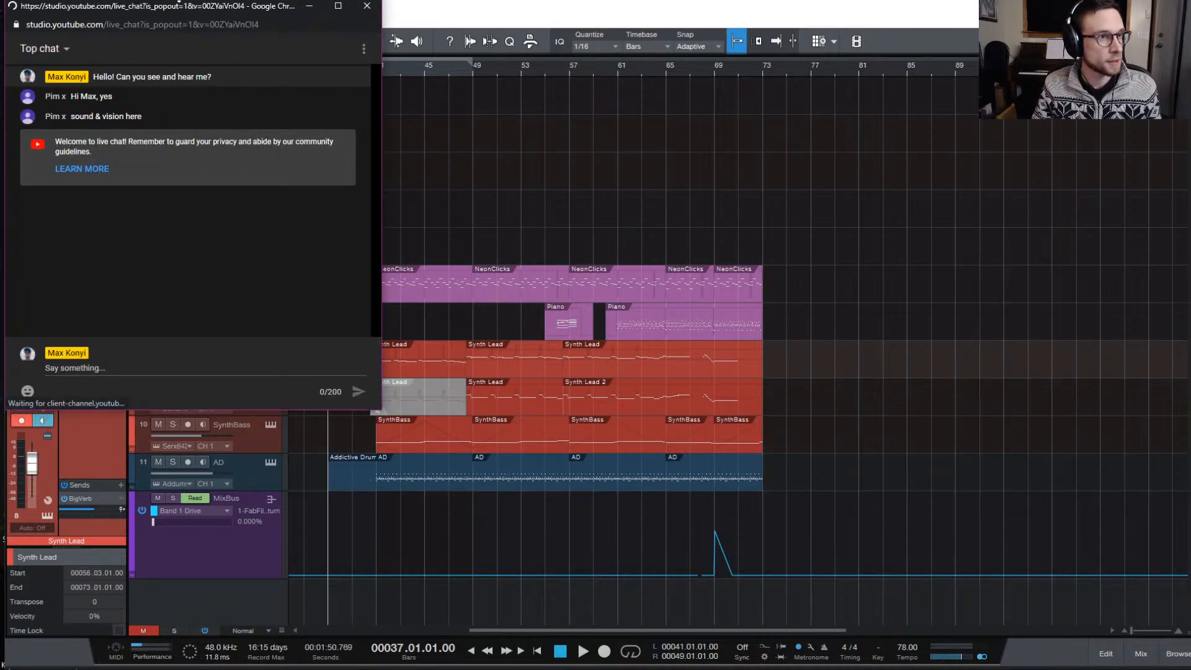
Move the live chat pop-out window off the song arrangement and bring the song window into focus.
{"action": "left_click_drag", "start_coordinate": [276, 5], "coordinate": [1023, 481]}
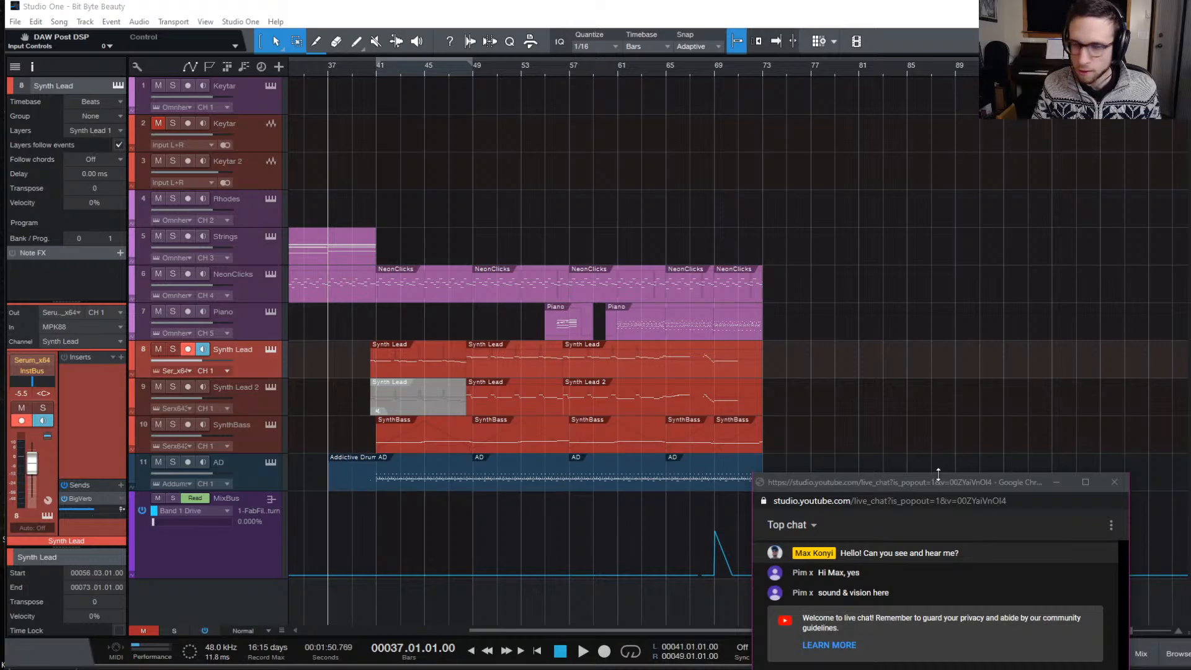
{"action": "left_click_drag", "start_coordinate": [937, 482], "coordinate": [1190, 428]}
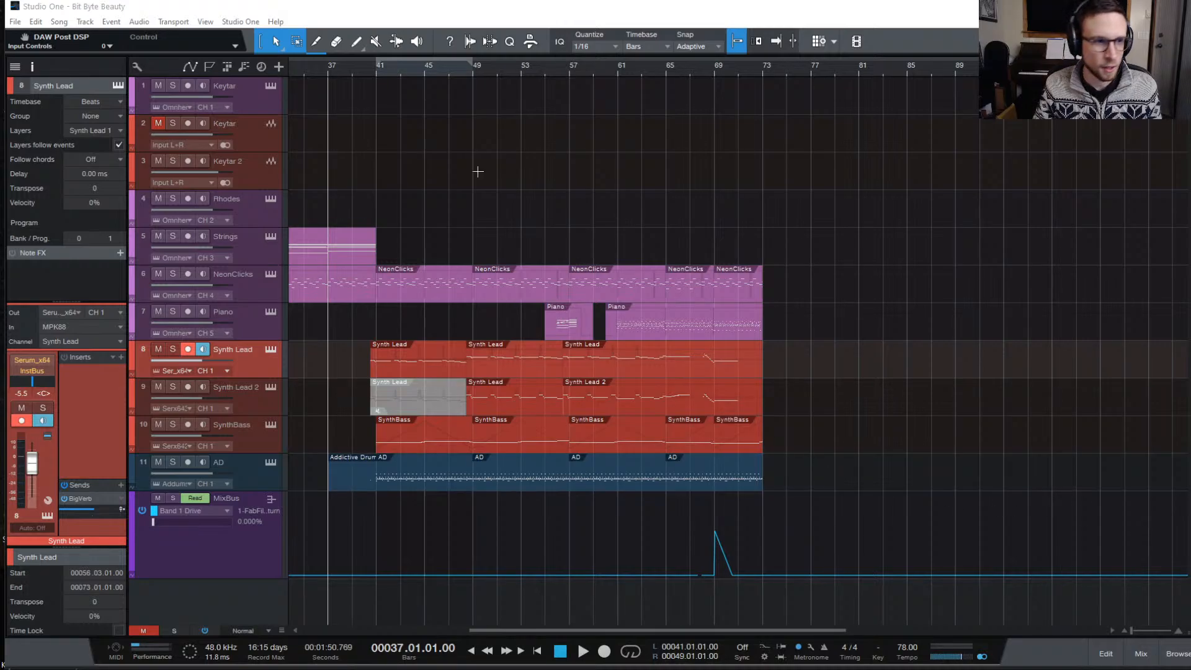
{"action": "scroll", "coordinate": [414, 196], "scroll_direction": "left", "scroll_amount": 2}
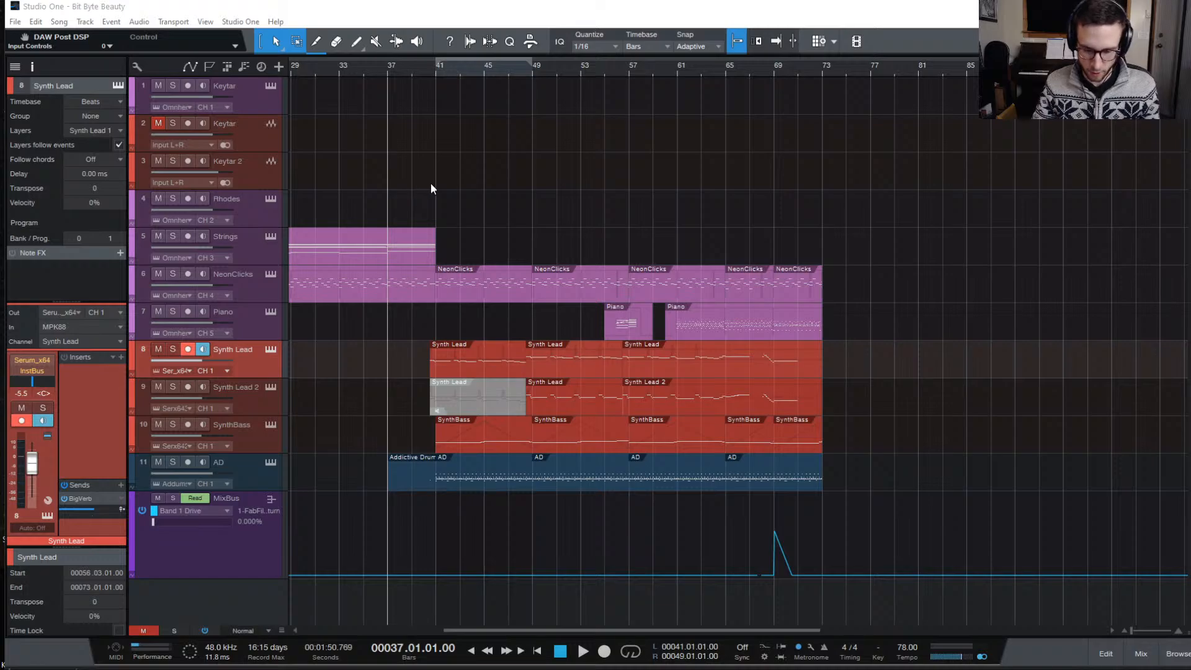
{"action": "left_click", "coordinate": [488, 182]}
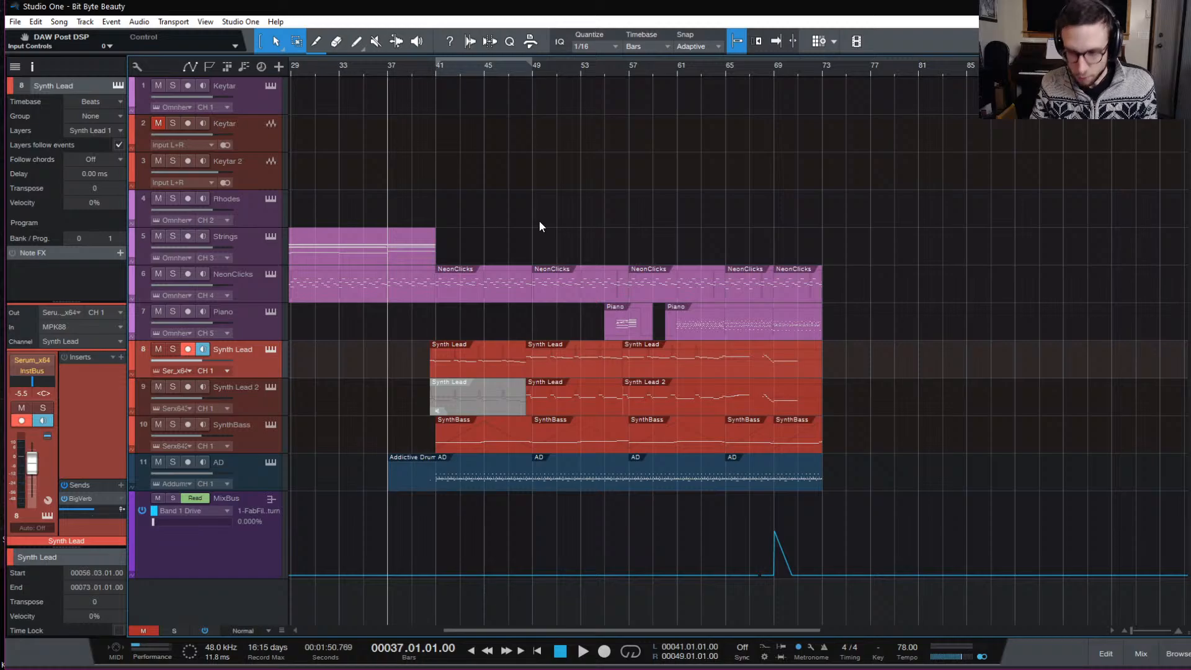
Move the playback position to the start of the song at bar 1.
{"action": "scroll", "coordinate": [609, 225], "scroll_direction": "down", "scroll_amount": 2}
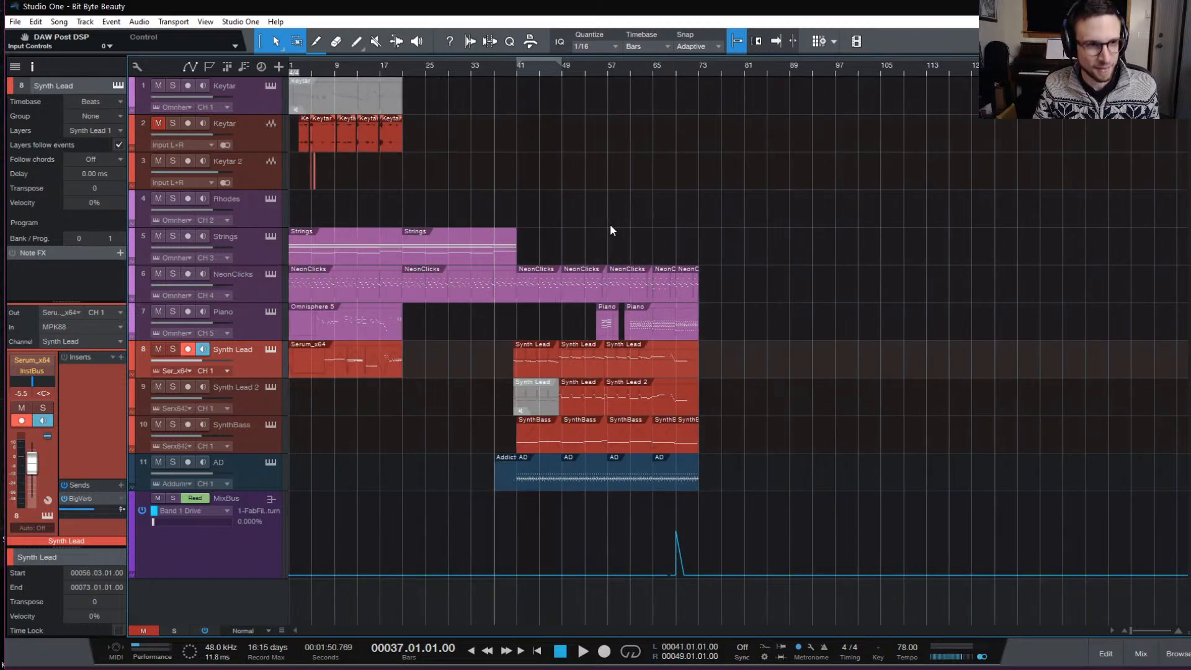
{"action": "scroll", "coordinate": [293, 73], "scroll_direction": "up", "scroll_amount": 1}
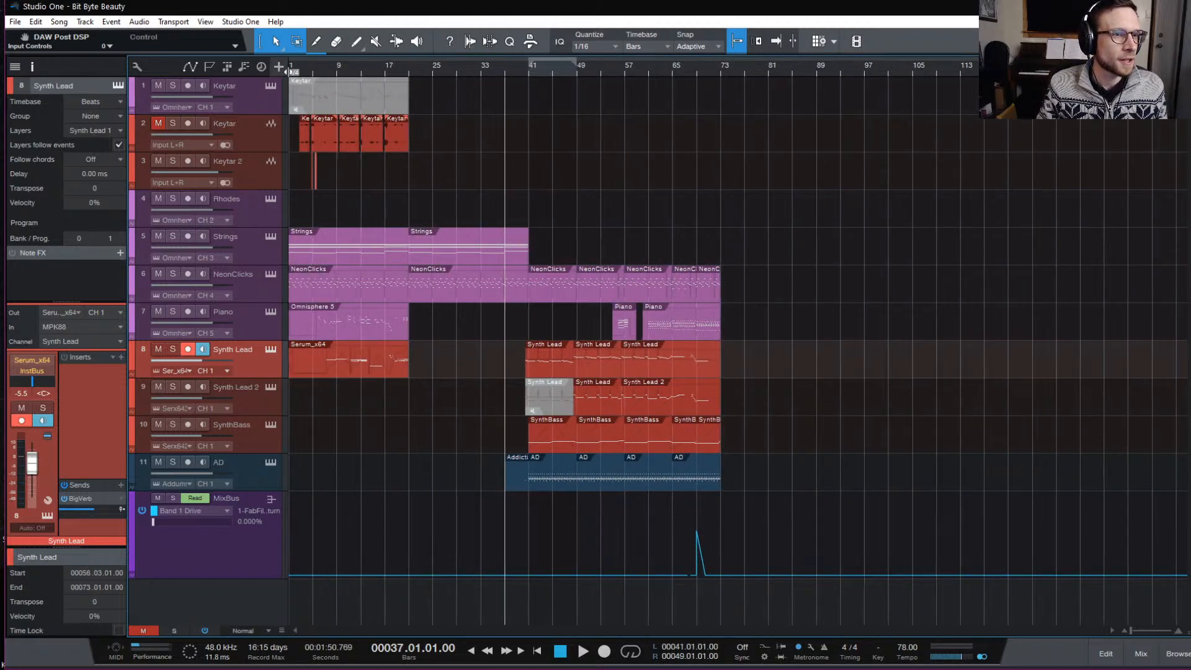
{"action": "left_click", "coordinate": [290, 68]}
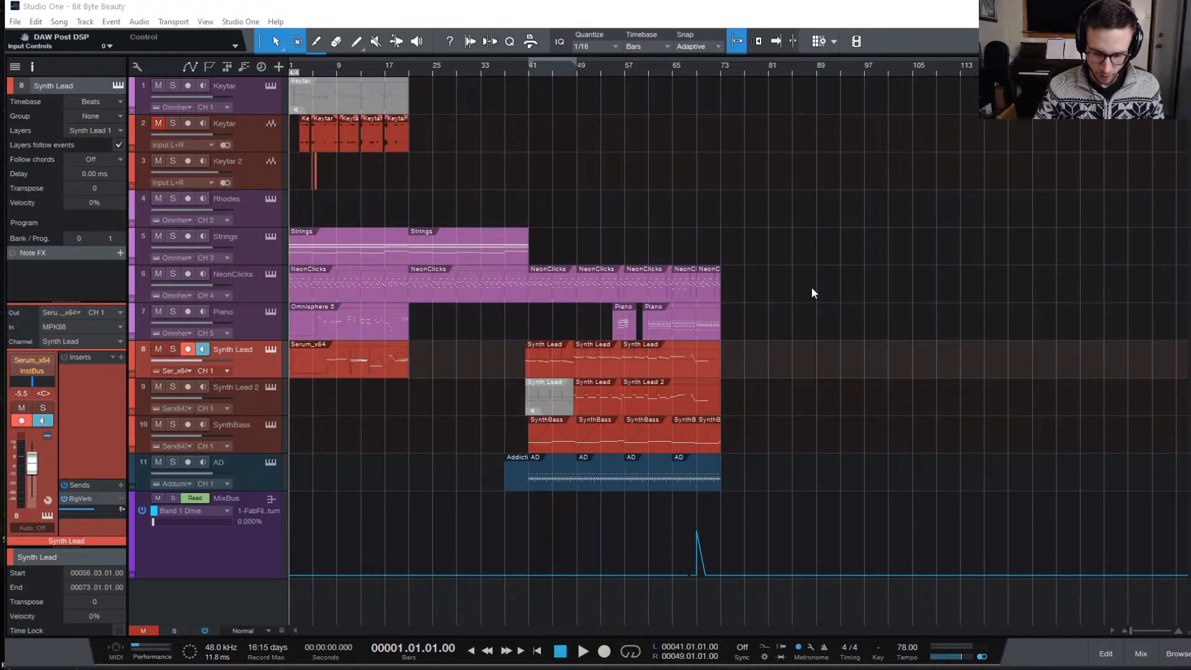
{"action": "left_click", "coordinate": [785, 251]}
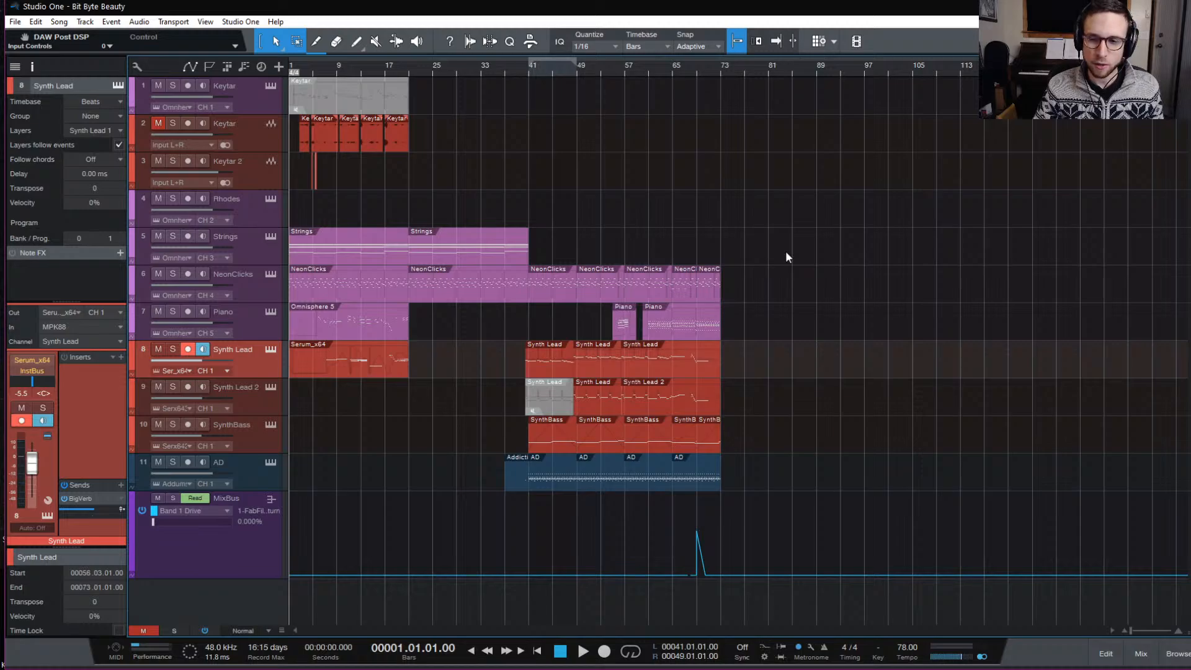
{"action": "key", "text": "e"}
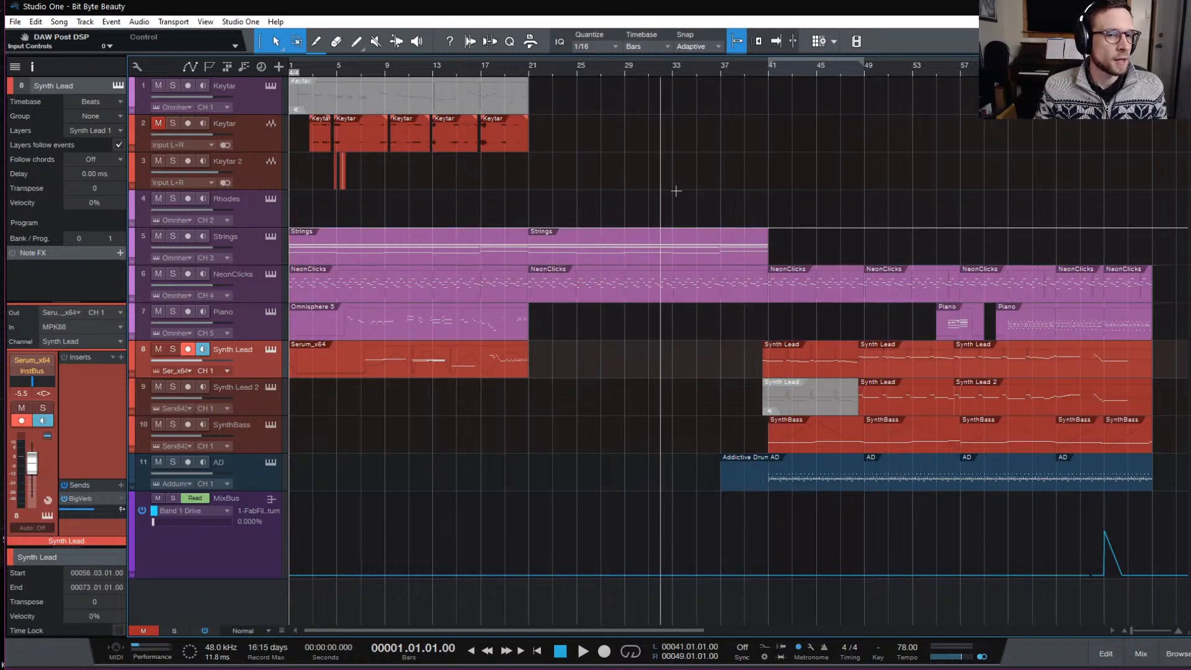
Play the song from the beginning and look over the channels in the mixing console, closing it again.
{"action": "scroll", "coordinate": [806, 242], "scroll_direction": "right", "scroll_amount": 10}
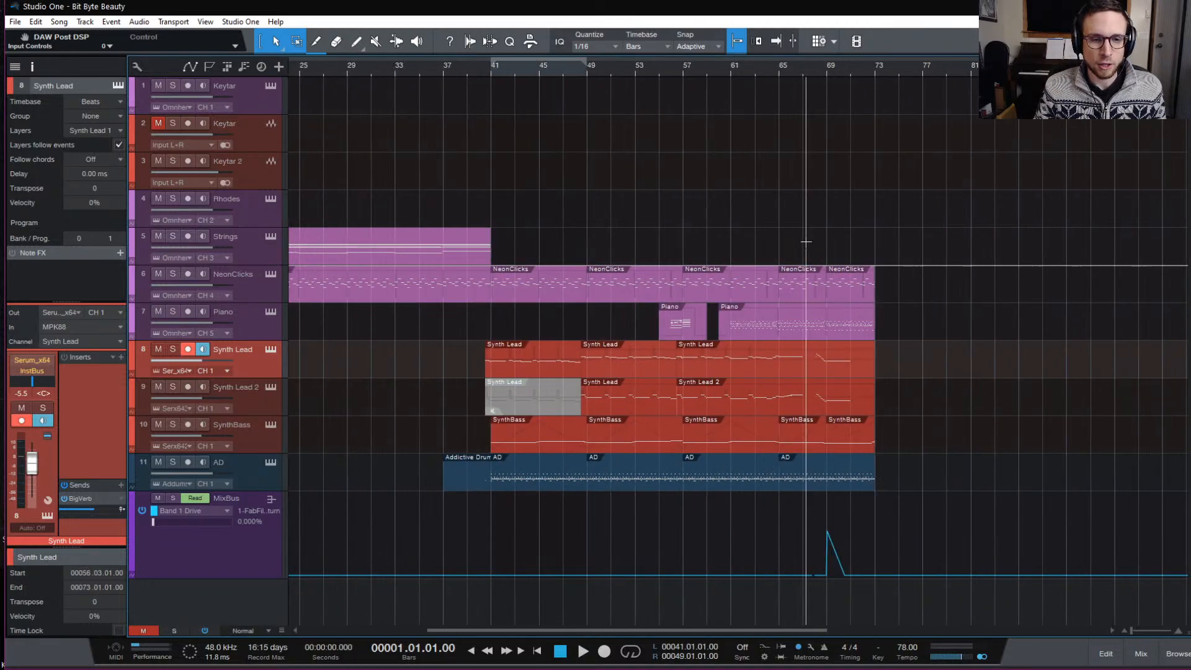
{"action": "scroll", "coordinate": [806, 242], "scroll_direction": "left", "scroll_amount": 10}
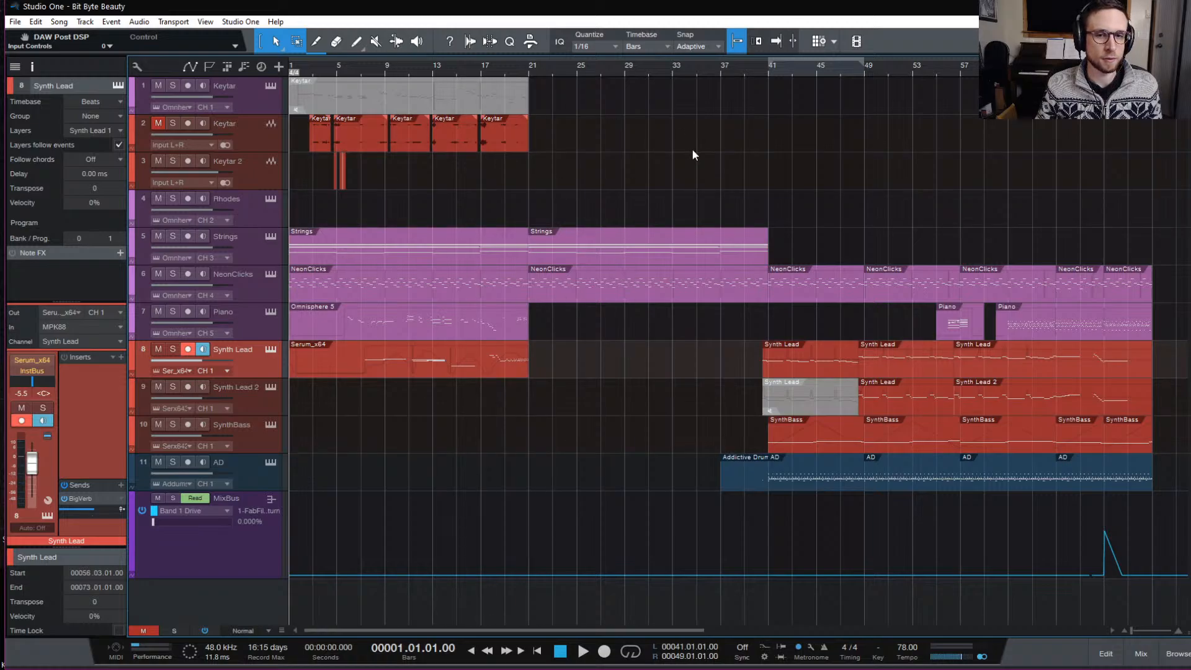
{"action": "key", "text": "space"}
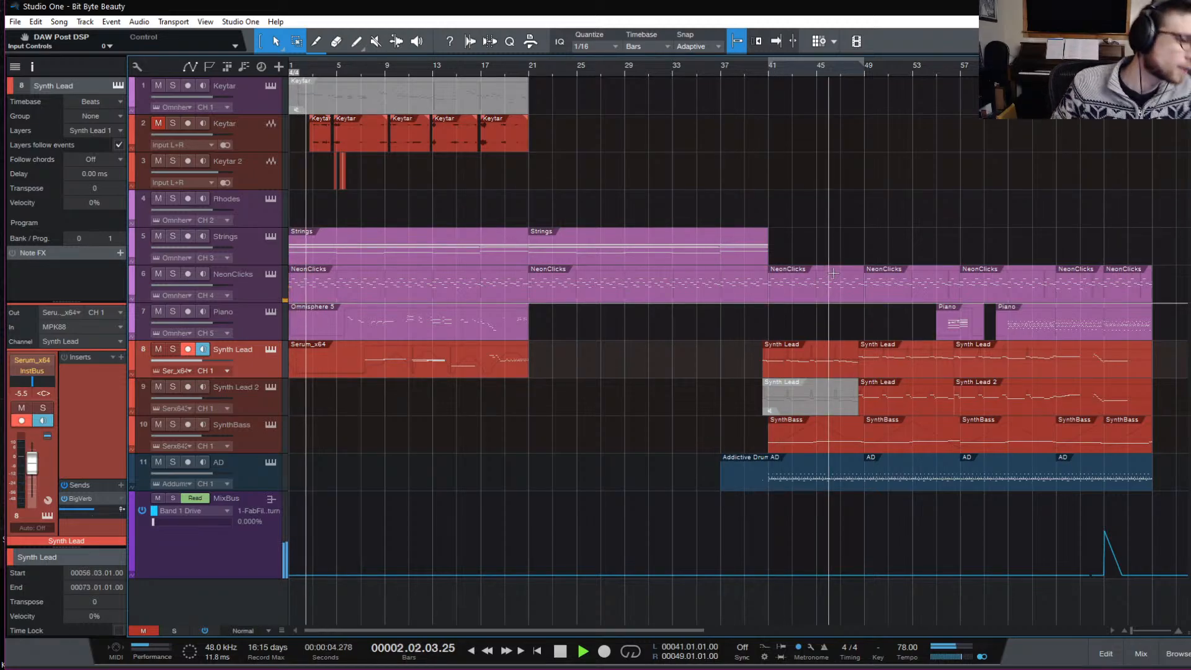
{"action": "left_click", "coordinate": [1144, 660]}
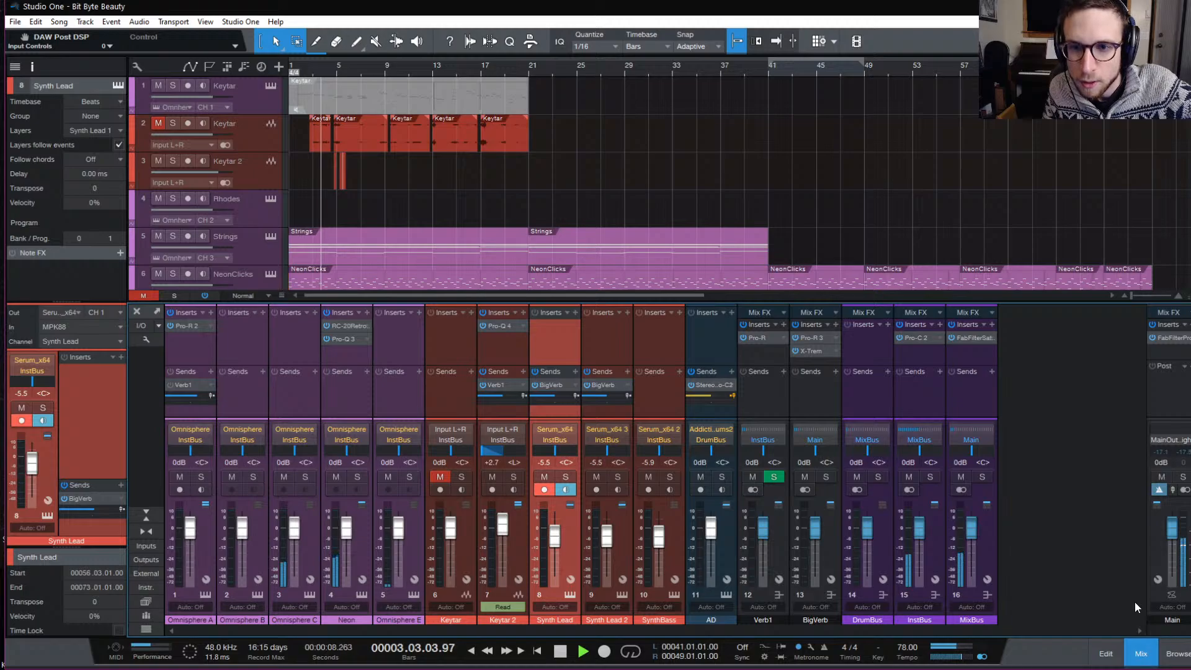
{"action": "left_click", "coordinate": [1140, 653]}
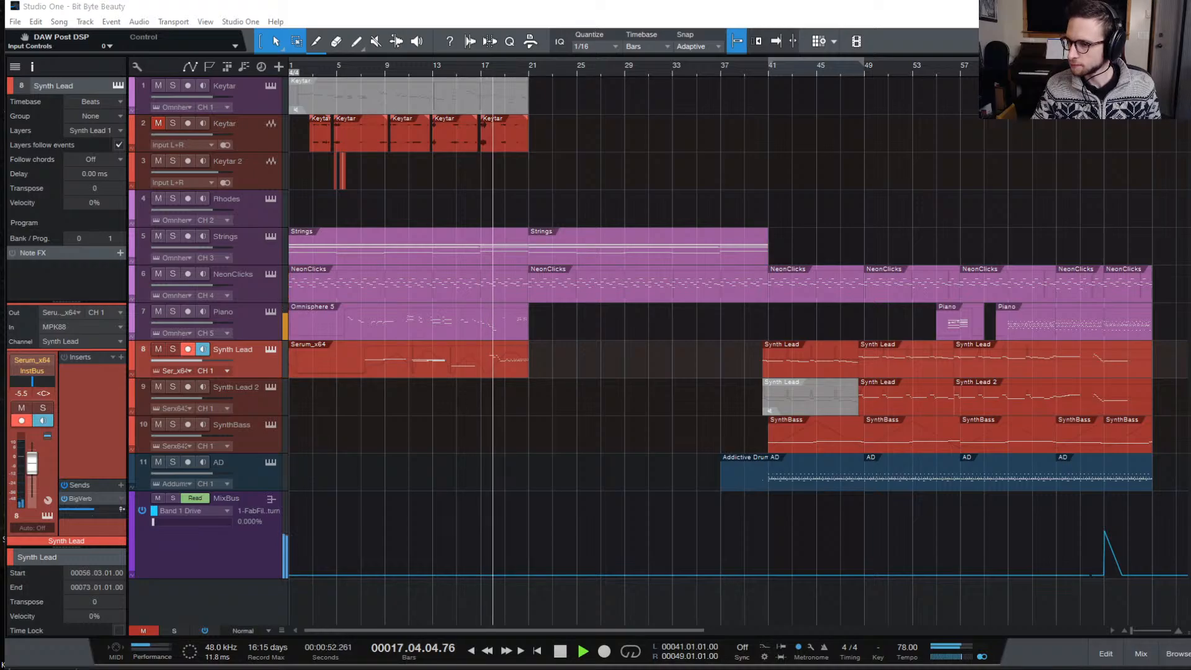
Move the Windows notification settings window aside and close it.
{"action": "left_click_drag", "start_coordinate": [1, 173], "coordinate": [1190, 155]}
{"action": "left_click", "coordinate": [732, 259]}
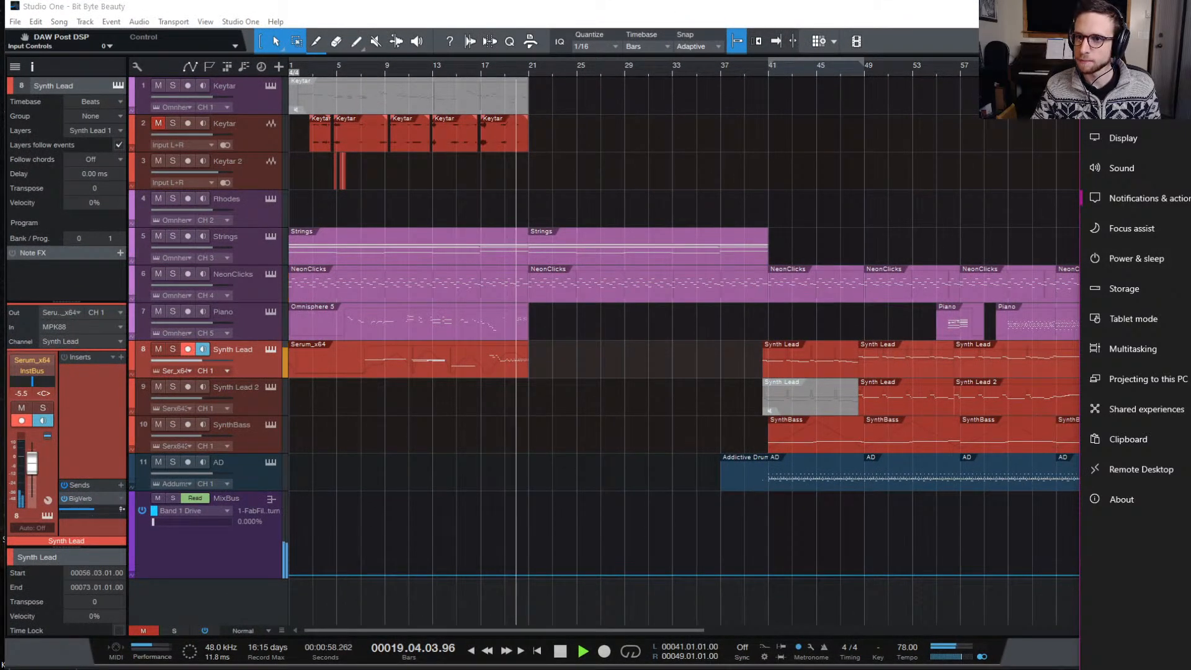
{"action": "key", "text": "alt+F4"}
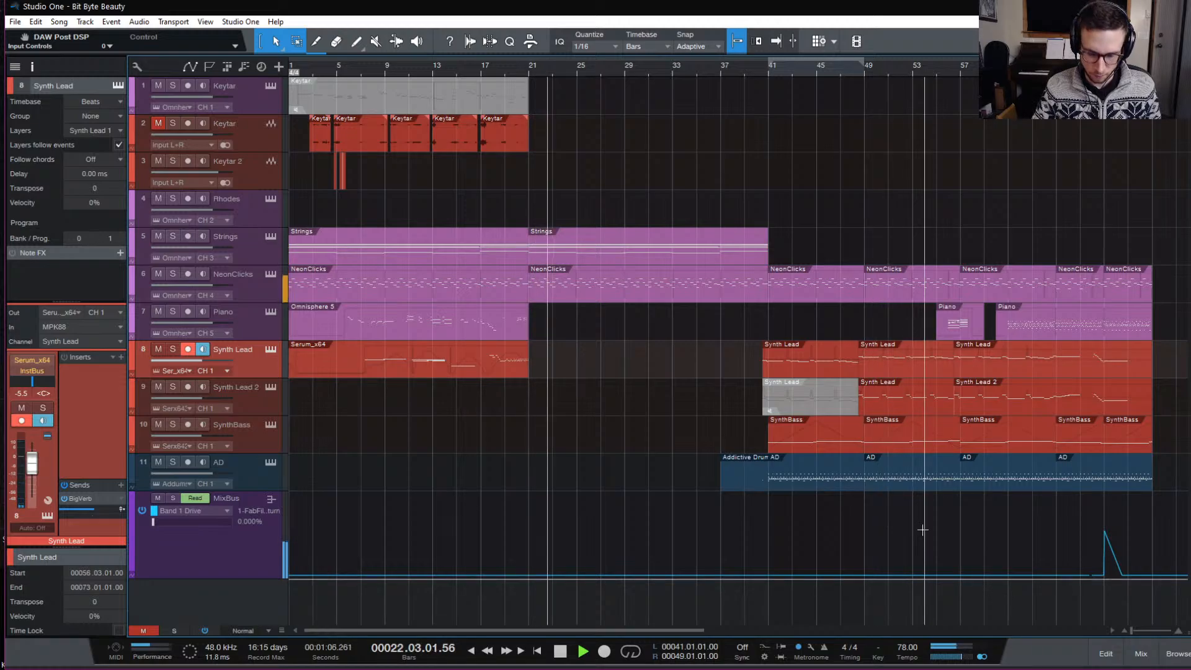
Check the available device block sizes for the Studio 192 in the audio setup options and close the options.
{"action": "key", "text": "ctrl+comma"}
{"action": "left_click", "coordinate": [476, 244]}
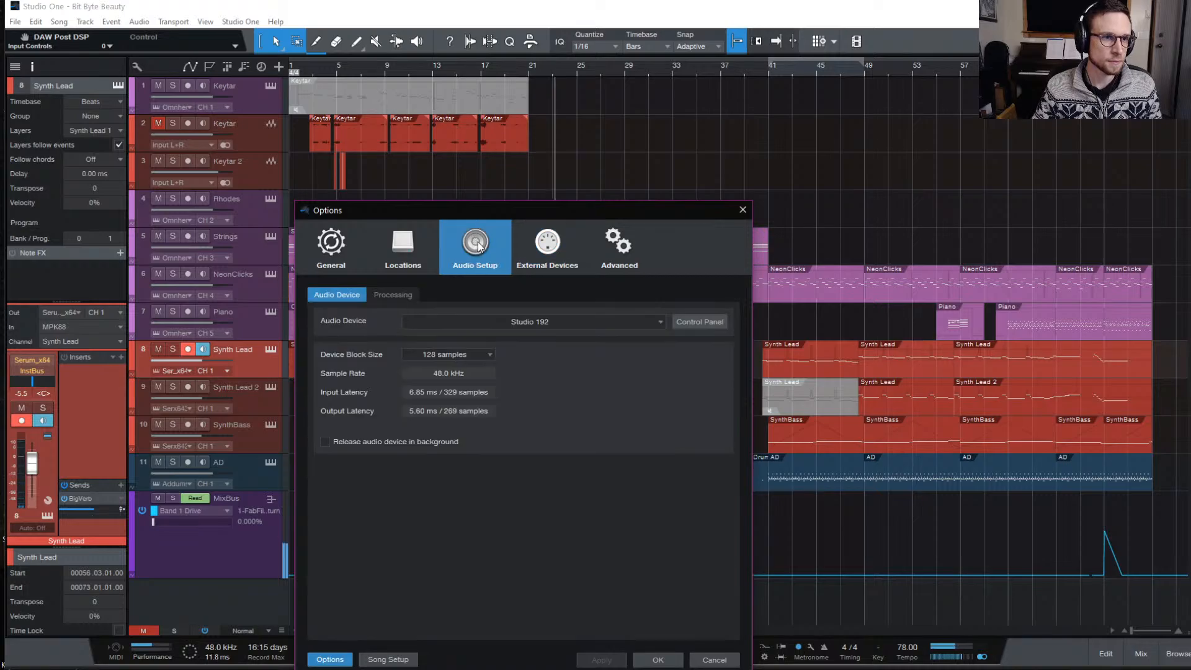
{"action": "left_click", "coordinate": [473, 355]}
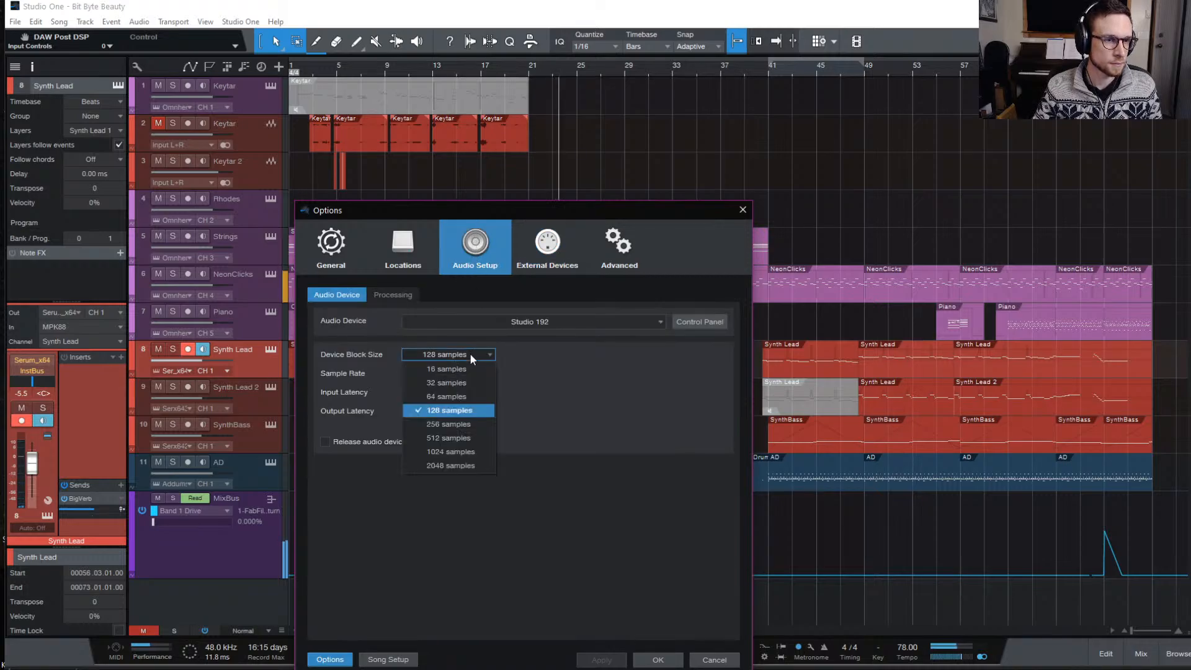
{"action": "left_click", "coordinate": [485, 431]}
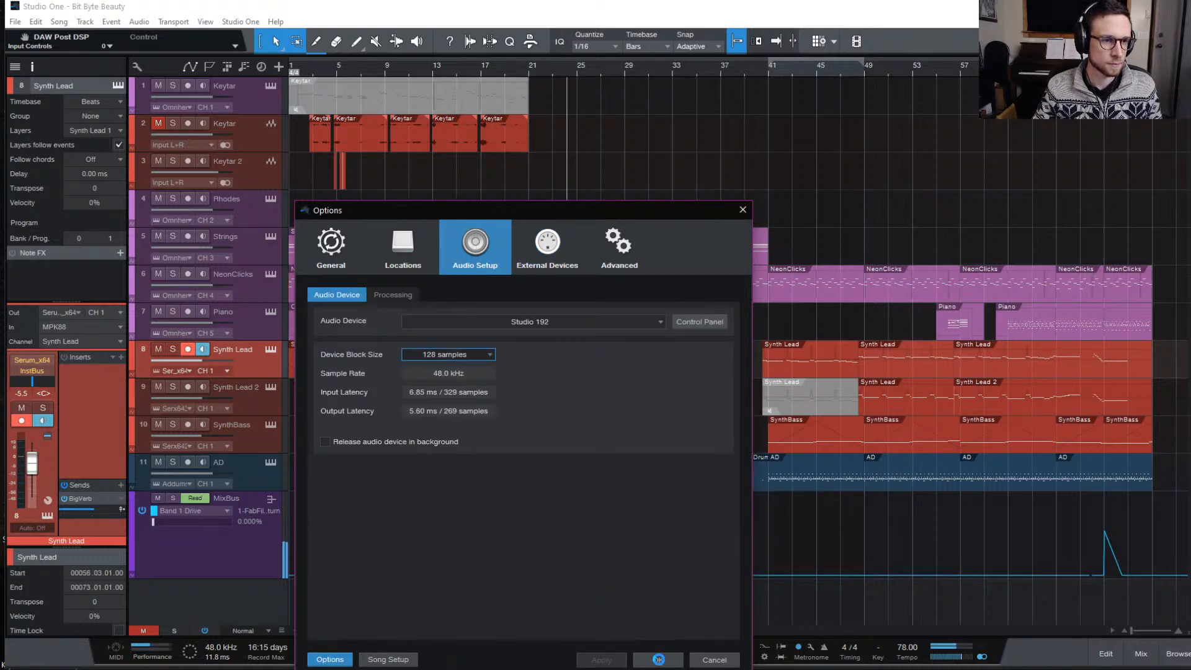
{"action": "left_click", "coordinate": [657, 659]}
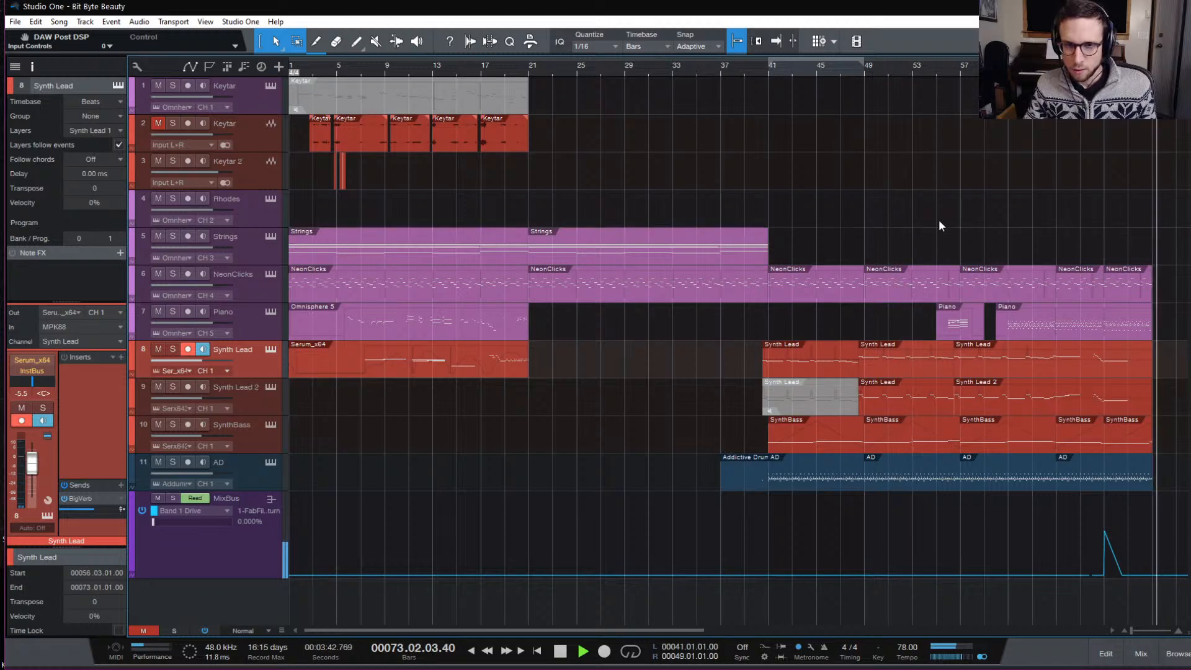
Stop playback and move the playback position to bar 41.
{"action": "key", "text": "space"}
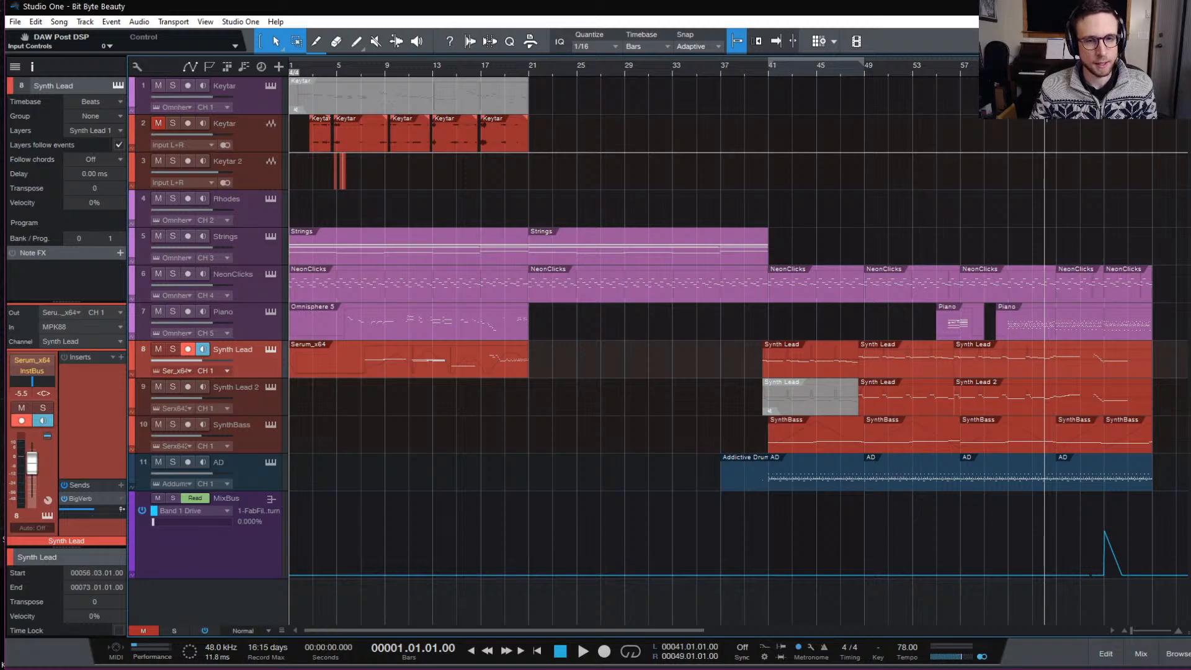
{"action": "left_click", "coordinate": [996, 66]}
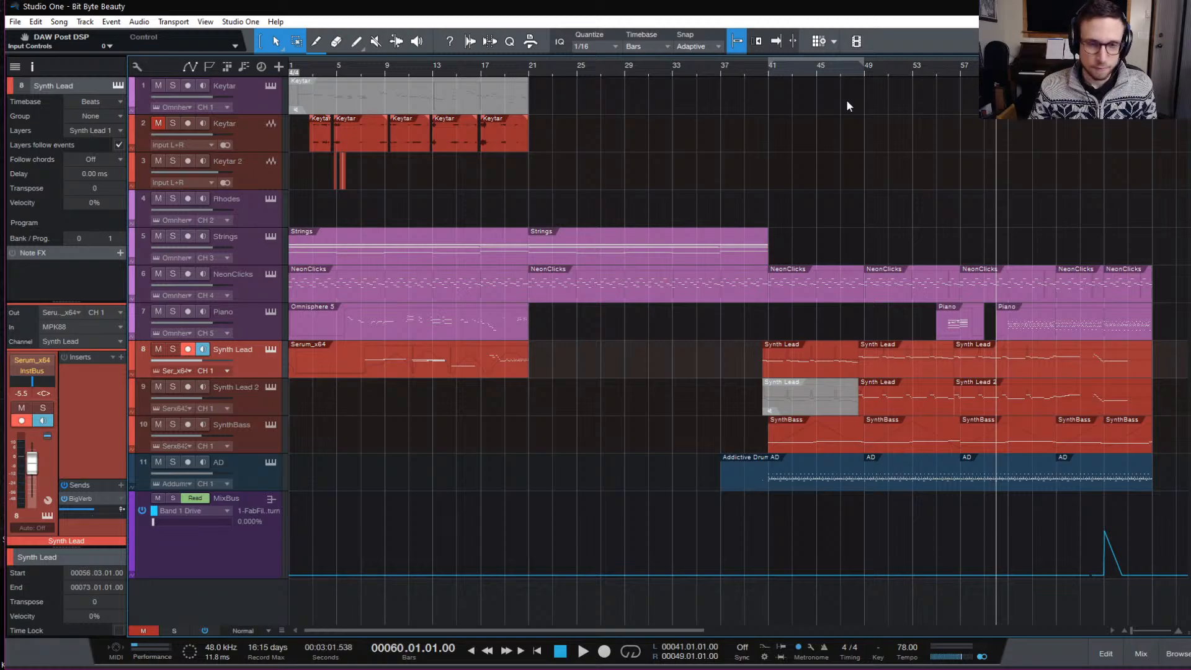
{"action": "left_click", "coordinate": [768, 69]}
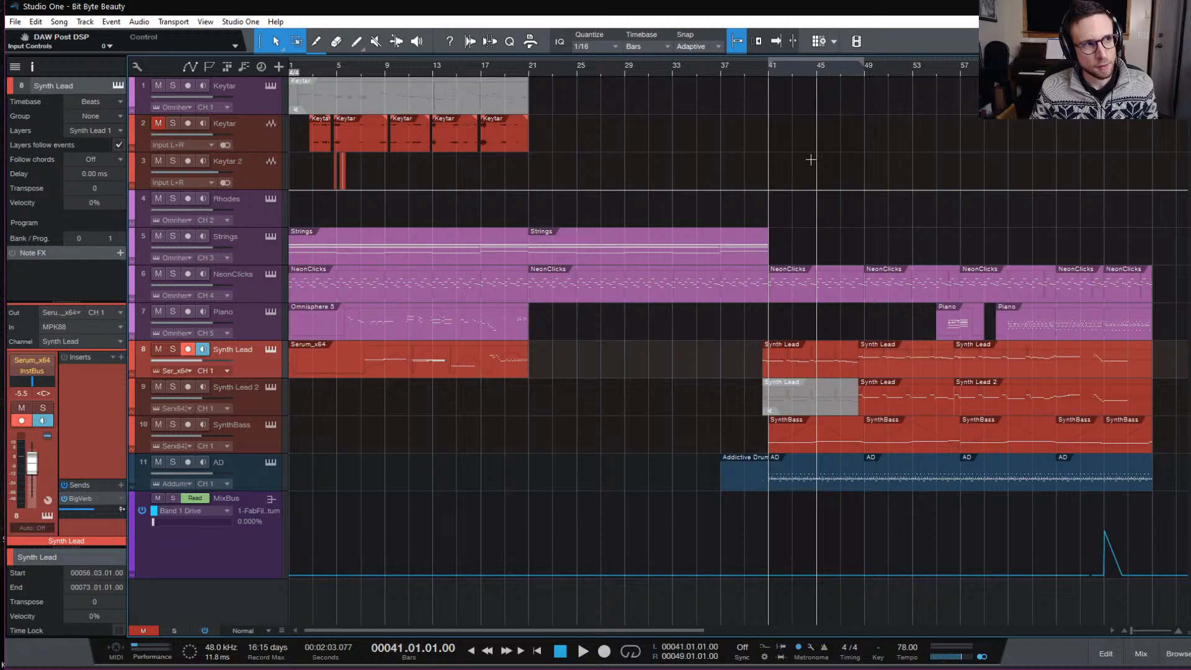
Solo the AD drum track and play a few bars of it from bar 41.
{"action": "left_click", "coordinate": [171, 462]}
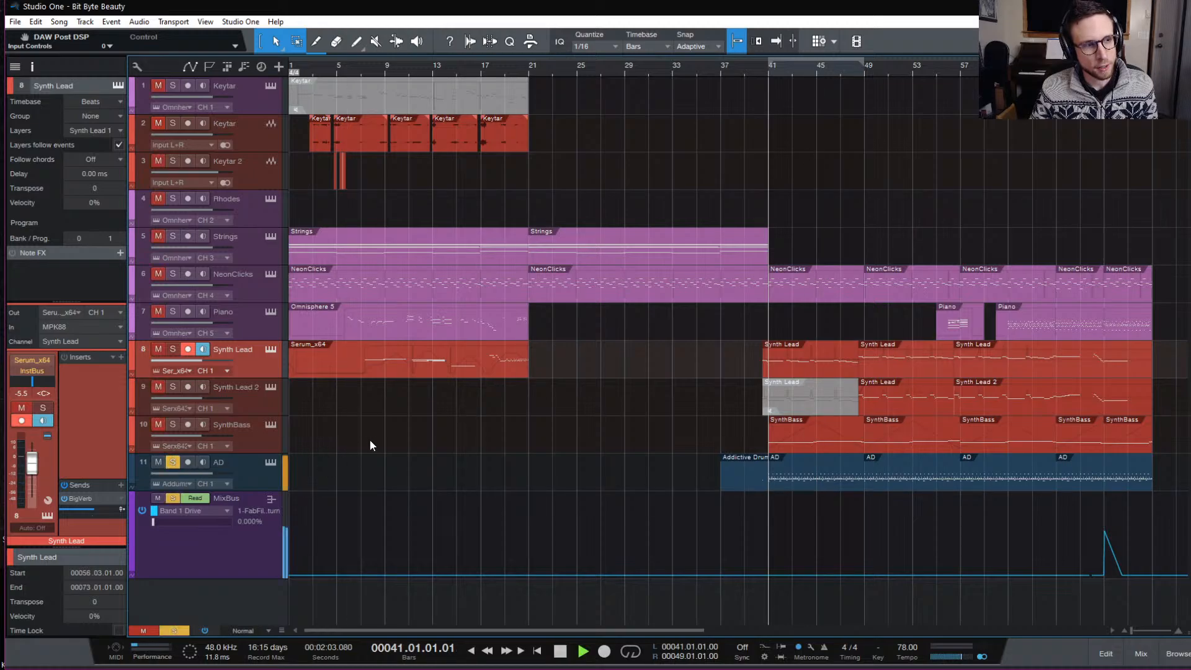
{"action": "key", "text": "space"}
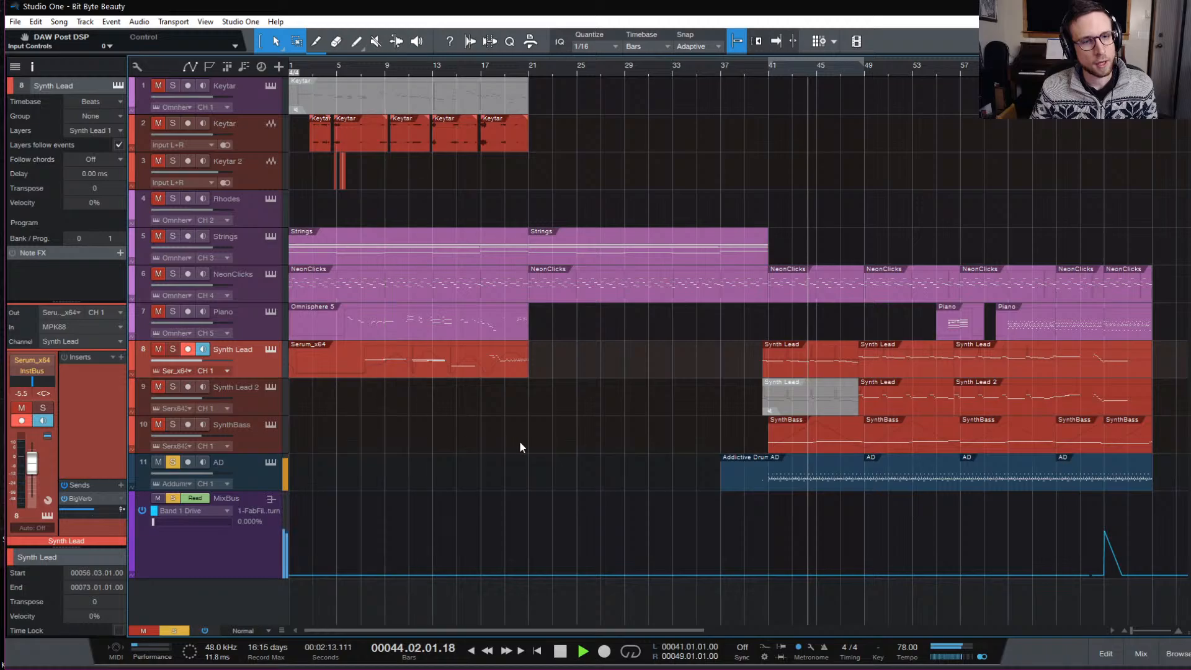
{"action": "key", "text": "space"}
Loop bars 41 to 45 and audition the AD drum part starting at bar 41 in the note editor.
{"action": "left_click", "coordinate": [771, 68]}
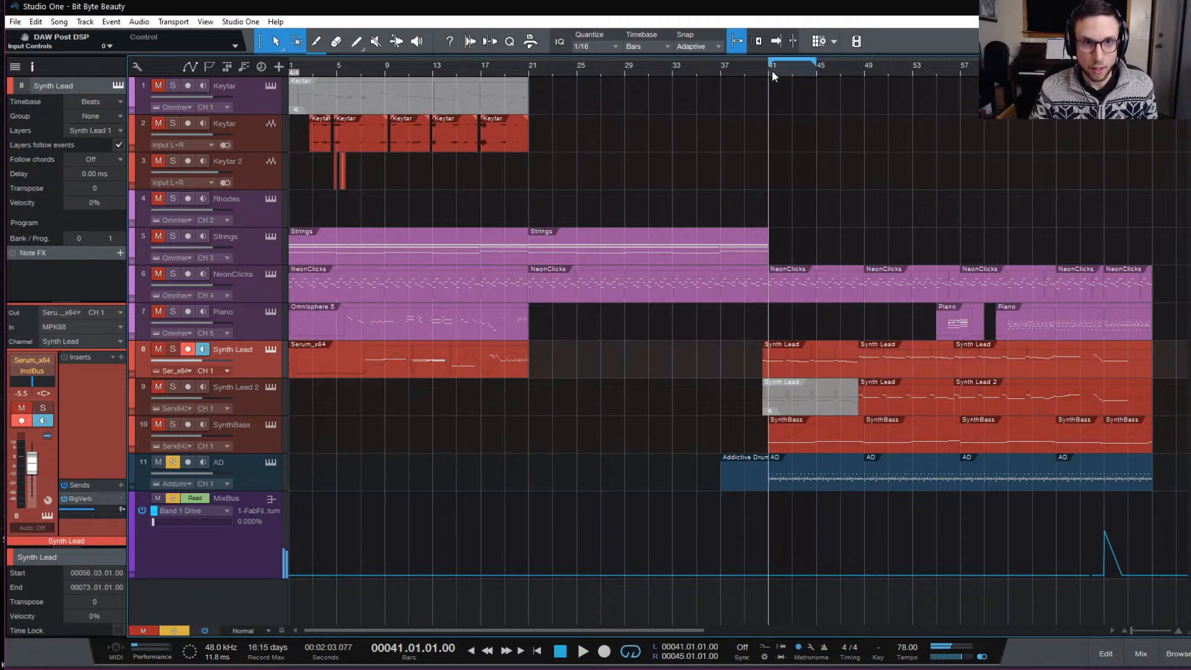
{"action": "left_click", "coordinate": [805, 484]}
{"action": "double_click", "coordinate": [805, 484]}
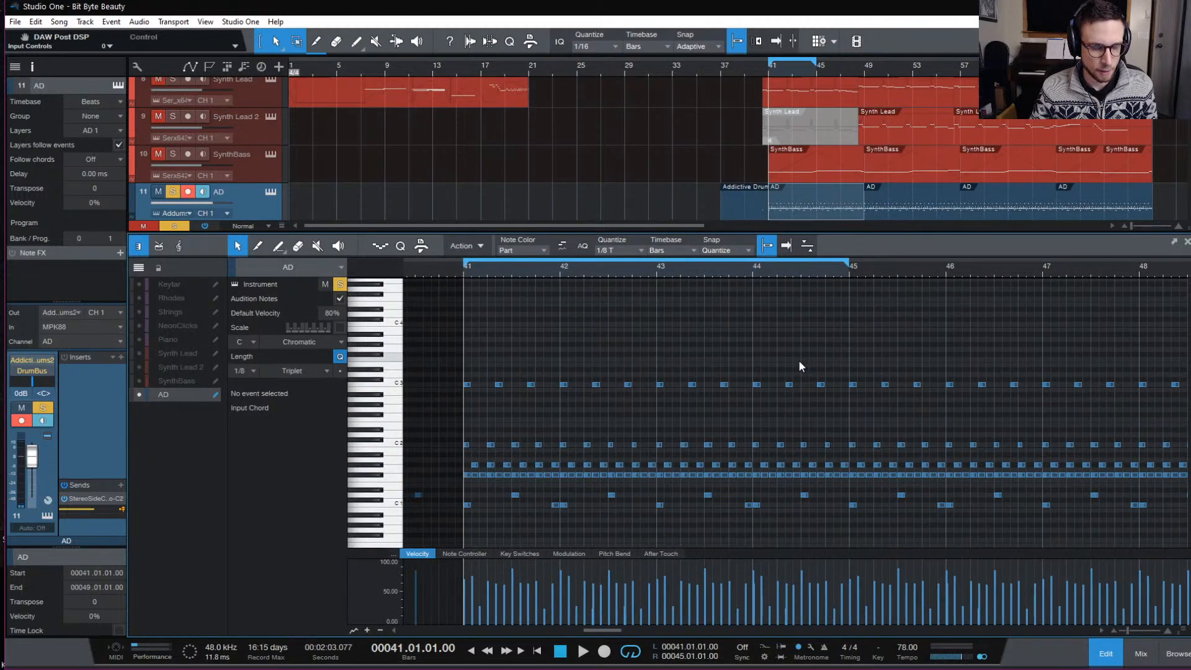
{"action": "key", "text": "space"}
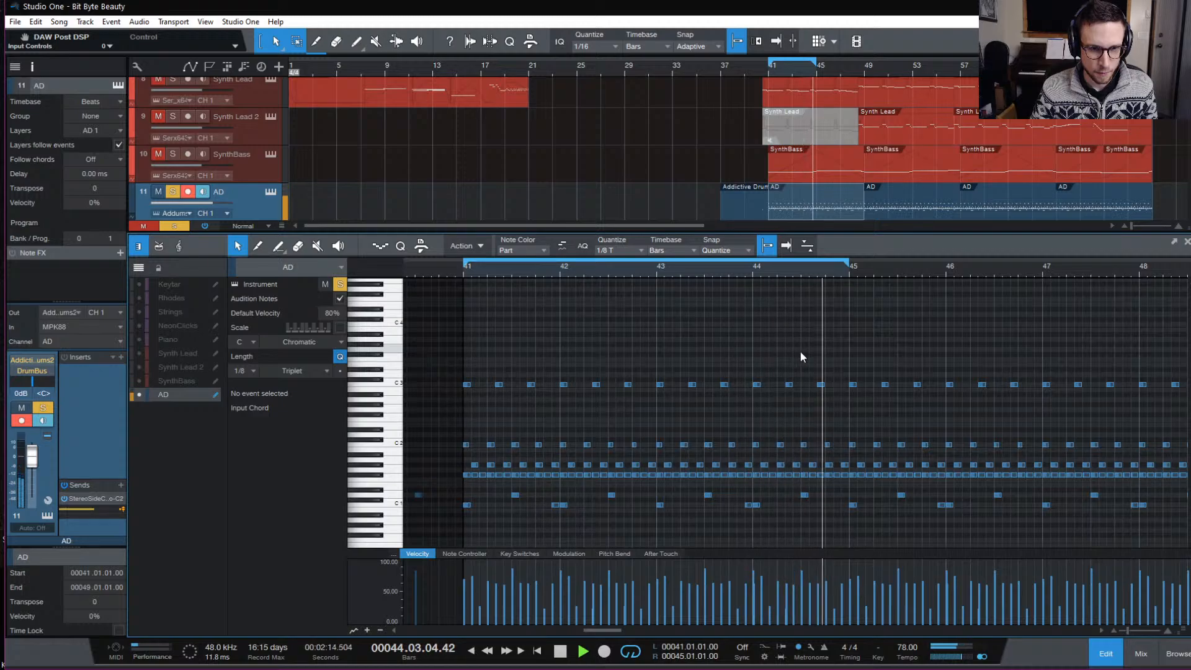
{"action": "key", "text": "space"}
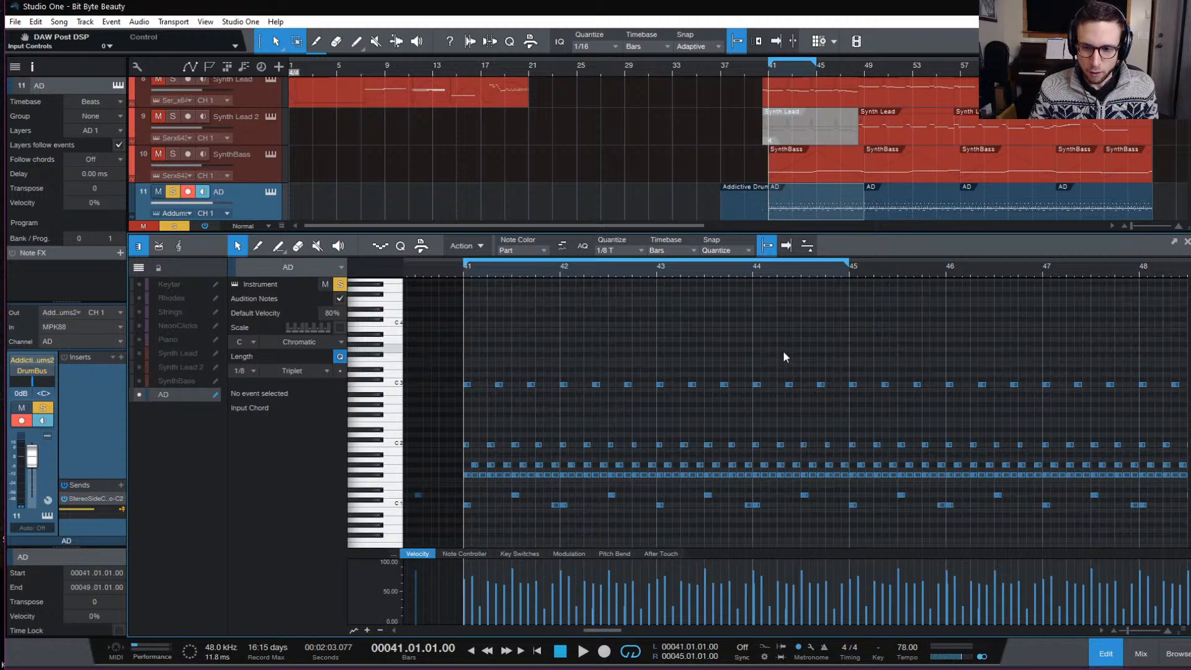
Inspect the kit pieces of the AD track's Addictive Drums 2 instrument and close its window.
{"action": "left_click", "coordinate": [270, 194]}
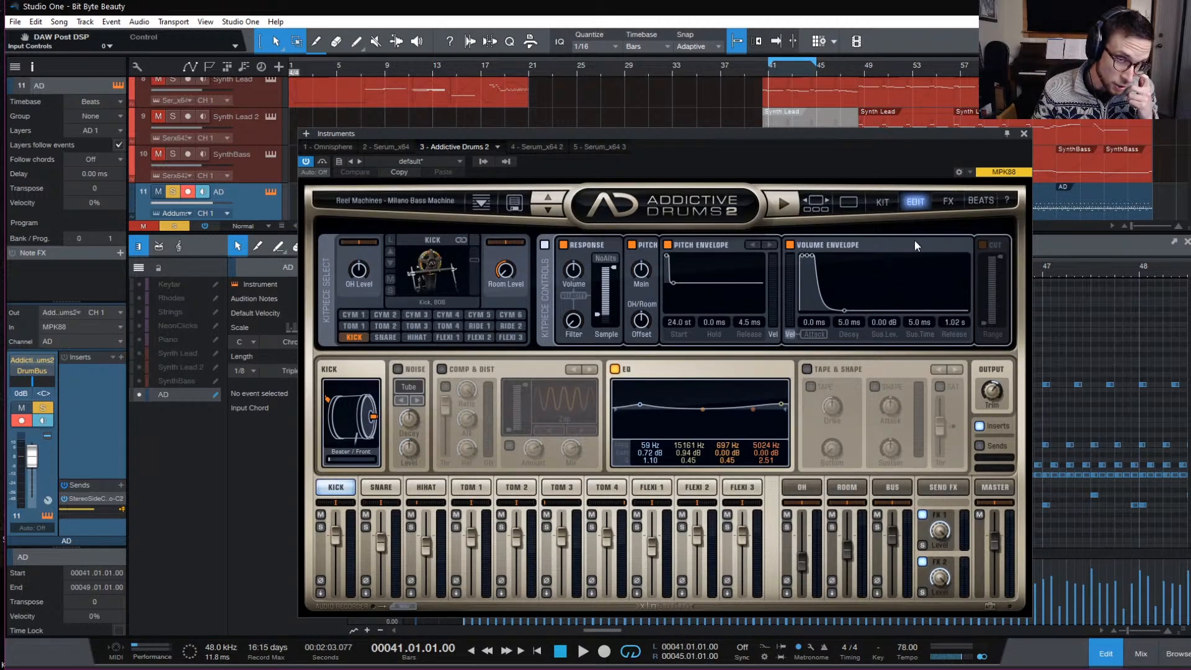
{"action": "left_click", "coordinate": [882, 202]}
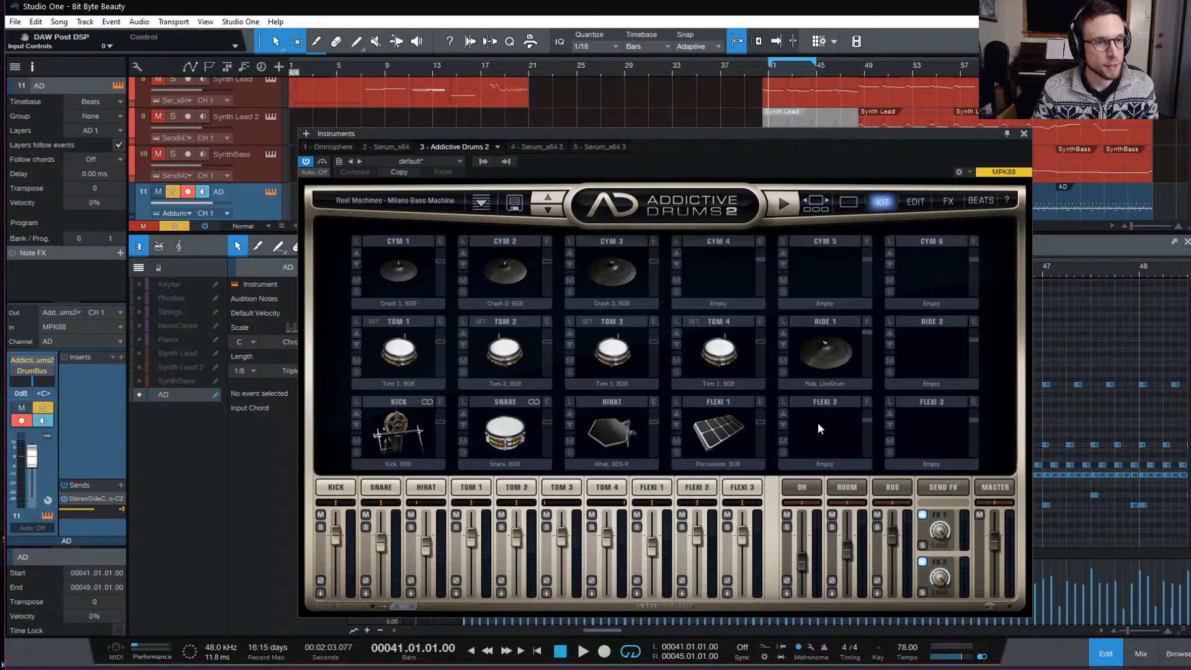
{"action": "left_click", "coordinate": [1024, 135]}
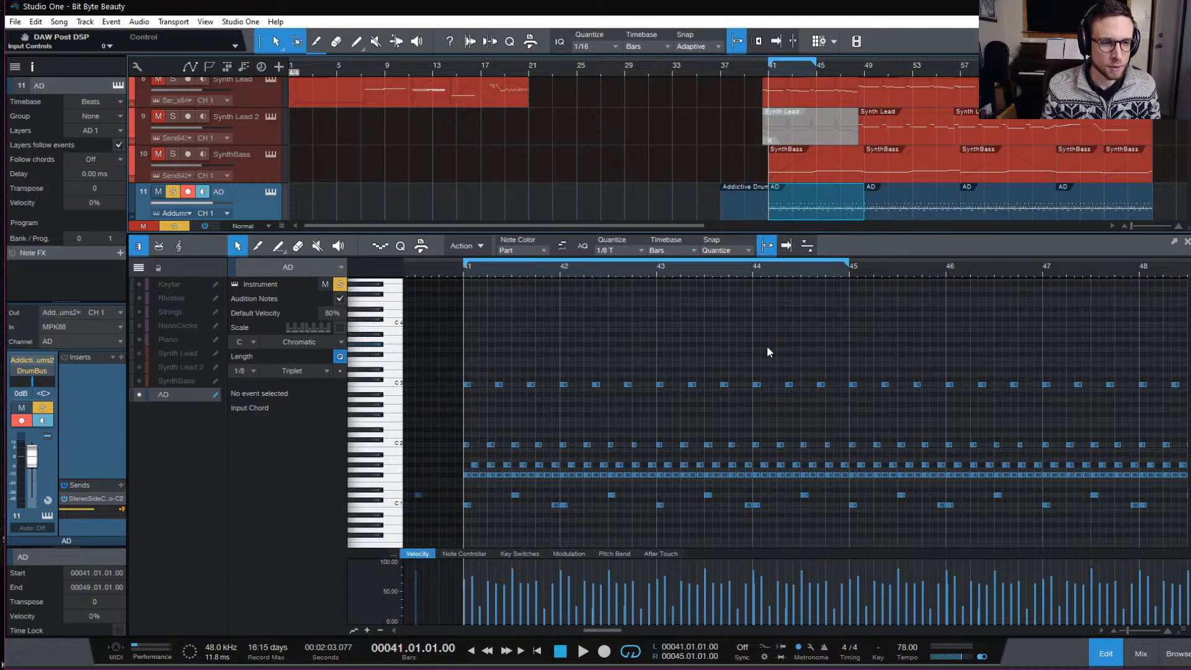
Play the soloed drum loop again, stop it and turn looping off.
{"action": "key", "text": "space"}
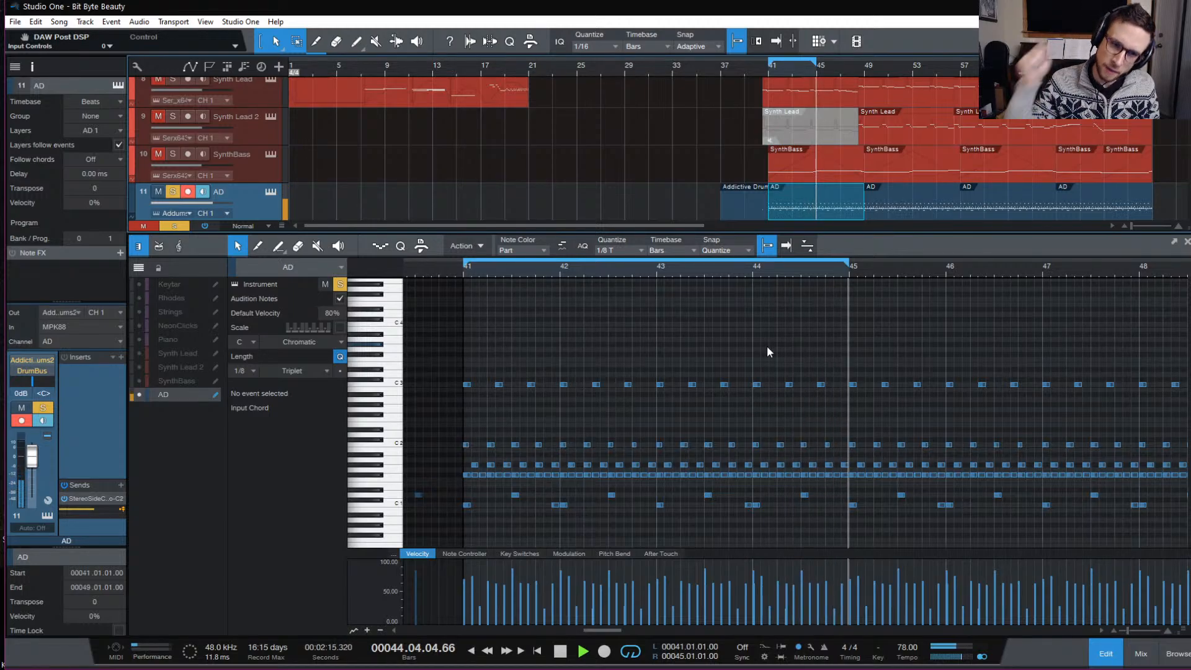
{"action": "key", "text": "space"}
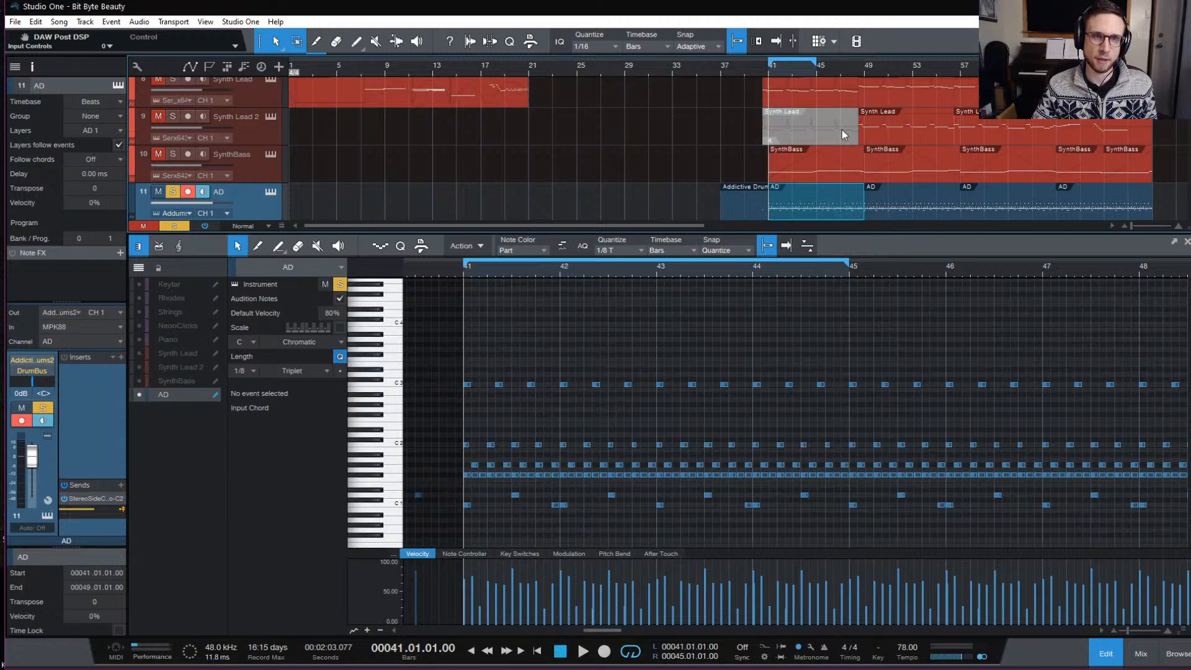
{"action": "key", "text": "KP_Divide"}
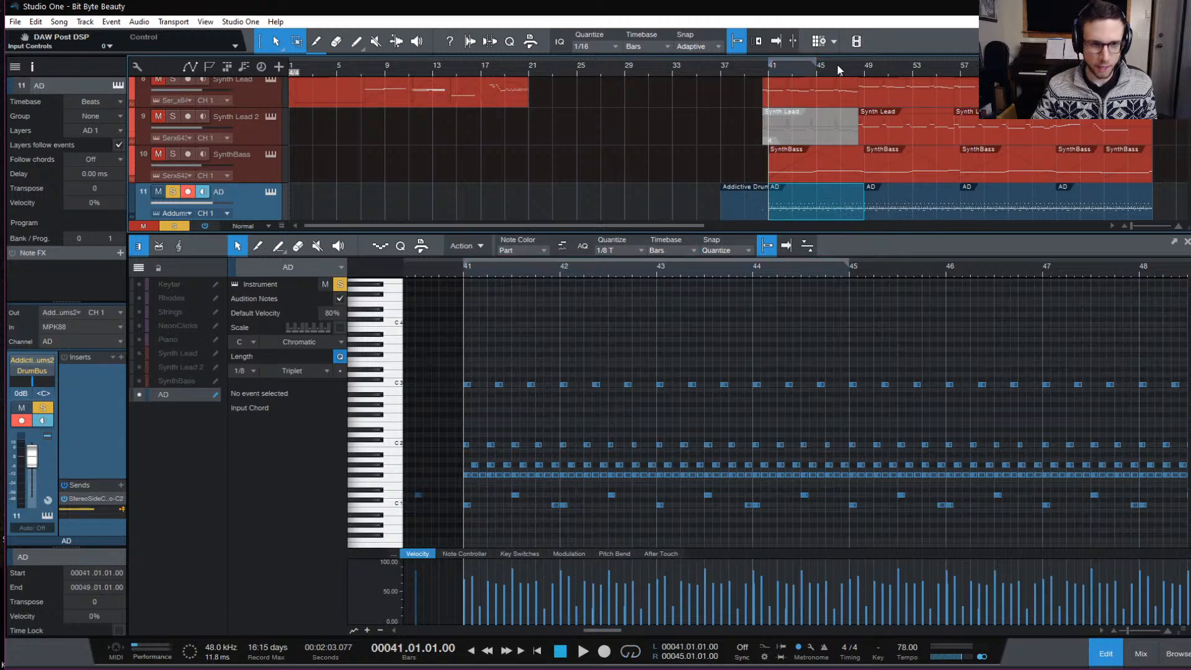
Move the playhead to bar 40, select the AD track's Addictive Drums event before bar 41 and close the note editor.
{"action": "key", "text": "KP_Subtract"}
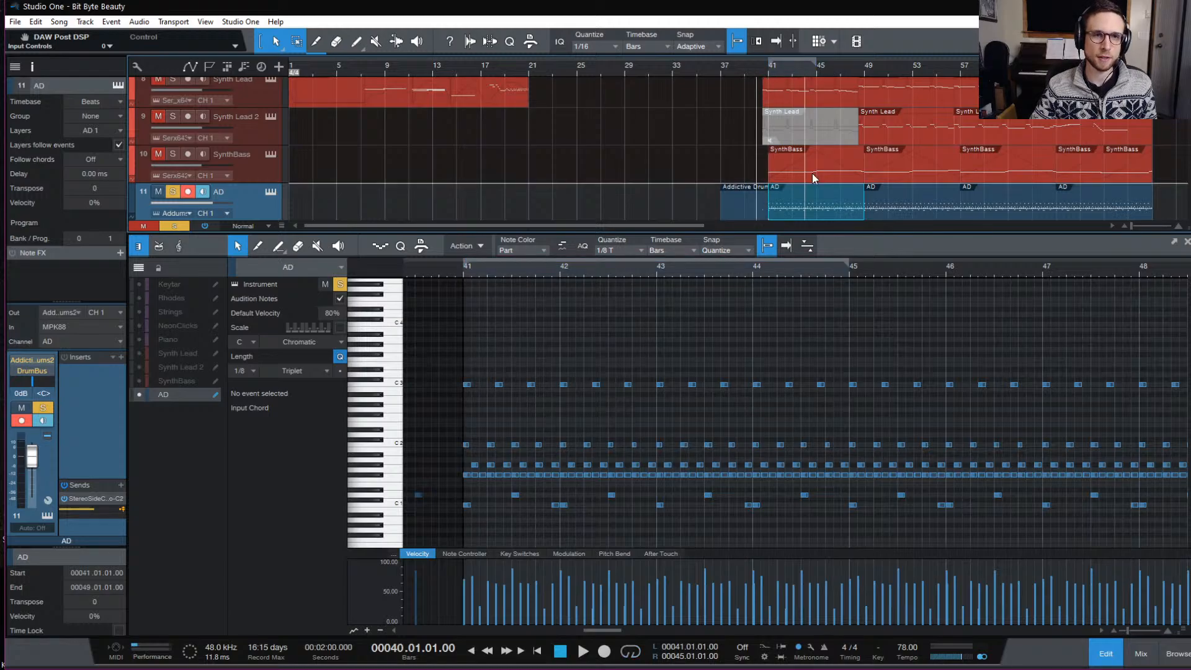
{"action": "left_click", "coordinate": [762, 214]}
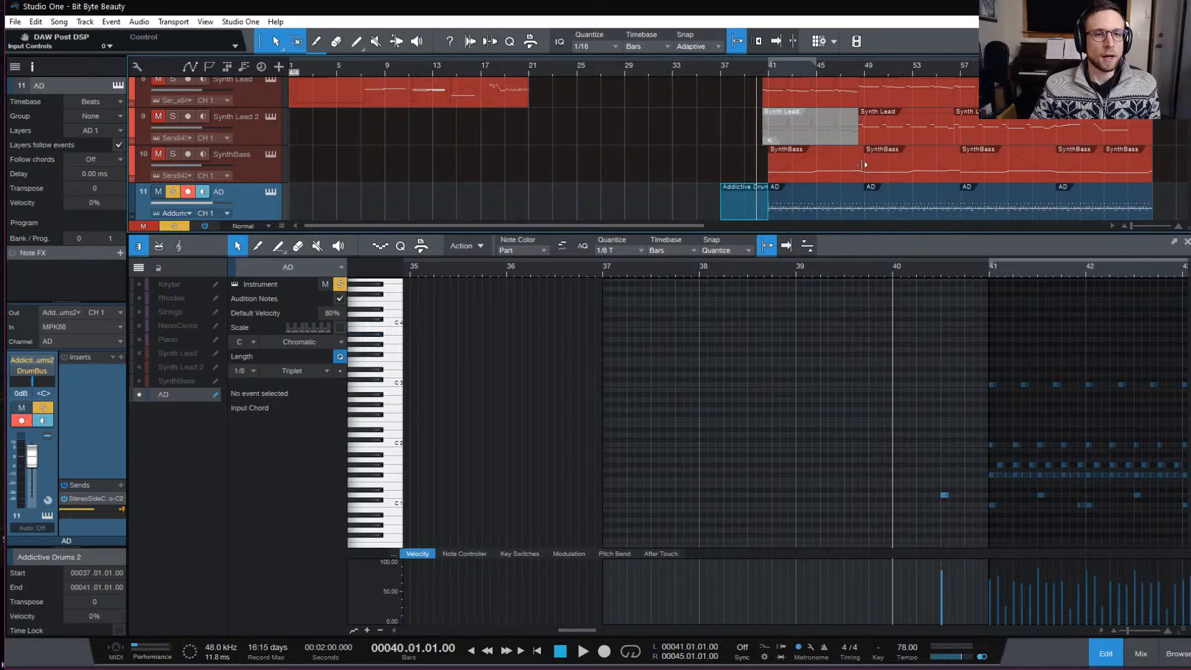
{"action": "scroll", "coordinate": [864, 164], "scroll_direction": "down", "scroll_amount": 3}
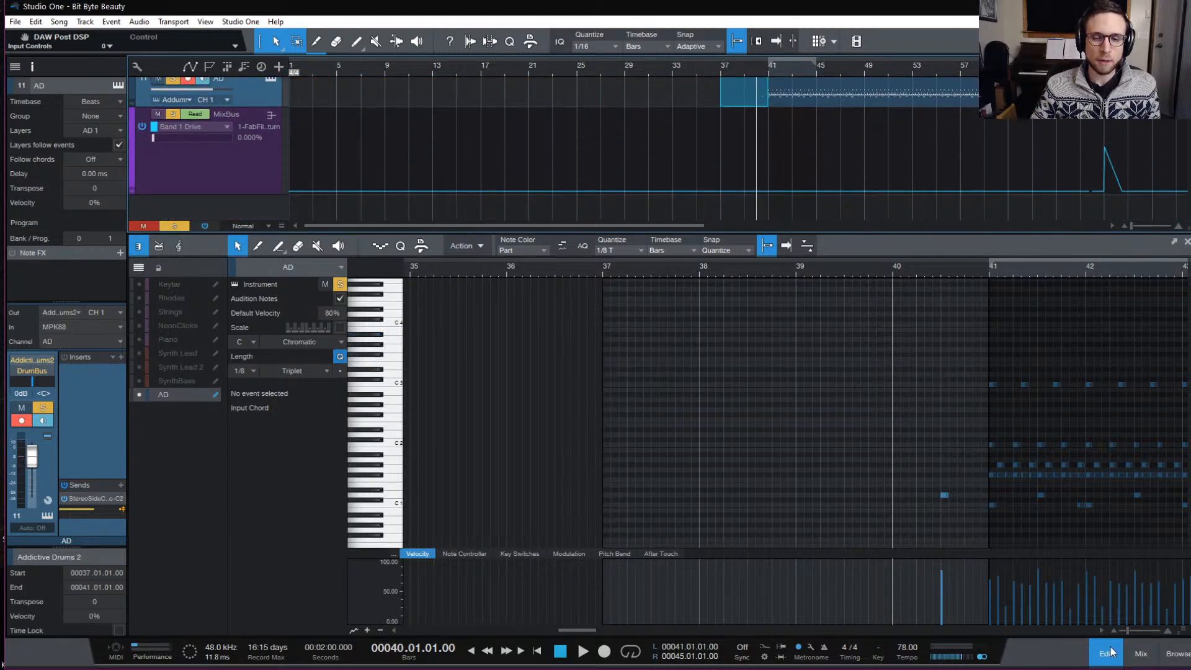
{"action": "left_click", "coordinate": [1109, 653]}
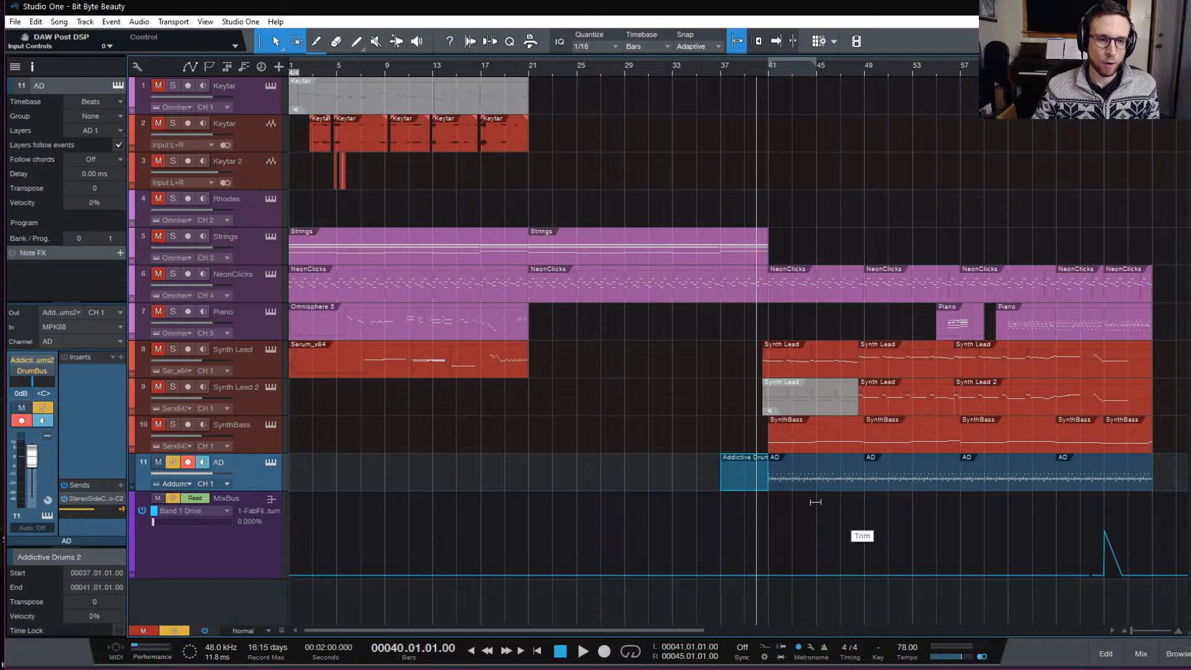
Unsolo the AD track and play the full mix from bar 40 into bar 41.
{"action": "key", "text": "space"}
{"action": "key", "text": "space"}
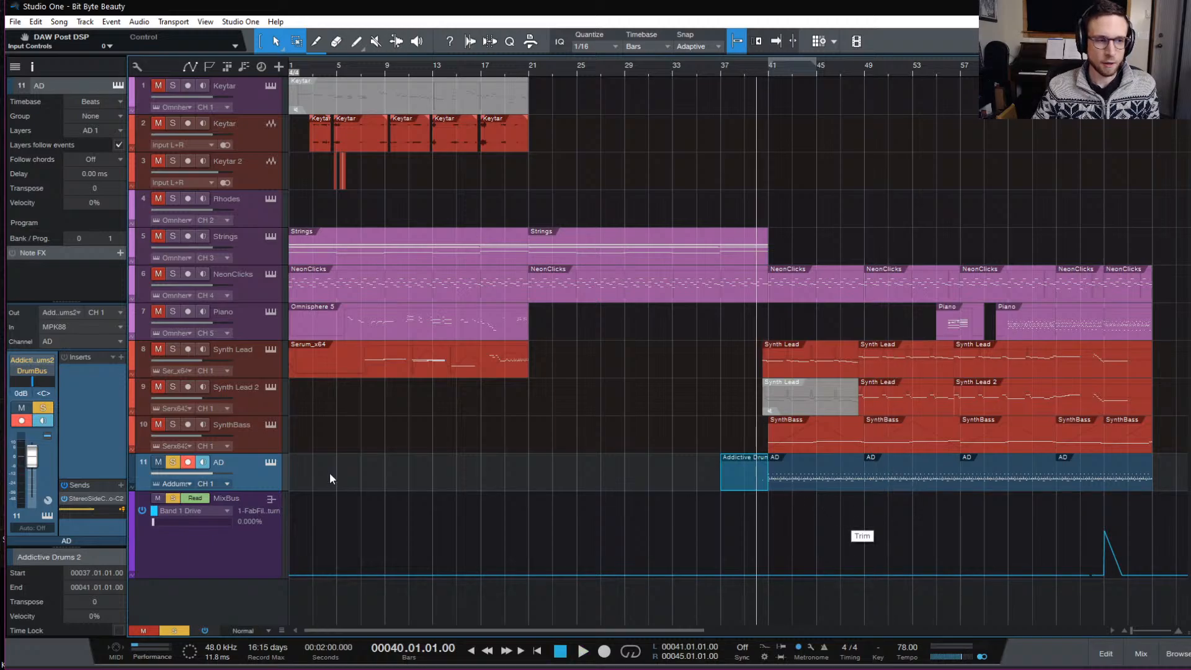
{"action": "left_click", "coordinate": [182, 465]}
{"action": "key", "text": "space"}
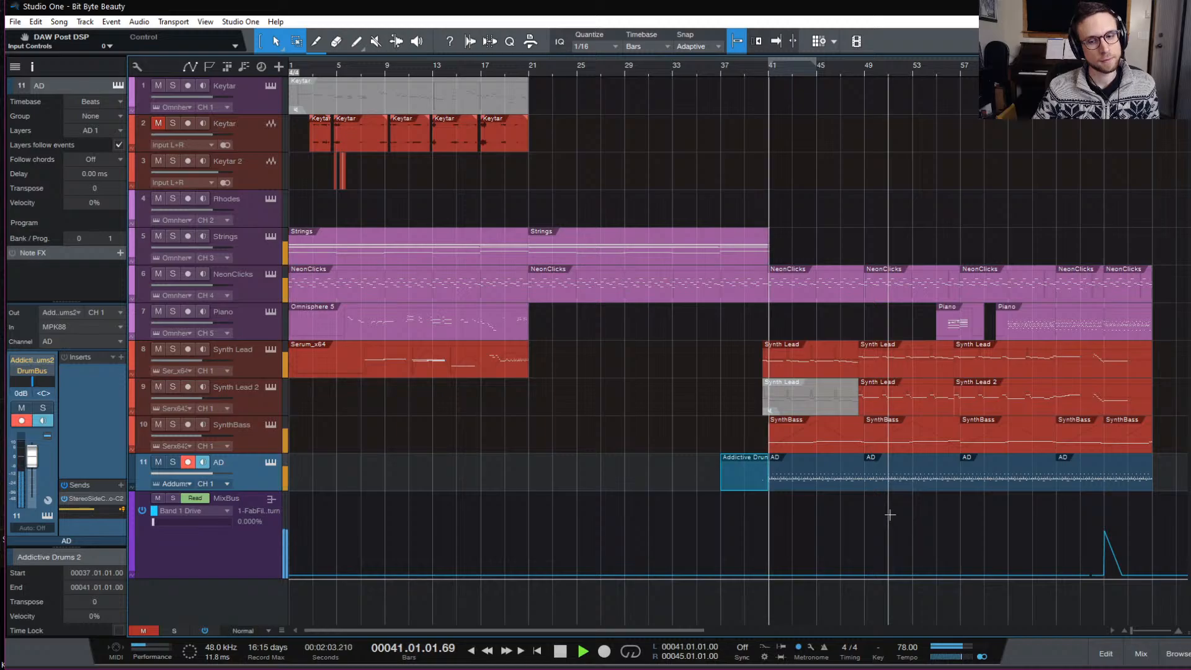
{"action": "key", "text": "space"}
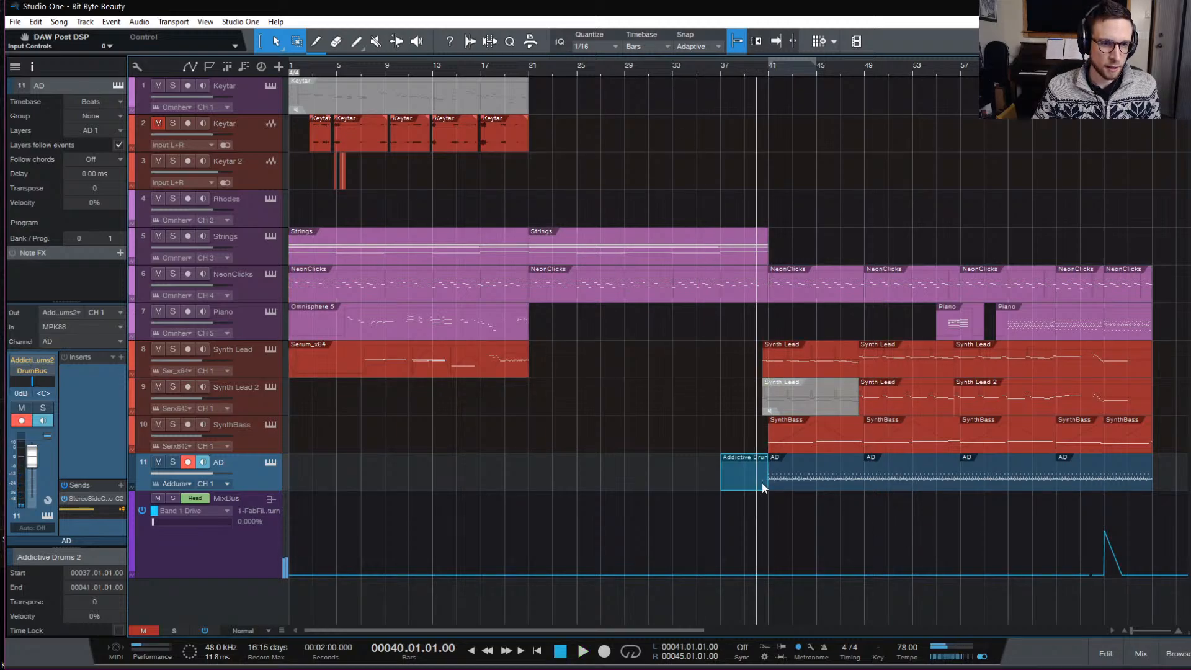
Add a BigVerb send to the AD channel in the mixer and pull its send level down to -∞.
{"action": "left_click", "coordinate": [1140, 653]}
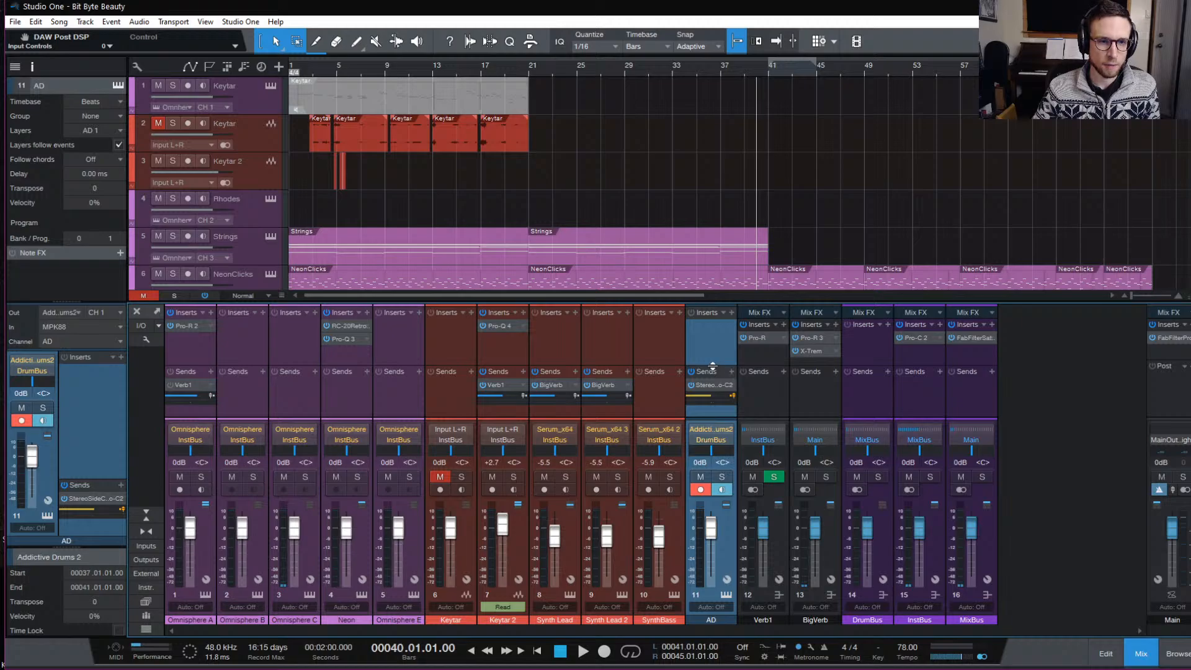
{"action": "left_click_drag", "start_coordinate": [714, 367], "coordinate": [715, 348]}
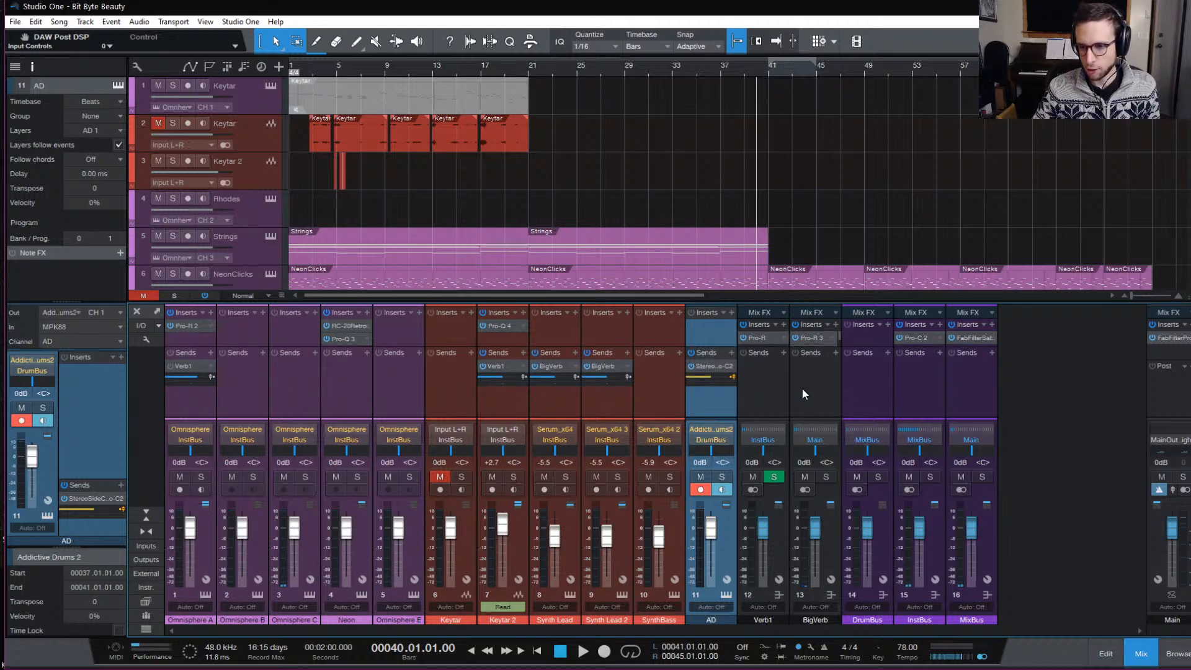
{"action": "left_click", "coordinate": [731, 352]}
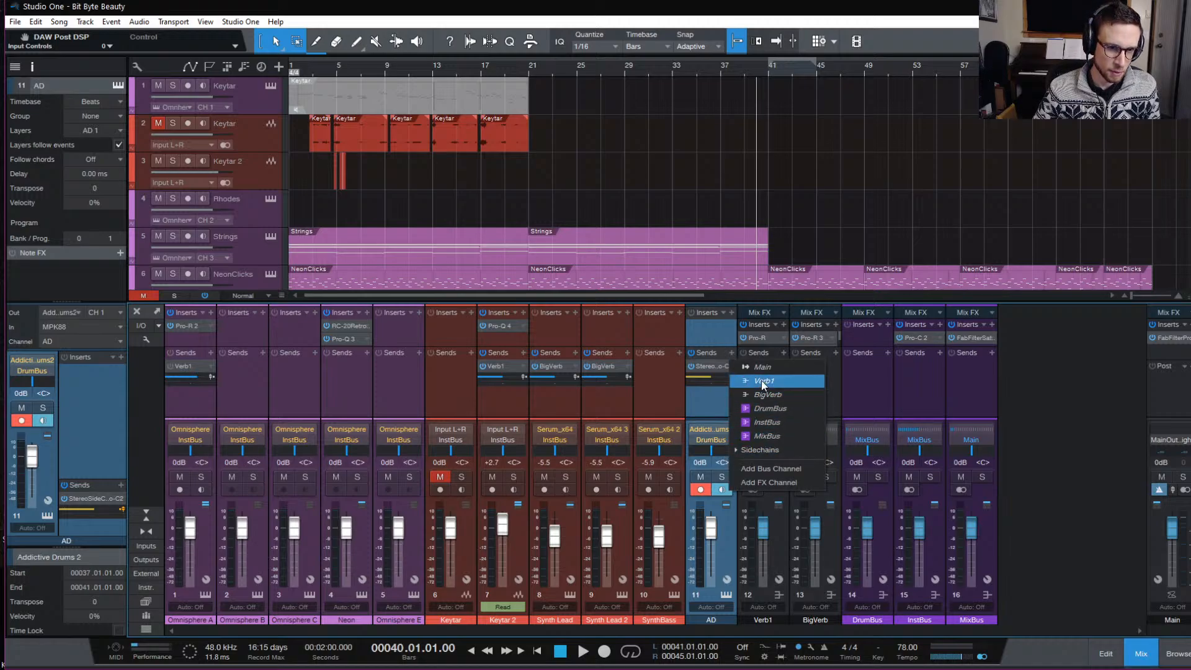
{"action": "left_click", "coordinate": [796, 394]}
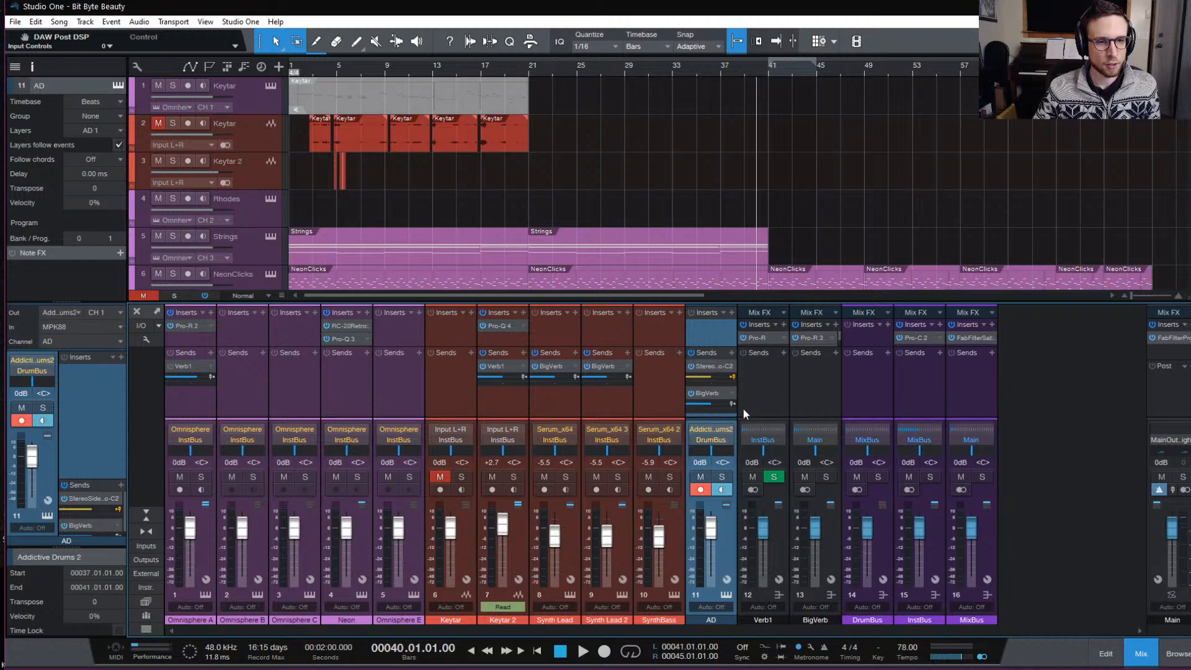
{"action": "left_click_drag", "start_coordinate": [702, 404], "coordinate": [682, 404]}
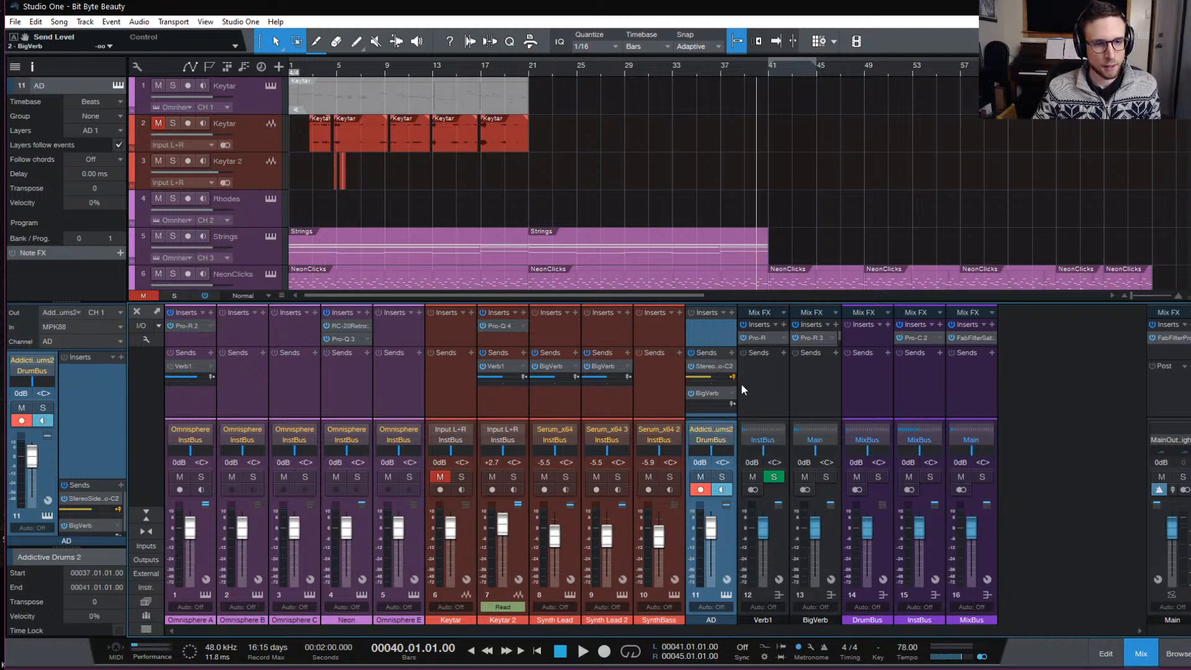
Show the automation lane for the AD channel's BigVerb send level and close the mixer.
{"action": "right_click", "coordinate": [706, 403]}
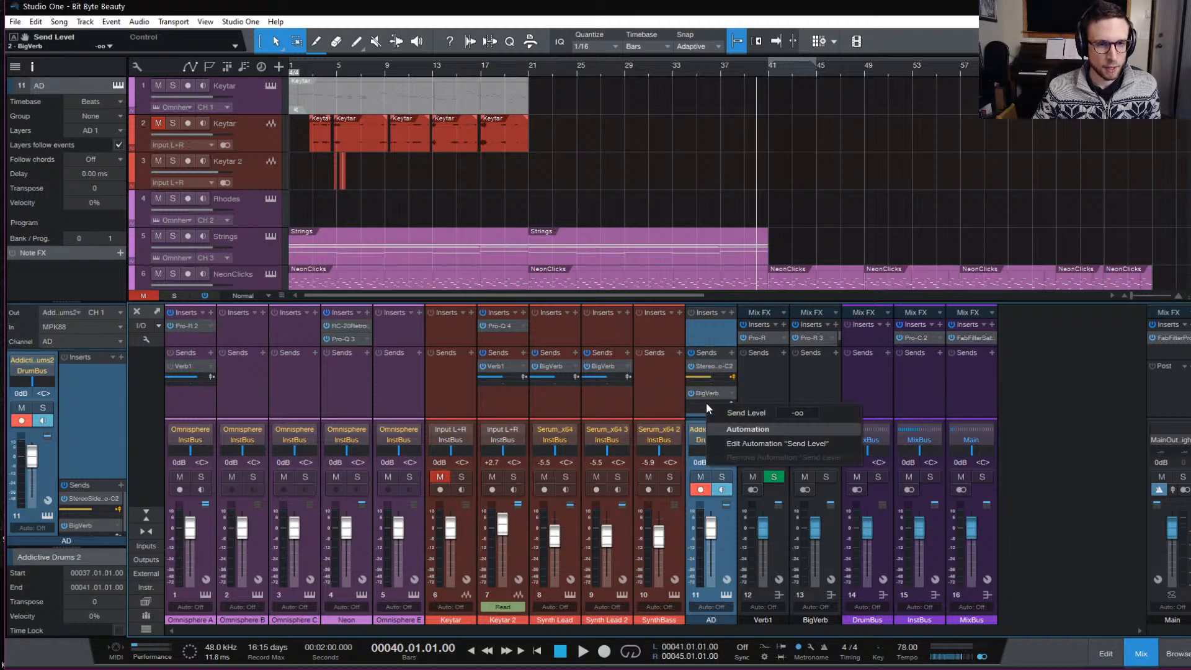
{"action": "left_click", "coordinate": [739, 443]}
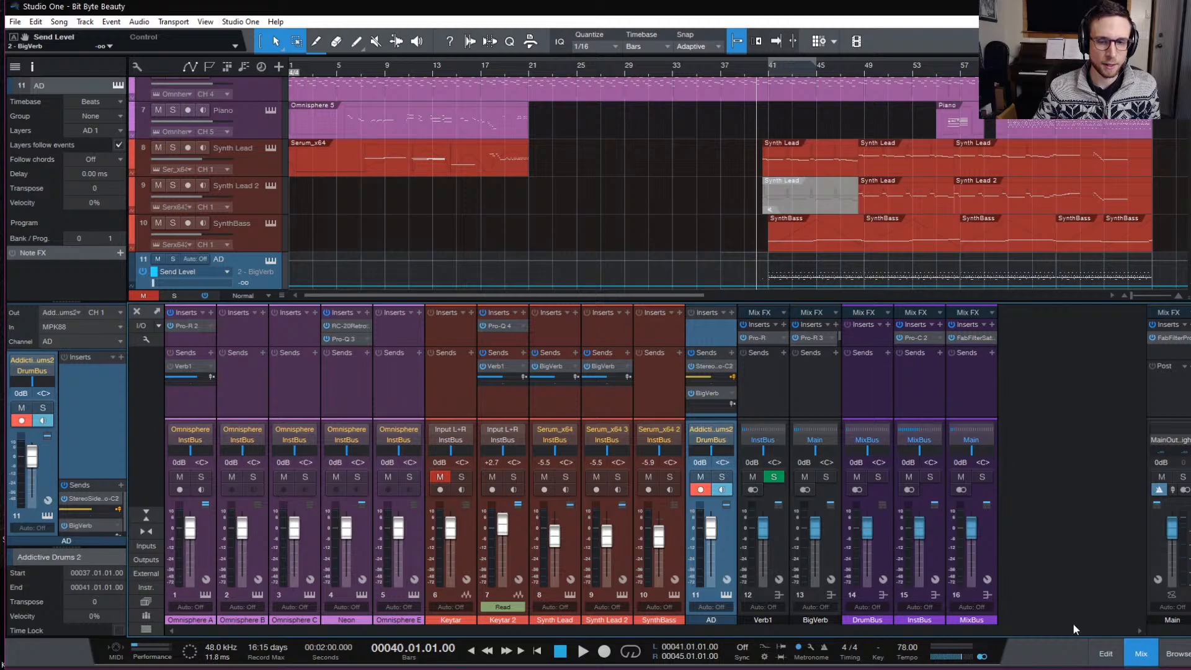
{"action": "left_click", "coordinate": [1141, 654]}
Raise the BigVerb send automation only around the single drum hit in bar 40 and audition it from bar 40.
{"action": "key", "text": "e"}
{"action": "key", "text": "e"}
{"action": "key", "text": "e"}
{"action": "key", "text": "e"}
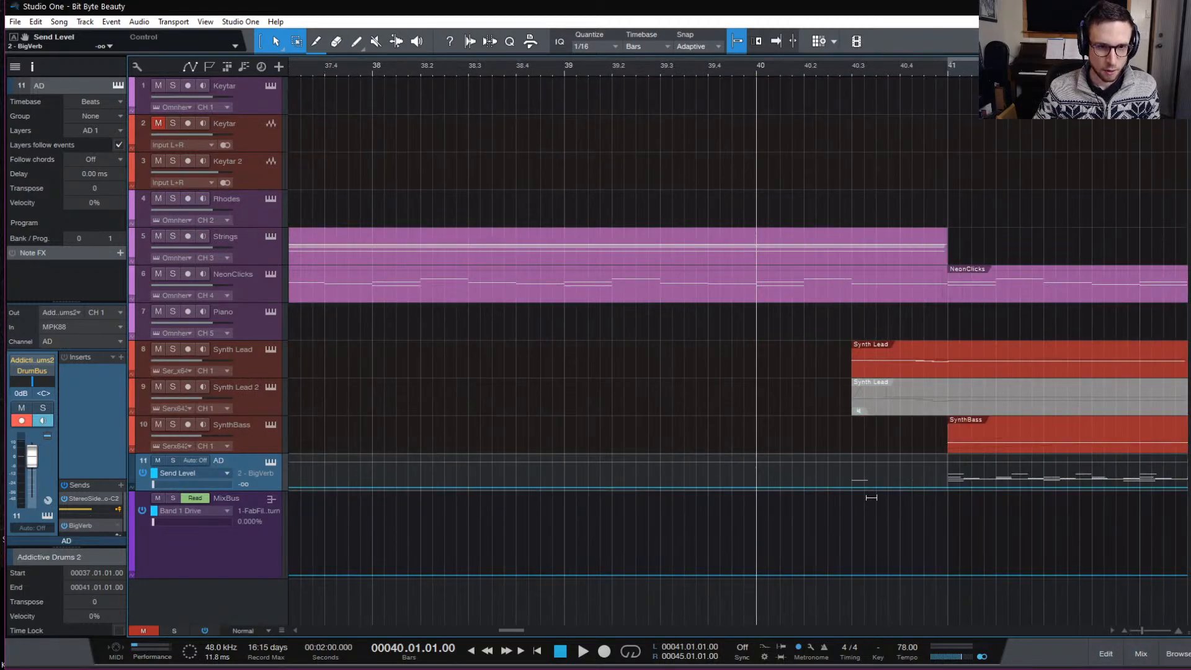
{"action": "left_click", "coordinate": [840, 488]}
{"action": "left_click", "coordinate": [899, 487]}
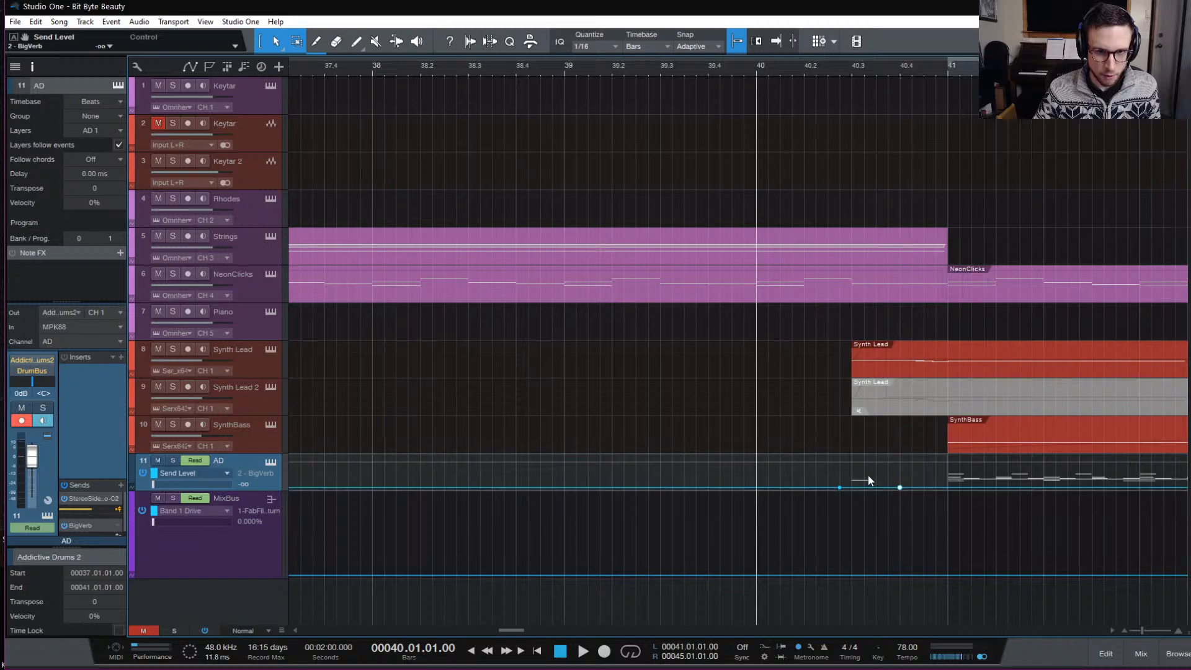
{"action": "left_click_drag", "start_coordinate": [871, 460], "coordinate": [873, 435]}
{"action": "key", "text": "space"}
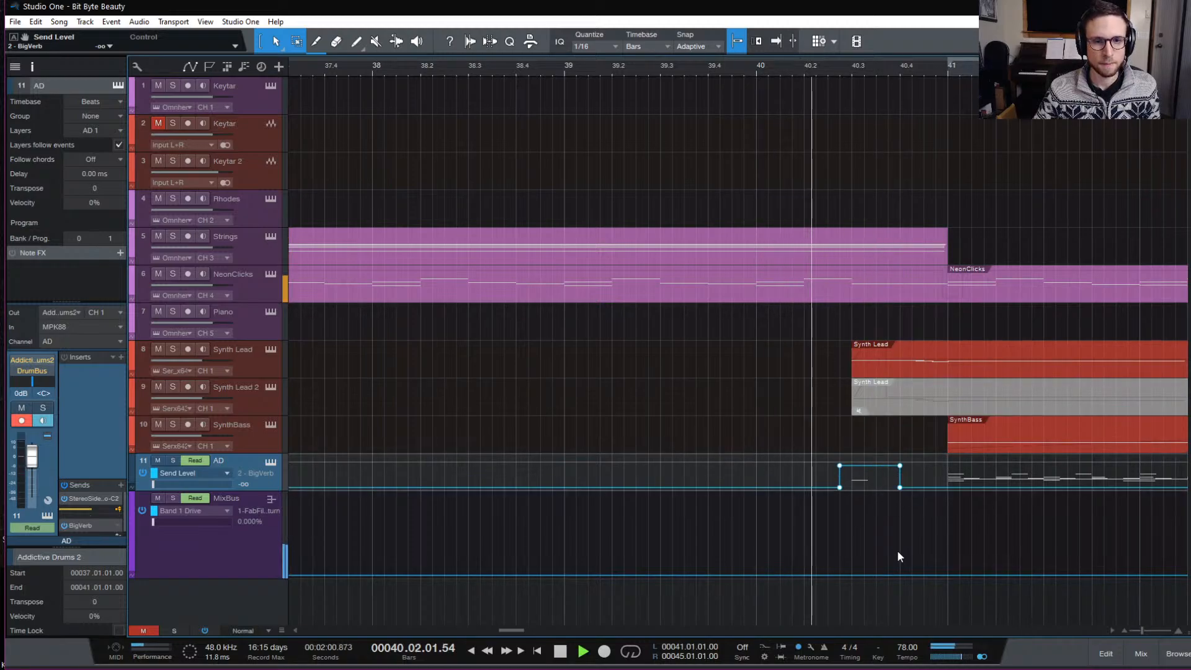
{"action": "key", "text": "space"}
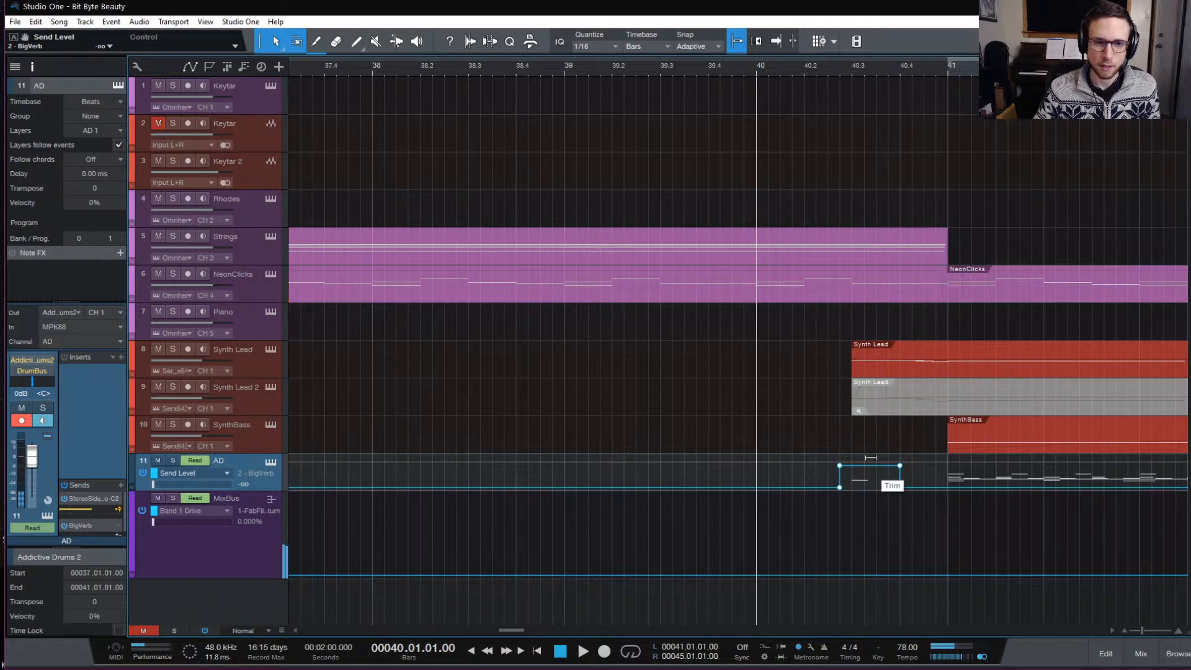
Raise the BigVerb send automation around the bar 40 drum hit further and play it again.
{"action": "left_click_drag", "start_coordinate": [869, 454], "coordinate": [869, 450]}
{"action": "key", "text": "space"}
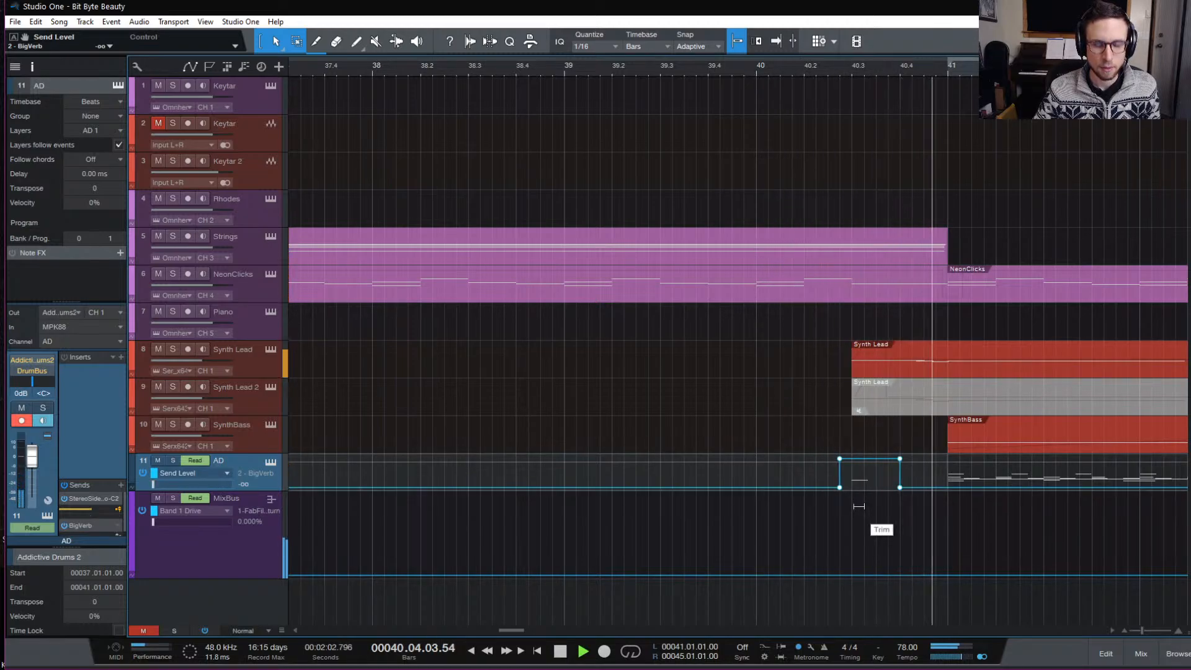
{"action": "key", "text": "space"}
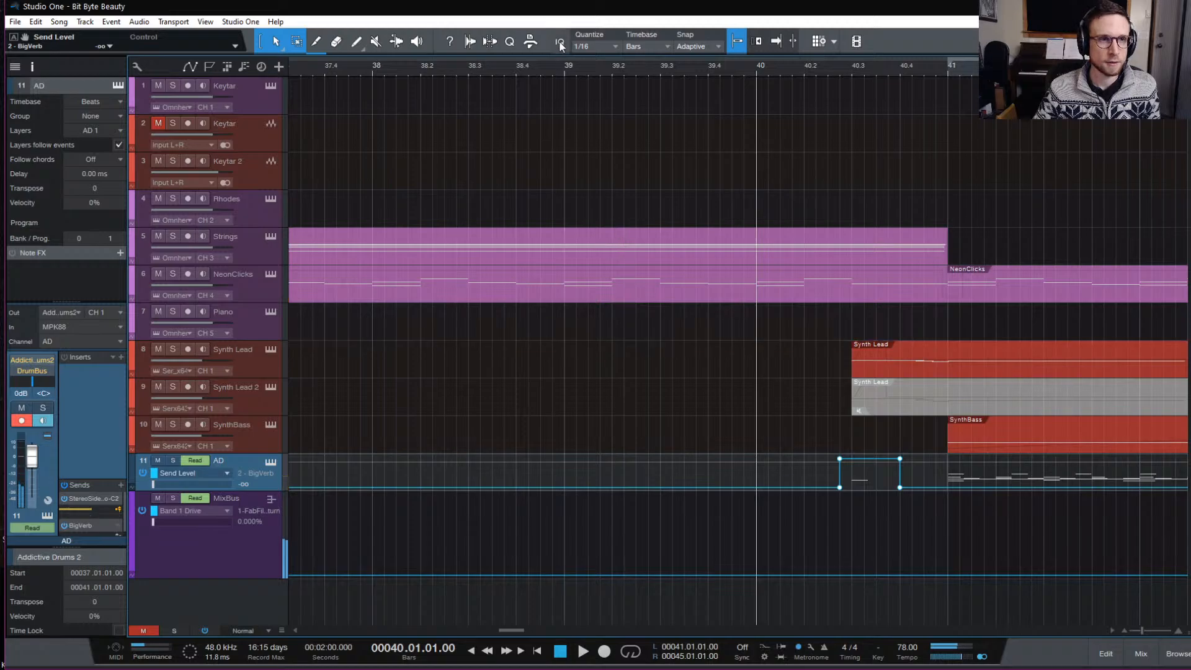
Audition the reverb hit from bar 39, lower its send automation slightly and play the passage again.
{"action": "left_click", "coordinate": [563, 68]}
{"action": "key", "text": "space"}
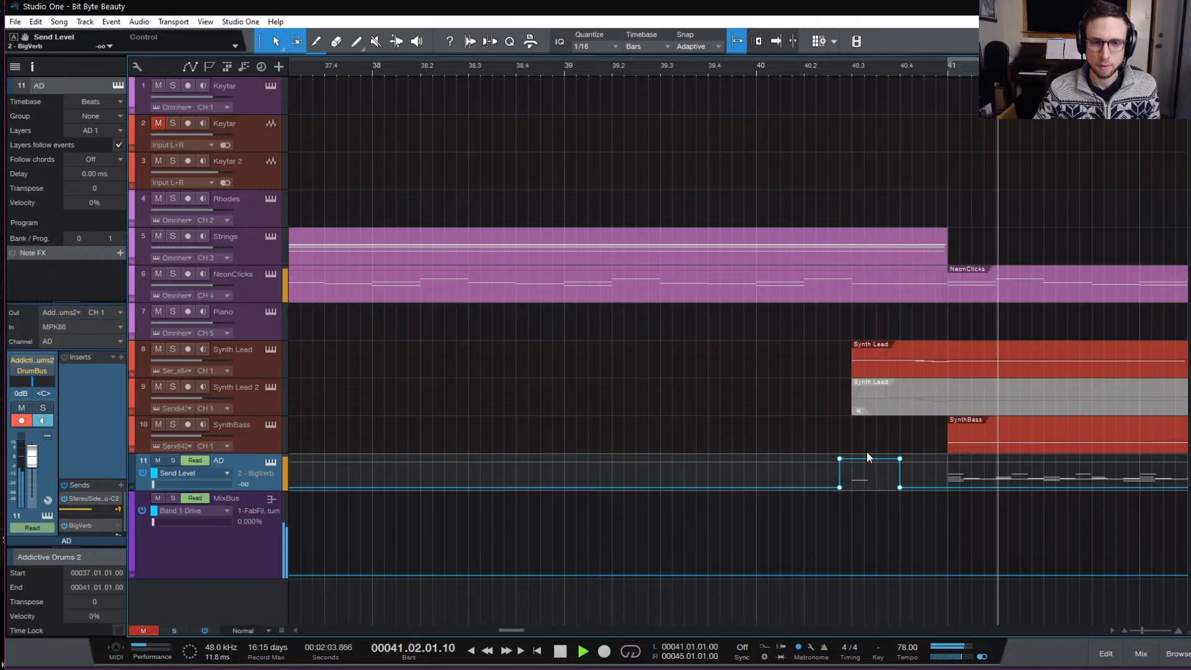
{"action": "key", "text": "space"}
{"action": "left_click_drag", "start_coordinate": [868, 457], "coordinate": [868, 459]}
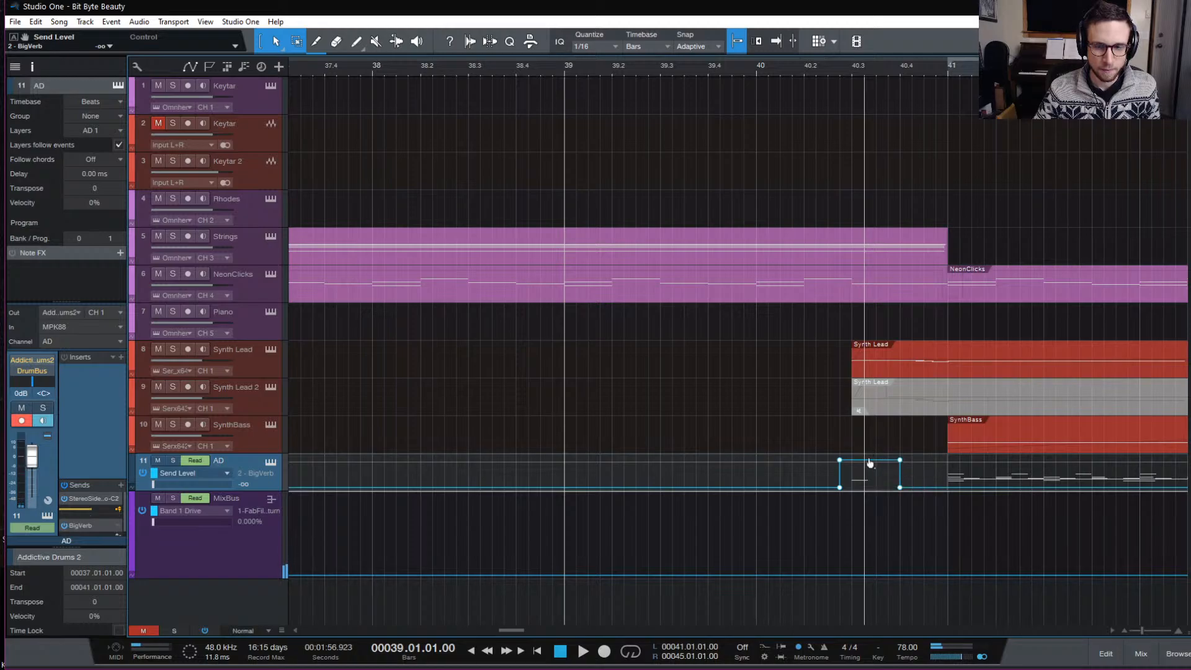
{"action": "key", "text": "space"}
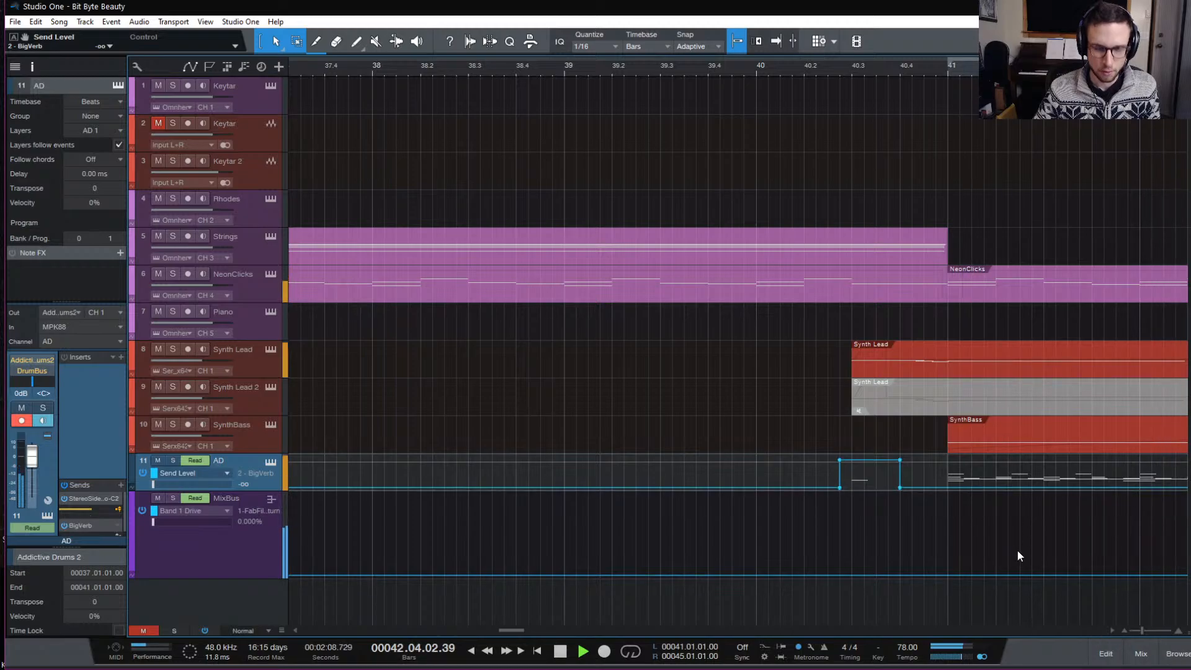
Play the song's final section from bar 60 beat 3 and stop playback.
{"action": "scroll", "coordinate": [1017, 549], "scroll_direction": "down", "scroll_amount": 5}
{"action": "scroll", "coordinate": [1023, 545], "scroll_direction": "right", "scroll_amount": 8}
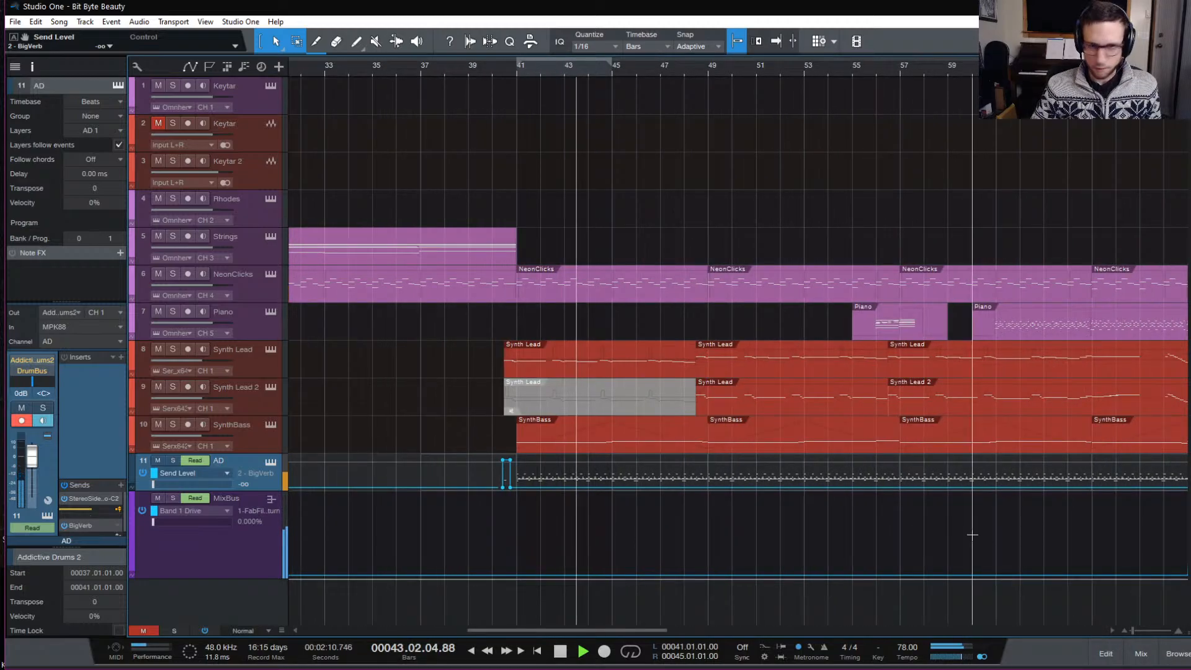
{"action": "scroll", "coordinate": [971, 535], "scroll_direction": "right", "scroll_amount": 4}
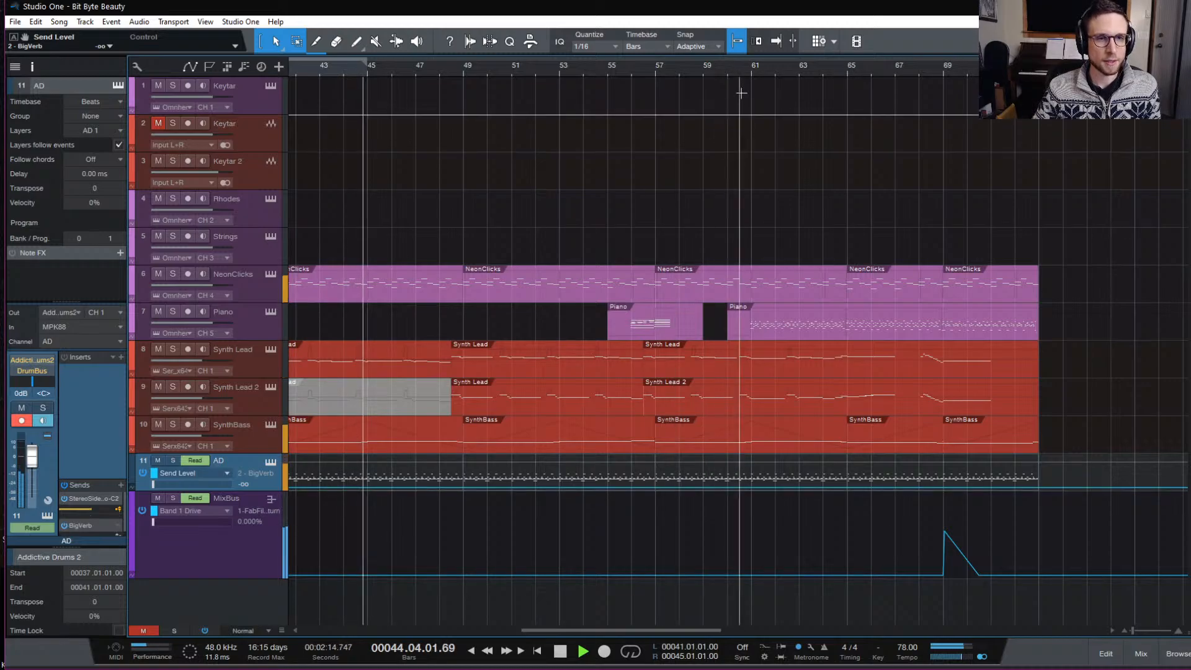
{"action": "left_click", "coordinate": [739, 66]}
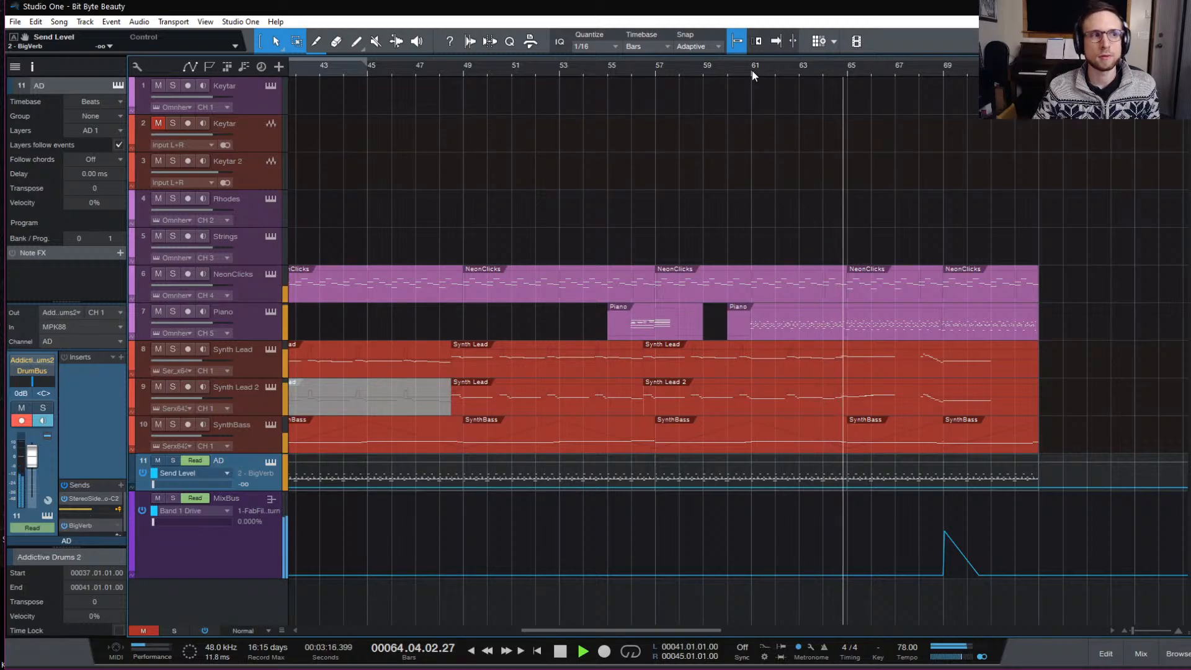
{"action": "key", "text": "space"}
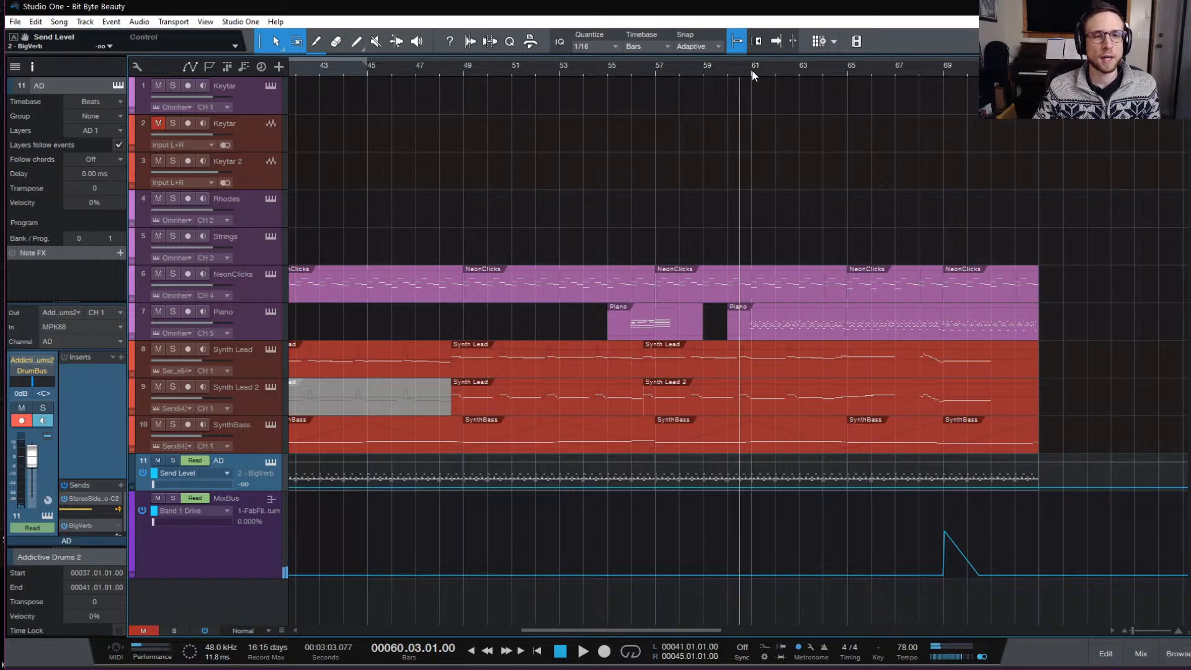
Open the Piano event starting at bar 60 in the note editor and place the playhead just before bar 61.
{"action": "left_click", "coordinate": [752, 69]}
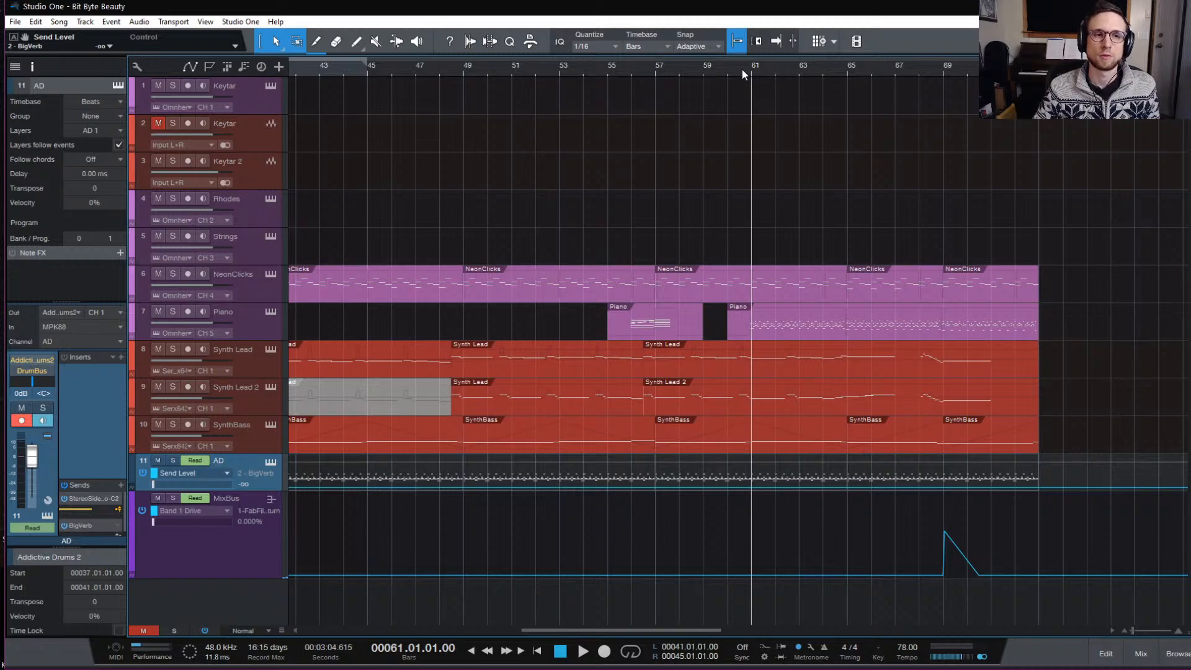
{"action": "left_click", "coordinate": [742, 69]}
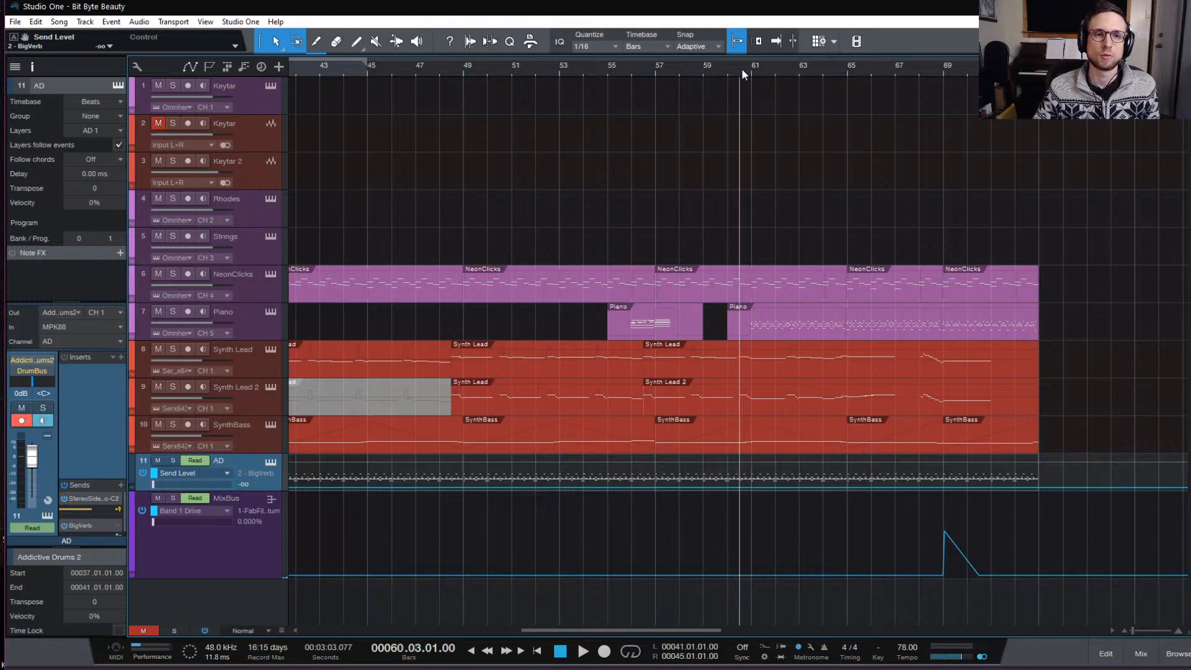
{"action": "double_click", "coordinate": [777, 329]}
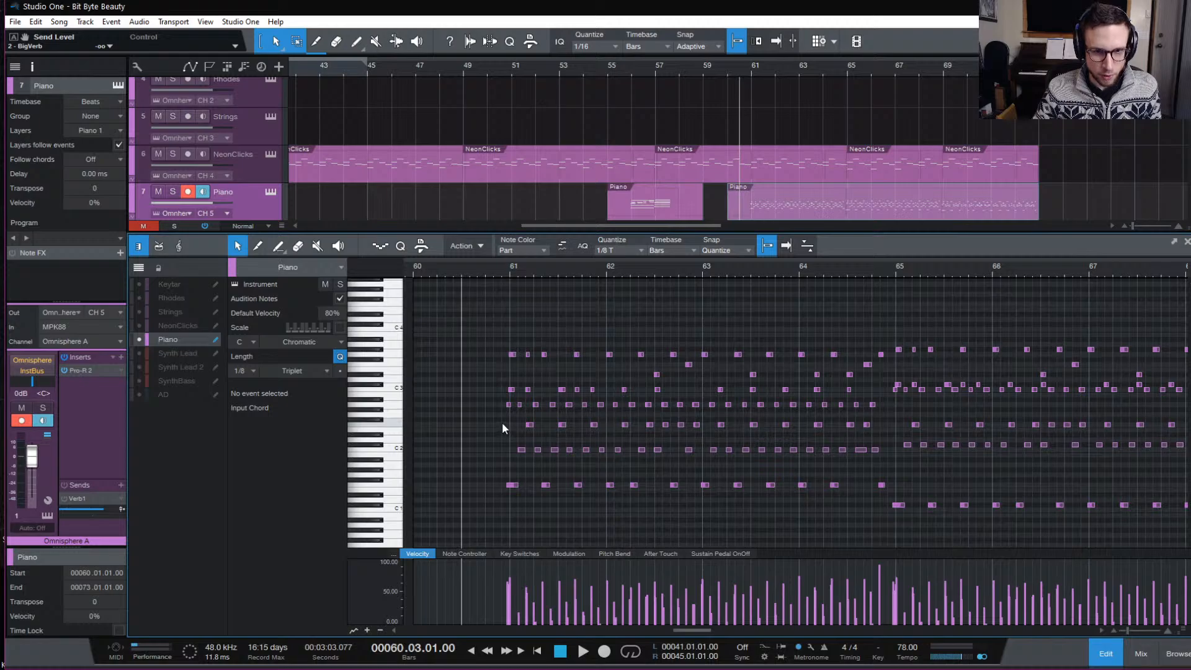
{"action": "left_click", "coordinate": [498, 269]}
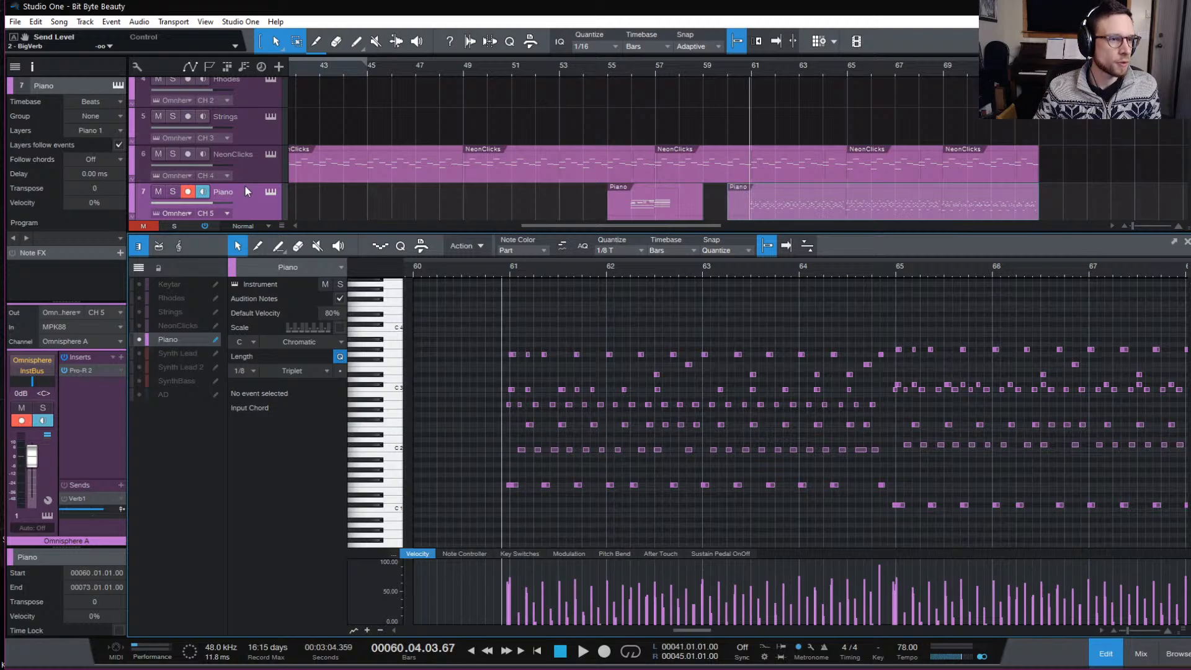
Solo the Piano track and play its part from just before bar 61.
{"action": "left_click", "coordinate": [173, 192]}
{"action": "key", "text": "space"}
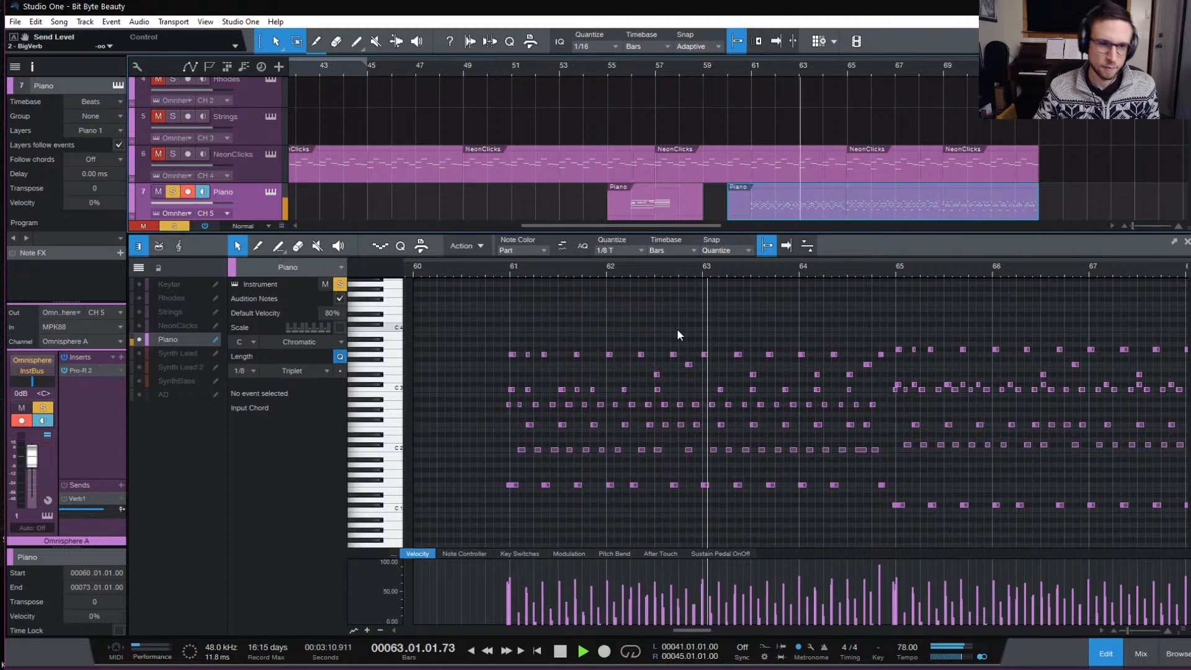
{"action": "key", "text": "space"}
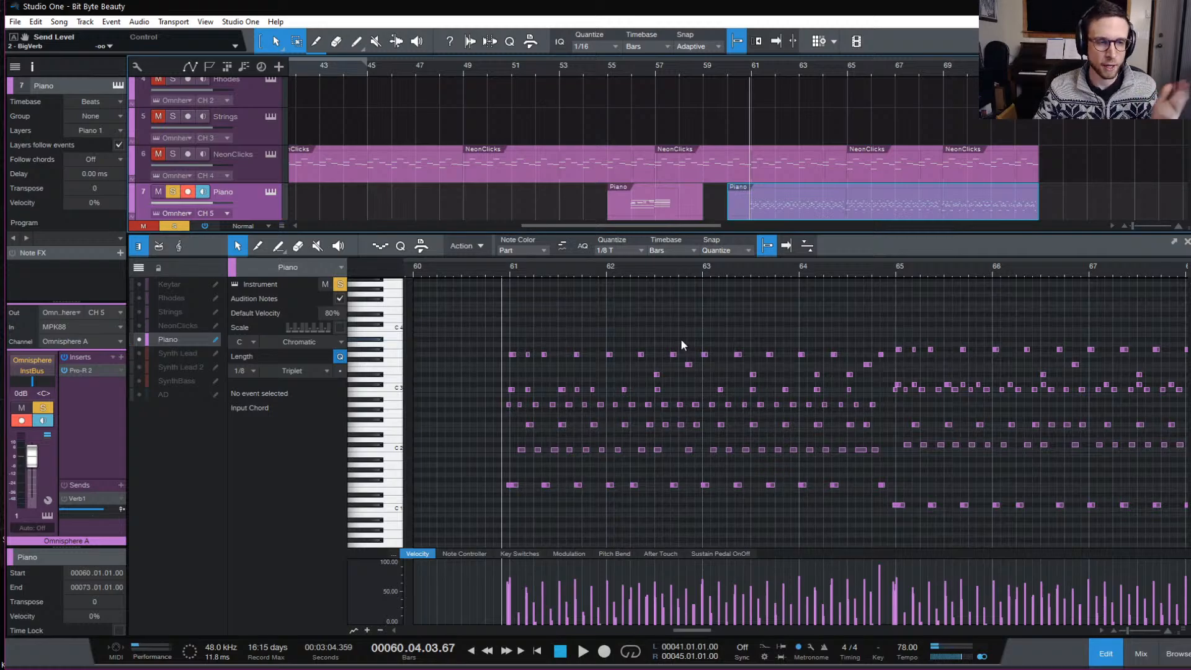
Select the lower-pitched piano notes across bars 61 to 64 in the note editor.
{"action": "left_click", "coordinate": [624, 510]}
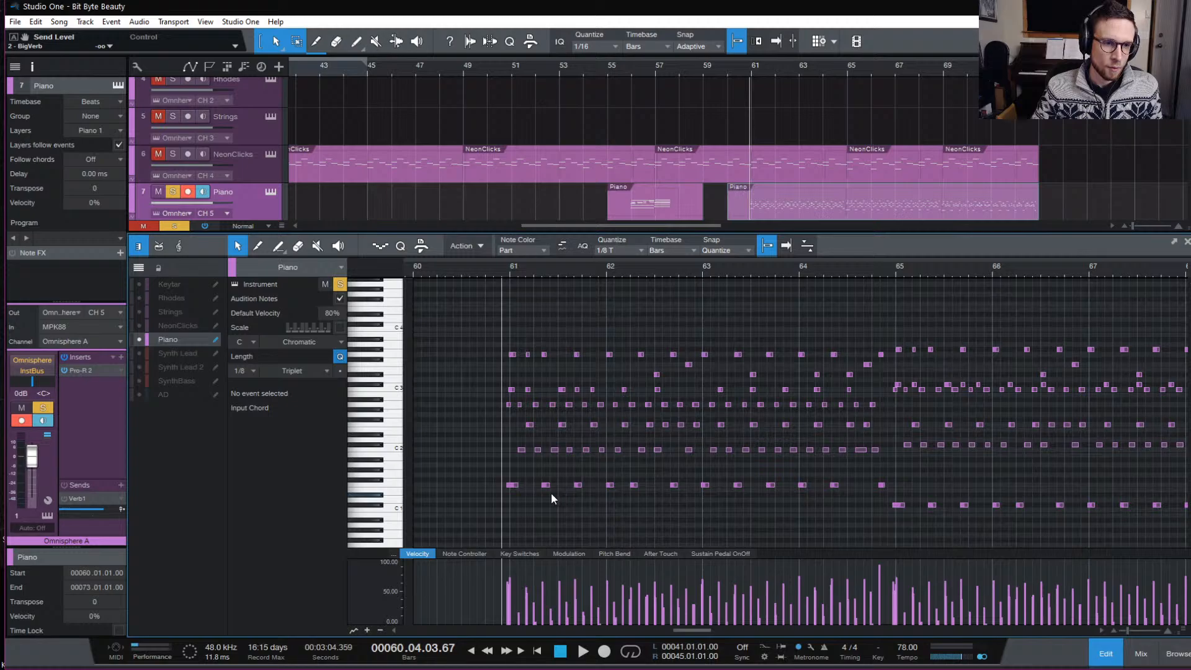
{"action": "left_click_drag", "start_coordinate": [459, 411], "coordinate": [894, 490]}
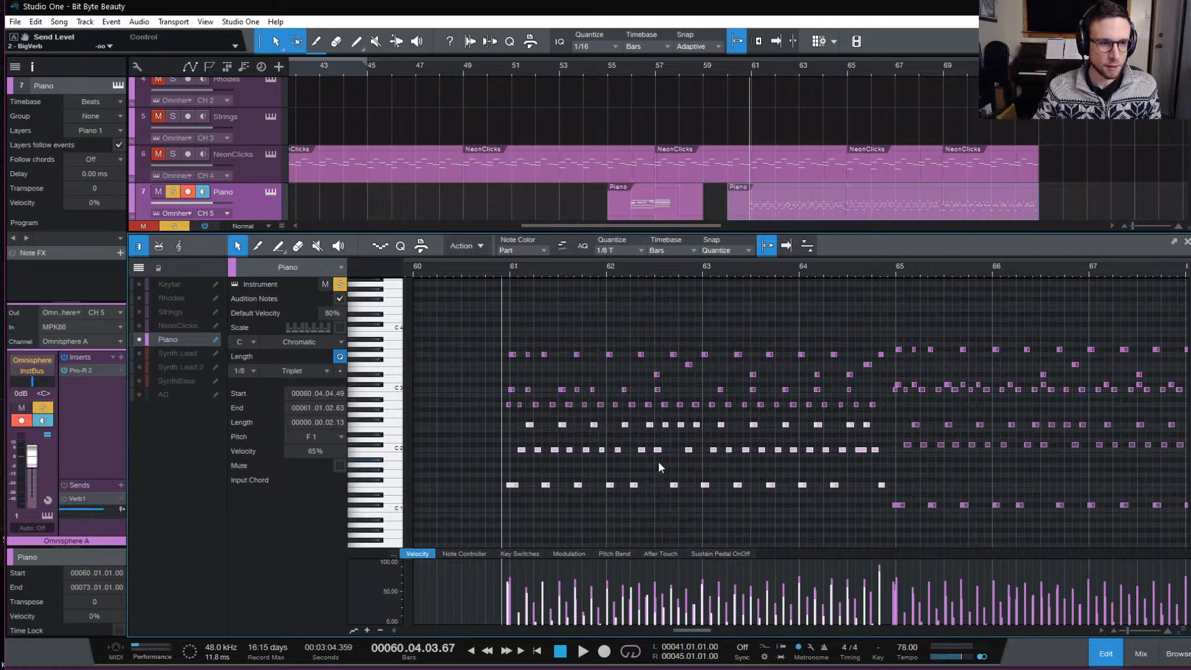
Delete the selected lower-pitched piano notes across bars 61 to 64 and place the playhead at the start of bar 60.
{"action": "key", "text": "Delete"}
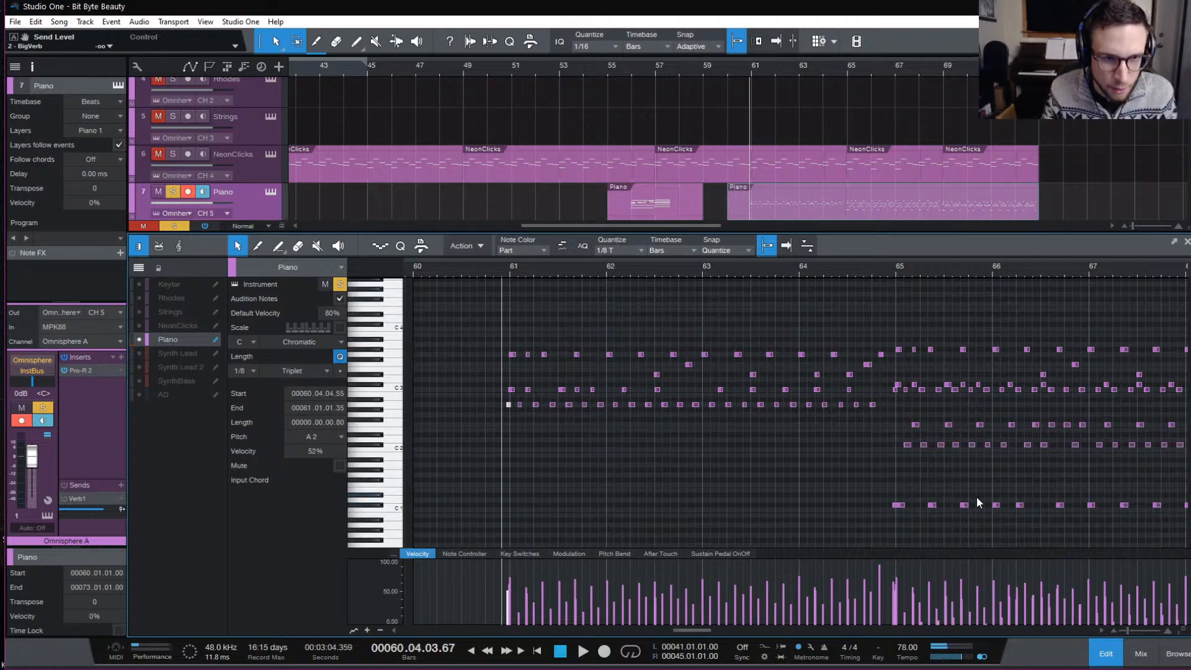
{"action": "left_click", "coordinate": [414, 269]}
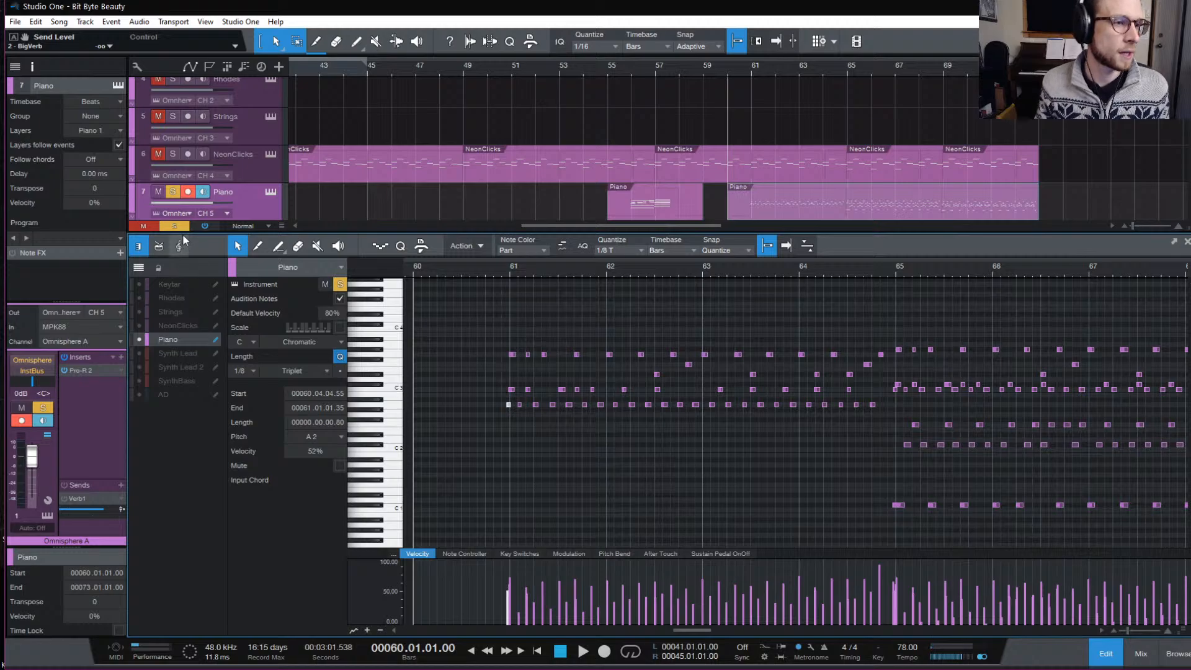
Record a new lower piano part over bars 61 to 64 from the start of bar 60, with the AD drums soloed too.
{"action": "scroll", "coordinate": [442, 168], "scroll_direction": "down", "scroll_amount": 5}
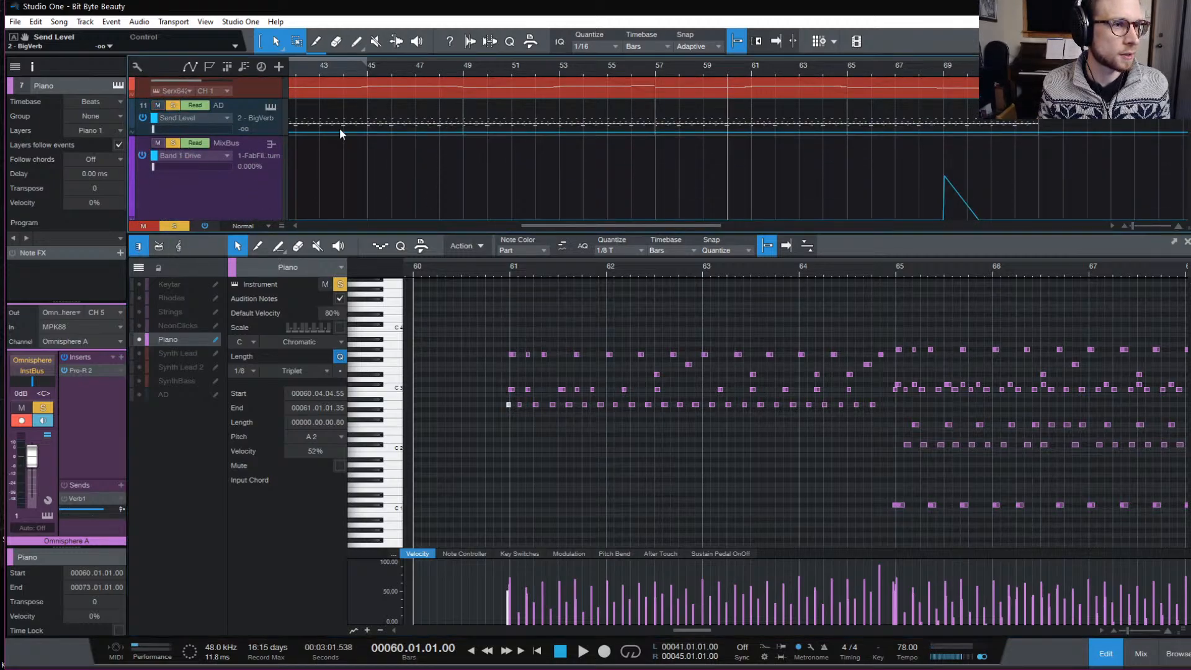
{"action": "scroll", "coordinate": [340, 128], "scroll_direction": "up", "scroll_amount": 3}
{"action": "scroll", "coordinate": [396, 169], "scroll_direction": "up", "scroll_amount": 3}
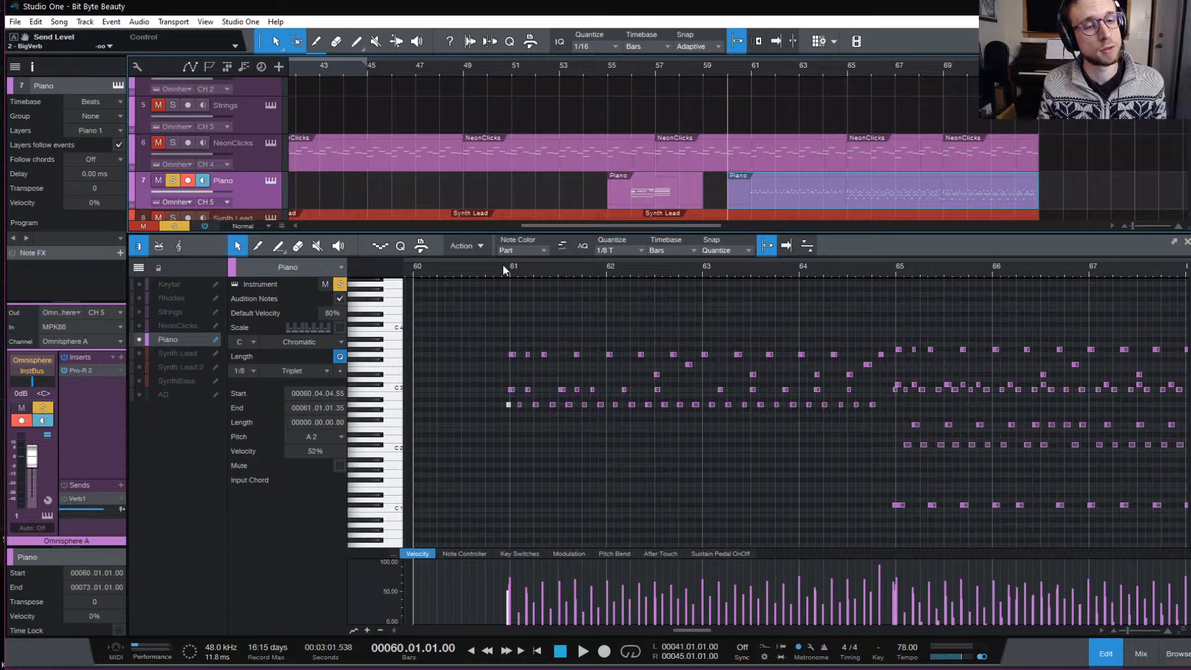
{"action": "key", "text": "KP_Multiply"}
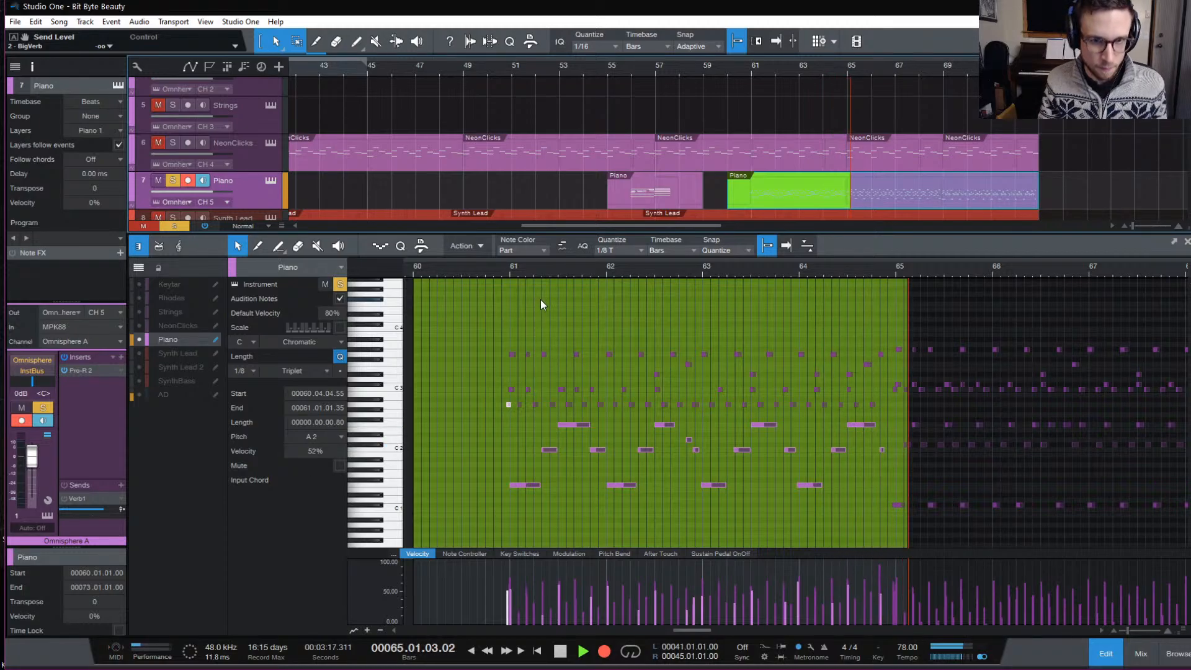
{"action": "key", "text": "space"}
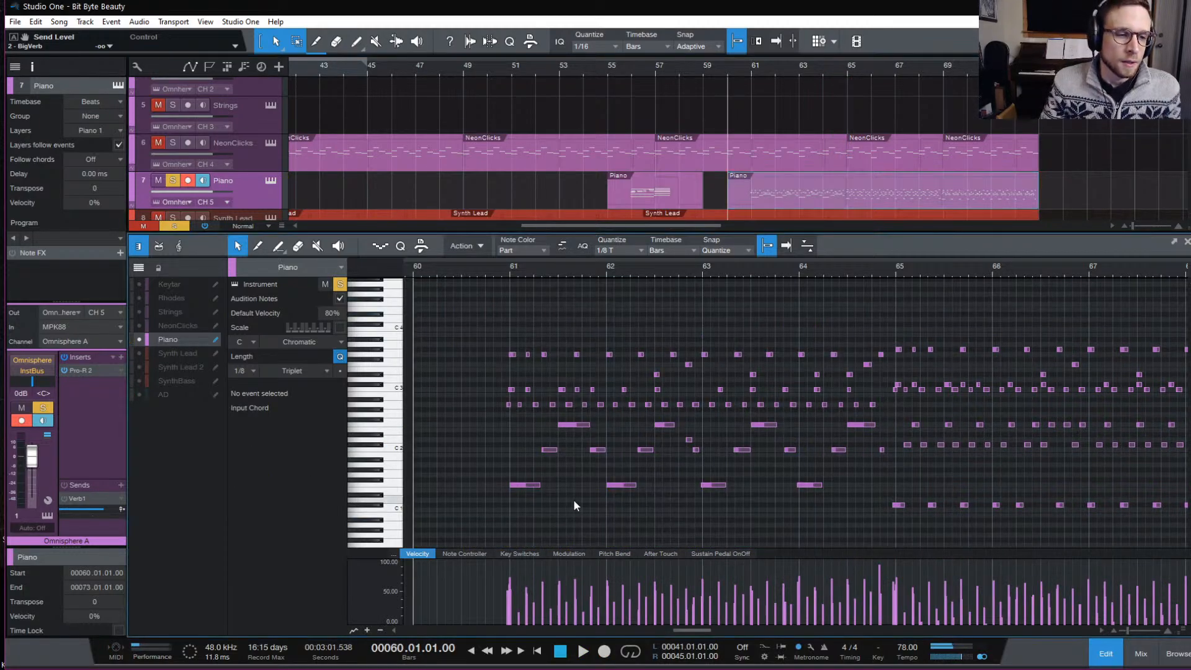
Turn off solo on the AD drum track.
{"action": "scroll", "coordinate": [230, 178], "scroll_direction": "down", "scroll_amount": 3}
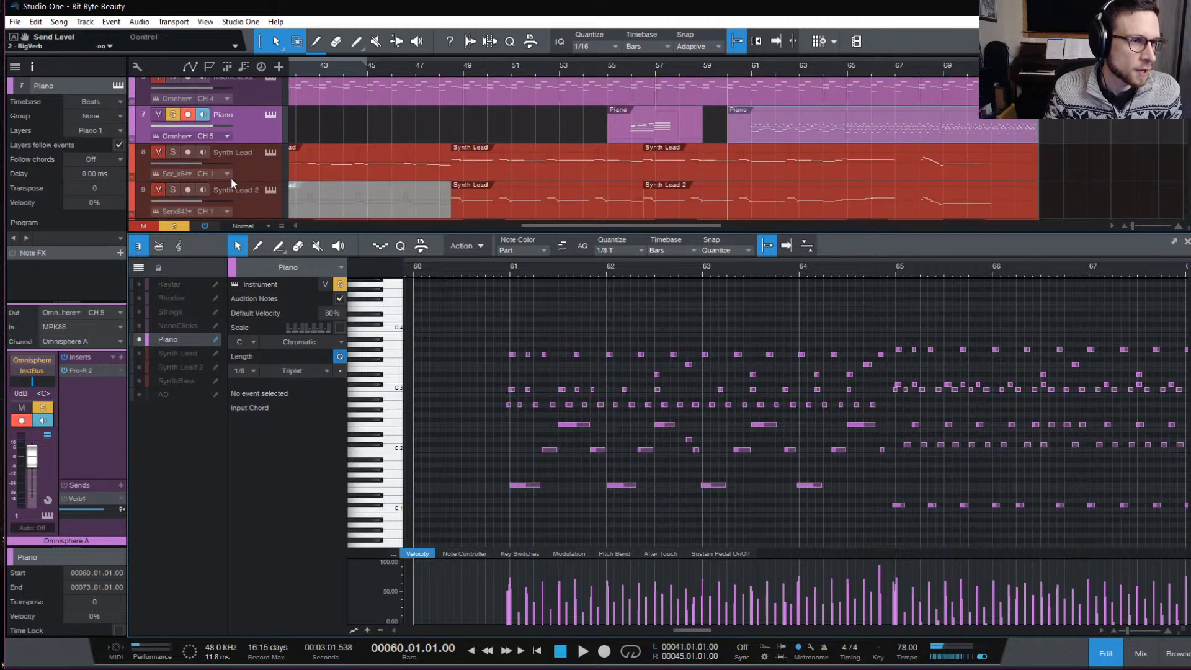
{"action": "scroll", "coordinate": [246, 170], "scroll_direction": "down", "scroll_amount": 2}
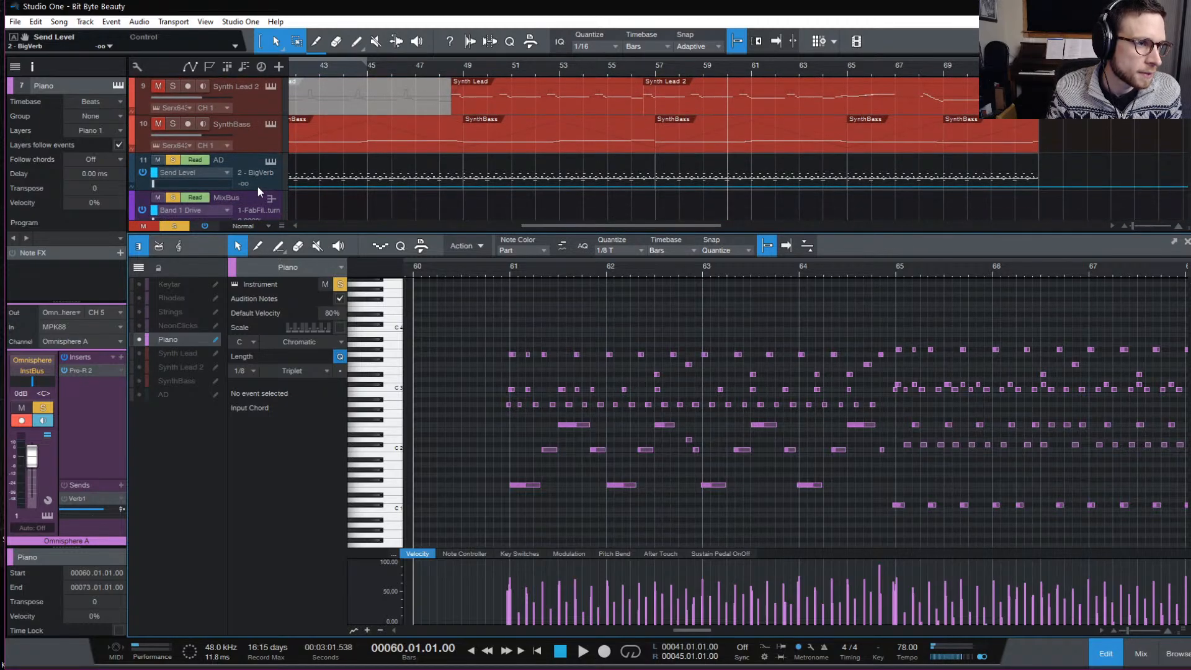
{"action": "left_click", "coordinate": [173, 131]}
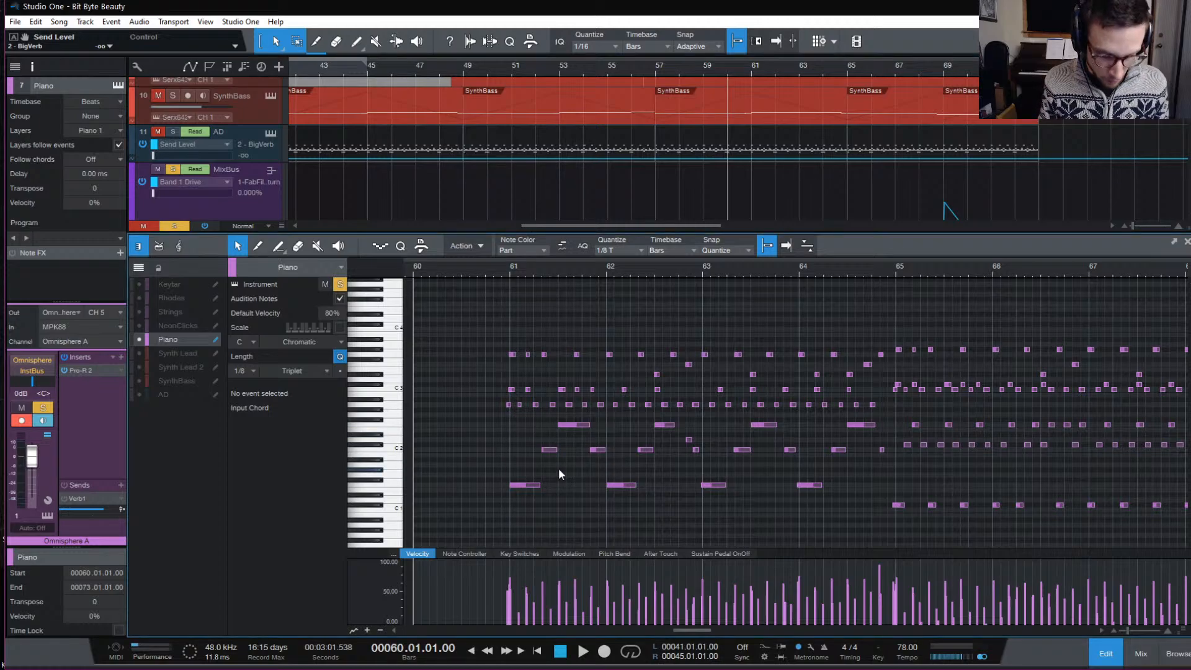
Select the newly recorded C 2 notes in bars 61 to 64 and raise their velocities together, bringing the adjusted note to about 57.5%.
{"action": "key", "text": "e"}
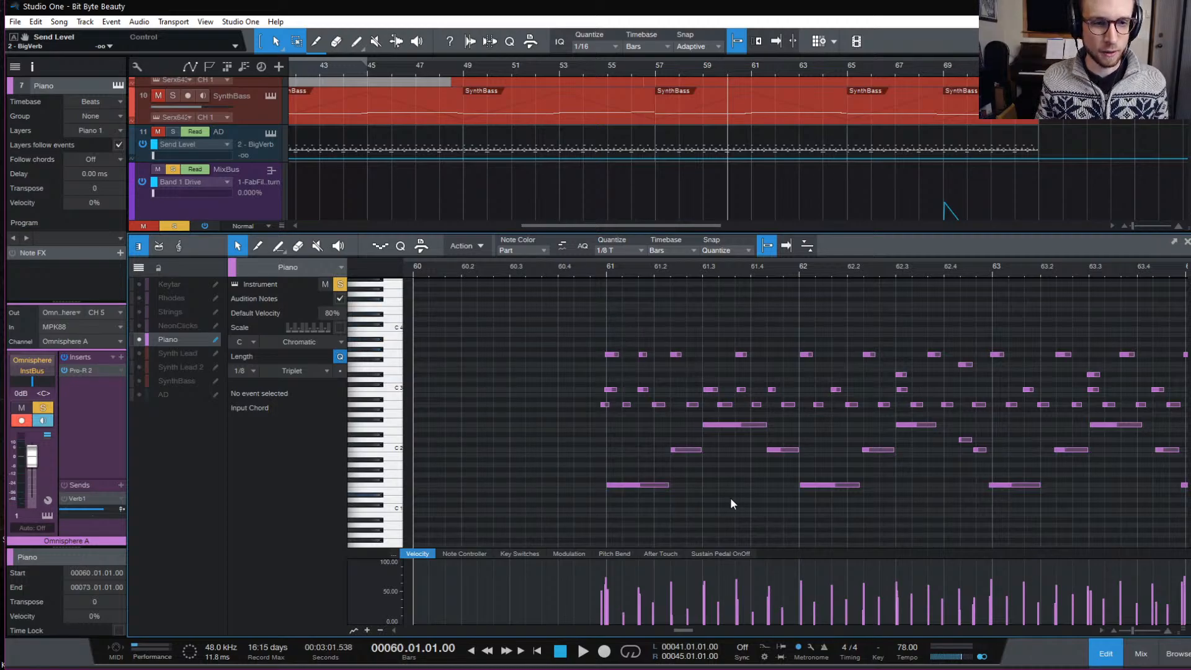
{"action": "key", "text": "space"}
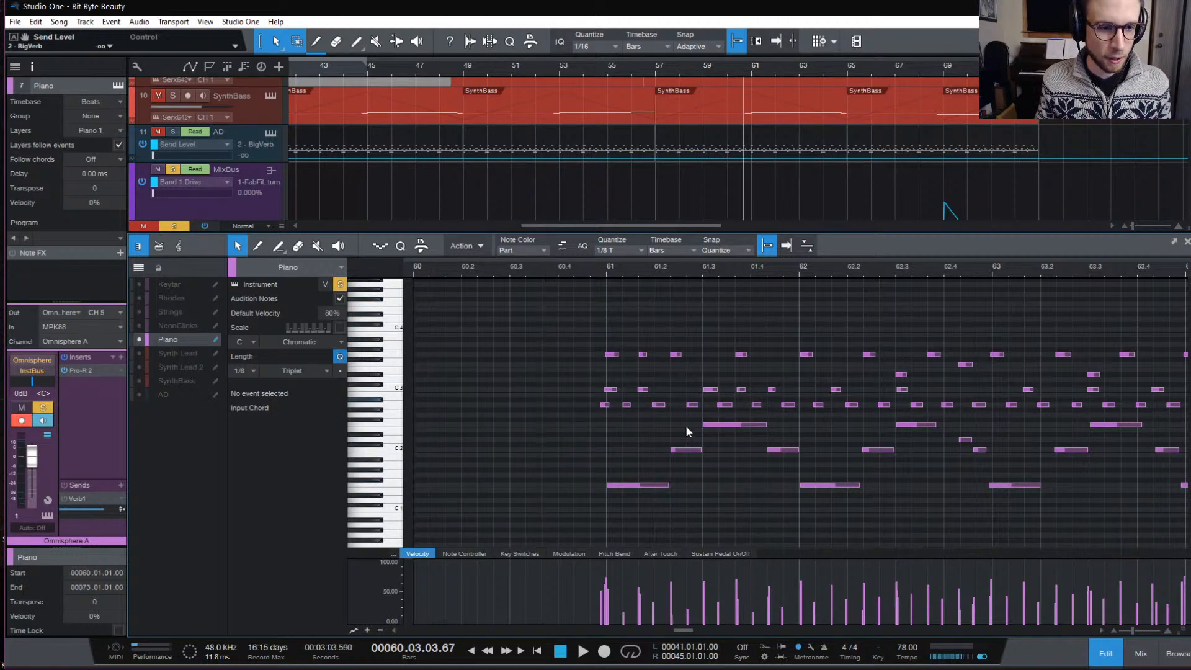
{"action": "left_click_drag", "start_coordinate": [637, 449], "coordinate": [962, 475]}
{"action": "left_click_drag", "start_coordinate": [845, 612], "coordinate": [847, 598]}
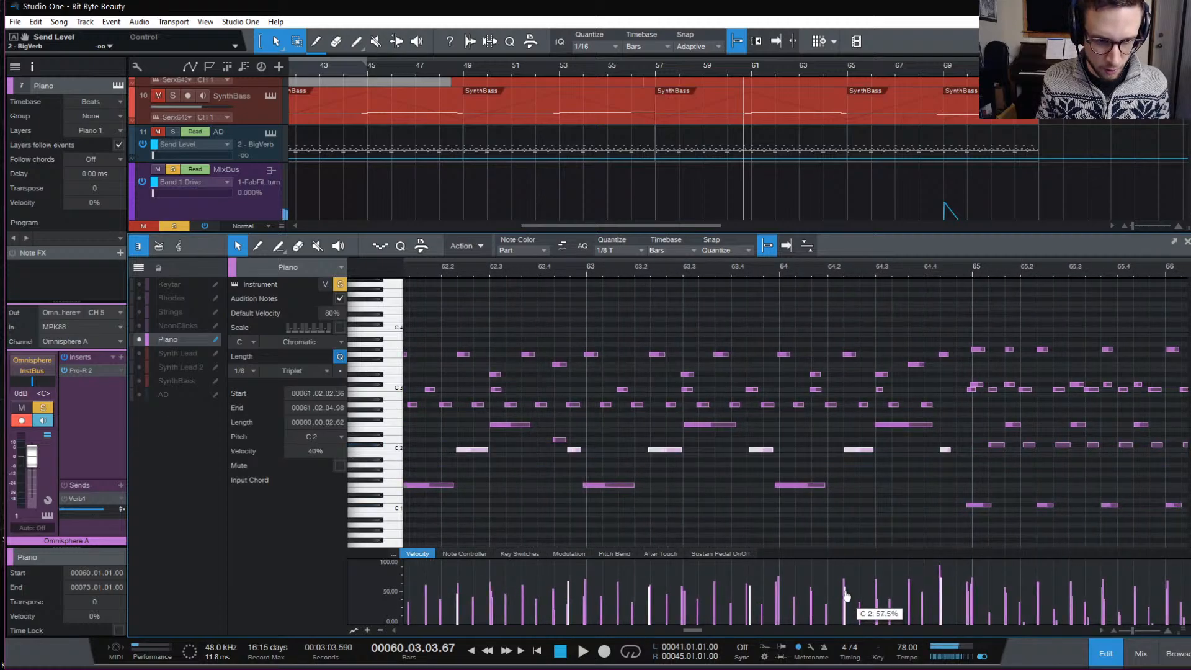
Delete the stray D 2 note late in bar 62 and play the corrected passage from bar 60 beat 3.
{"action": "scroll", "coordinate": [619, 457], "scroll_direction": "left", "scroll_amount": 3}
{"action": "left_click", "coordinate": [755, 440]}
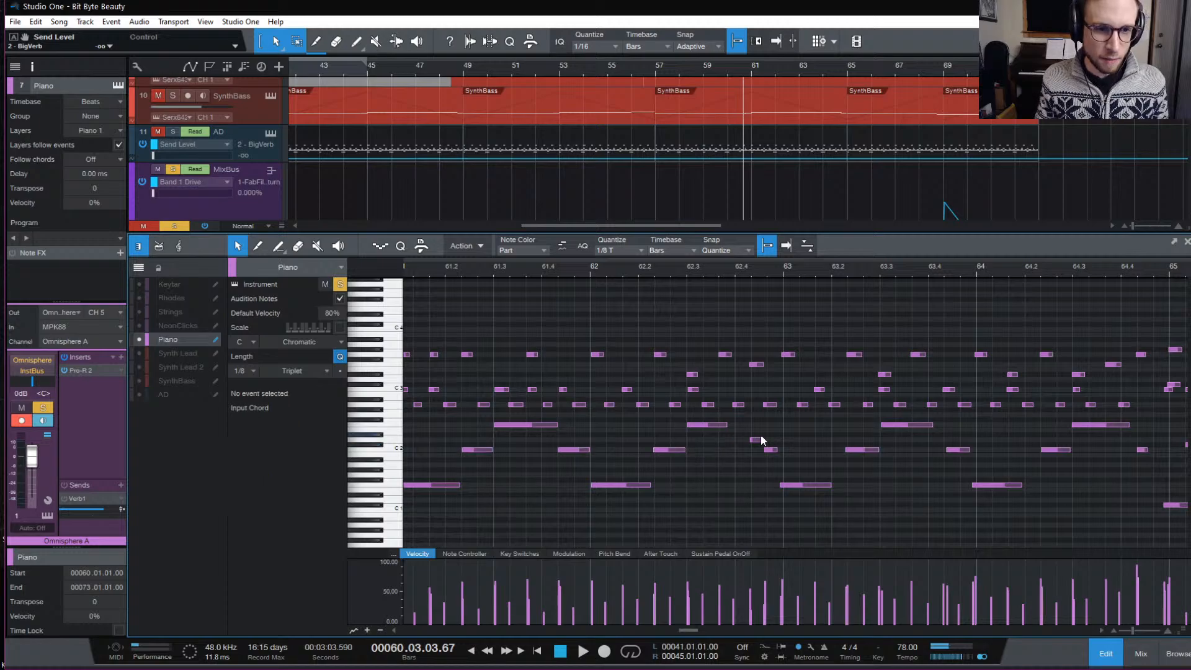
{"action": "scroll", "coordinate": [578, 355], "scroll_direction": "left", "scroll_amount": 2}
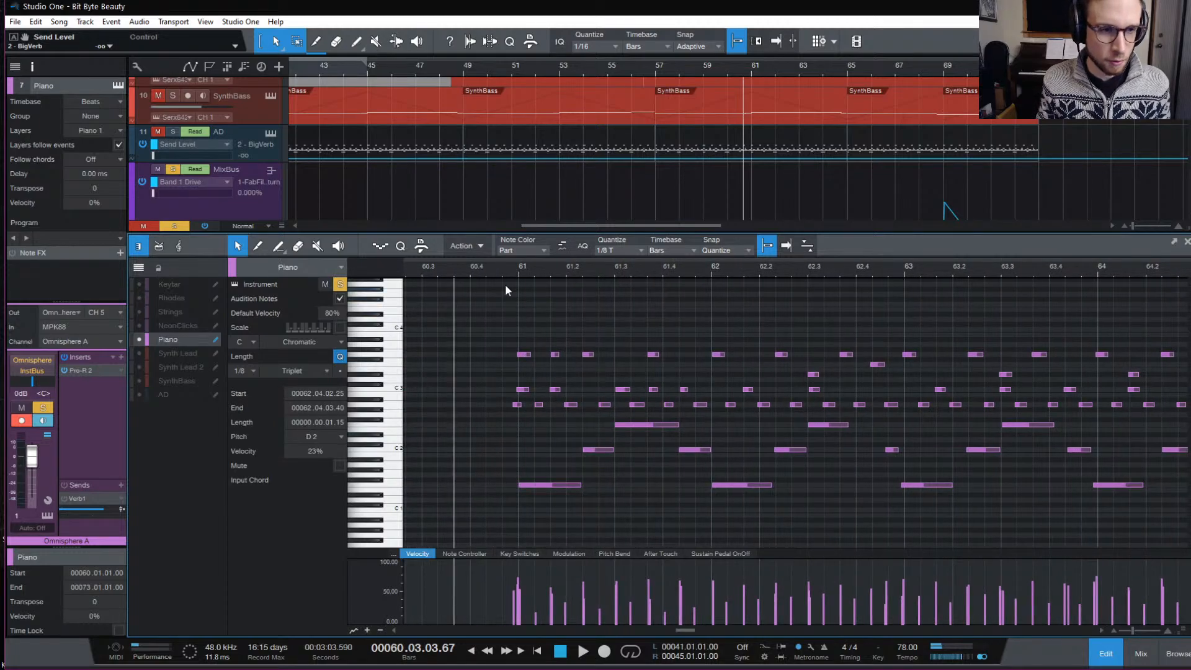
{"action": "key", "text": "space"}
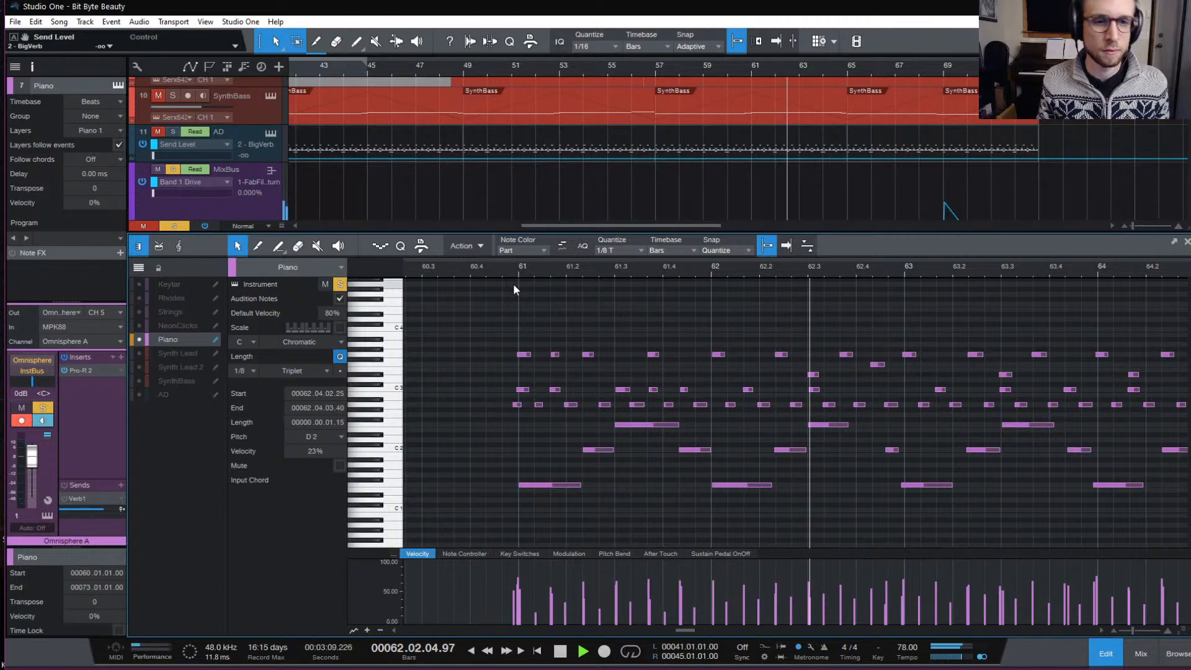
{"action": "key", "text": "space"}
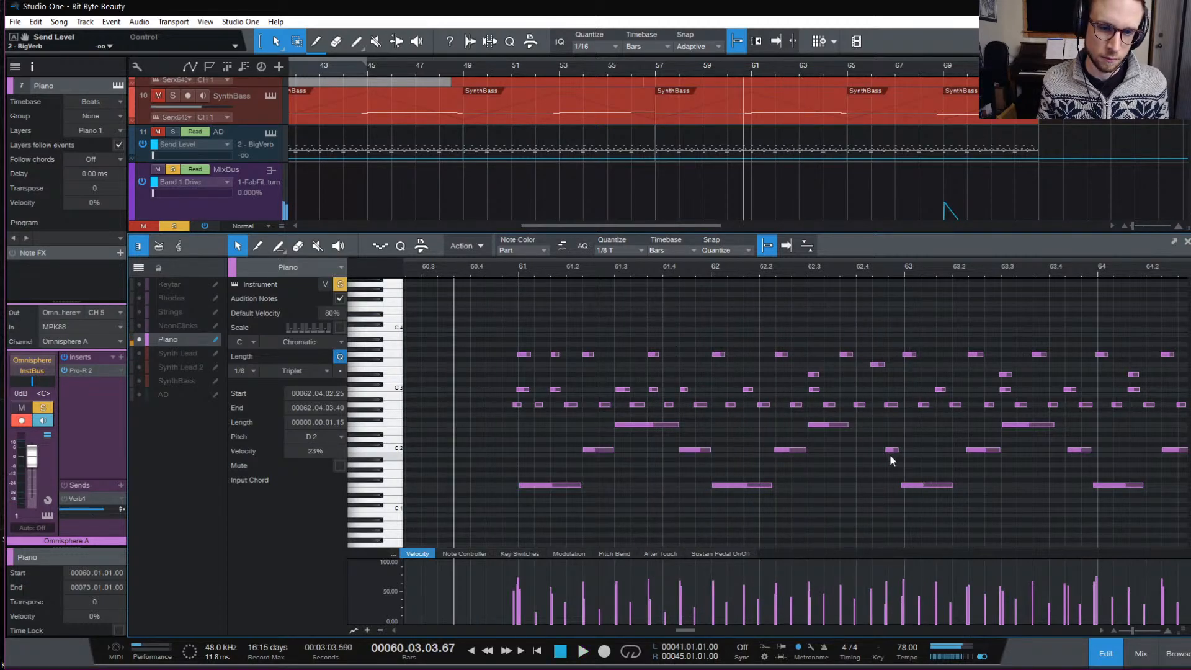
Extend the C 2 note before bar 63 back to start at 62.04.02.33 and nudge the F 1 note at bar 63 slightly later.
{"action": "left_click_drag", "start_coordinate": [886, 453], "coordinate": [874, 451]}
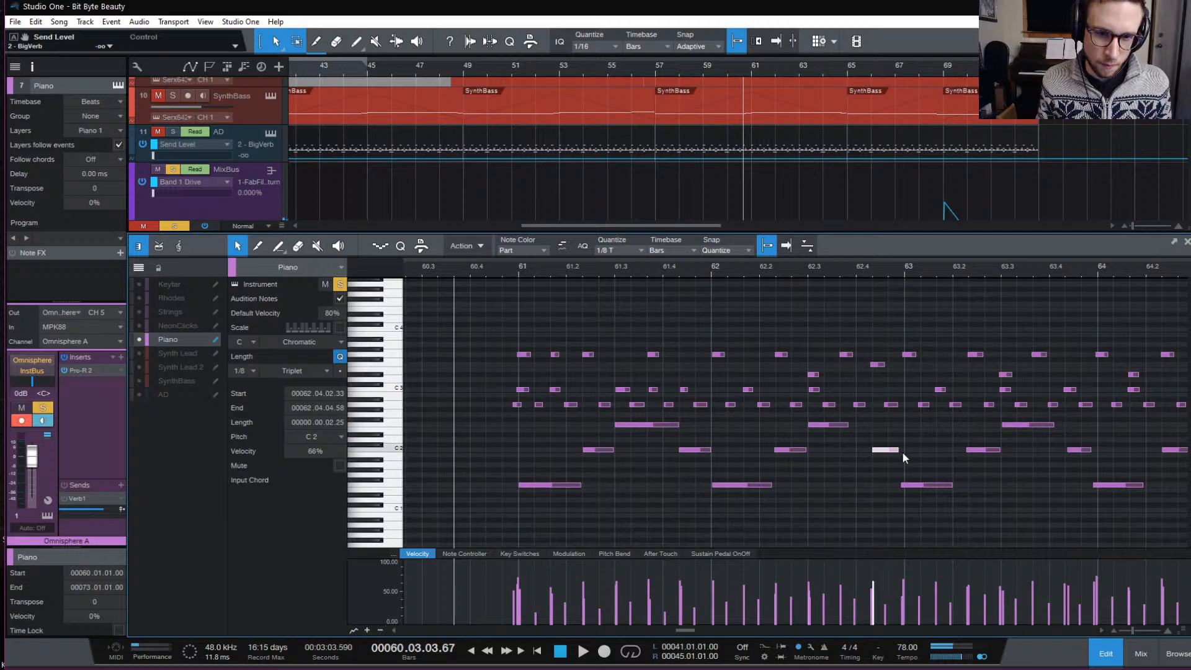
{"action": "left_click_drag", "start_coordinate": [916, 485], "coordinate": [924, 487]}
{"action": "left_click_drag", "start_coordinate": [975, 449], "coordinate": [1007, 487]}
Move the F 1 note at bar 64 to start at 64.01.01.19 and the following long F 2 note to 64.02.04.99.
{"action": "scroll", "coordinate": [1092, 460], "scroll_direction": "right", "scroll_amount": 5}
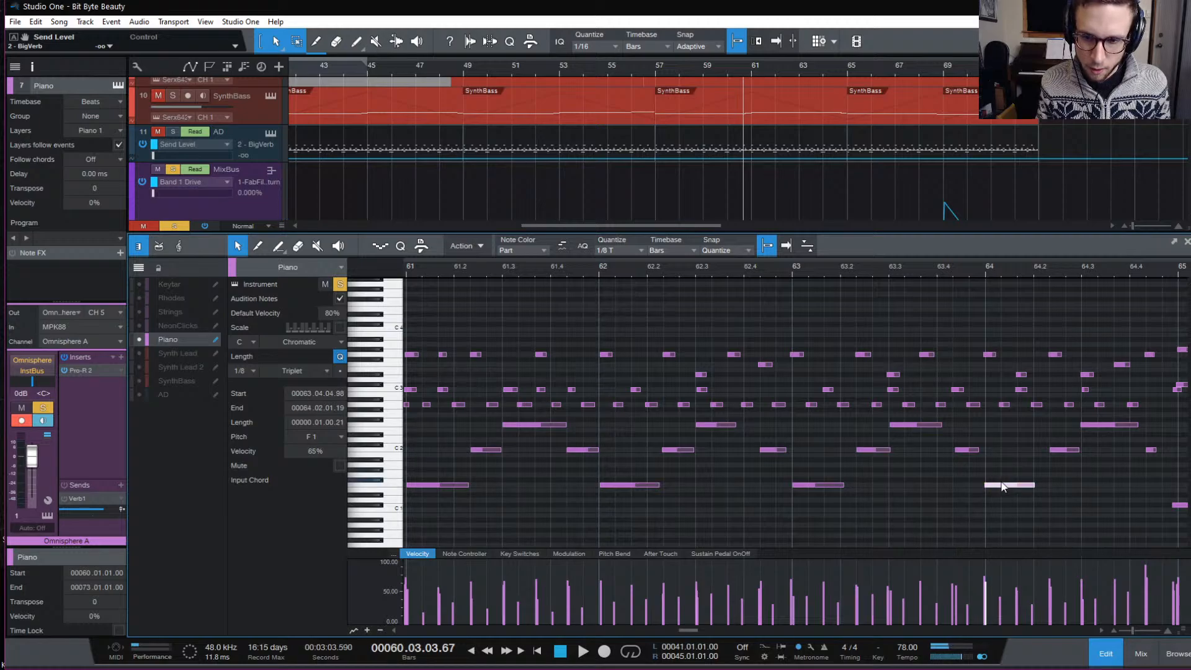
{"action": "scroll", "coordinate": [1000, 485], "scroll_direction": "right", "scroll_amount": 4}
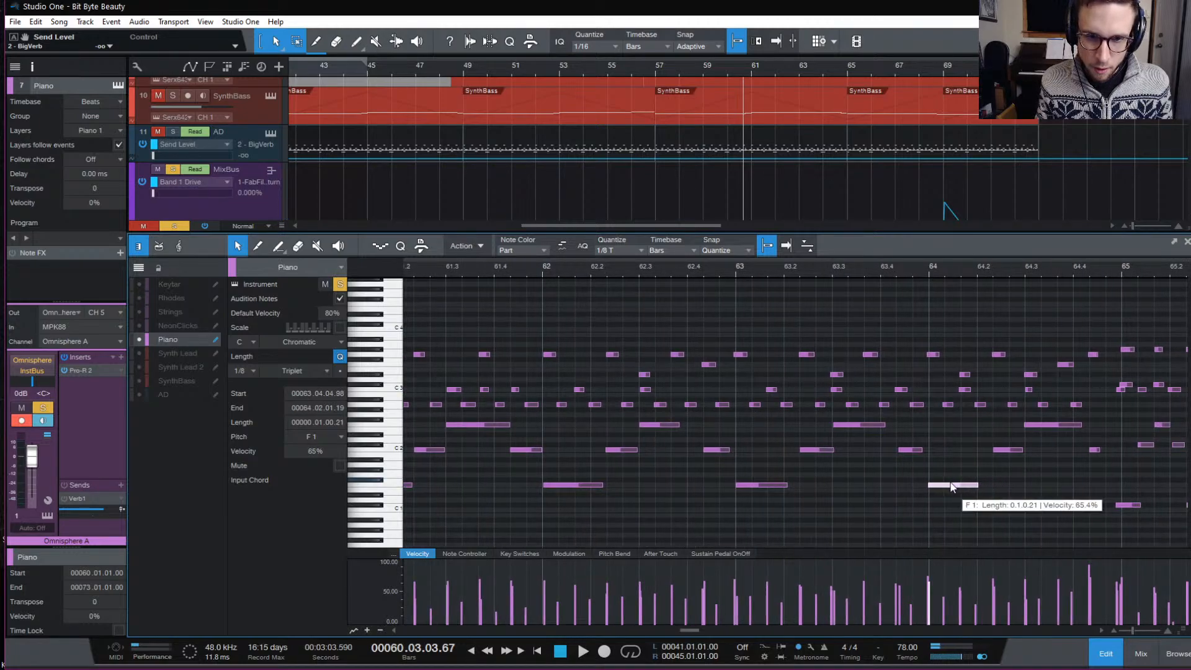
{"action": "left_click_drag", "start_coordinate": [950, 484], "coordinate": [953, 484]}
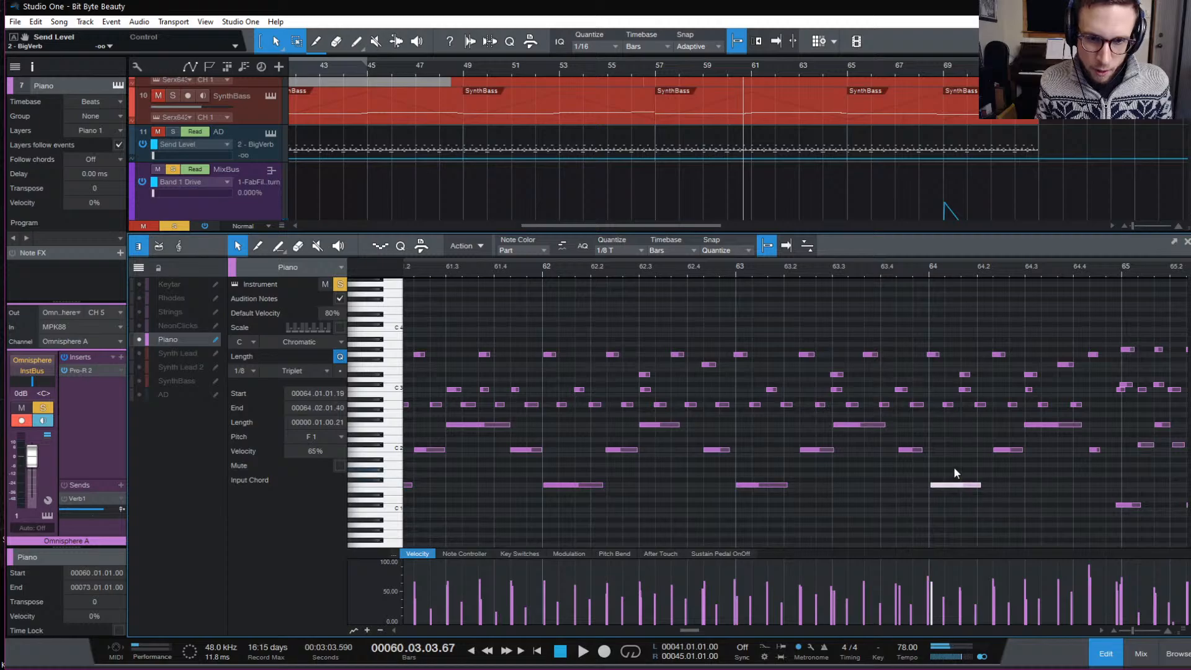
{"action": "left_click", "coordinate": [1038, 426]}
{"action": "left_click_drag", "start_coordinate": [1041, 429], "coordinate": [1039, 429]}
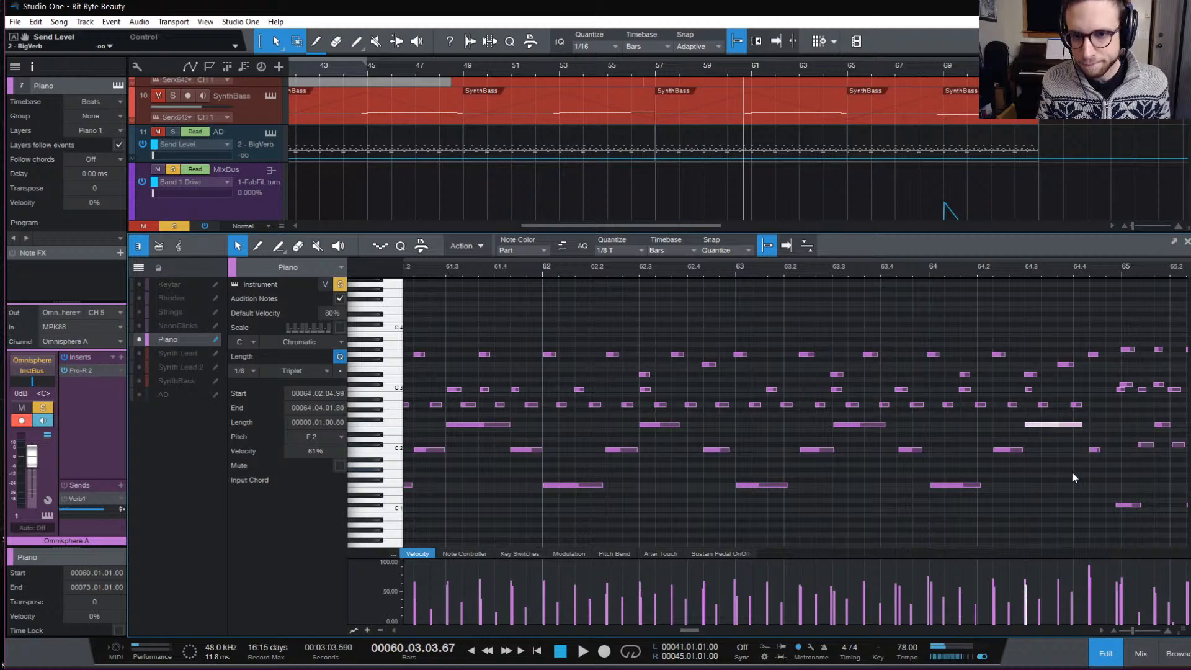
Review the re-recorded lower notes against those from bar 65, select the ones in bars 61 to 63, and clear the selection.
{"action": "scroll", "coordinate": [1102, 461], "scroll_direction": "right", "scroll_amount": 5}
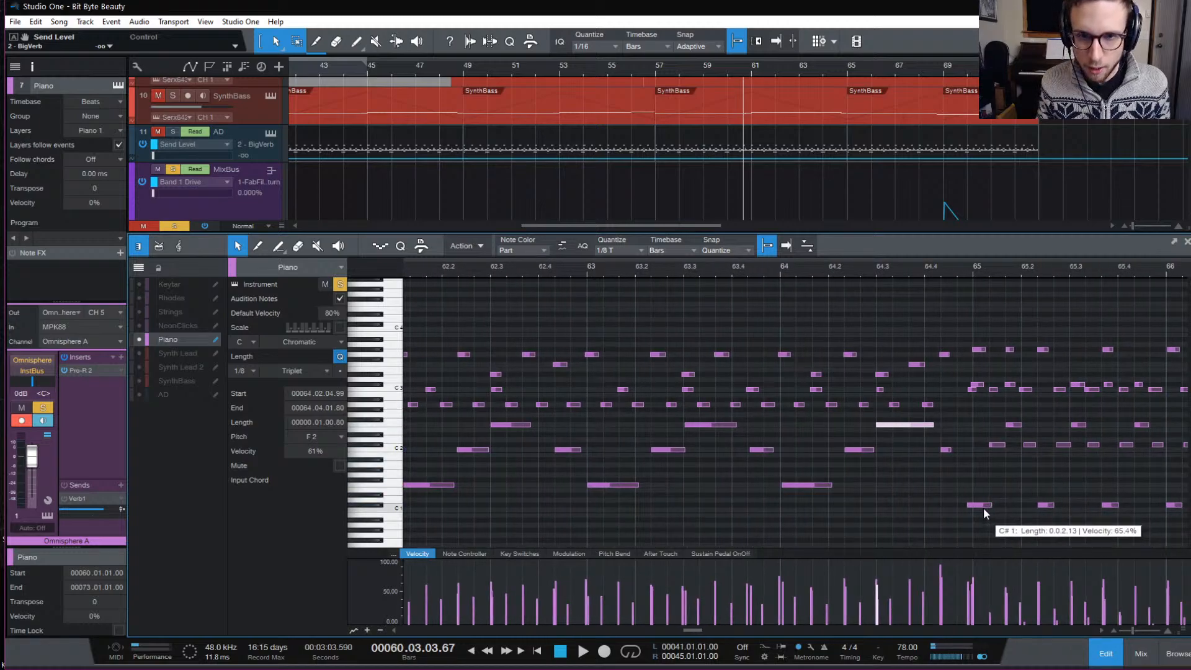
{"action": "scroll", "coordinate": [879, 483], "scroll_direction": "left", "scroll_amount": 8}
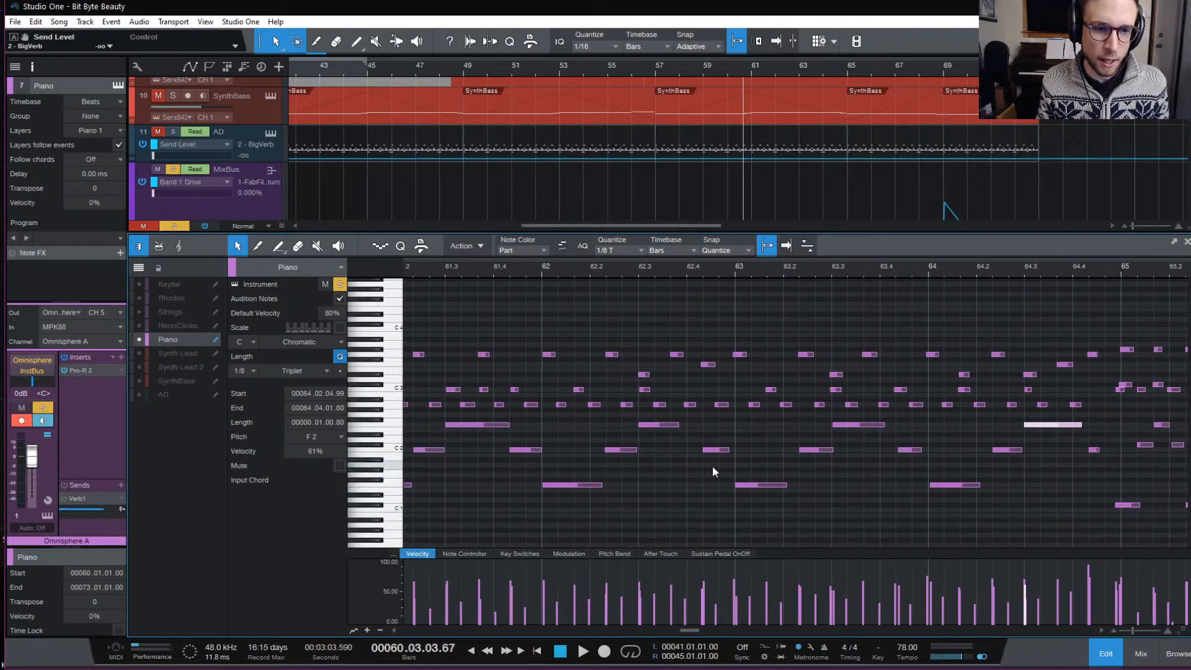
{"action": "left_click_drag", "start_coordinate": [421, 413], "coordinate": [935, 497]}
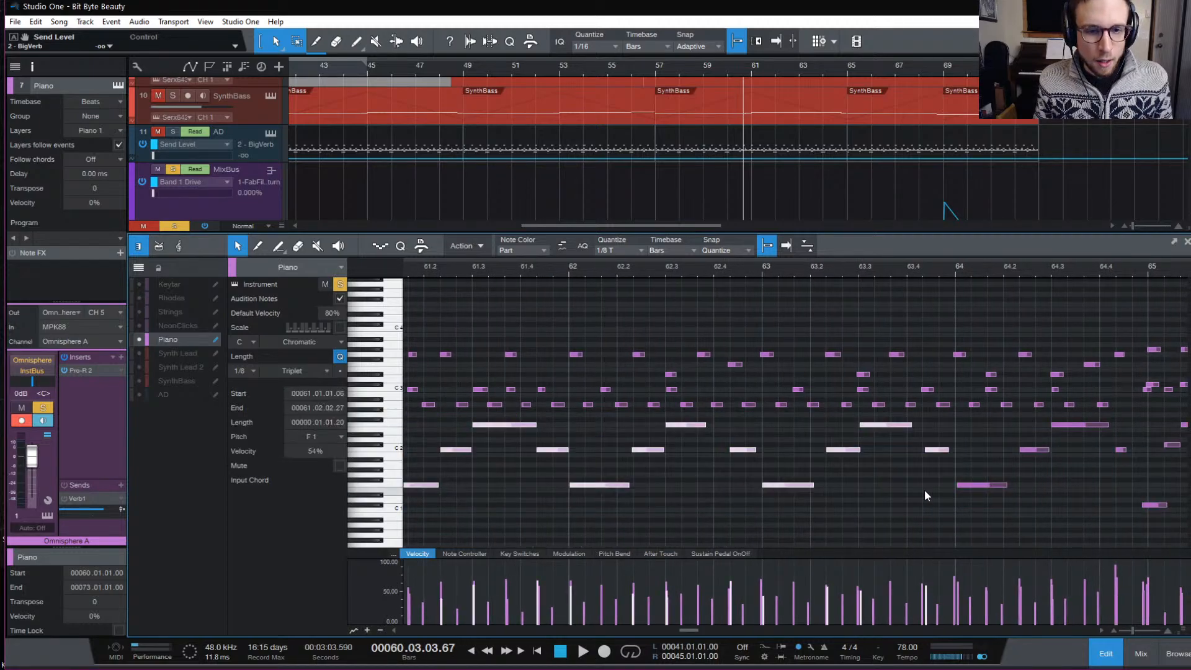
{"action": "left_click", "coordinate": [903, 489]}
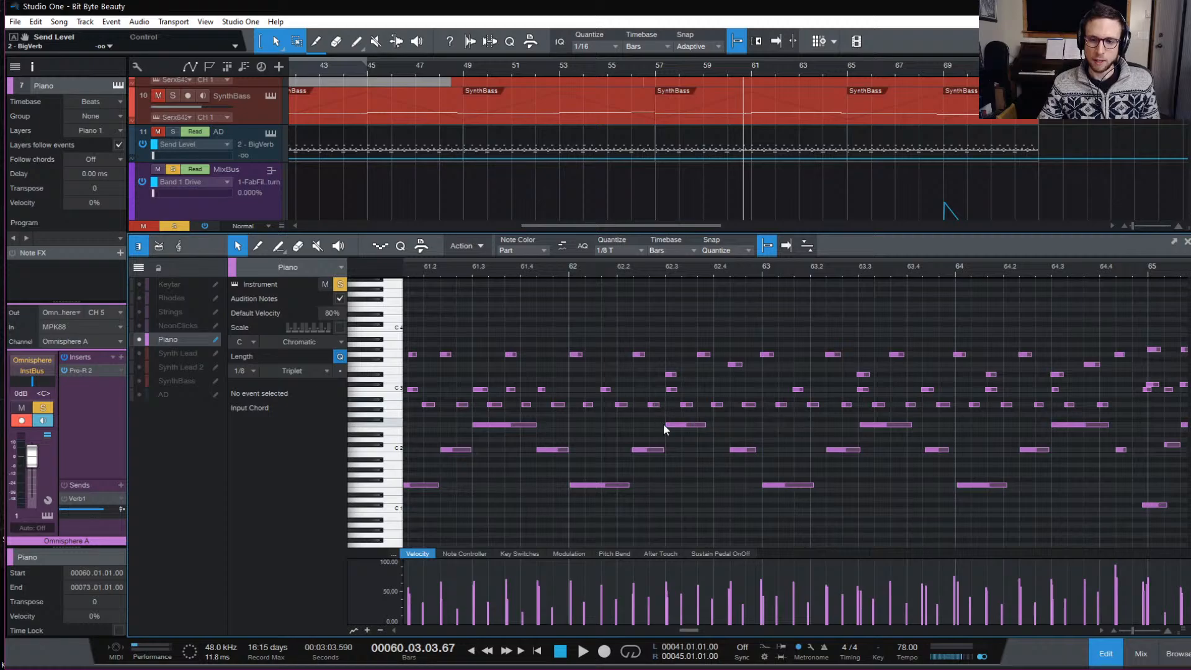
Place the playhead at bar 60 beat 4 and select the F 1 note at bar 61.
{"action": "scroll", "coordinate": [559, 428], "scroll_direction": "left", "scroll_amount": 3}
{"action": "scroll", "coordinate": [563, 429], "scroll_direction": "left", "scroll_amount": 1}
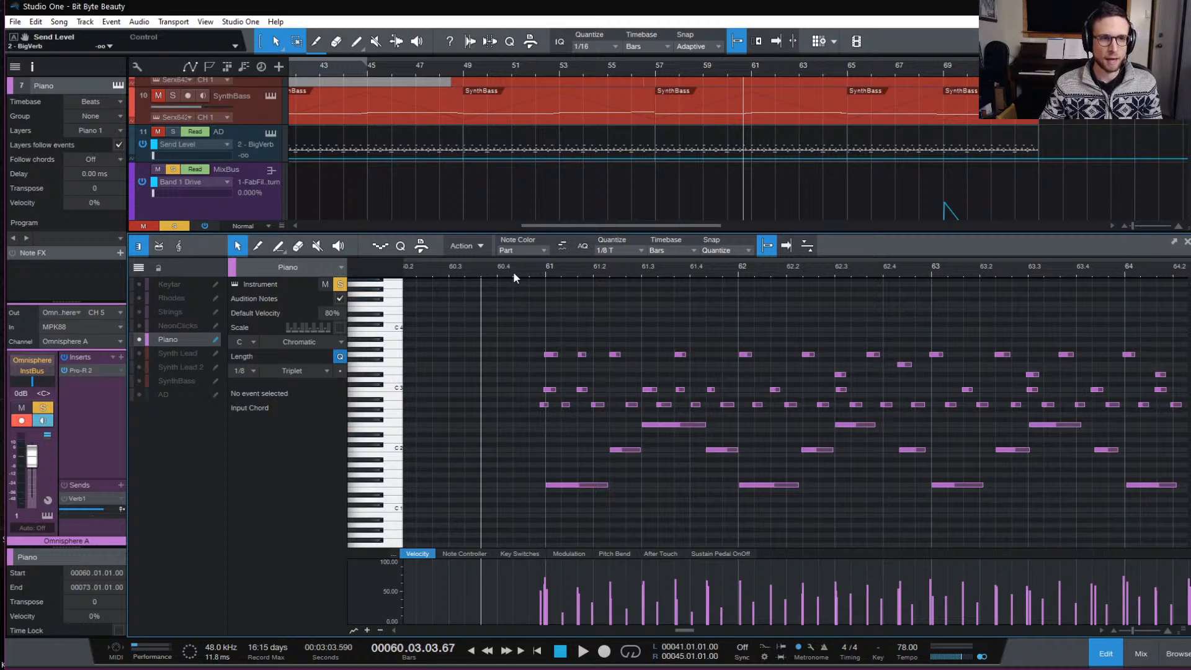
{"action": "left_click", "coordinate": [447, 267]}
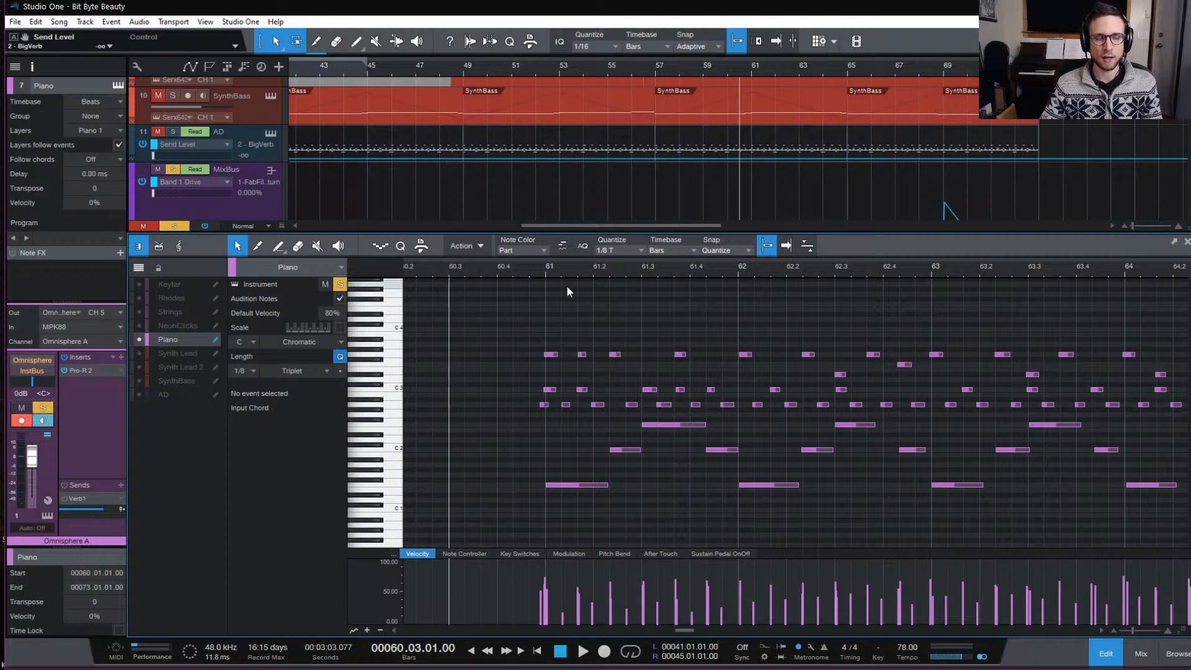
{"action": "left_click", "coordinate": [496, 270]}
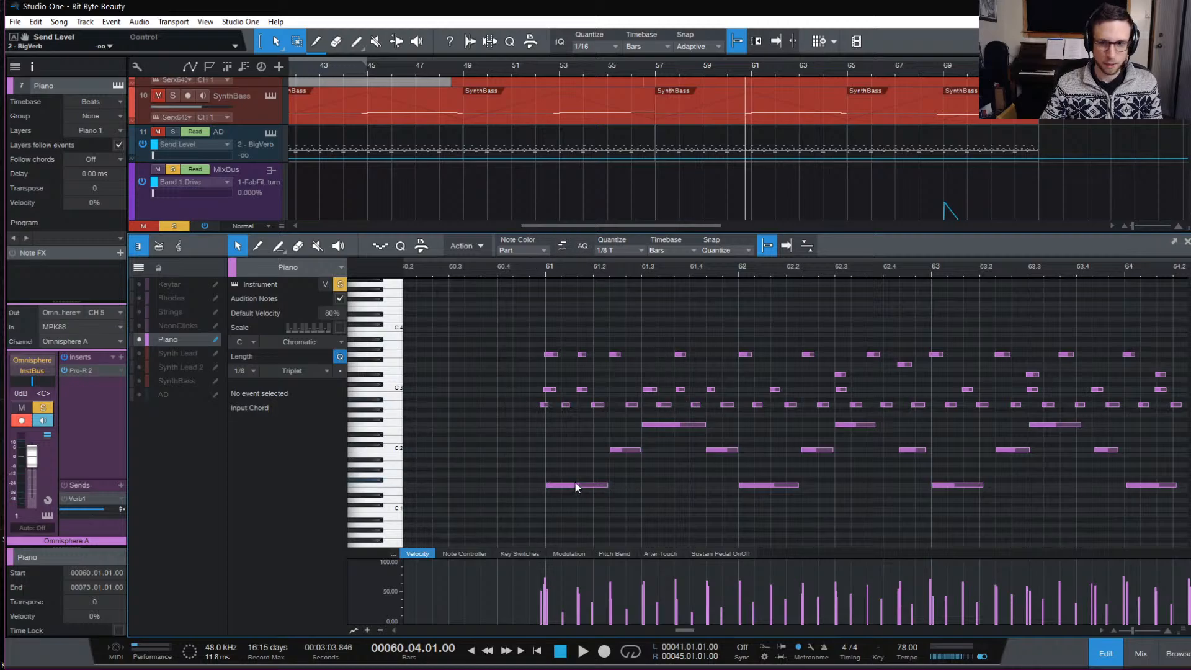
{"action": "left_click", "coordinate": [591, 486]}
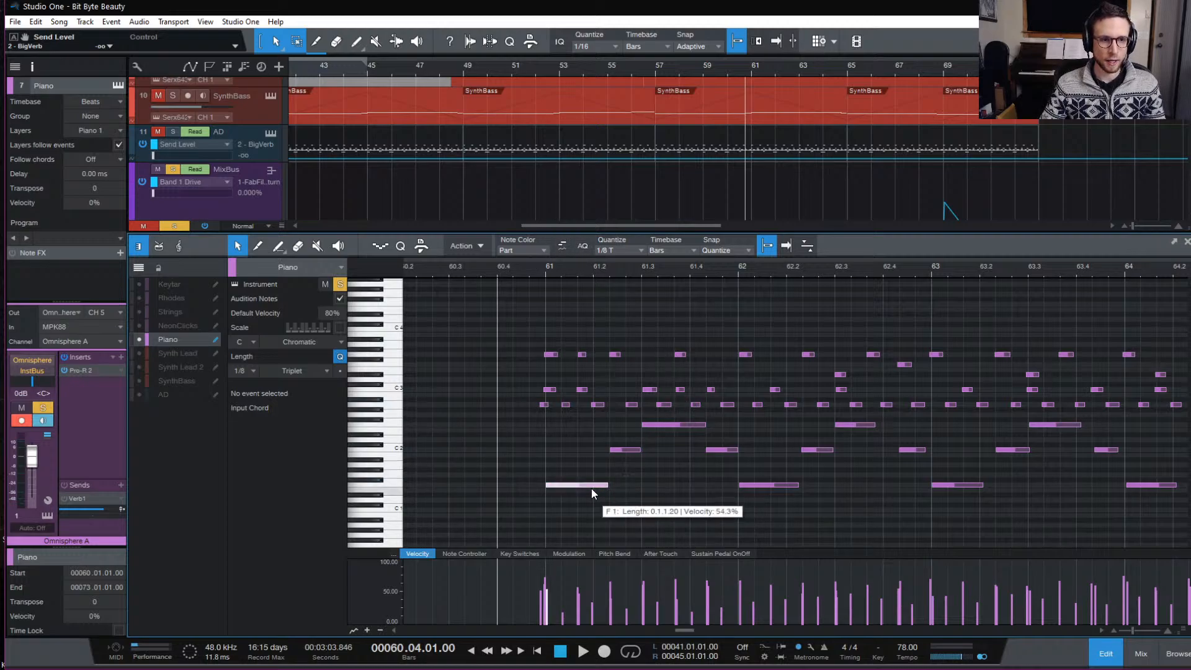
Play the edited Piano part twice from bar 60 beat 4, stopping after each pass.
{"action": "key", "text": "space"}
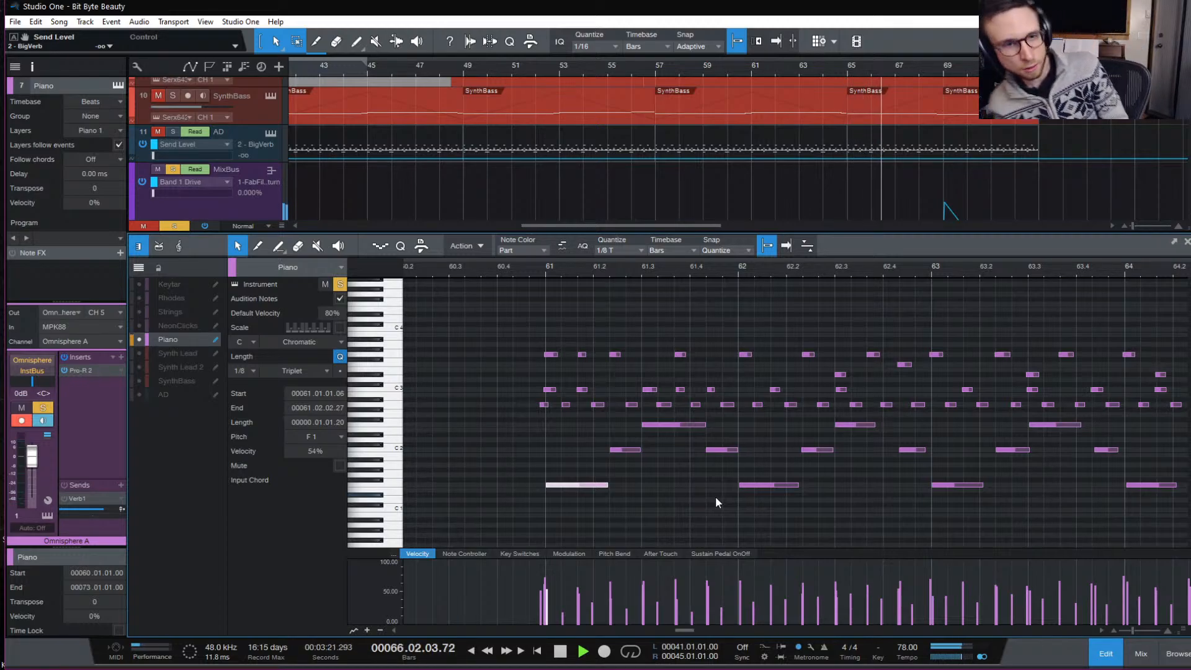
{"action": "key", "text": "space"}
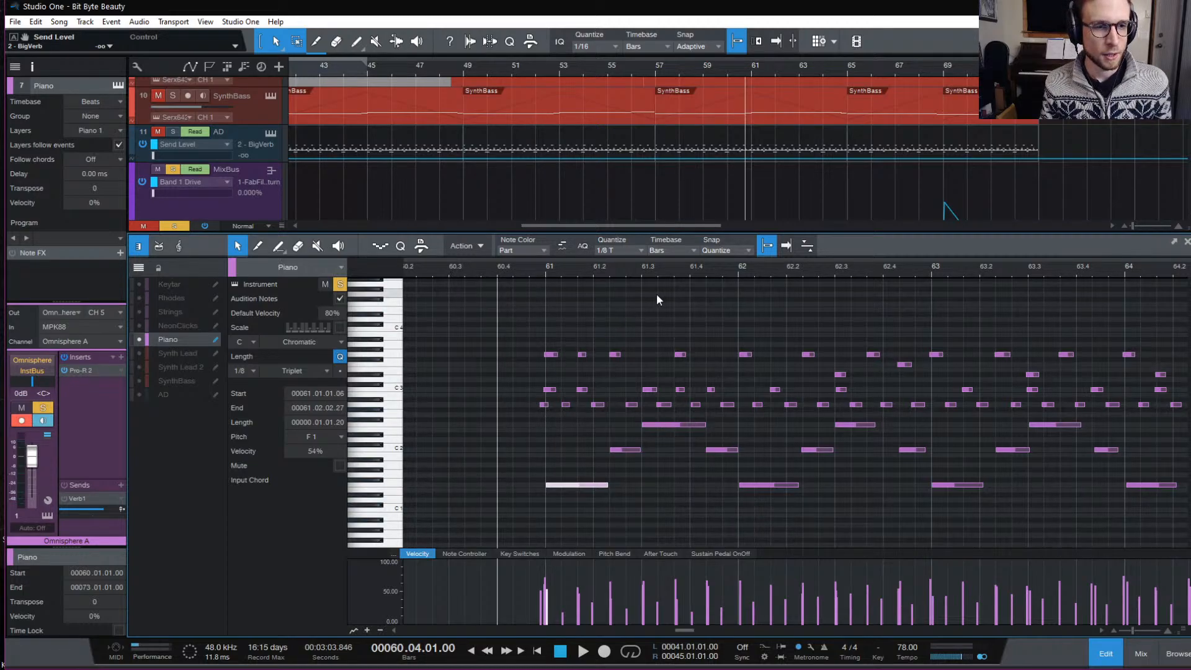
{"action": "key", "text": "space"}
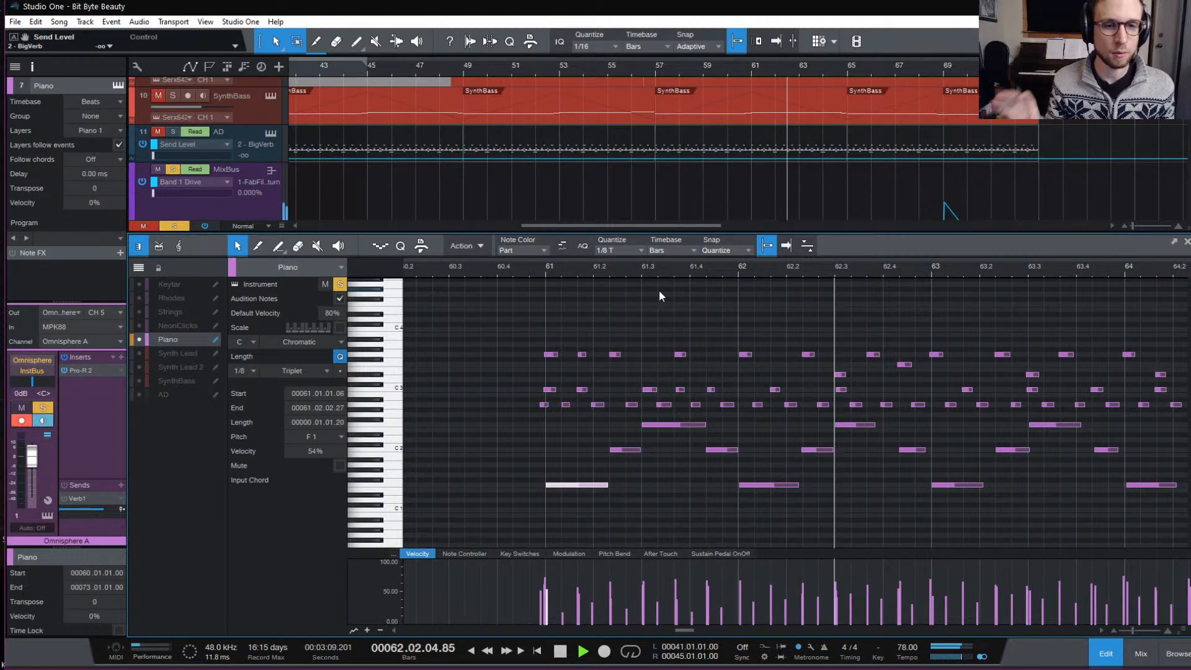
{"action": "key", "text": "space"}
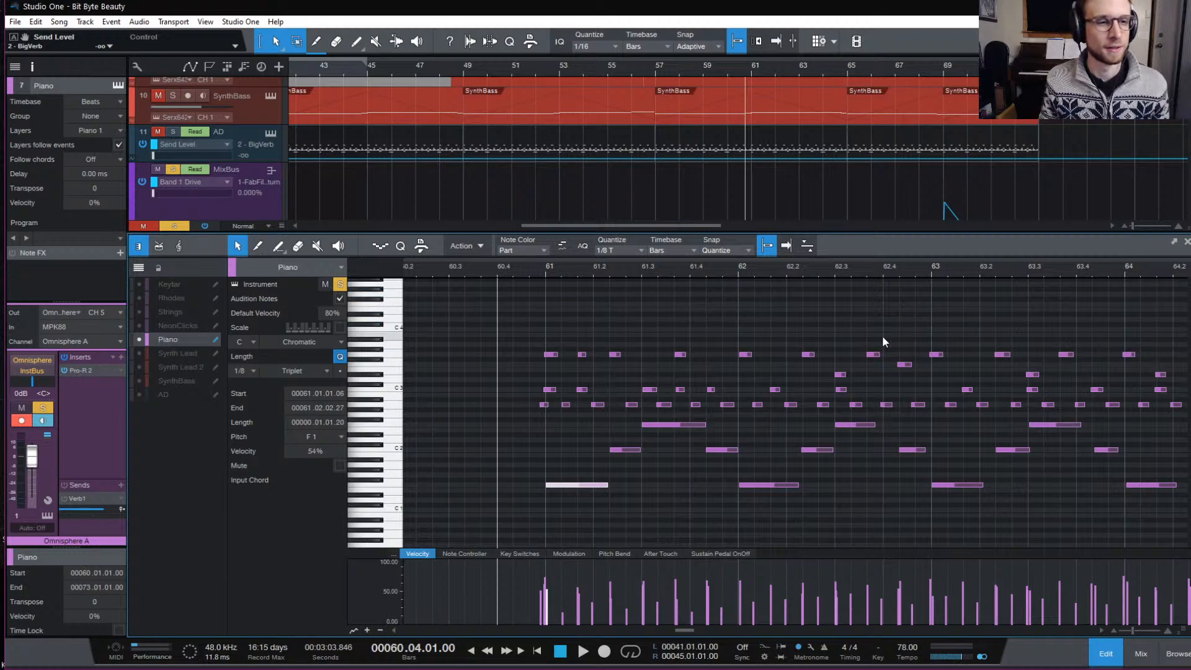
Play the Piano part from bar 60 beat 4 into bar 64 and clear the note selection.
{"action": "scroll", "coordinate": [914, 338], "scroll_direction": "right", "scroll_amount": 1}
{"action": "key", "text": "w"}
{"action": "key", "text": "w"}
{"action": "key", "text": "space"}
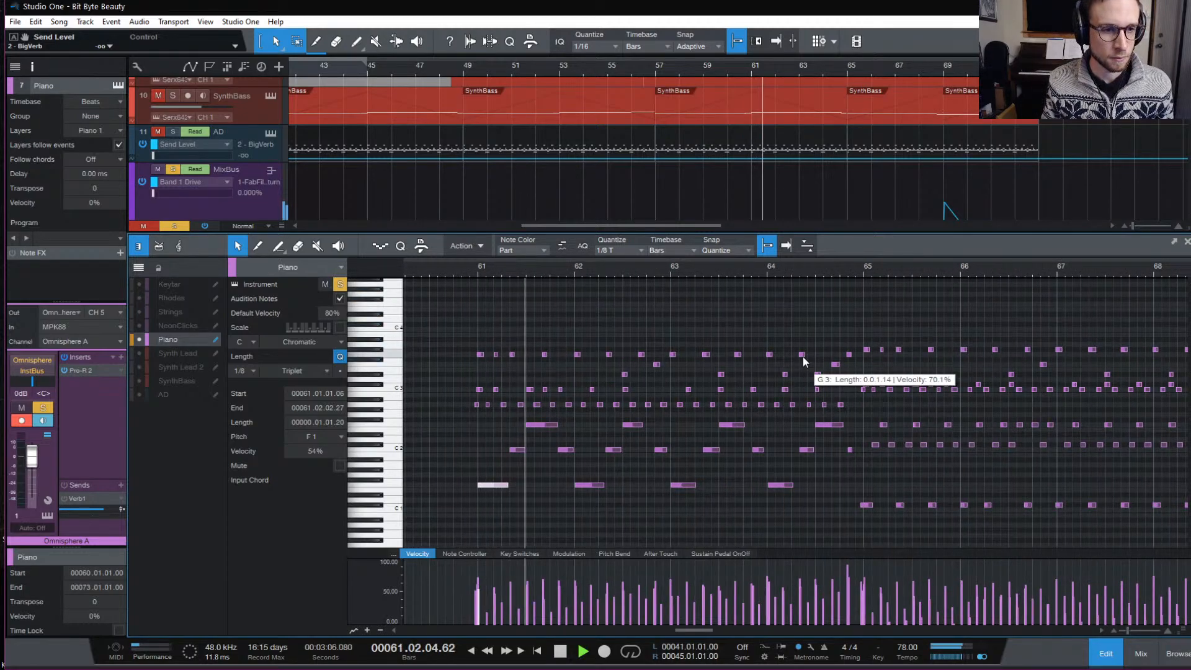
{"action": "left_click", "coordinate": [663, 467]}
{"action": "key", "text": "e"}
{"action": "key", "text": "e"}
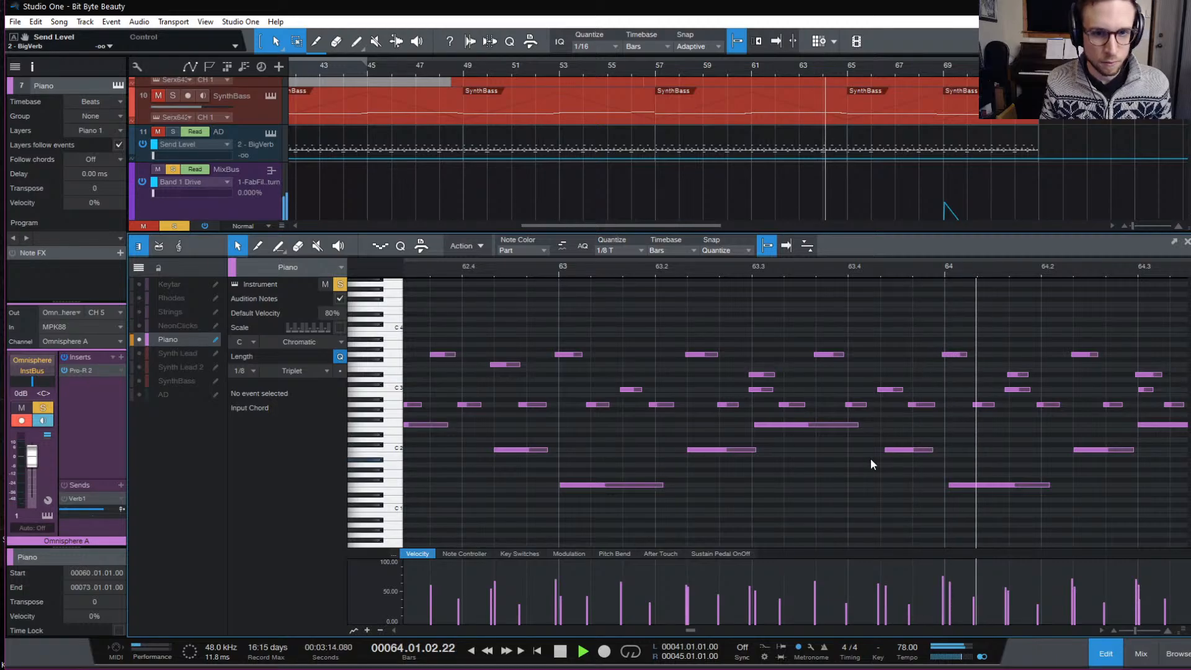
{"action": "key", "text": "space"}
Play the transition from bar 64 beat 2 into bar 65 and stop playback.
{"action": "left_click_drag", "start_coordinate": [906, 431], "coordinate": [1008, 486]}
{"action": "left_click", "coordinate": [1001, 464]}
{"action": "key", "text": "w"}
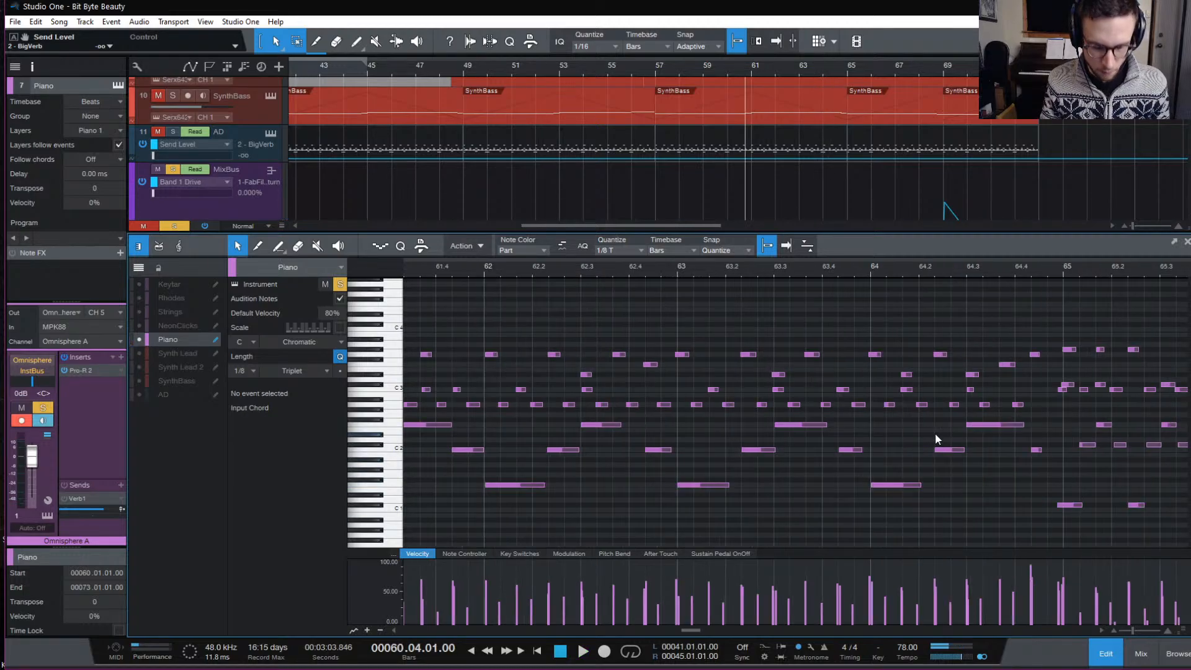
{"action": "left_click", "coordinate": [924, 267]}
{"action": "key", "text": "space"}
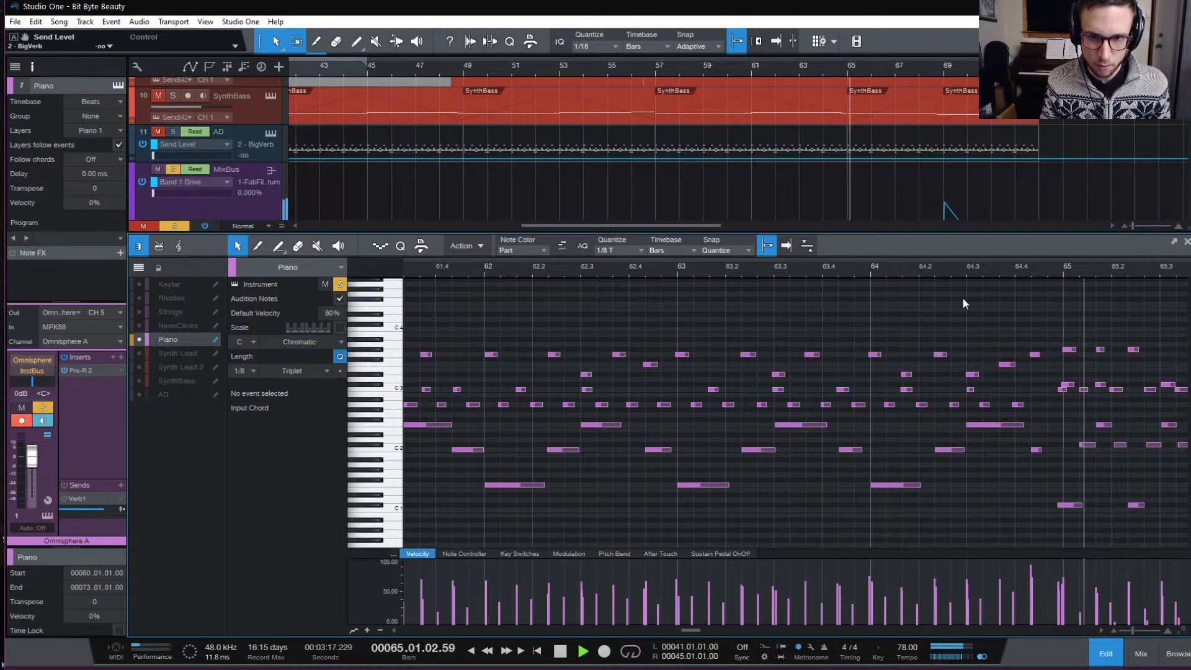
{"action": "key", "text": "space"}
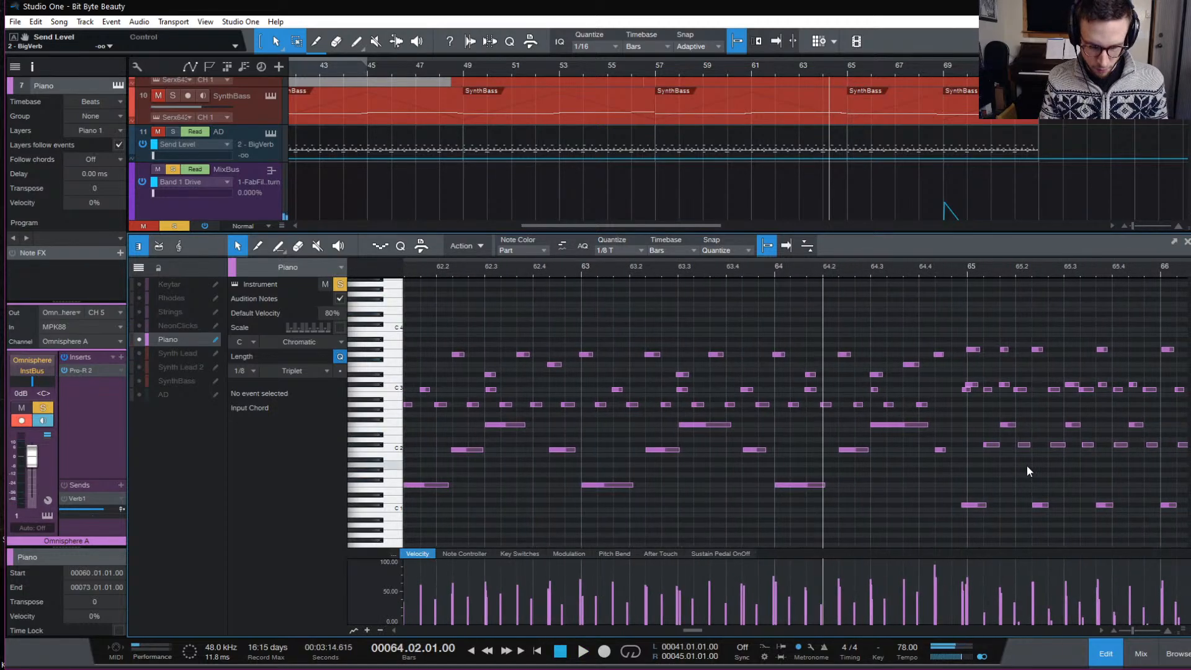
Delete the Piano part's old lower notes in bars 65 to 72.
{"action": "key", "text": "w"}
{"action": "key", "text": "w"}
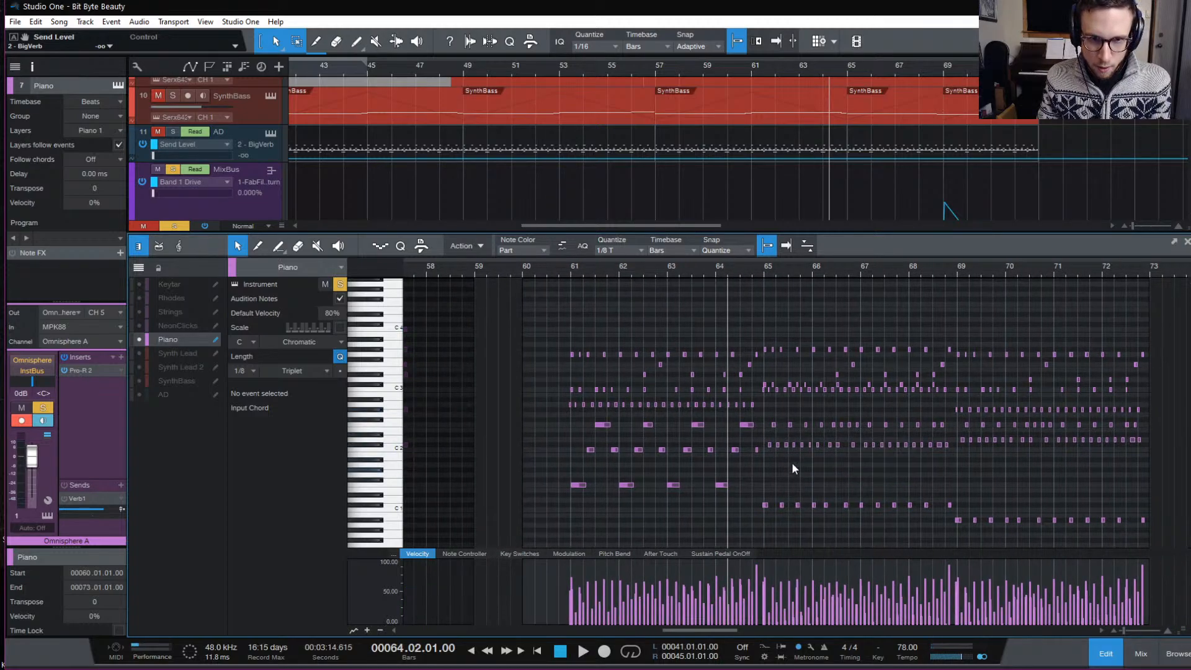
{"action": "left_click_drag", "start_coordinate": [765, 422], "coordinate": [1166, 531]}
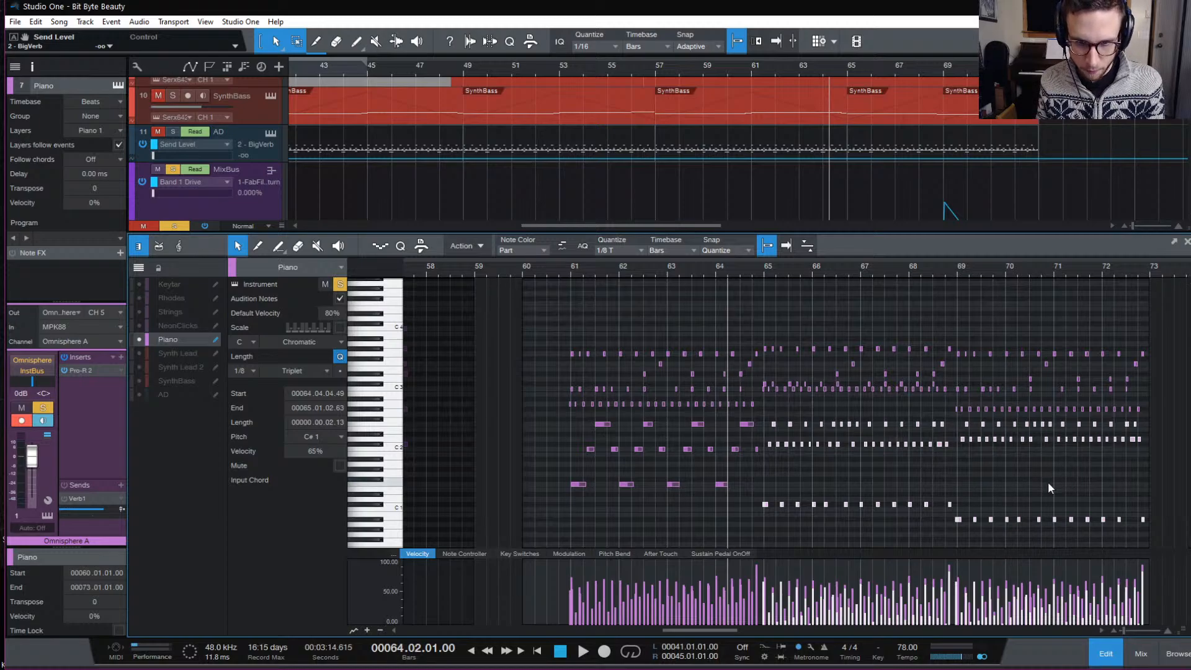
{"action": "key", "text": "Delete"}
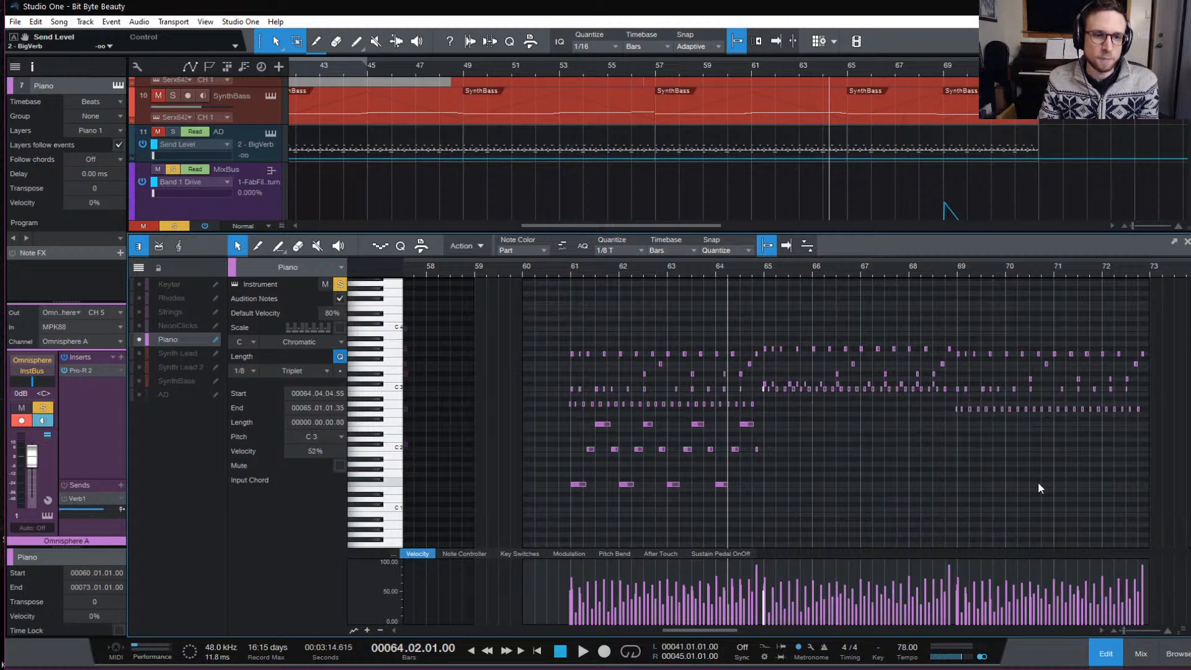
Duplicate the lower notes of bars 61 to 64 twice to fill bars 65 to 72, and clear the selection.
{"action": "left_click_drag", "start_coordinate": [788, 512], "coordinate": [524, 418]}
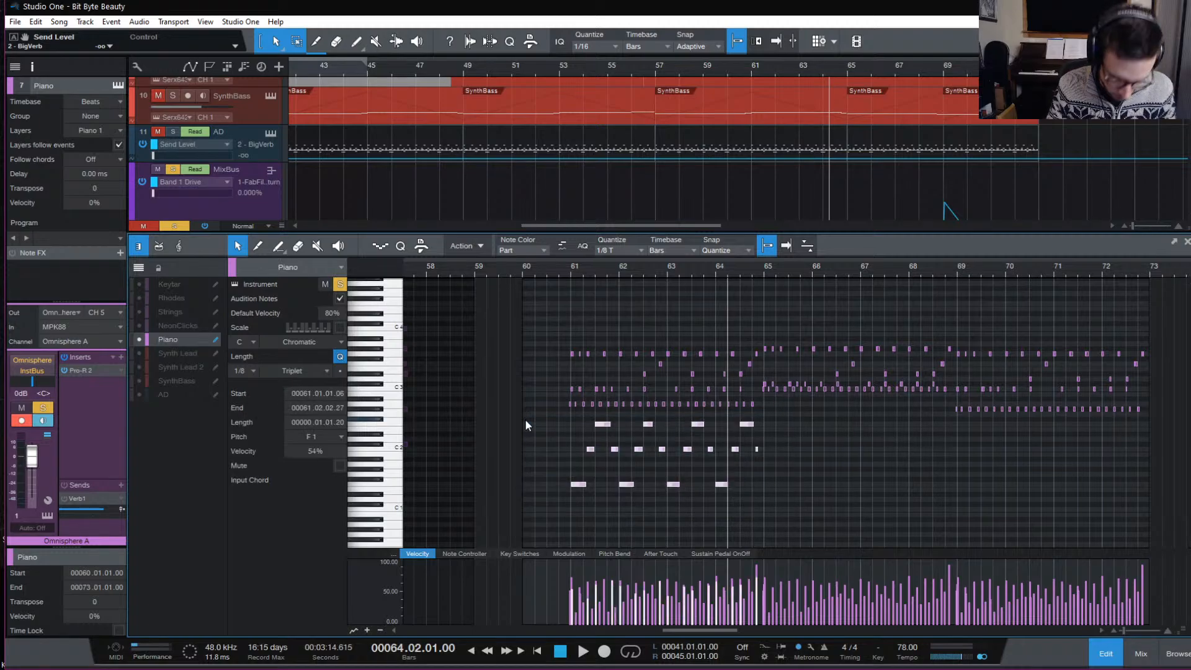
{"action": "key", "text": "d"}
{"action": "key", "text": "d"}
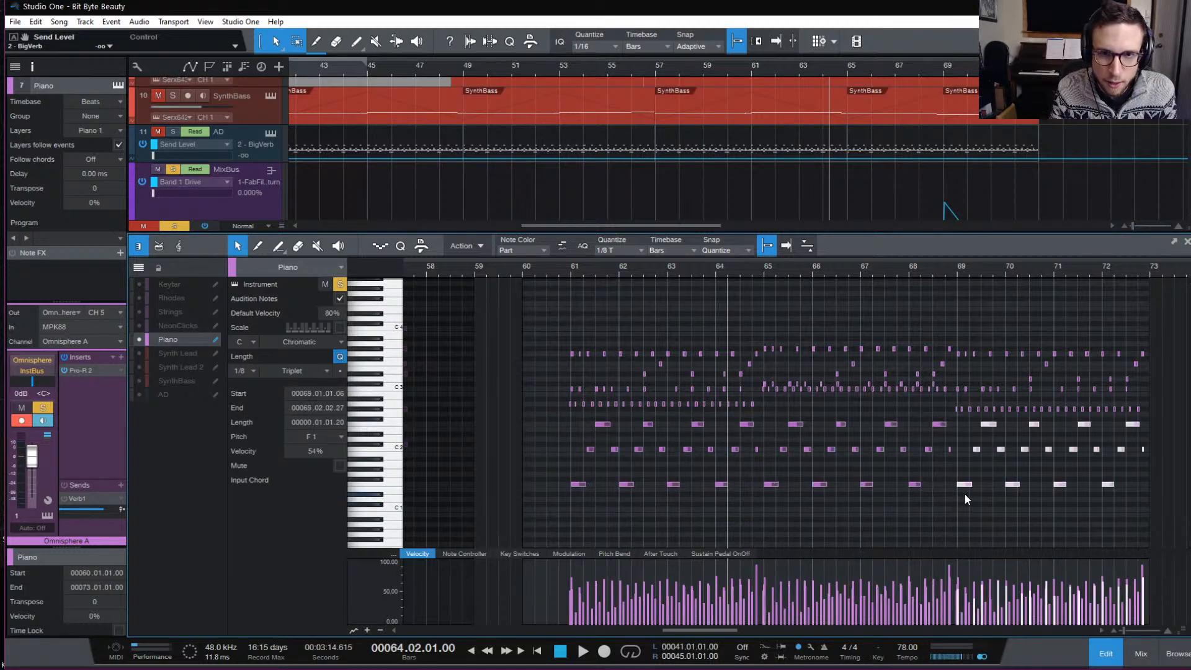
{"action": "left_click", "coordinate": [801, 524]}
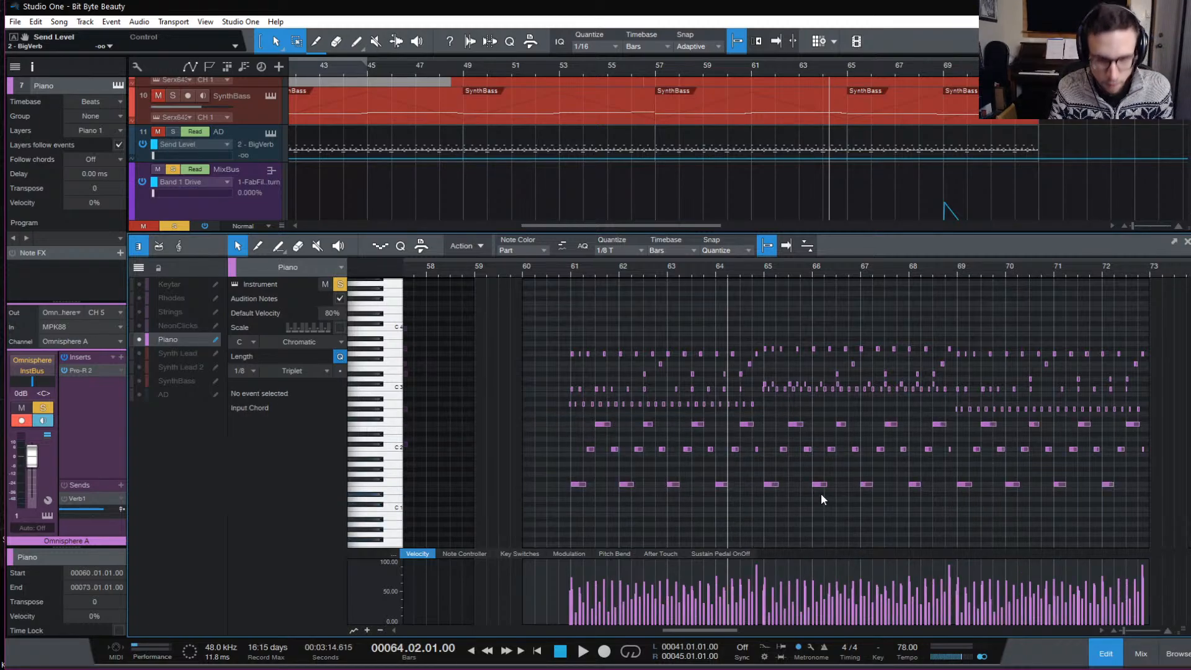
Lower the F 1 notes in bars 64 to 67 to D# 1 and raise the C 2 notes in those bars by one semitone.
{"action": "key", "text": "e"}
{"action": "left_click_drag", "start_coordinate": [687, 486], "coordinate": [1009, 494]}
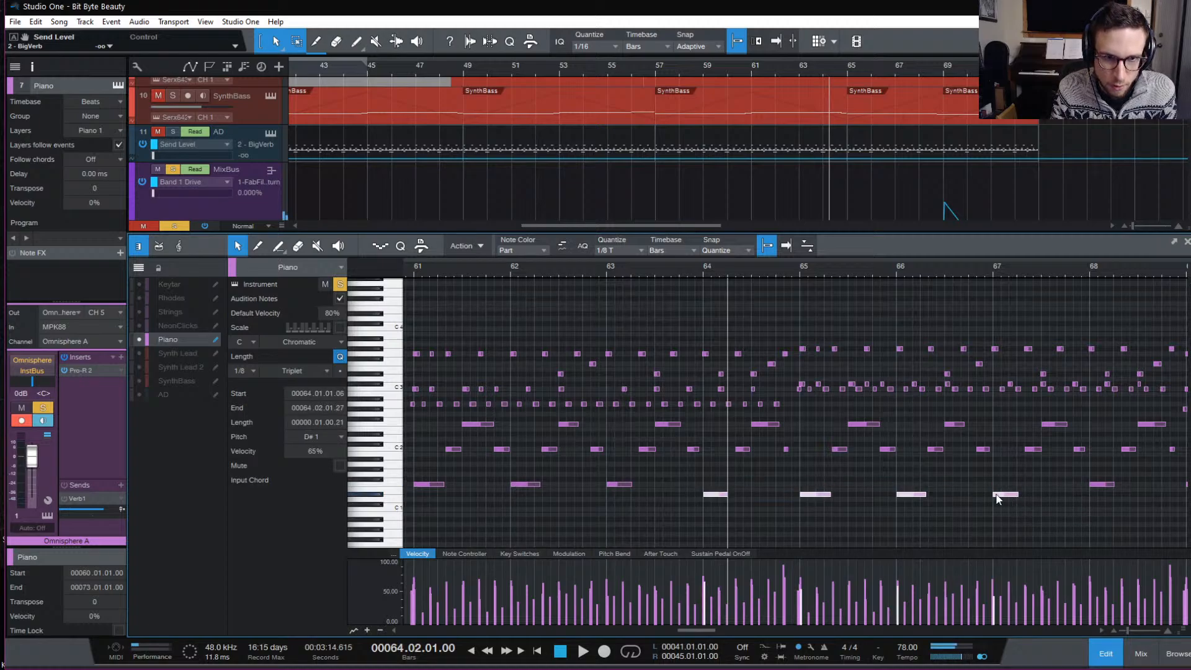
{"action": "left_click_drag", "start_coordinate": [726, 456], "coordinate": [1079, 444]}
{"action": "left_click", "coordinate": [911, 482]}
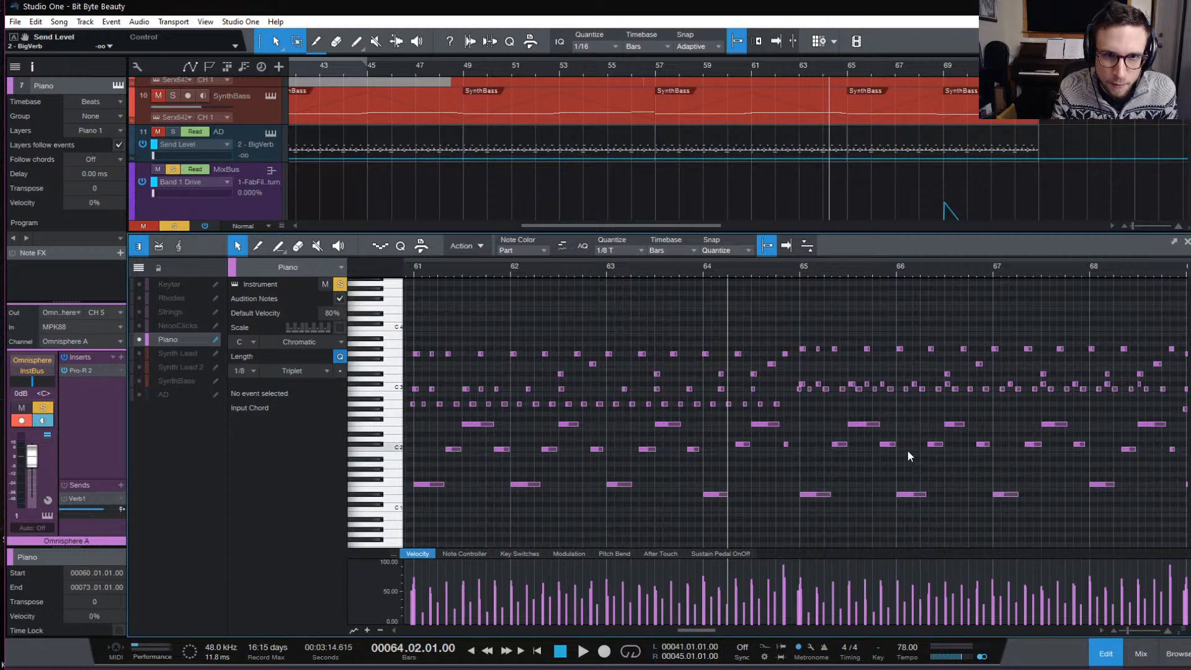
Lower the lowest notes in bars 65 to 68 to C# 1.
{"action": "left_click_drag", "start_coordinate": [799, 480], "coordinate": [1005, 510]}
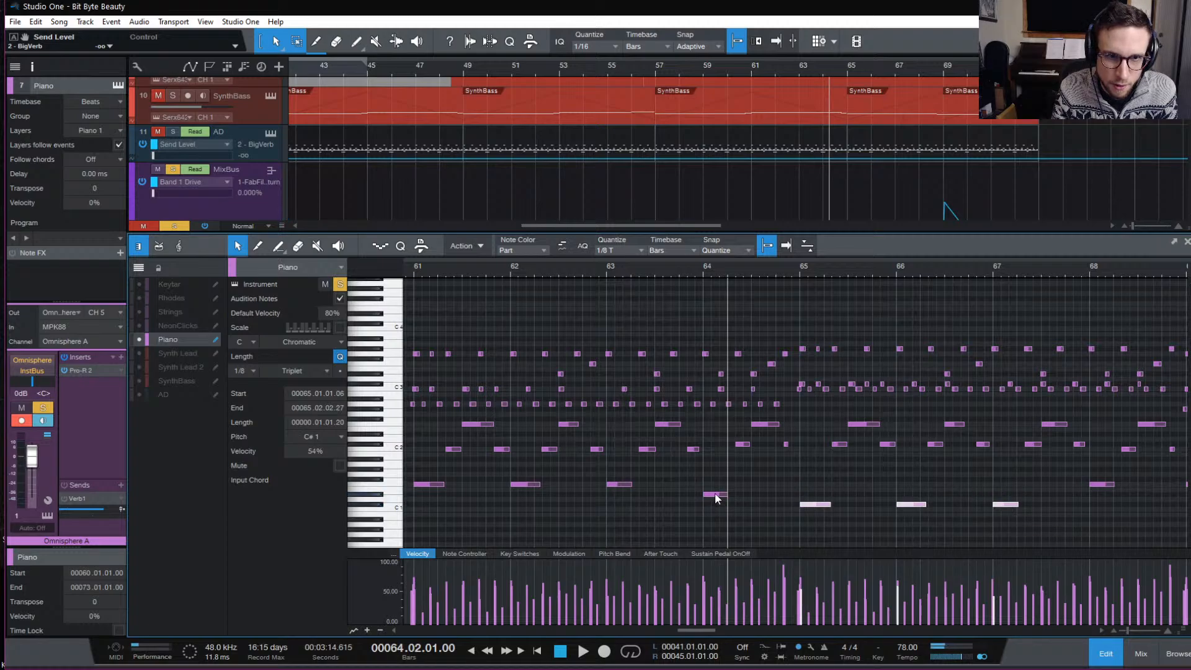
{"action": "left_click_drag", "start_coordinate": [1102, 484], "coordinate": [1104, 505]}
{"action": "scroll", "coordinate": [1085, 491], "scroll_direction": "right", "scroll_amount": 2}
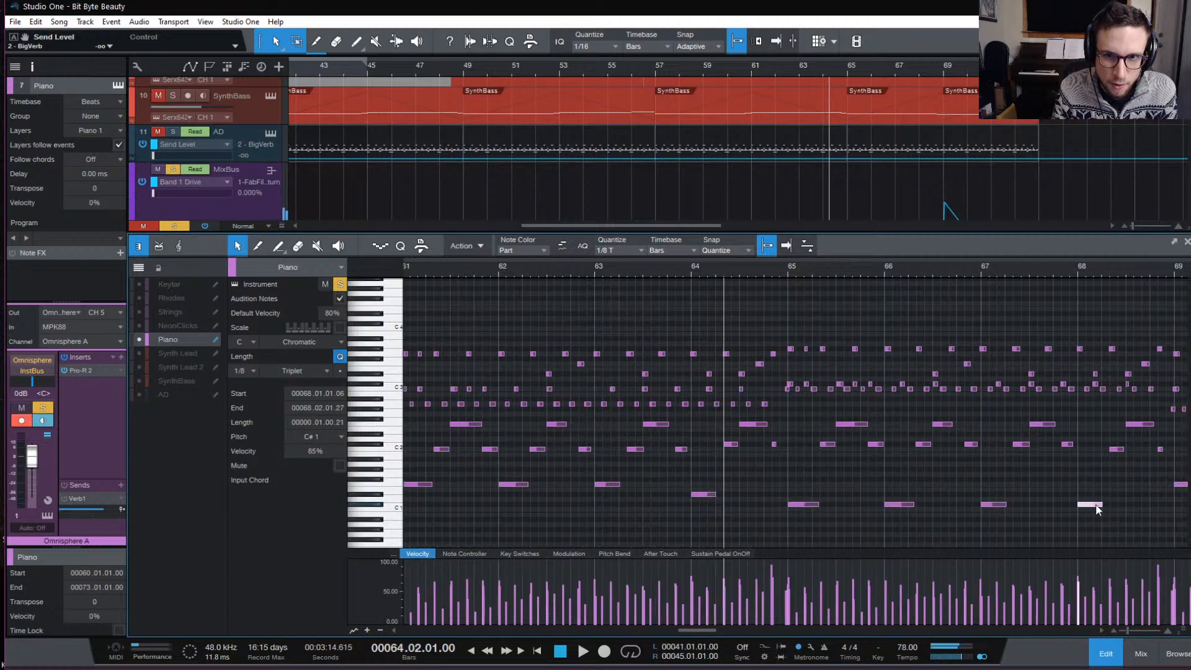
Play the edited Piano part from bar 65 to the end of bar 68.
{"action": "left_click", "coordinate": [724, 266]}
{"action": "key", "text": "space"}
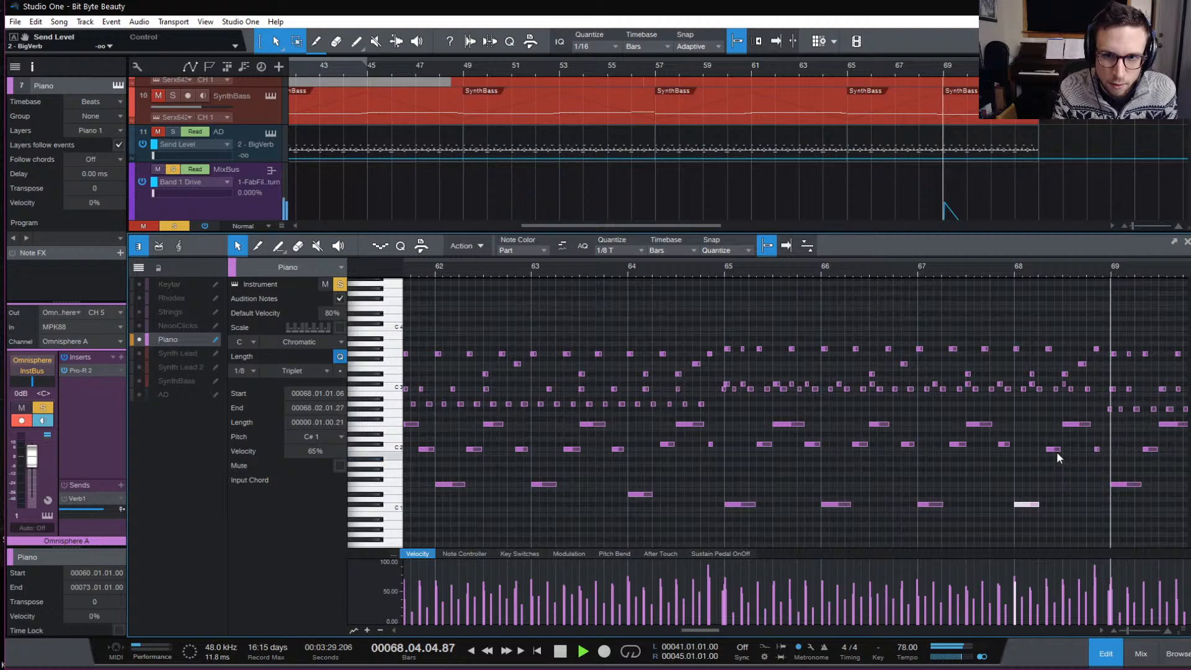
{"action": "key", "text": "space"}
Raise the two remaining C 2 notes in bar 68 by one semitone and clear the selection.
{"action": "left_click_drag", "start_coordinate": [1047, 444], "coordinate": [1102, 452]}
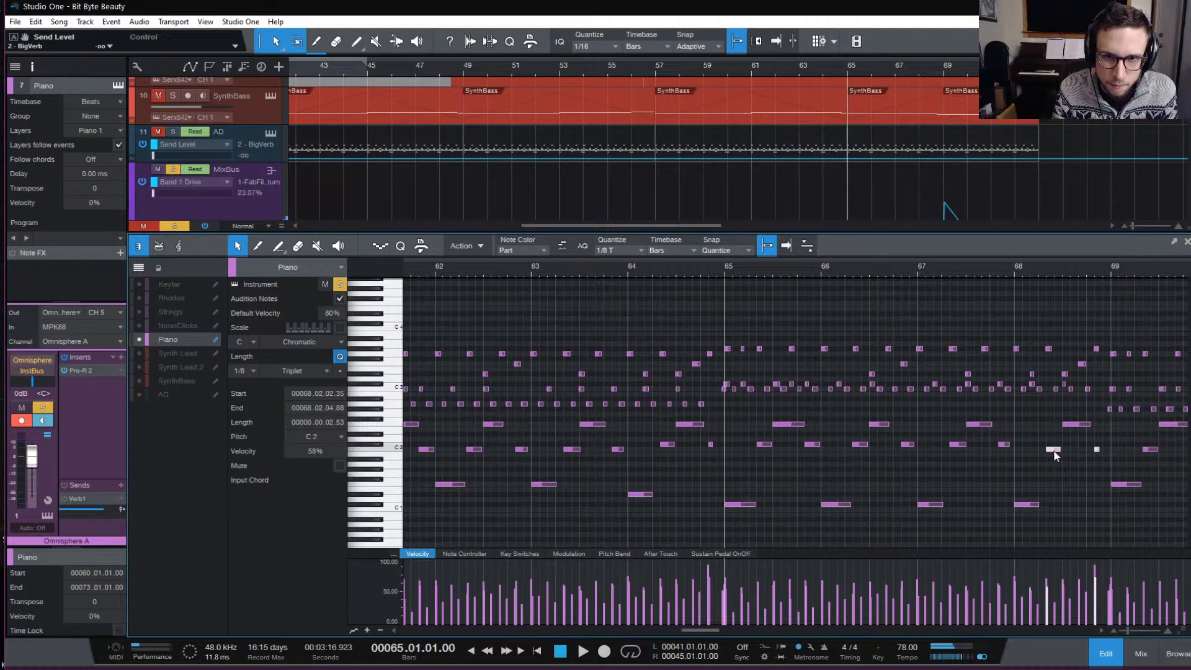
{"action": "left_click", "coordinate": [1054, 447]}
{"action": "left_click", "coordinate": [1107, 459]}
{"action": "scroll", "coordinate": [1106, 460], "scroll_direction": "right", "scroll_amount": 4}
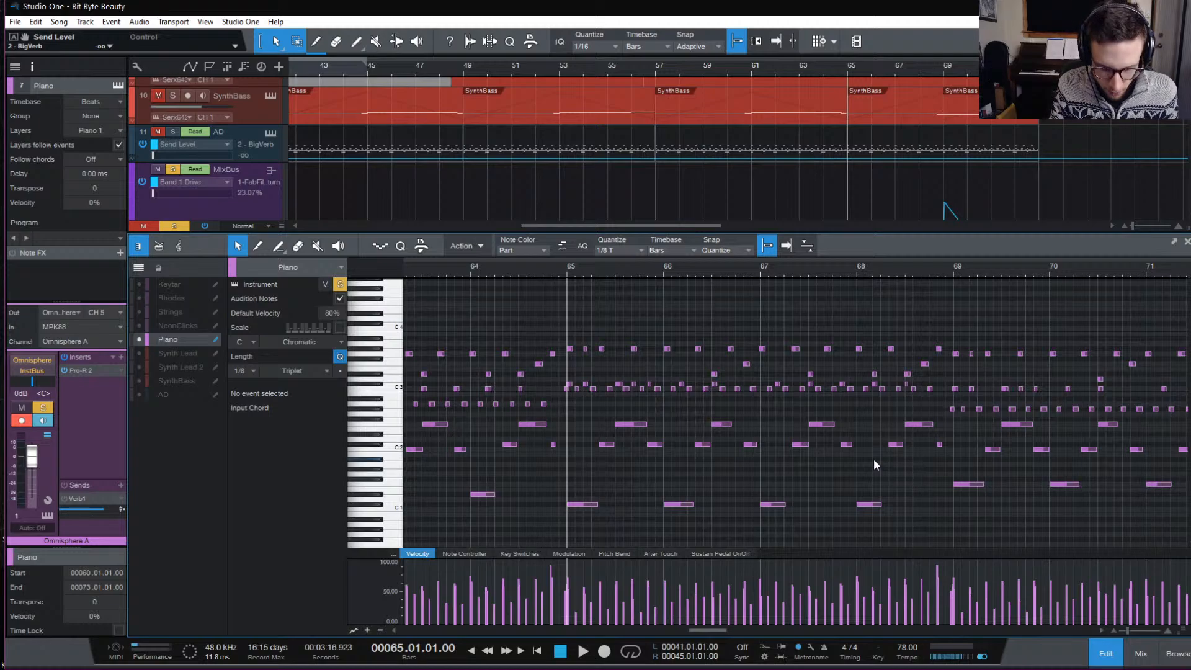
Close the note editor and place the playhead at bar 41 in the arrangement.
{"action": "scroll", "coordinate": [874, 465], "scroll_direction": "right", "scroll_amount": 1}
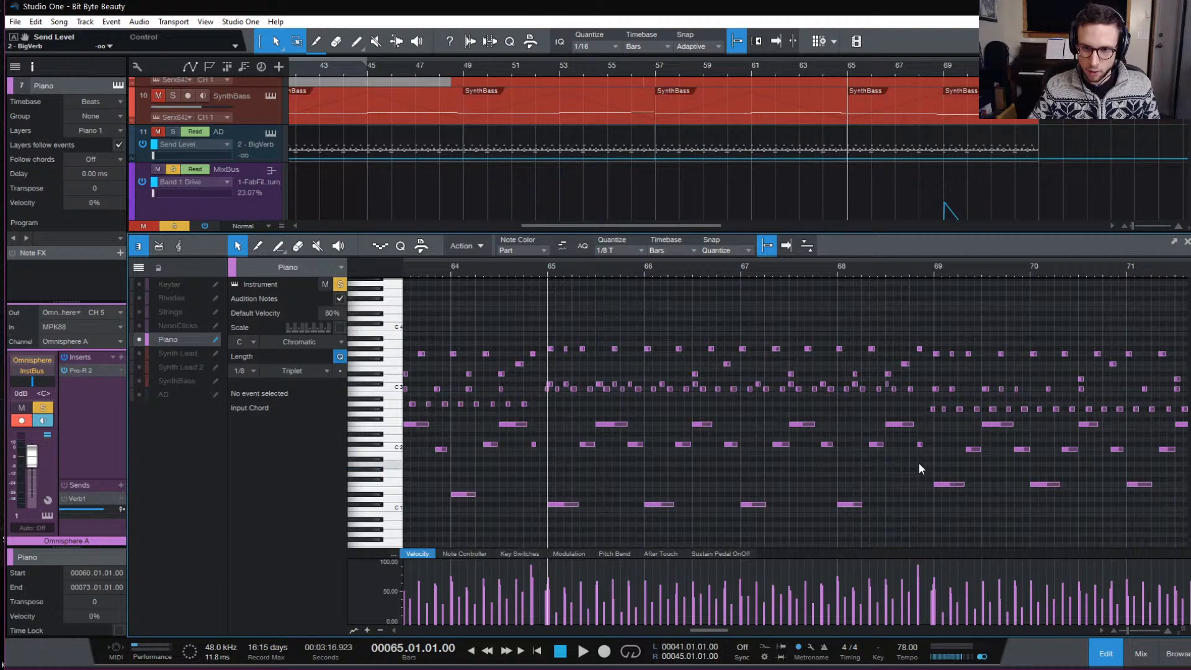
{"action": "key", "text": "w"}
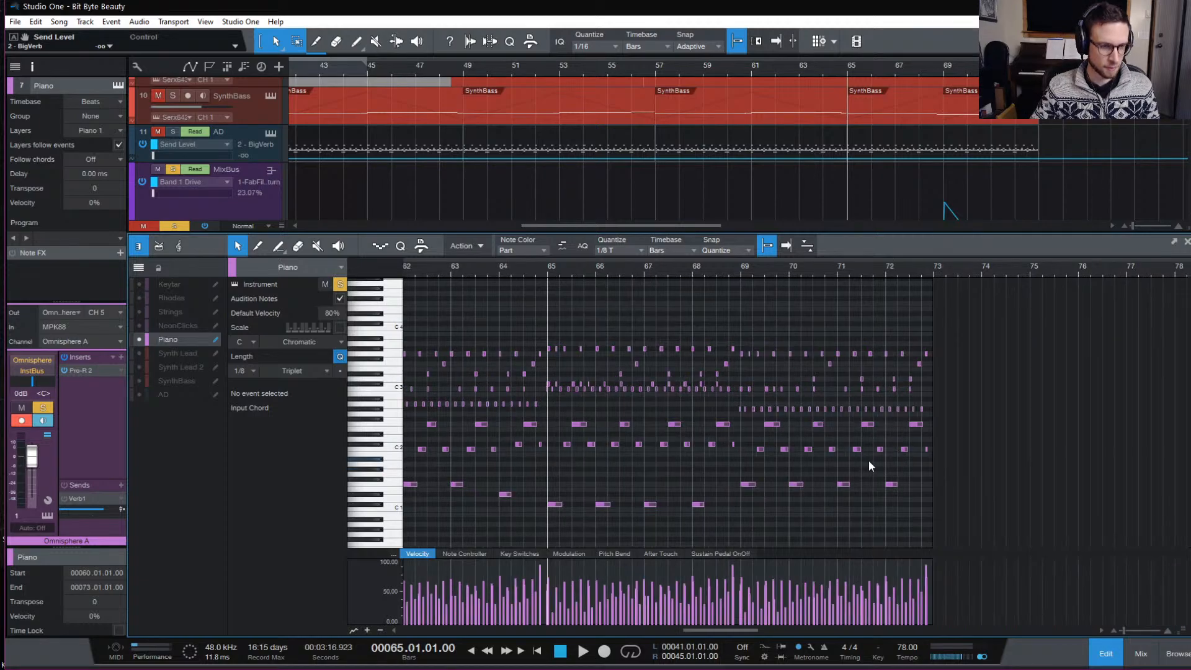
{"action": "left_click", "coordinate": [1104, 652]}
{"action": "left_click", "coordinate": [771, 231]}
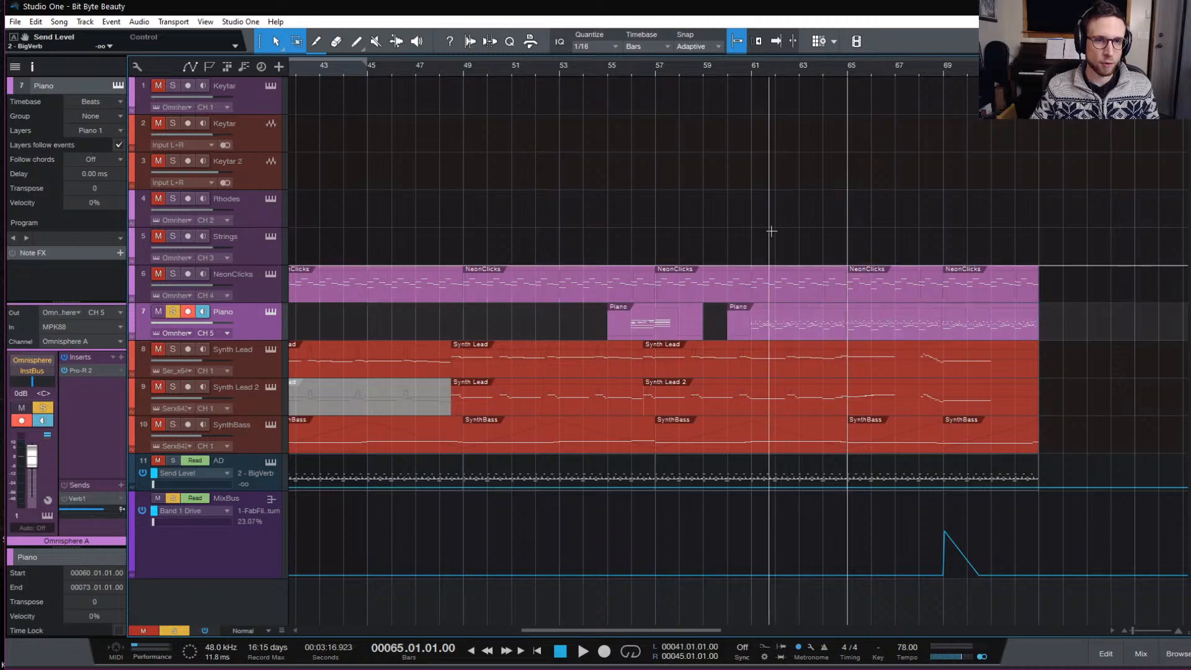
{"action": "key", "text": "w"}
{"action": "key", "text": "w"}
{"action": "key", "text": "e"}
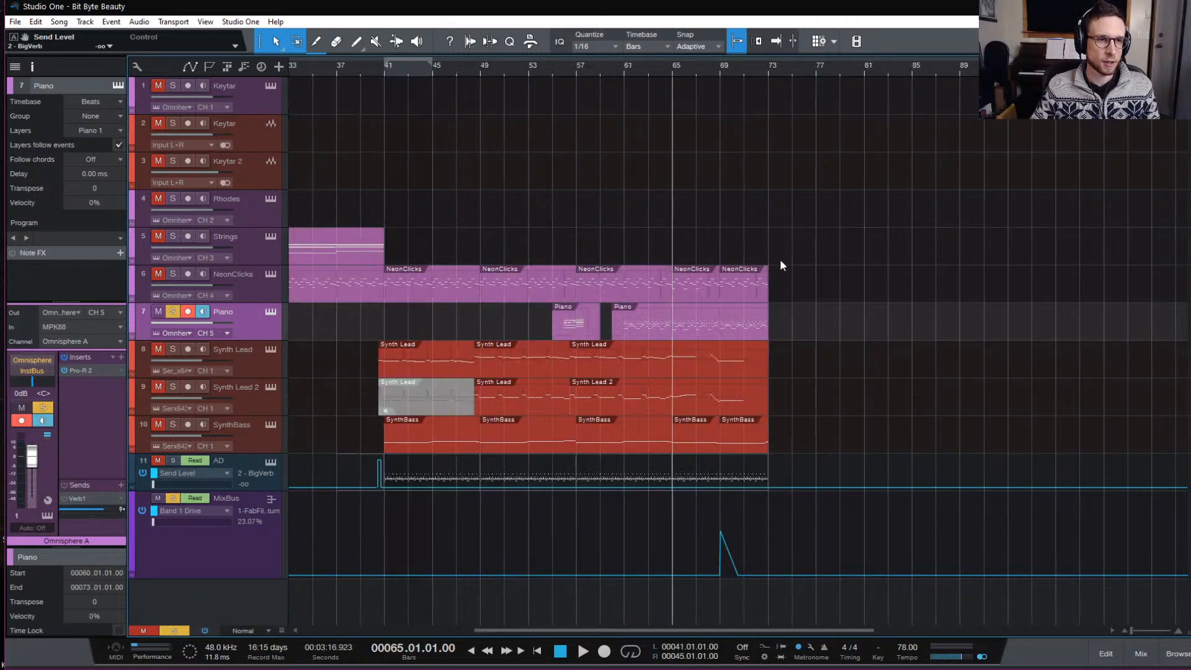
{"action": "scroll", "coordinate": [747, 310], "scroll_direction": "left", "scroll_amount": 4}
{"action": "scroll", "coordinate": [748, 310], "scroll_direction": "left", "scroll_amount": 2}
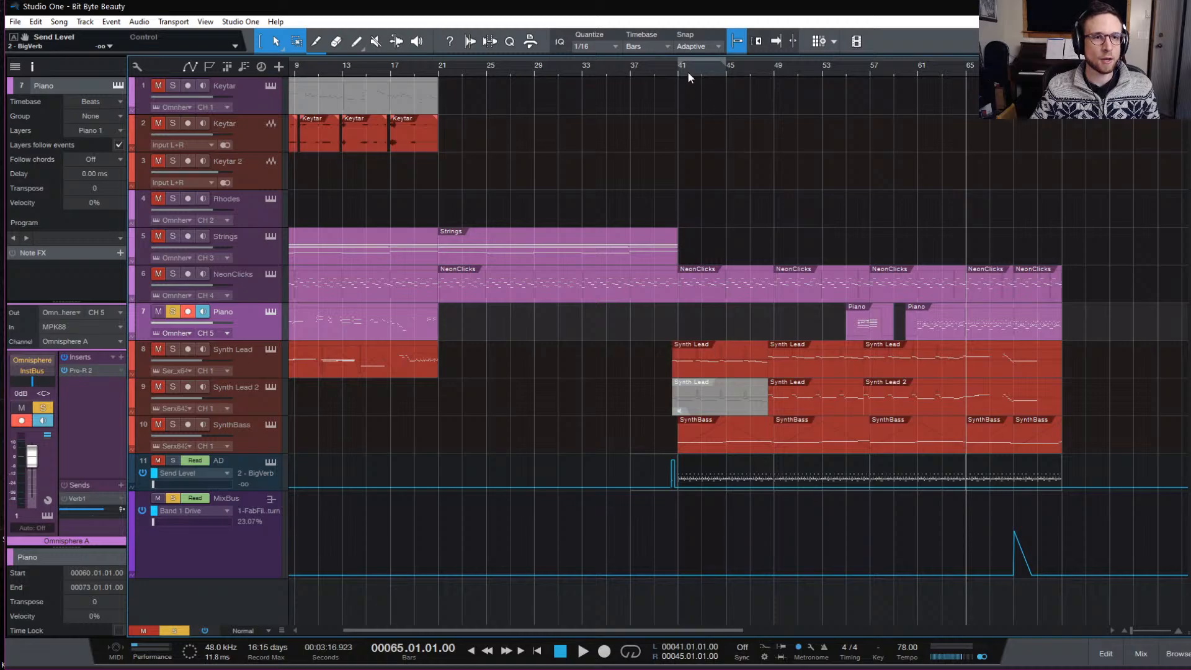
{"action": "left_click", "coordinate": [671, 72]}
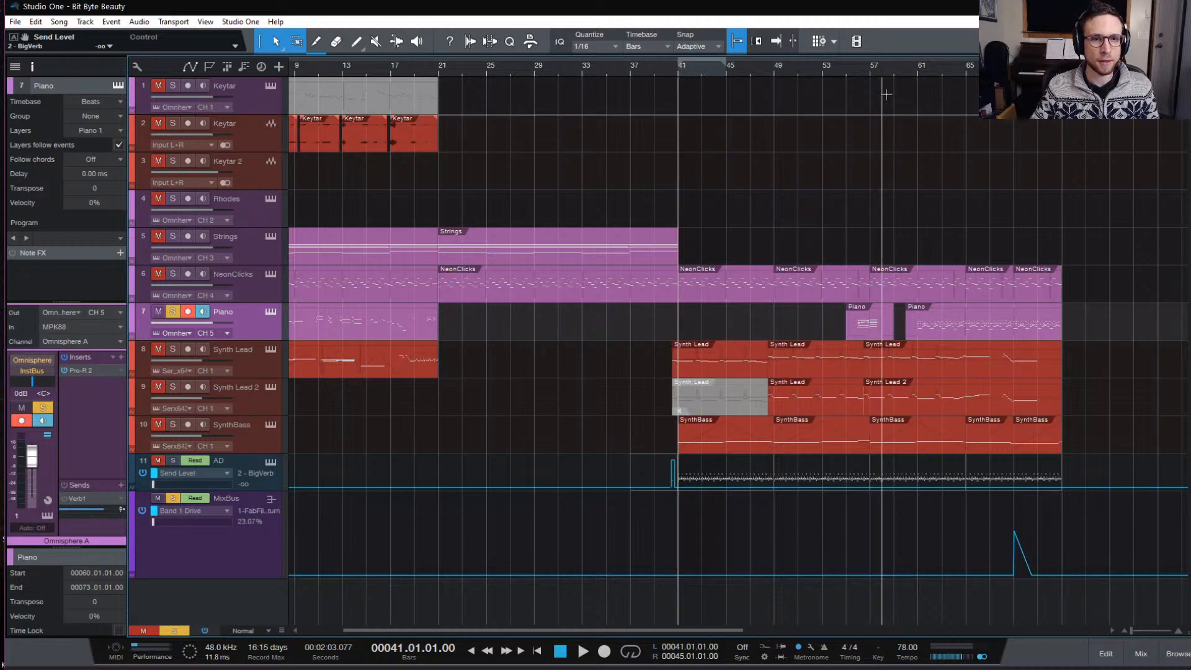
Open the last Piano part for editing and lower its F 1 notes in bars 69 to 72 to A# 0.
{"action": "double_click", "coordinate": [971, 330]}
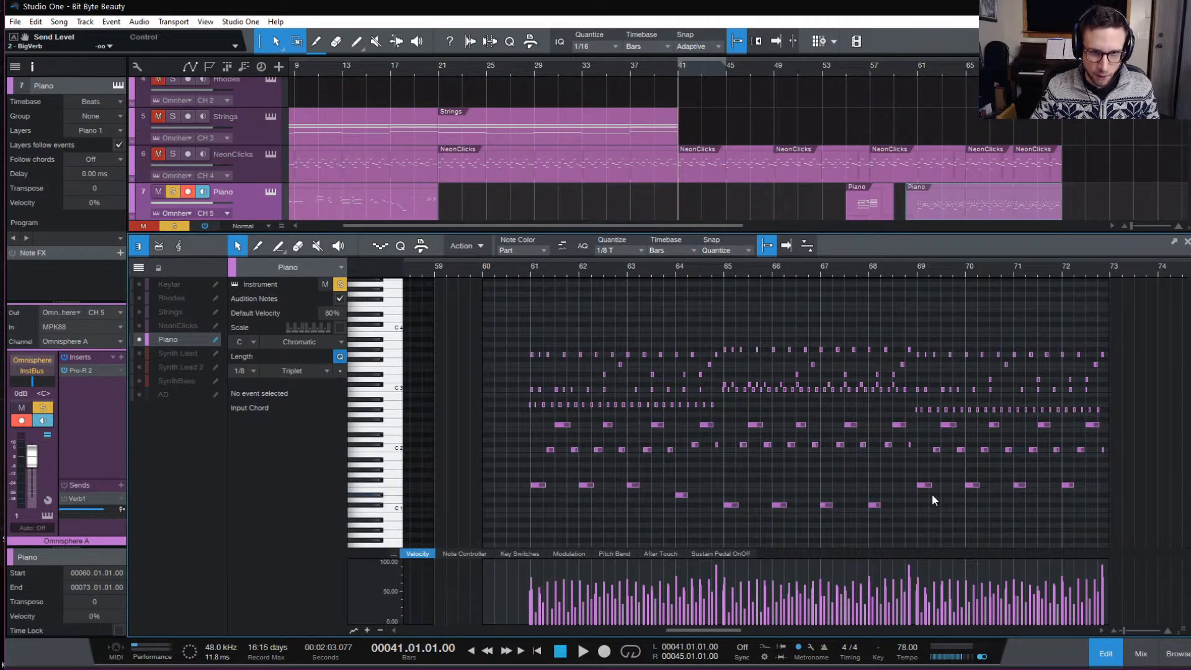
{"action": "scroll", "coordinate": [932, 493], "scroll_direction": "right", "scroll_amount": 3}
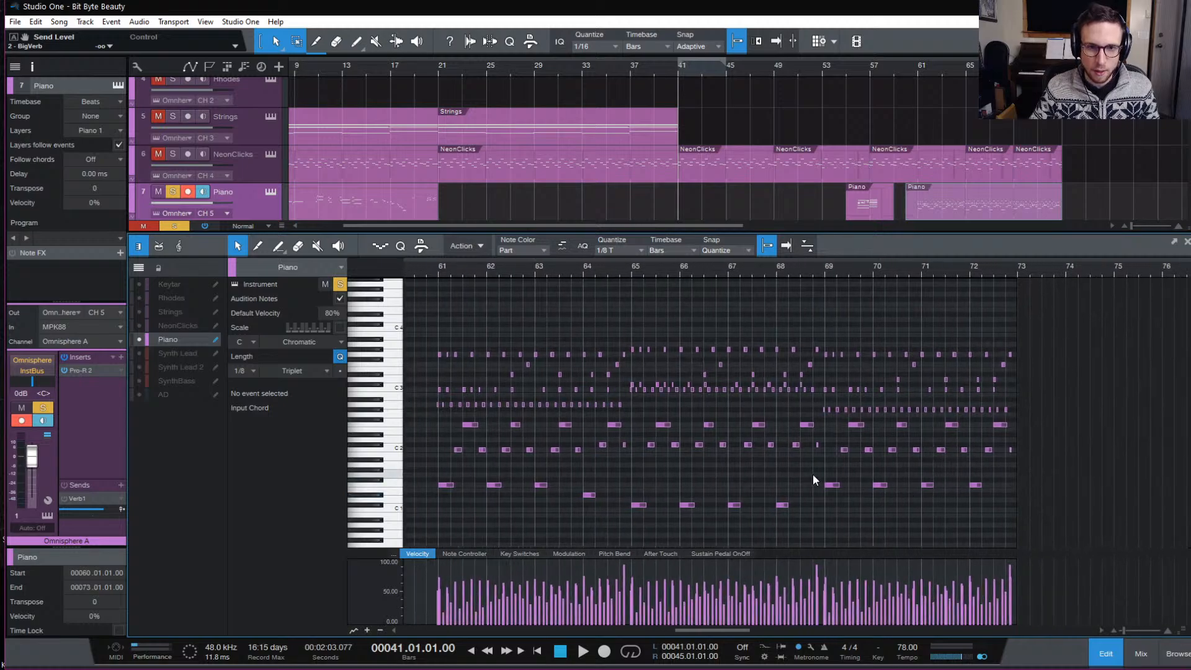
{"action": "left_click_drag", "start_coordinate": [812, 475], "coordinate": [976, 522]}
{"action": "left_click", "coordinate": [980, 499]}
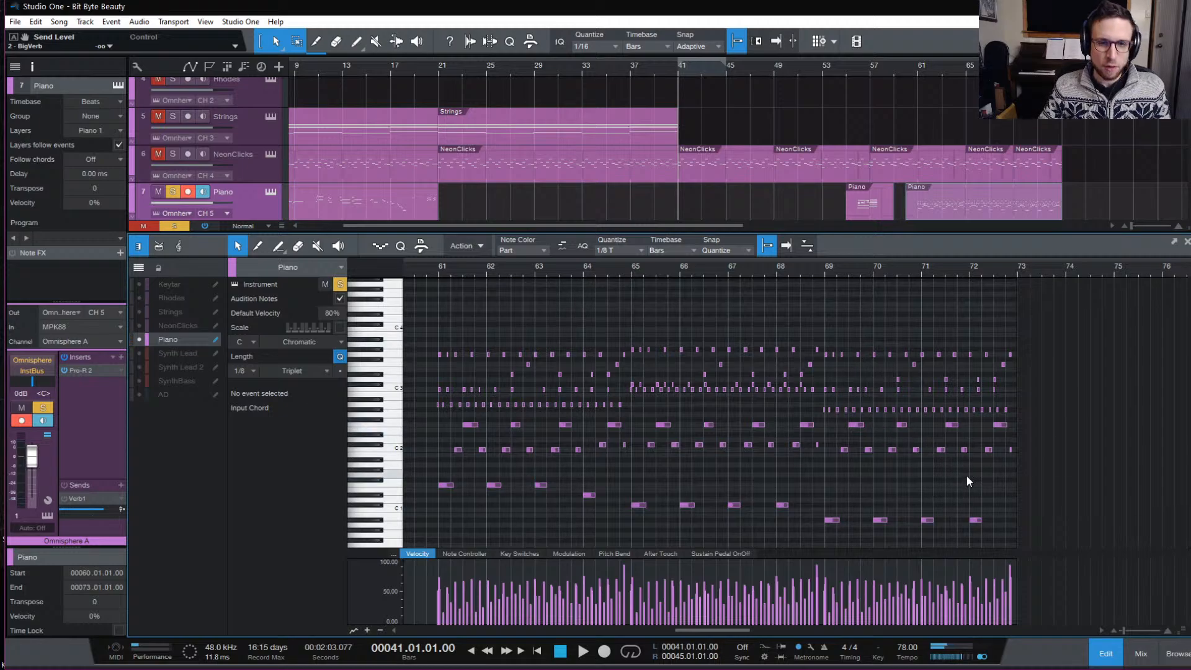
Raise the C 2 notes in bars 69 to 72 by two semitones to D 2 and clear the selection.
{"action": "scroll", "coordinate": [839, 265], "scroll_direction": "up", "scroll_amount": 3}
{"action": "scroll", "coordinate": [1022, 413], "scroll_direction": "right", "scroll_amount": 6}
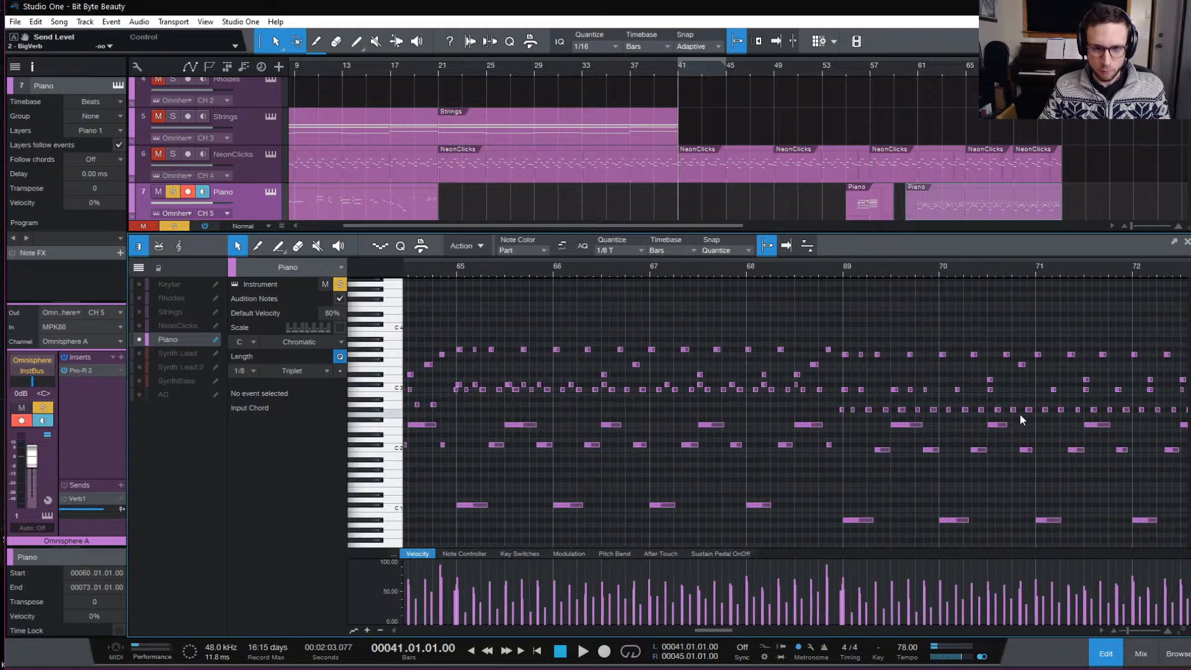
{"action": "left_click_drag", "start_coordinate": [783, 443], "coordinate": [1169, 465]}
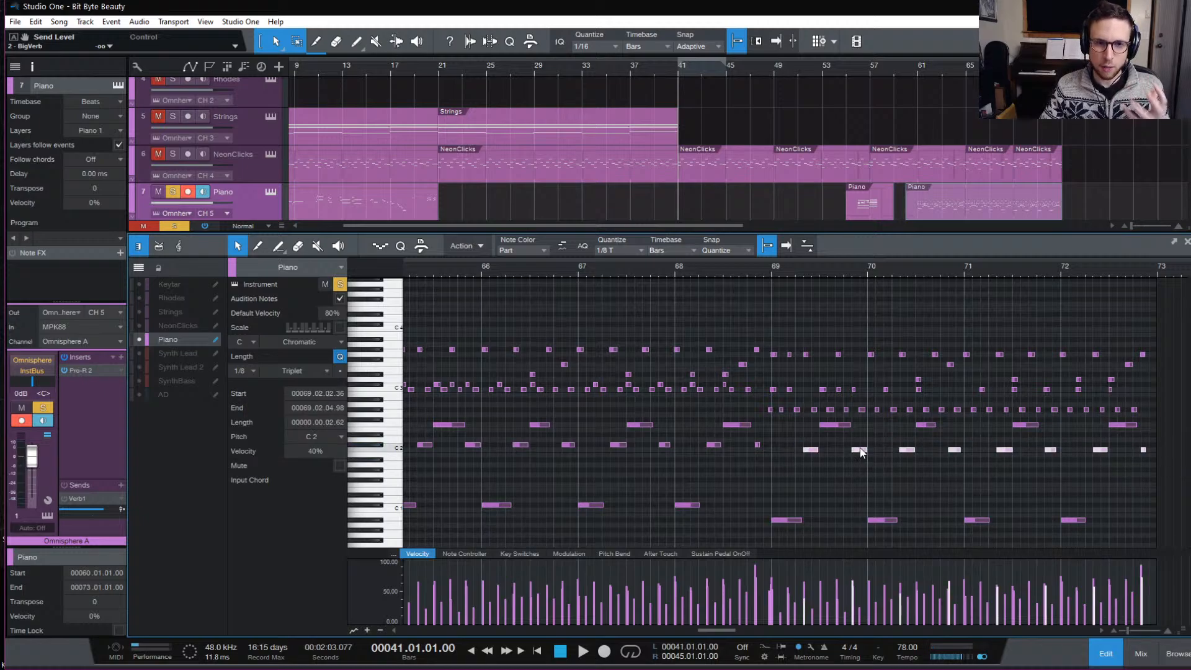
{"action": "left_click_drag", "start_coordinate": [861, 451], "coordinate": [860, 440]}
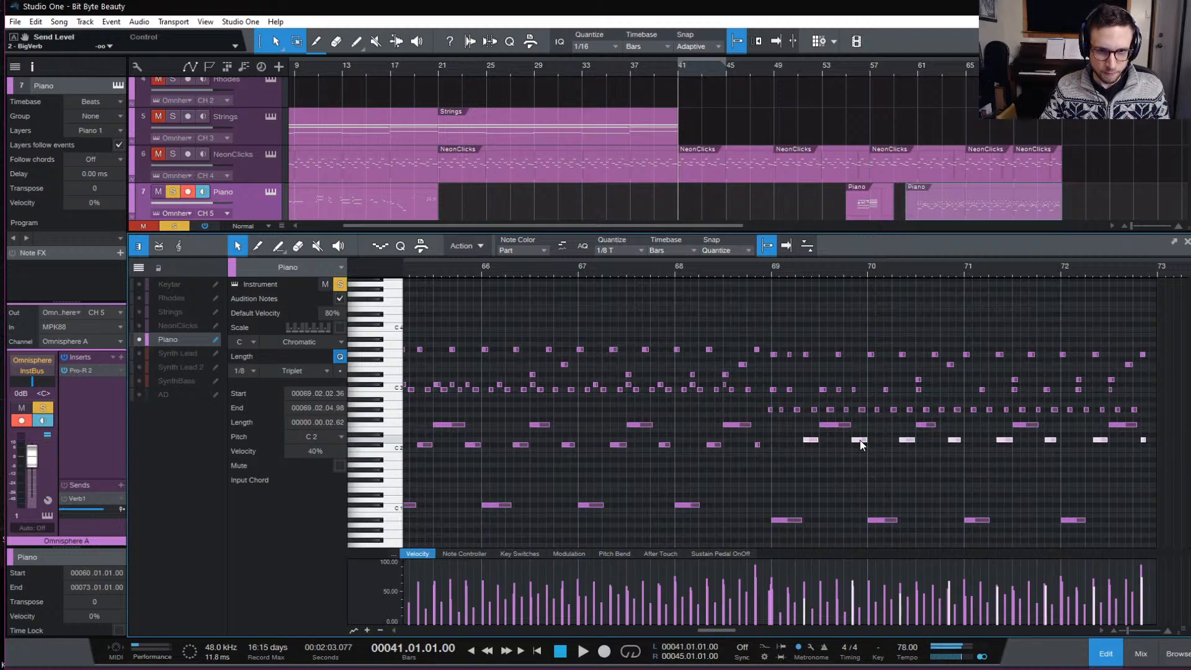
{"action": "left_click", "coordinate": [874, 455]}
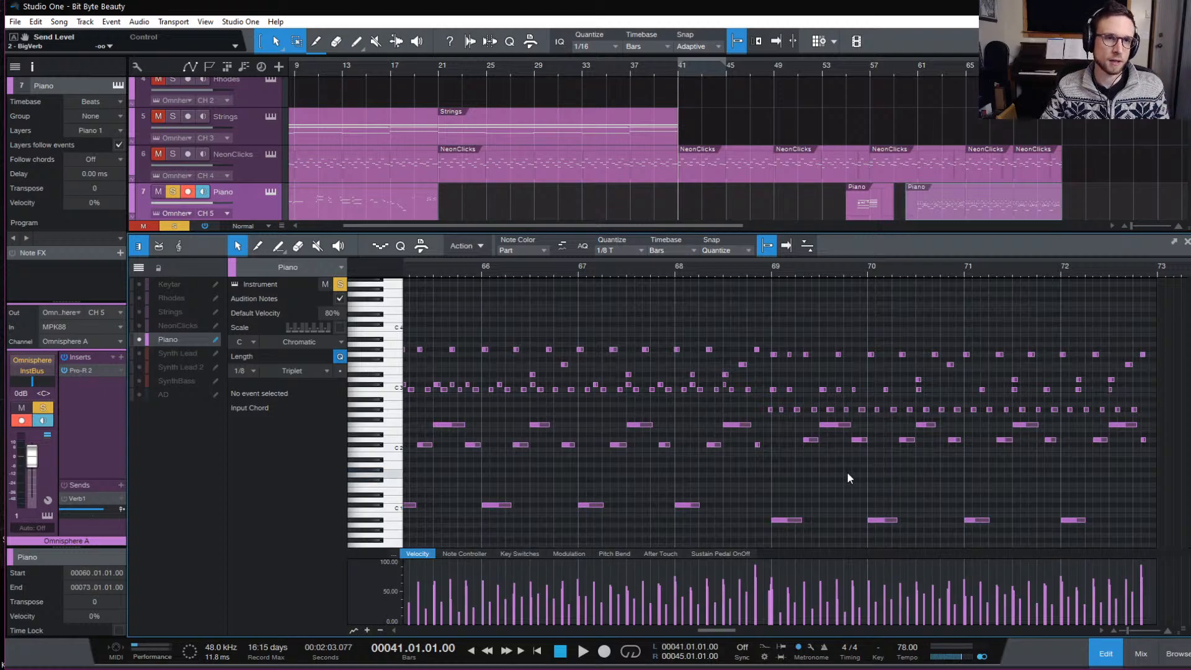
Place the playhead at bar 37 in the arrangement, keeping the Piano part open in the editor.
{"action": "left_click", "coordinate": [652, 68]}
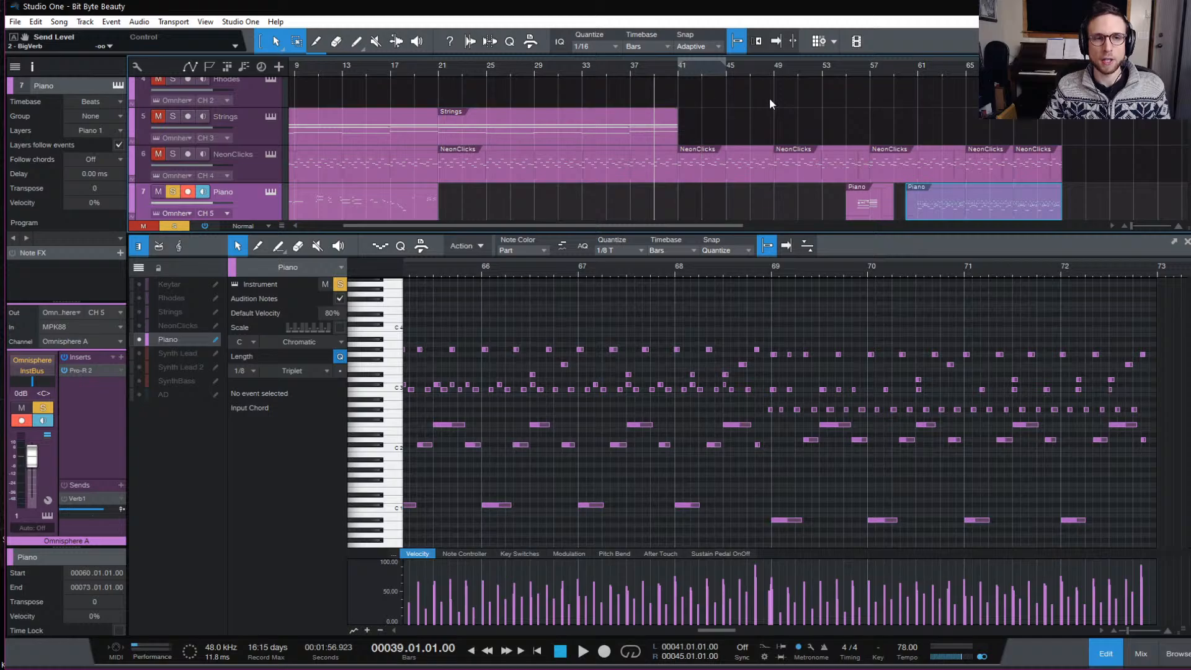
{"action": "scroll", "coordinate": [772, 99], "scroll_direction": "down", "scroll_amount": 2}
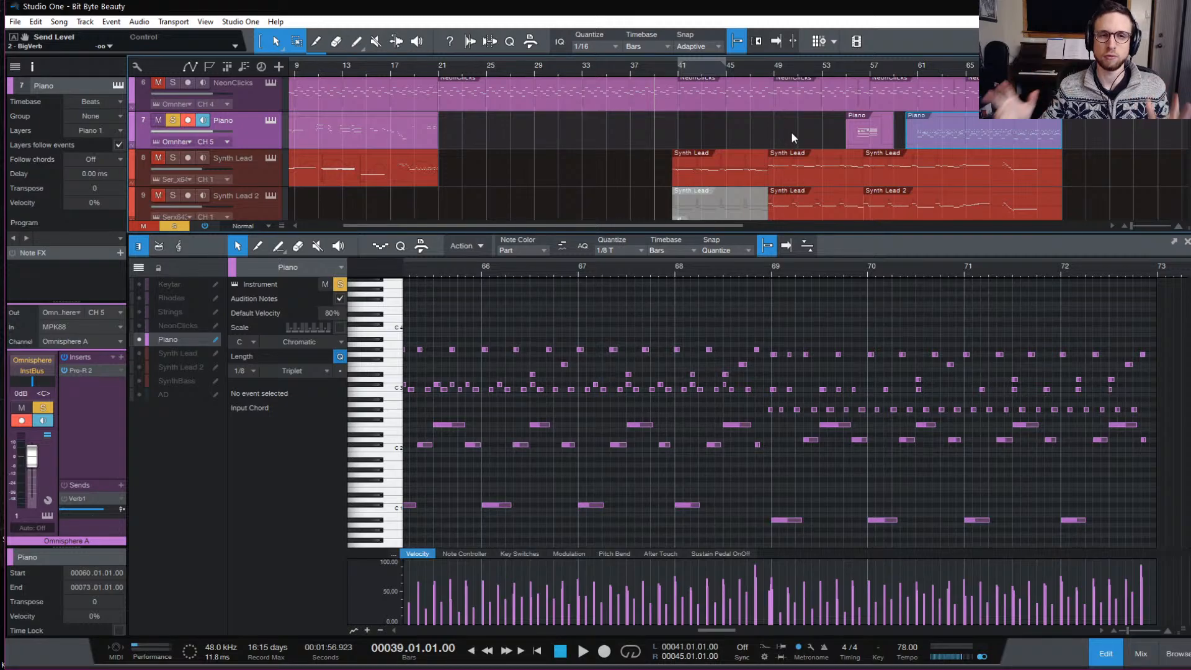
{"action": "left_click", "coordinate": [629, 74]}
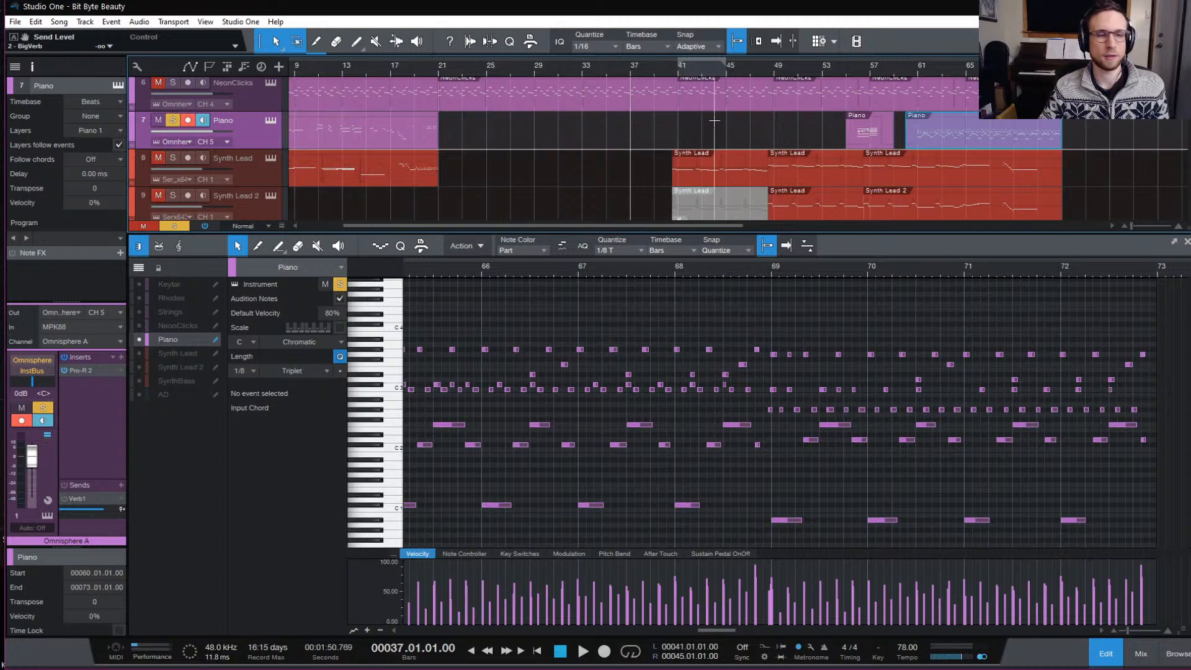
{"action": "scroll", "coordinate": [750, 148], "scroll_direction": "up", "scroll_amount": 1}
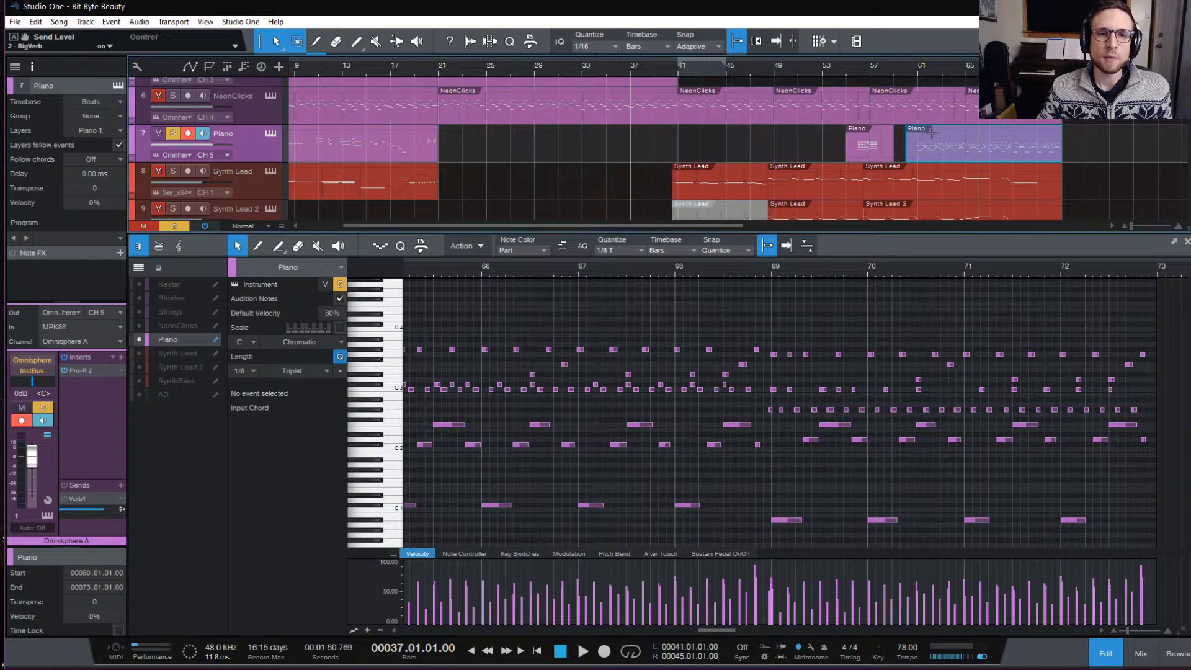
Place the playhead at bar 21 in the arrangement.
{"action": "scroll", "coordinate": [586, 153], "scroll_direction": "down", "scroll_amount": 4}
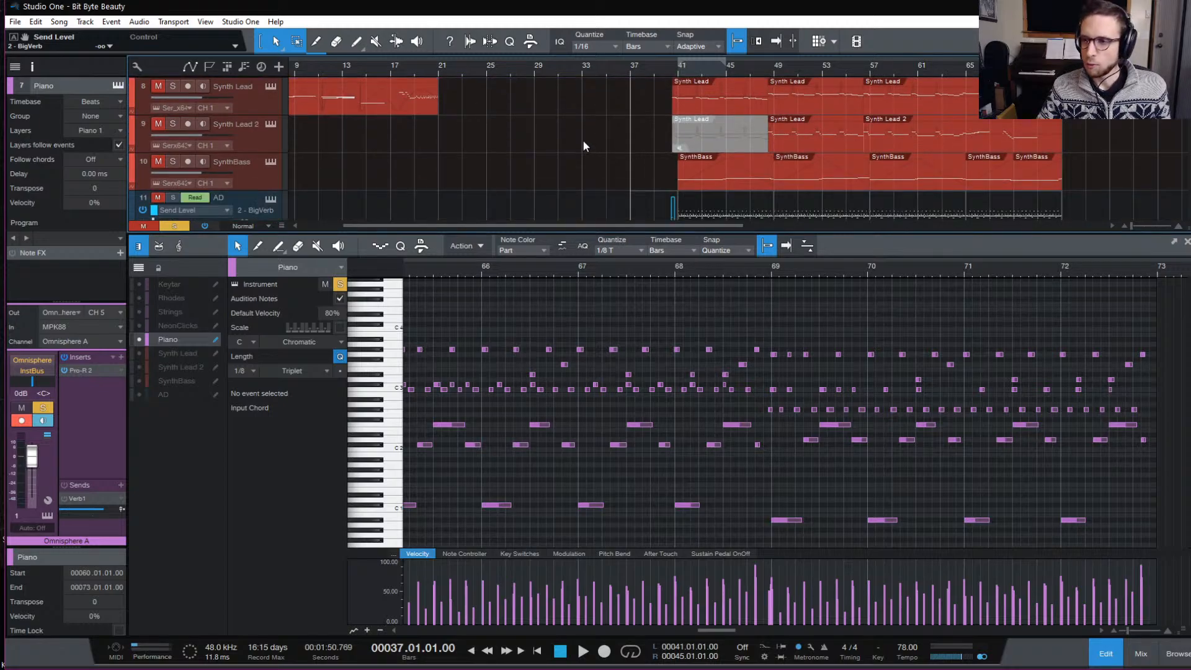
{"action": "scroll", "coordinate": [586, 136], "scroll_direction": "up", "scroll_amount": 5}
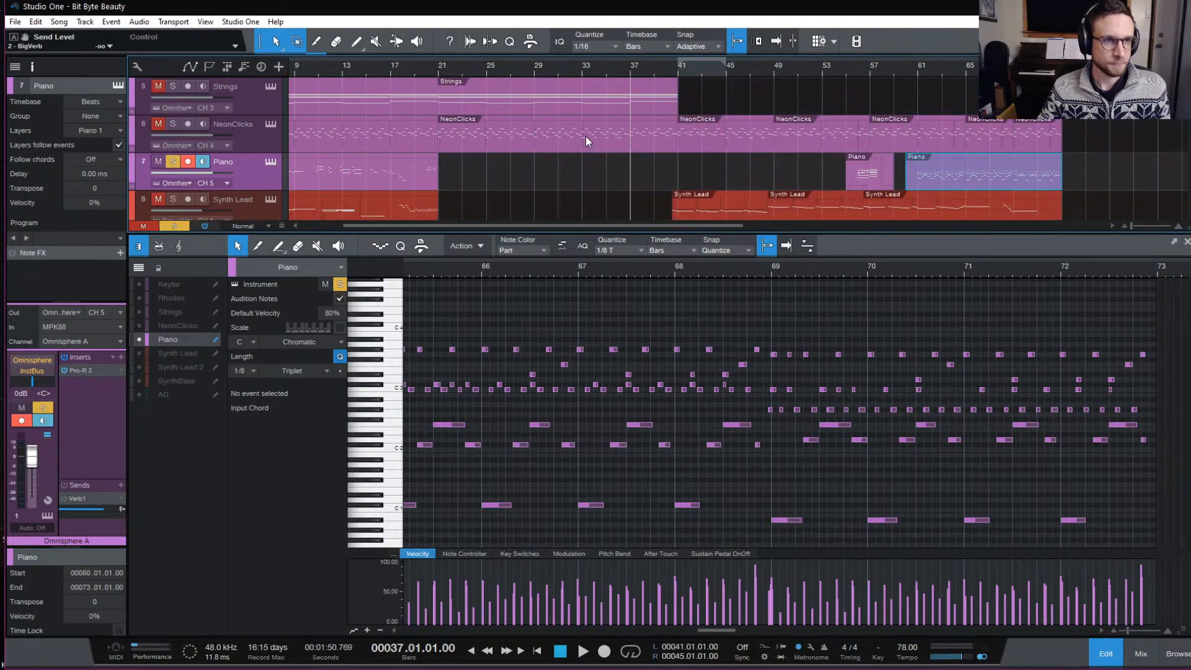
{"action": "left_click", "coordinate": [438, 65]}
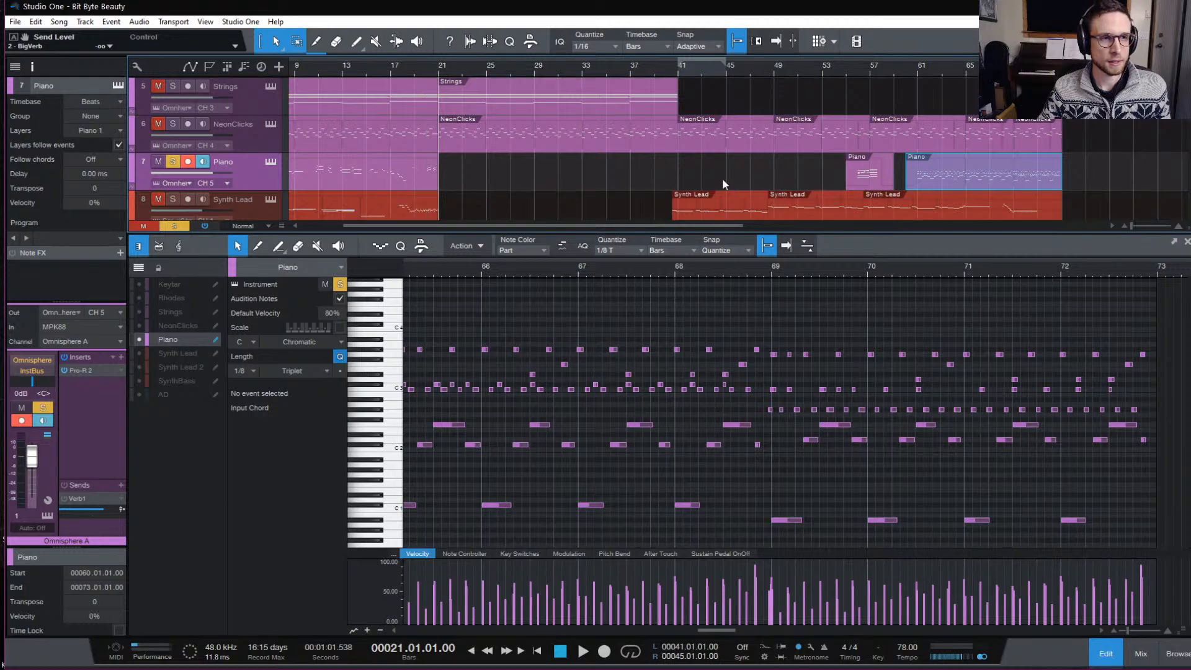
{"action": "scroll", "coordinate": [725, 160], "scroll_direction": "down", "scroll_amount": 8}
{"action": "scroll", "coordinate": [725, 161], "scroll_direction": "down", "scroll_amount": 3}
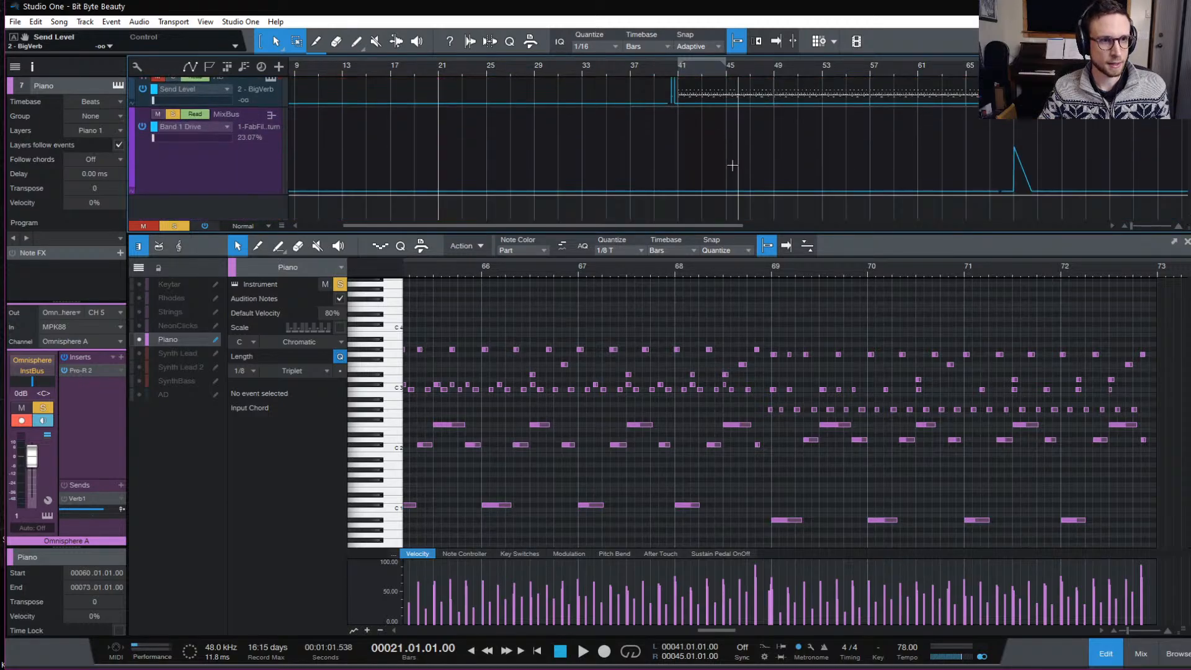
{"action": "scroll", "coordinate": [732, 167], "scroll_direction": "up", "scroll_amount": 7}
{"action": "scroll", "coordinate": [732, 166], "scroll_direction": "up", "scroll_amount": 10}
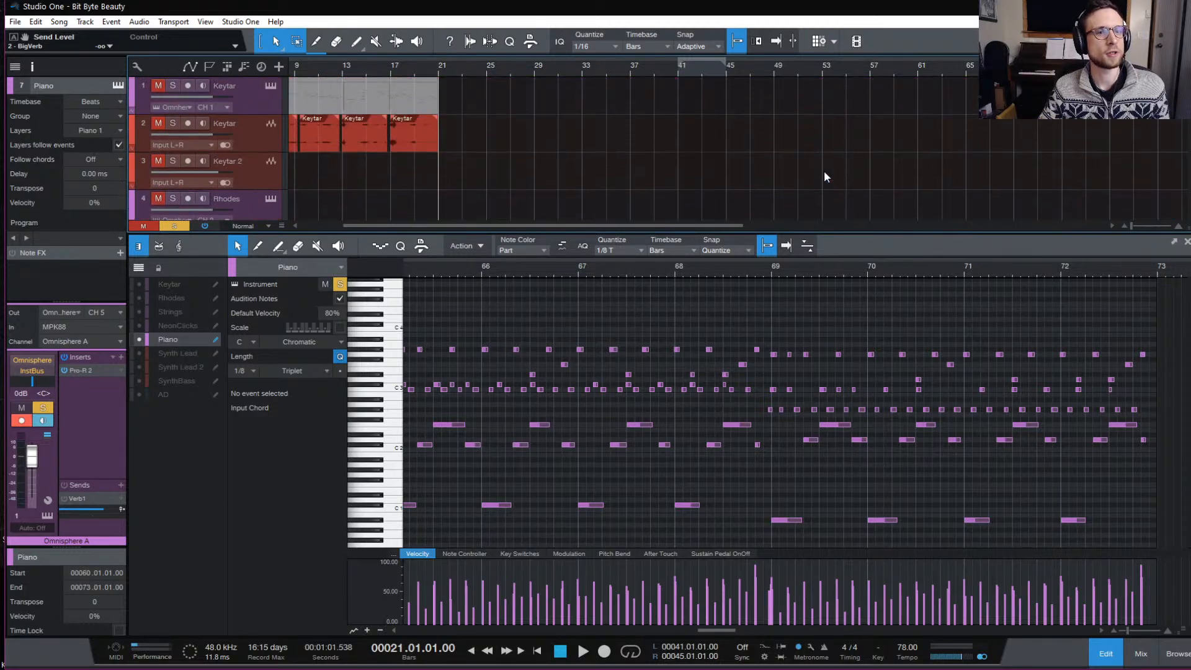
Clear the solo on all tracks and play the full mix from bar 21 past bar 72.
{"action": "left_click", "coordinate": [172, 227]}
{"action": "key", "text": "space"}
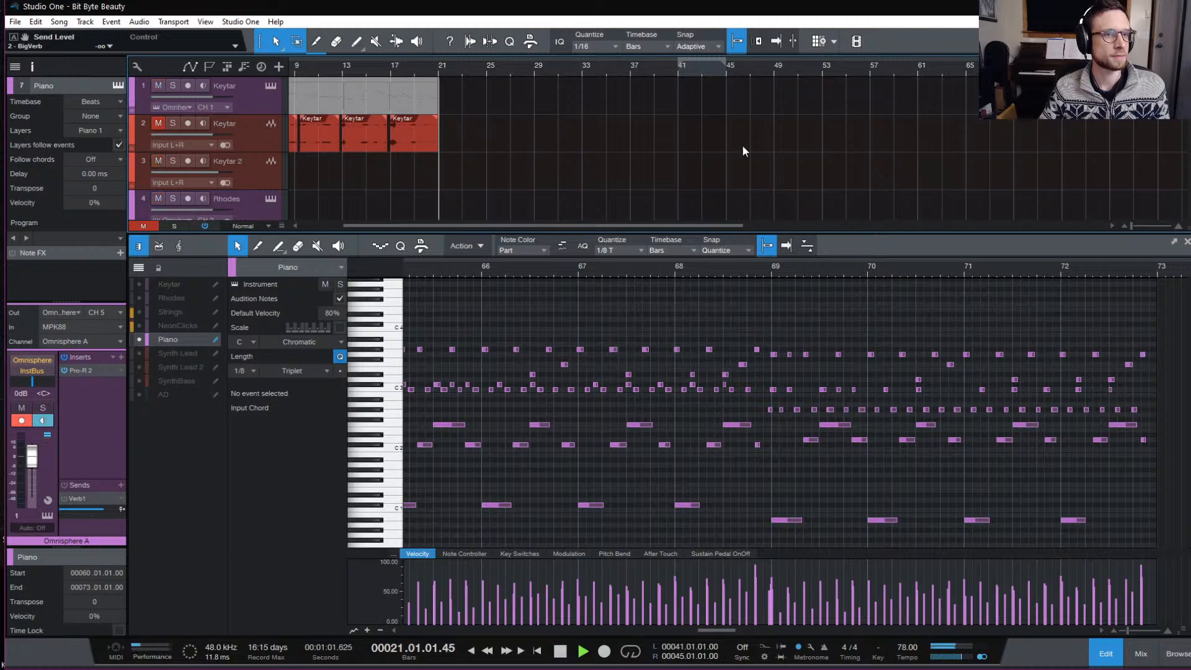
{"action": "scroll", "coordinate": [859, 144], "scroll_direction": "down", "scroll_amount": 2}
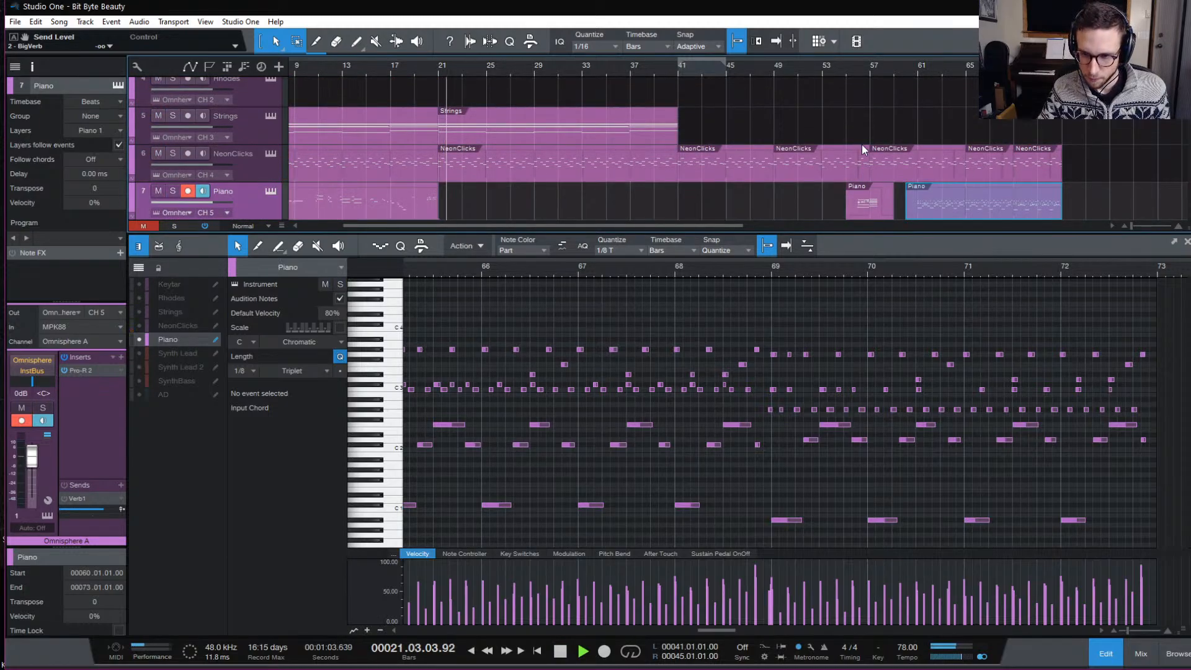
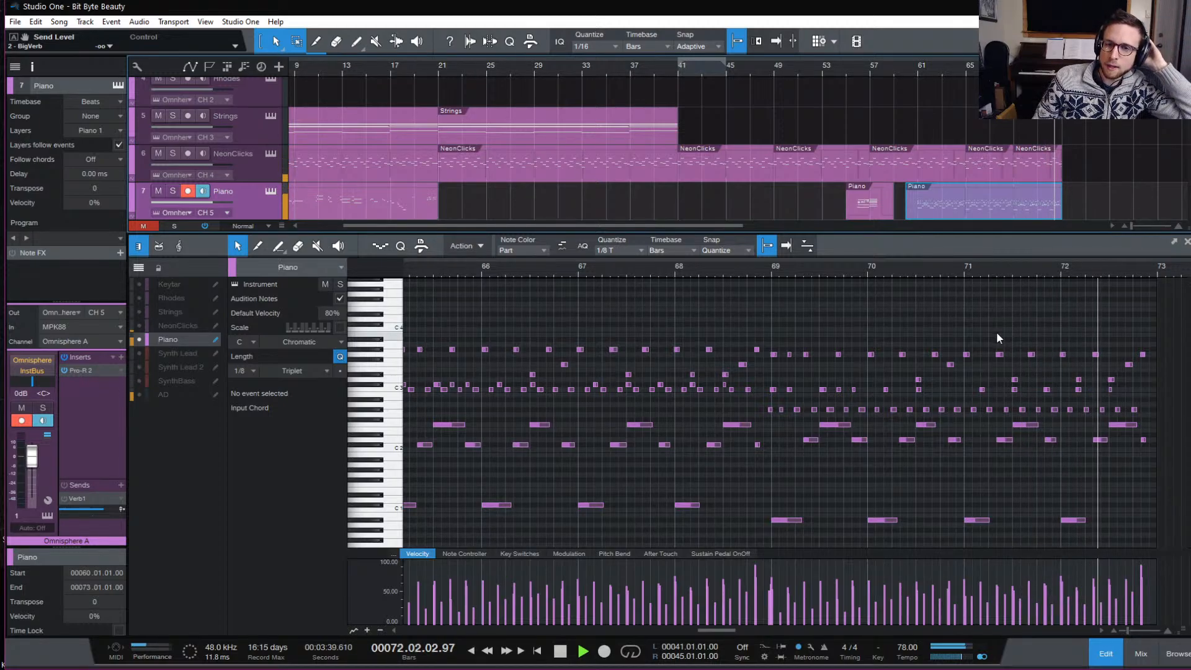
{"action": "key", "text": "space"}
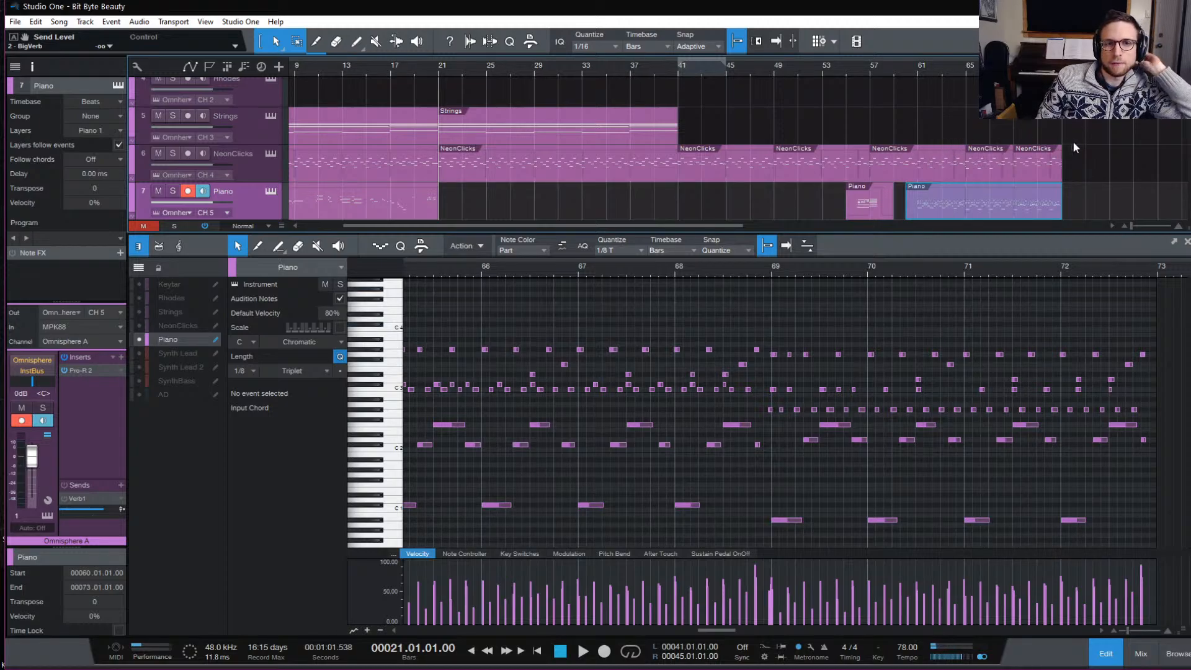
Play the passage from bar 67 through the MixBus Band 1 Drive automation peak, returning the playhead to bar 67.
{"action": "scroll", "coordinate": [1072, 144], "scroll_direction": "down", "scroll_amount": 5}
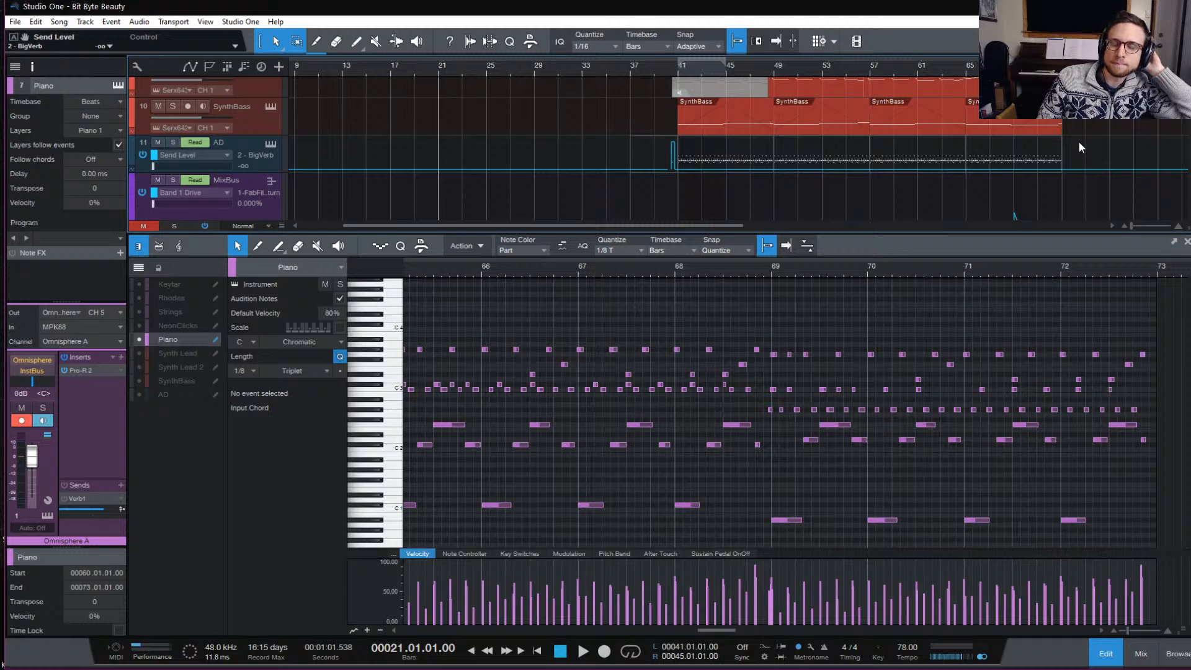
{"action": "scroll", "coordinate": [1078, 141], "scroll_direction": "up", "scroll_amount": 2}
{"action": "scroll", "coordinate": [1077, 142], "scroll_direction": "down", "scroll_amount": 5}
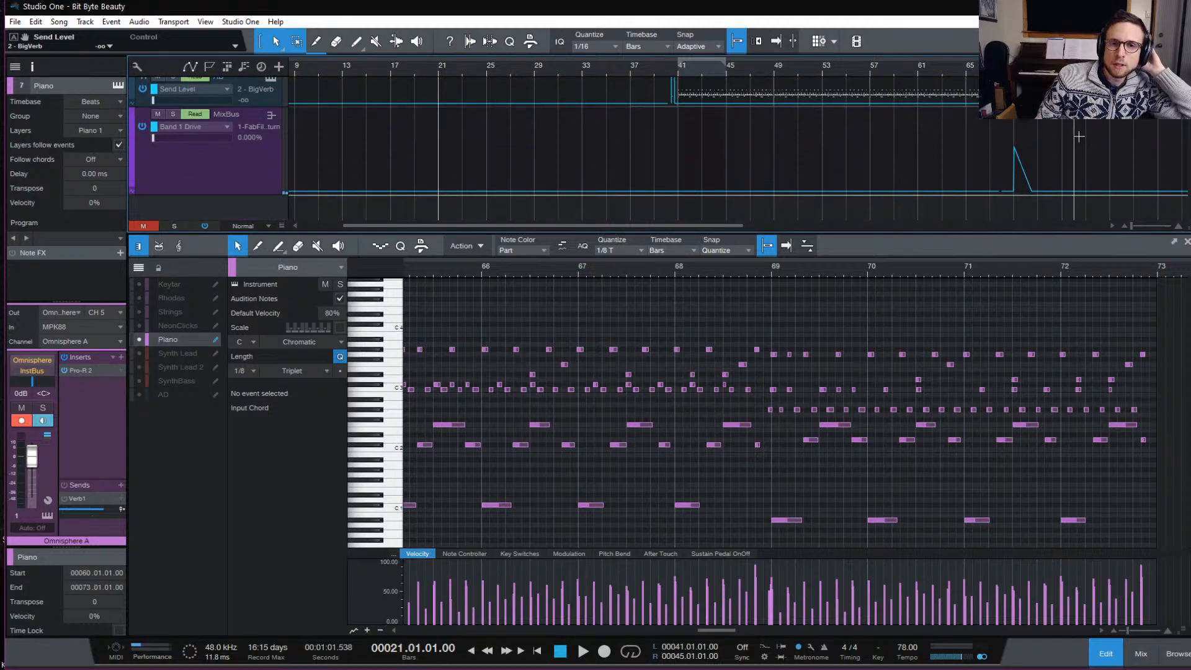
{"action": "left_click", "coordinate": [990, 65]}
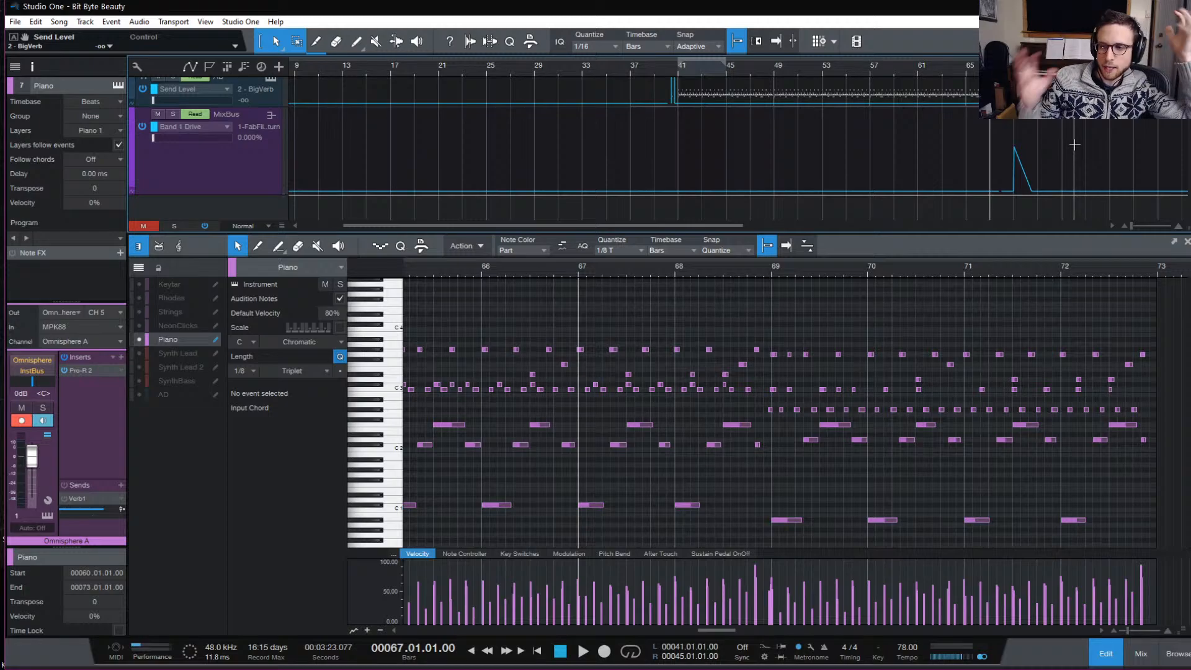
{"action": "key", "text": "space"}
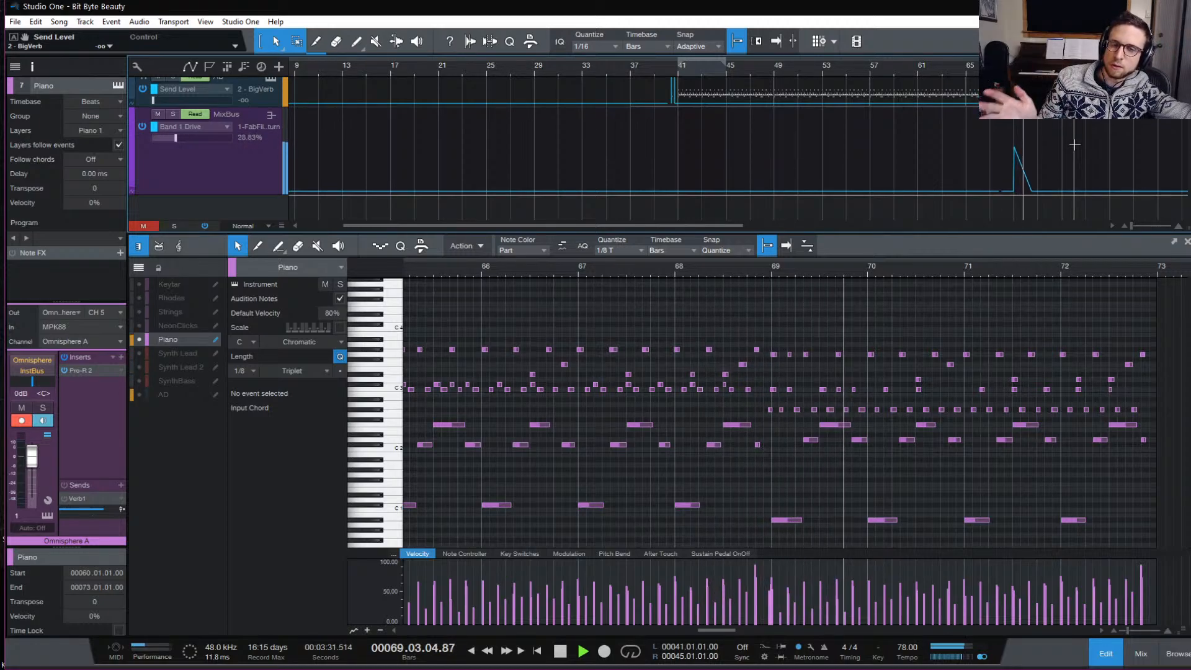
{"action": "key", "text": "space"}
Show the mixer in place of the note editor, enlarge it, and bring the AD and MixBus automation lanes into view.
{"action": "left_click", "coordinate": [1125, 656]}
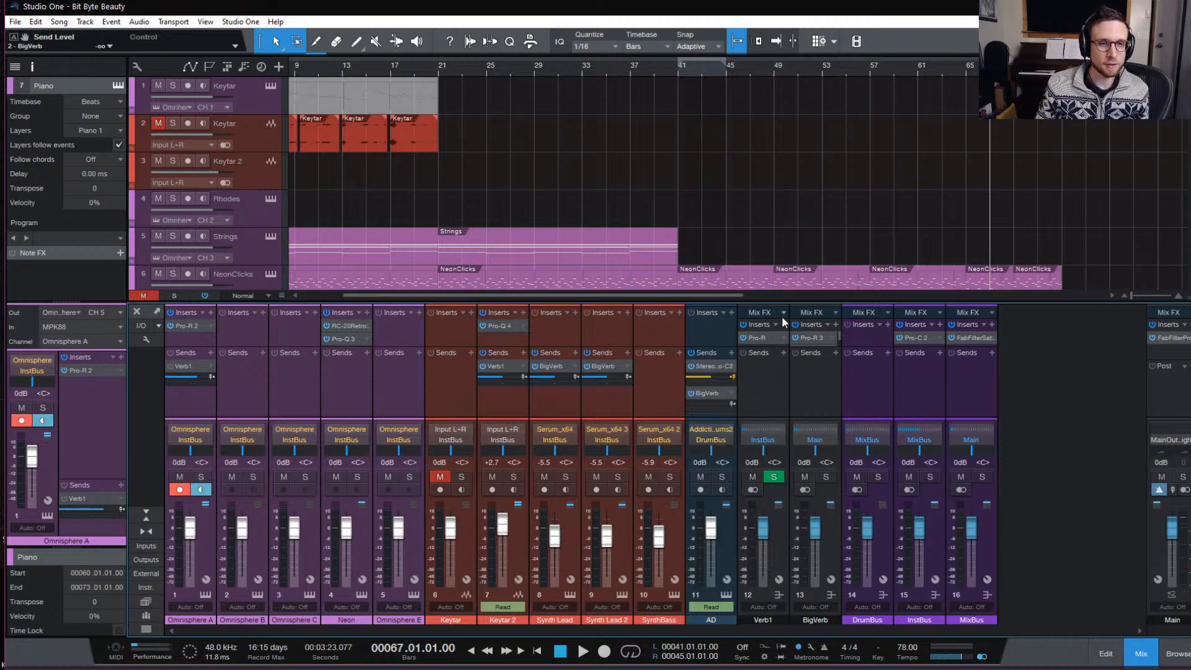
{"action": "left_click_drag", "start_coordinate": [788, 300], "coordinate": [791, 273]}
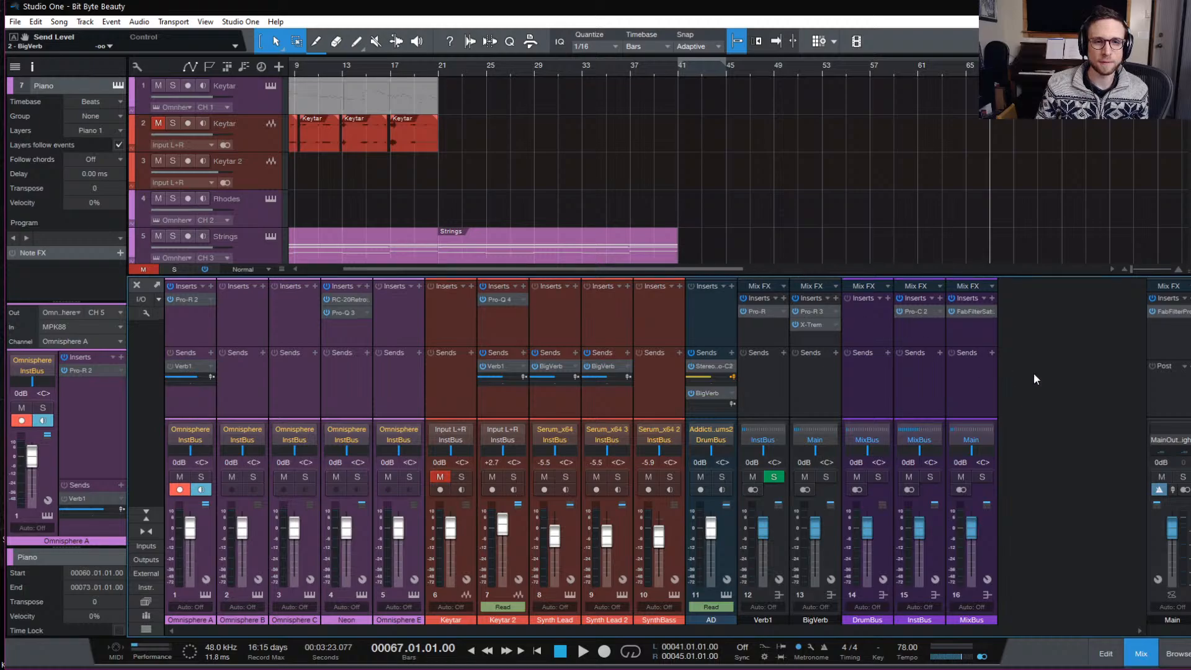
{"action": "scroll", "coordinate": [970, 147], "scroll_direction": "down", "scroll_amount": 6}
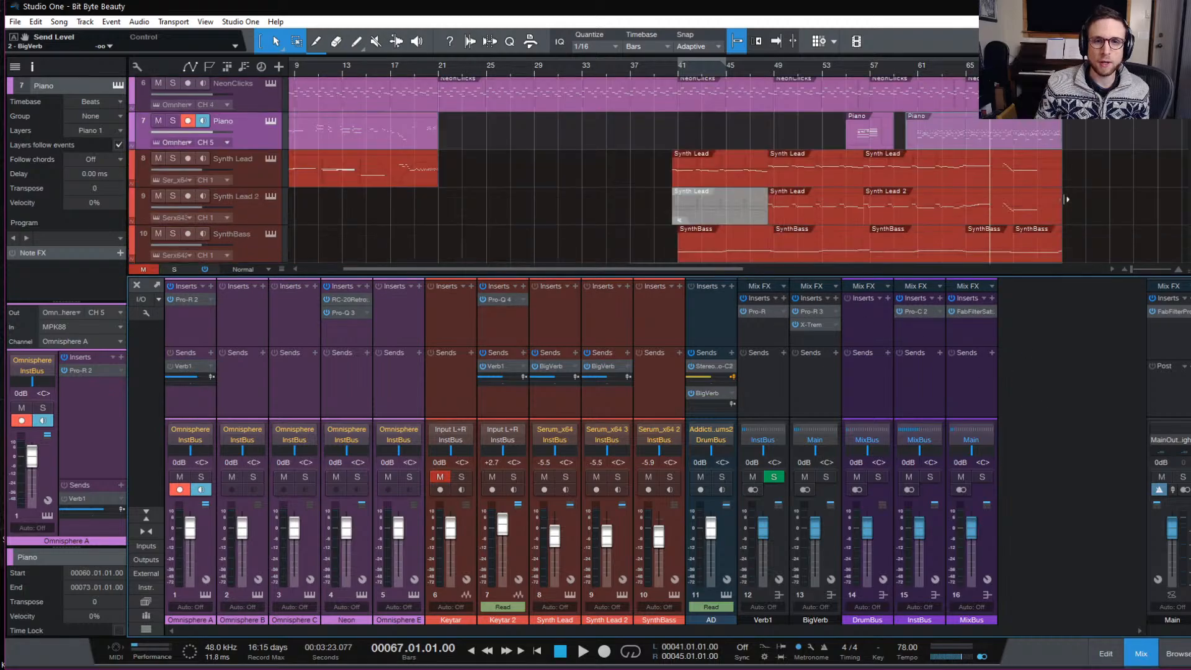
{"action": "scroll", "coordinate": [1084, 197], "scroll_direction": "down", "scroll_amount": 2}
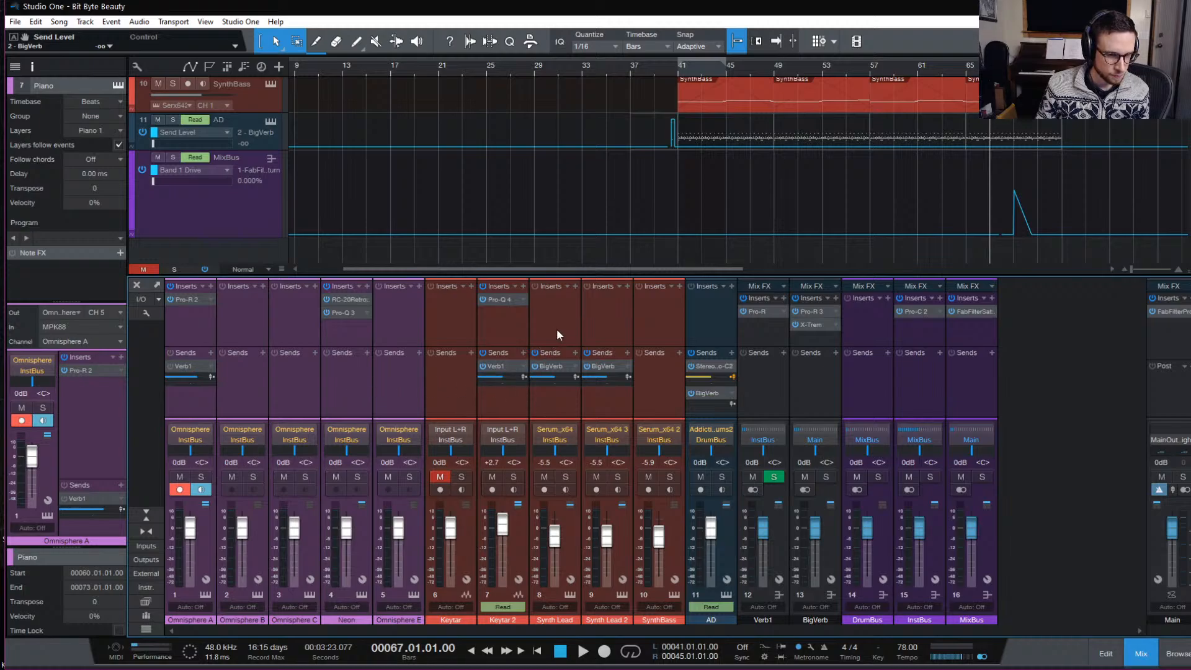
Open the SynthBass channel's Serum instrument and audition it with Osc B and the Sub oscillator switched off and back on.
{"action": "left_click", "coordinate": [654, 331]}
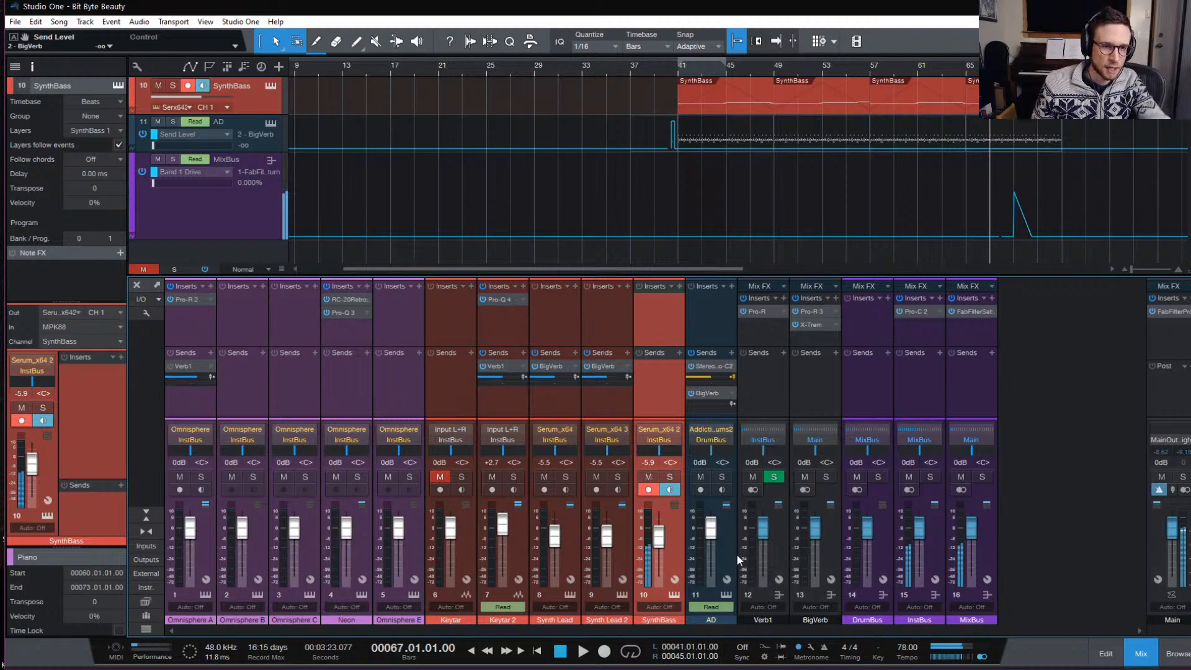
{"action": "left_click", "coordinate": [673, 595]}
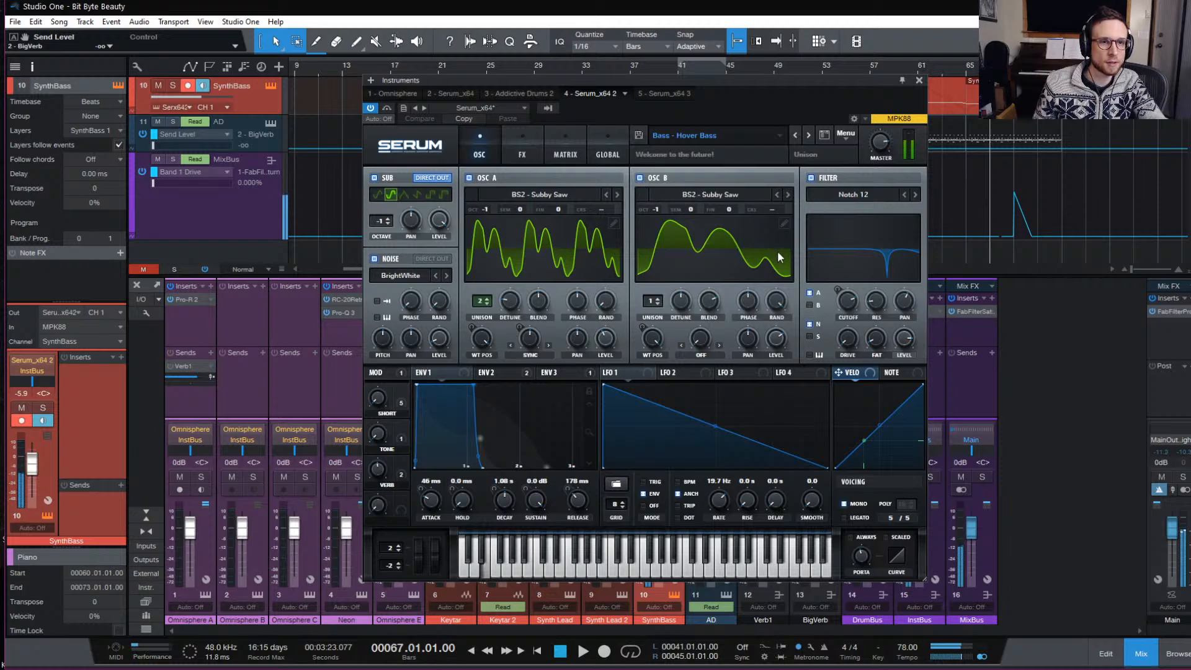
{"action": "left_click", "coordinate": [638, 177]}
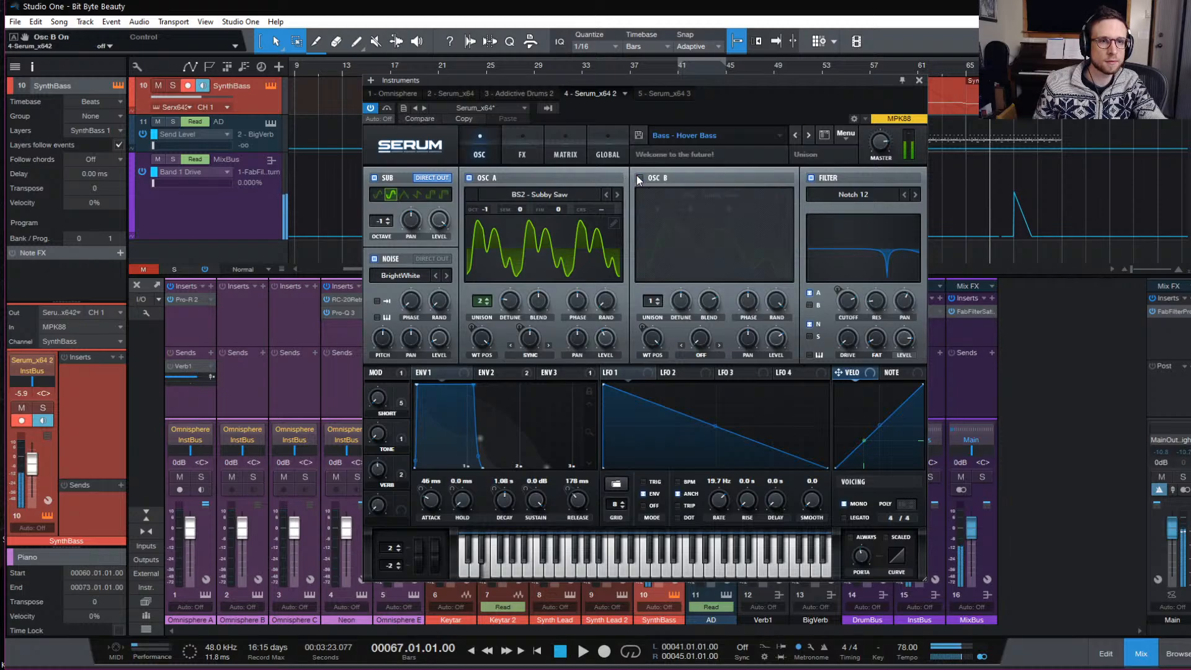
{"action": "left_click", "coordinate": [638, 178]}
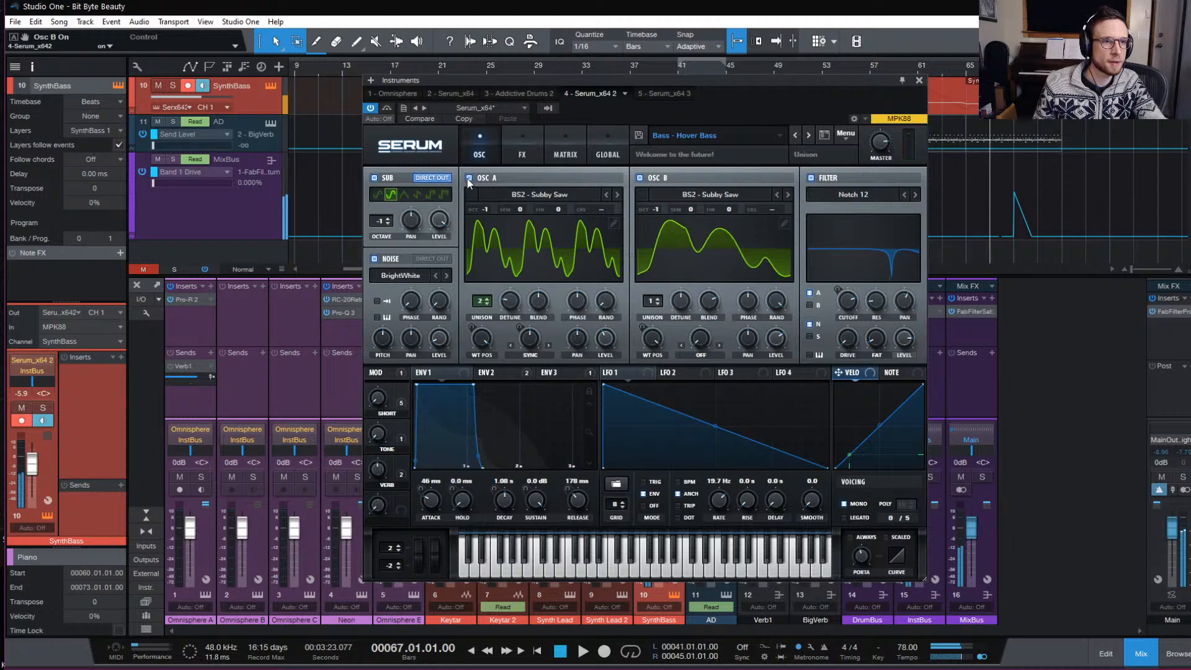
{"action": "left_click", "coordinate": [374, 178]}
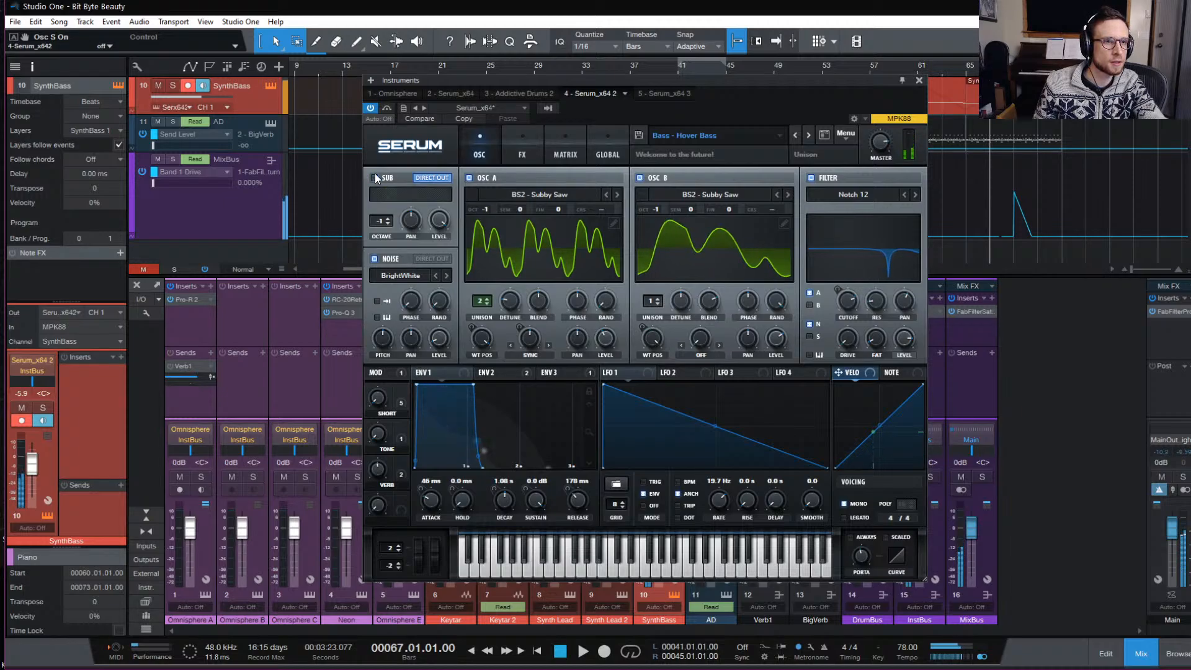
{"action": "left_click", "coordinate": [638, 177]}
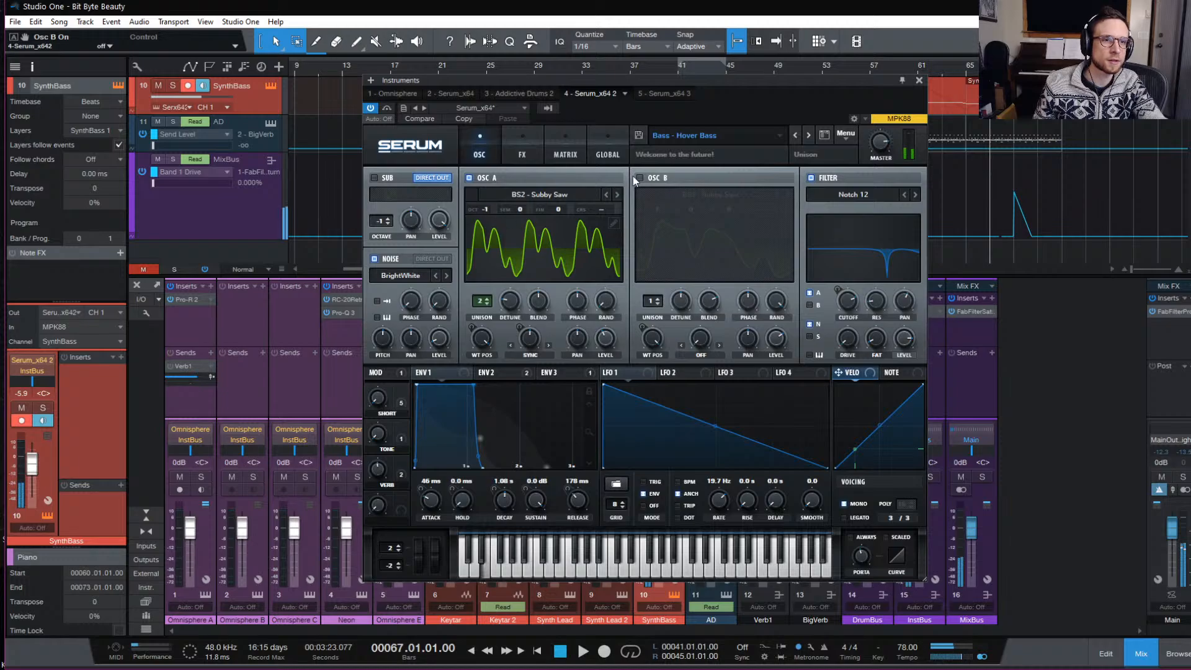
{"action": "left_click", "coordinate": [639, 178]}
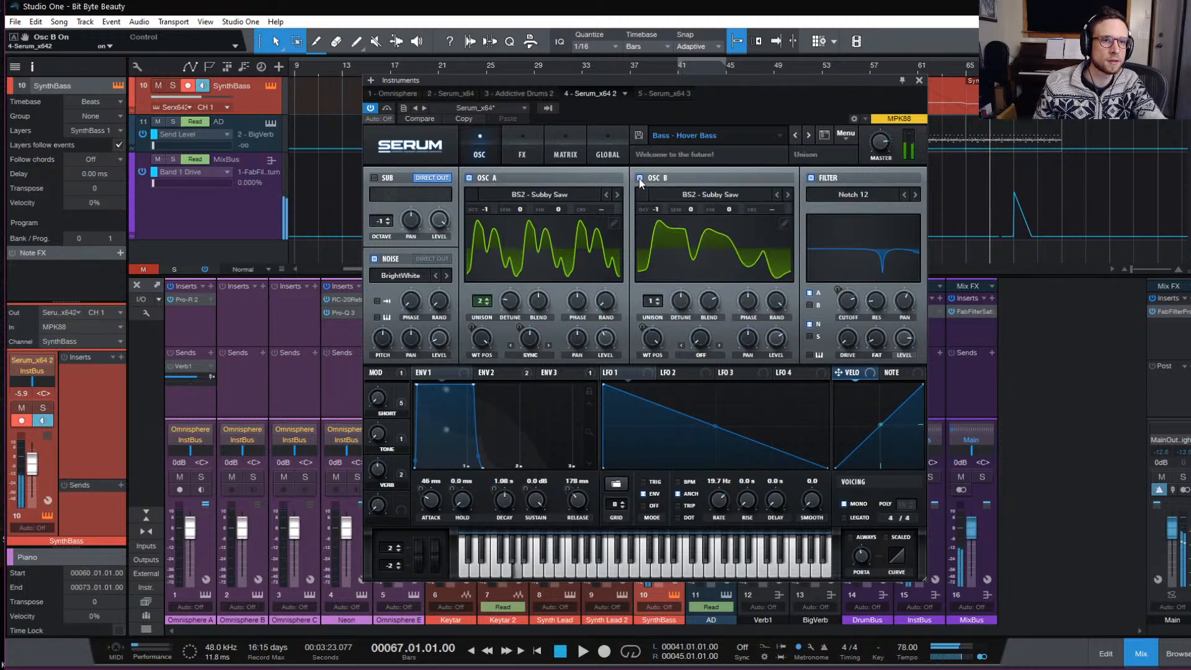
{"action": "left_click", "coordinate": [374, 177]}
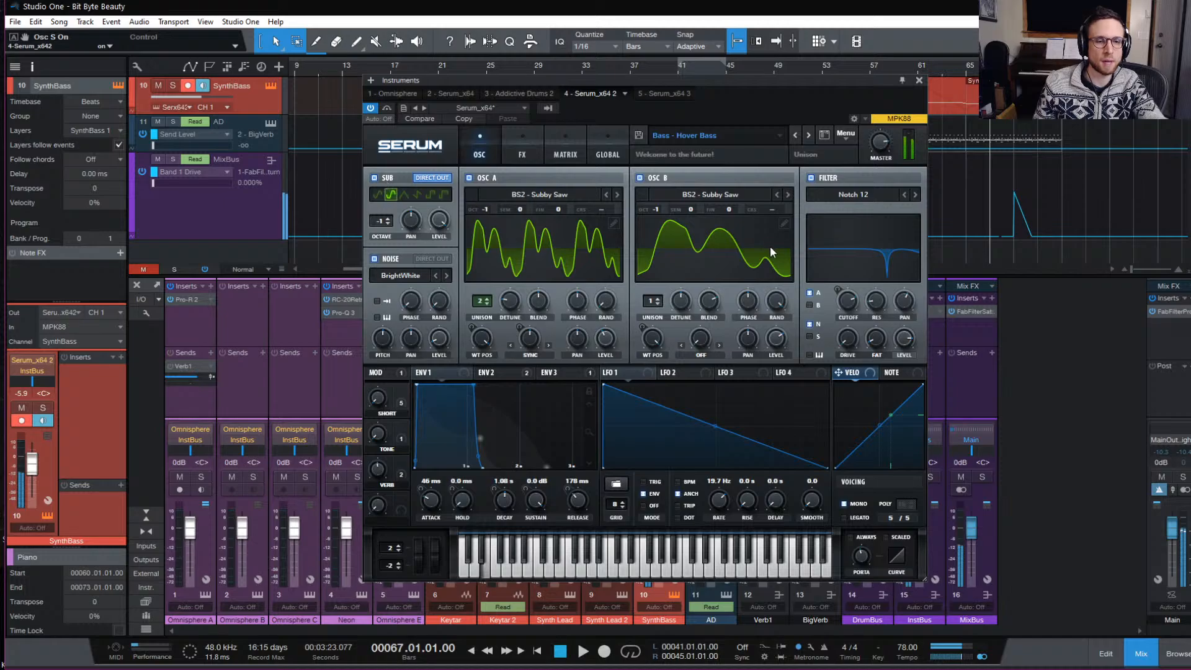
{"action": "left_click", "coordinate": [919, 81]}
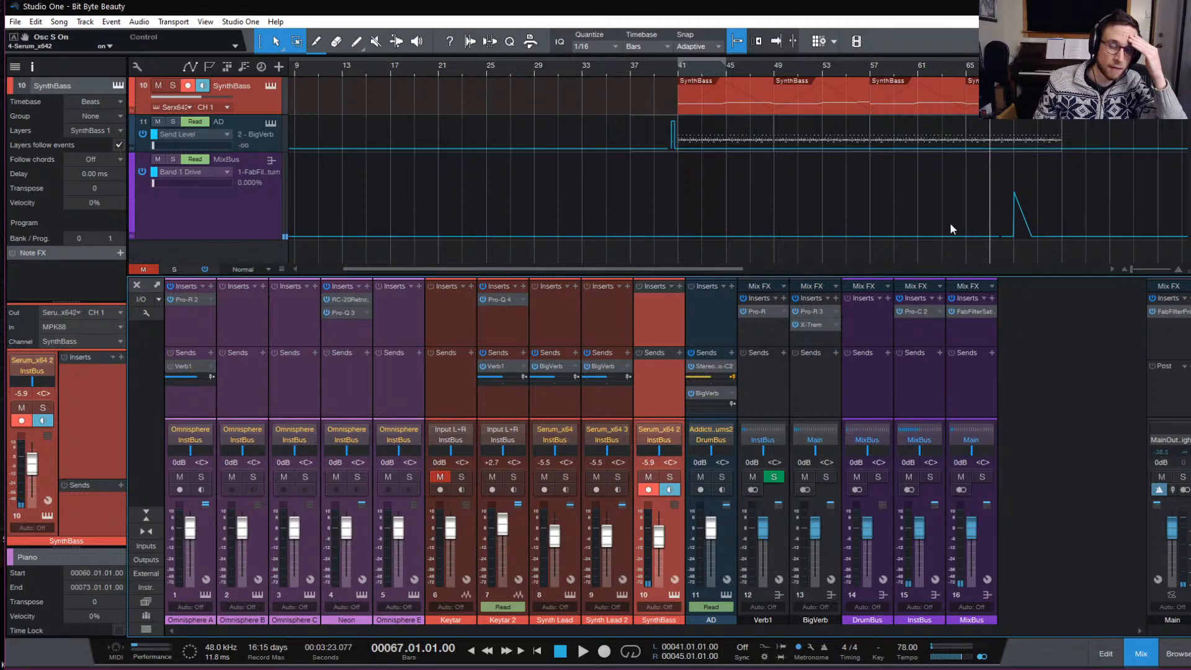
Show the volume automation of the SynthBass channel in the arrangement.
{"action": "right_click", "coordinate": [659, 537]}
{"action": "left_click", "coordinate": [697, 576]}
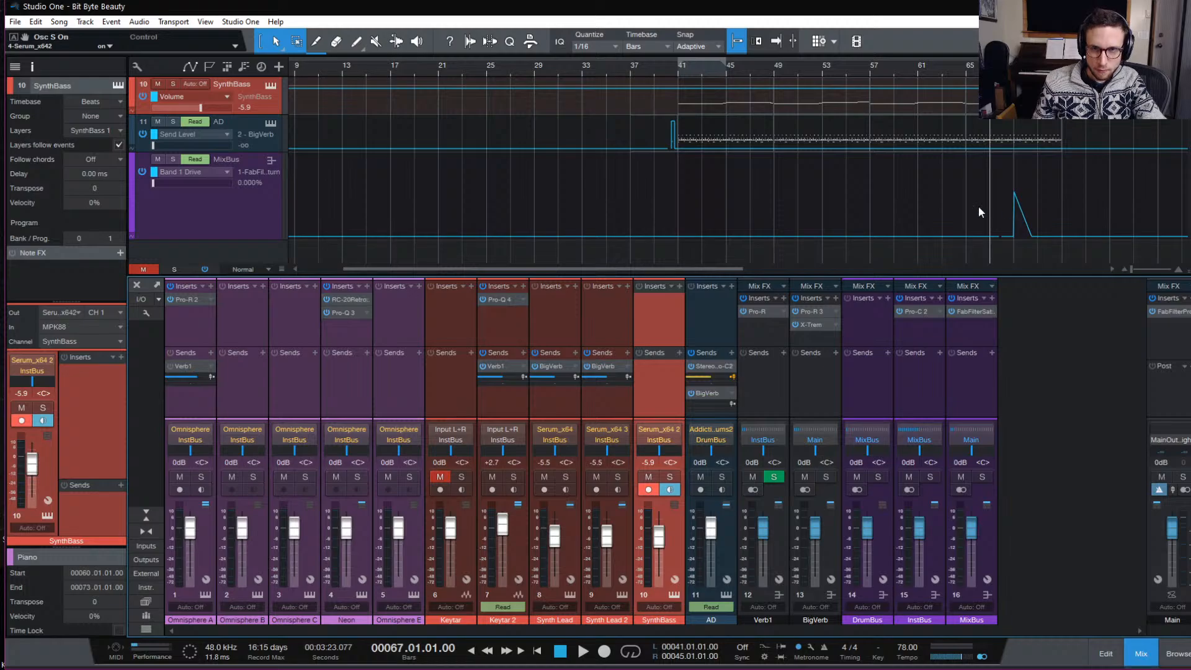
{"action": "left_click", "coordinate": [1022, 214]}
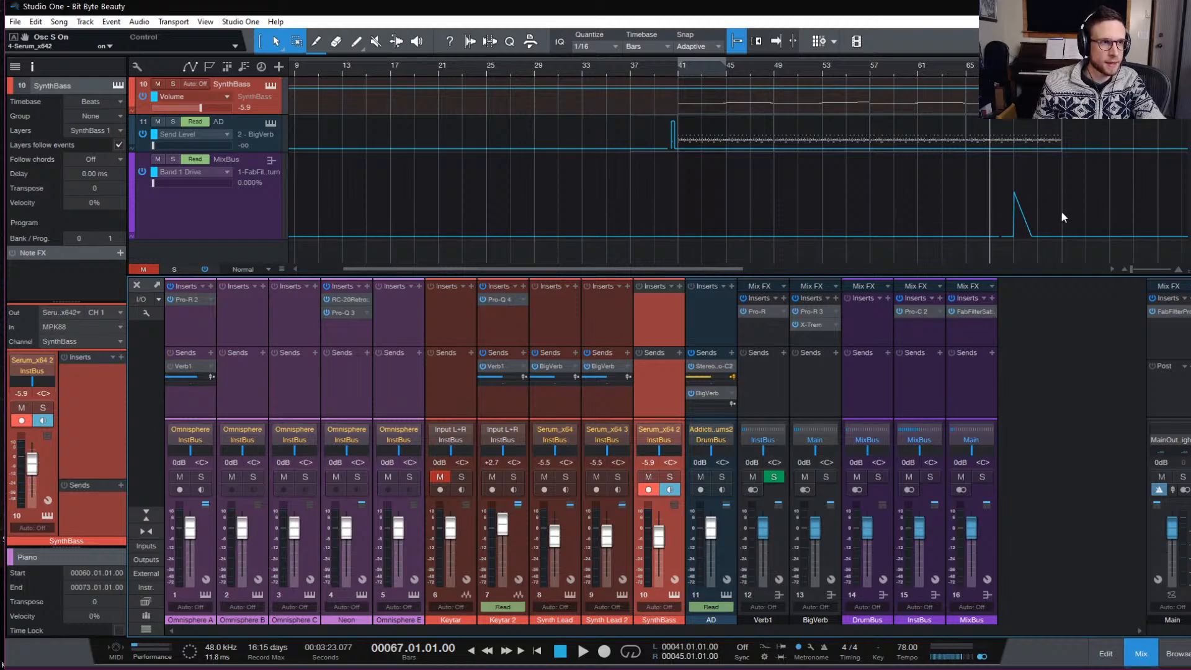
Add SynthBass volume automation points at 68.4, 69 and 69.3, and raise the one at bar 69 to 0 dB.
{"action": "scroll", "coordinate": [1061, 214], "scroll_direction": "up", "scroll_amount": 3}
{"action": "key", "text": "e"}
{"action": "key", "text": "e"}
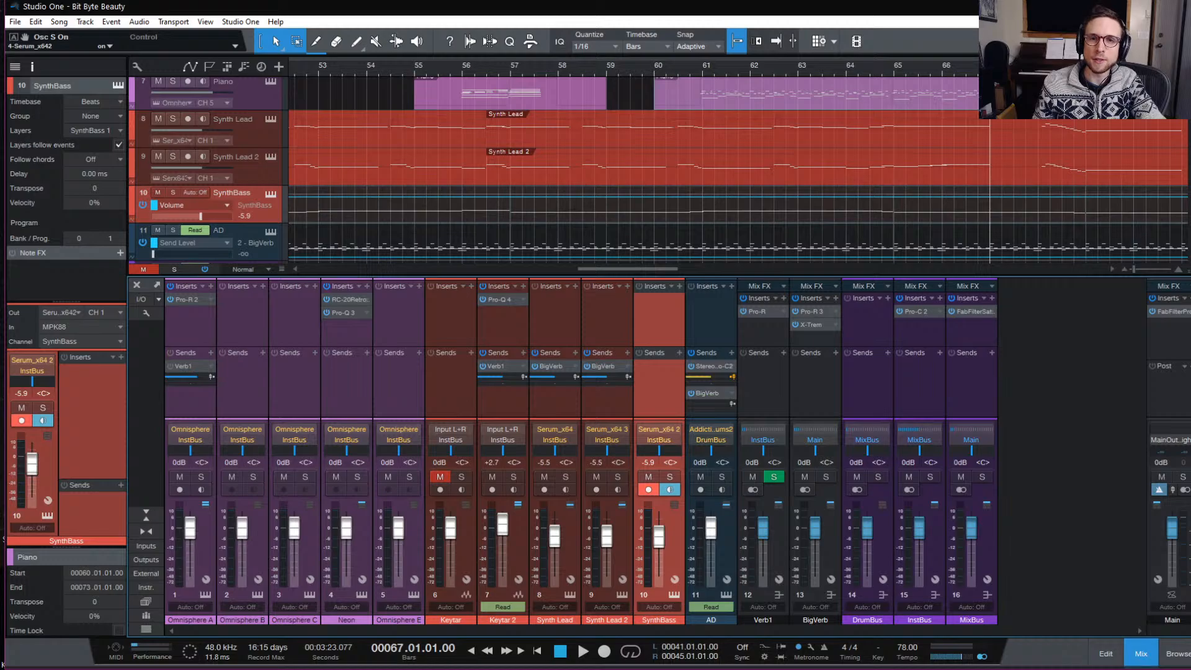
{"action": "left_click", "coordinate": [1085, 65]}
{"action": "key", "text": "e"}
{"action": "key", "text": "e"}
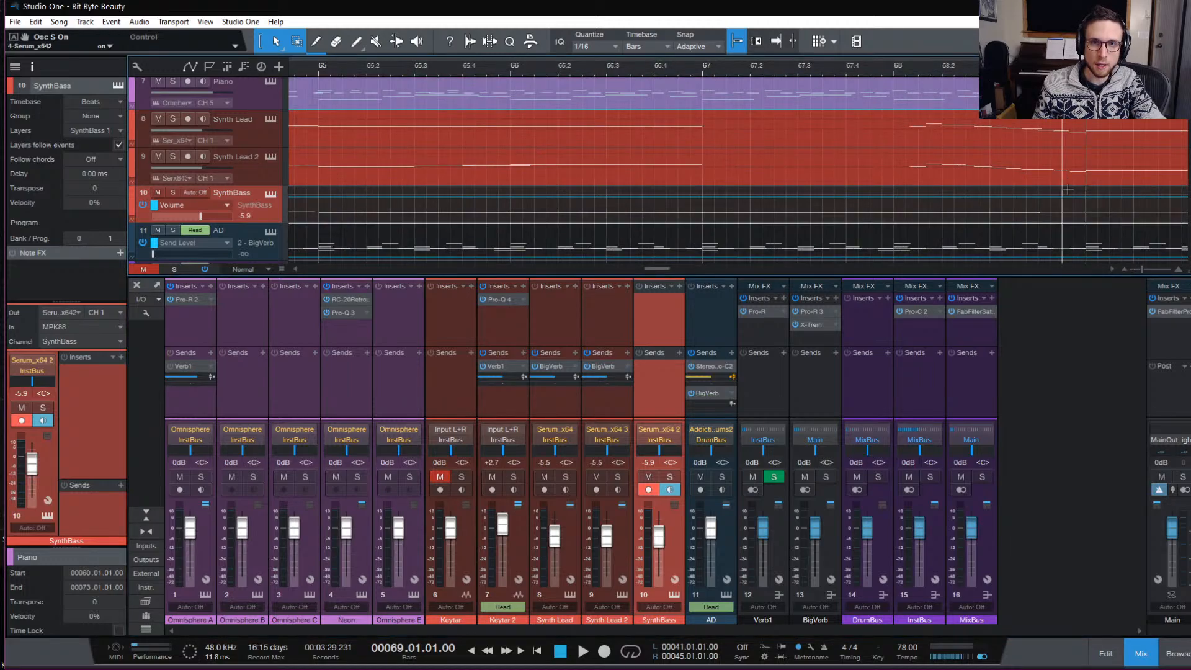
{"action": "scroll", "coordinate": [1054, 189], "scroll_direction": "right", "scroll_amount": 3}
{"action": "left_click", "coordinate": [840, 197]}
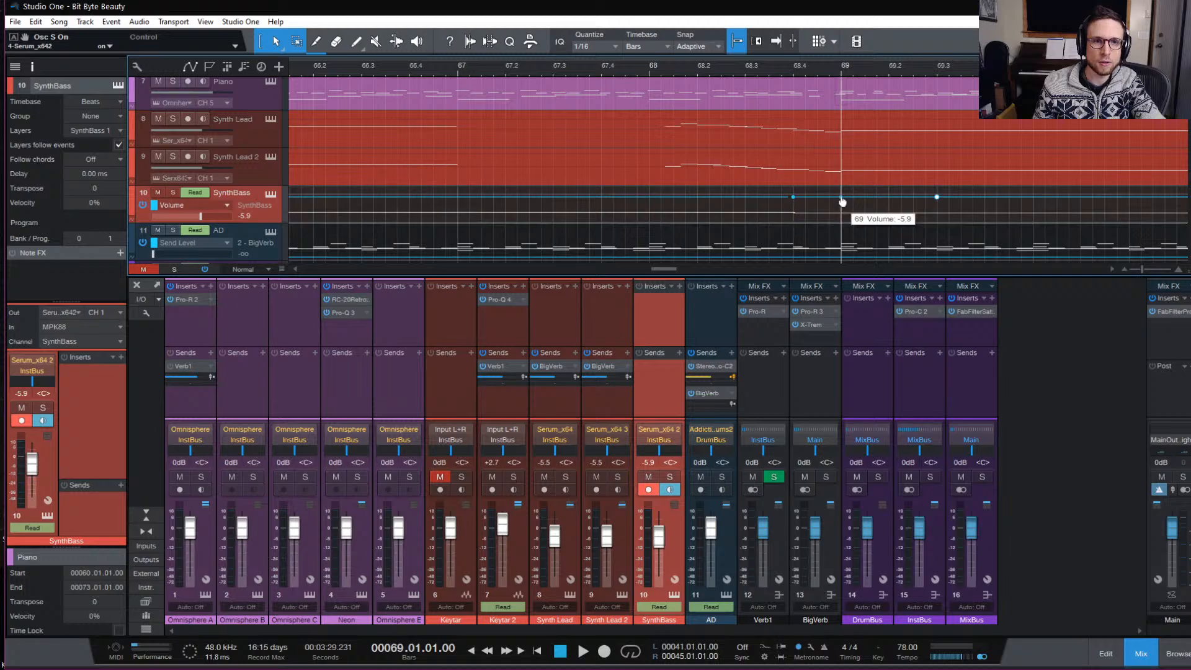
{"action": "left_click_drag", "start_coordinate": [842, 202], "coordinate": [840, 193]}
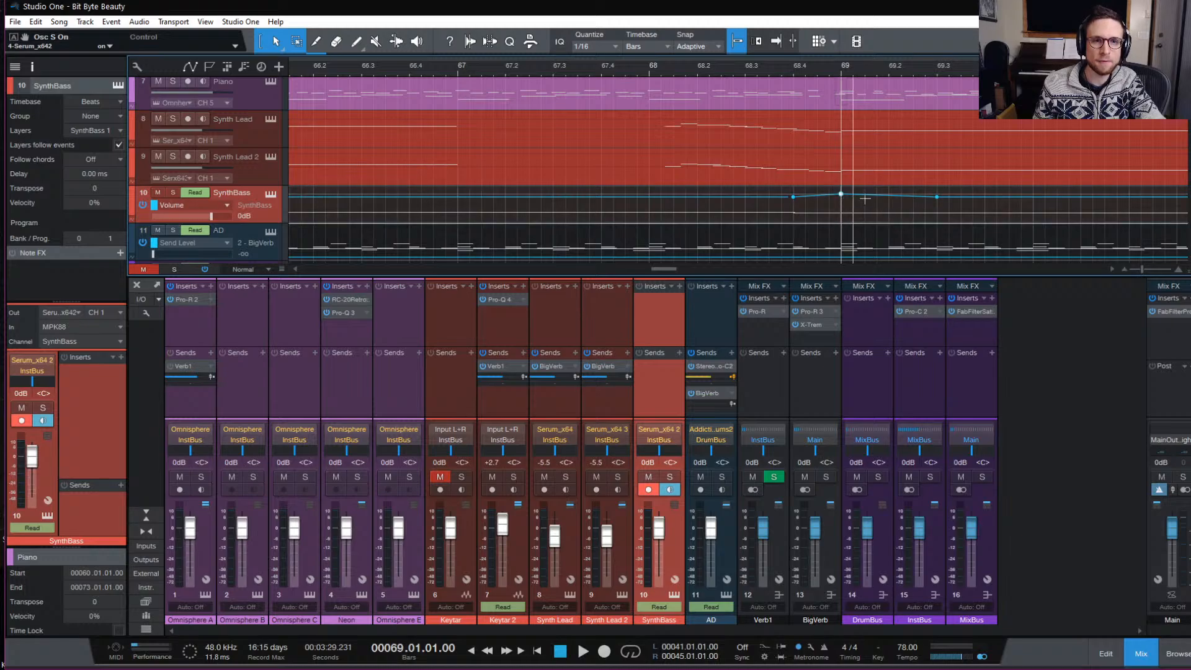
Place the playhead at 68.3 and open the effects page of the SynthBass channel's Serum instrument.
{"action": "left_click", "coordinate": [771, 72]}
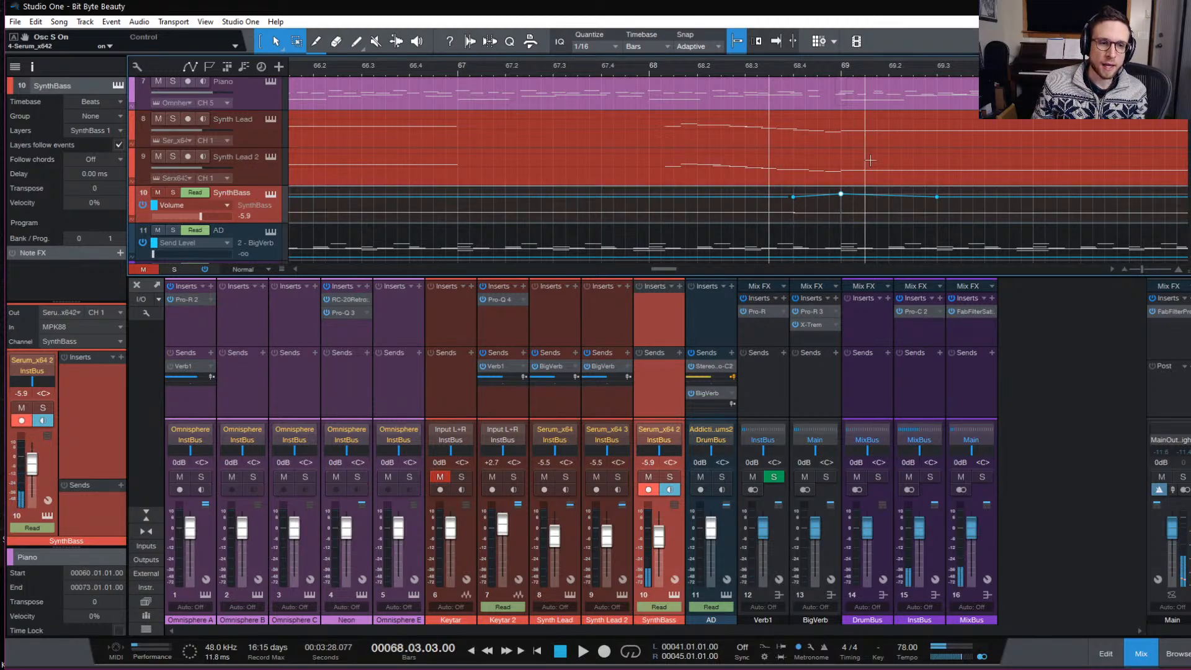
{"action": "left_click", "coordinate": [673, 594]}
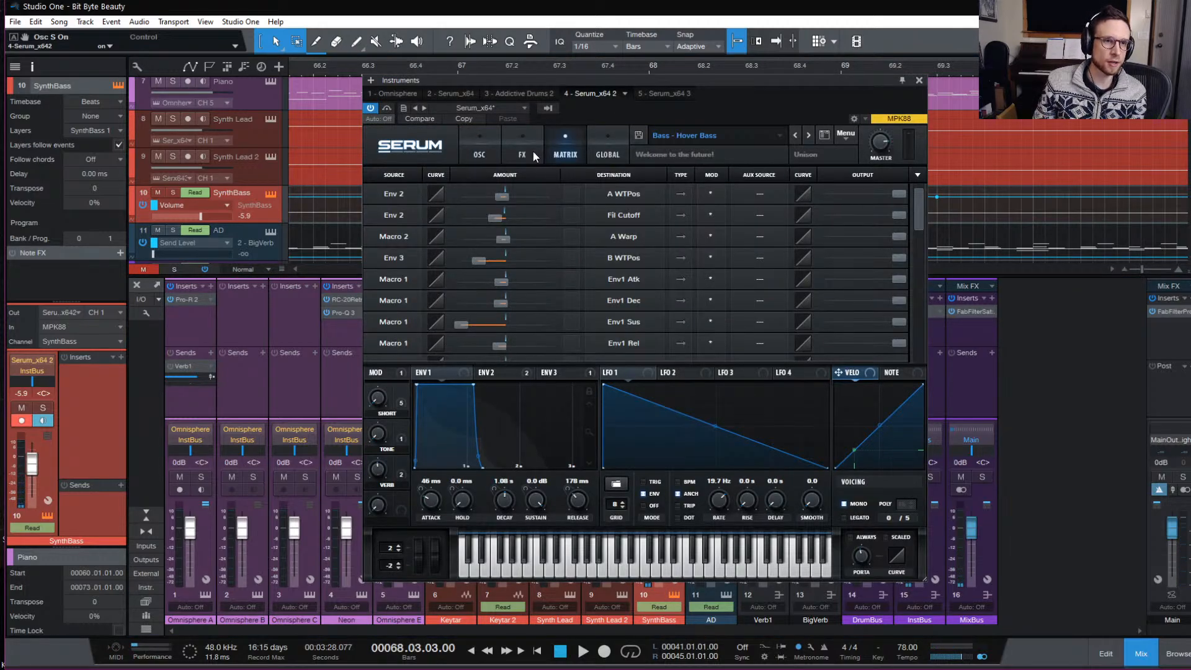
{"action": "left_click", "coordinate": [525, 153]}
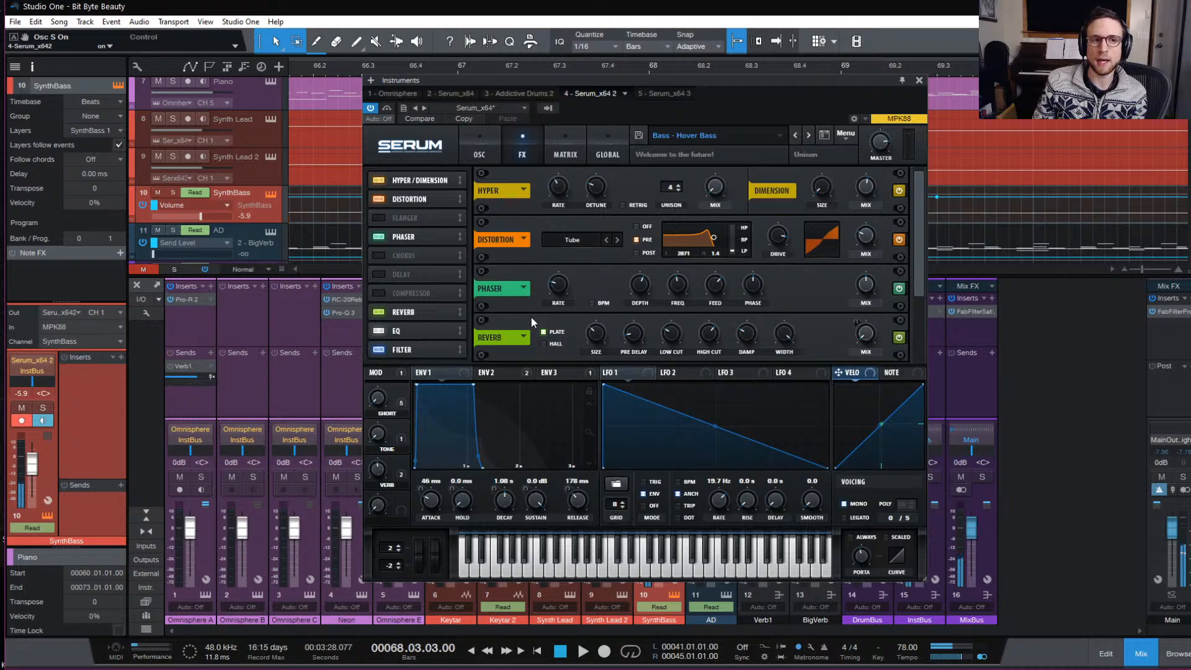
Return Serum to its oscillator page and close it, then inspect the Pro-R reverb on the Verb1 channel.
{"action": "left_click", "coordinate": [479, 127]}
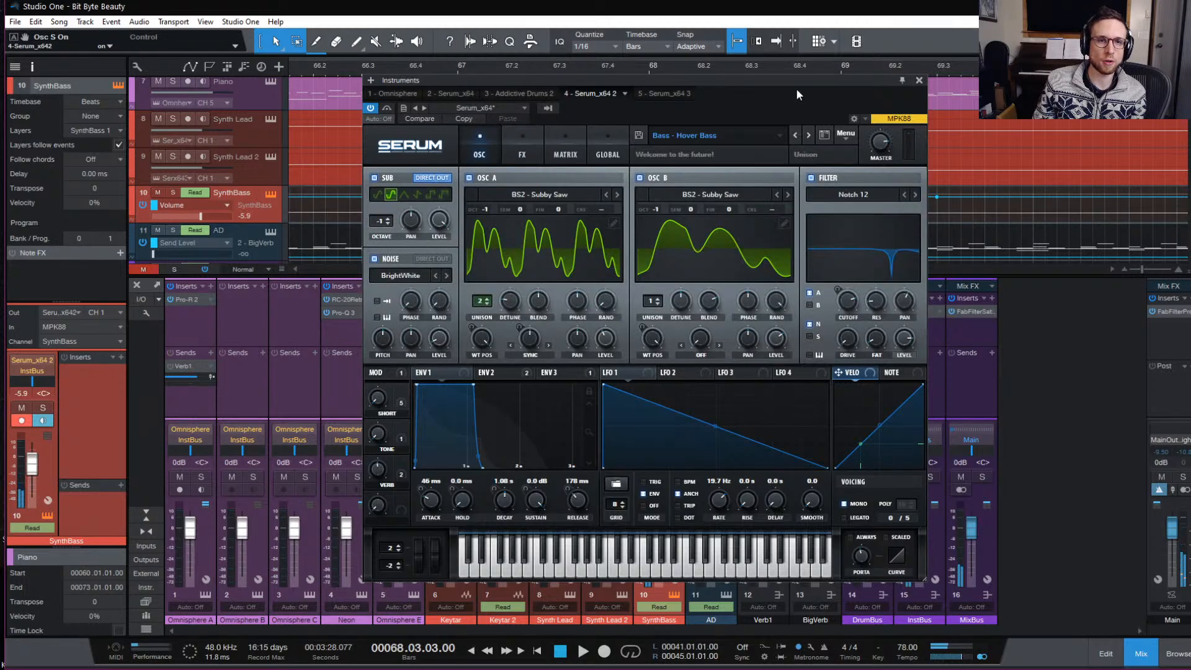
{"action": "left_click", "coordinate": [919, 80]}
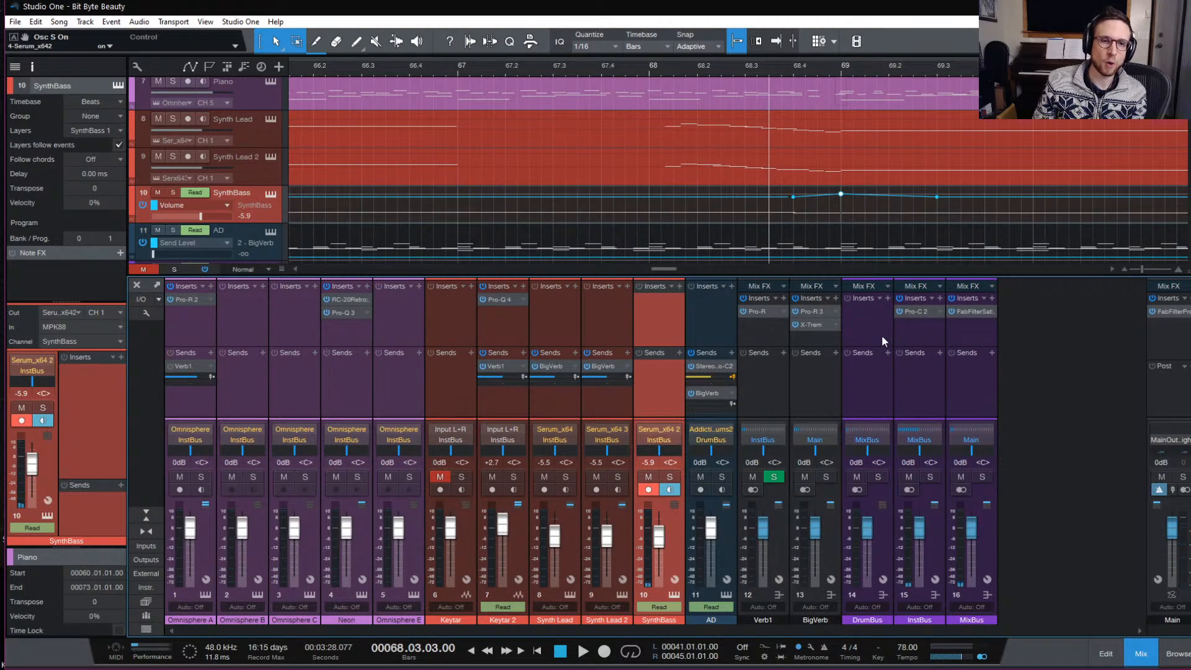
{"action": "left_click", "coordinate": [761, 311]}
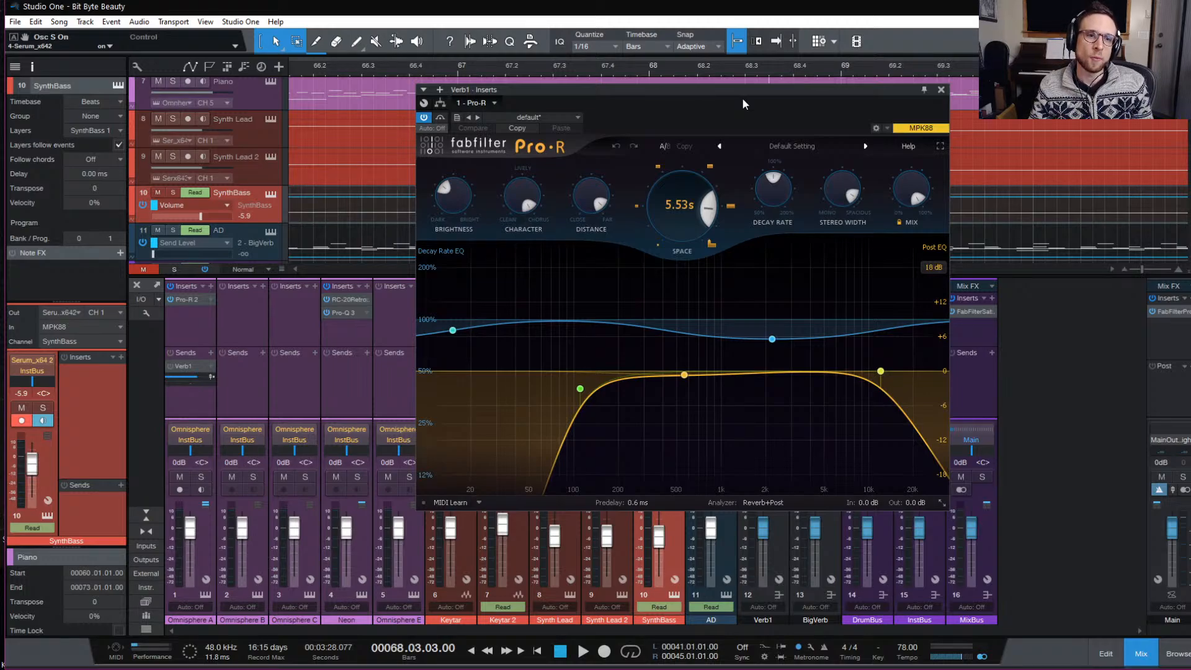
{"action": "left_click", "coordinate": [941, 90]}
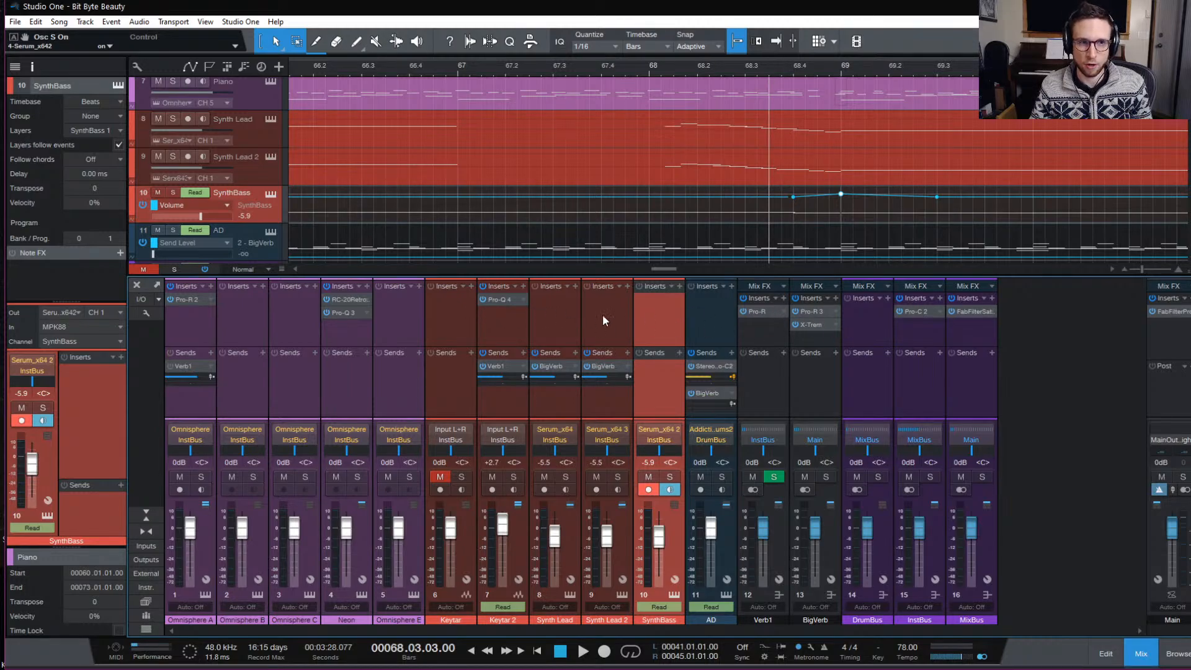
Open the MixBus channel's FabFilter Saturn, try splitting it into three bands, and remove the added bands.
{"action": "left_click", "coordinate": [973, 311]}
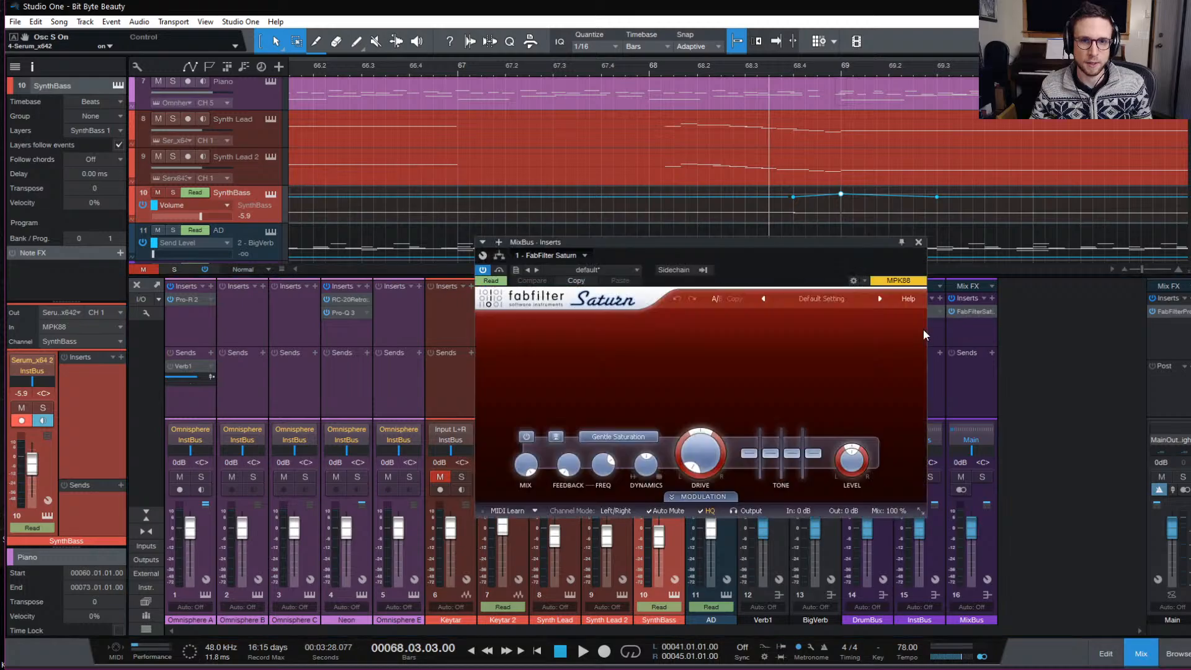
{"action": "left_click_drag", "start_coordinate": [715, 247], "coordinate": [754, 171]}
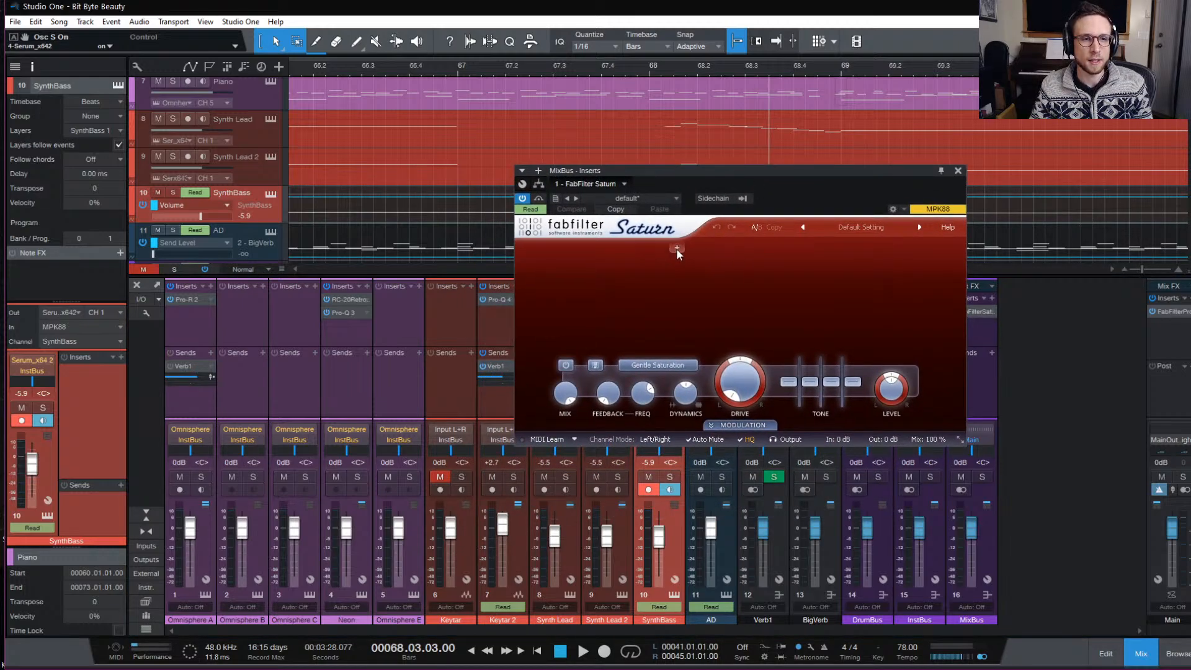
{"action": "left_click", "coordinate": [675, 248]}
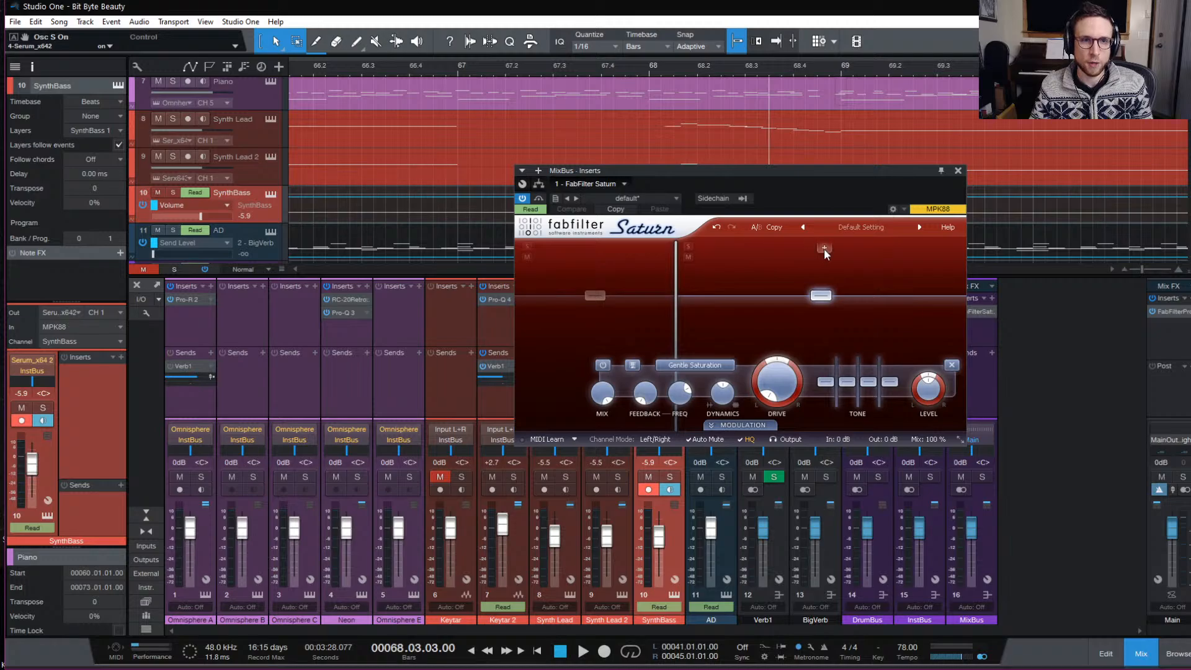
{"action": "left_click", "coordinate": [823, 249]}
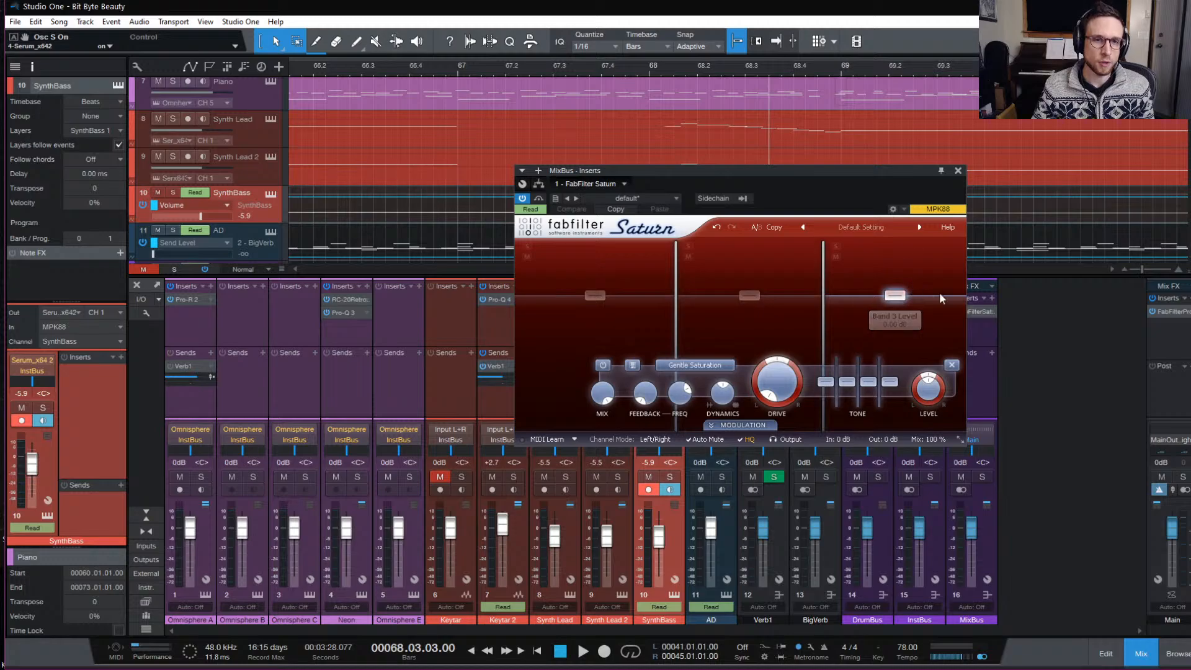
{"action": "left_click", "coordinate": [951, 364]}
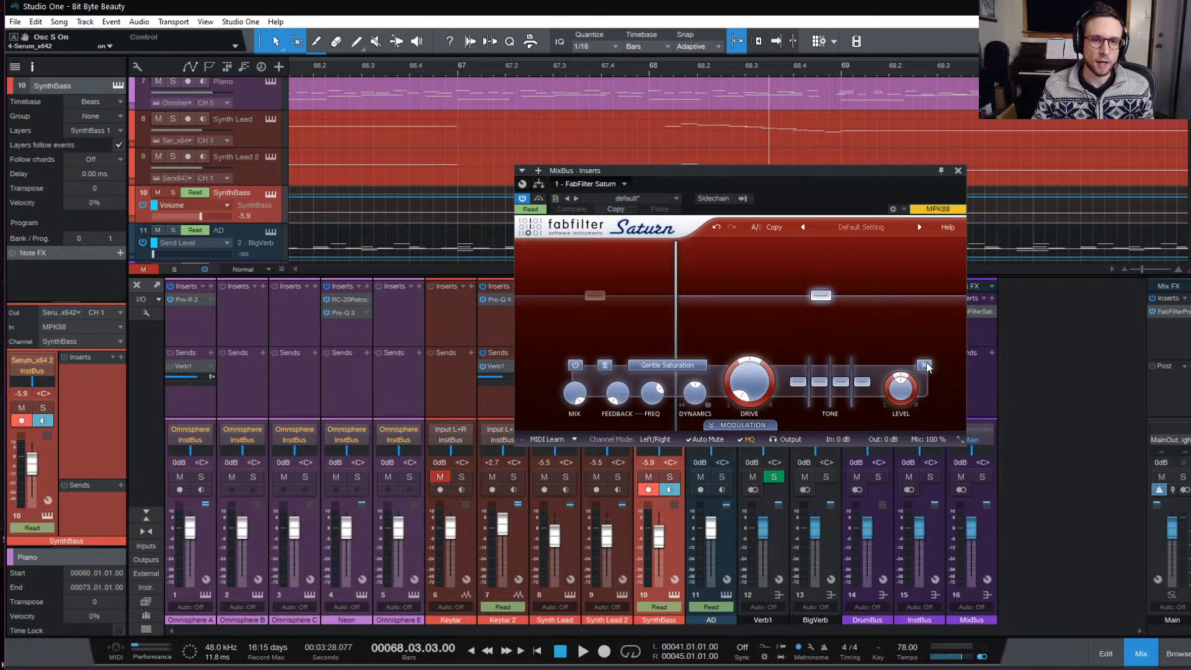
{"action": "left_click", "coordinate": [924, 365]}
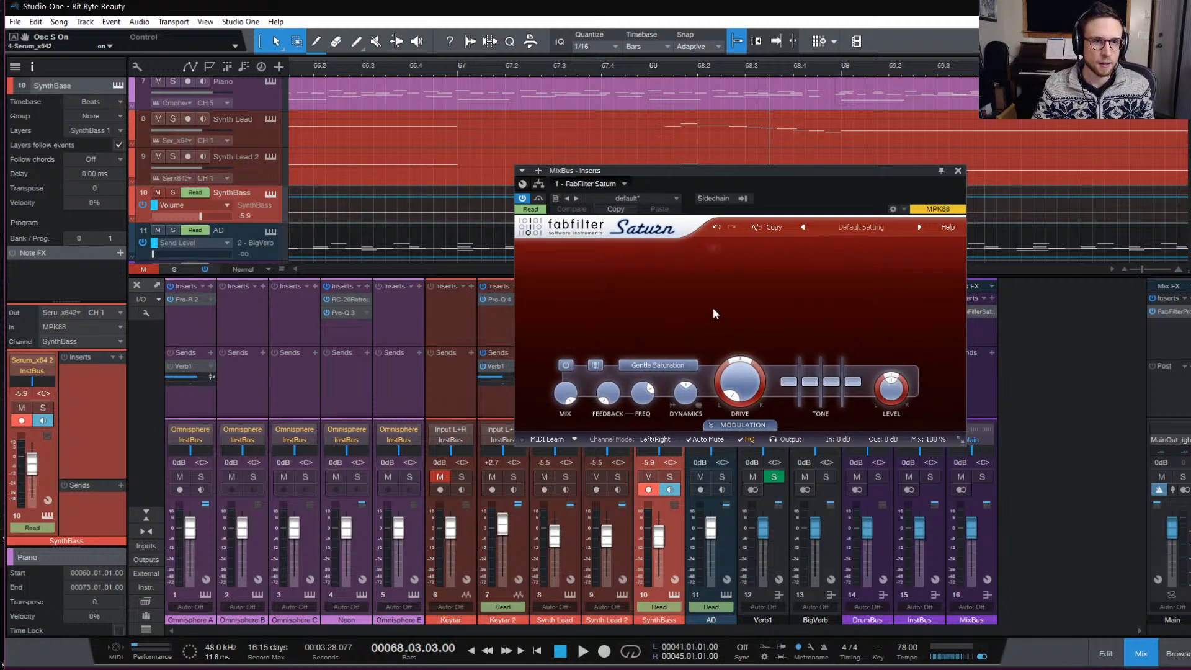
{"action": "left_click", "coordinate": [957, 171]}
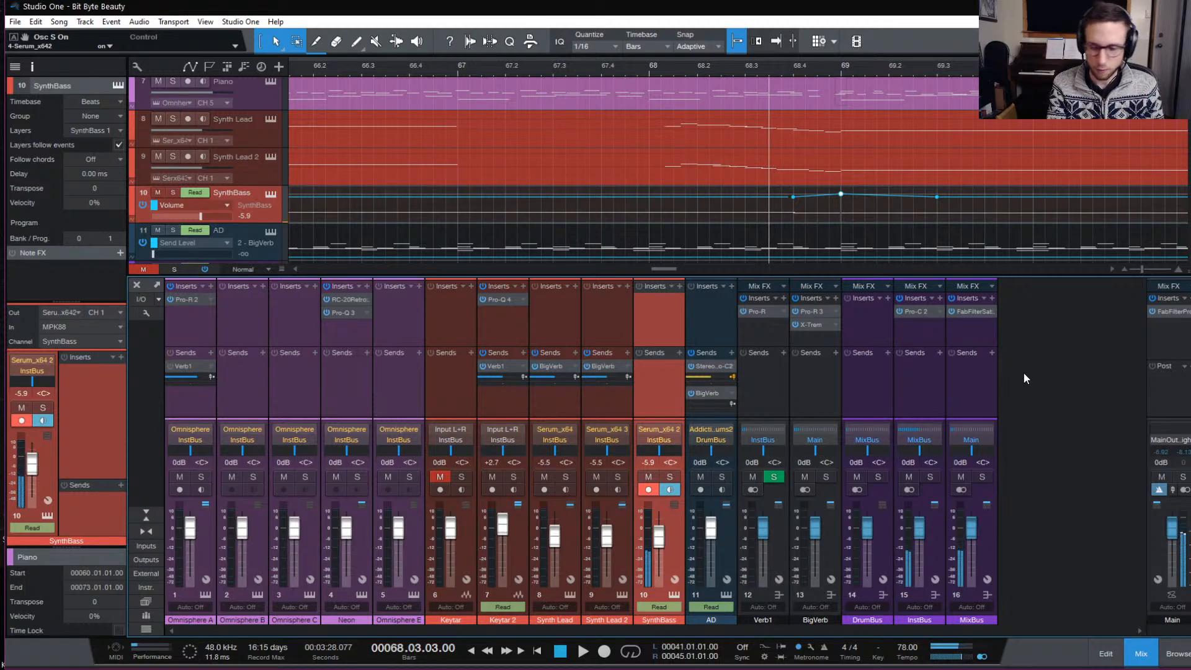
Select the Piano track and hide the mixer to show the full arrangement.
{"action": "scroll", "coordinate": [235, 154], "scroll_direction": "up", "scroll_amount": 4}
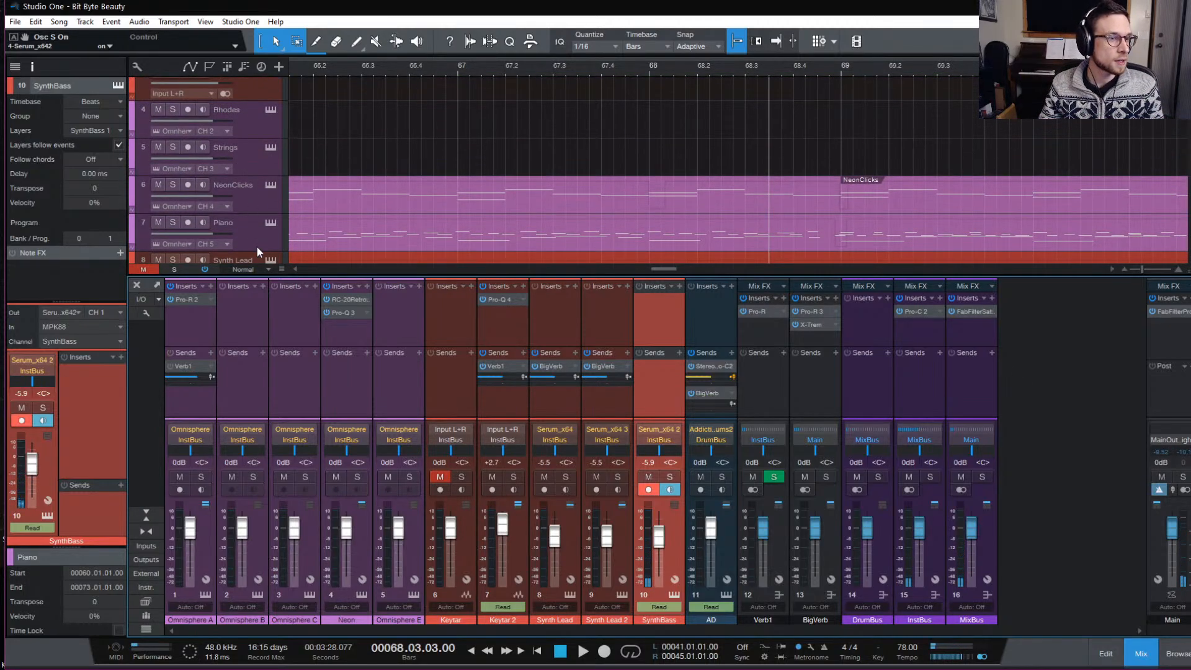
{"action": "left_click", "coordinate": [255, 231]}
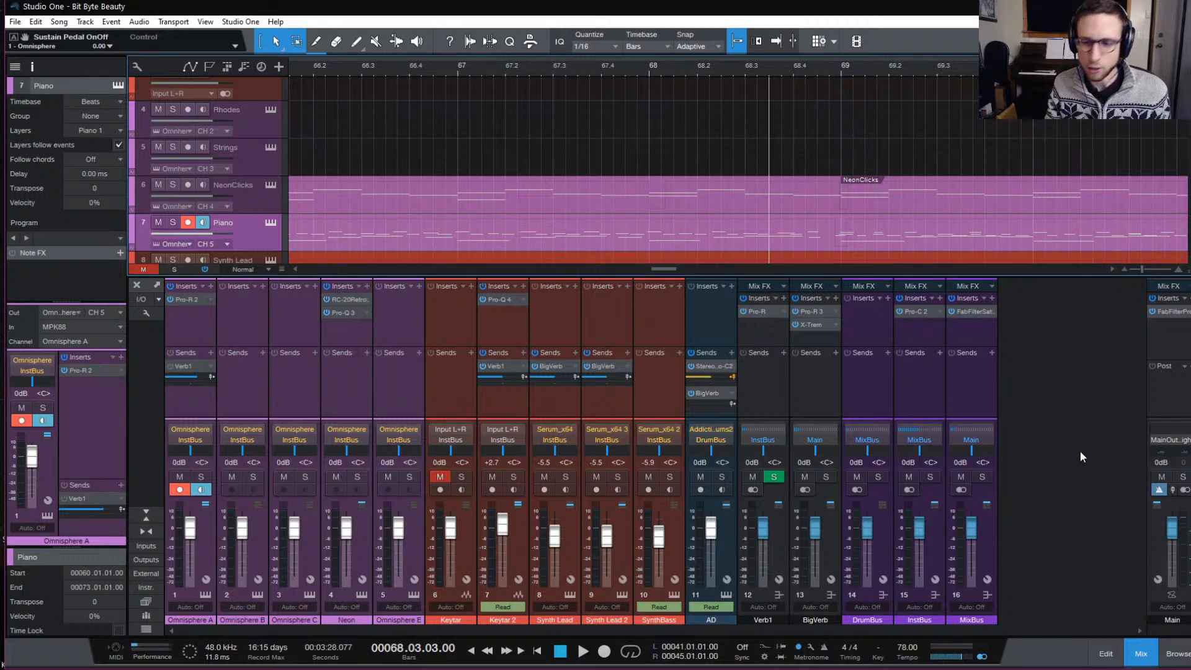
{"action": "left_click", "coordinate": [1137, 654]}
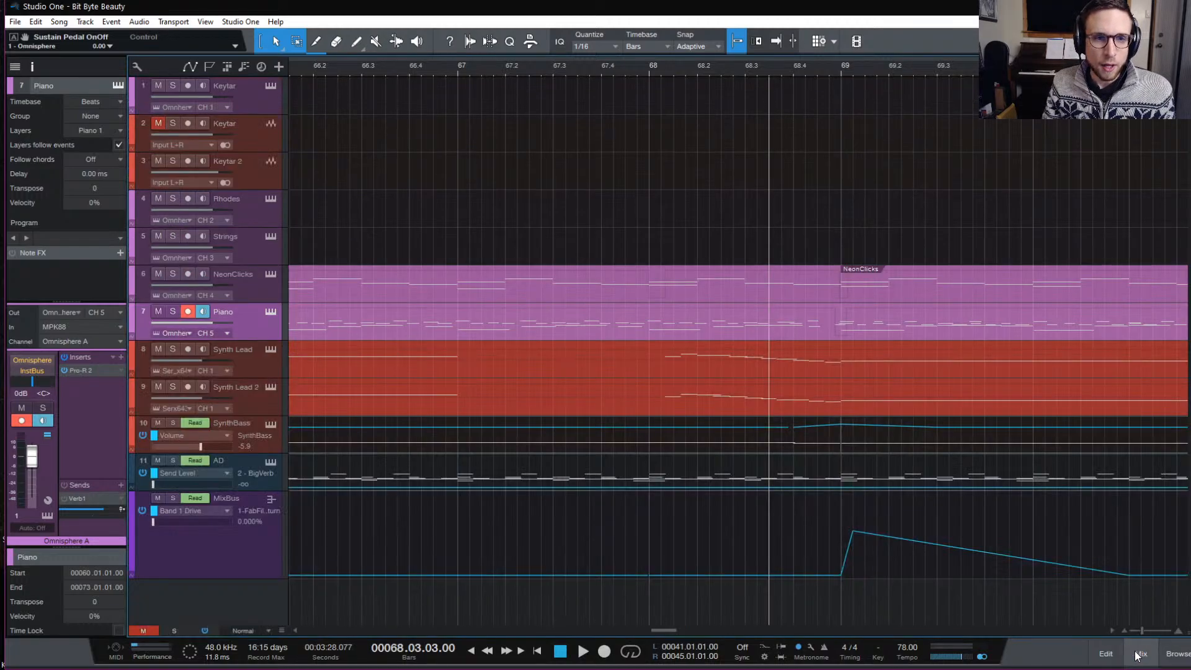
Play back the passage around bar 69 from 68.3 and return the playhead to bar 68.
{"action": "key", "text": "w"}
{"action": "key", "text": "w"}
{"action": "key", "text": "w"}
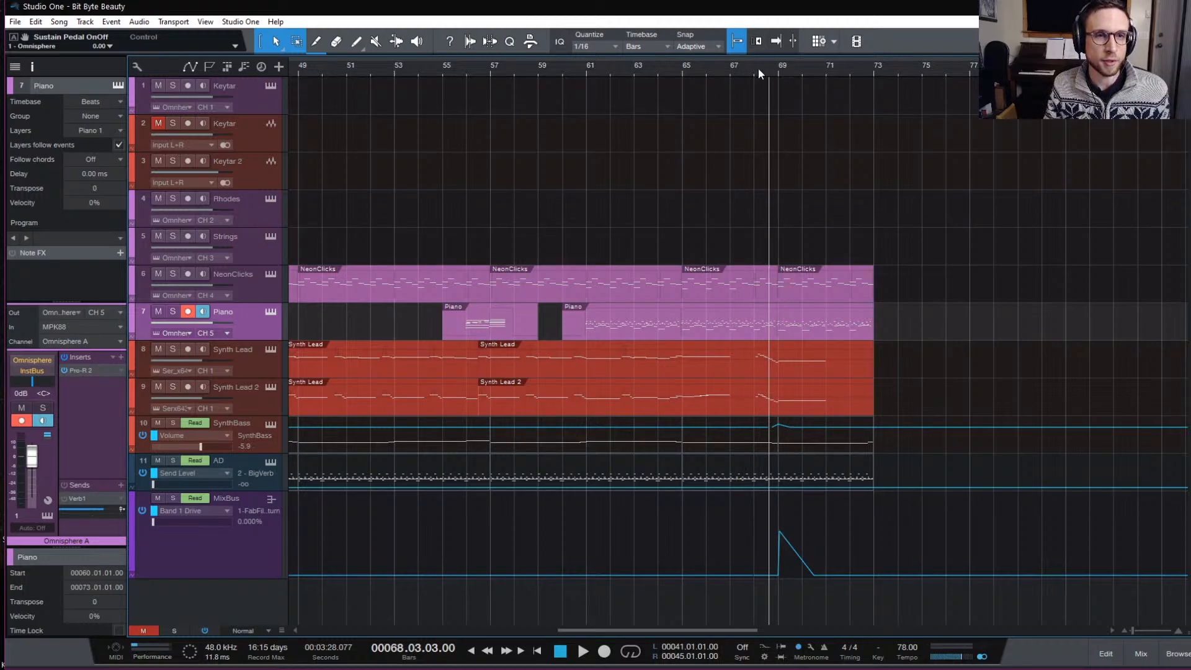
{"action": "key", "text": "space"}
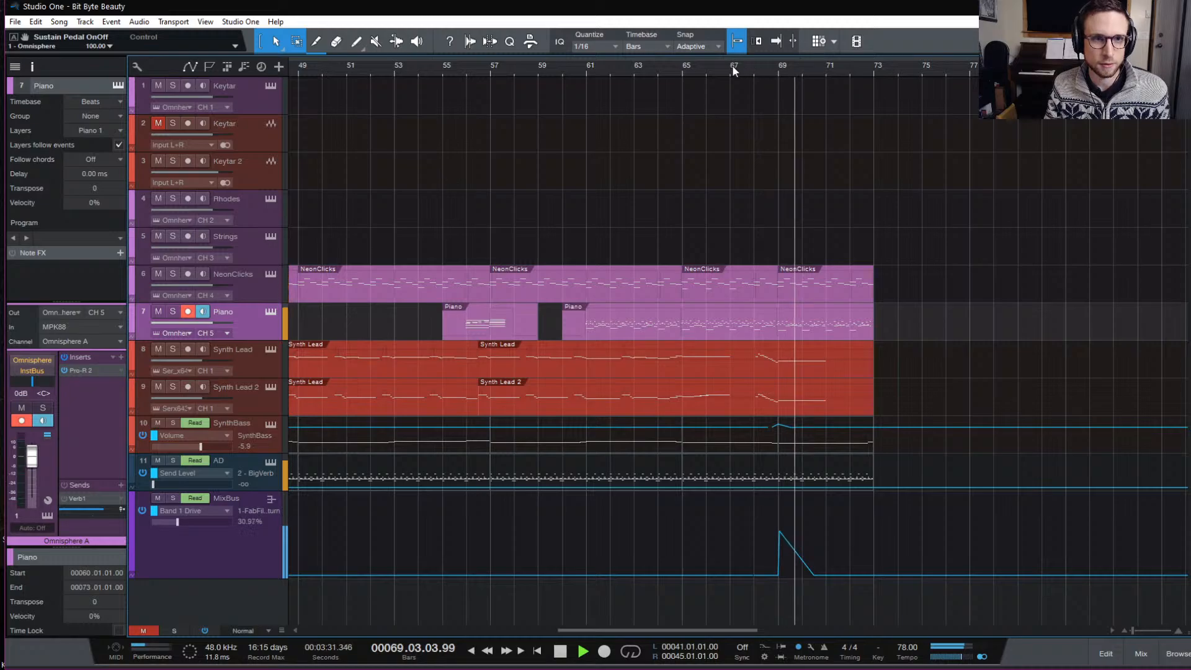
{"action": "key", "text": "space"}
{"action": "left_click", "coordinate": [754, 71]}
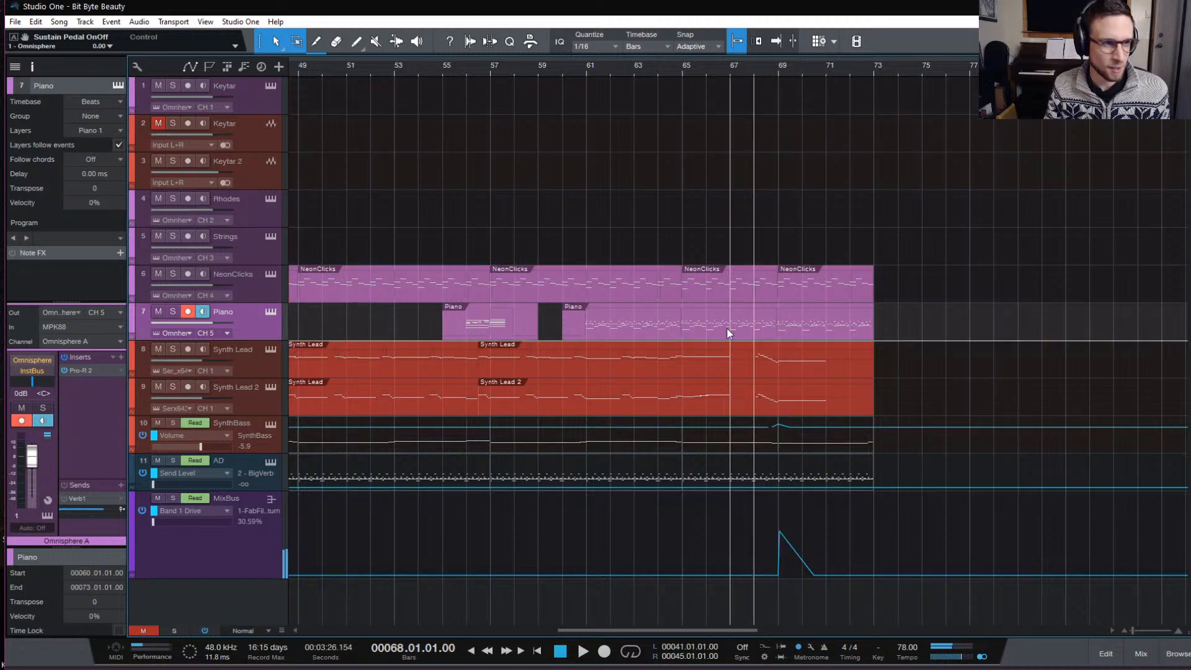
Compare the passage from bar 67 with the SynthBass volume automation bypassed and reactivated.
{"action": "left_click", "coordinate": [681, 69]}
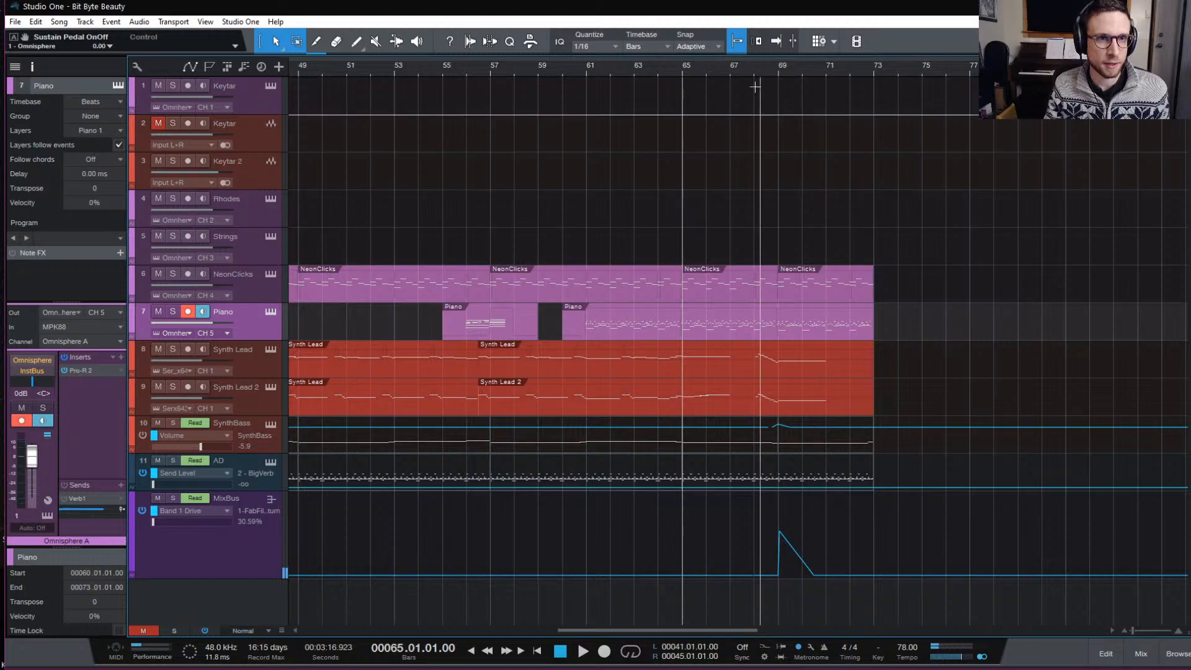
{"action": "left_click", "coordinate": [729, 72]}
{"action": "key", "text": "space"}
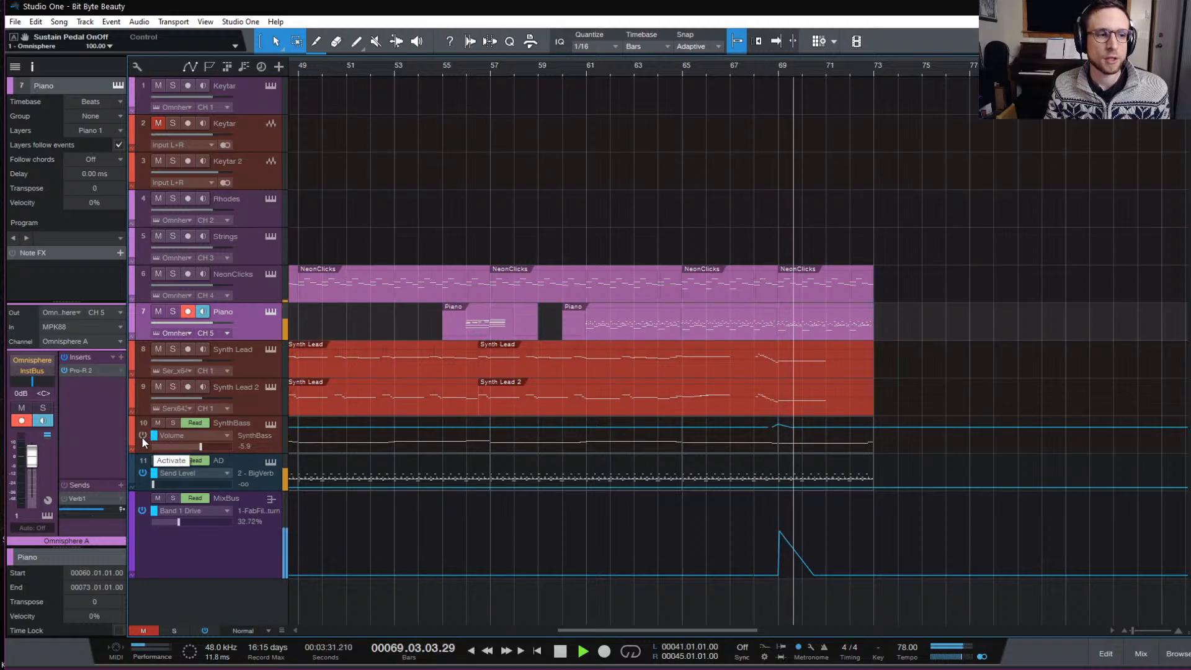
{"action": "left_click", "coordinate": [732, 67]}
{"action": "key", "text": "space"}
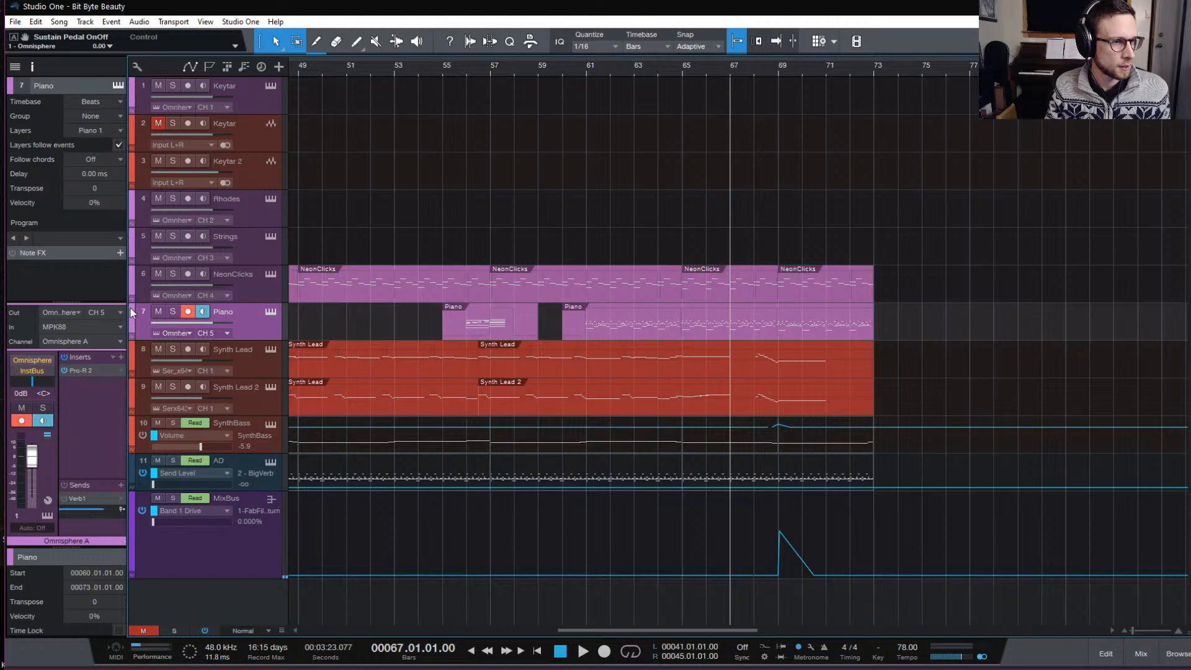
{"action": "left_click", "coordinate": [144, 434]}
{"action": "key", "text": "space"}
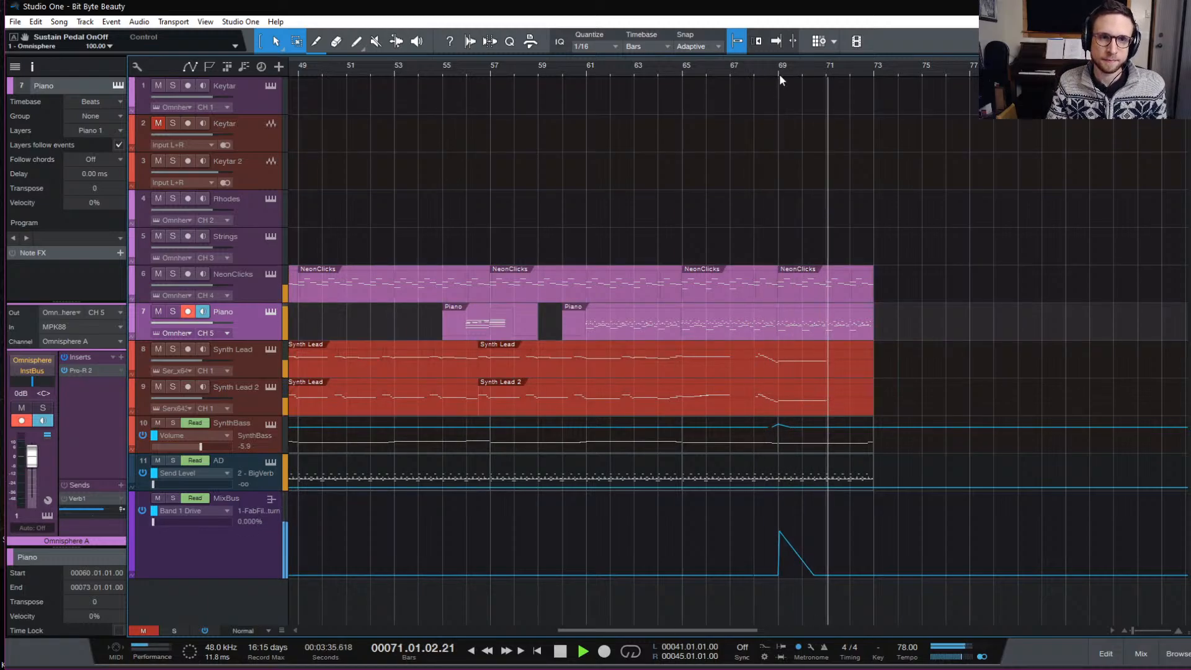
{"action": "key", "text": "space"}
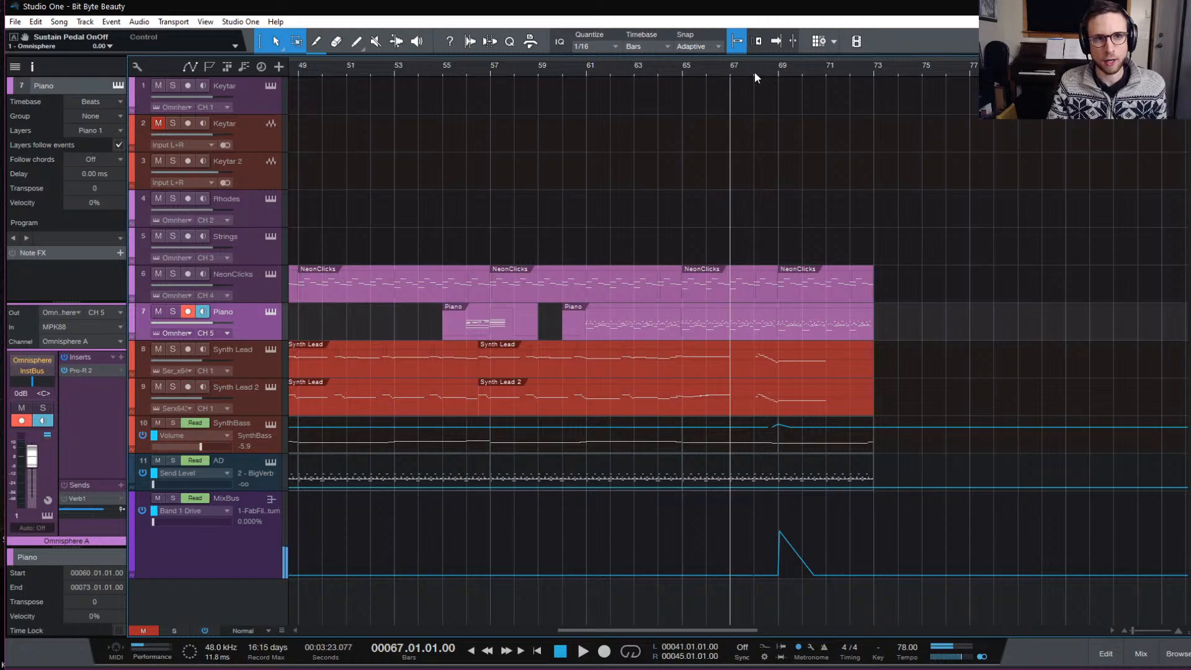
Listen to the passage from bar 68 with the SynthBass volume automation active.
{"action": "left_click", "coordinate": [754, 72]}
{"action": "key", "text": "space"}
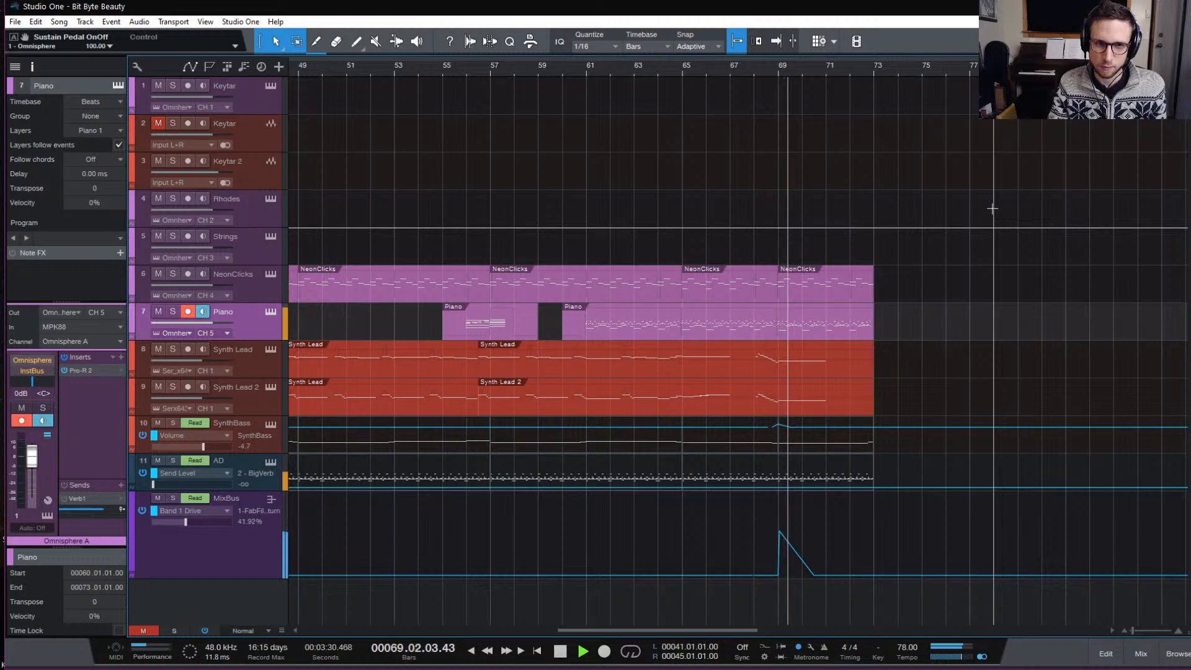
{"action": "key", "text": "space"}
Increase the height of the SynthBass track to enlarge its volume automation around bar 69.
{"action": "key", "text": "e"}
{"action": "key", "text": "e"}
{"action": "key", "text": "e"}
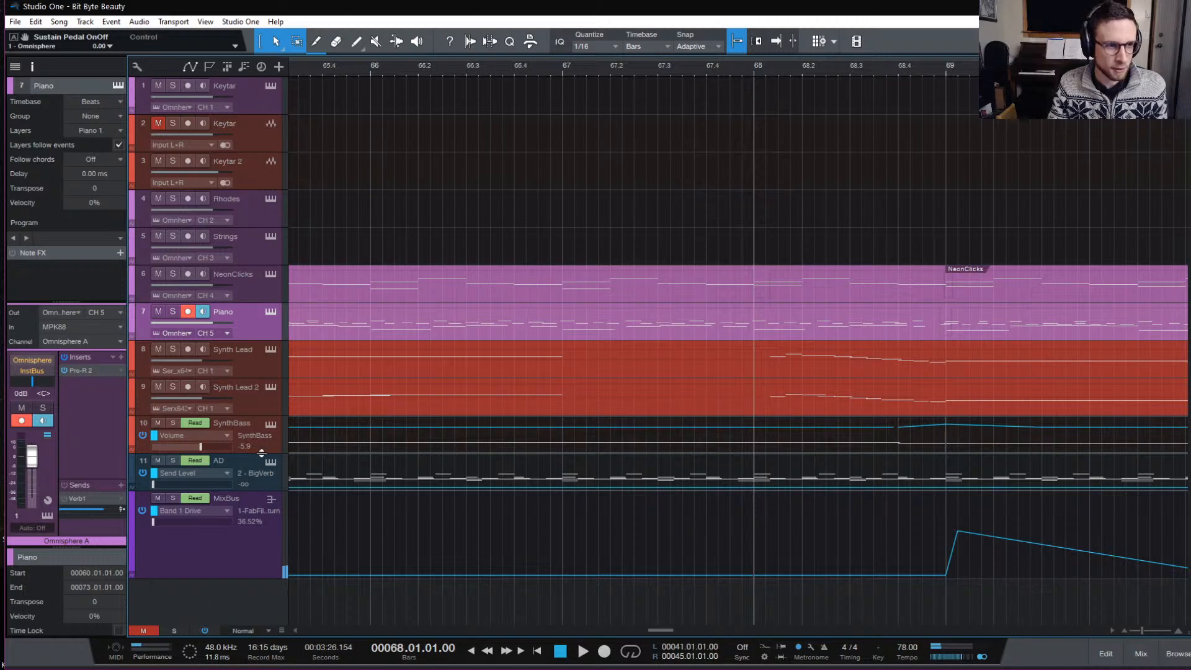
{"action": "left_click_drag", "start_coordinate": [261, 453], "coordinate": [261, 477]}
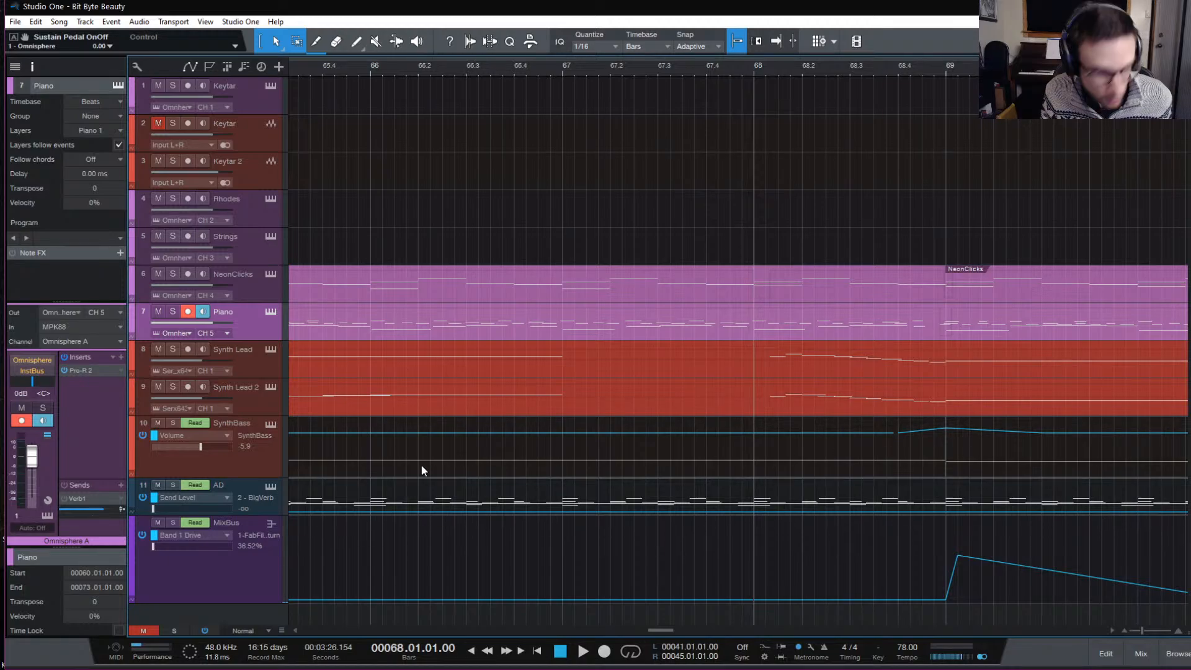
{"action": "left_click_drag", "start_coordinate": [260, 477], "coordinate": [260, 526]}
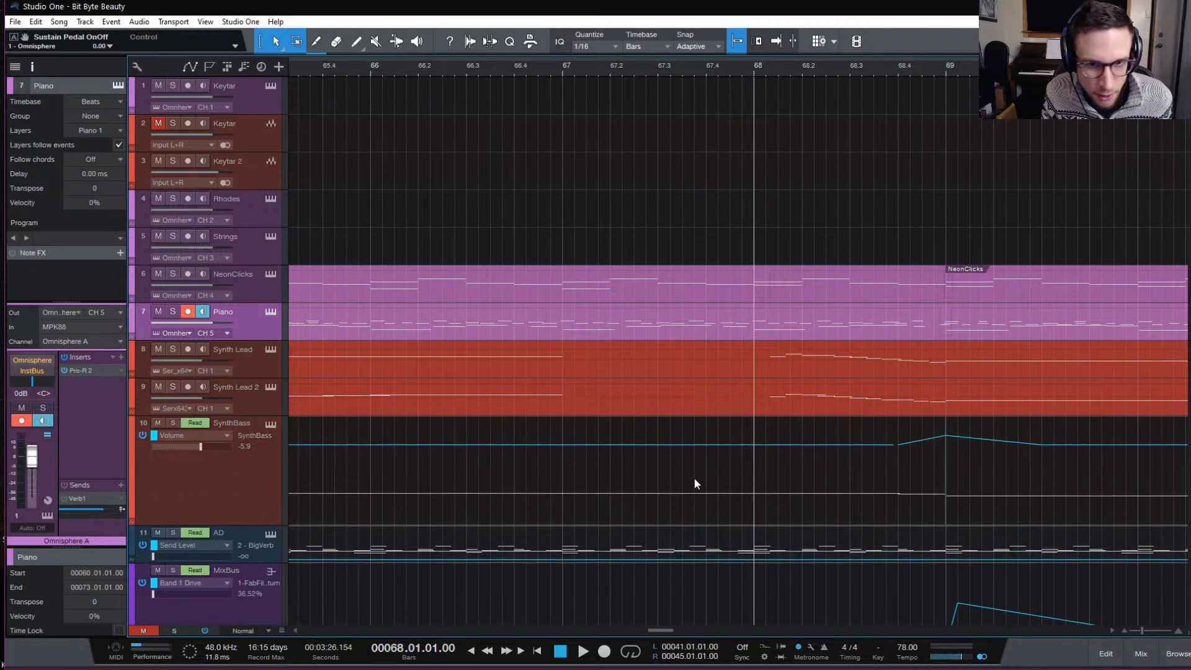
Lower the SynthBass volume automation point at bar 69 and play back the passage from bar 68.
{"action": "left_click", "coordinate": [945, 438]}
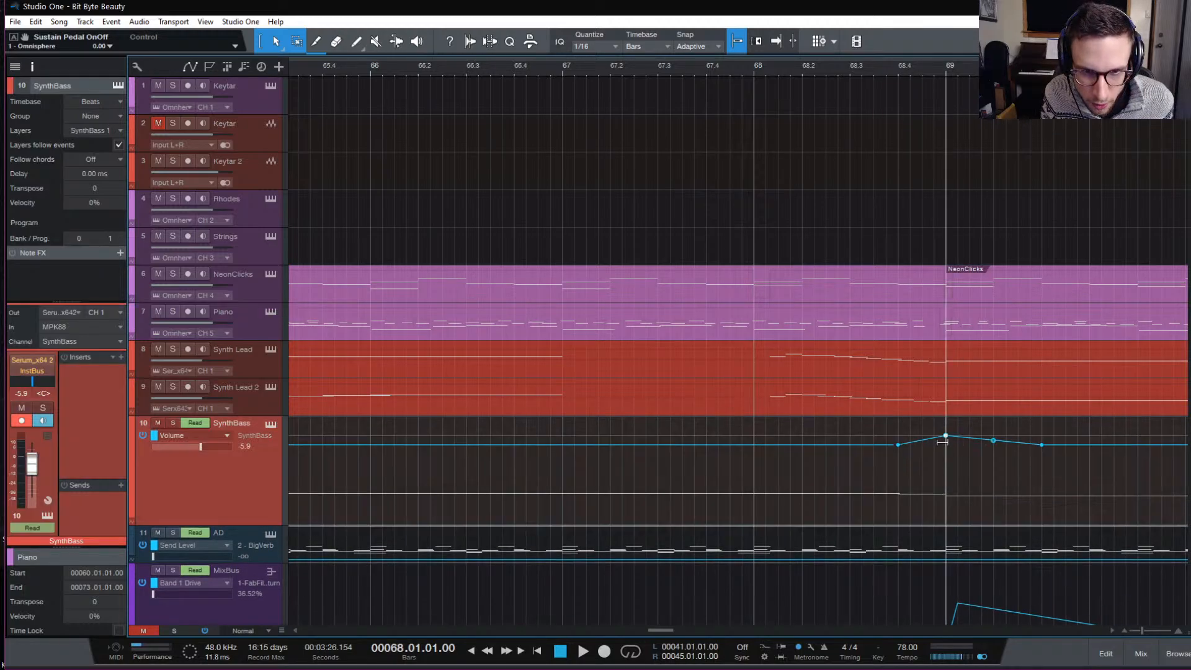
{"action": "left_click_drag", "start_coordinate": [947, 439], "coordinate": [948, 447]}
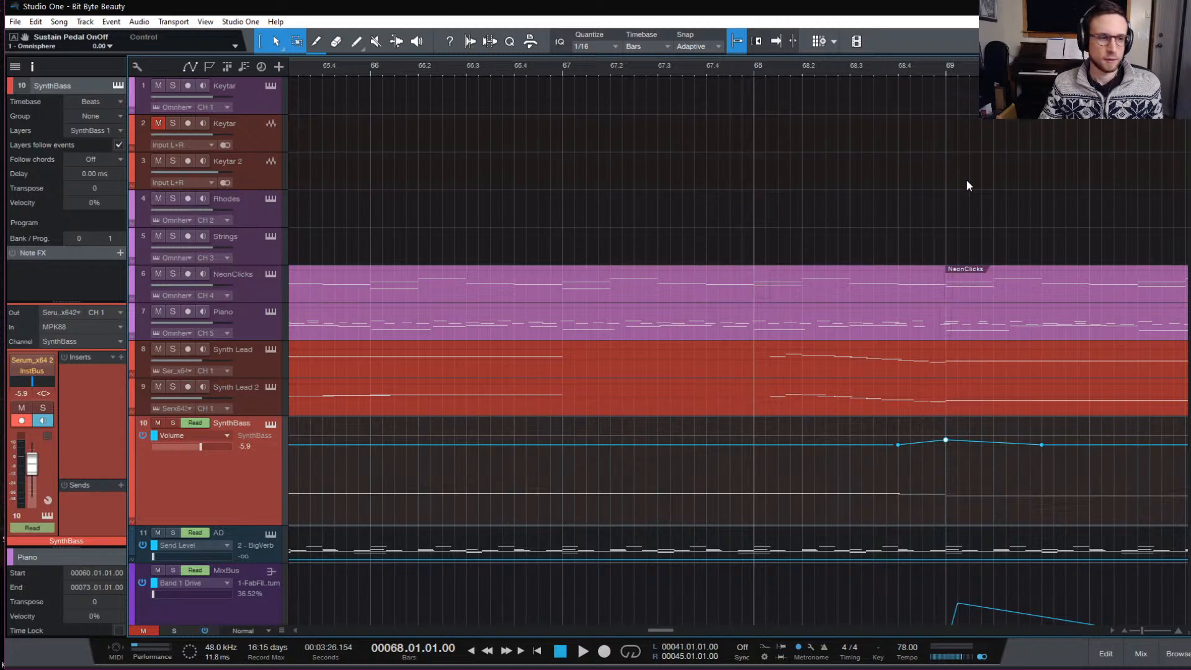
{"action": "key", "text": "space"}
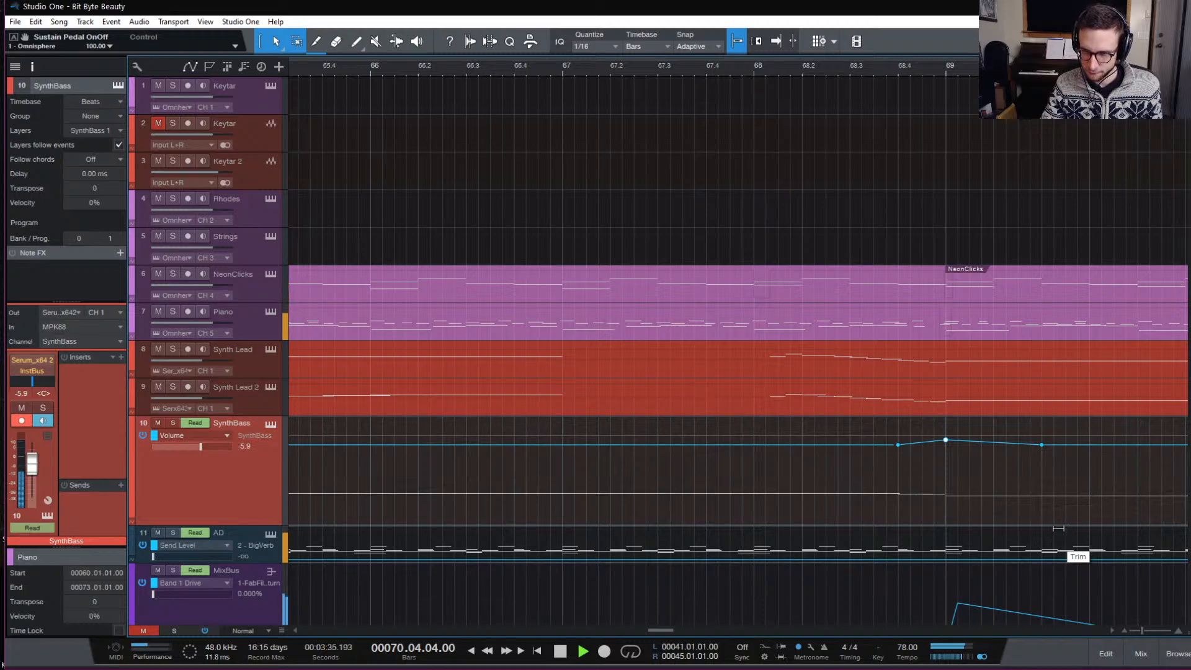
{"action": "key", "text": "space"}
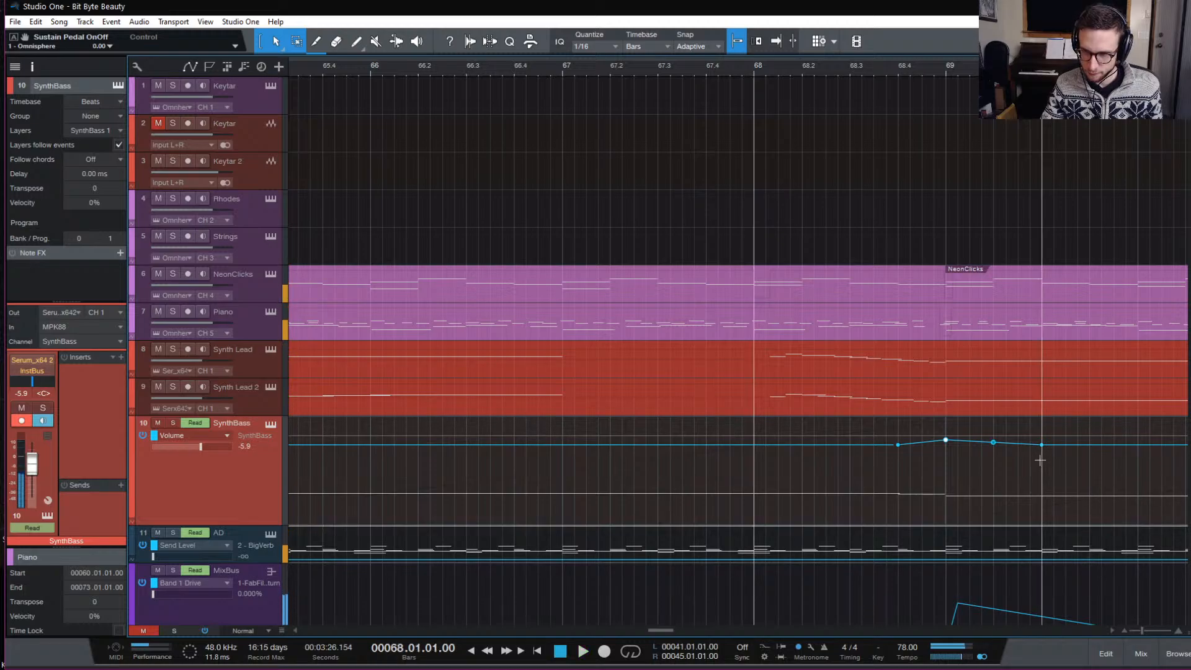
{"action": "scroll", "coordinate": [1019, 505], "scroll_direction": "right", "scroll_amount": 6}
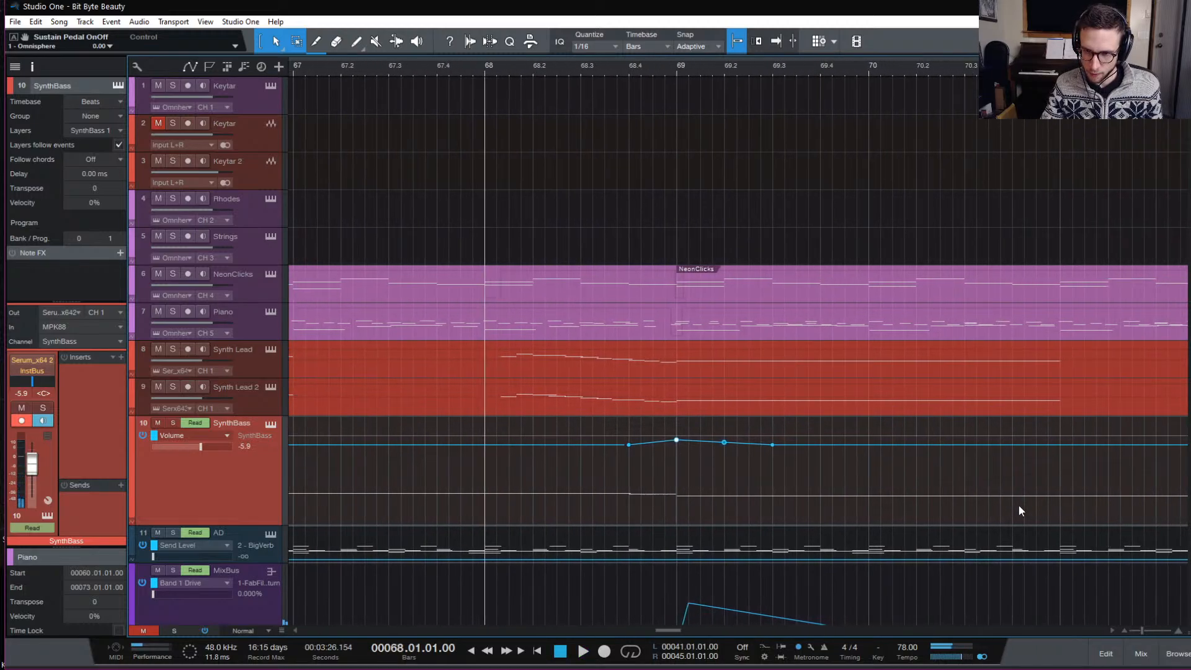
{"action": "scroll", "coordinate": [1018, 505], "scroll_direction": "down", "scroll_amount": 2}
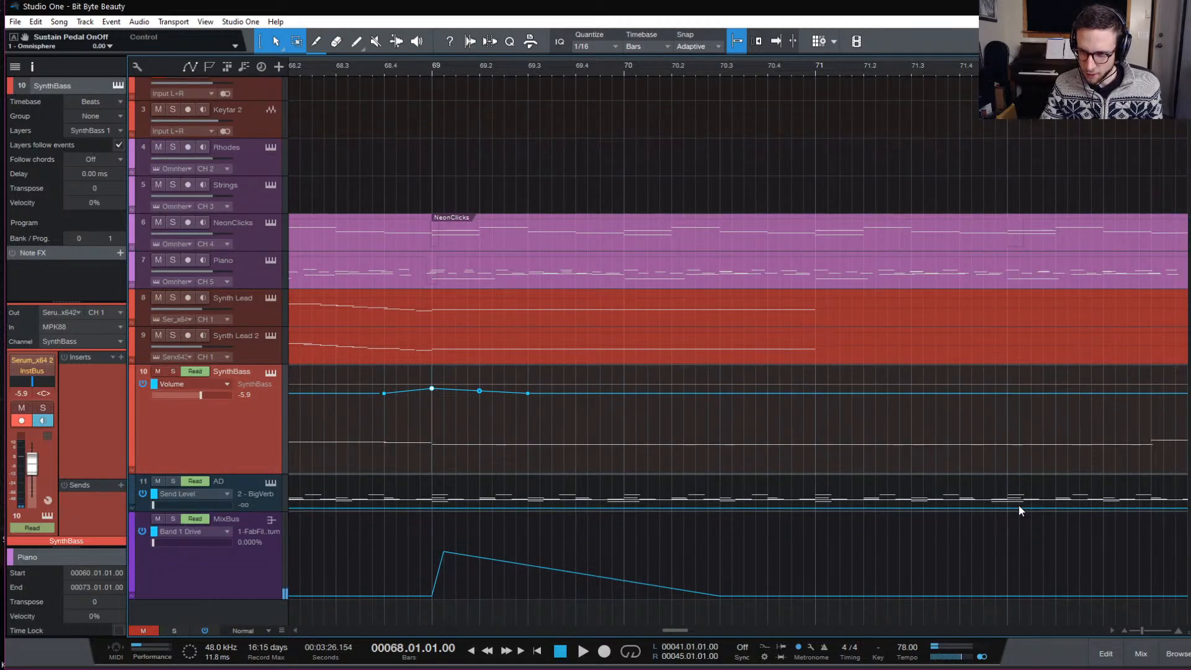
{"action": "scroll", "coordinate": [1018, 505], "scroll_direction": "up", "scroll_amount": 2}
{"action": "scroll", "coordinate": [1018, 504], "scroll_direction": "down", "scroll_amount": 2}
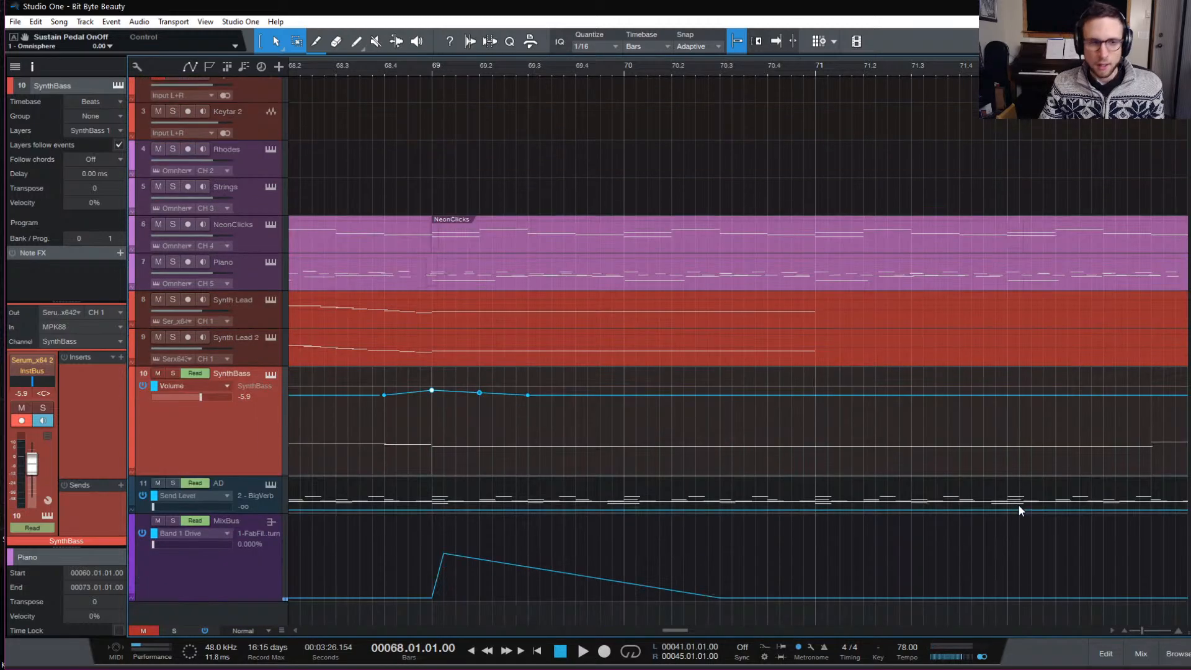
{"action": "scroll", "coordinate": [1001, 567], "scroll_direction": "down", "scroll_amount": 4}
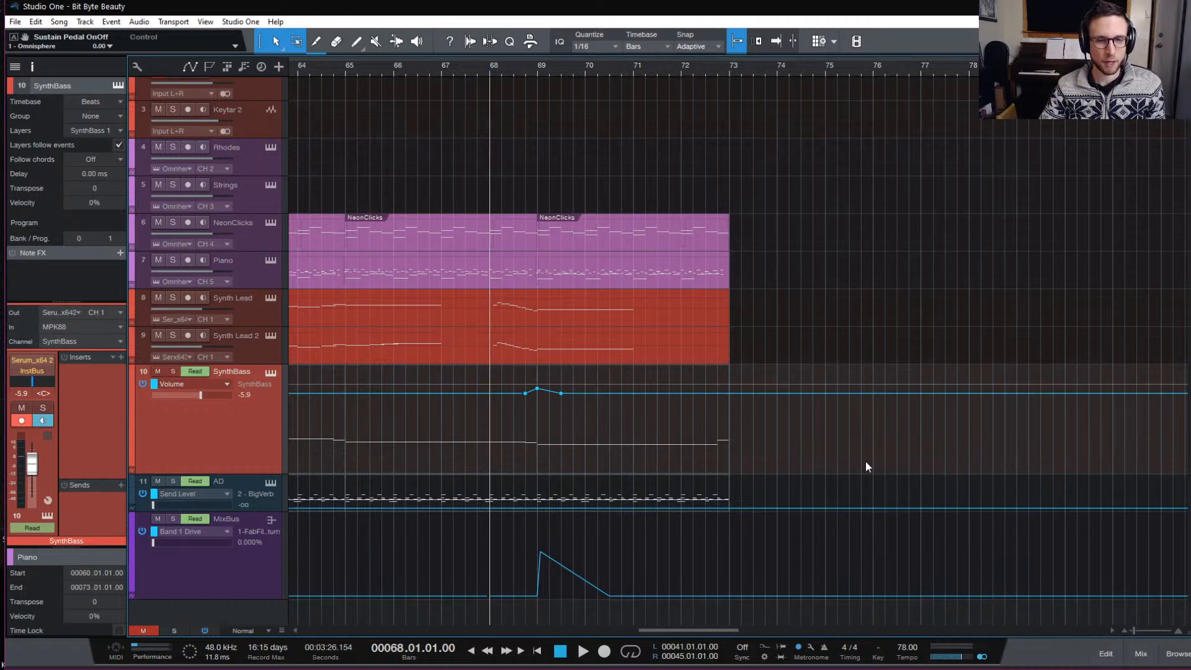
{"action": "key", "text": "w"}
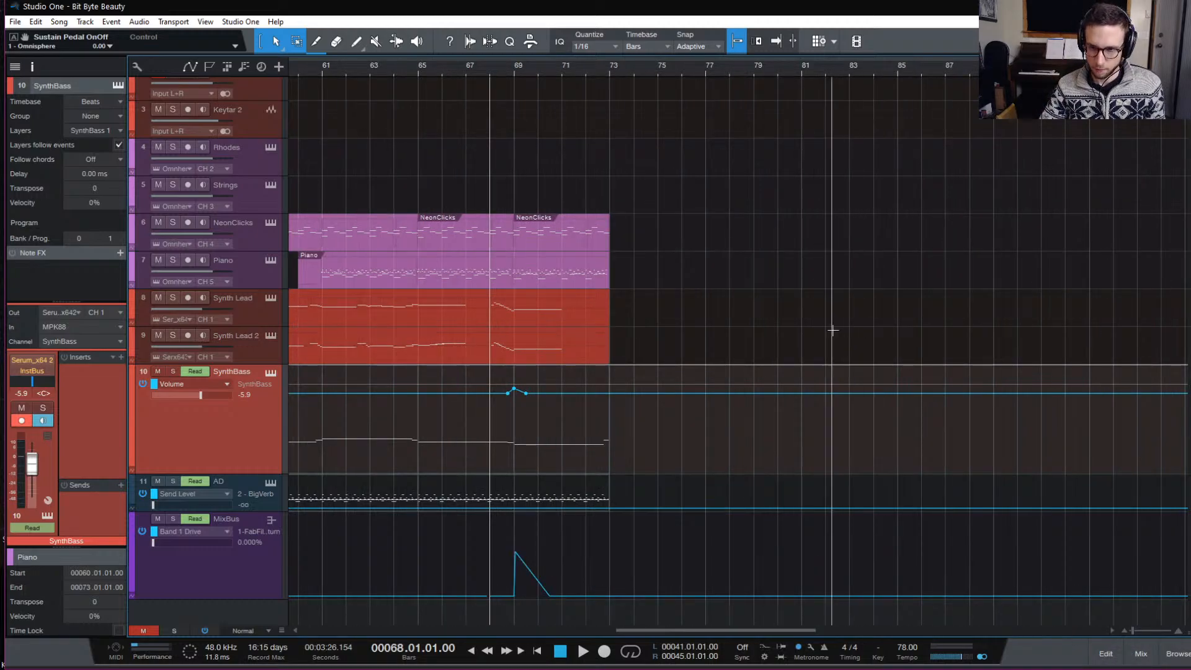
Move the playback position to bar 57 and listen to the arrangement from there.
{"action": "scroll", "coordinate": [828, 330], "scroll_direction": "left", "scroll_amount": 7}
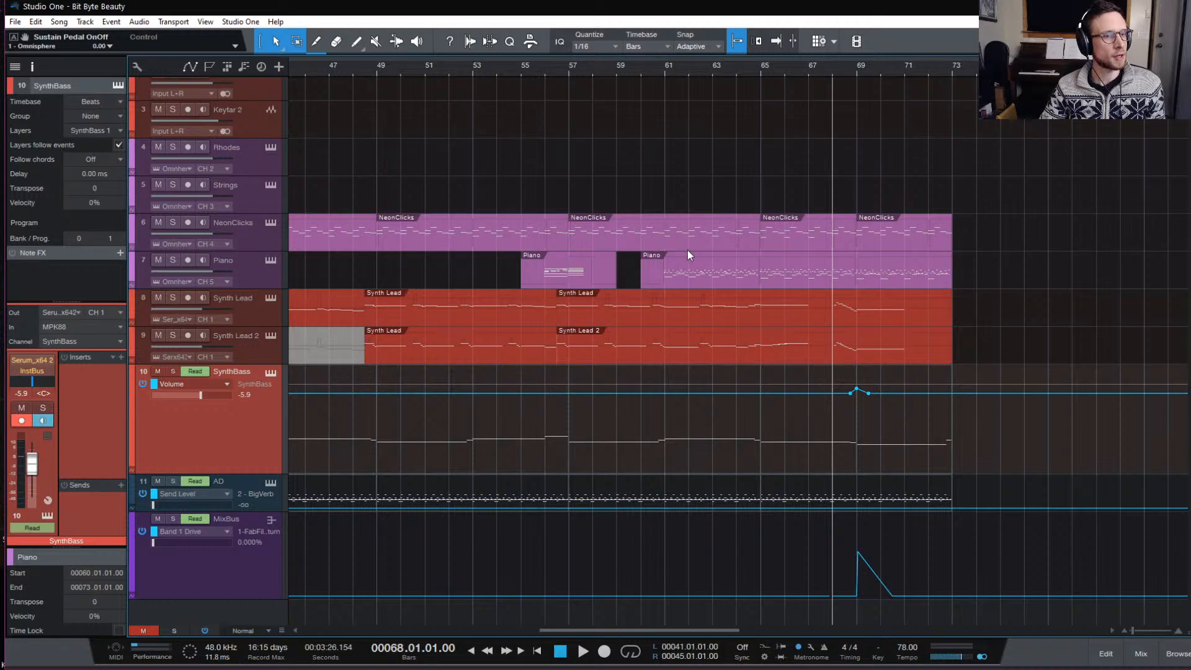
{"action": "scroll", "coordinate": [527, 108], "scroll_direction": "up", "scroll_amount": 2}
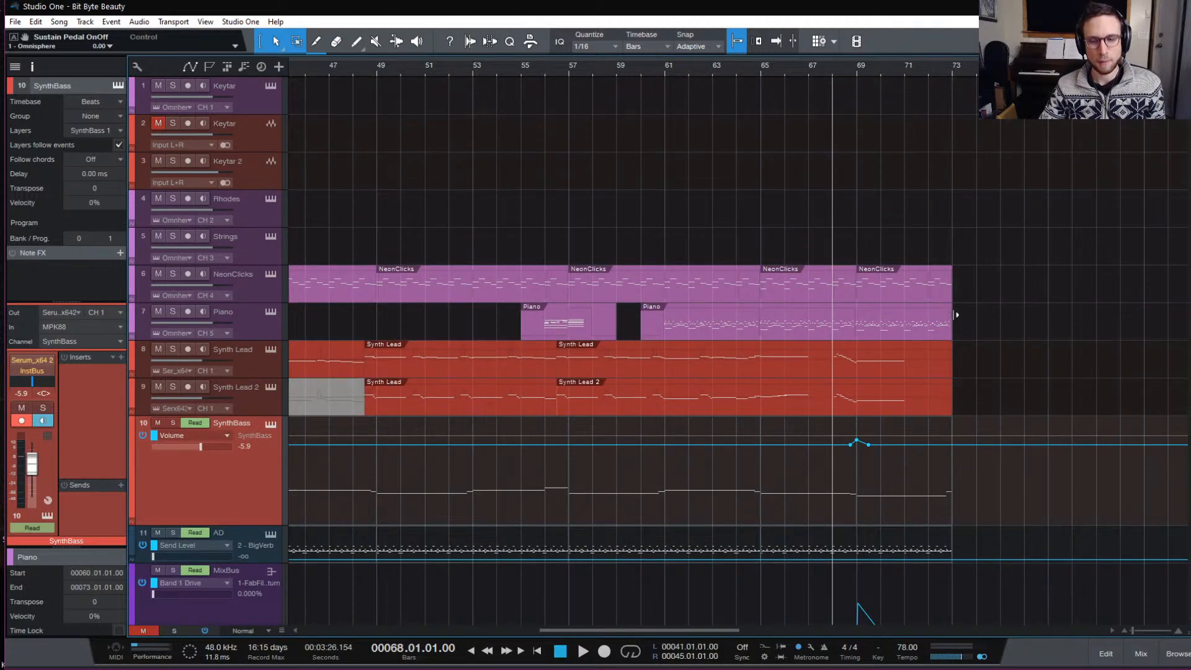
{"action": "left_click", "coordinate": [765, 72]}
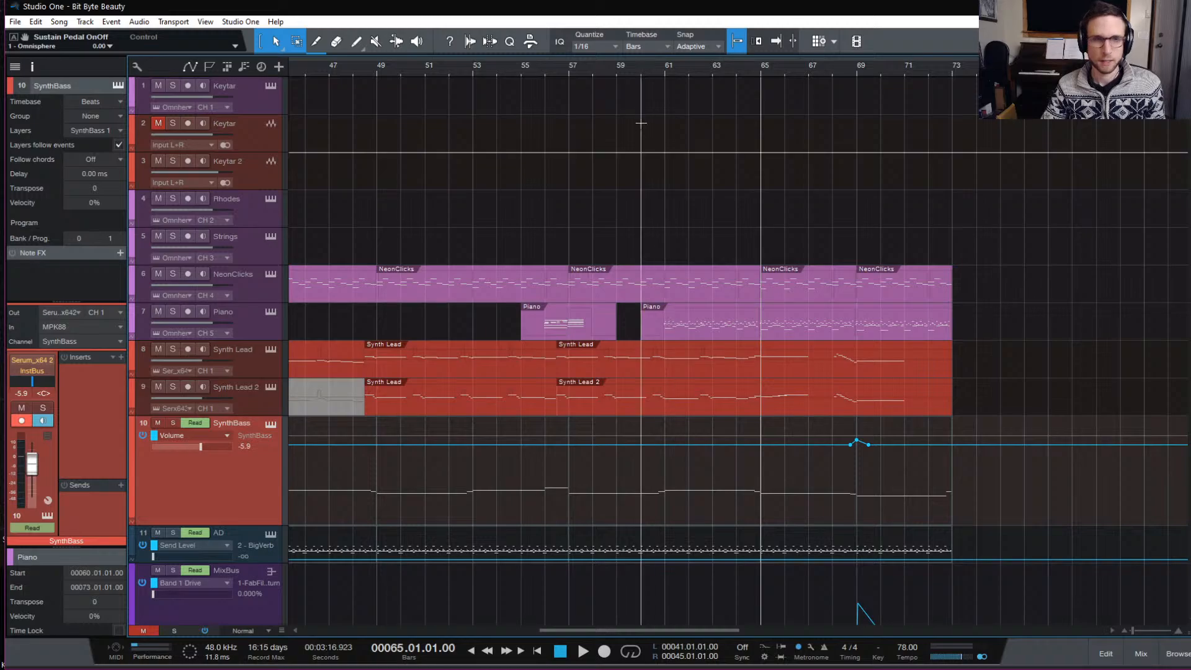
{"action": "left_click", "coordinate": [665, 66]}
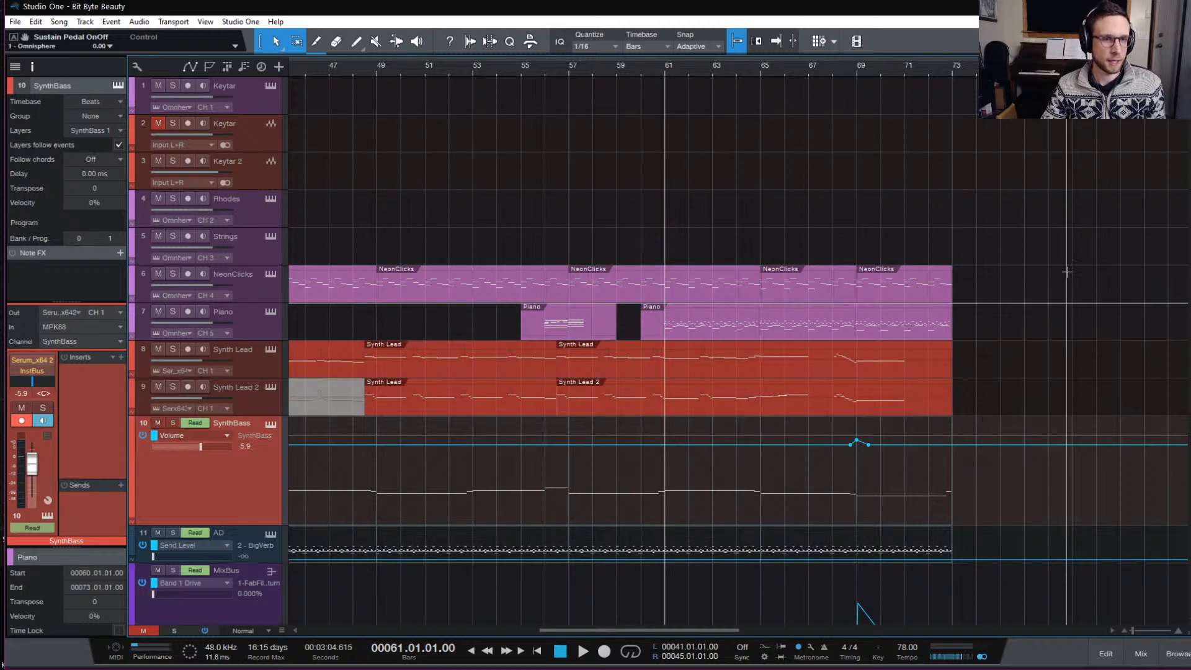
{"action": "left_click", "coordinate": [611, 70]}
{"action": "left_click", "coordinate": [568, 72]}
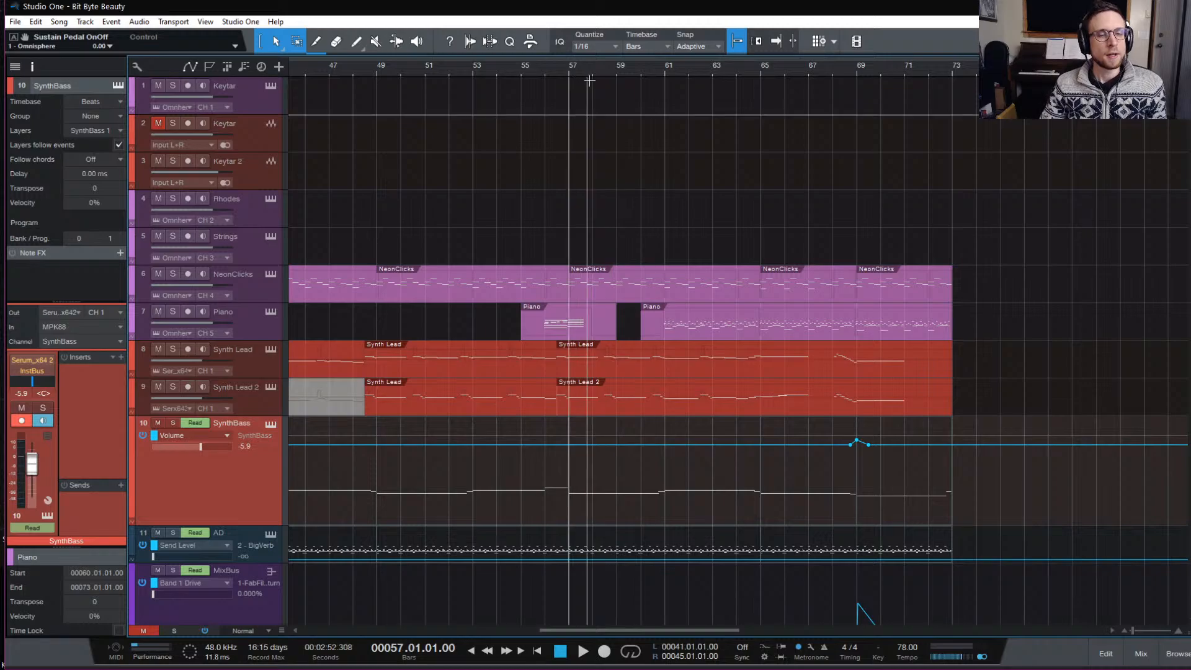
{"action": "scroll", "coordinate": [1035, 412], "scroll_direction": "down", "scroll_amount": 1}
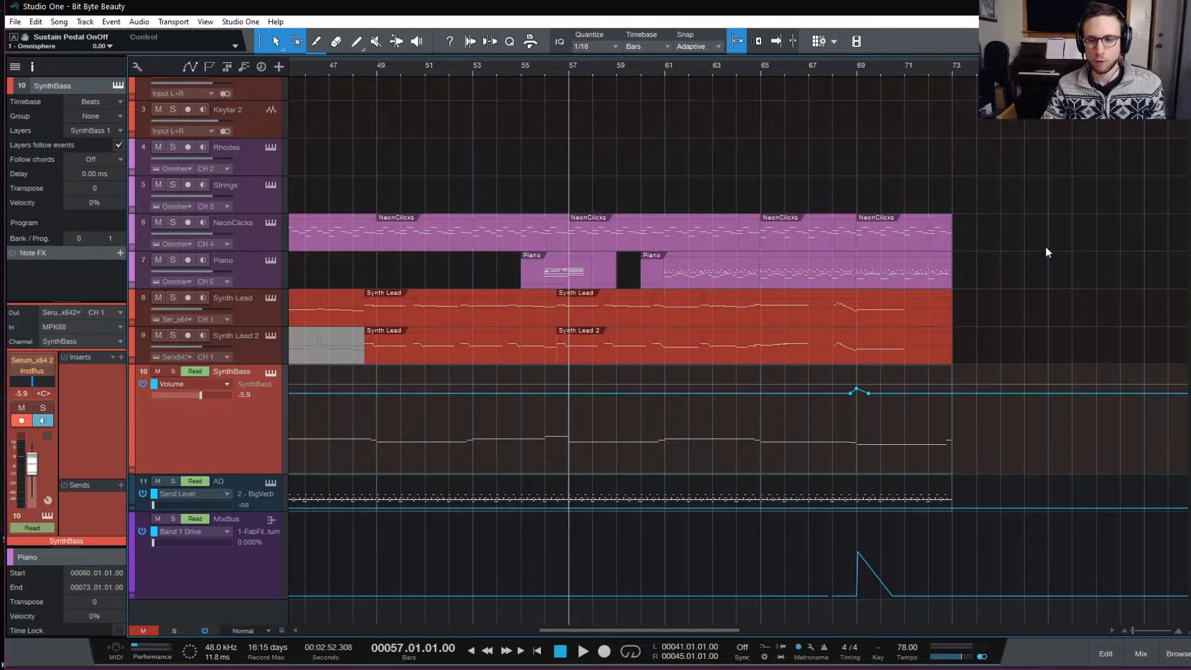
{"action": "key", "text": "space"}
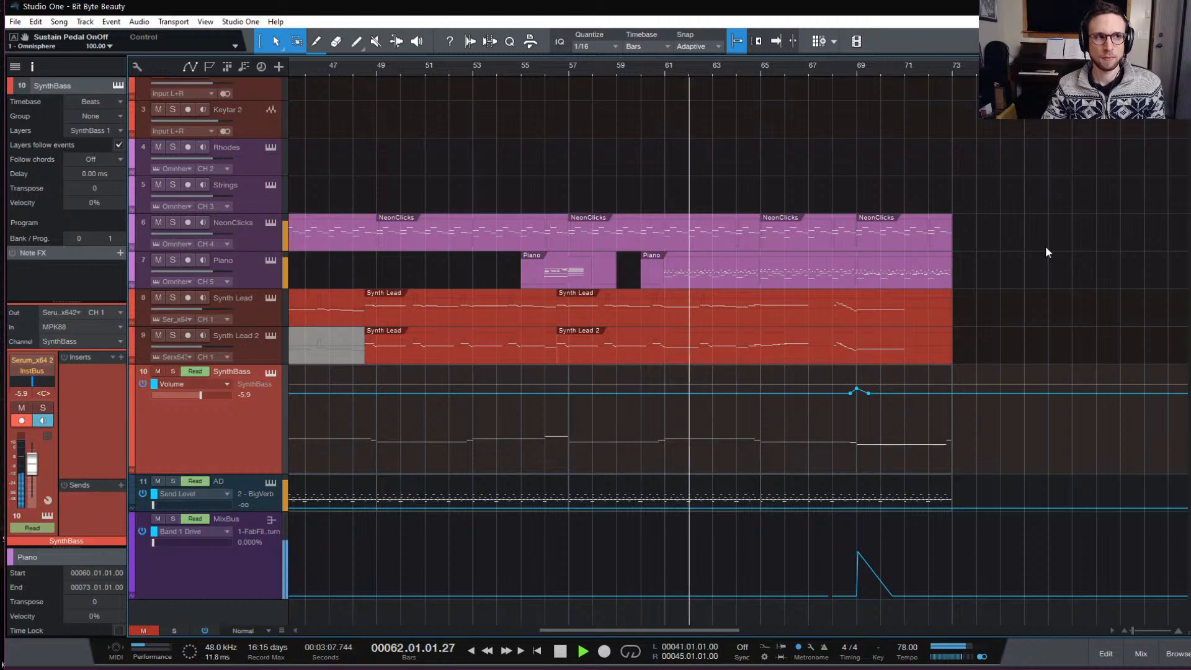
Correct bar 64 of the second Piano part, placing its bass note on F 1 and lowering the two C# 2 notes to C 2.
{"action": "double_click", "coordinate": [740, 274]}
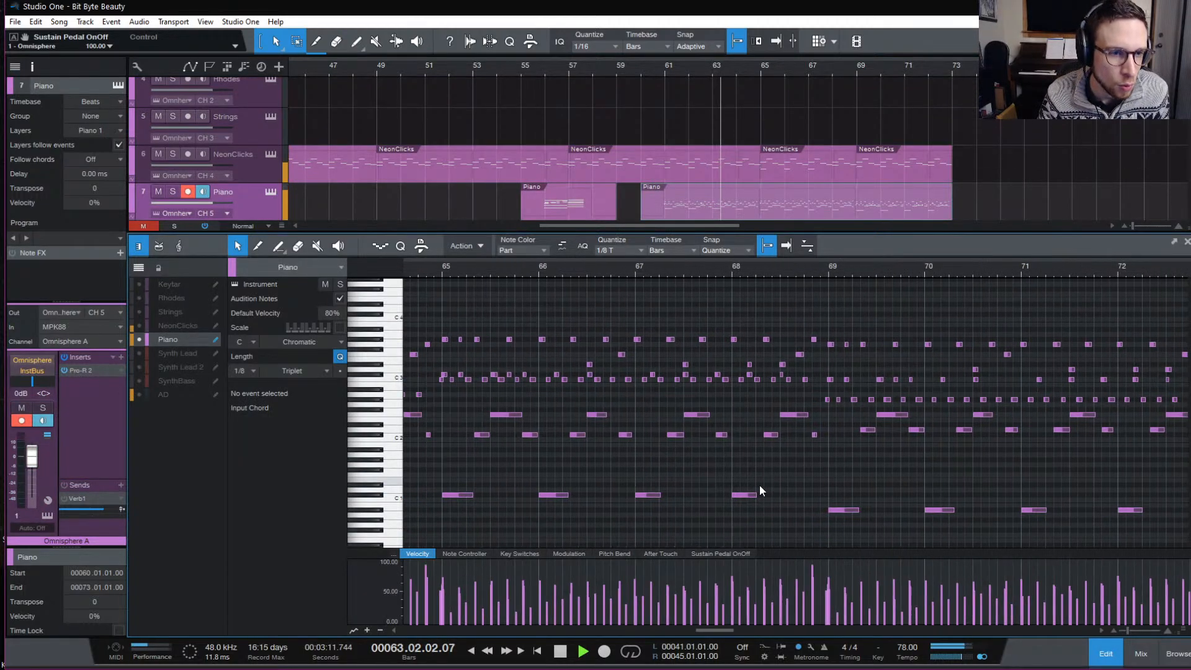
{"action": "left_click_drag", "start_coordinate": [601, 485], "coordinate": [606, 475]}
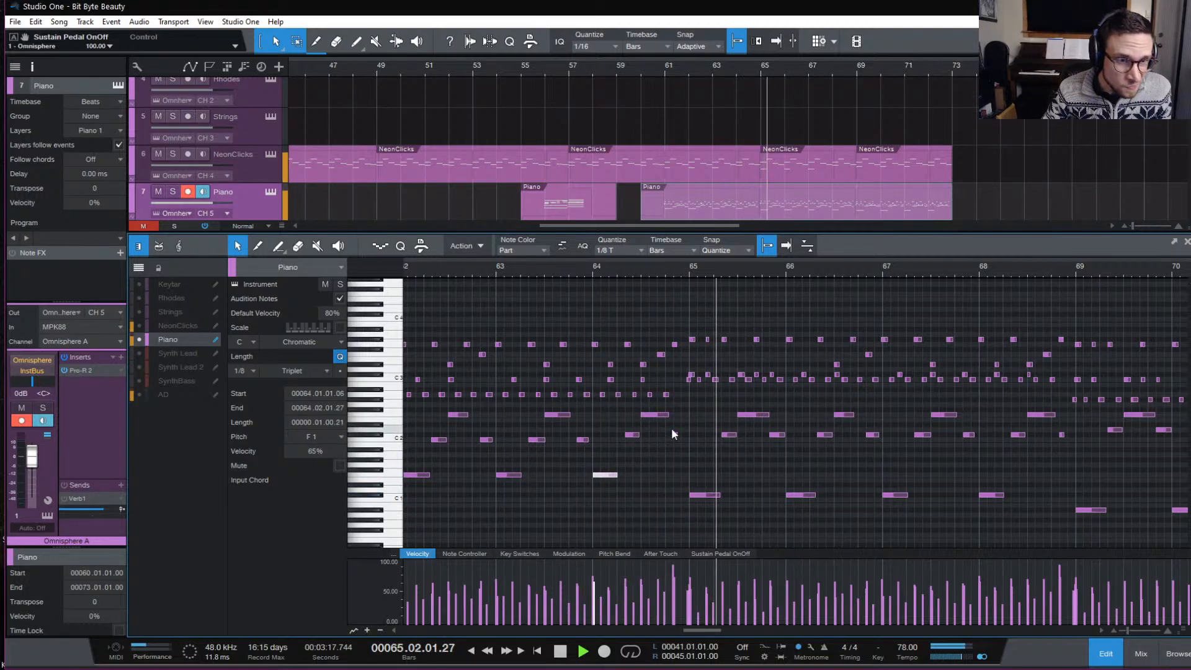
{"action": "left_click_drag", "start_coordinate": [610, 427], "coordinate": [684, 447]}
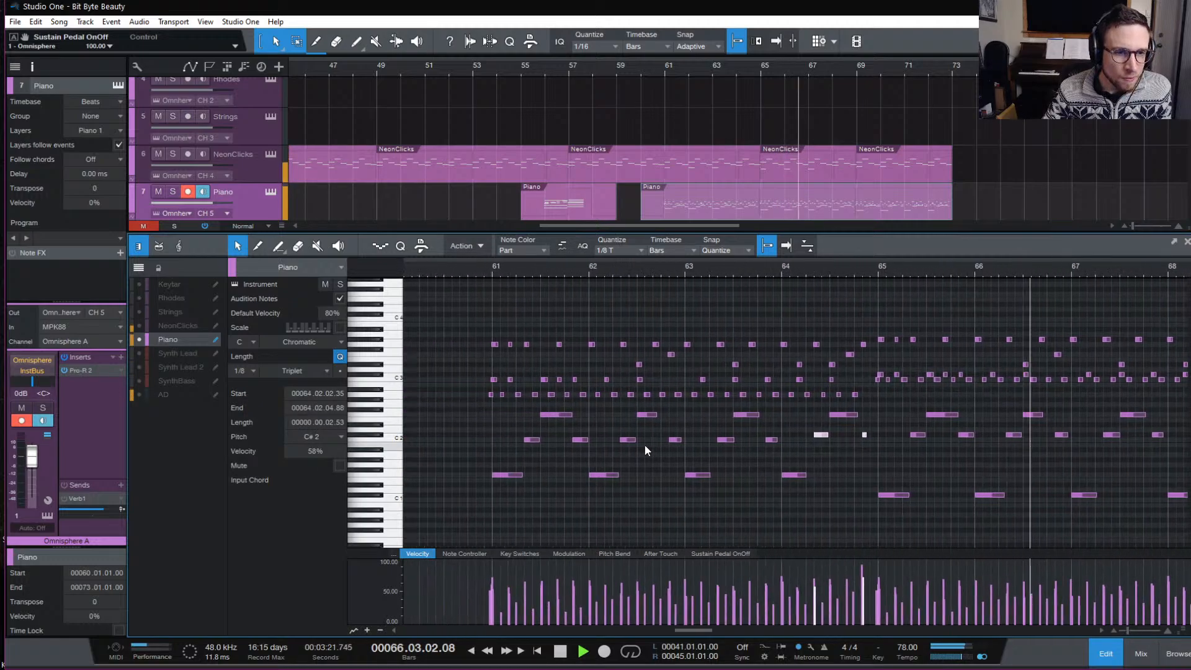
{"action": "key", "text": "Down"}
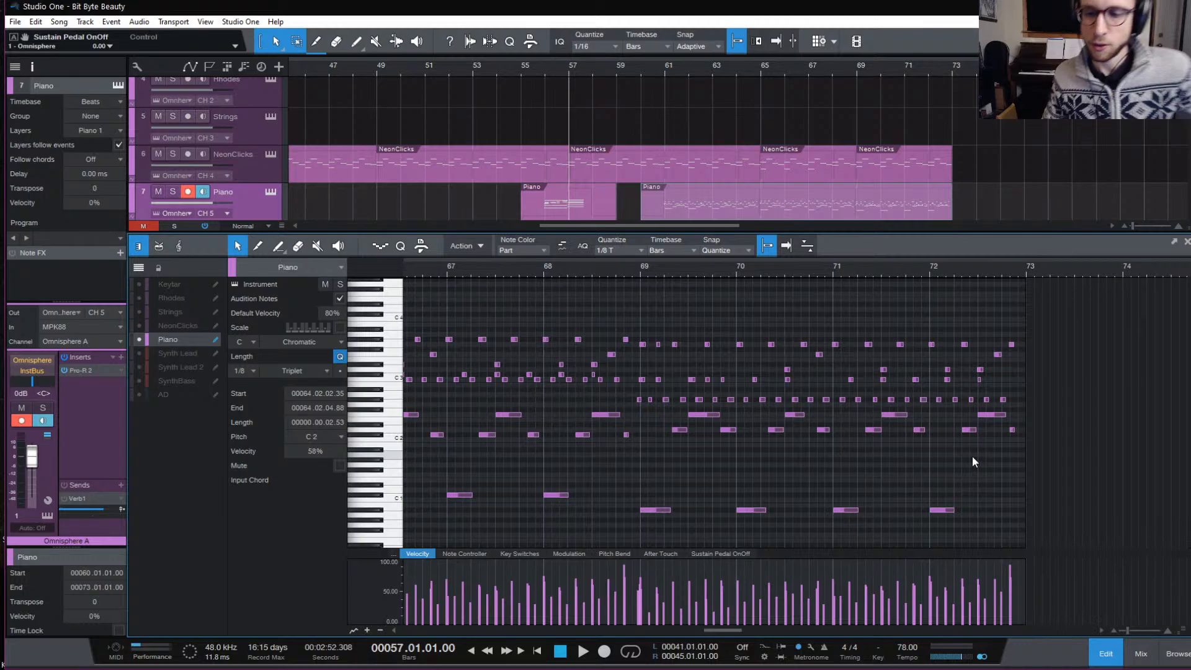
Play back the passage from bar 64, beat 3, to check the corrected Piano notes.
{"action": "left_click", "coordinate": [749, 73]}
{"action": "scroll", "coordinate": [890, 162], "scroll_direction": "down", "scroll_amount": 5}
{"action": "scroll", "coordinate": [890, 163], "scroll_direction": "up", "scroll_amount": 3}
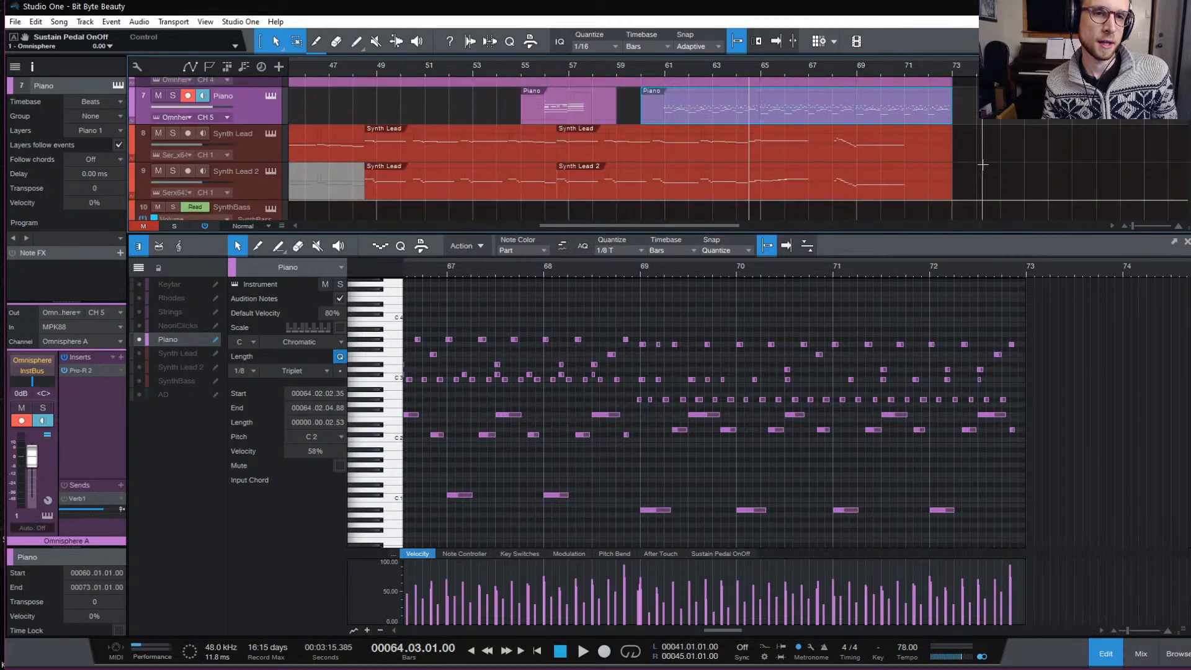
{"action": "key", "text": "space"}
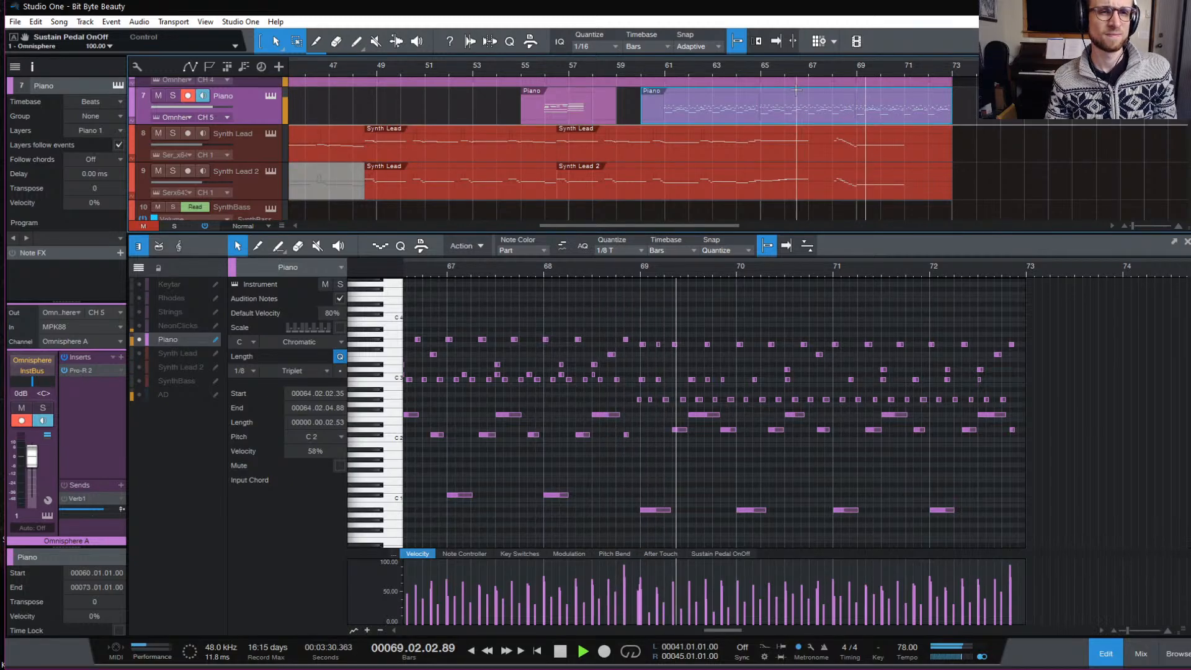
{"action": "key", "text": "space"}
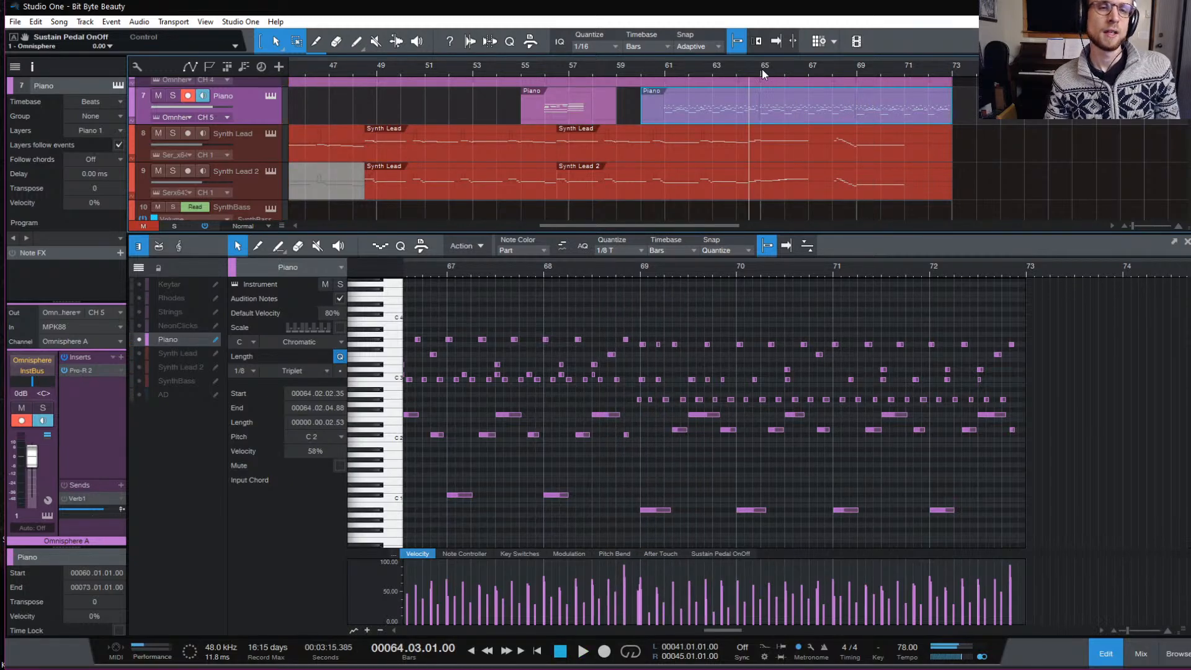
Place the playback position at bar 65 and close the Piano note editor.
{"action": "left_click", "coordinate": [757, 70]}
{"action": "left_click", "coordinate": [762, 69]}
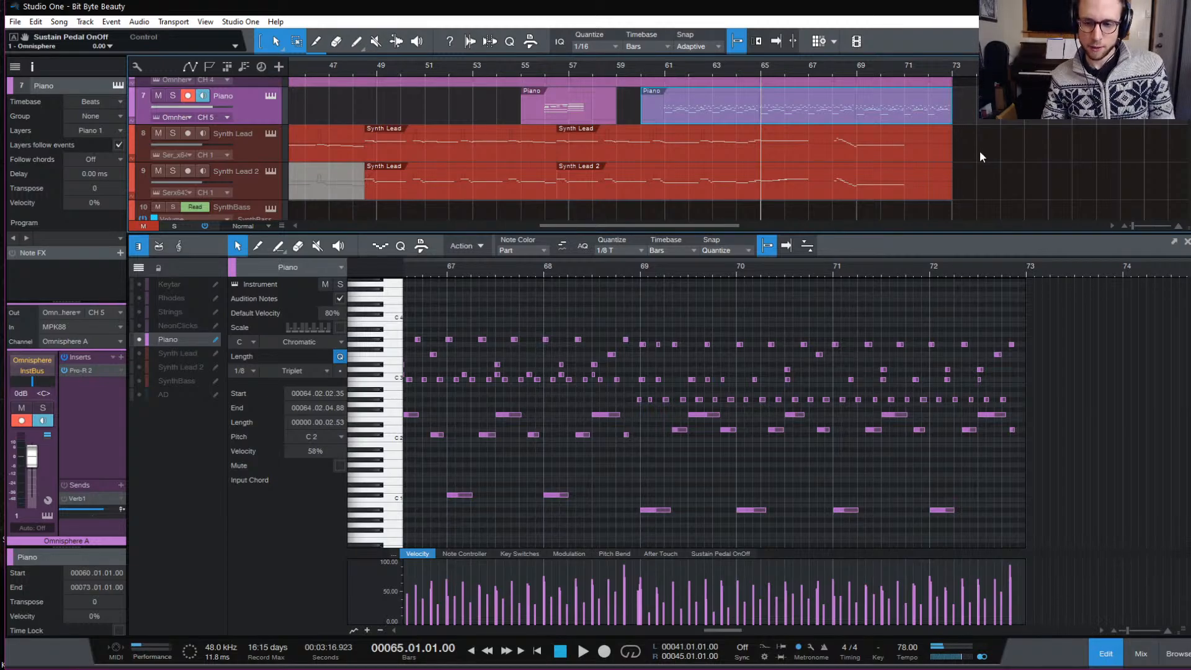
{"action": "left_click", "coordinate": [1103, 654]}
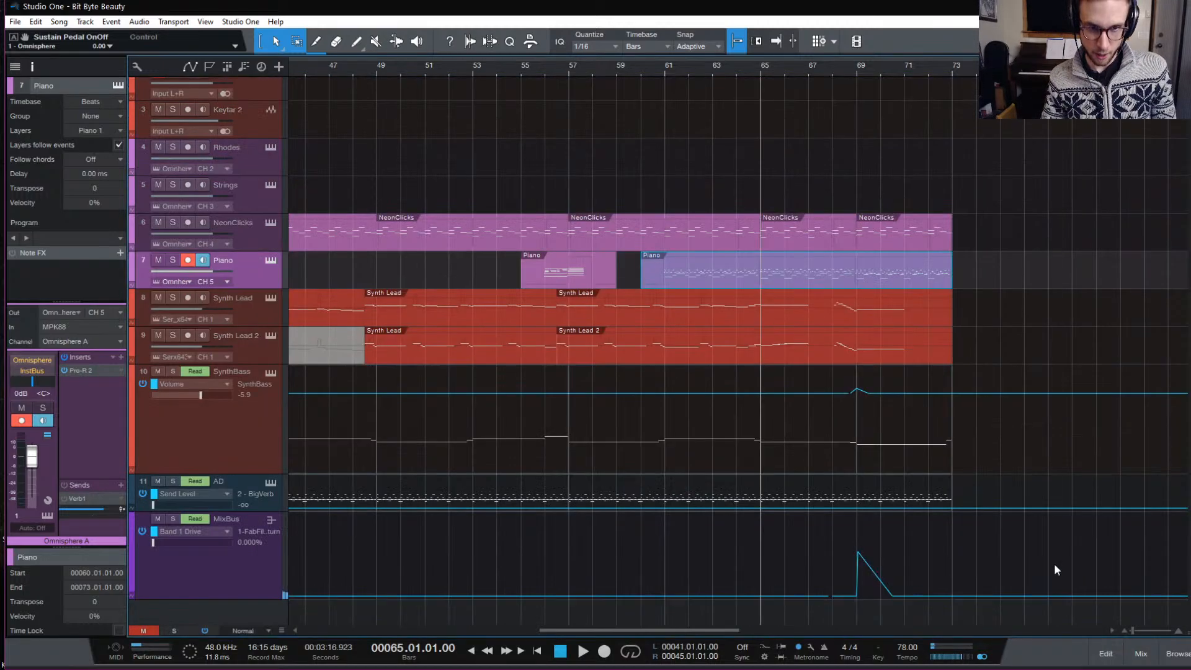
Select the Keytar instrument track and then the Rhodes track to audition their sounds.
{"action": "scroll", "coordinate": [1052, 566], "scroll_direction": "up", "scroll_amount": 2}
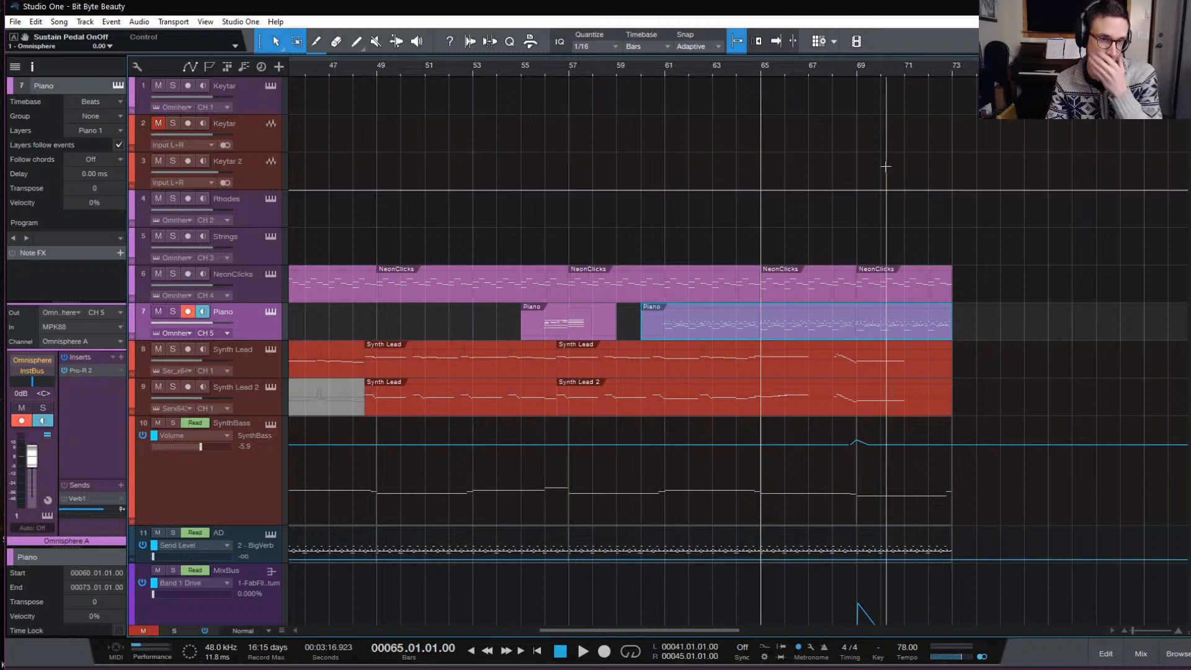
{"action": "scroll", "coordinate": [837, 178], "scroll_direction": "left", "scroll_amount": 10}
{"action": "scroll", "coordinate": [829, 171], "scroll_direction": "left", "scroll_amount": 5}
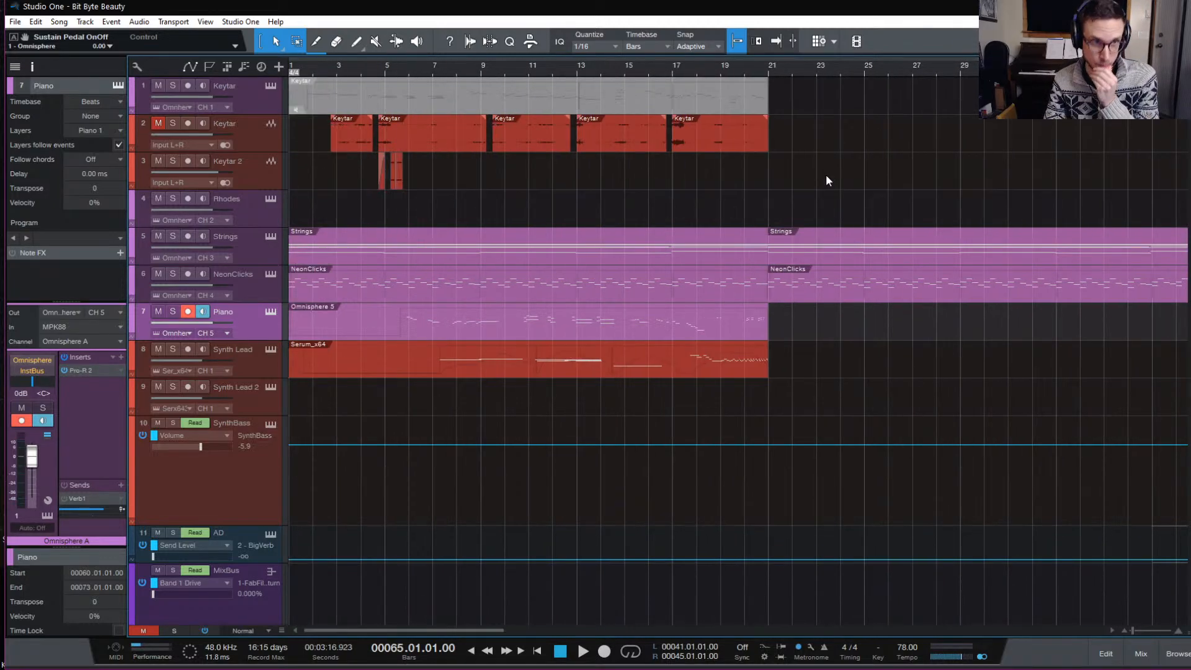
{"action": "left_click", "coordinate": [279, 108]}
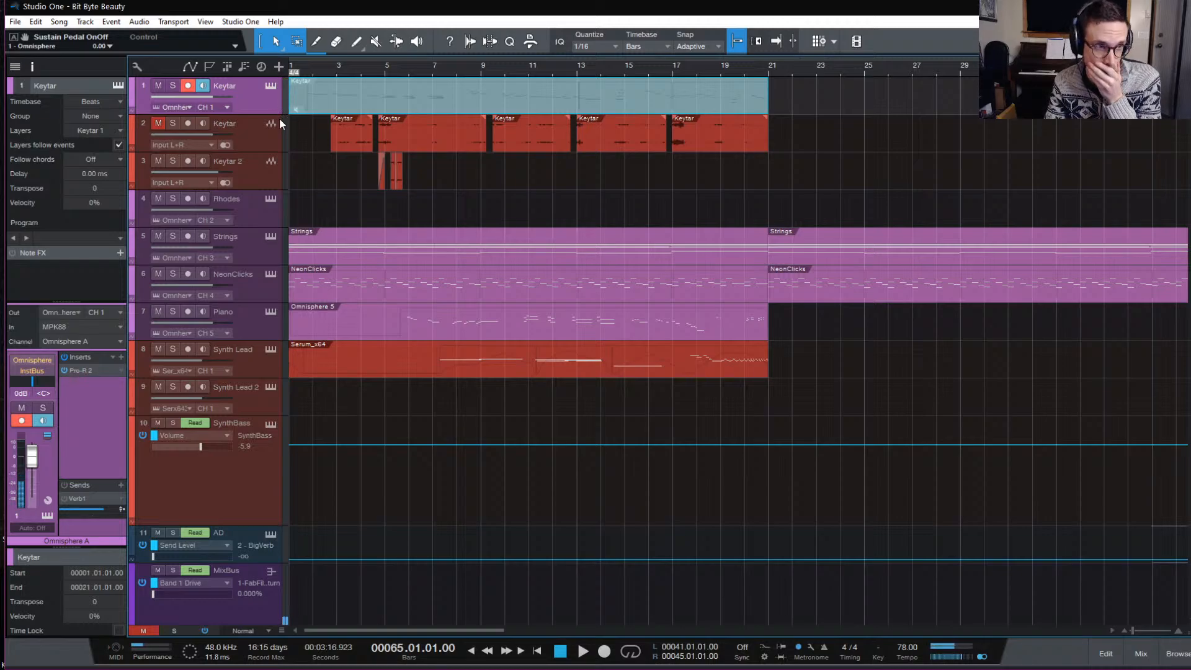
{"action": "left_click", "coordinate": [260, 207]}
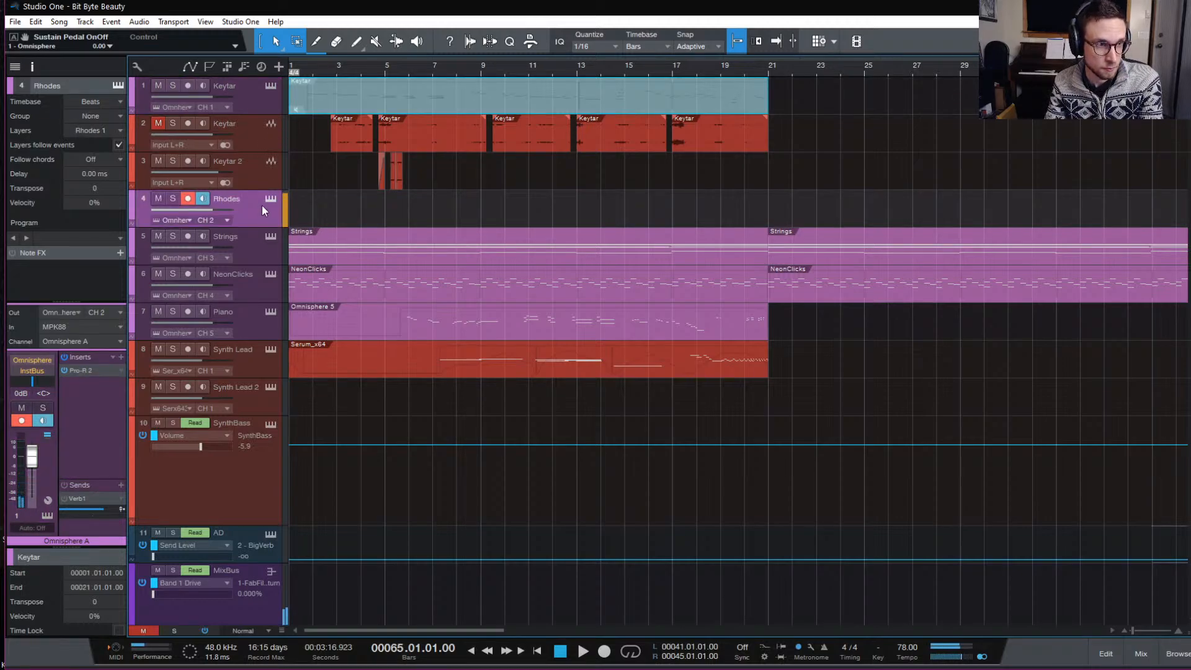
Listen to the passage from bar 65 with the Rhodes track armed and monitored.
{"action": "scroll", "coordinate": [645, 192], "scroll_direction": "right", "scroll_amount": 10}
{"action": "scroll", "coordinate": [646, 196], "scroll_direction": "left", "scroll_amount": 10}
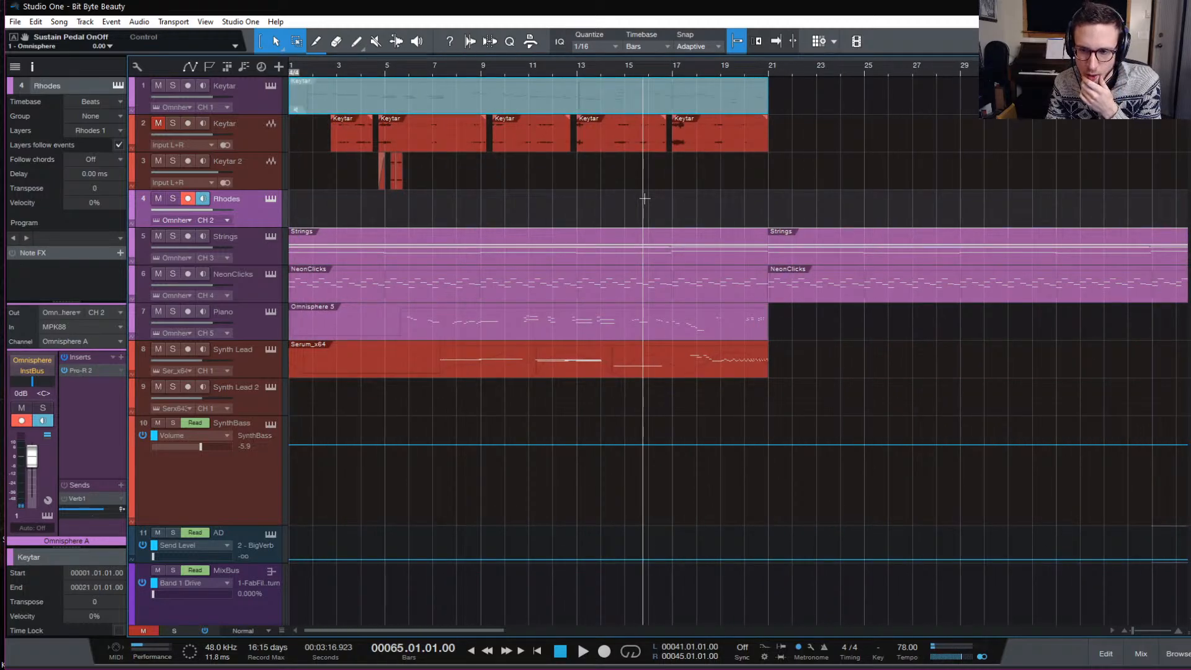
{"action": "scroll", "coordinate": [644, 198], "scroll_direction": "right", "scroll_amount": 13}
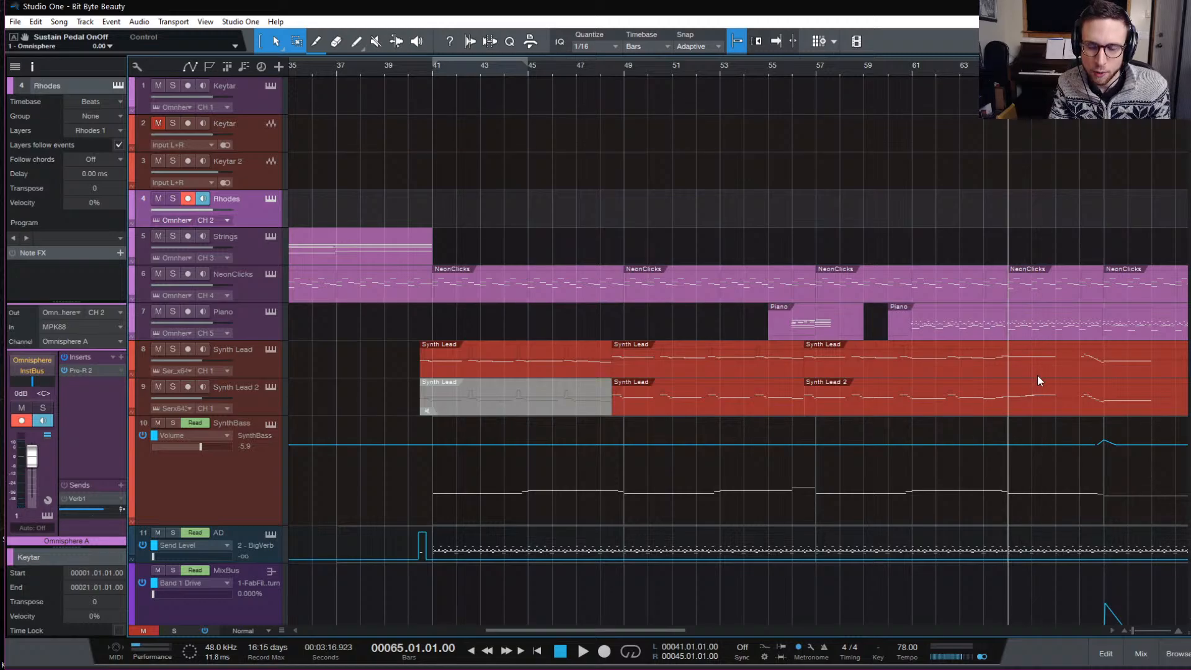
{"action": "key", "text": "space"}
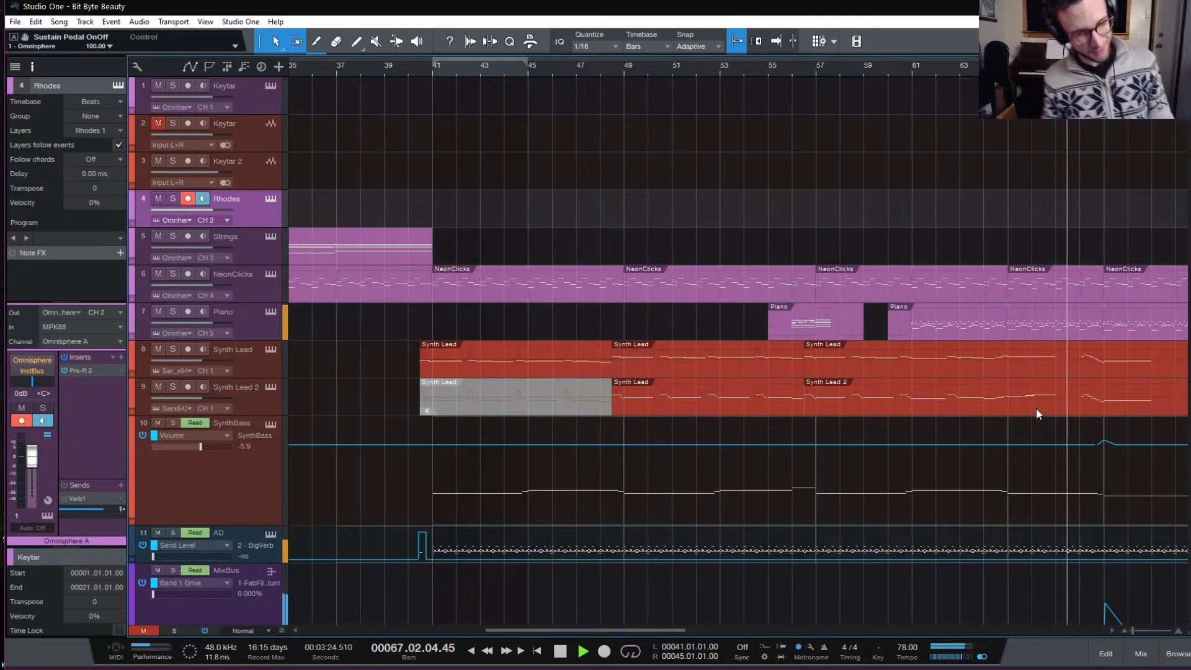
{"action": "key", "text": "space"}
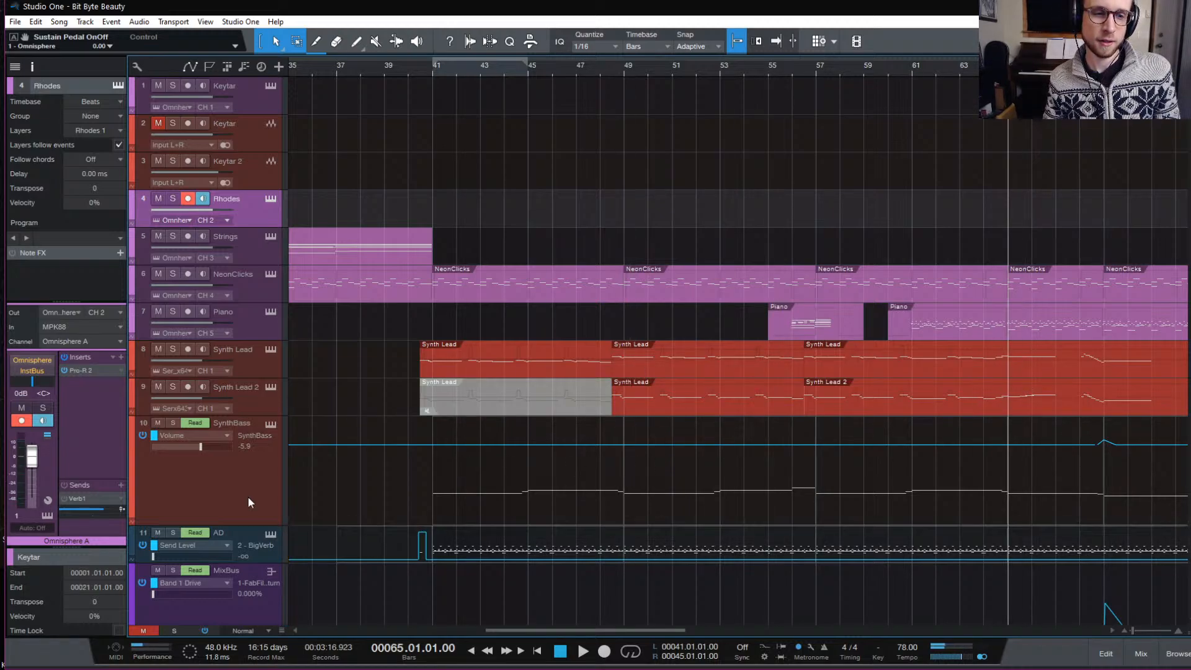
Hide the track automation and reset all tracks to the Normal height.
{"action": "key", "text": "a"}
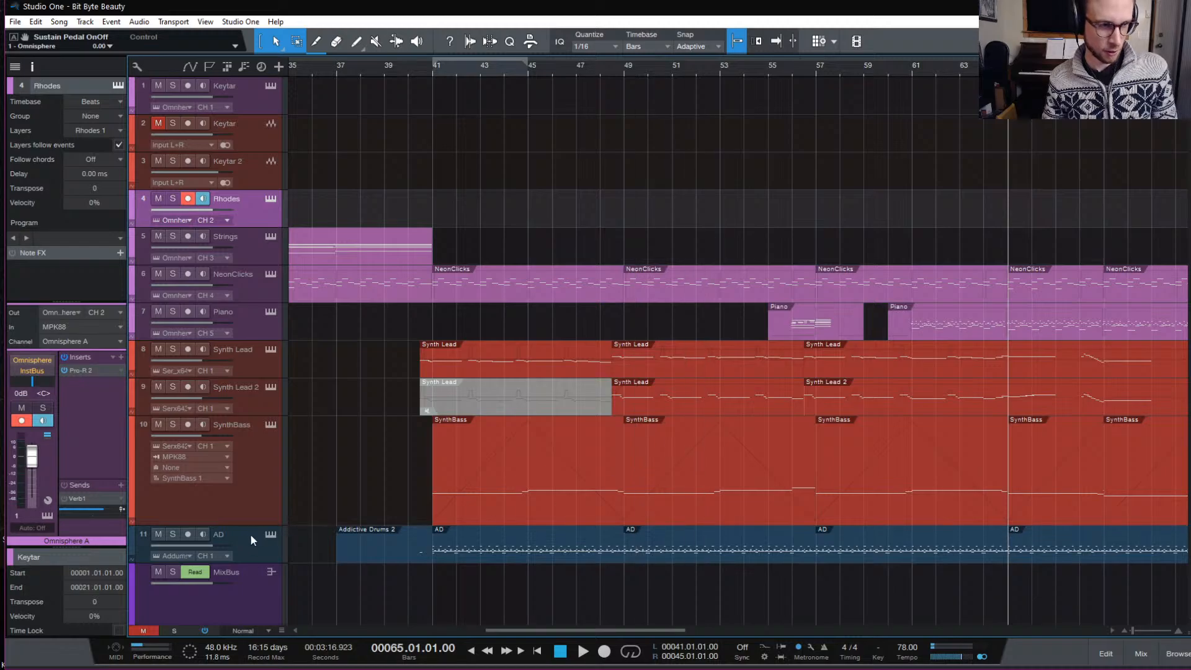
{"action": "left_click", "coordinate": [257, 632]}
{"action": "left_click", "coordinate": [257, 667]}
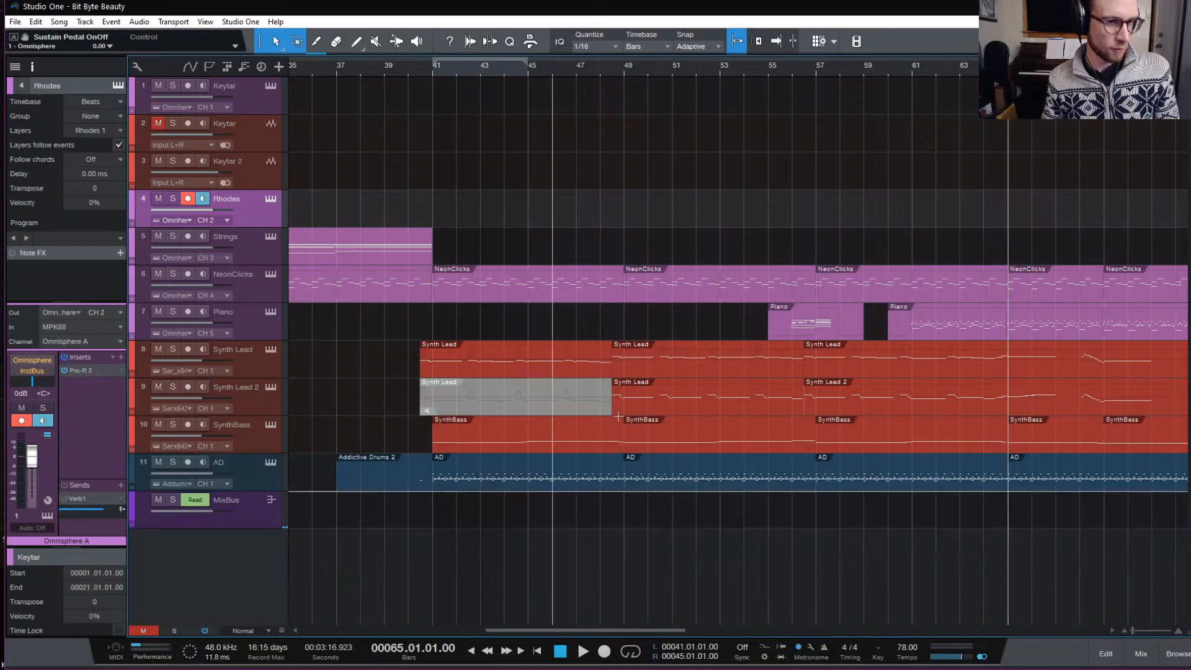
Select the Synth Lead parts and the last Synth Lead 2 part in turn to examine the lead sections.
{"action": "left_click", "coordinate": [725, 365]}
{"action": "left_click", "coordinate": [927, 377]}
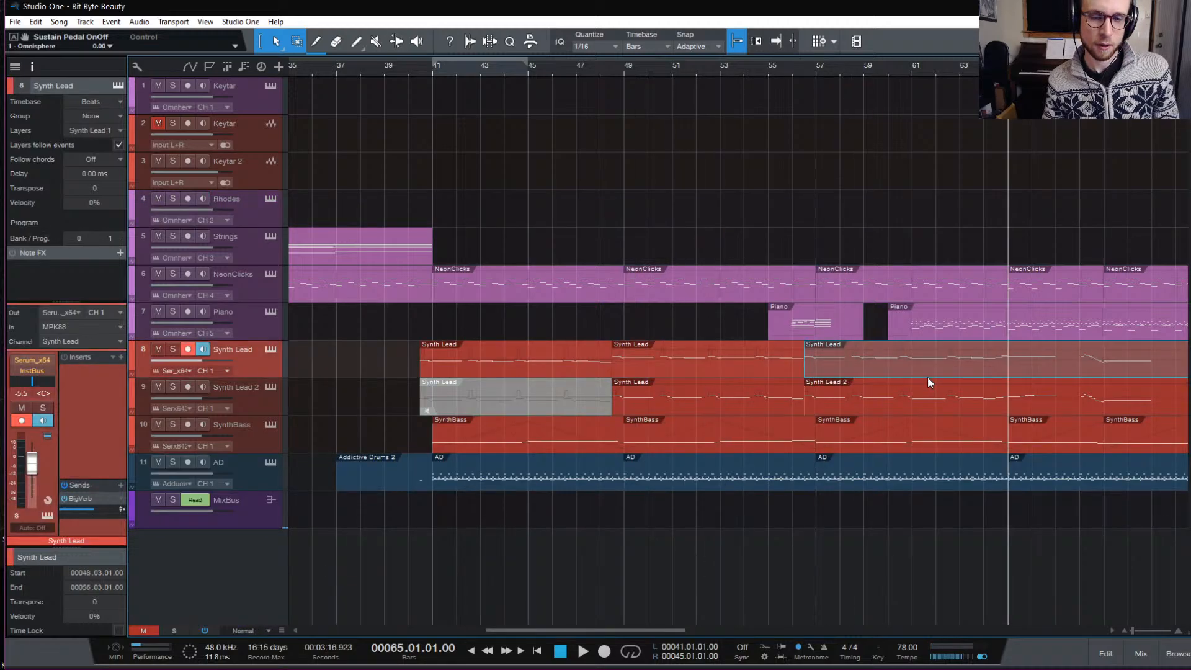
{"action": "left_click", "coordinate": [788, 366]}
{"action": "left_click", "coordinate": [550, 360]}
{"action": "left_click", "coordinate": [645, 363]}
{"action": "left_click", "coordinate": [969, 359]}
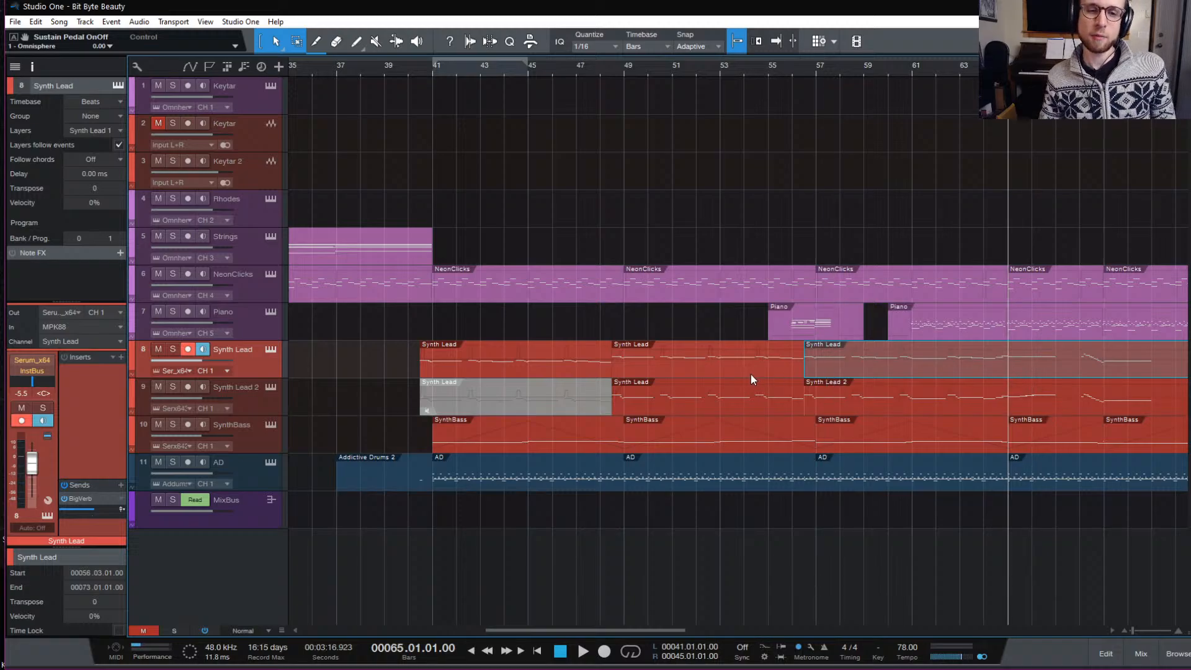
{"action": "left_click", "coordinate": [824, 400]}
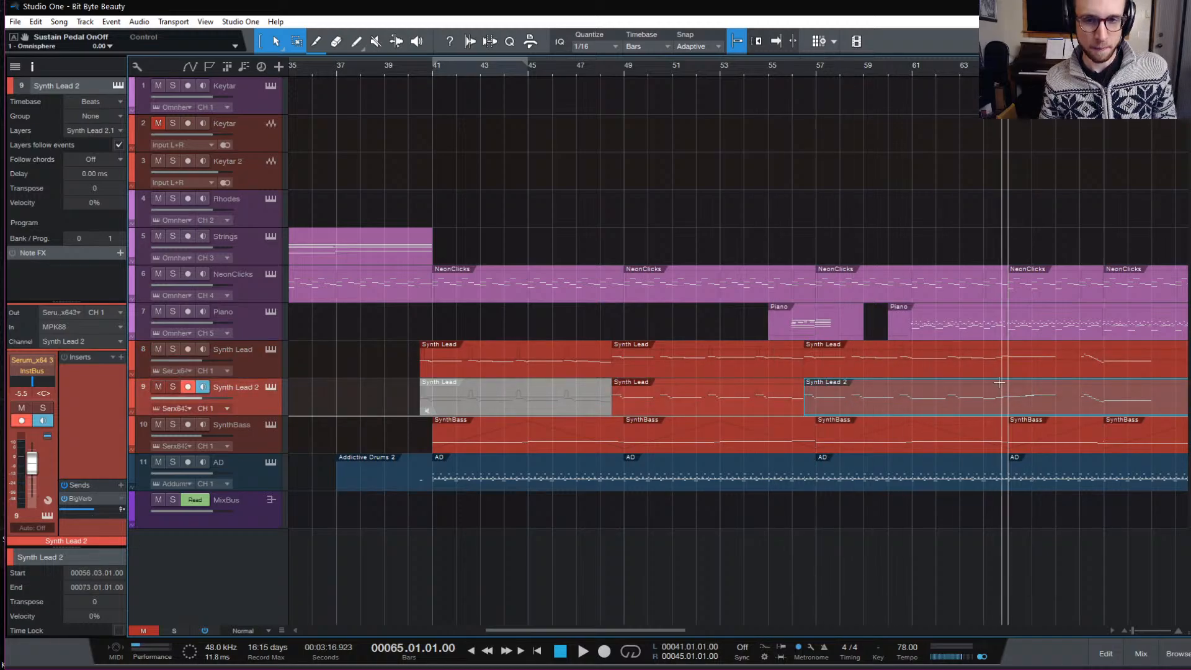
Select the Piano, Strings and Rhodes tracks in turn to audition them for the section from bar 65.
{"action": "scroll", "coordinate": [883, 395], "scroll_direction": "right", "scroll_amount": 5}
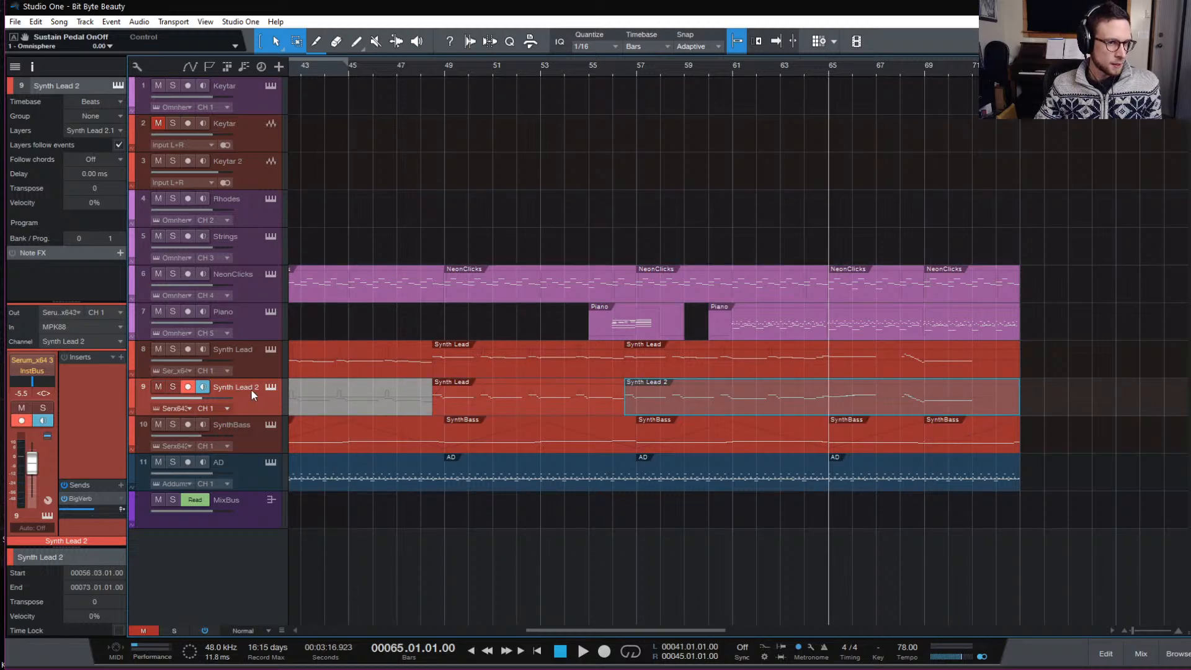
{"action": "left_click", "coordinate": [262, 334]}
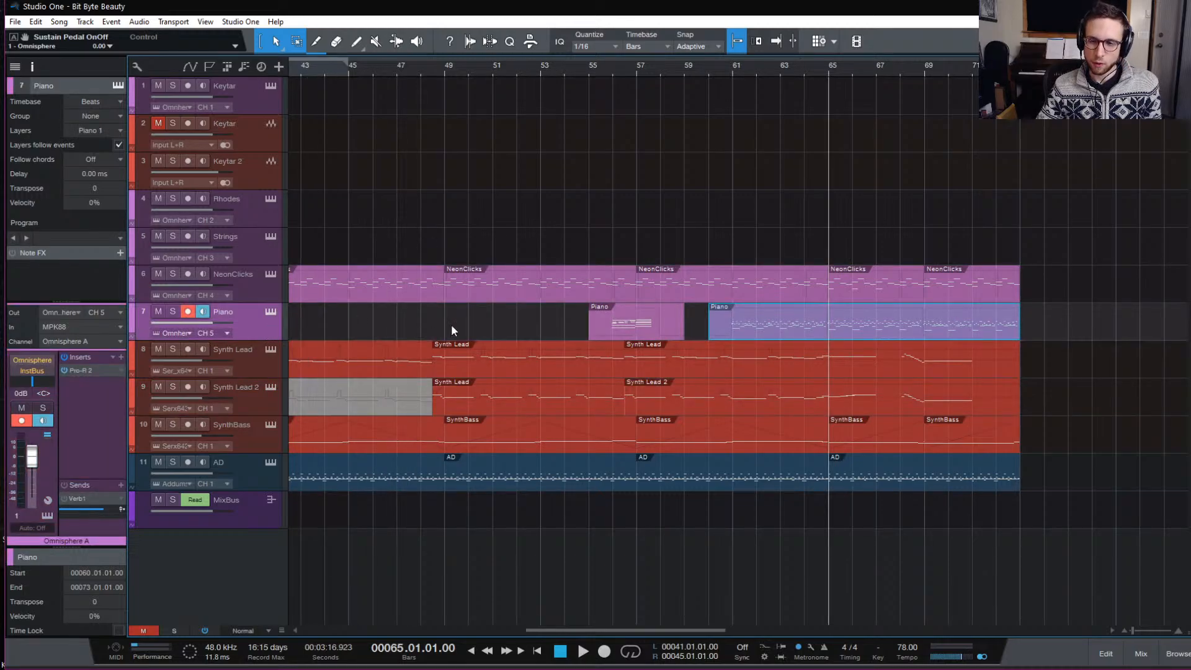
{"action": "left_click", "coordinate": [251, 253]}
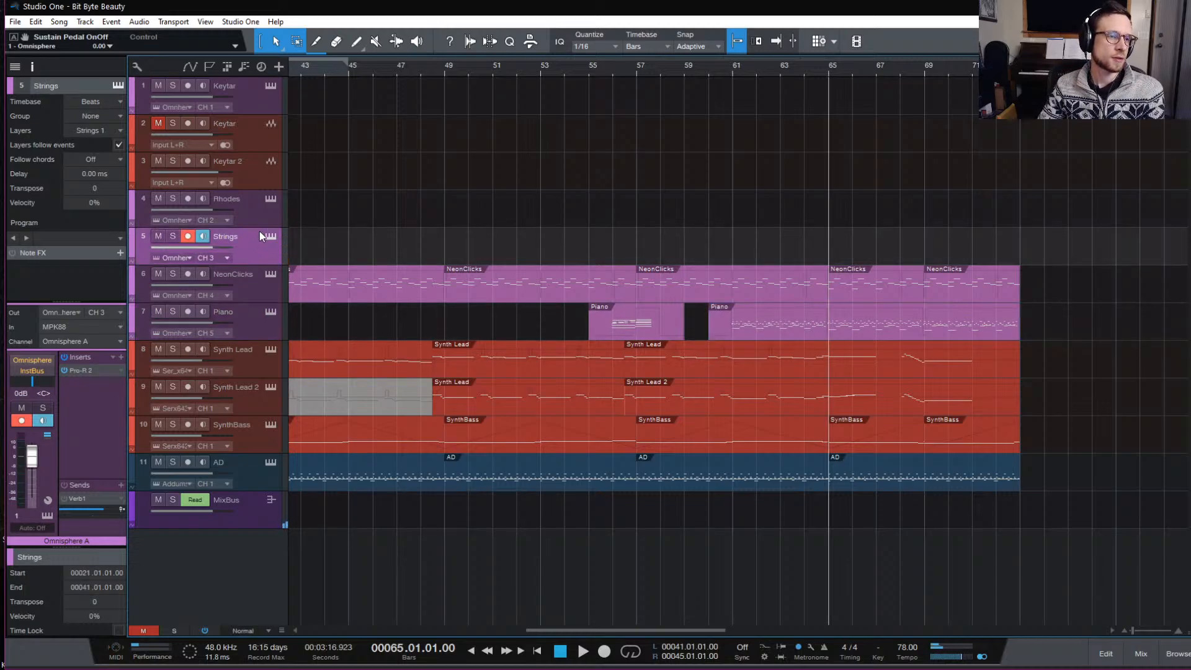
{"action": "left_click", "coordinate": [262, 211]}
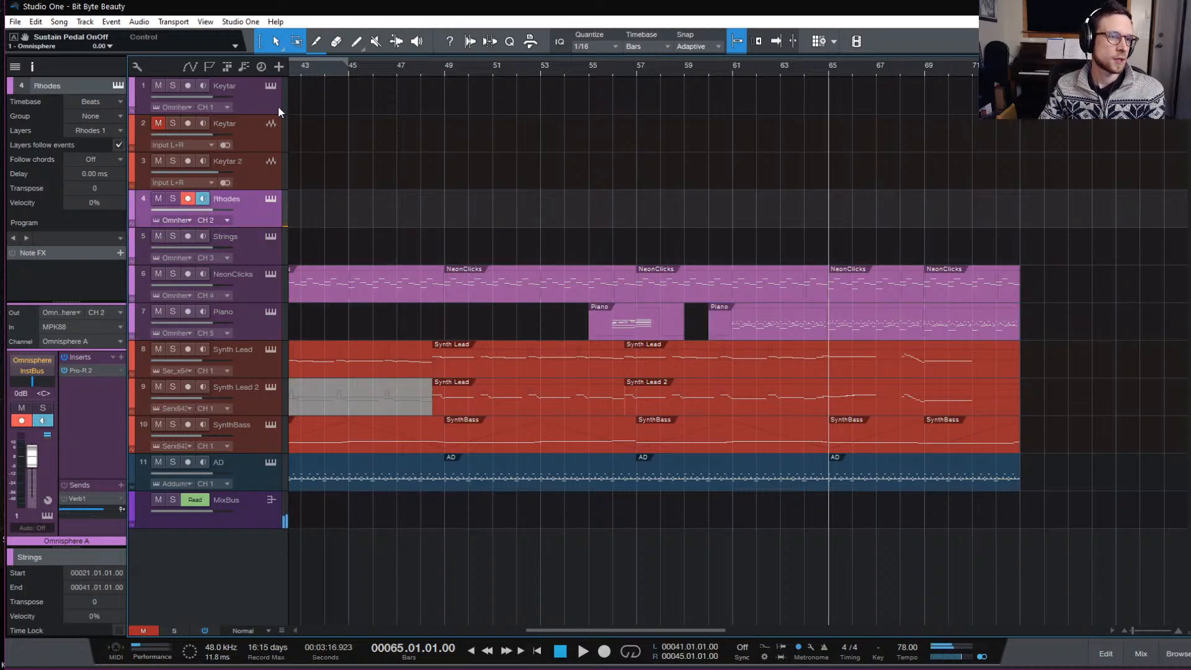
Record a Keytar part from bar 65 to bar 69 and bounce it to a new audio track.
{"action": "left_click", "coordinate": [262, 104]}
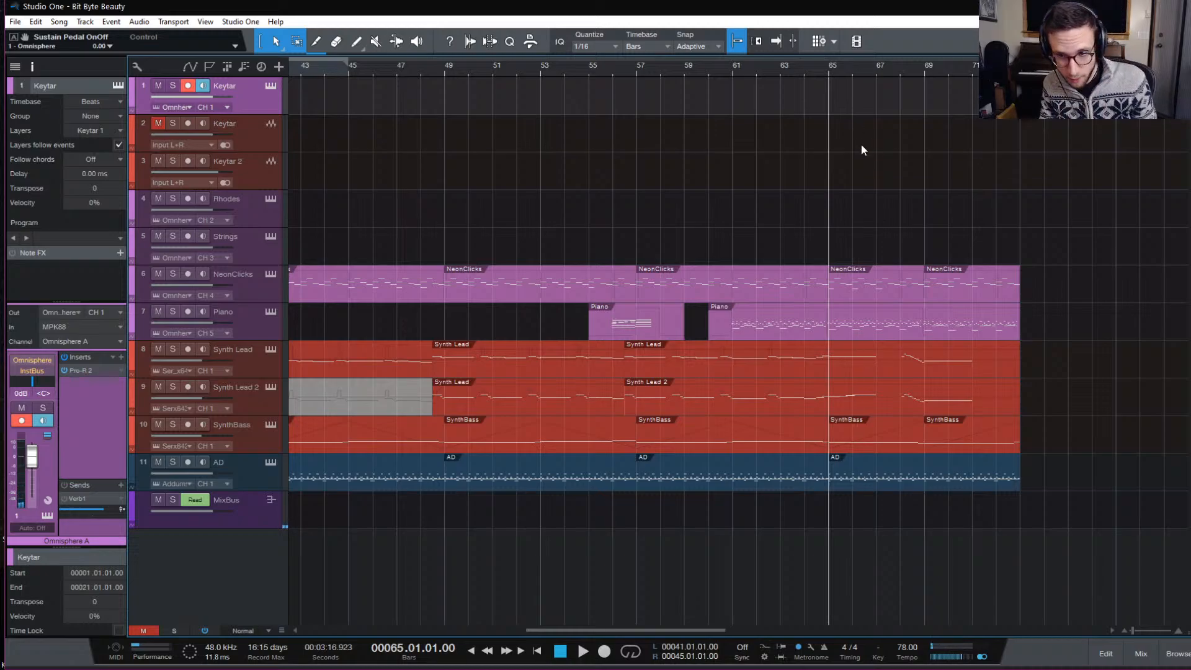
{"action": "key", "text": "KP_Multiply"}
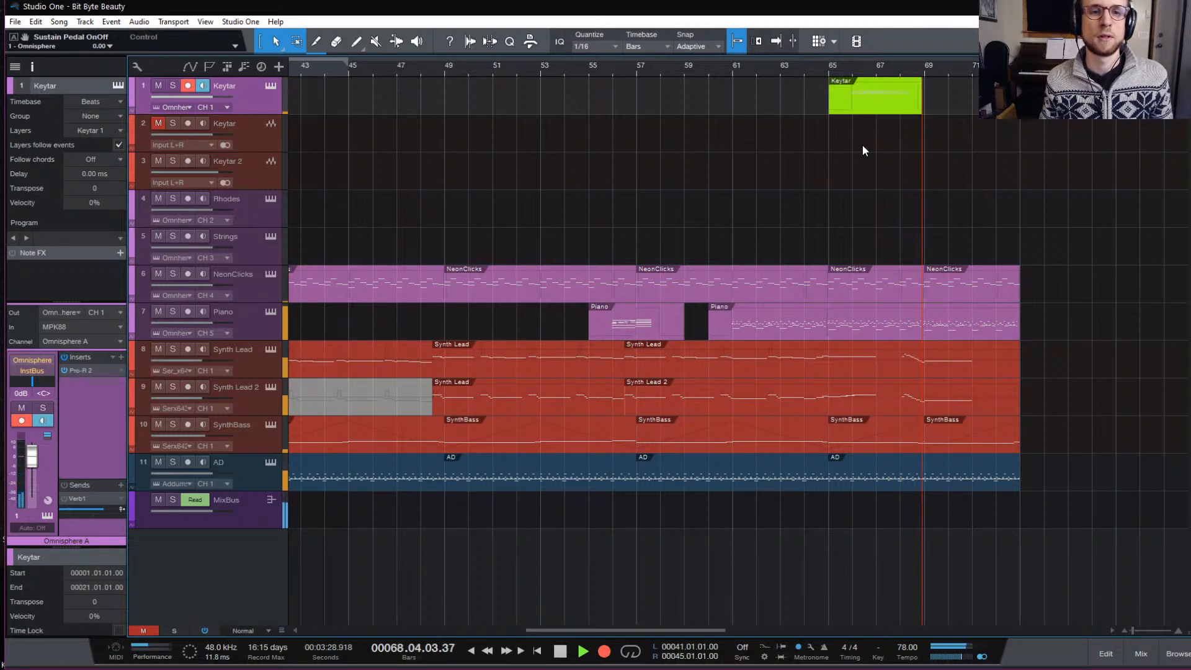
{"action": "key", "text": "space"}
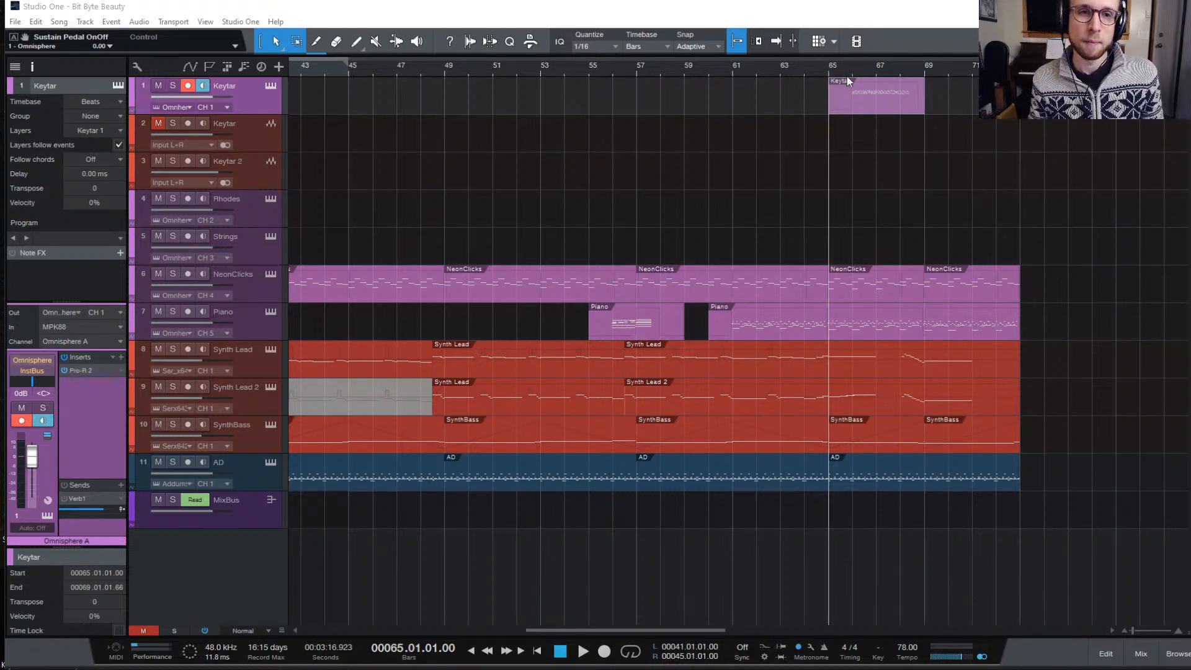
{"action": "left_click", "coordinate": [871, 106]}
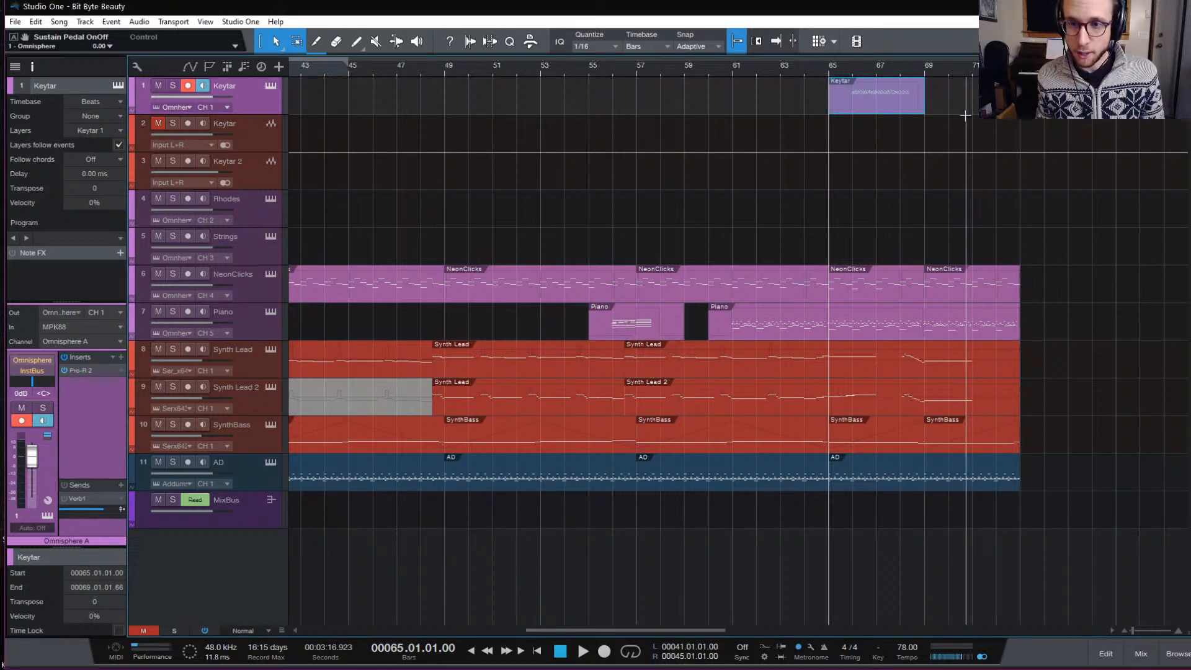
{"action": "key", "text": "ctrl+b"}
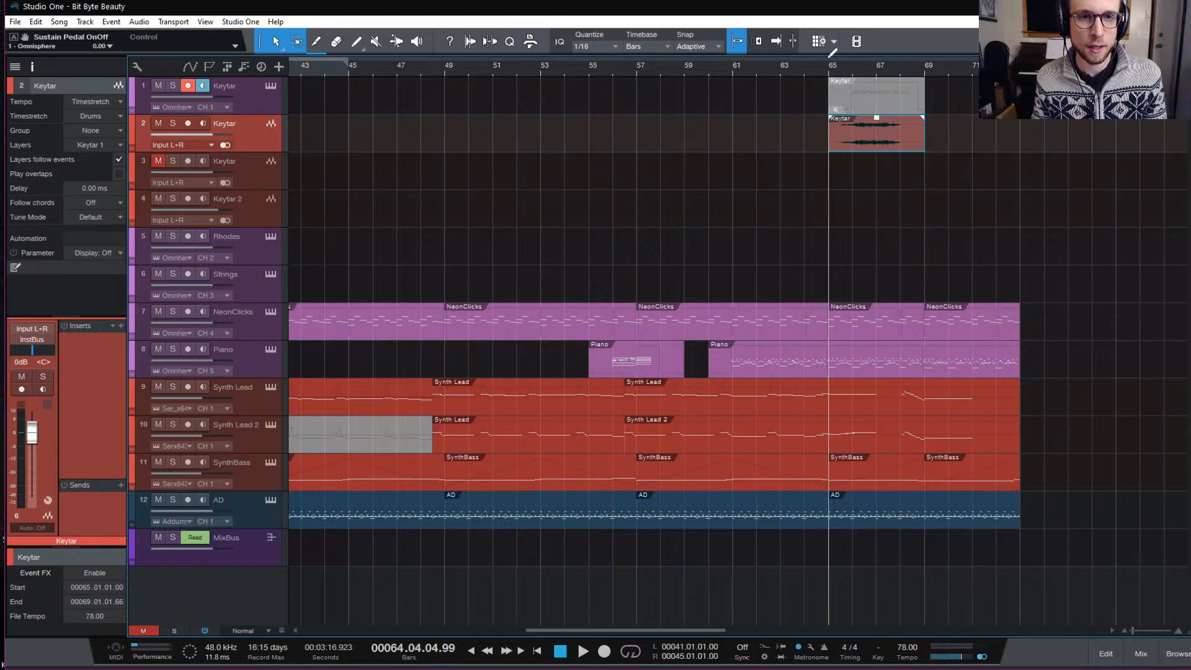
Shift the bounced Keytar audio event to start at 65.03.01.00, auditioning its timing against the other tracks.
{"action": "left_click", "coordinate": [846, 75]}
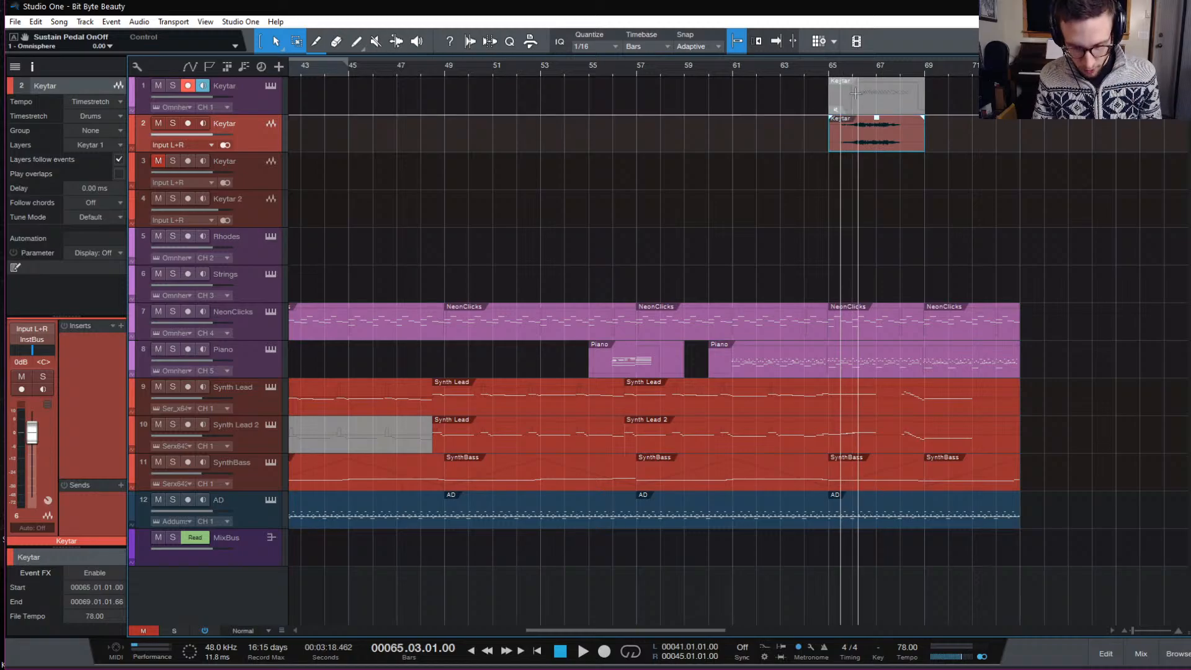
{"action": "key", "text": "e"}
{"action": "key", "text": "e"}
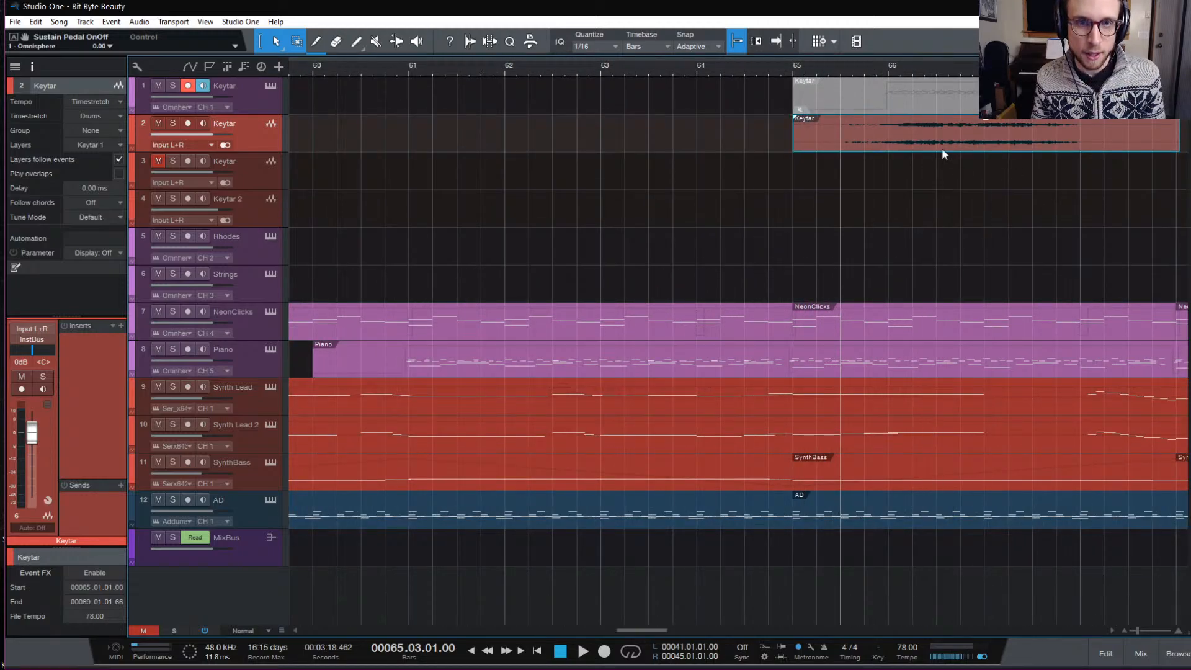
{"action": "left_click_drag", "start_coordinate": [944, 149], "coordinate": [1016, 143]}
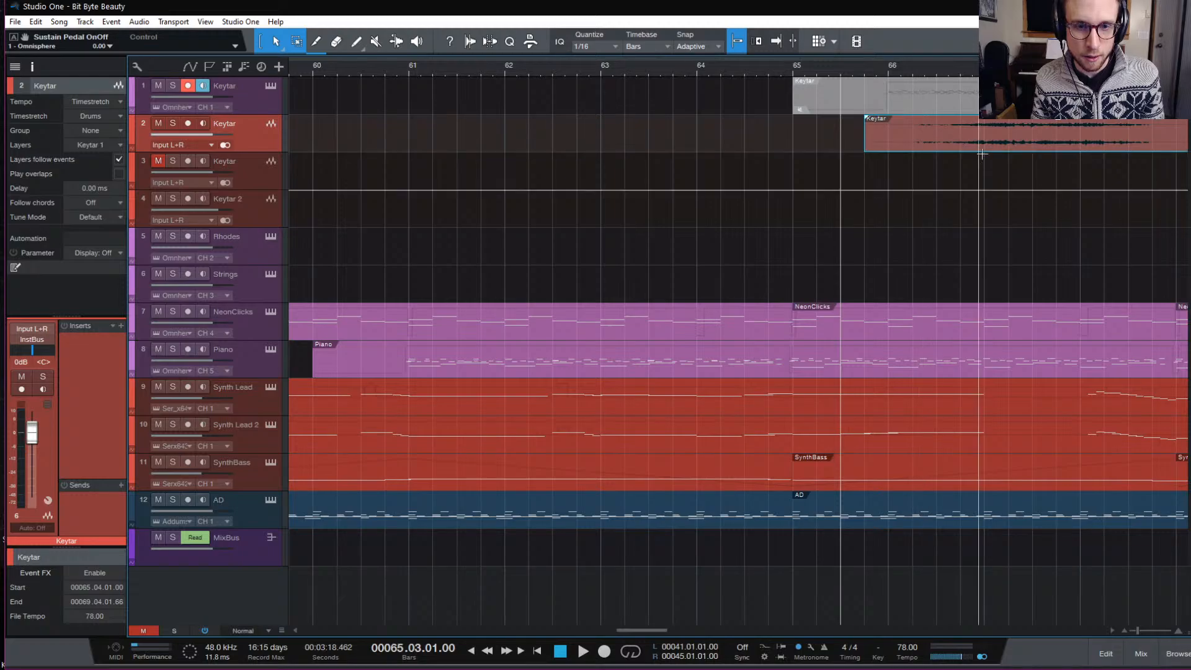
{"action": "key", "text": "space"}
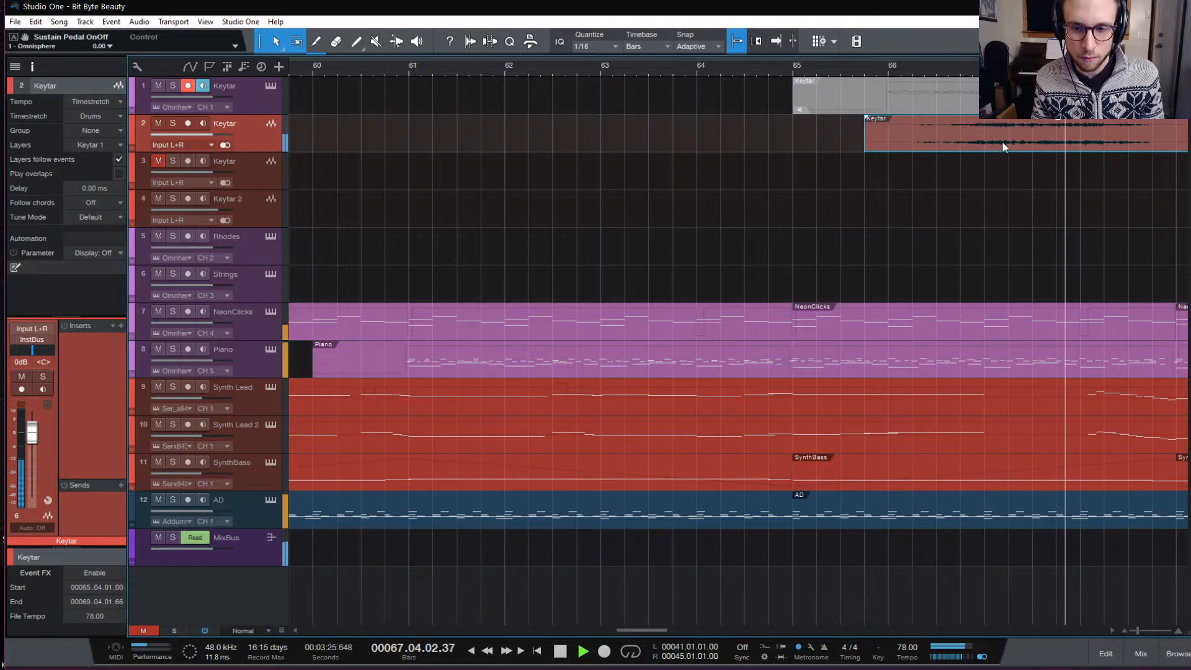
{"action": "left_click_drag", "start_coordinate": [1000, 145], "coordinate": [981, 146]}
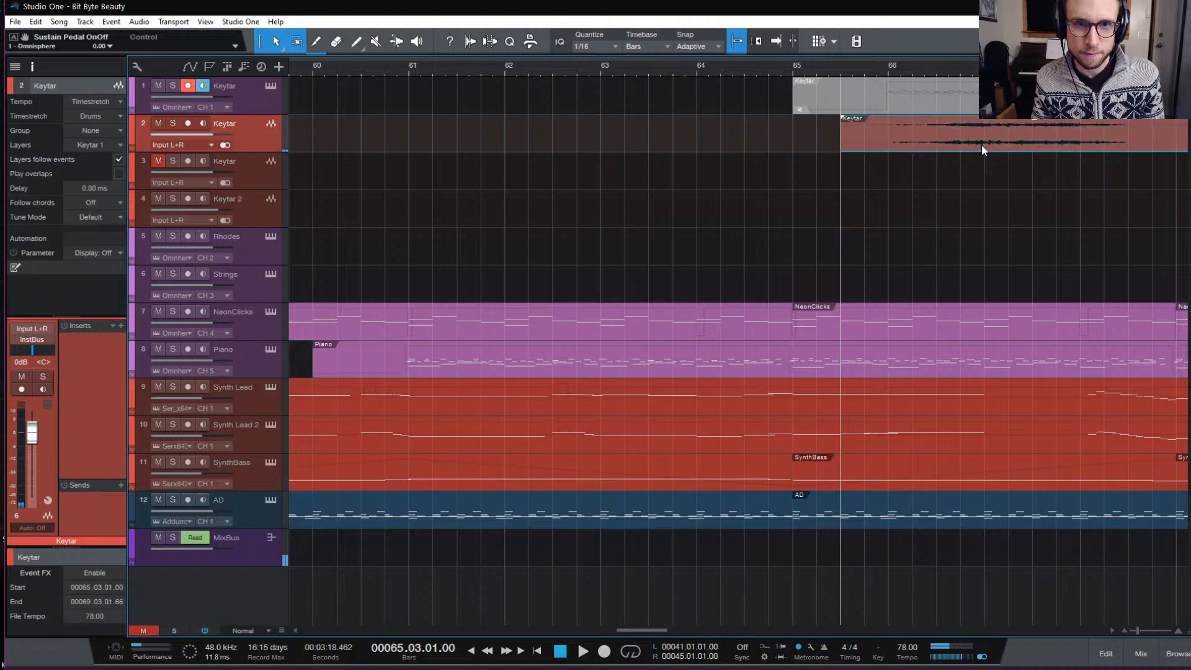
{"action": "key", "text": "space"}
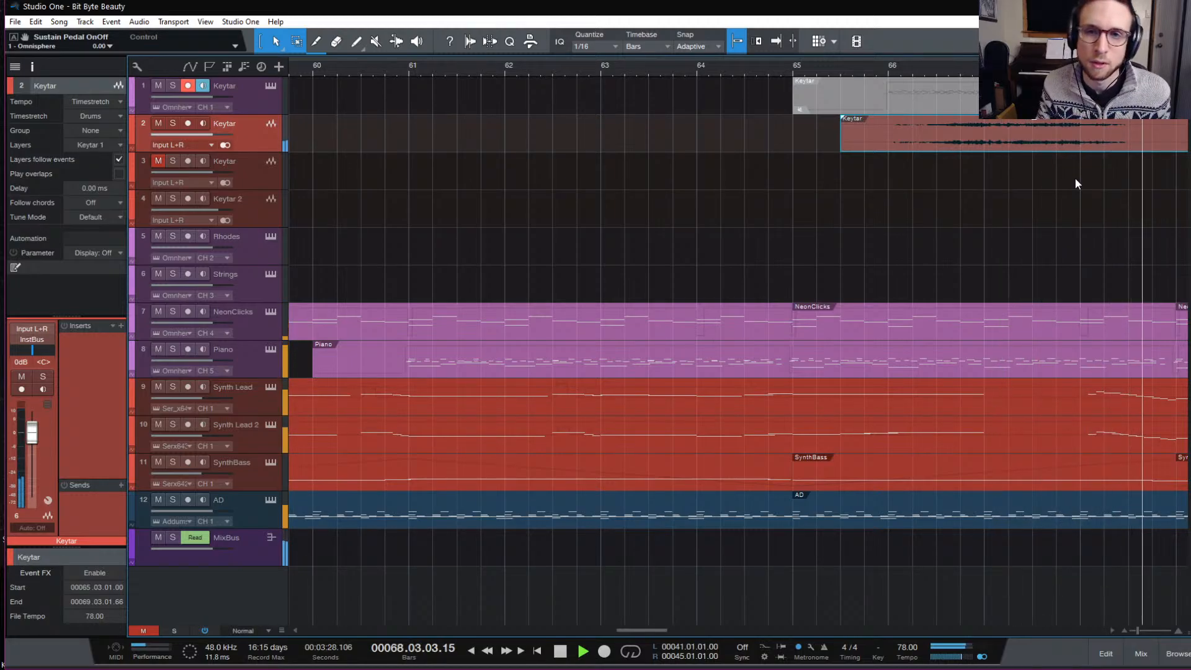
{"action": "key", "text": "space"}
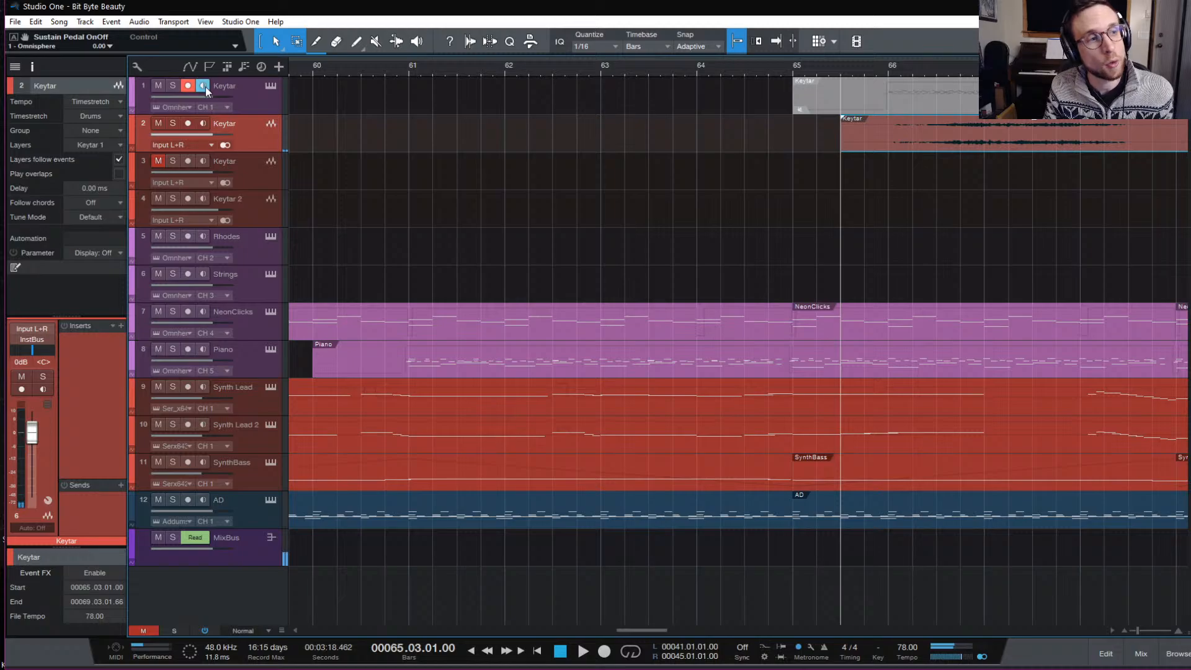
Play the passage from 65.03 and lower the bounced Keytar audio track's volume to -1.9 dB.
{"action": "left_click", "coordinate": [891, 107]}
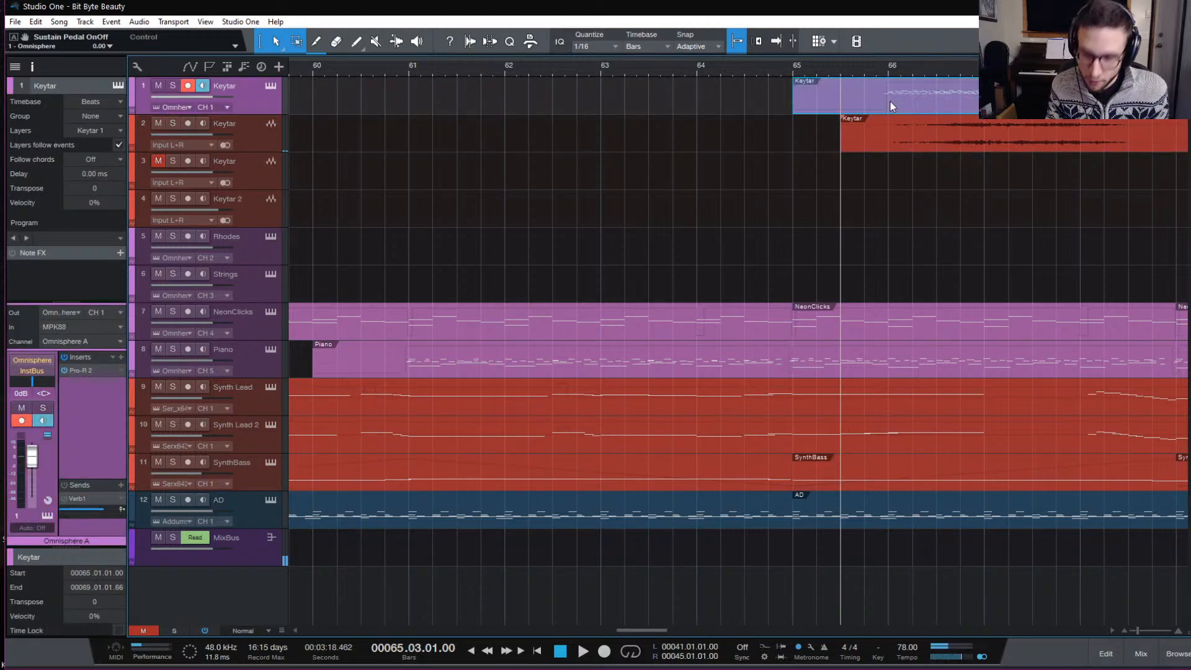
{"action": "key", "text": "space"}
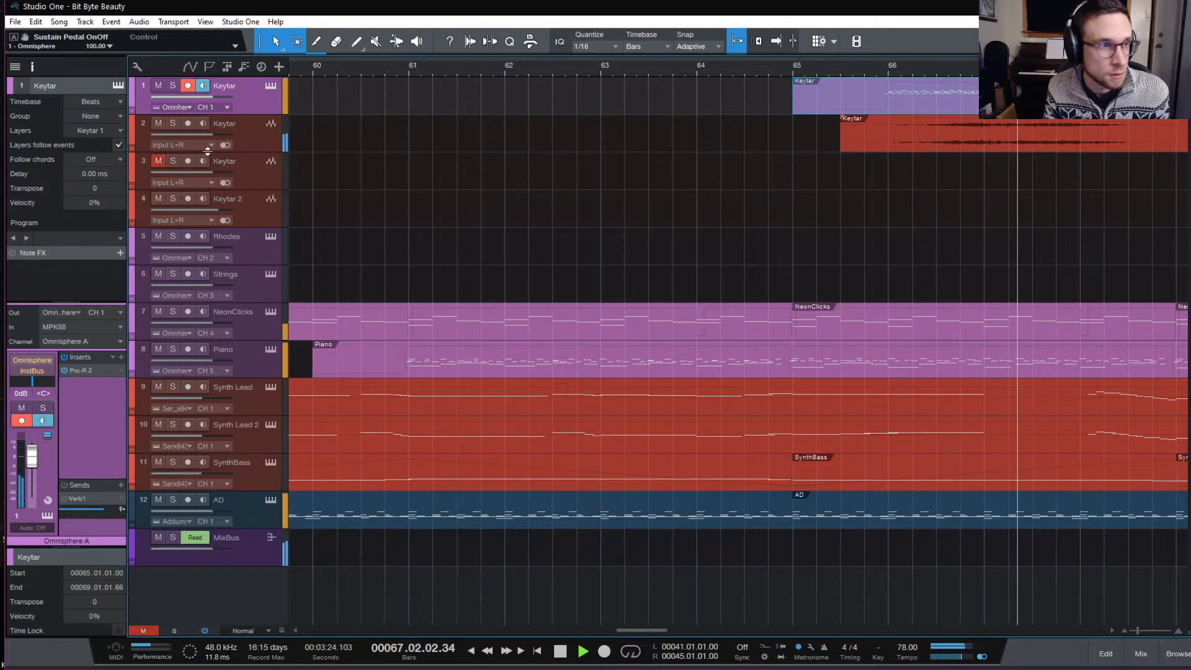
{"action": "left_click_drag", "start_coordinate": [208, 134], "coordinate": [203, 139]}
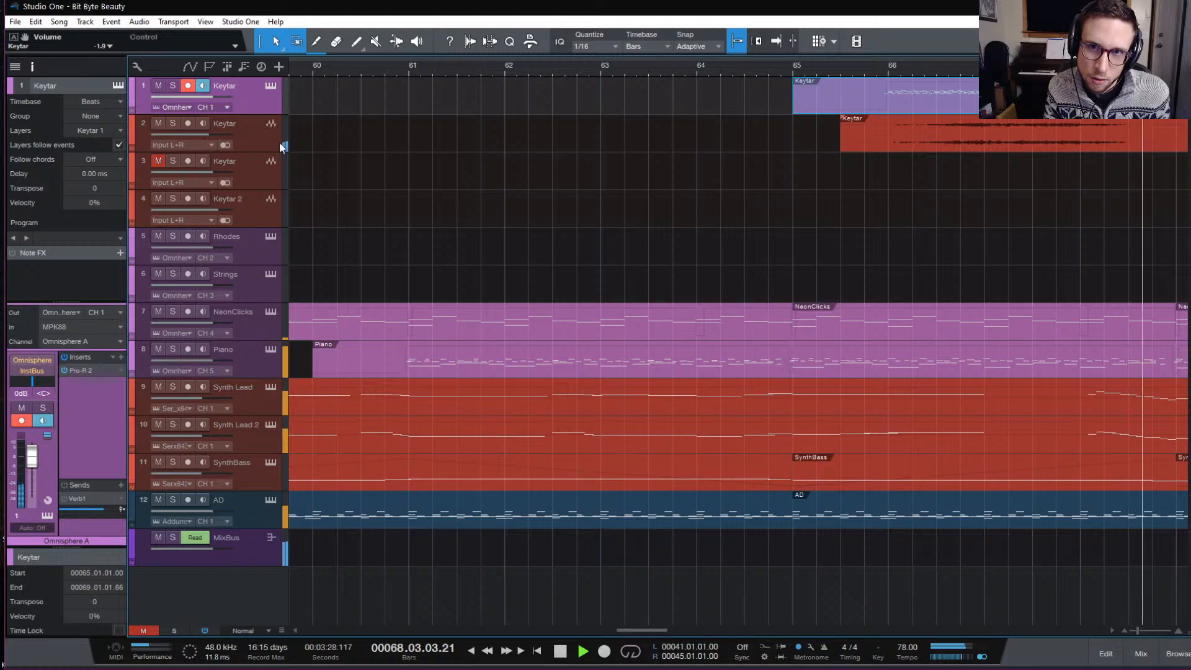
{"action": "key", "text": "space"}
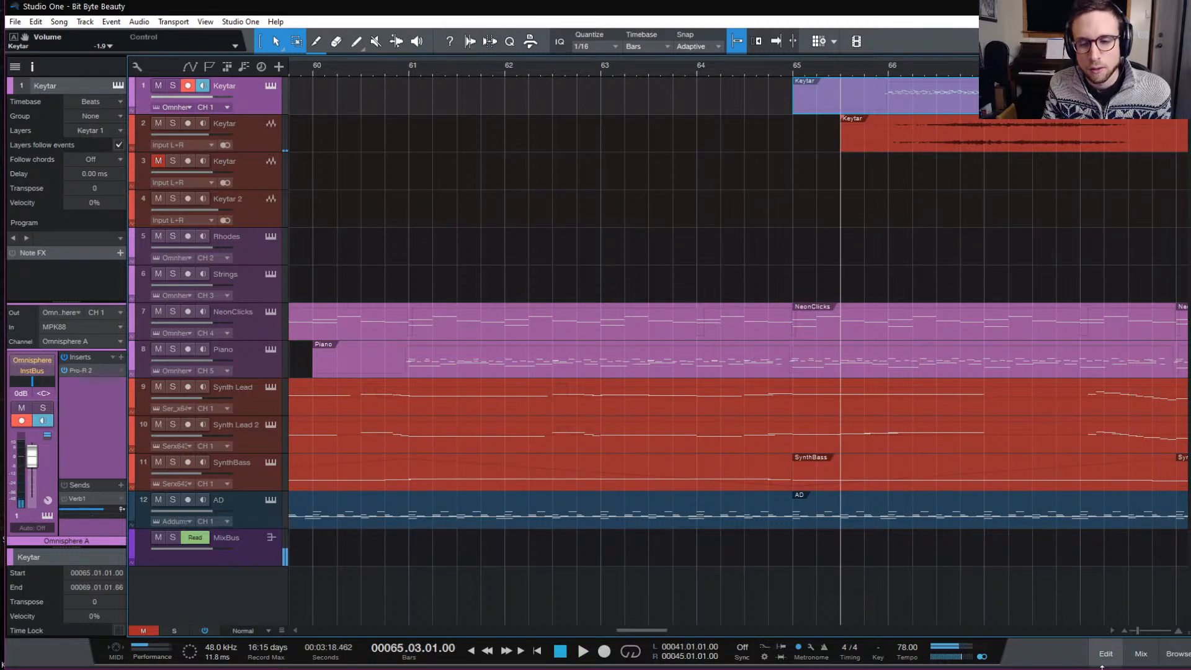
Show the mixing console, set the playhead to 66.02.01.00 and solo the bounced Keytar audio channel.
{"action": "left_click", "coordinate": [1109, 654]}
{"action": "left_click", "coordinate": [1134, 654]}
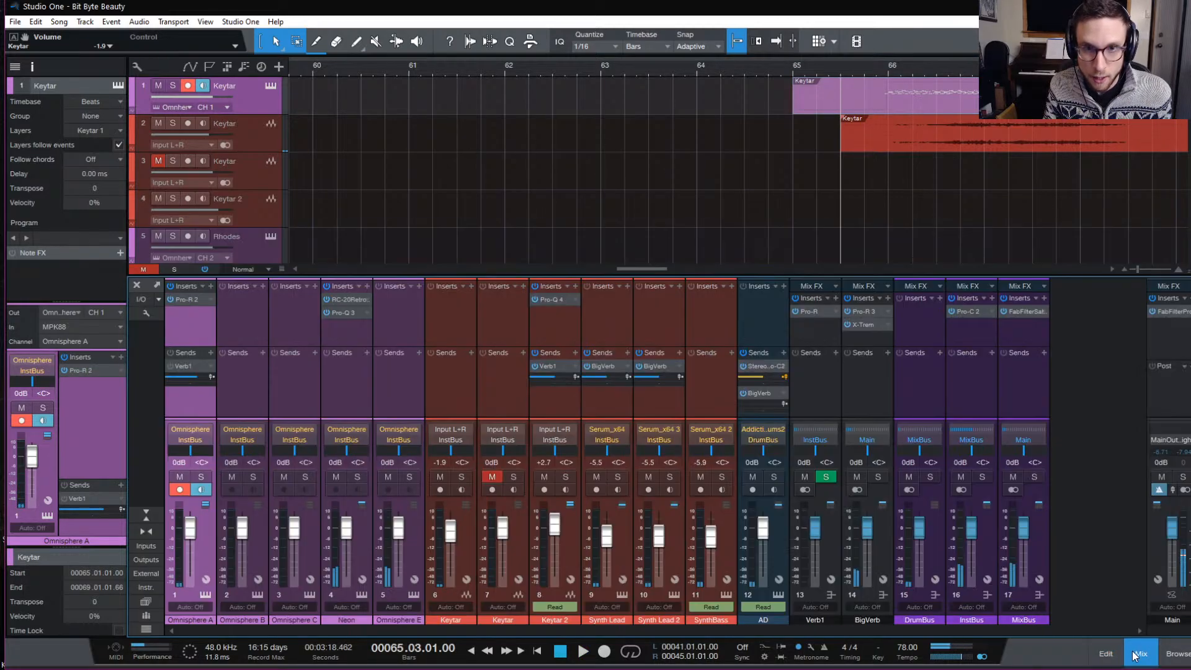
{"action": "key", "text": "space"}
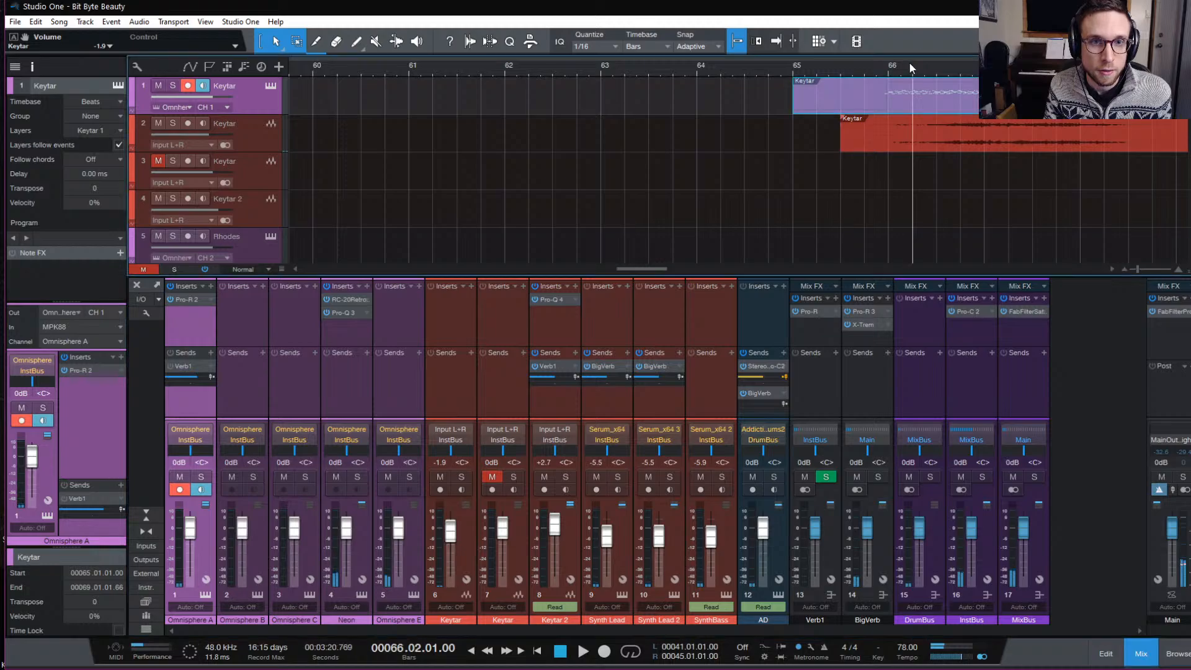
{"action": "left_click", "coordinate": [264, 137]}
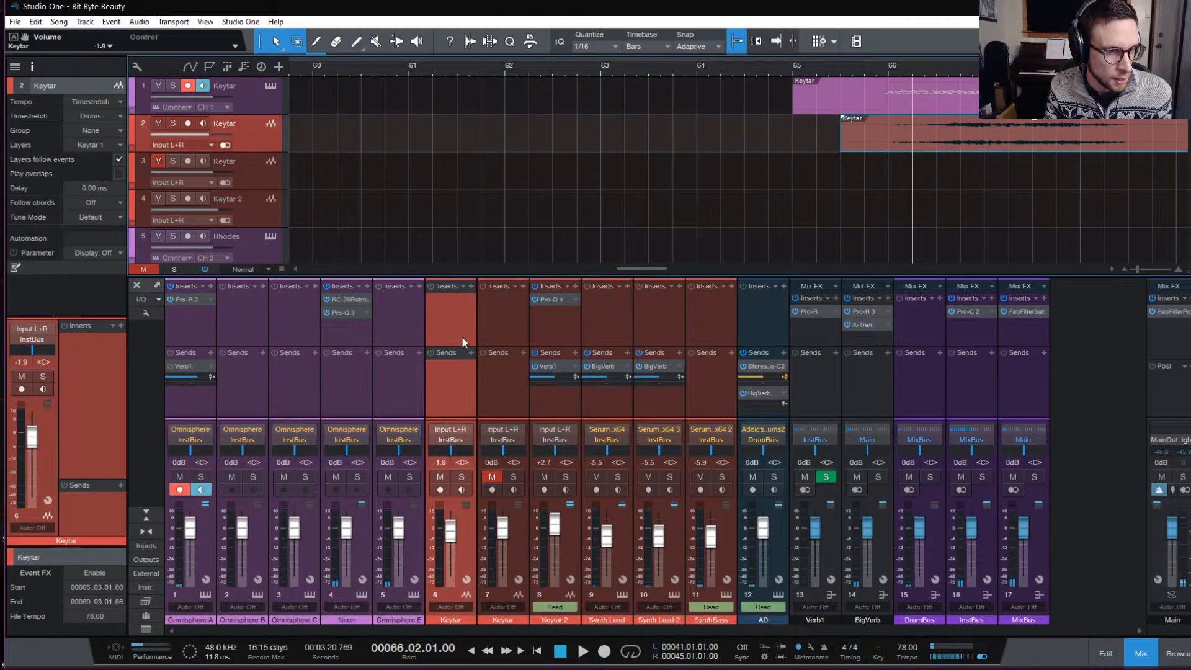
{"action": "left_click", "coordinate": [461, 481]}
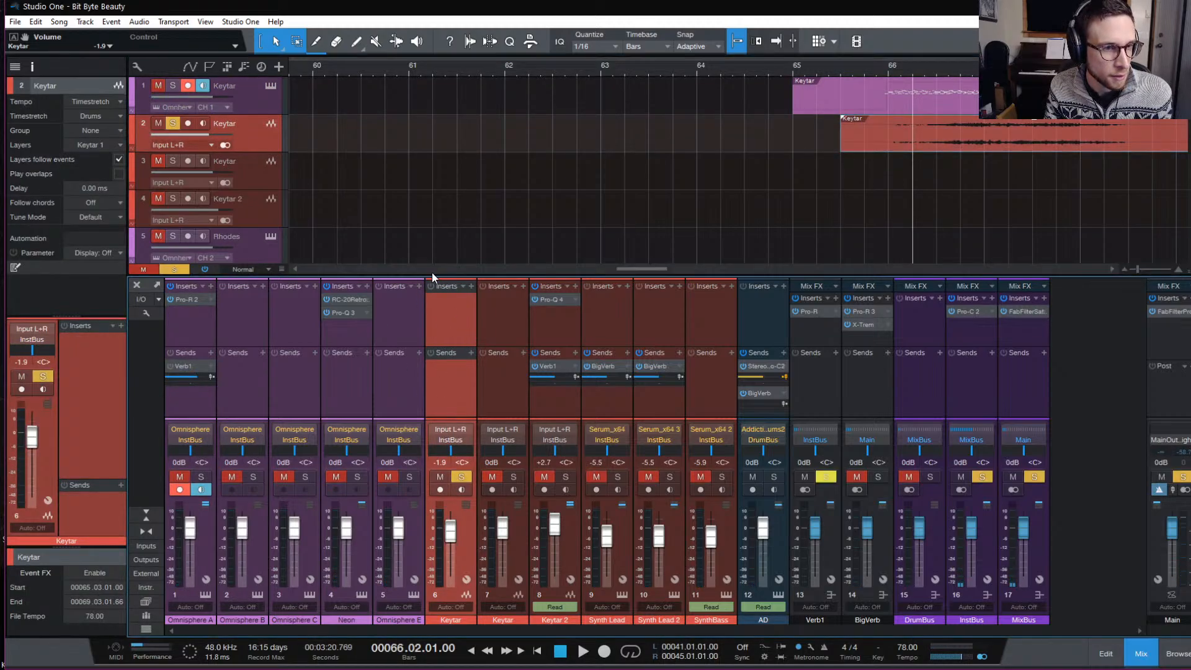
Insert the Mastering the Mix effect ANIMATE on the soloed Keytar channel and move its window clear of the audio event.
{"action": "left_click", "coordinate": [468, 286]}
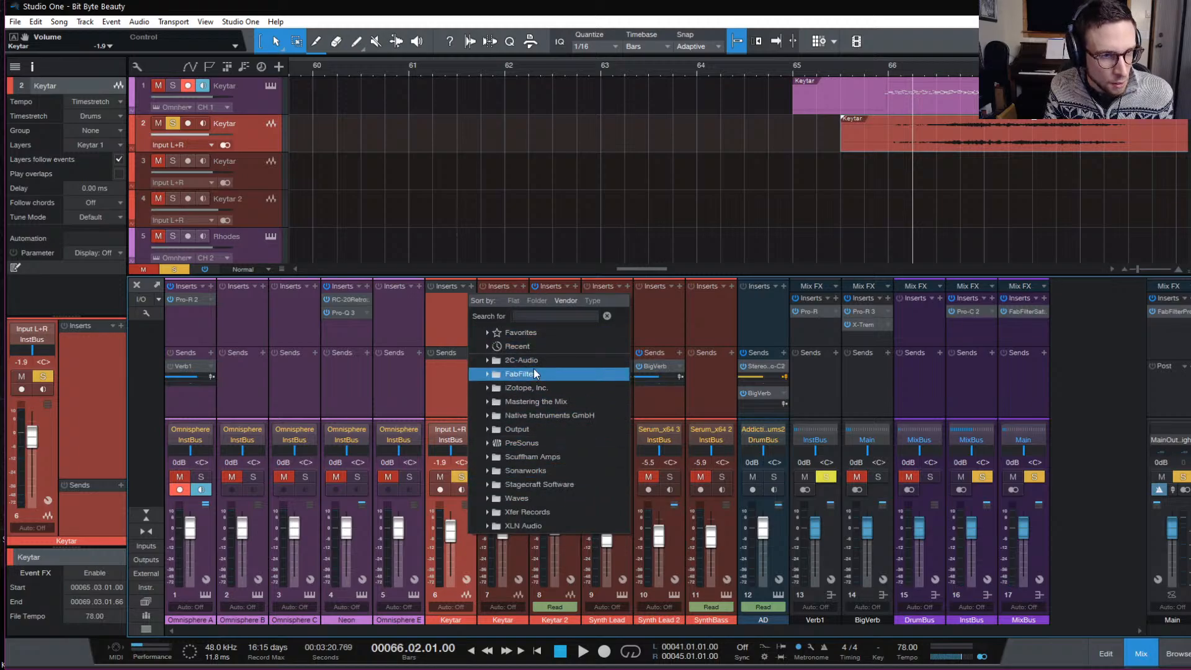
{"action": "left_click", "coordinate": [547, 334]}
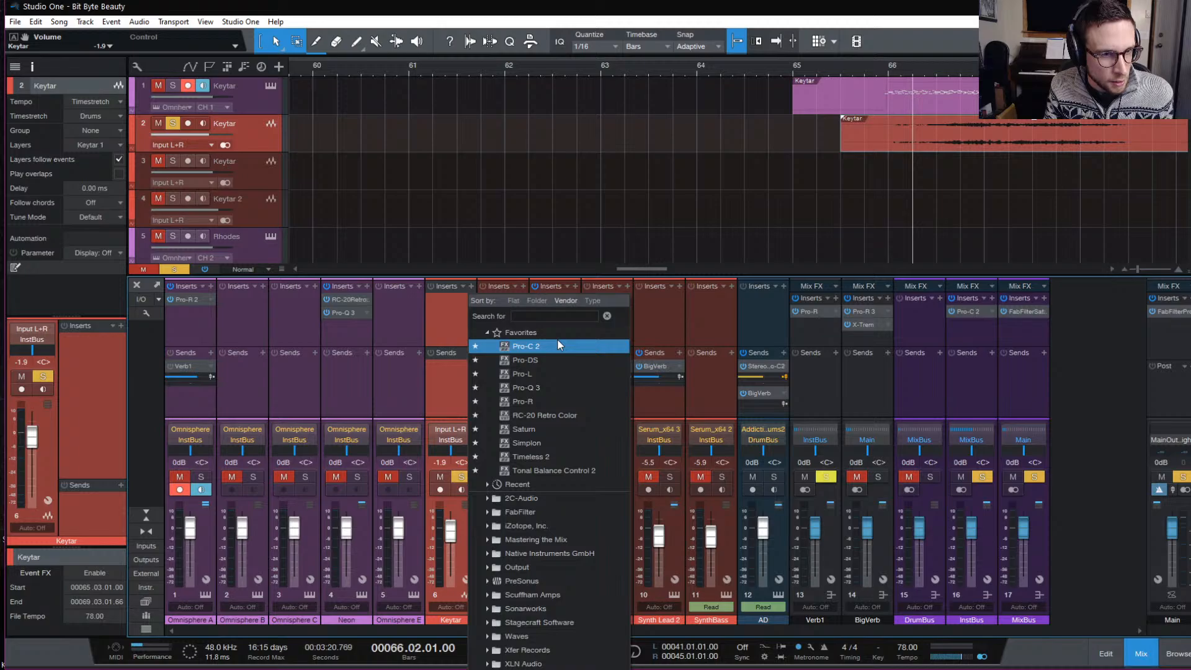
{"action": "left_click", "coordinate": [560, 334]}
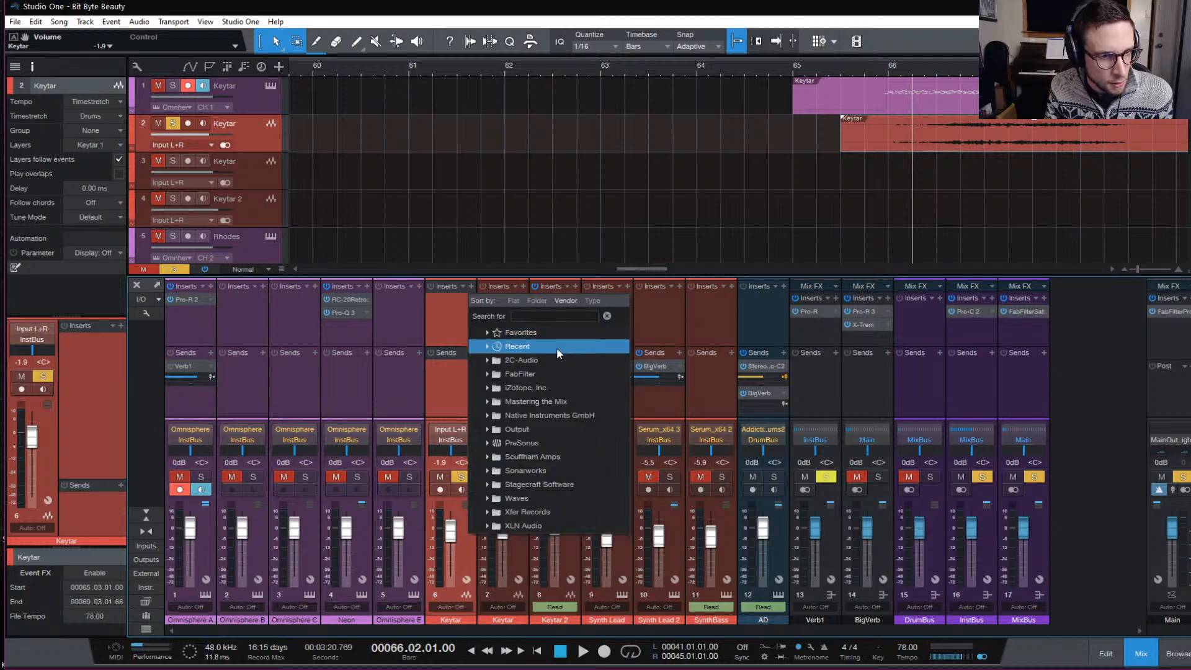
{"action": "left_click", "coordinate": [557, 347]}
{"action": "left_click", "coordinate": [557, 348]}
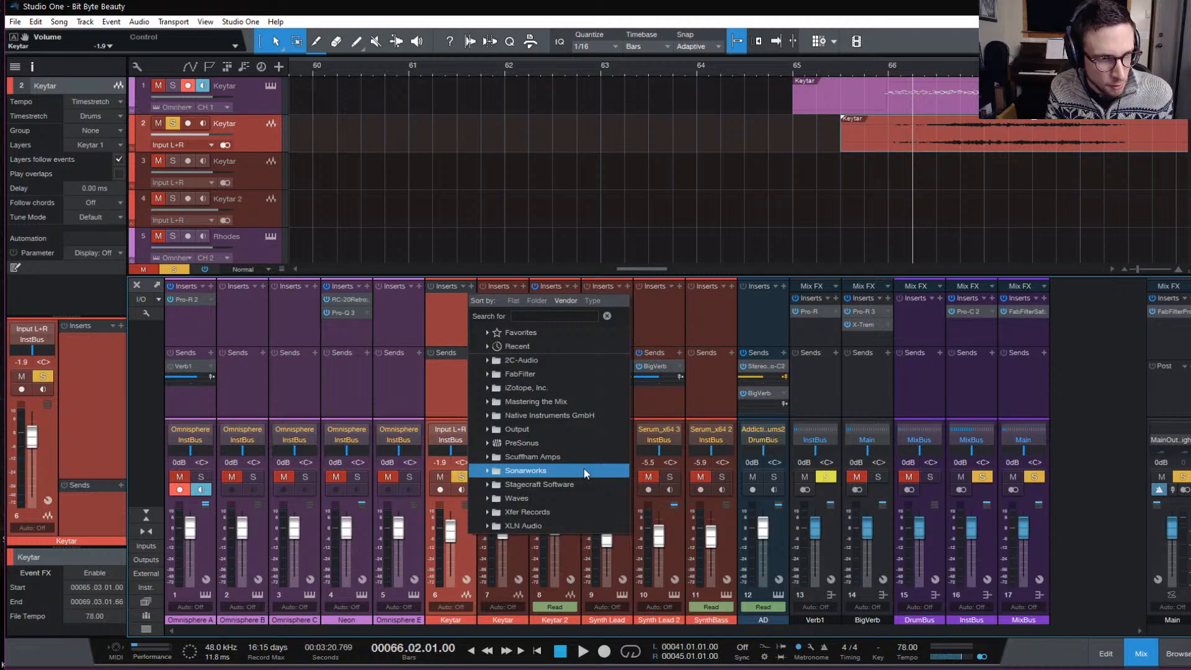
{"action": "left_click", "coordinate": [586, 401]}
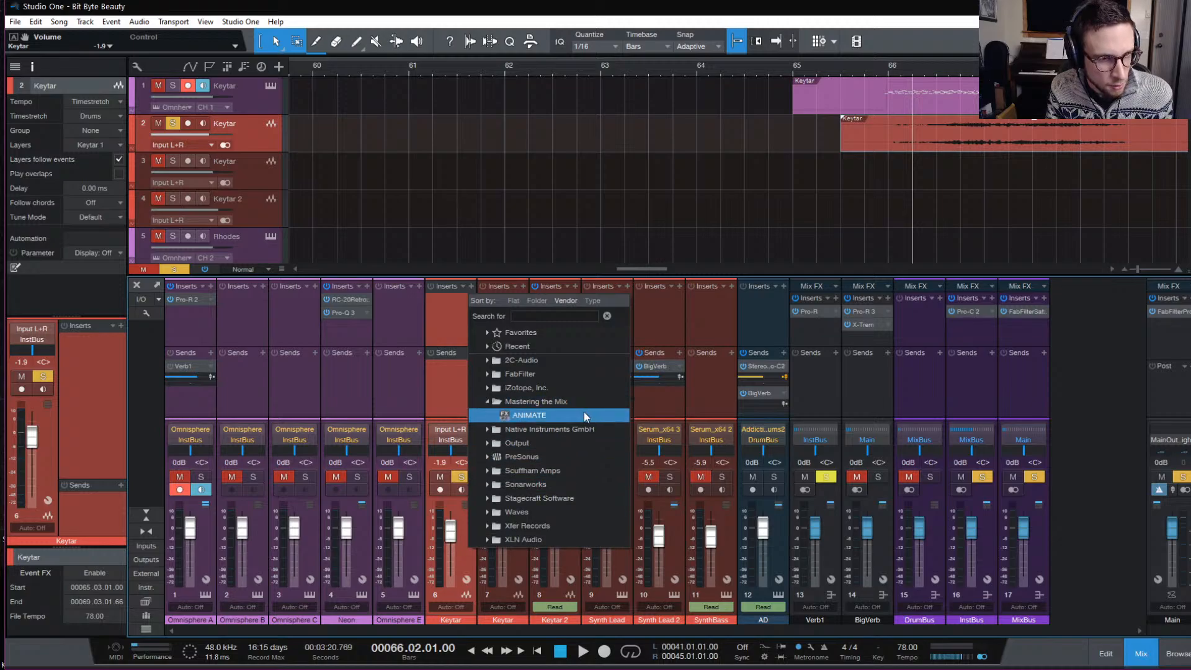
{"action": "left_click", "coordinate": [583, 413]}
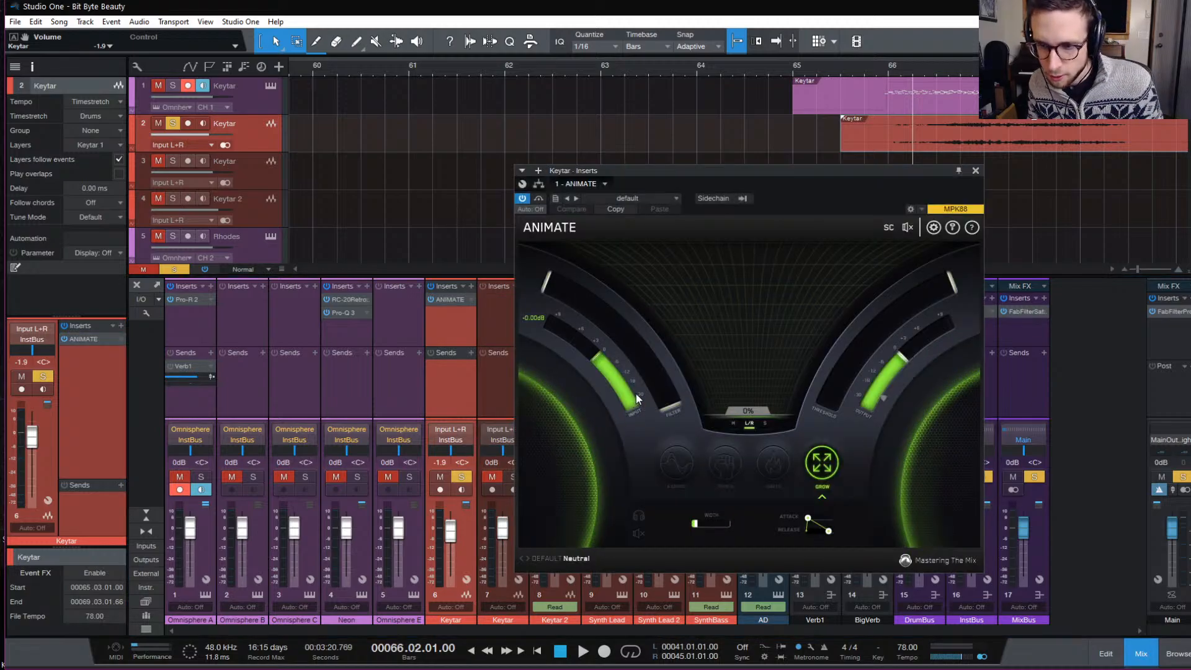
{"action": "left_click_drag", "start_coordinate": [778, 170], "coordinate": [593, 81]}
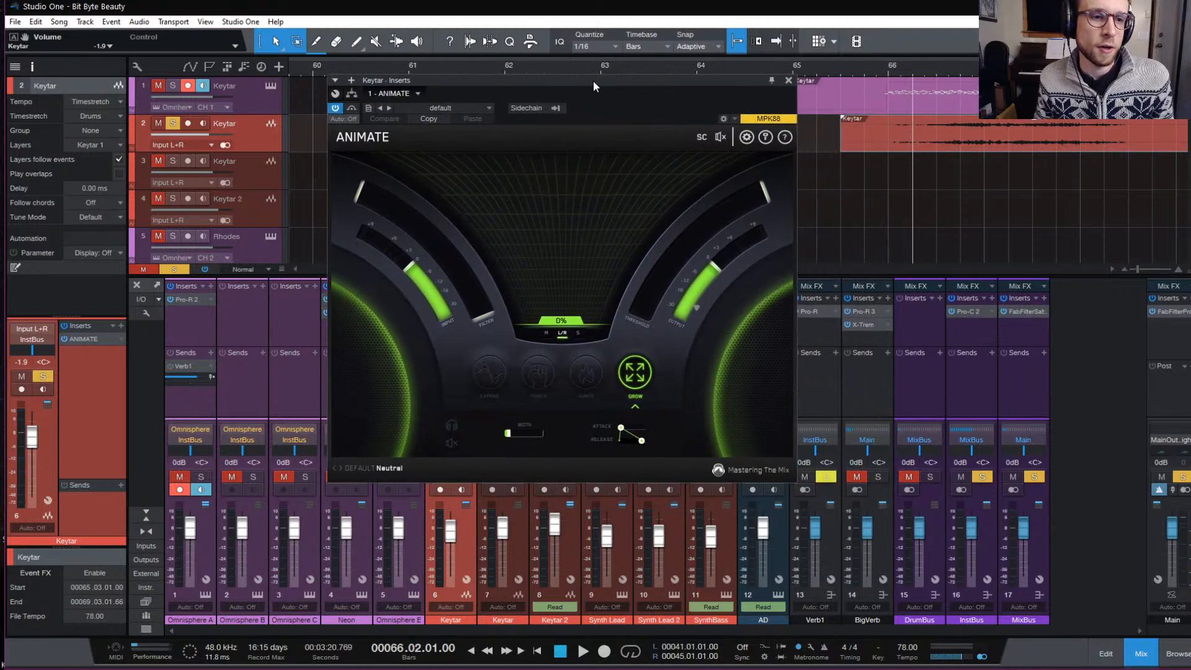
Load ANIMATE's Super-Wide preset from the Width category, audition it on the soloed Keytar and close the effect window.
{"action": "left_click", "coordinate": [341, 468]}
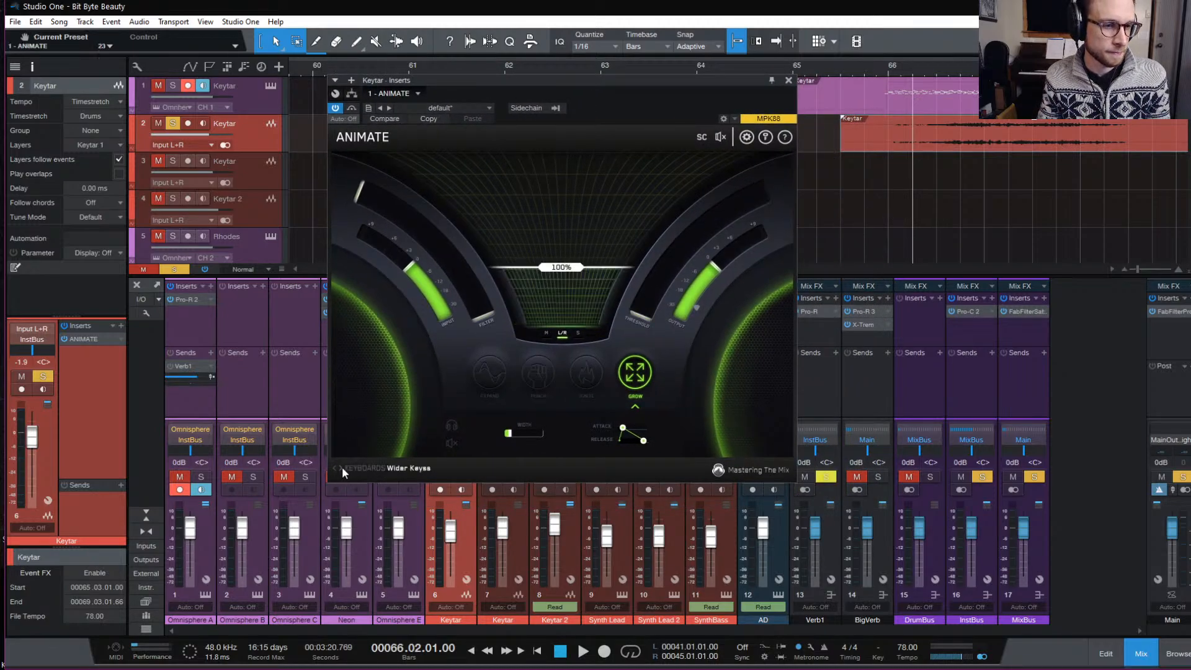
{"action": "left_click", "coordinate": [379, 469]}
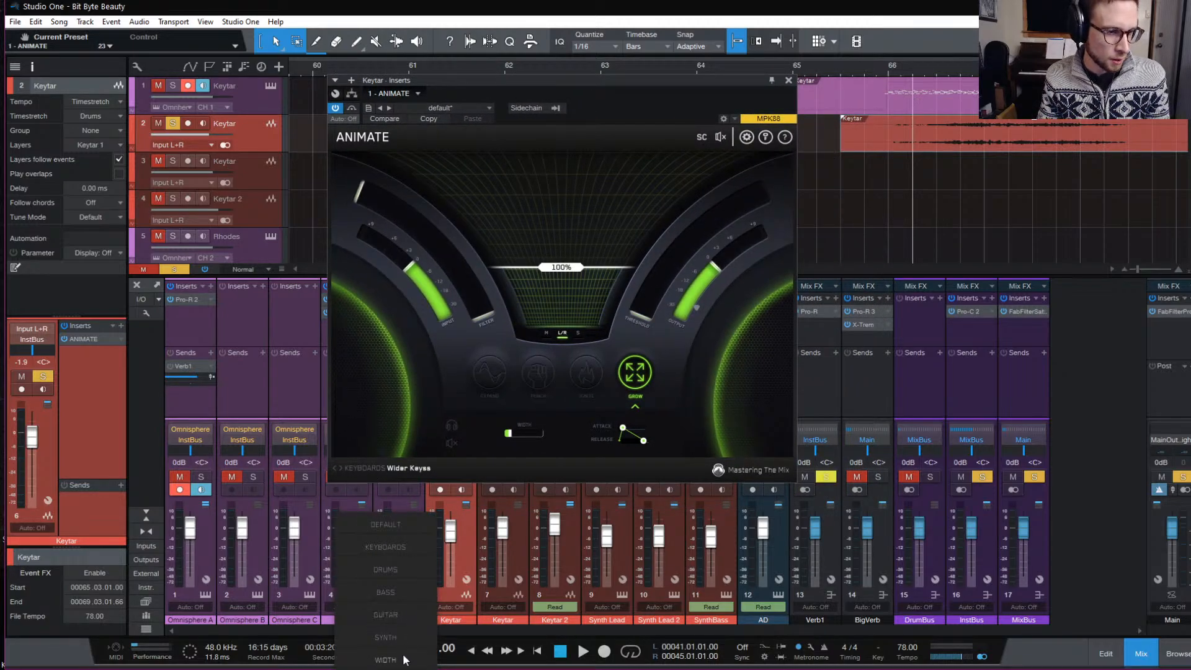
{"action": "mouse_move", "coordinate": [403, 659]}
{"action": "left_click", "coordinate": [465, 638]}
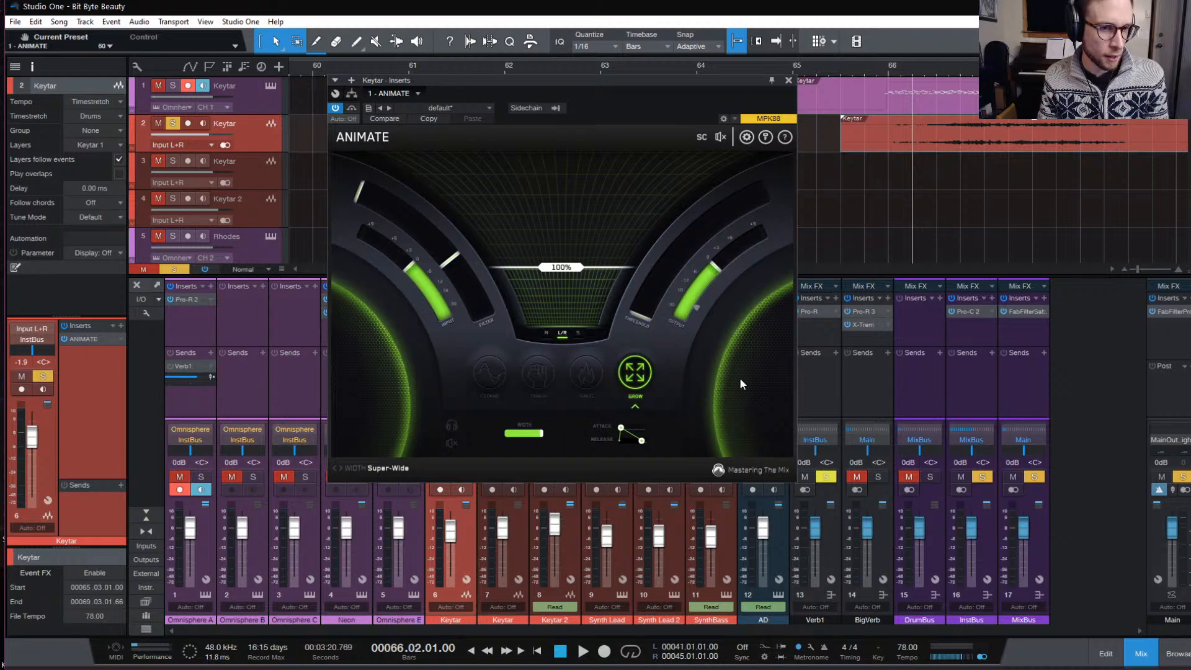
{"action": "key", "text": "space"}
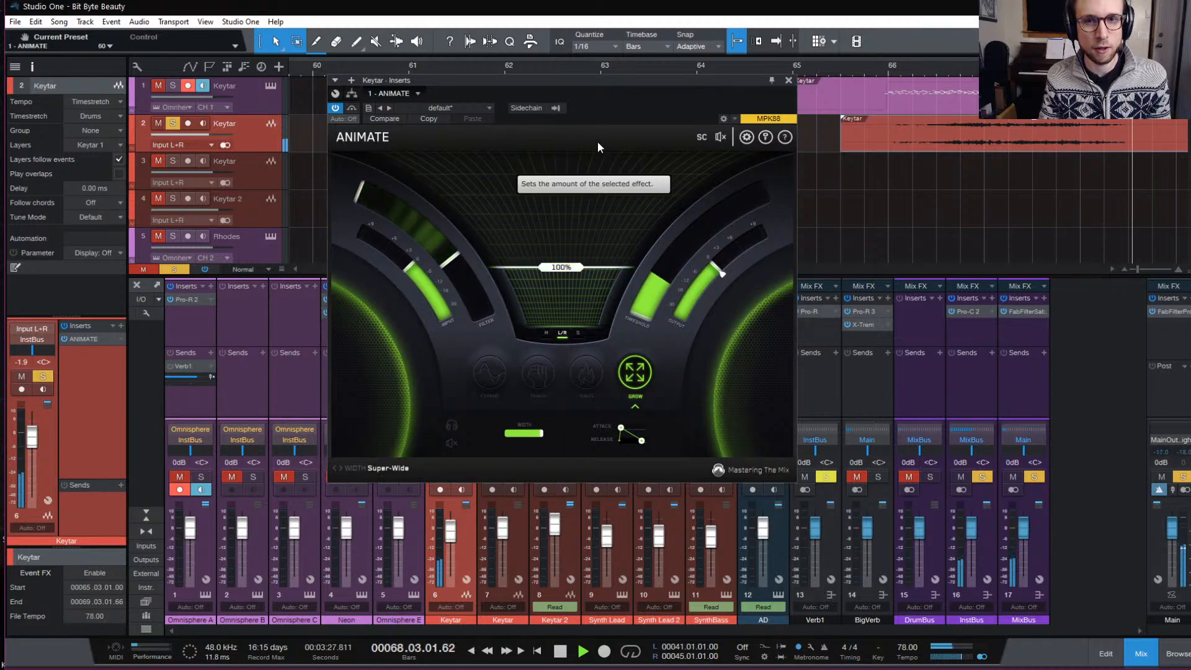
{"action": "left_click", "coordinate": [785, 80]}
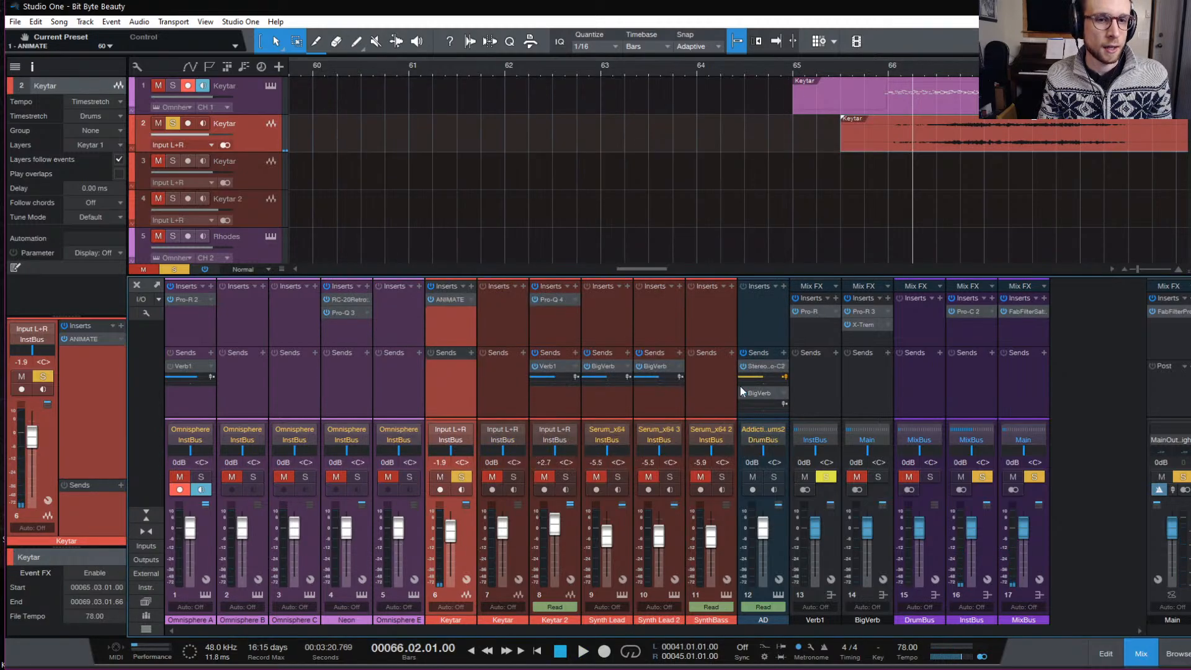
Add a BigVerb send to the soloed Keytar audio channel and listen to the passage from 66.02.
{"action": "left_click", "coordinate": [469, 353]}
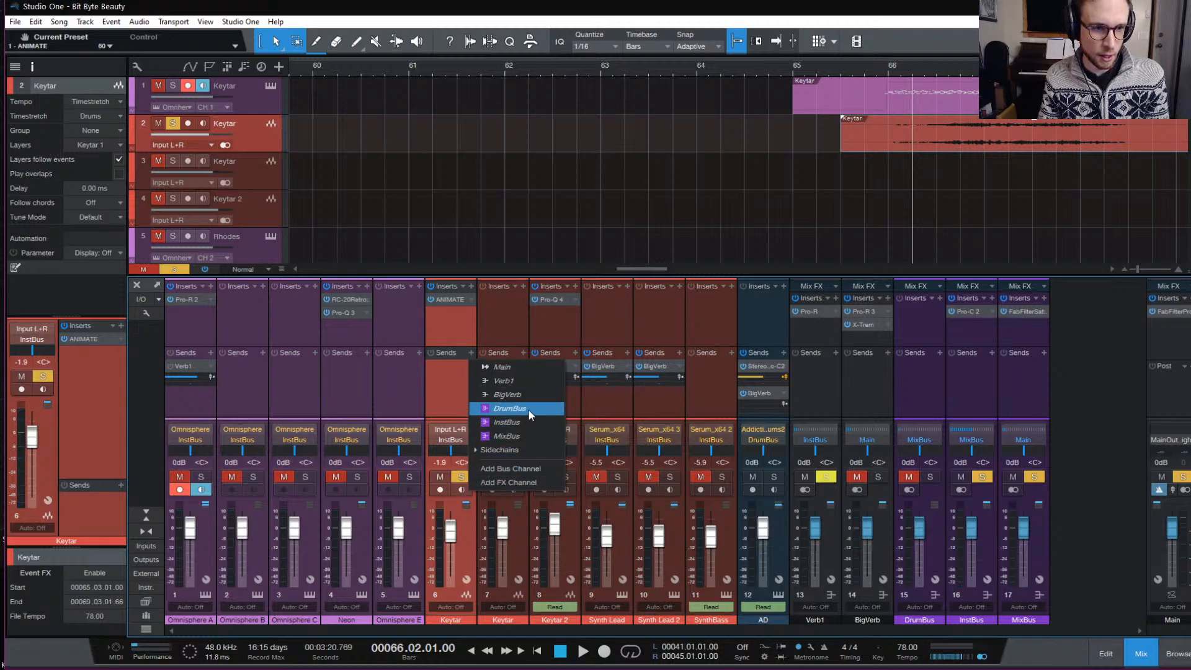
{"action": "left_click", "coordinate": [512, 395]}
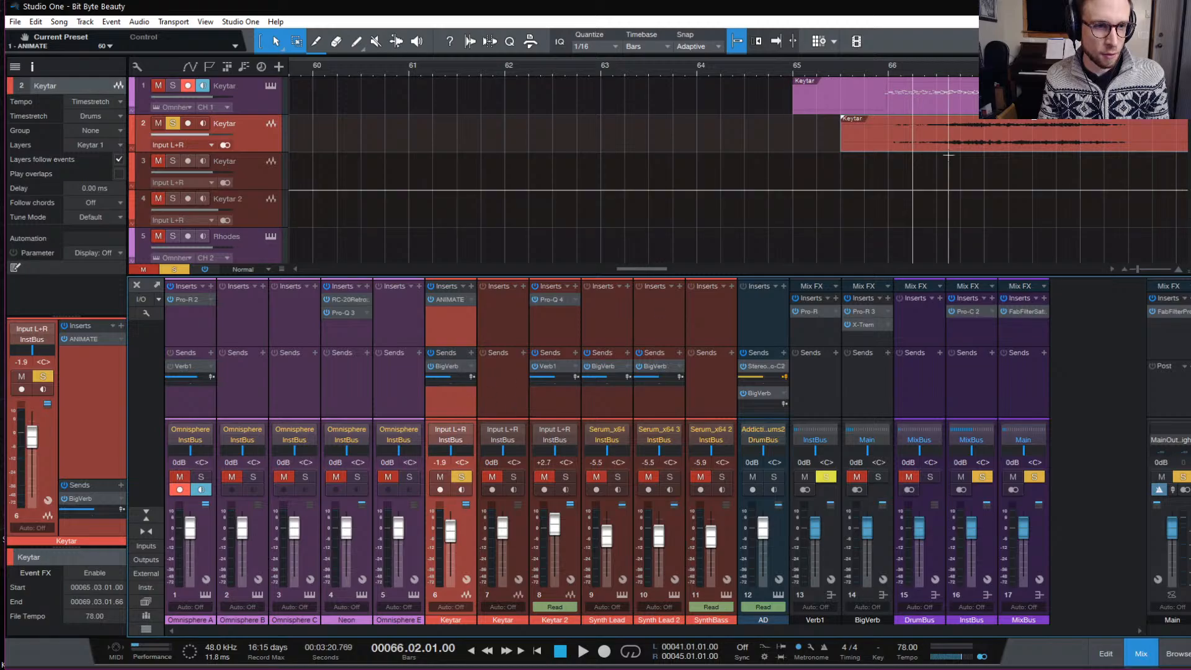
{"action": "key", "text": "space"}
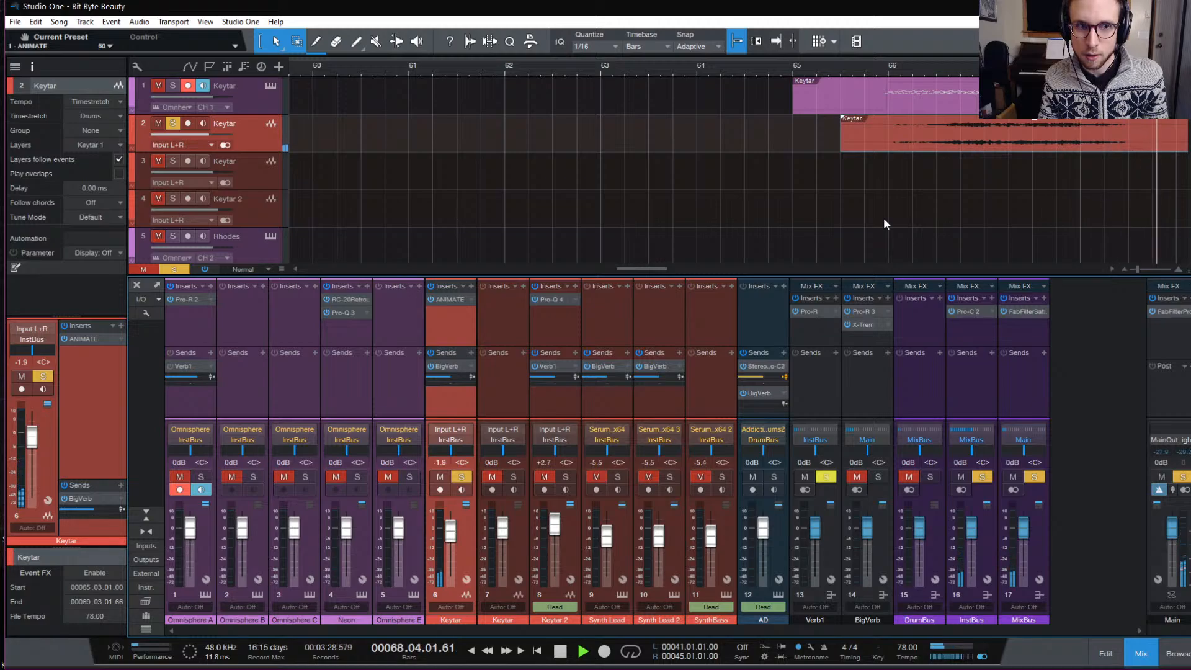
Add a fade-in to the start of the bounced Keytar audio event, ending just past bar 66, while listening from bar 65.
{"action": "key", "text": "space"}
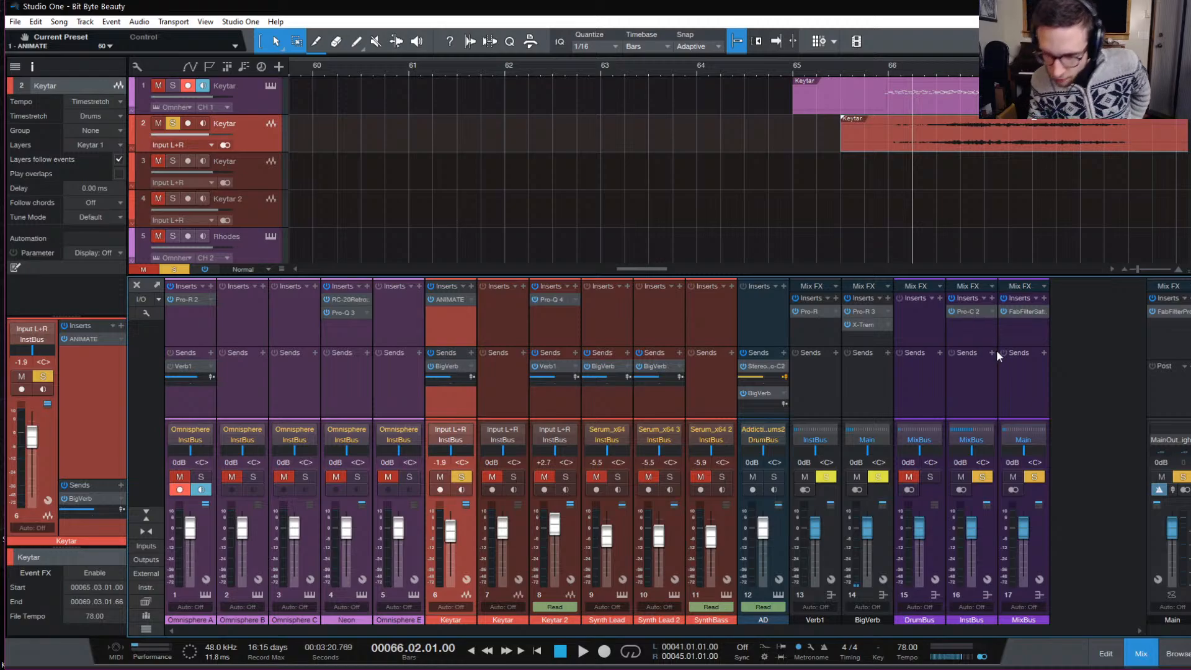
{"action": "left_click", "coordinate": [797, 76]}
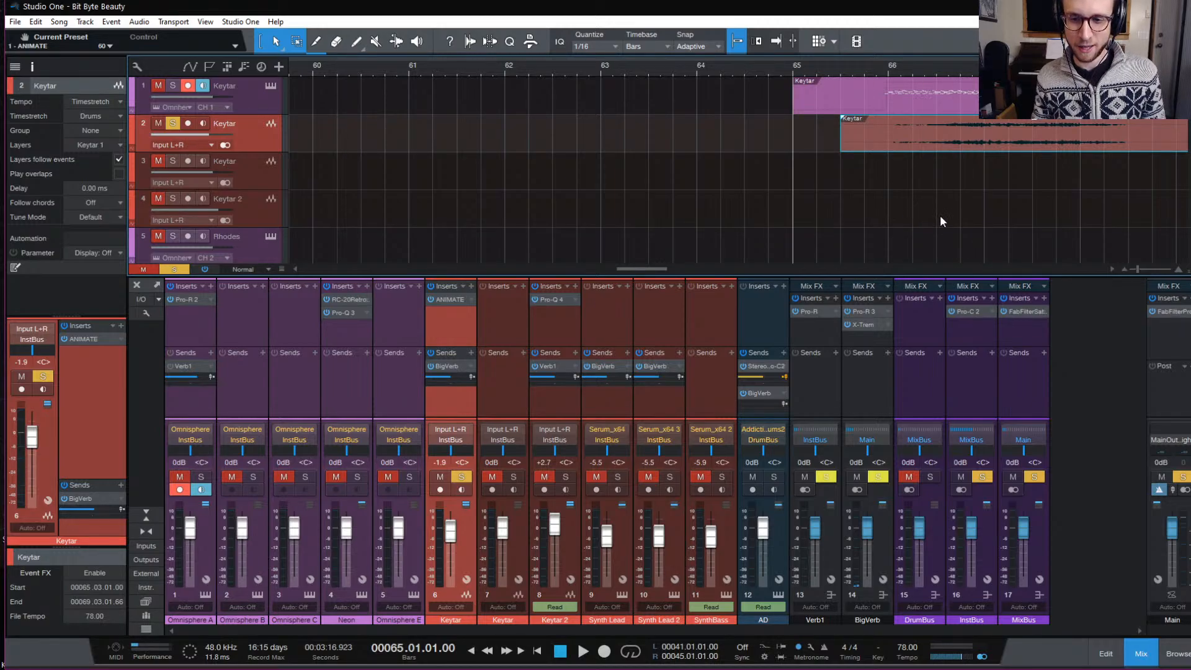
{"action": "key", "text": "space"}
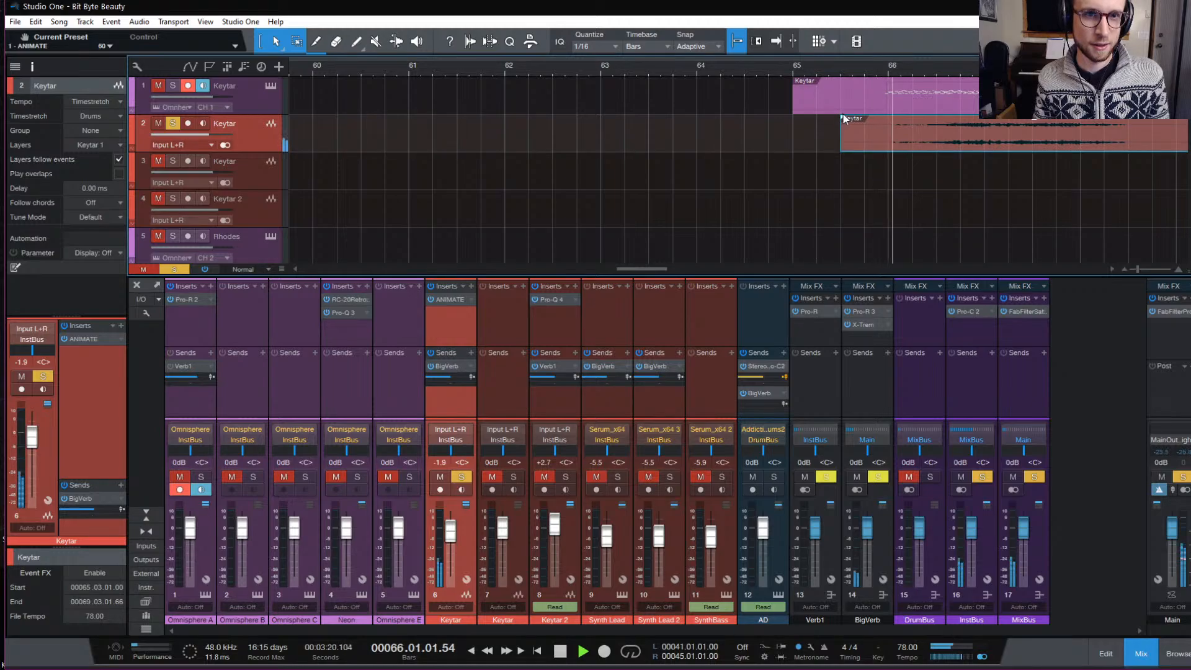
{"action": "left_click_drag", "start_coordinate": [843, 118], "coordinate": [903, 136]}
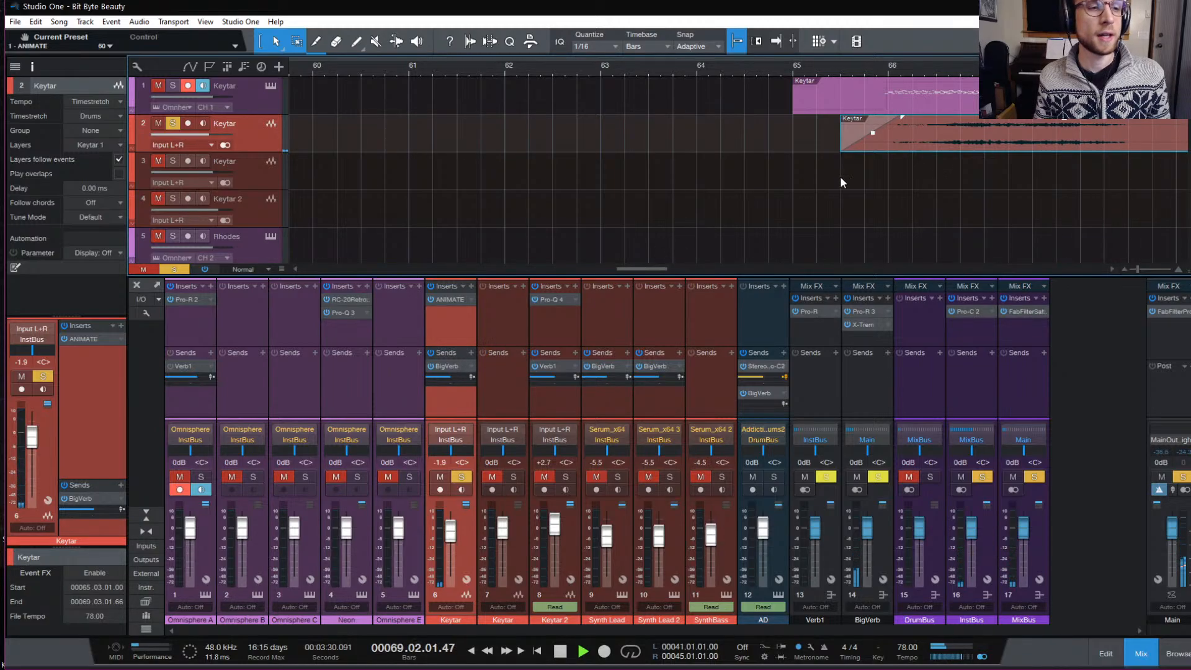
{"action": "key", "text": "space"}
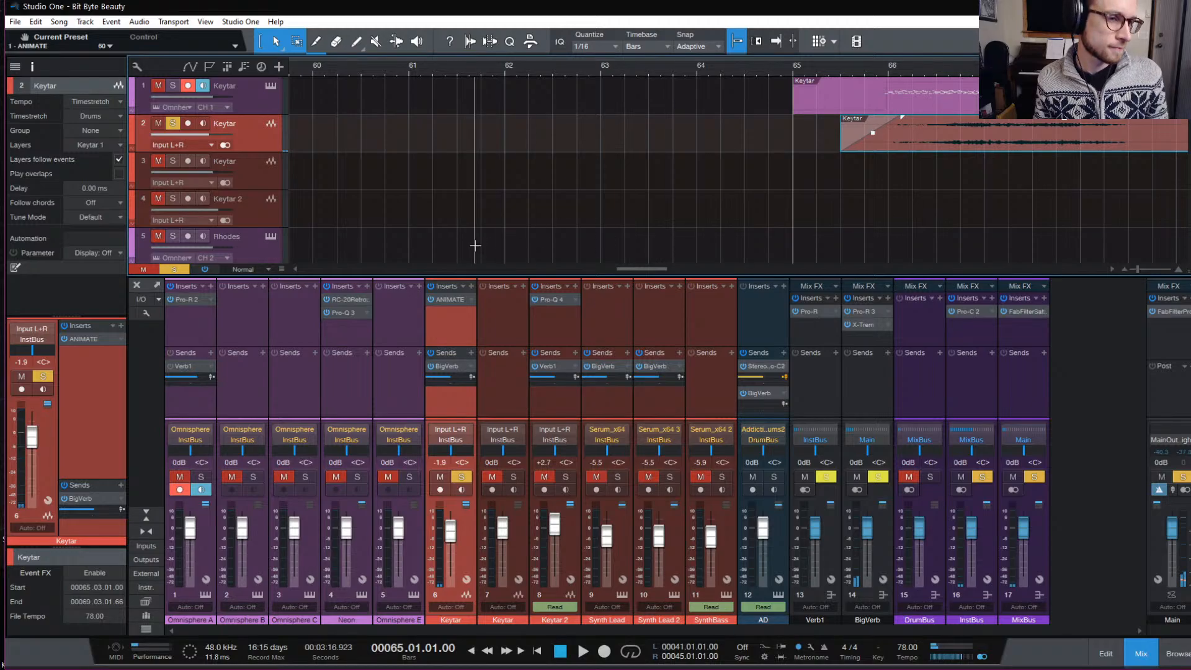
Insert FabFilter Pro-Q 3 after ANIMATE on the soloed Keytar audio channel.
{"action": "left_click", "coordinate": [471, 286]}
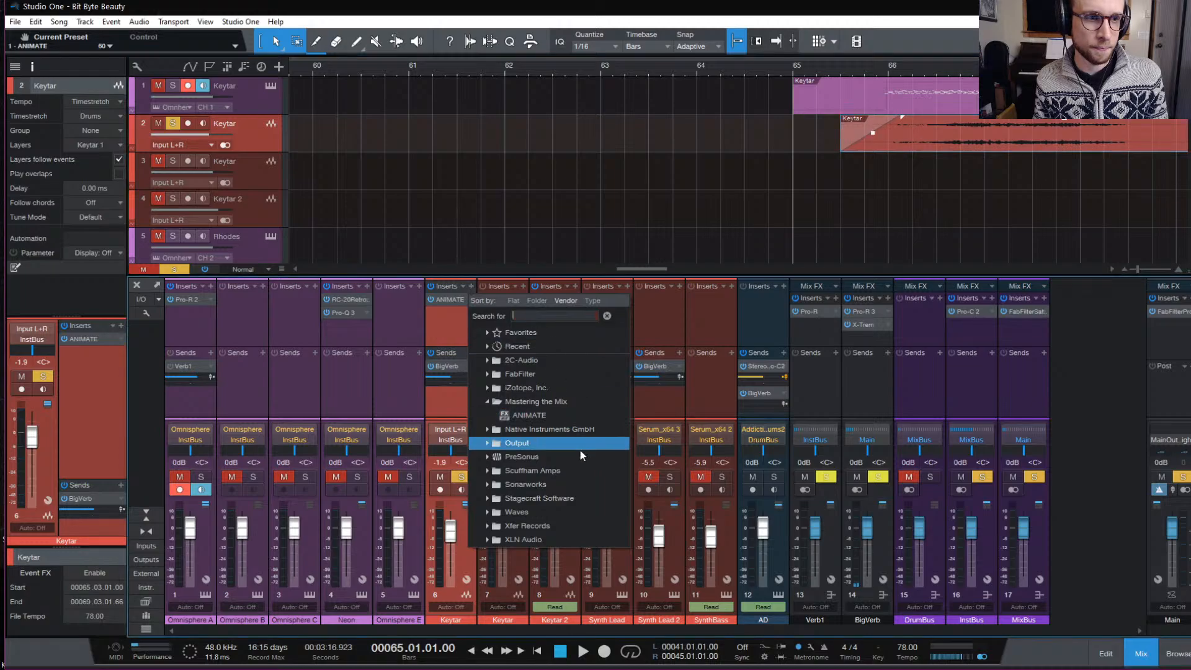
{"action": "left_click", "coordinate": [549, 376]}
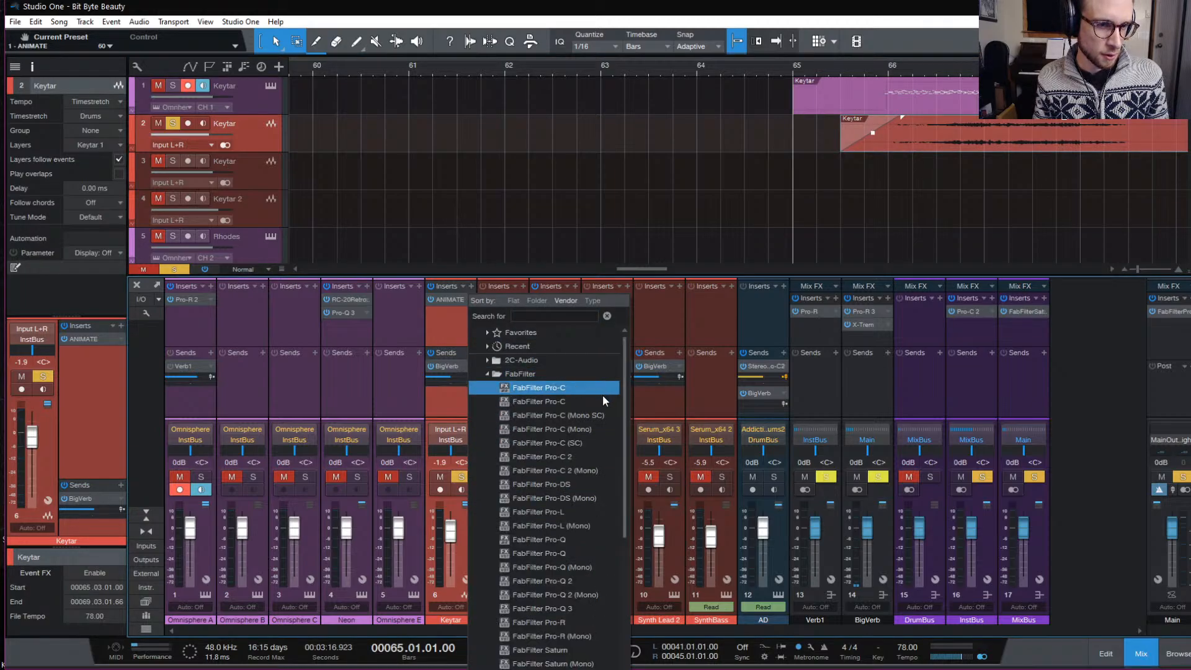
{"action": "left_click", "coordinate": [532, 335]}
{"action": "left_click", "coordinate": [569, 388]}
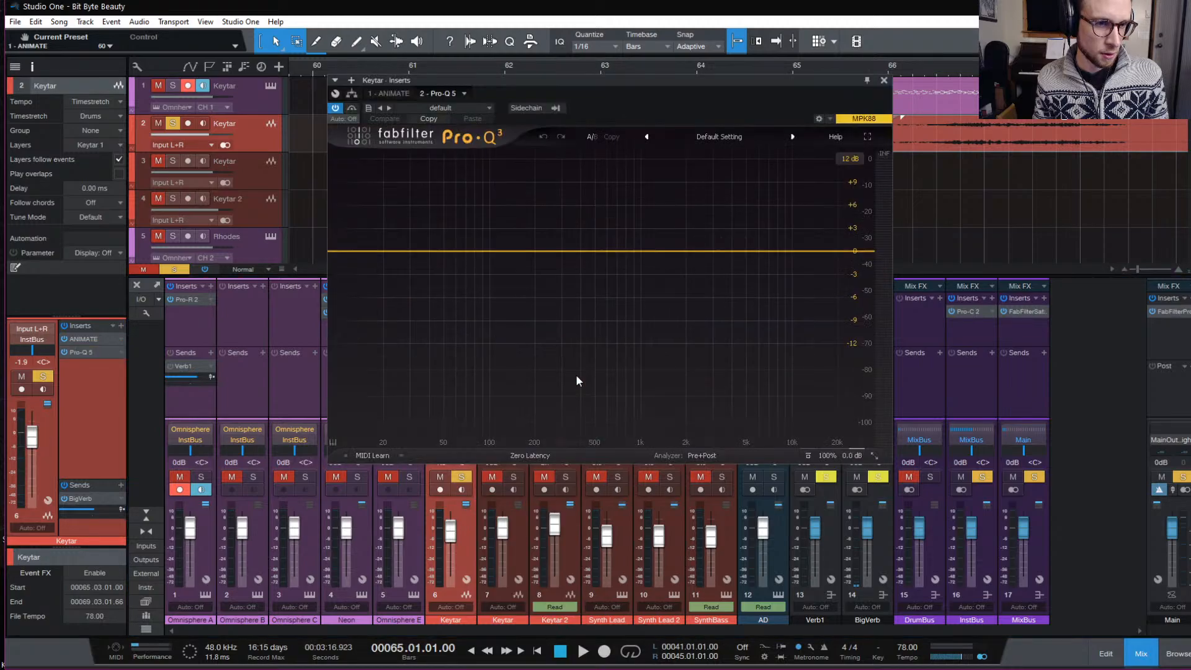
Create a 12 dB/oct low cut at about 600 Hz in the Keytar equalizer while auditioning it, and close the effect window.
{"action": "left_click_drag", "start_coordinate": [366, 259], "coordinate": [482, 263]}
{"action": "key", "text": "space"}
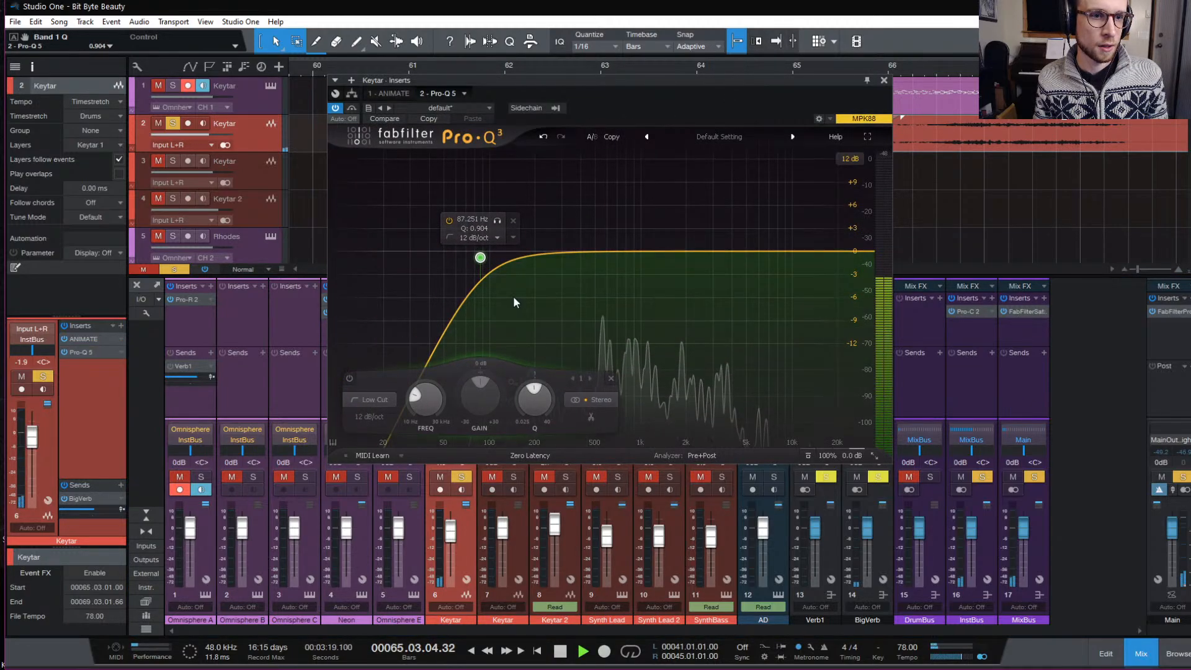
{"action": "left_click_drag", "start_coordinate": [483, 261], "coordinate": [607, 266]}
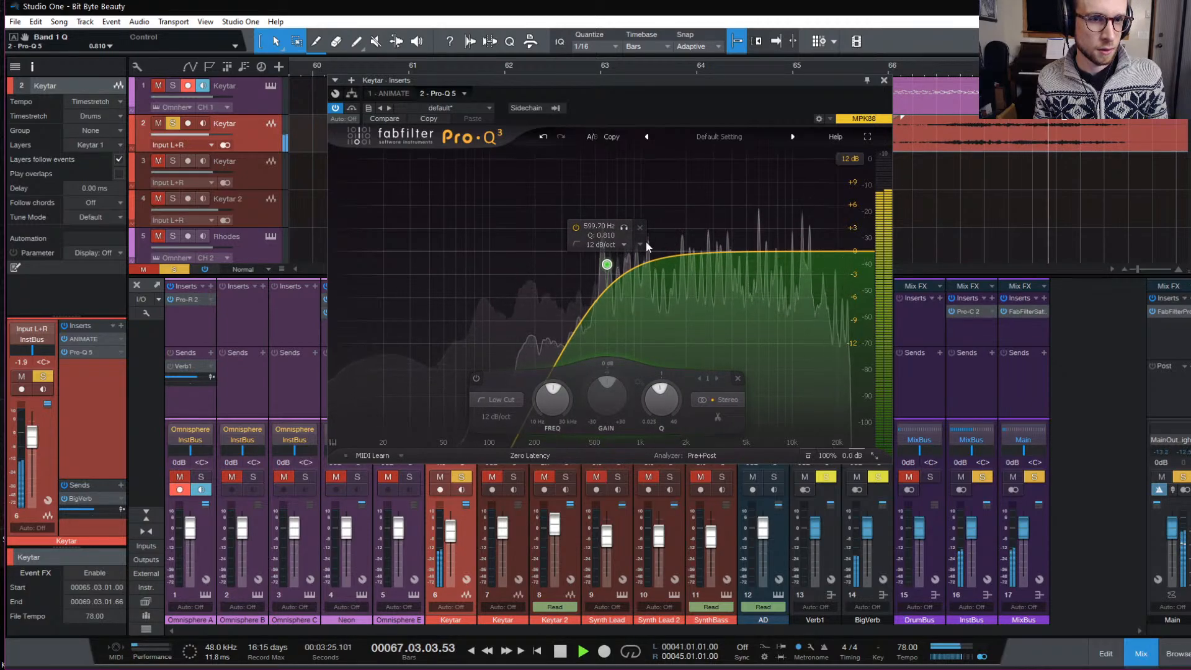
{"action": "key", "text": "space"}
{"action": "left_click", "coordinate": [883, 79]}
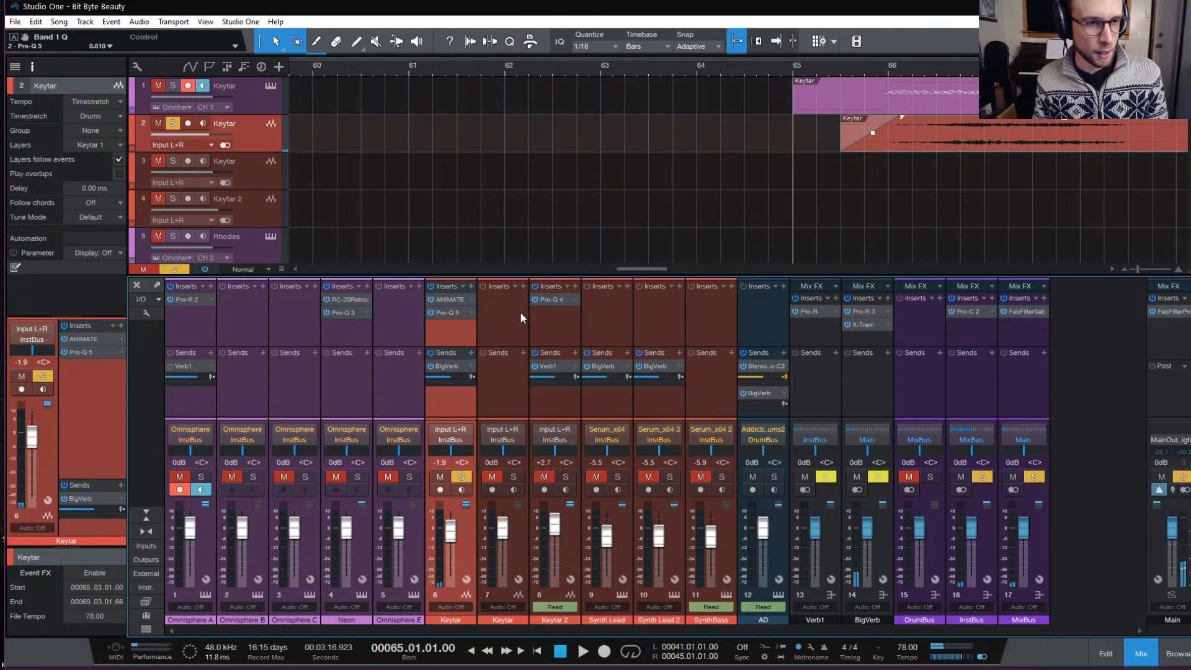
Solo the Keytar instrument track, open its part for note editing and record additional ending notes, running from 66.04.02.33.
{"action": "left_click", "coordinate": [178, 87]}
{"action": "key", "text": "space"}
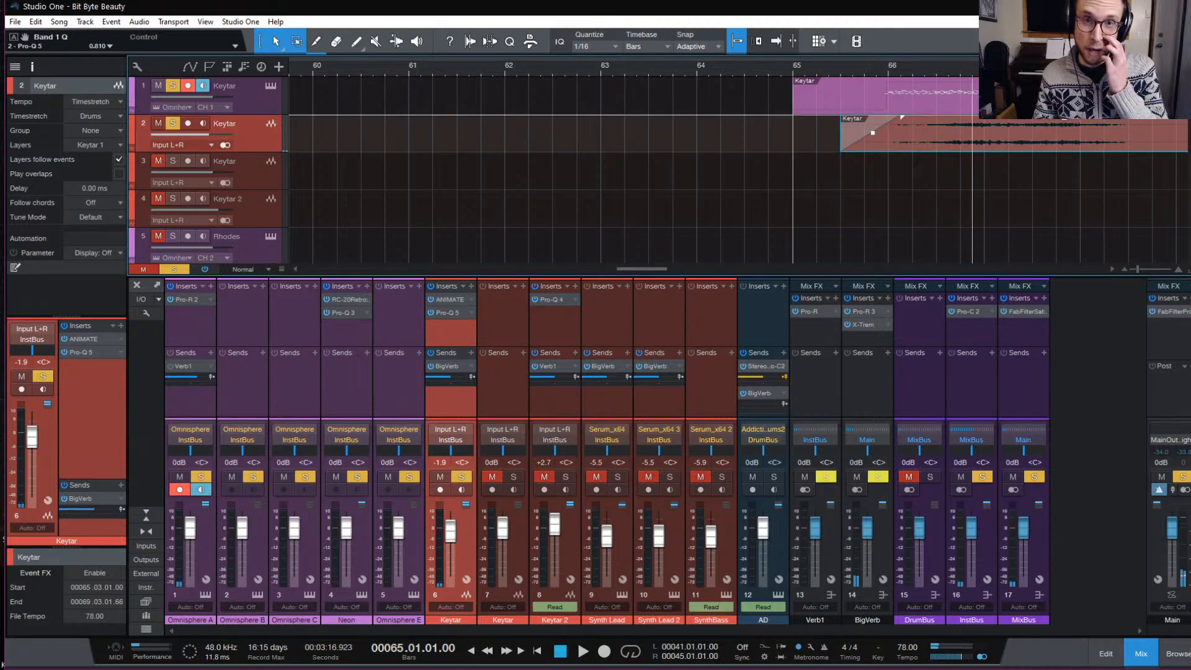
{"action": "double_click", "coordinate": [969, 104]}
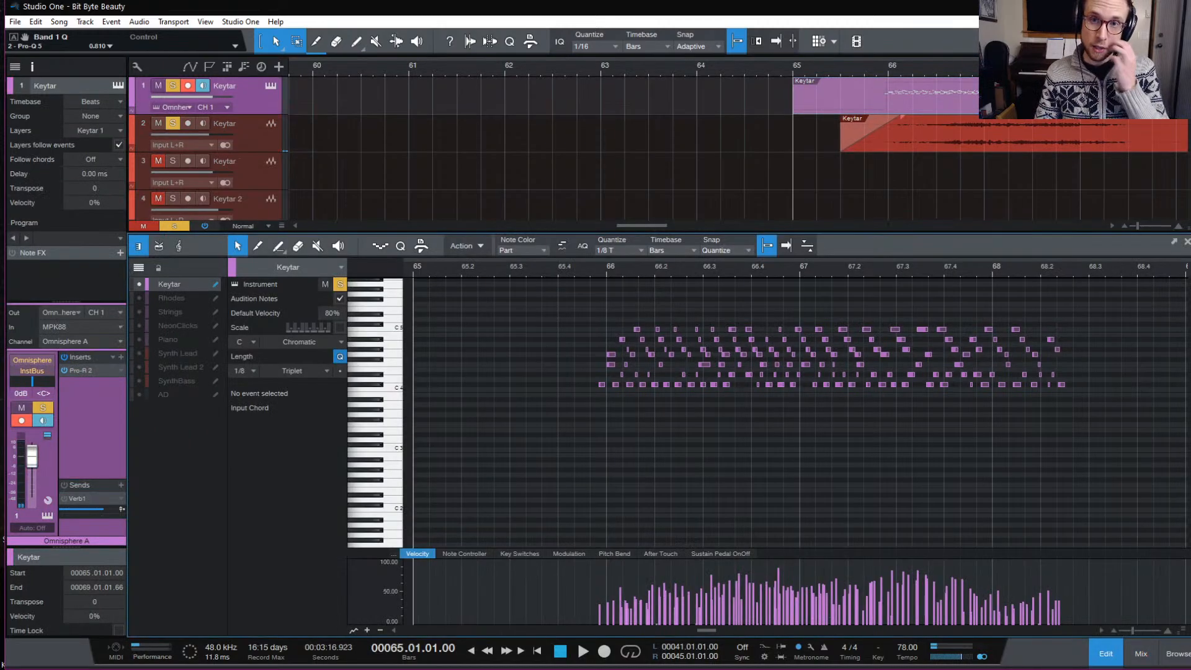
{"action": "left_click", "coordinate": [774, 271]}
{"action": "key", "text": "space"}
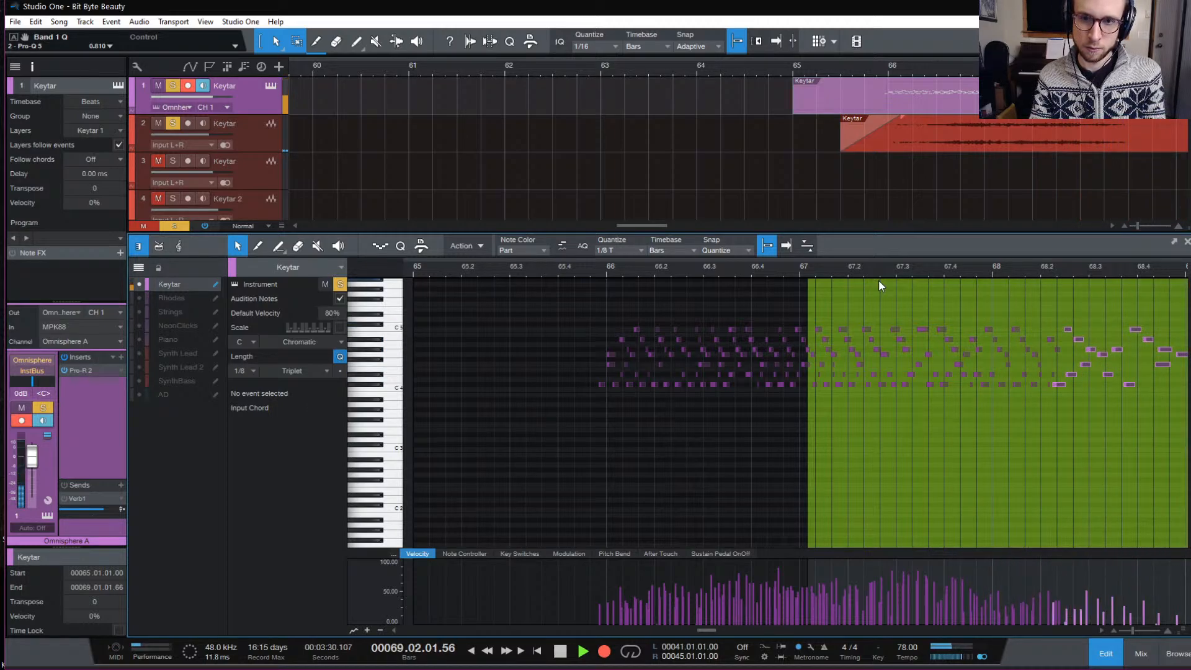
{"action": "key", "text": "space"}
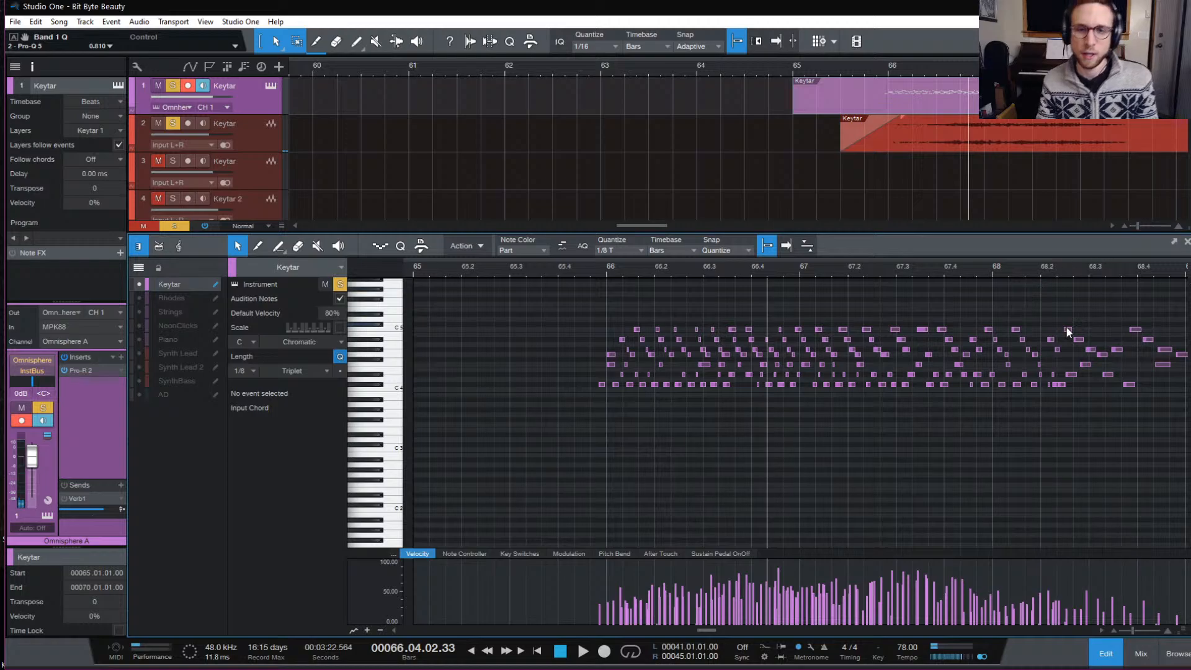
Listen to the extended Keytar part from 66.04.02.33, clear all solos and close the note editor.
{"action": "key", "text": "space"}
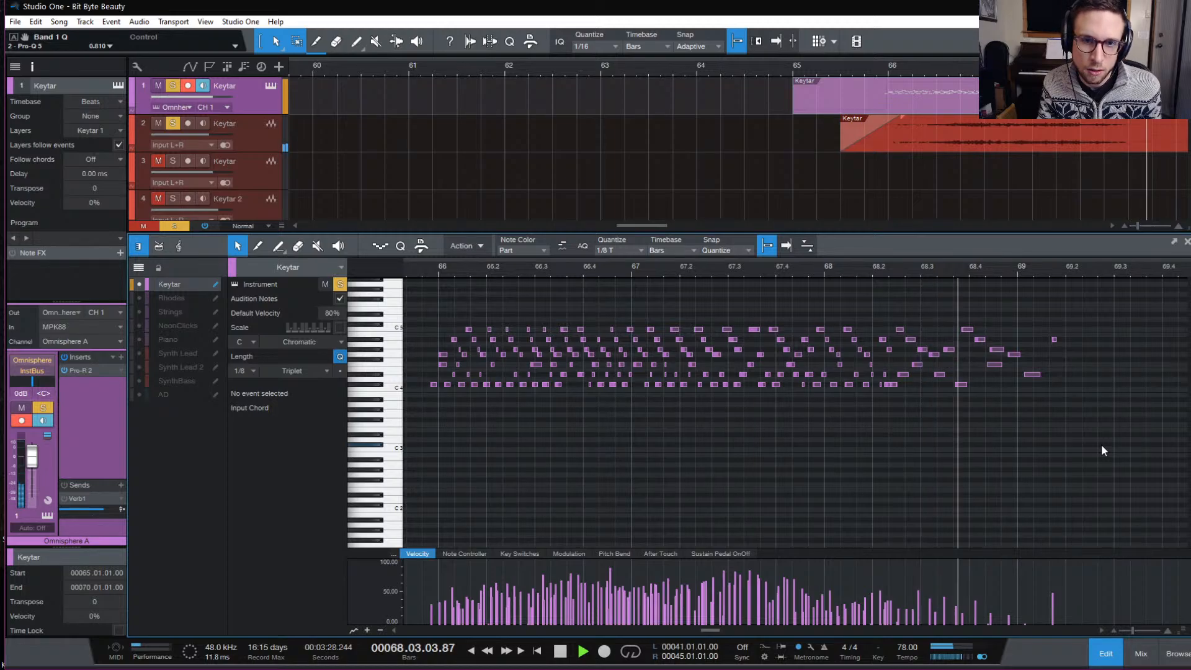
{"action": "key", "text": "space"}
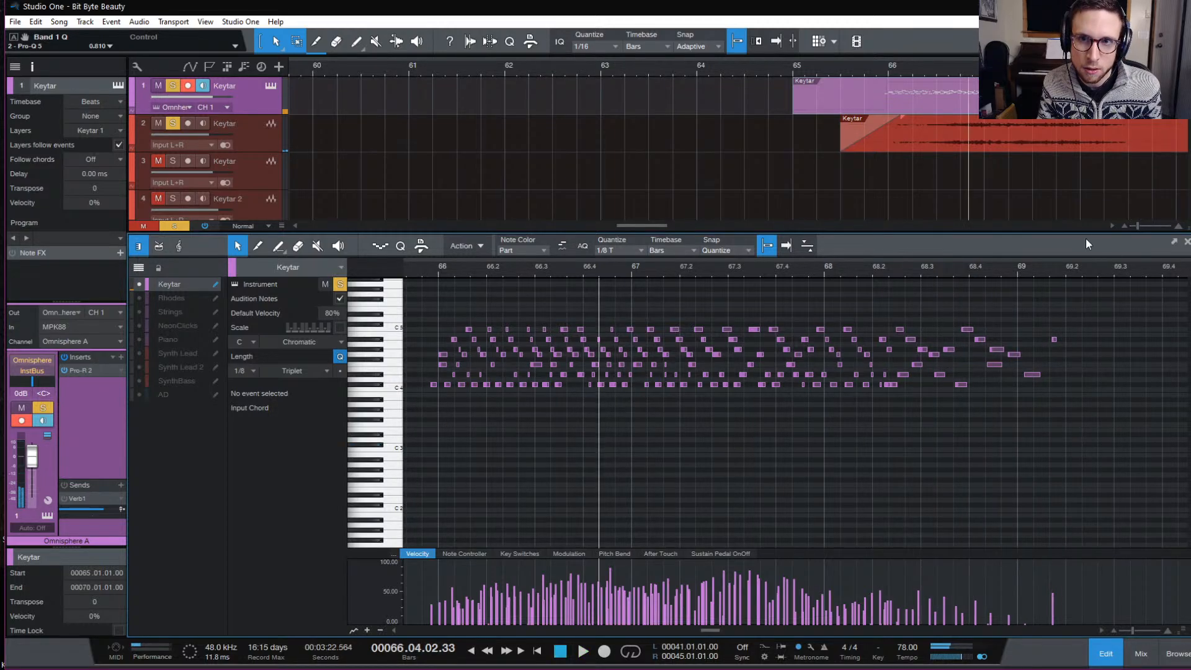
{"action": "left_click", "coordinate": [184, 225]}
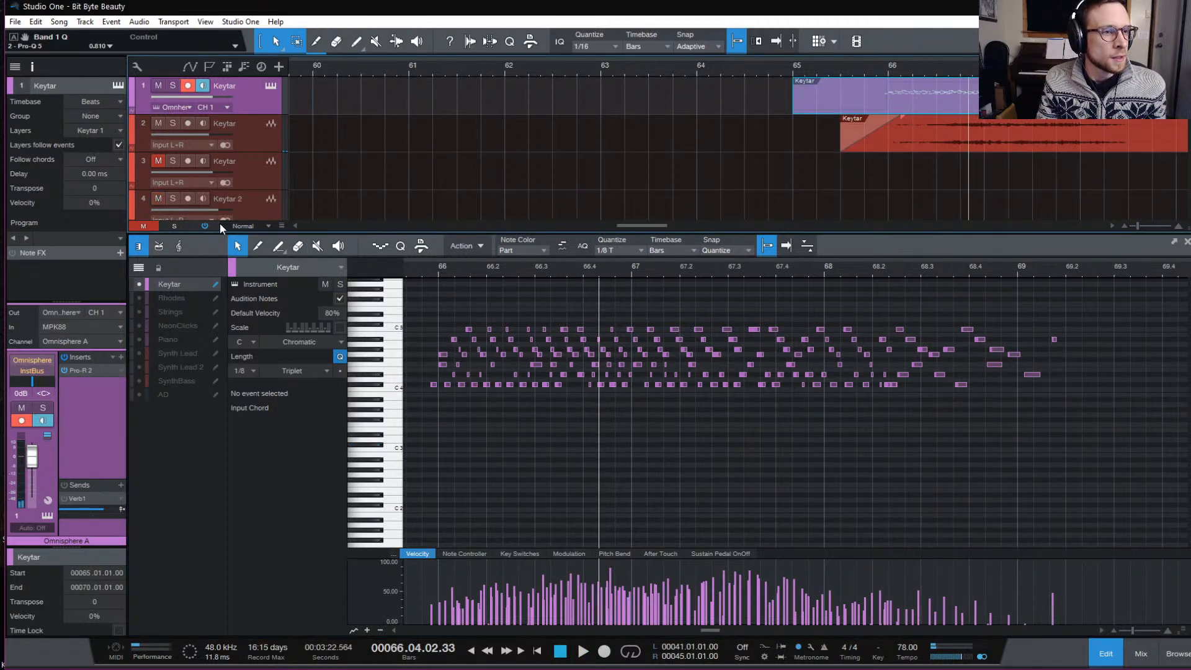
{"action": "left_click", "coordinate": [1106, 650]}
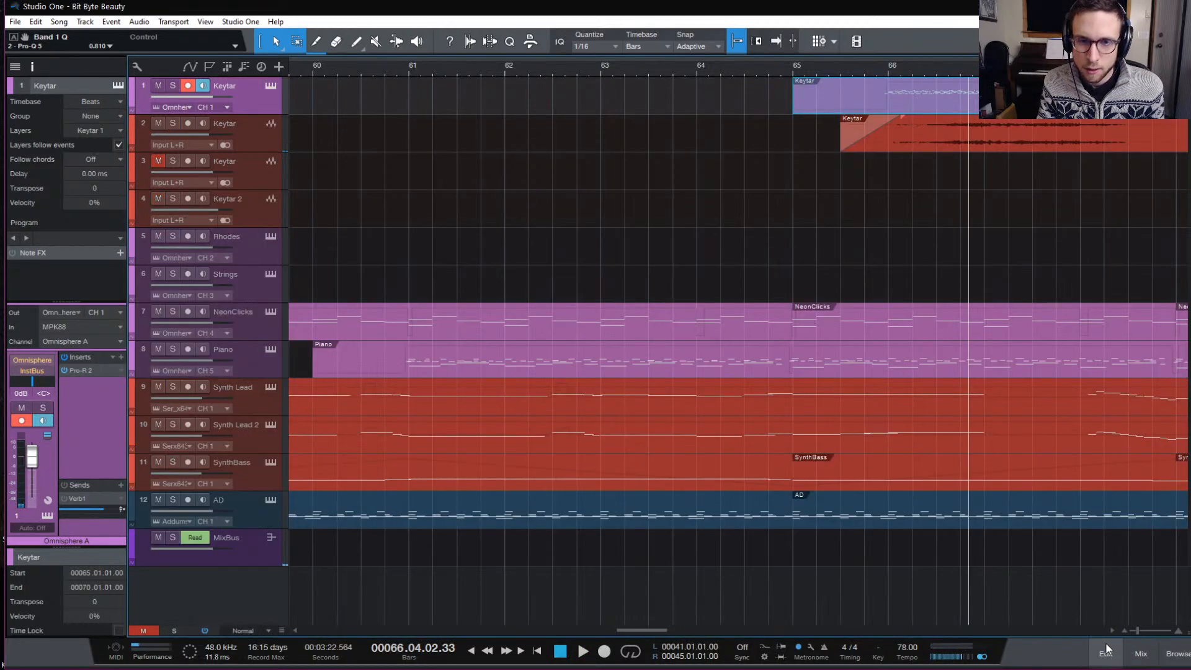
Audition the full mix from 64.03.04.00, trying the Keytar instrument track at -3.9 dB and resetting its volume to 0 dB.
{"action": "left_click", "coordinate": [763, 69]}
{"action": "key", "text": "space"}
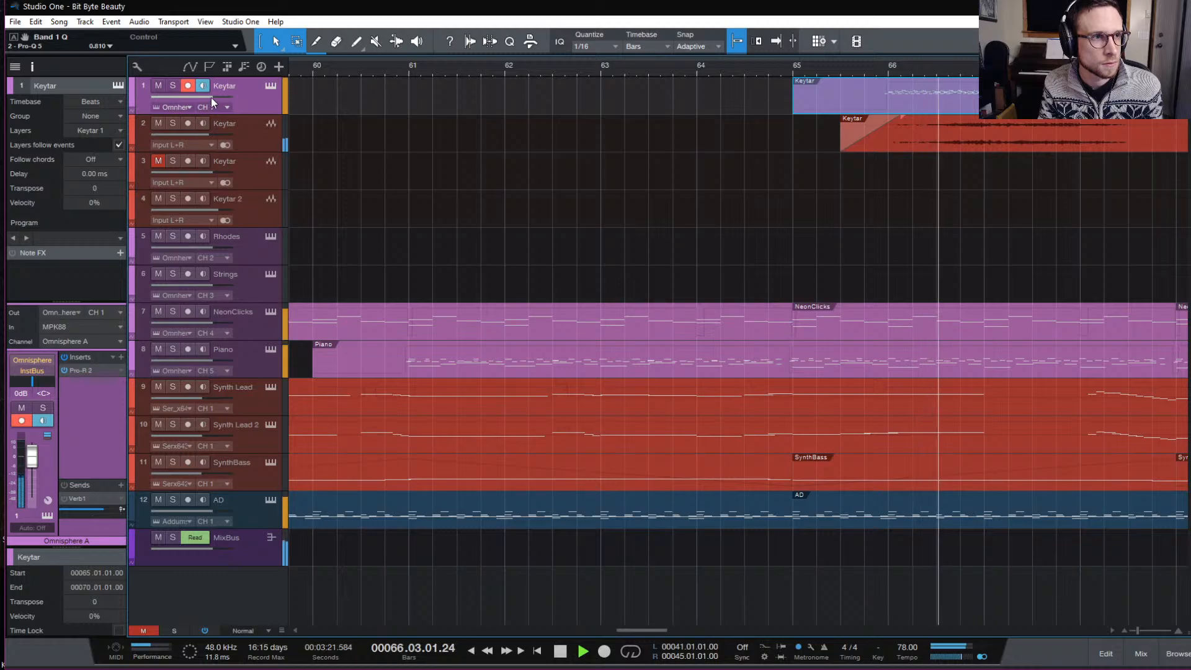
{"action": "left_click_drag", "start_coordinate": [211, 97], "coordinate": [204, 98]}
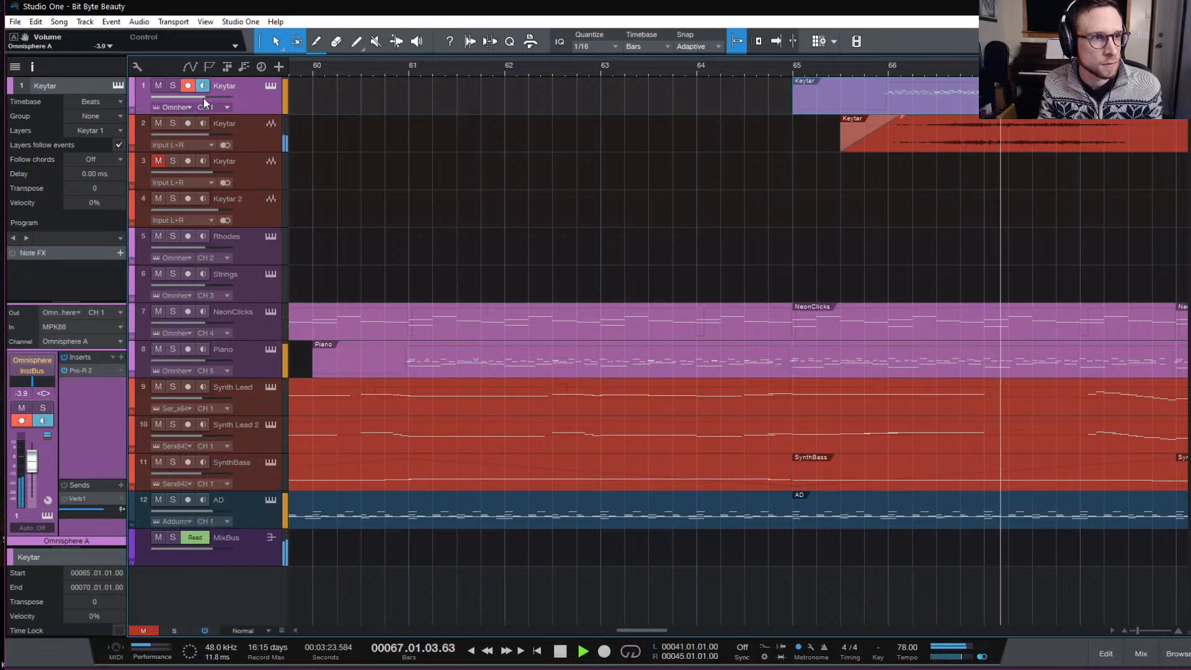
{"action": "left_click", "coordinate": [203, 98], "text": "alt"}
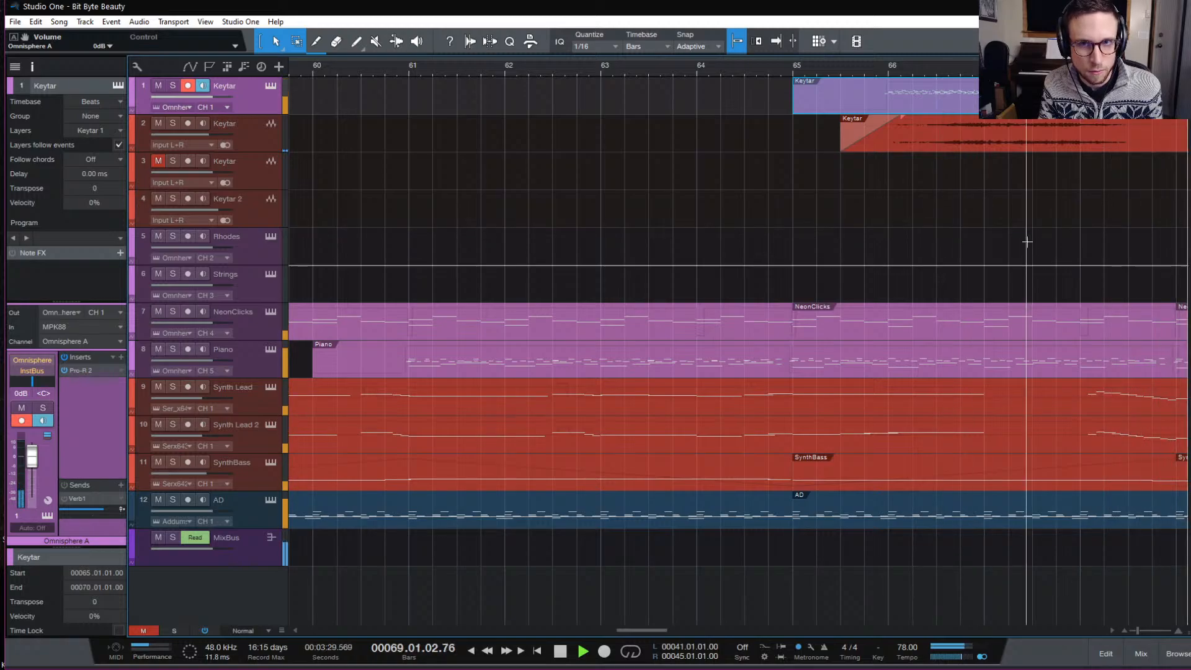
{"action": "key", "text": "space"}
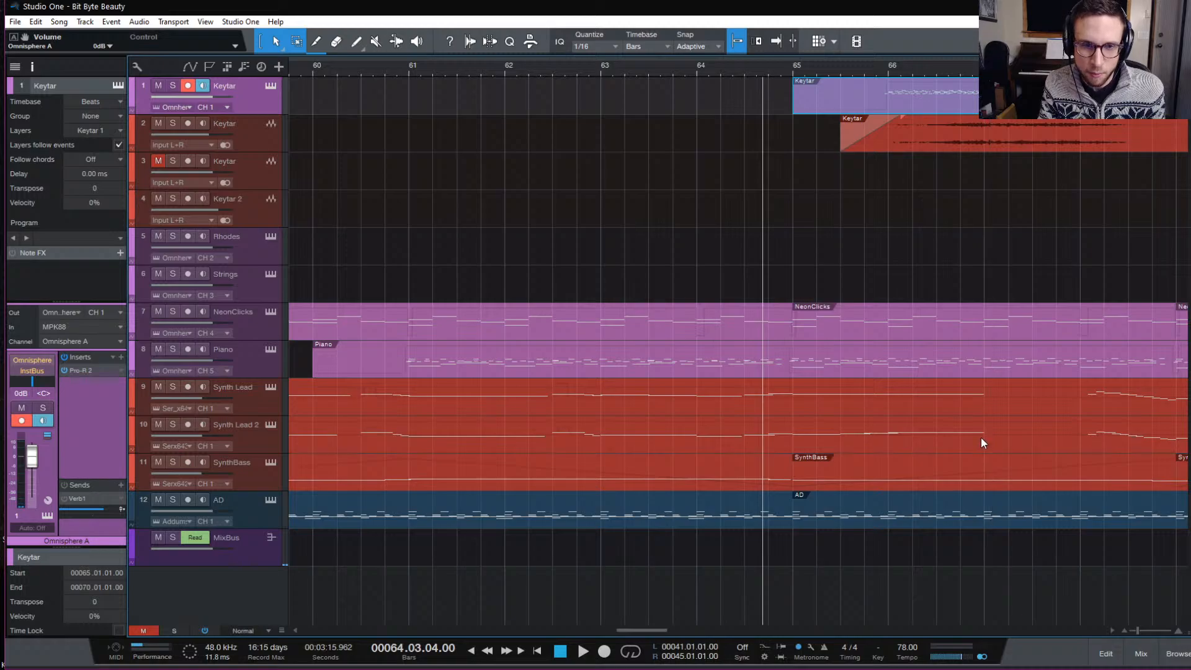
Show the track automation, delete the SynthBass volume automation points around bar 69 and hide the automation again.
{"action": "key", "text": "a"}
{"action": "scroll", "coordinate": [633, 449], "scroll_direction": "right", "scroll_amount": 5}
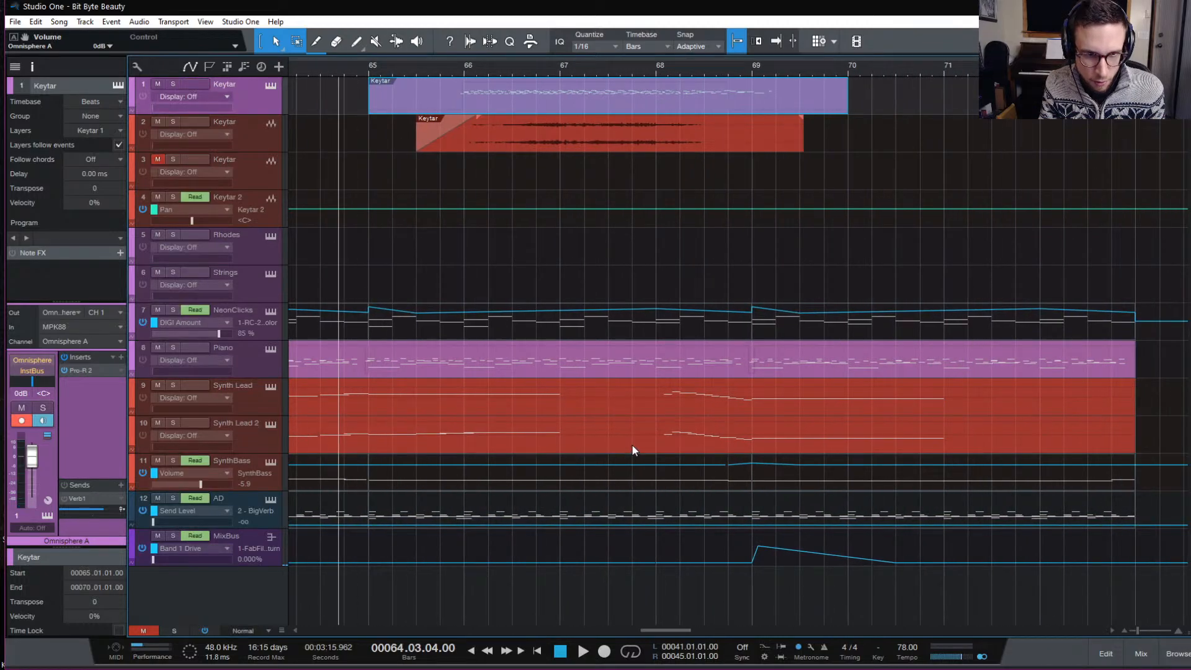
{"action": "left_click", "coordinate": [708, 473]}
{"action": "left_click_drag", "start_coordinate": [706, 482], "coordinate": [810, 482]}
{"action": "key", "text": "Delete"}
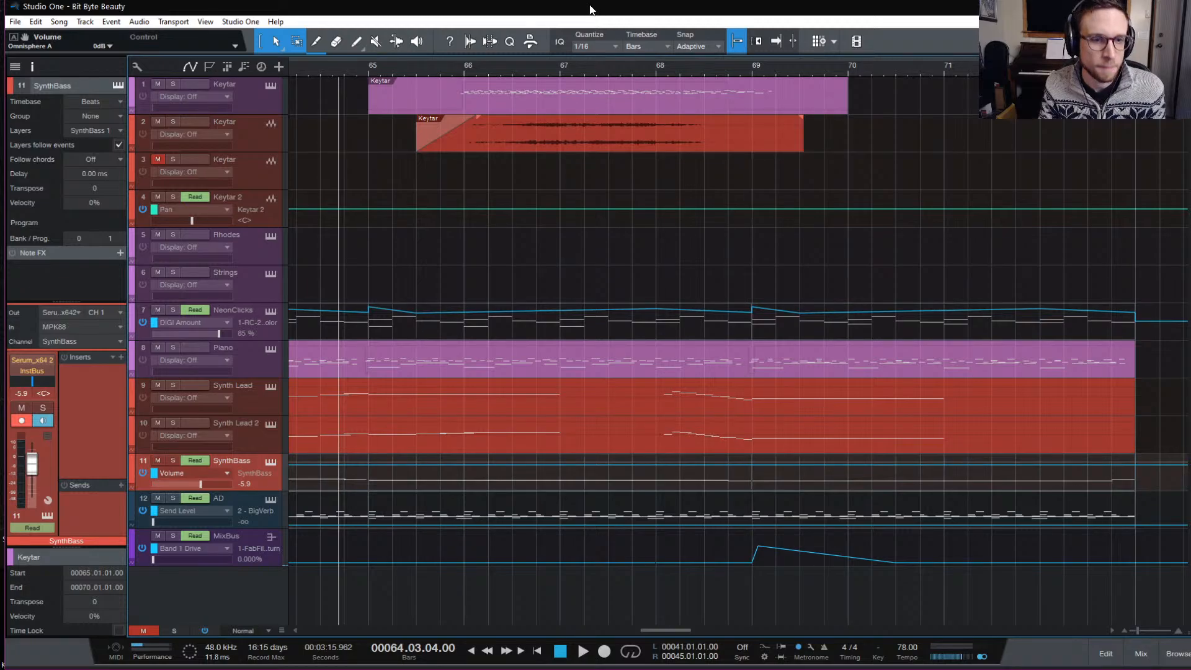
{"action": "key", "text": "a"}
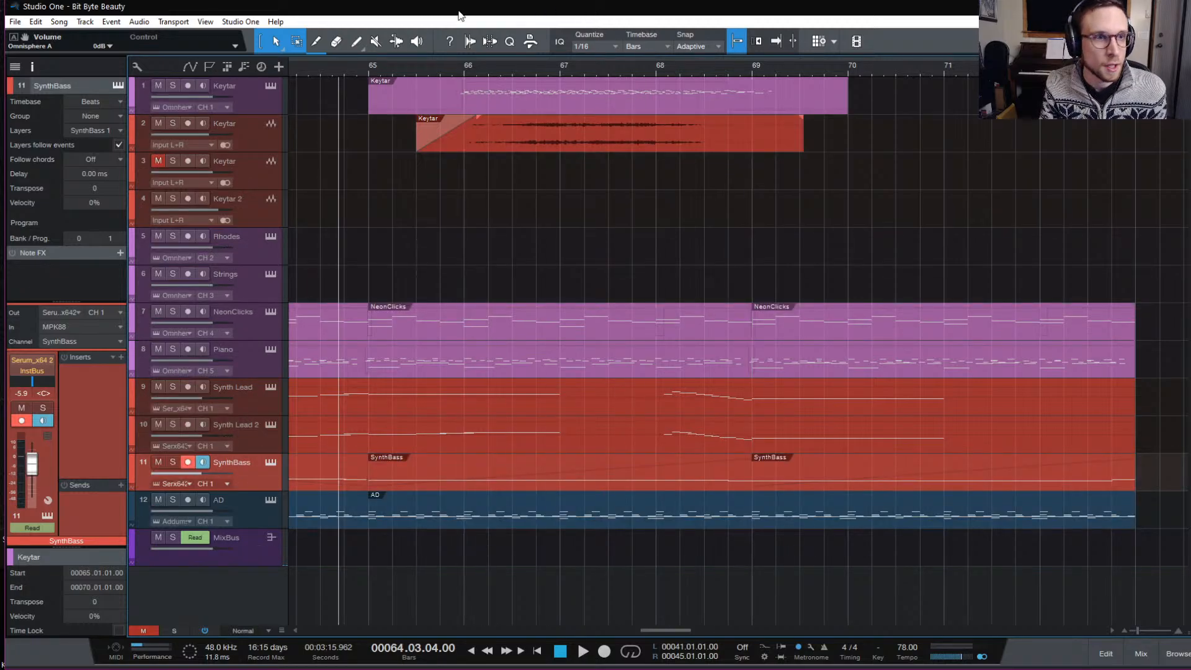
Show the mixing console, zoom out the arrangement and lower the Omnisphere A channel to -5.5 dB.
{"action": "left_click", "coordinate": [1140, 653]}
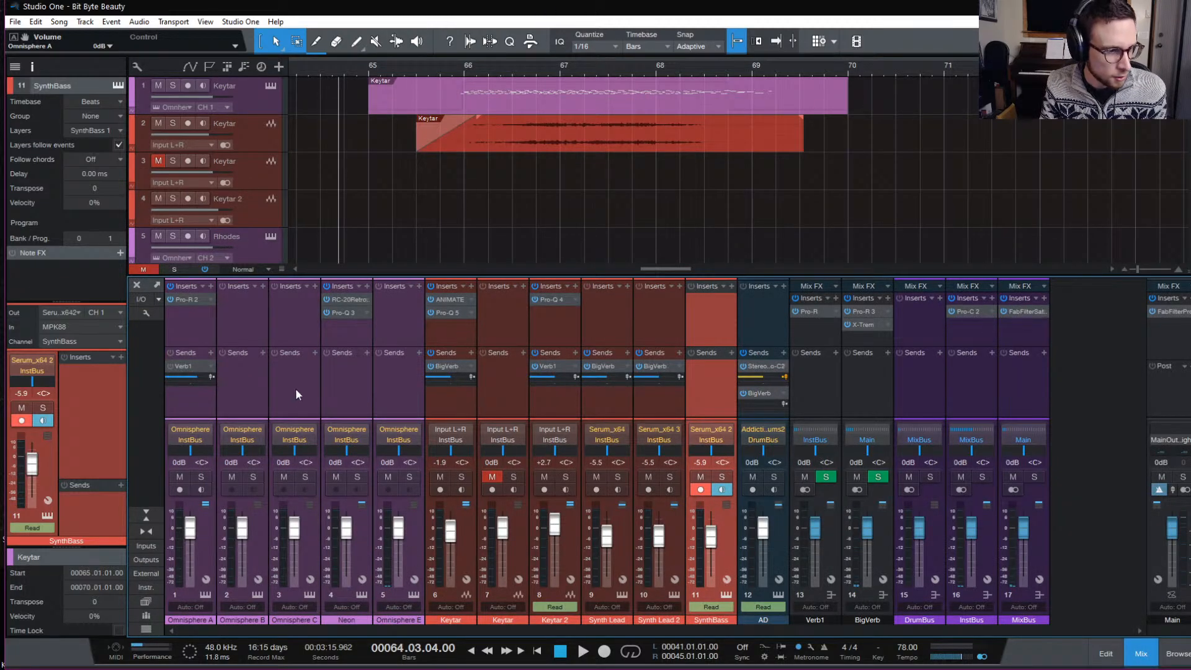
{"action": "scroll", "coordinate": [527, 180], "scroll_direction": "left", "scroll_amount": 10}
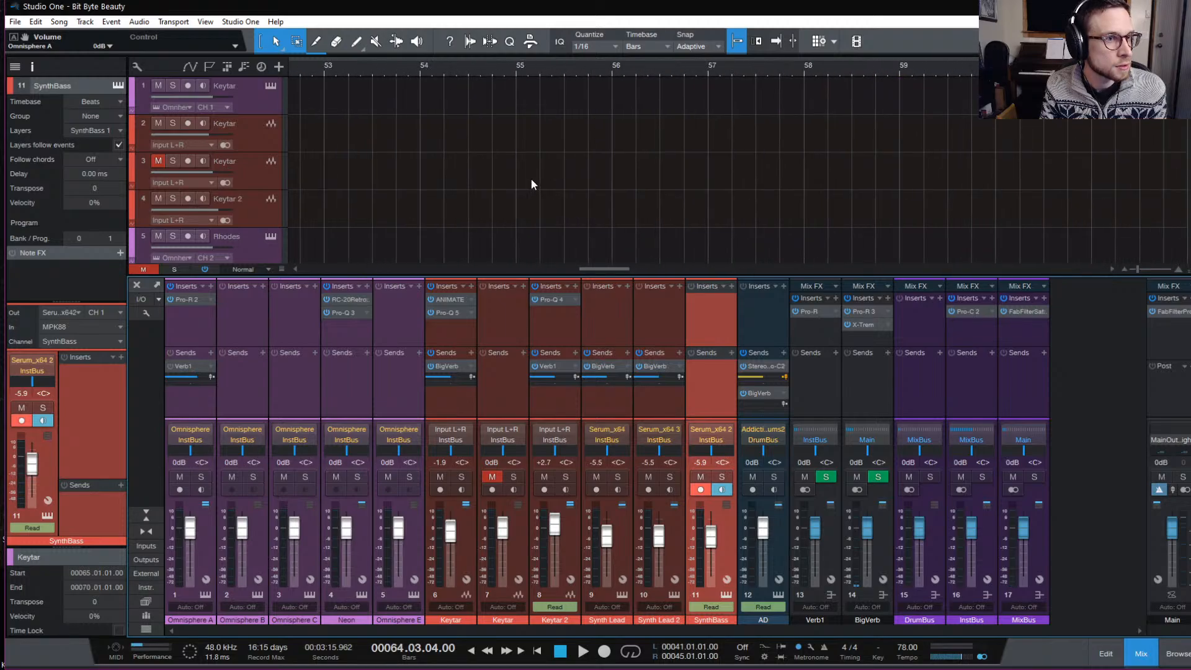
{"action": "scroll", "coordinate": [524, 186], "scroll_direction": "left", "scroll_amount": 6}
{"action": "left_click", "coordinate": [518, 215]}
{"action": "key", "text": "w"}
{"action": "key", "text": "w"}
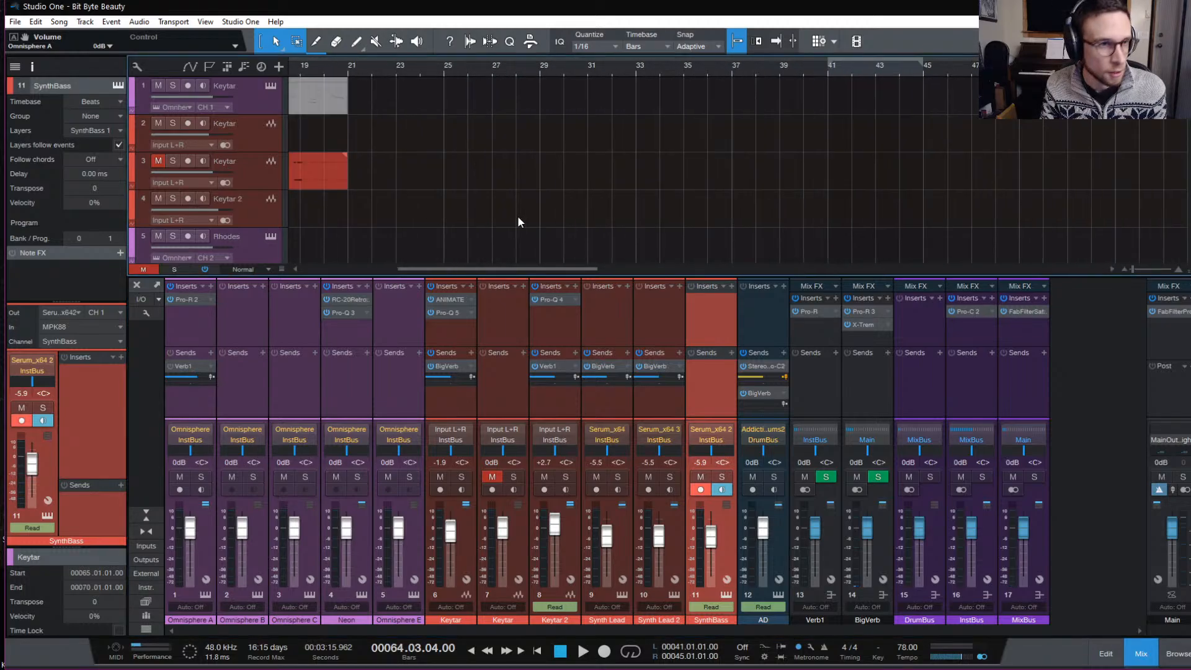
{"action": "scroll", "coordinate": [518, 215], "scroll_direction": "left", "scroll_amount": 7}
{"action": "key", "text": "z"}
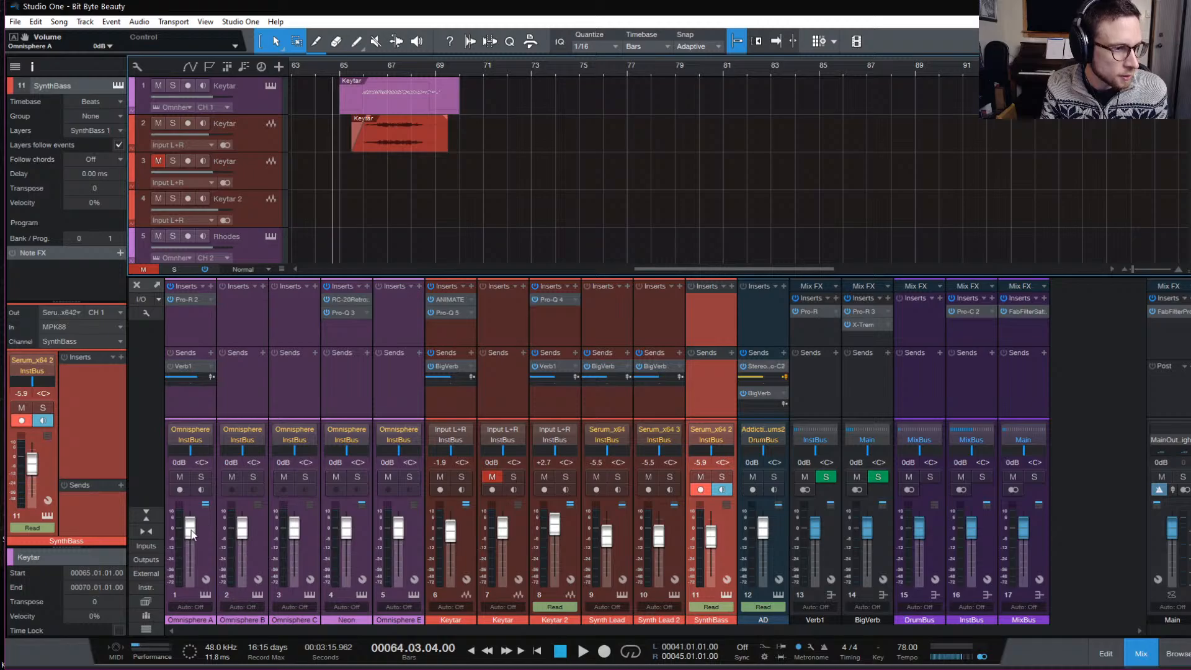
{"action": "left_click_drag", "start_coordinate": [191, 533], "coordinate": [192, 541]}
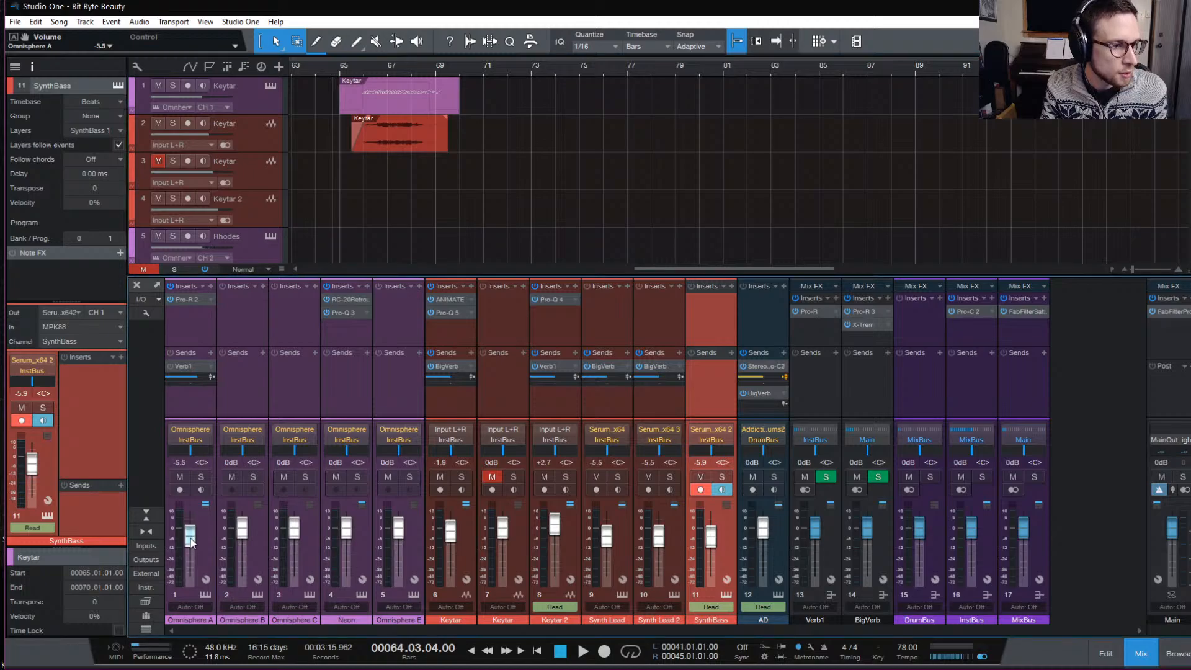
Lower the bounced Keytar audio channel to -5.5 dB, listen to the mix from bar 66 and save the song.
{"action": "left_click", "coordinate": [362, 72]}
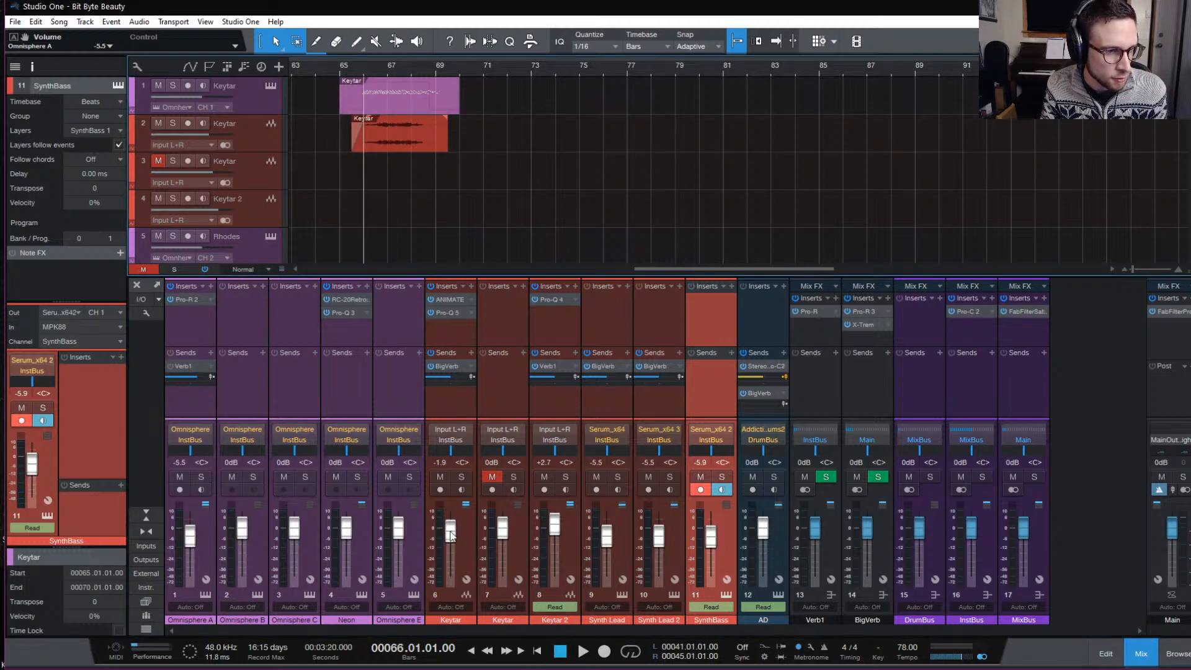
{"action": "left_click_drag", "start_coordinate": [450, 532], "coordinate": [451, 538]}
{"action": "key", "text": "space"}
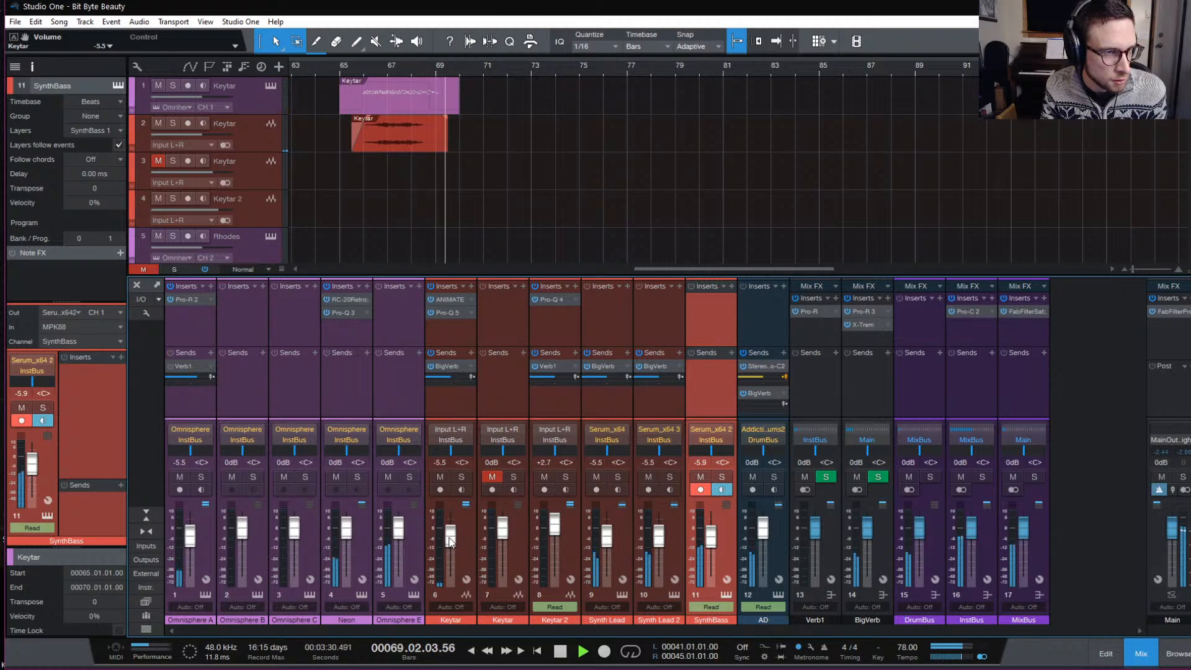
{"action": "key", "text": "space"}
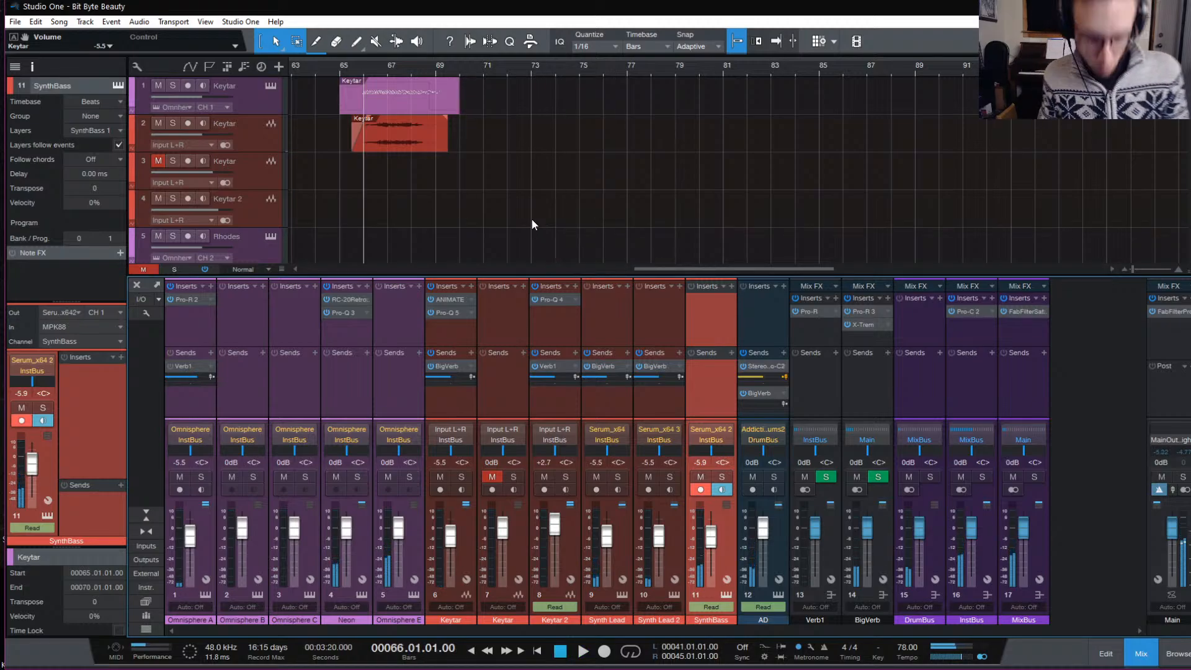
{"action": "key", "text": "ctrl+s"}
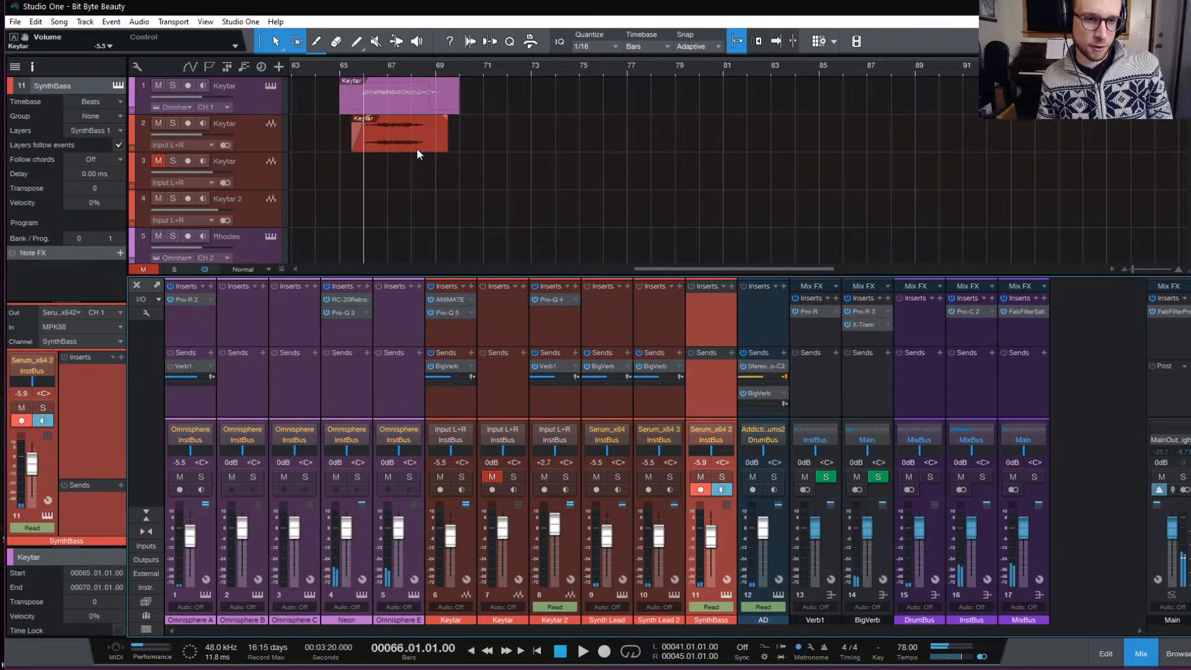
Audition the Keytar section of the mix from just before bar 65.
{"action": "left_click", "coordinate": [330, 65]}
{"action": "key", "text": "space"}
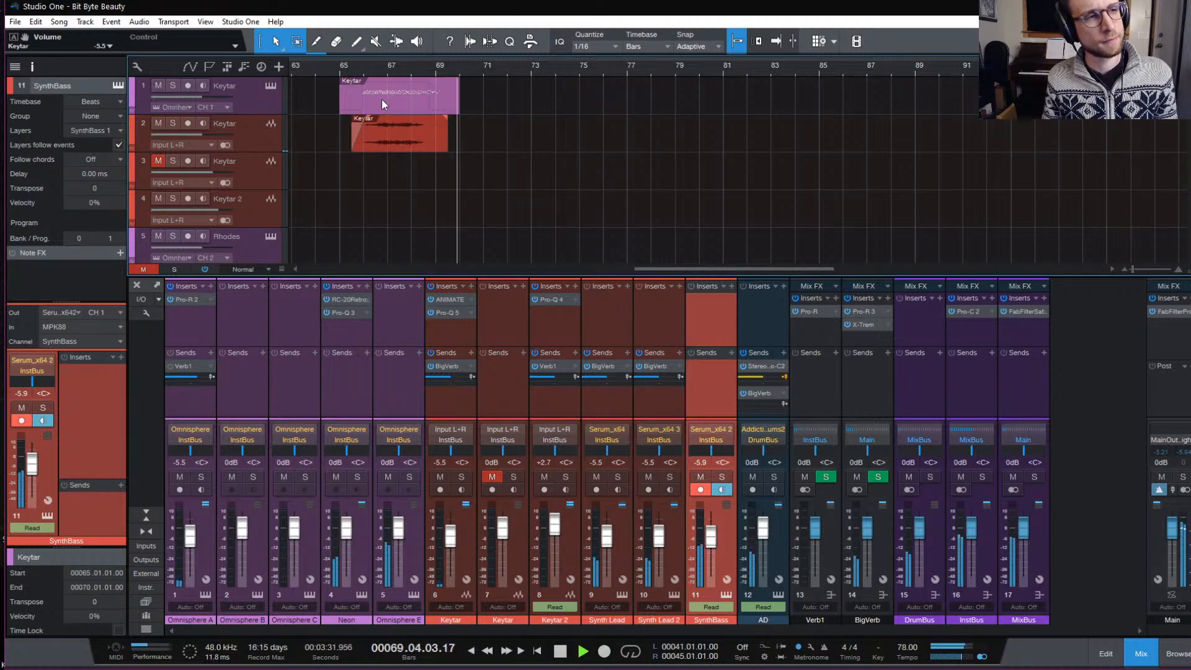
{"action": "key", "text": "space"}
{"action": "left_click", "coordinate": [333, 65]}
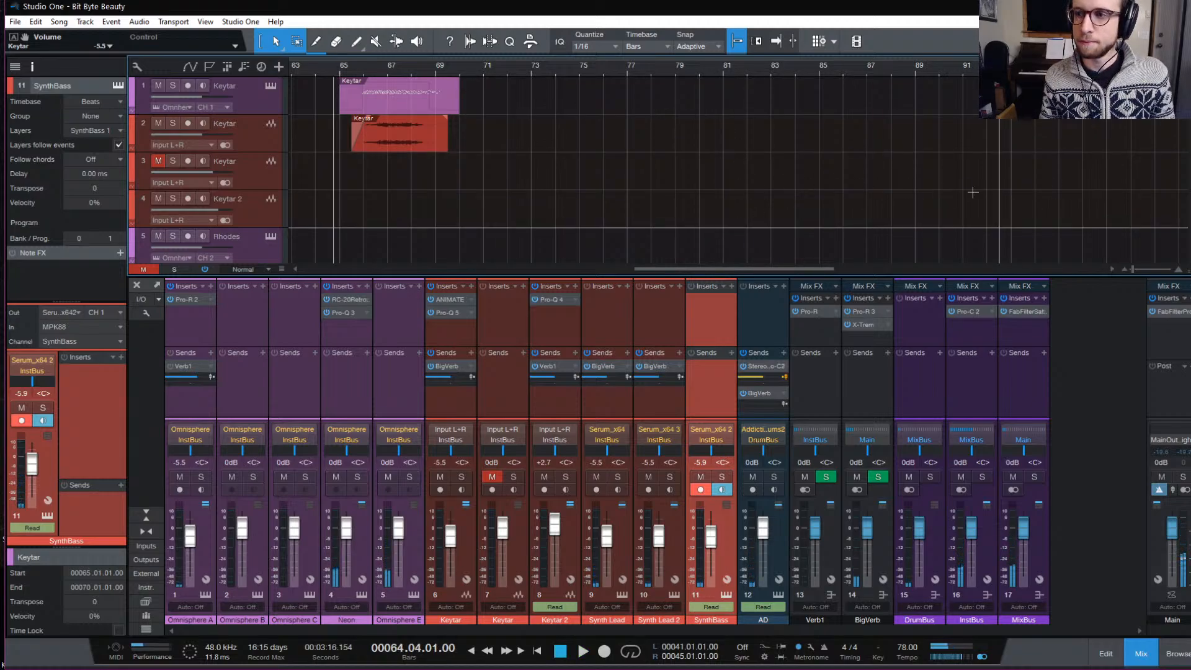
{"action": "key", "text": "space"}
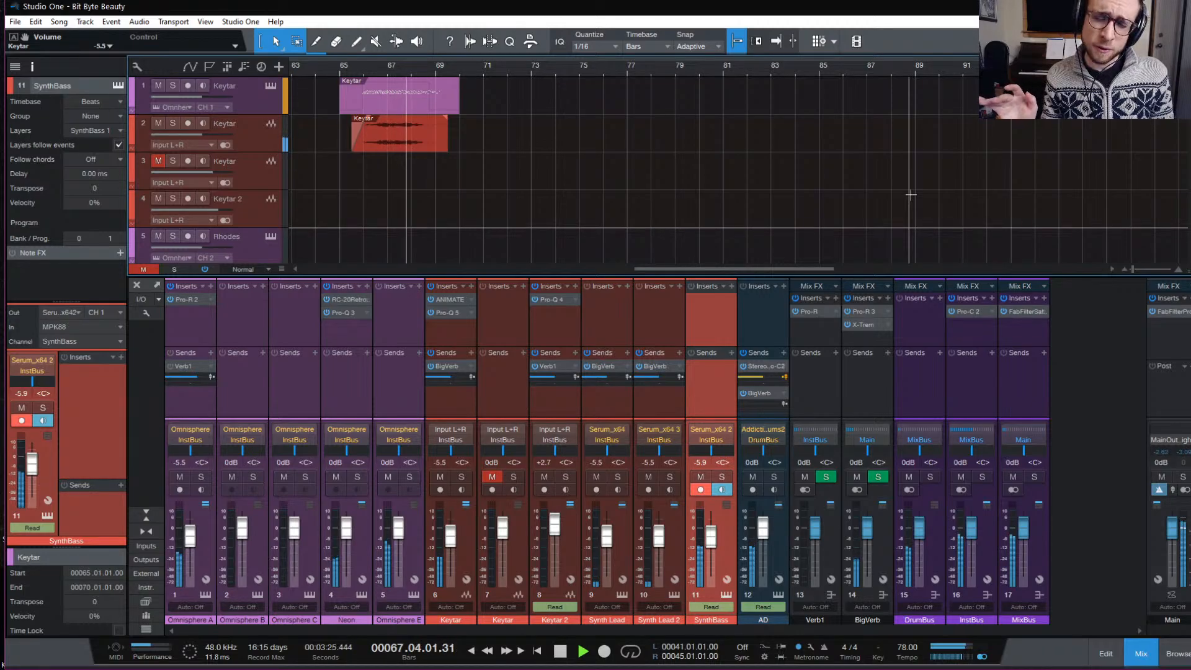
{"action": "key", "text": "space"}
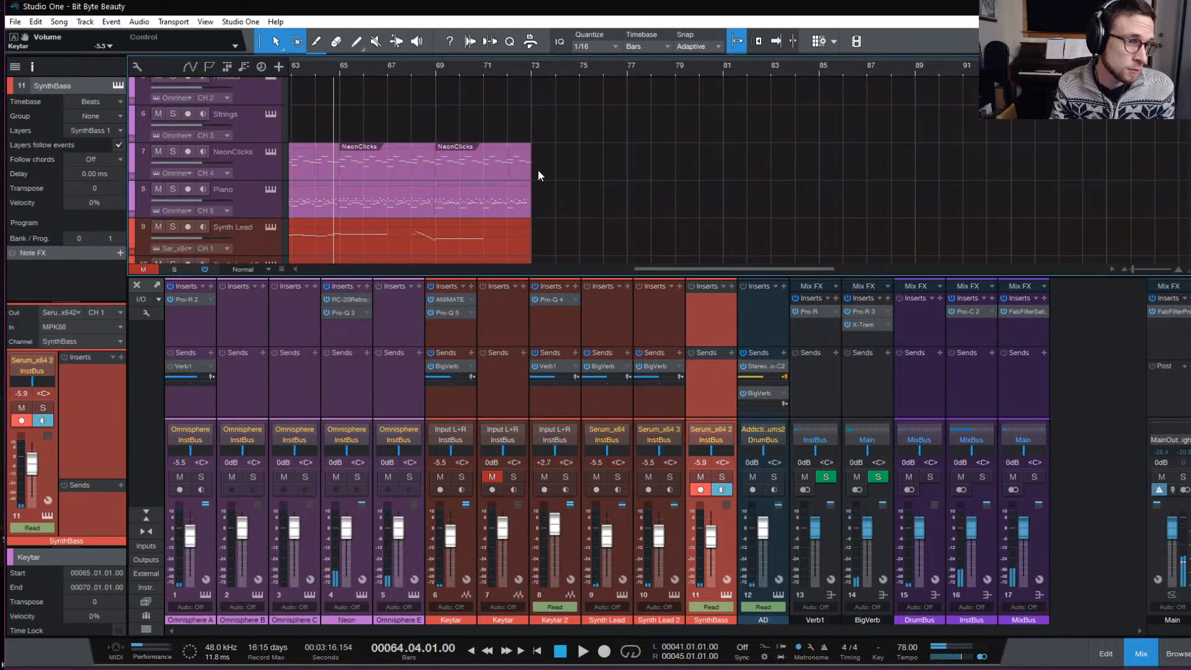
Select the Rhodes track so it is armed for recording, and audition the mix from bar 66 and from bar 65.
{"action": "scroll", "coordinate": [259, 200], "scroll_direction": "down", "scroll_amount": 1}
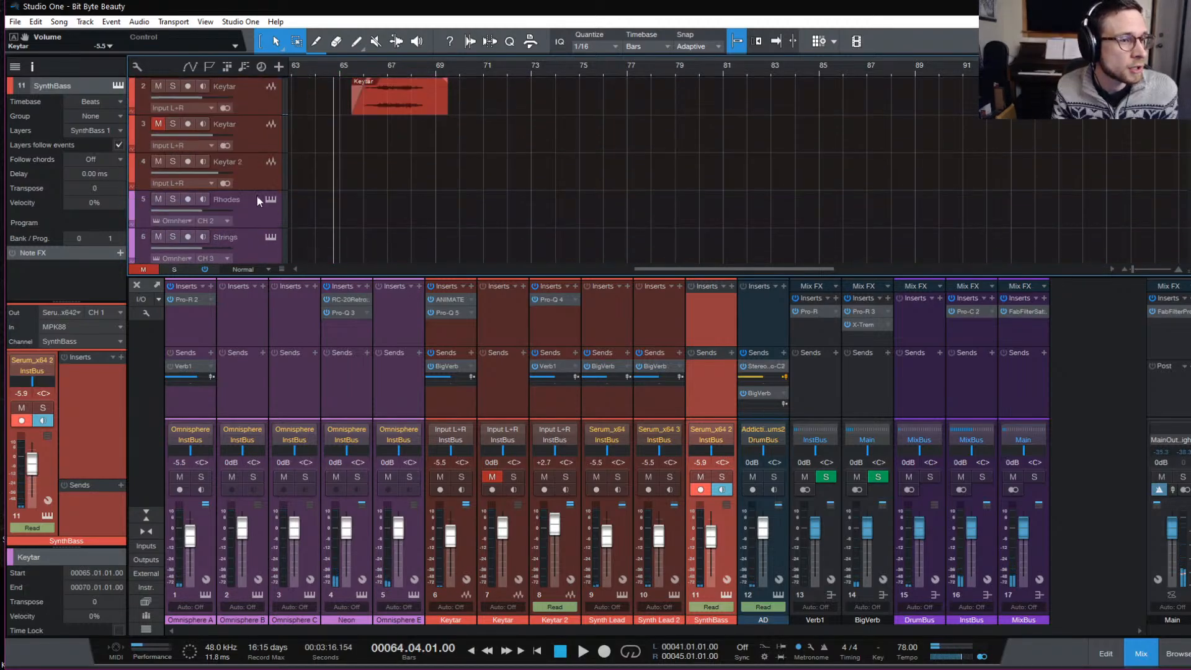
{"action": "left_click", "coordinate": [261, 225]}
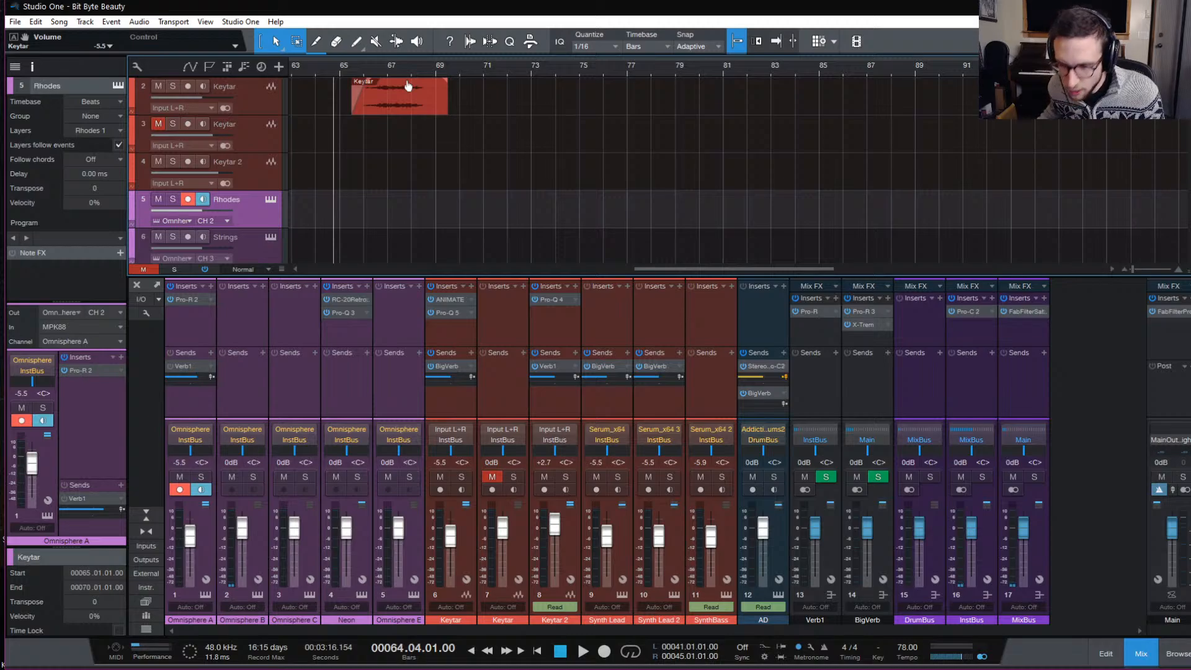
{"action": "left_click", "coordinate": [364, 72]}
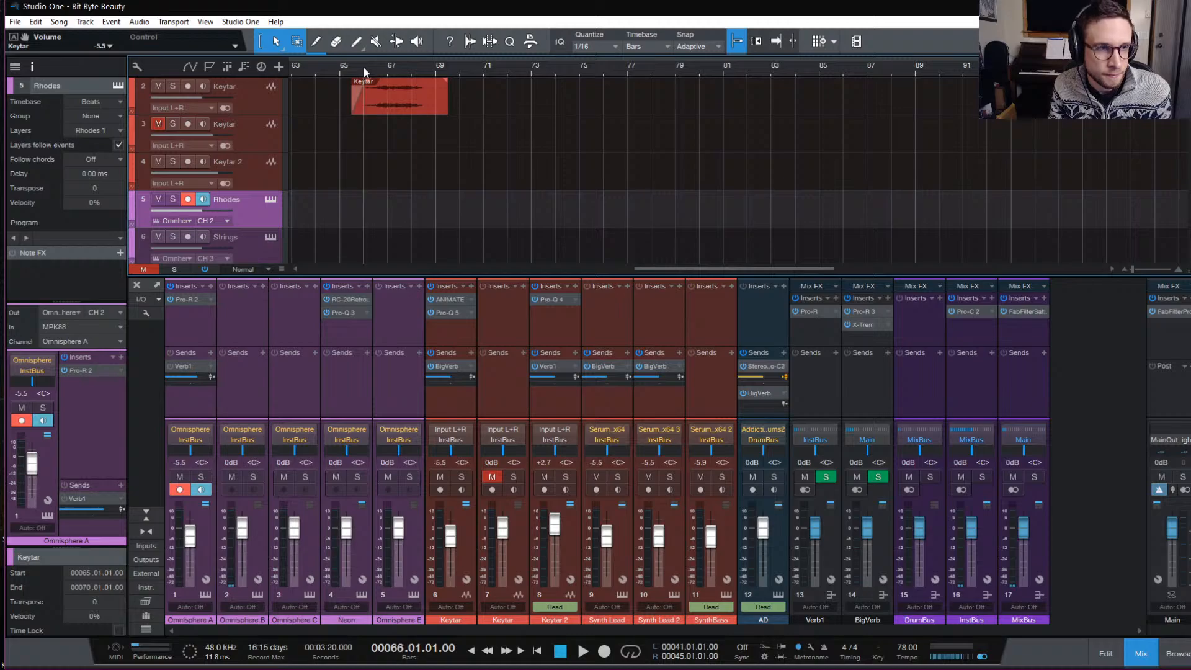
{"action": "key", "text": "space"}
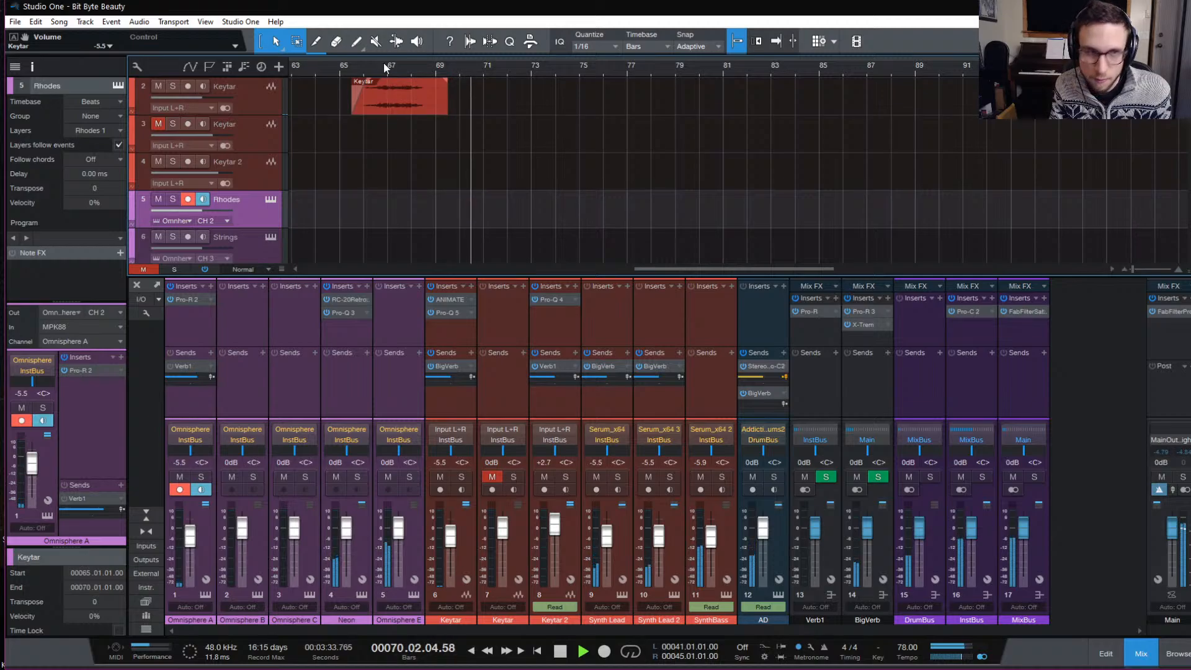
{"action": "key", "text": "space"}
{"action": "left_click", "coordinate": [346, 66]}
{"action": "left_click", "coordinate": [338, 65]}
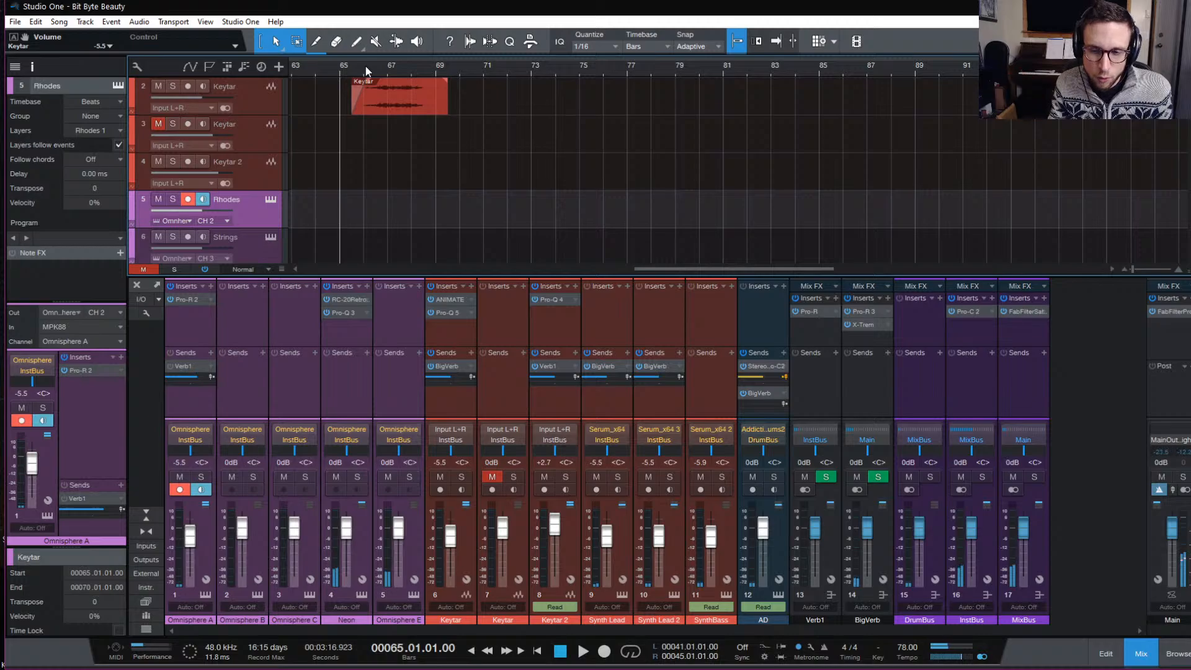
{"action": "key", "text": "space"}
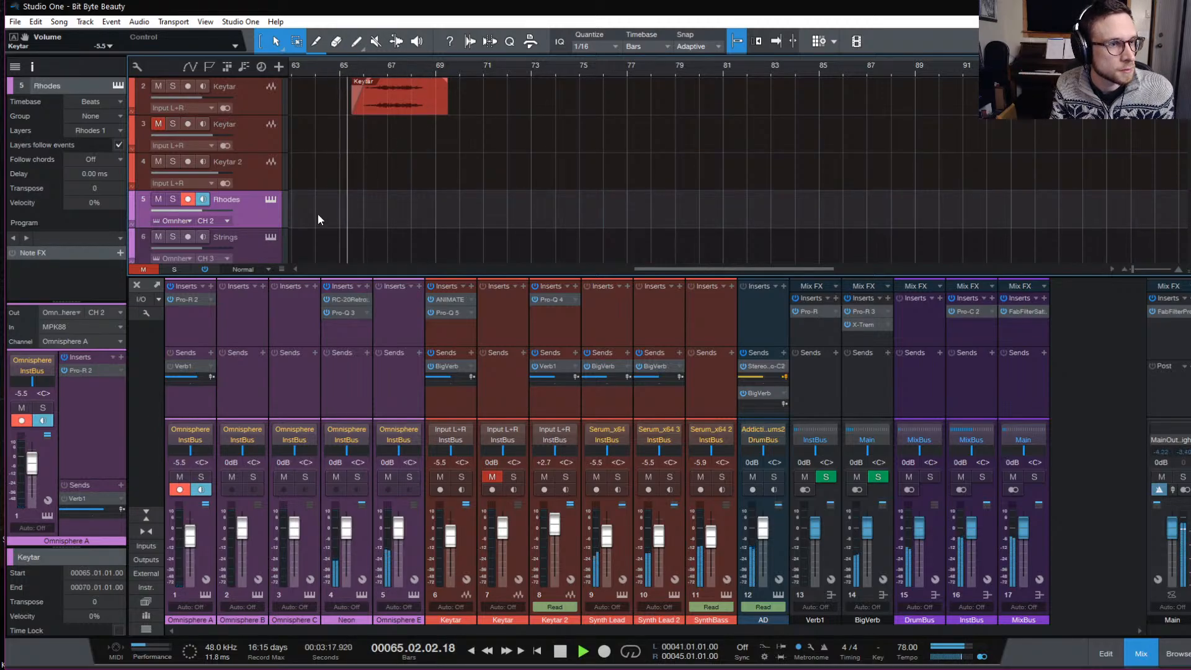
{"action": "key", "text": "space"}
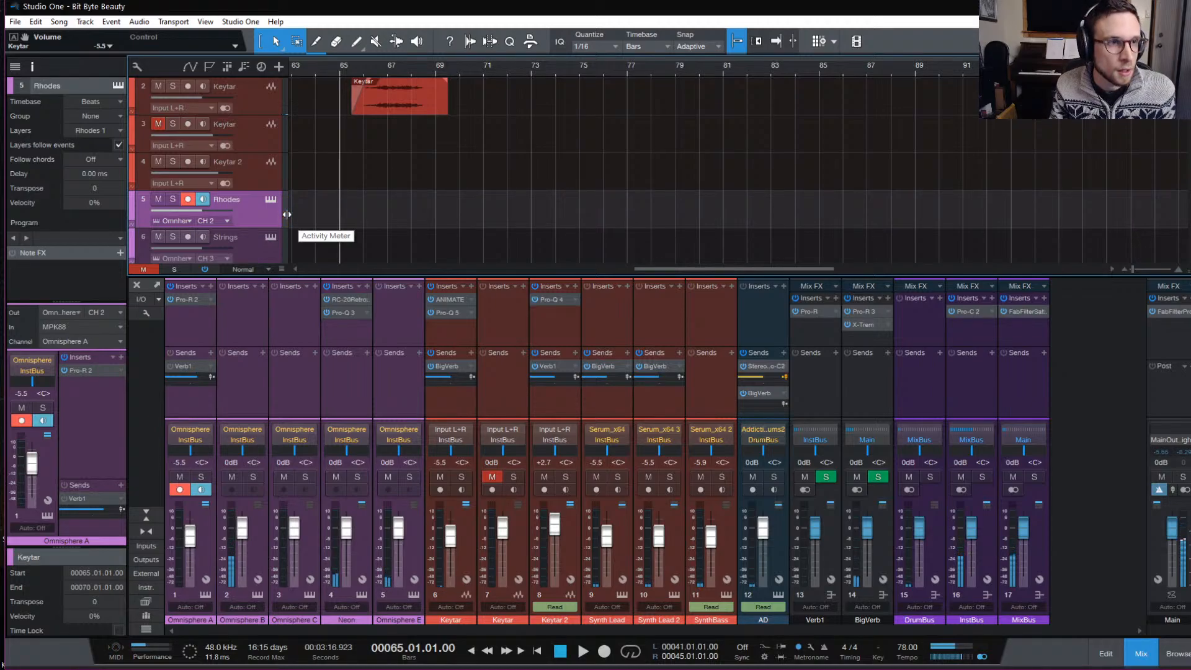
Record a Rhodes phrase on the armed track from bar 66 to bar 69, discarding the first take.
{"action": "key", "text": "KP_Multiply"}
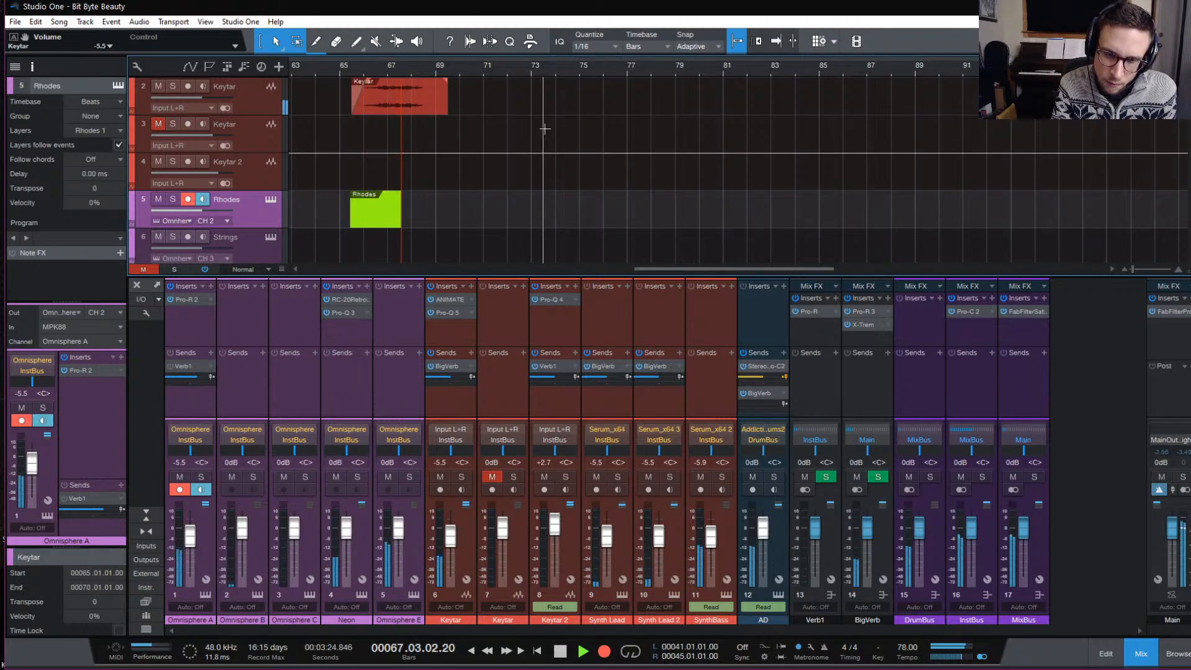
{"action": "key", "text": "space"}
{"action": "key", "text": "space"}
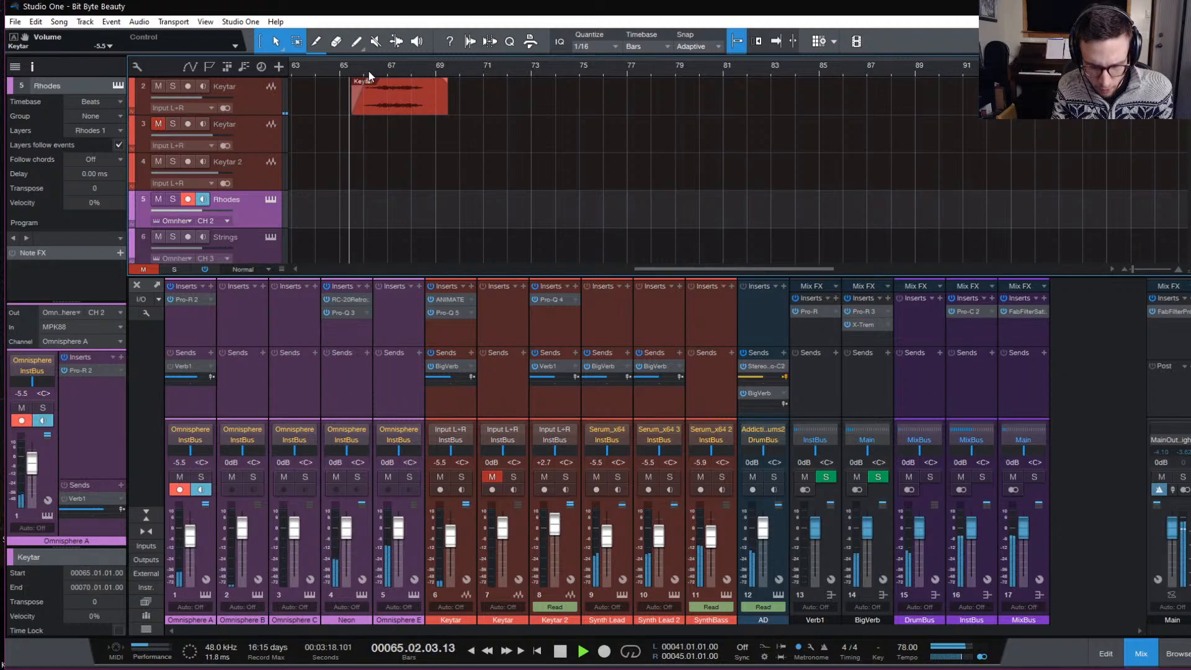
{"action": "key", "text": "KP_Multiply"}
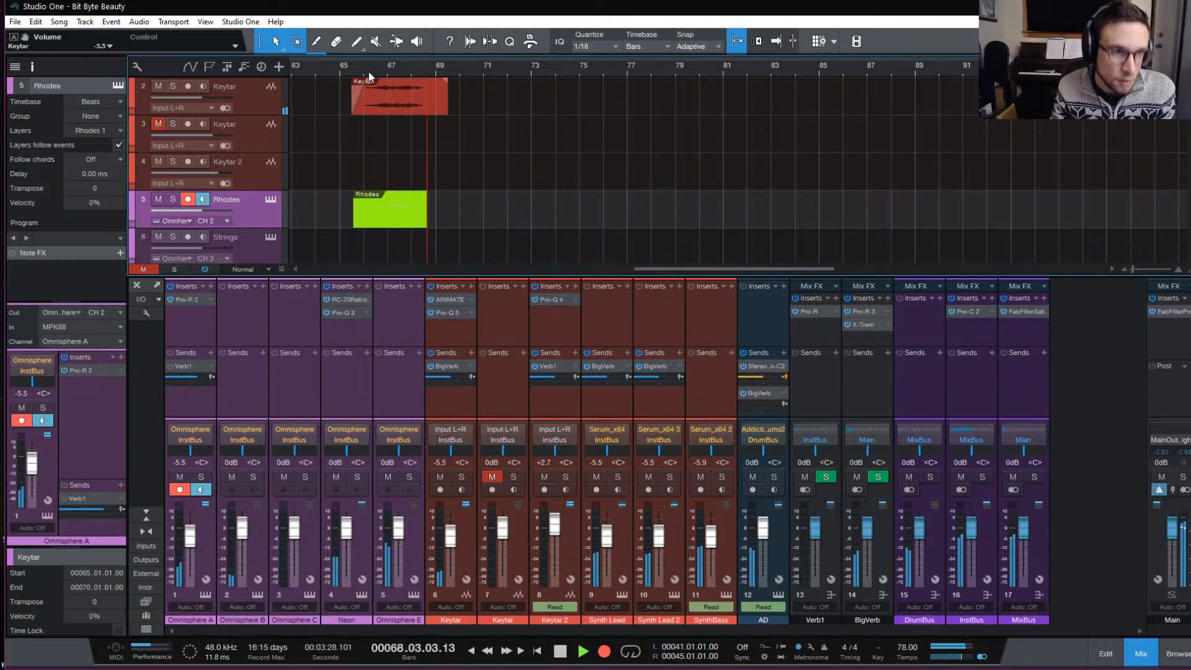
{"action": "key", "text": "space"}
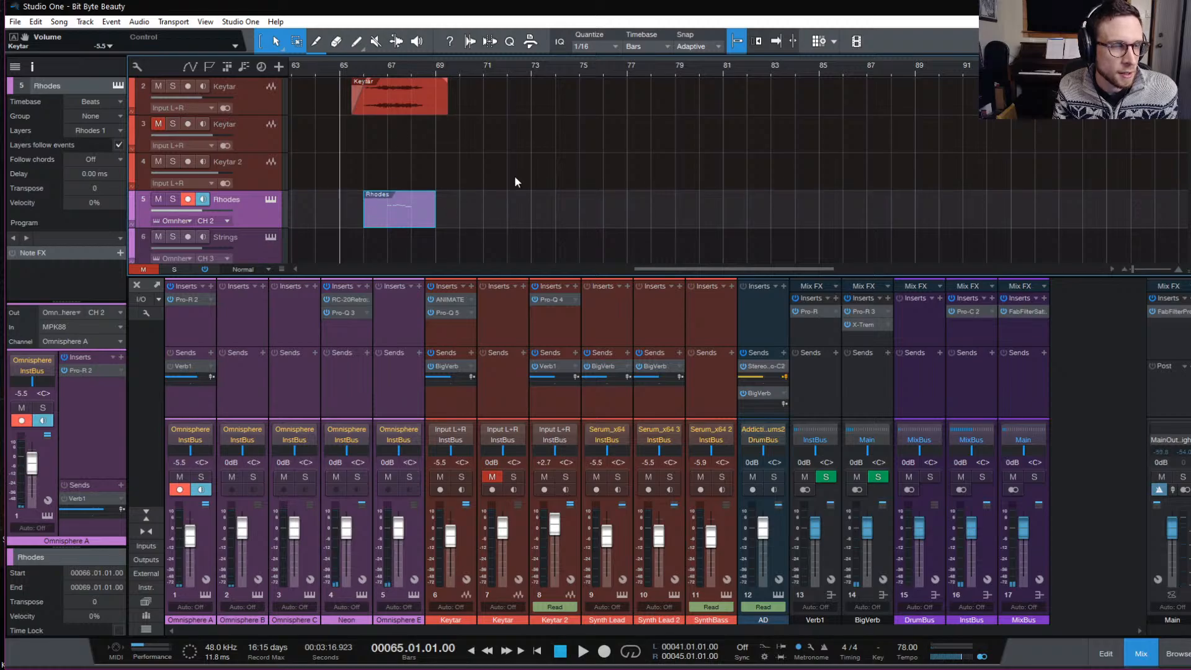
Hide the mixing console, listen to the mix from just before bar 49 and from bar 59, and return the playback cursor to bar 65.
{"action": "scroll", "coordinate": [666, 166], "scroll_direction": "down", "scroll_amount": 3}
{"action": "key", "text": "F3"}
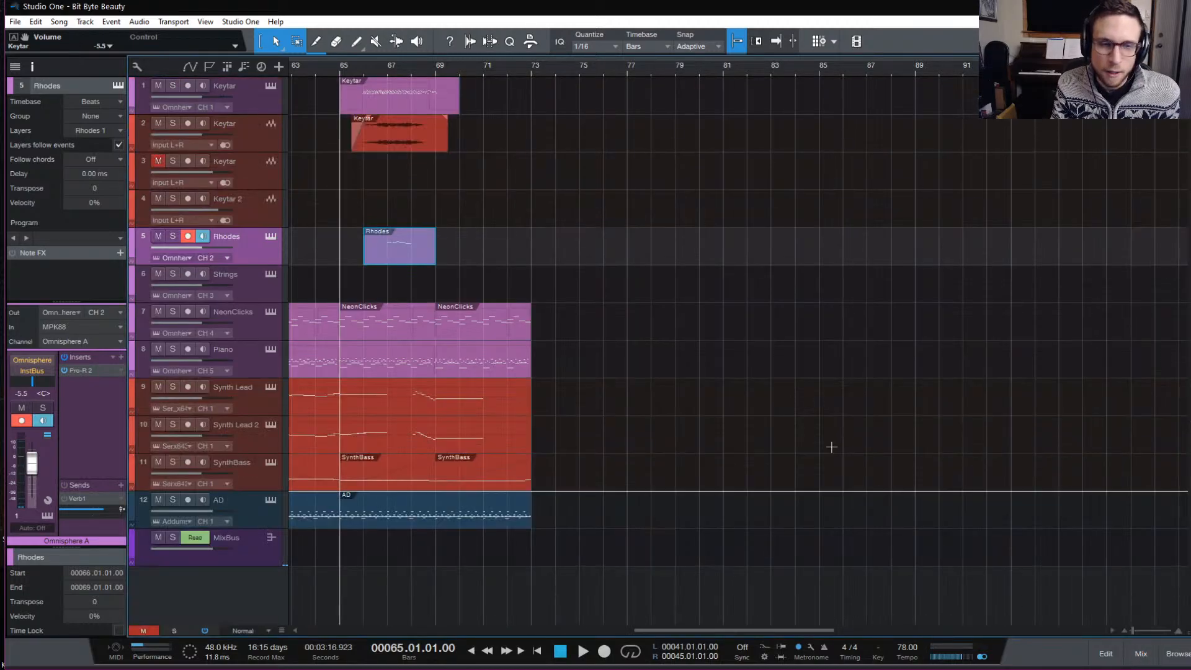
{"action": "scroll", "coordinate": [586, 179], "scroll_direction": "left", "scroll_amount": 10}
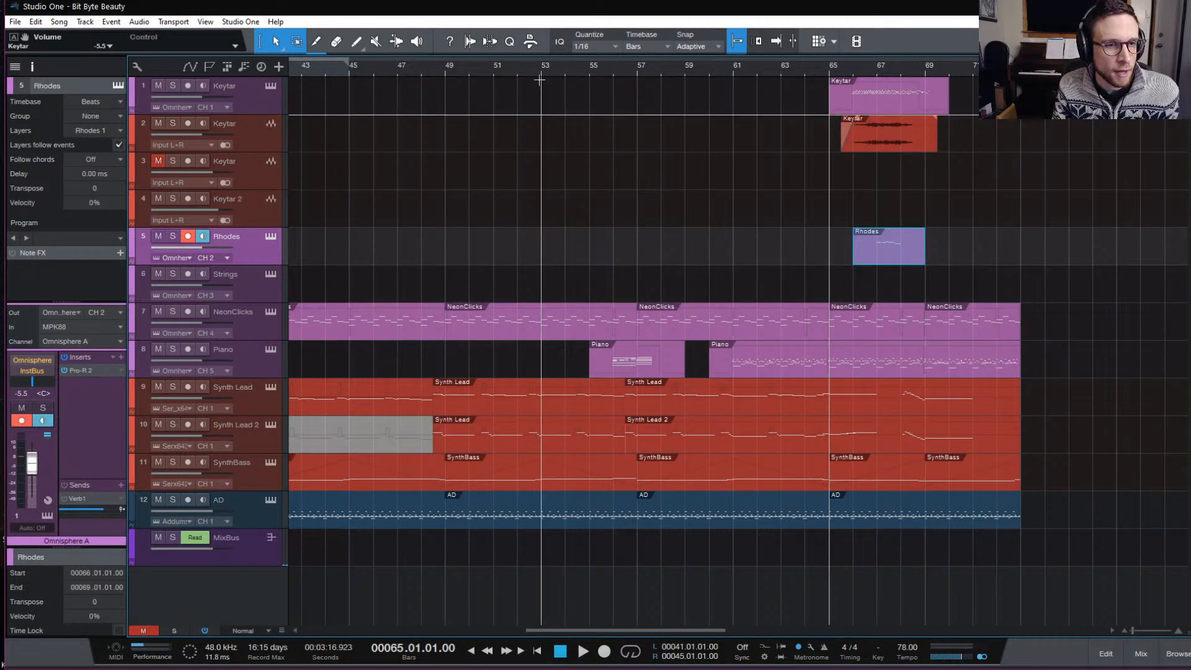
{"action": "left_click", "coordinate": [436, 70]}
{"action": "key", "text": "space"}
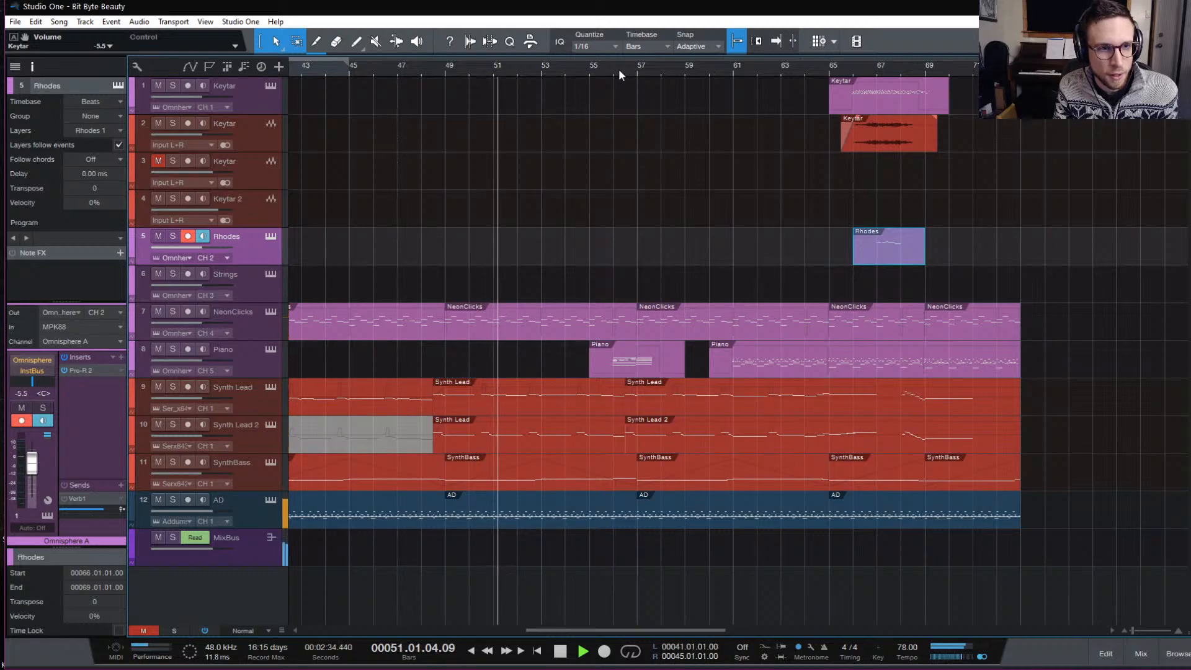
{"action": "left_click", "coordinate": [685, 72]}
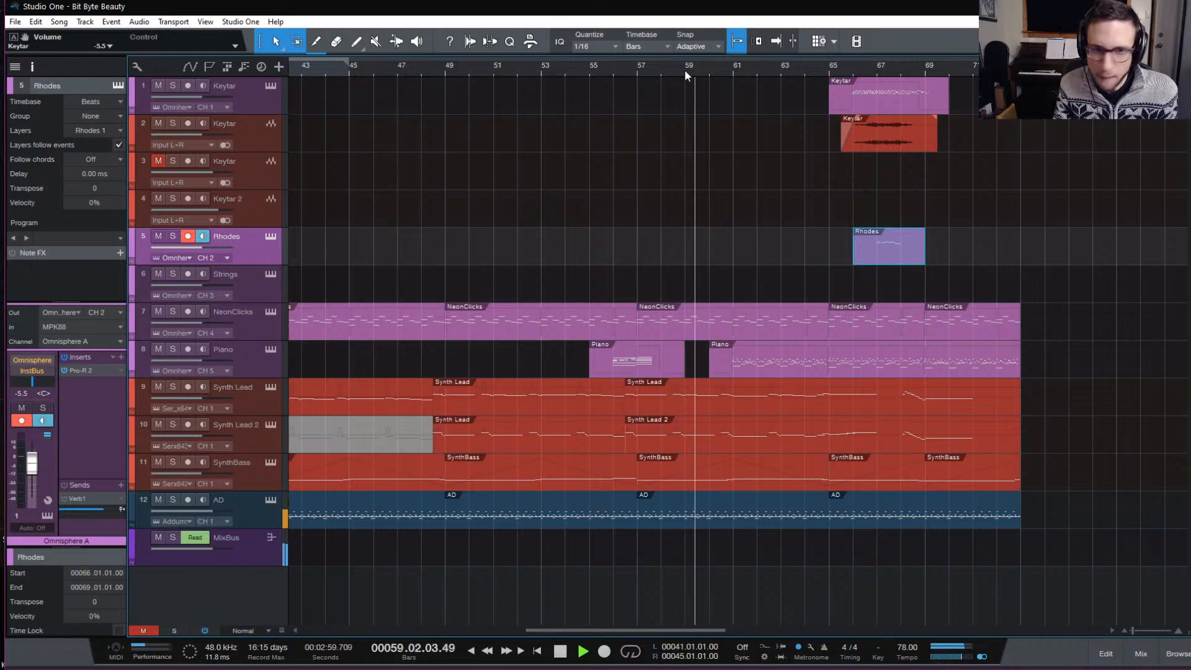
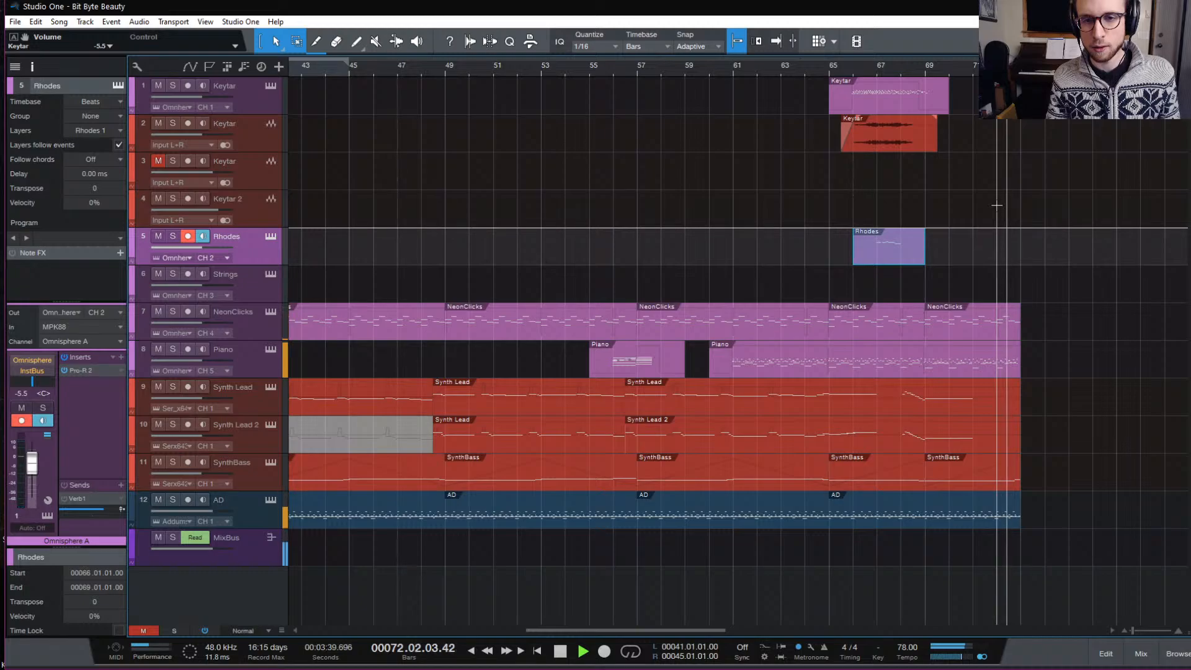
{"action": "key", "text": "space"}
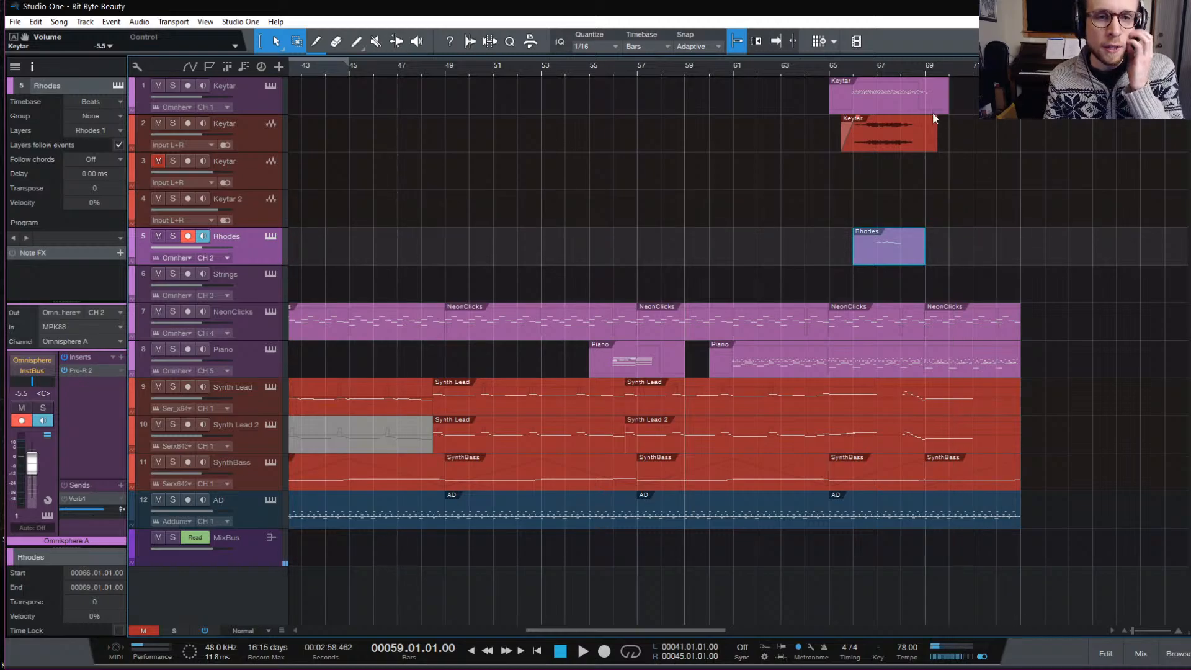
{"action": "left_click", "coordinate": [825, 69]}
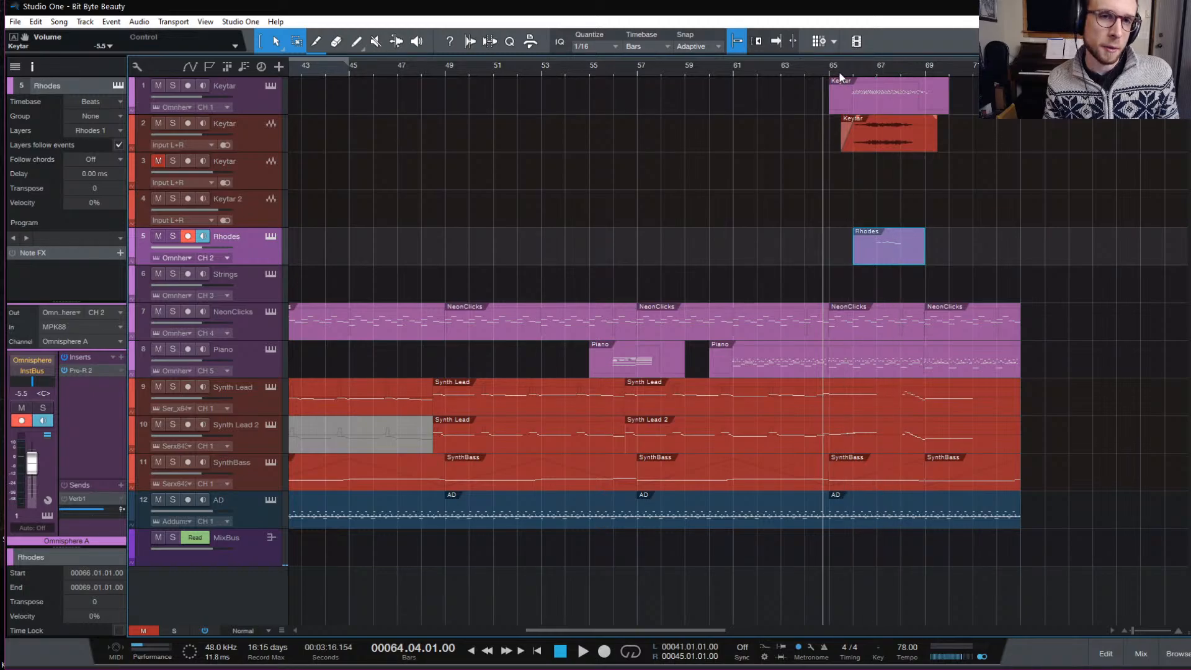
{"action": "left_click", "coordinate": [831, 70]}
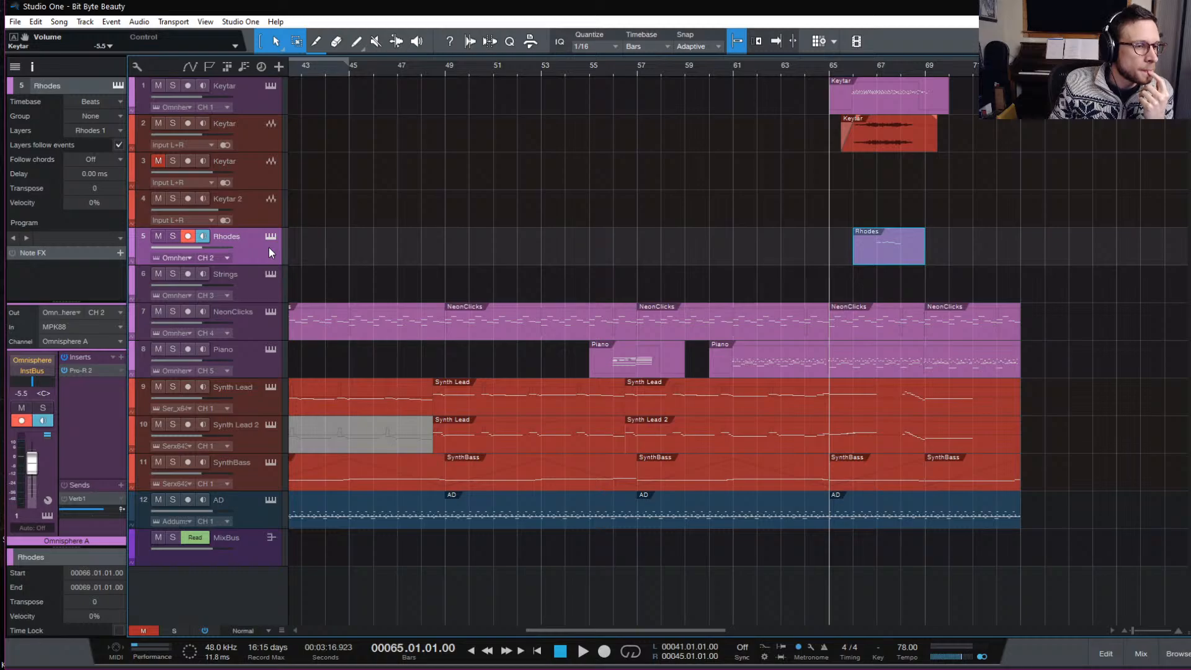
Show the mixing console and rename the Omnisphere A channel as Keytar and the Omnisphere B channel as Rhodes.
{"action": "left_click", "coordinate": [1114, 654]}
{"action": "left_click", "coordinate": [1138, 654]}
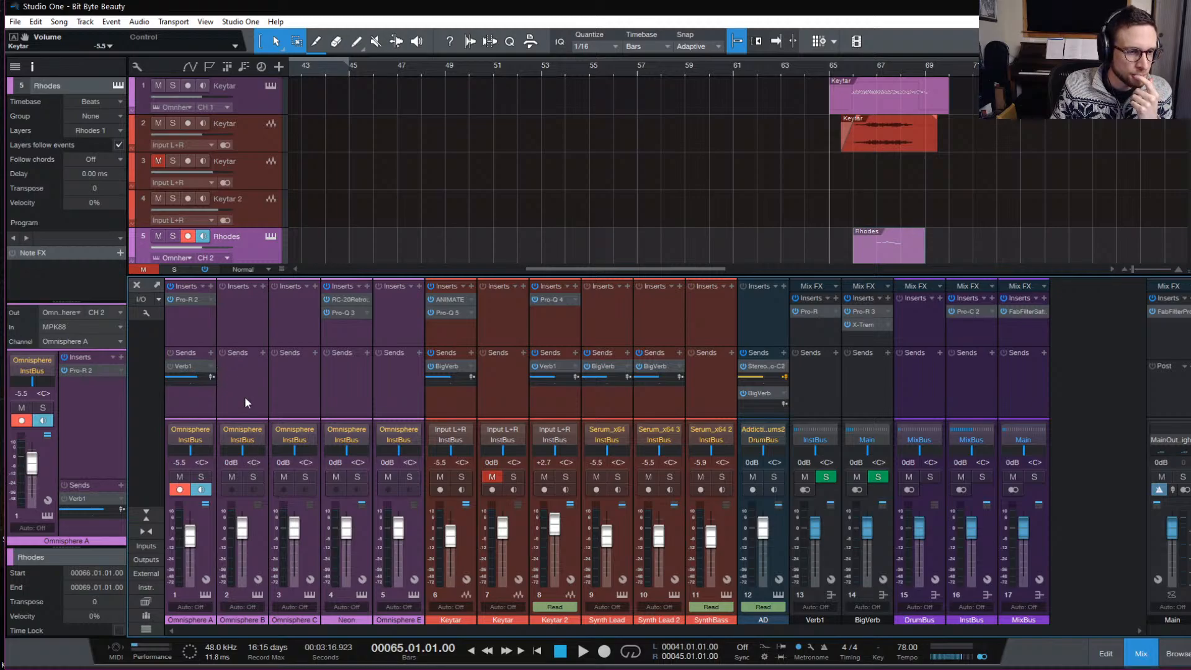
{"action": "double_click", "coordinate": [206, 618]}
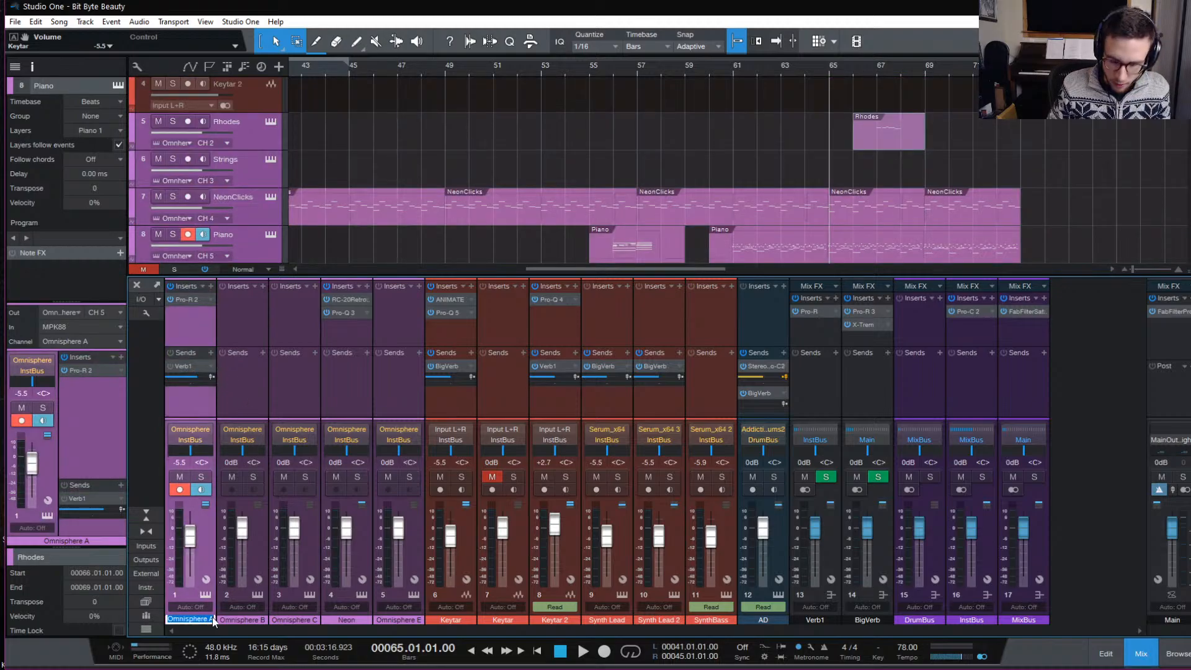
{"action": "type", "text": "Keytar"}
{"action": "key", "text": "Tab"}
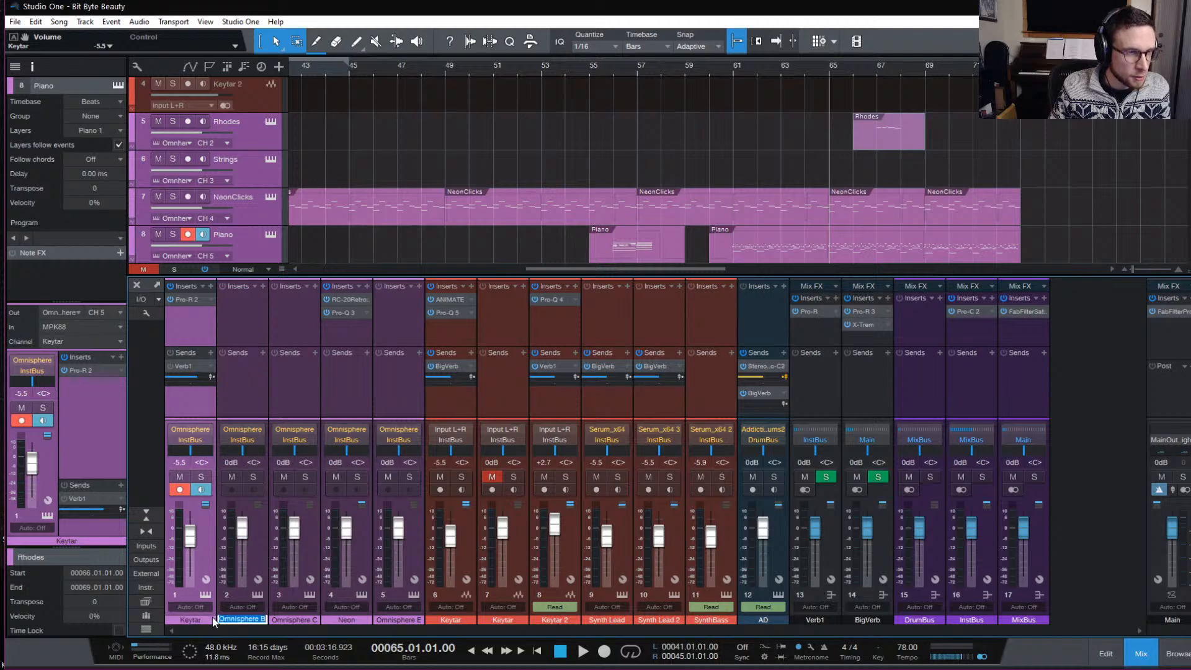
{"action": "type", "text": "Rhodes"}
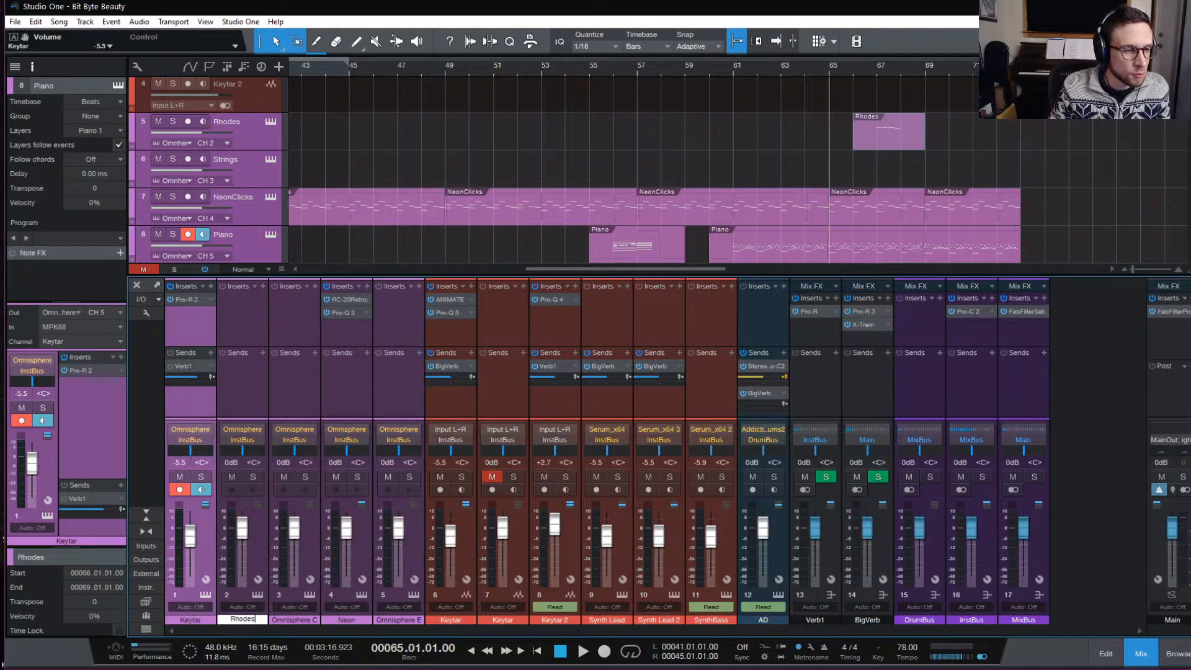
{"action": "key", "text": "Tab"}
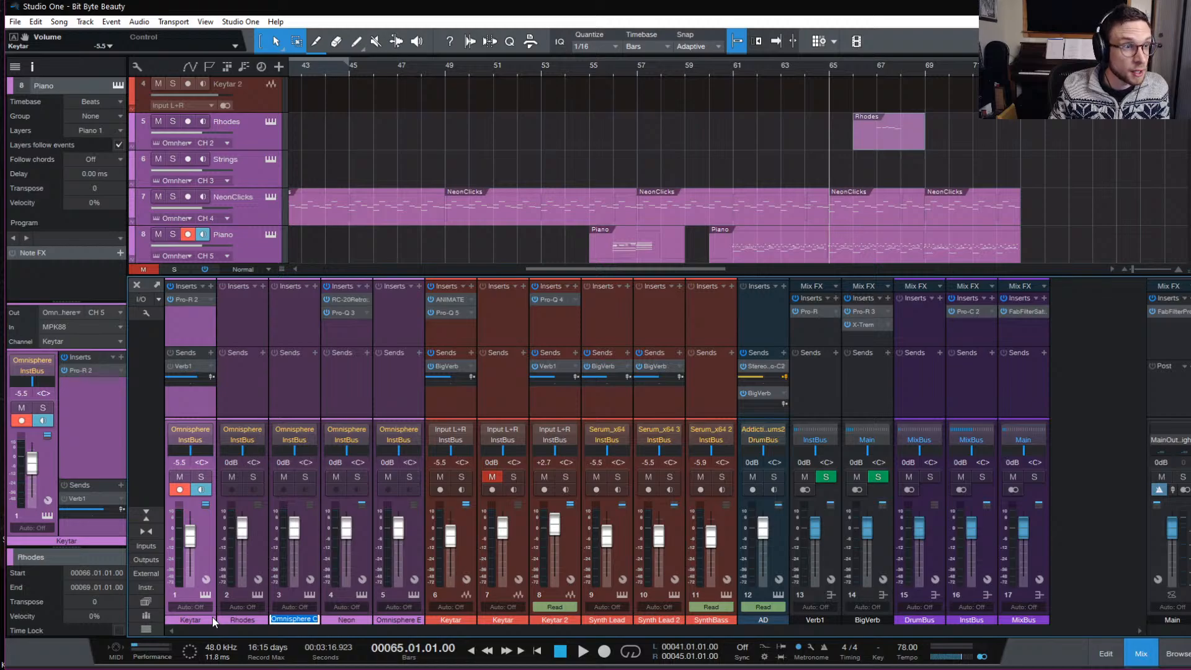
{"action": "type", "text": "NeonClicks"}
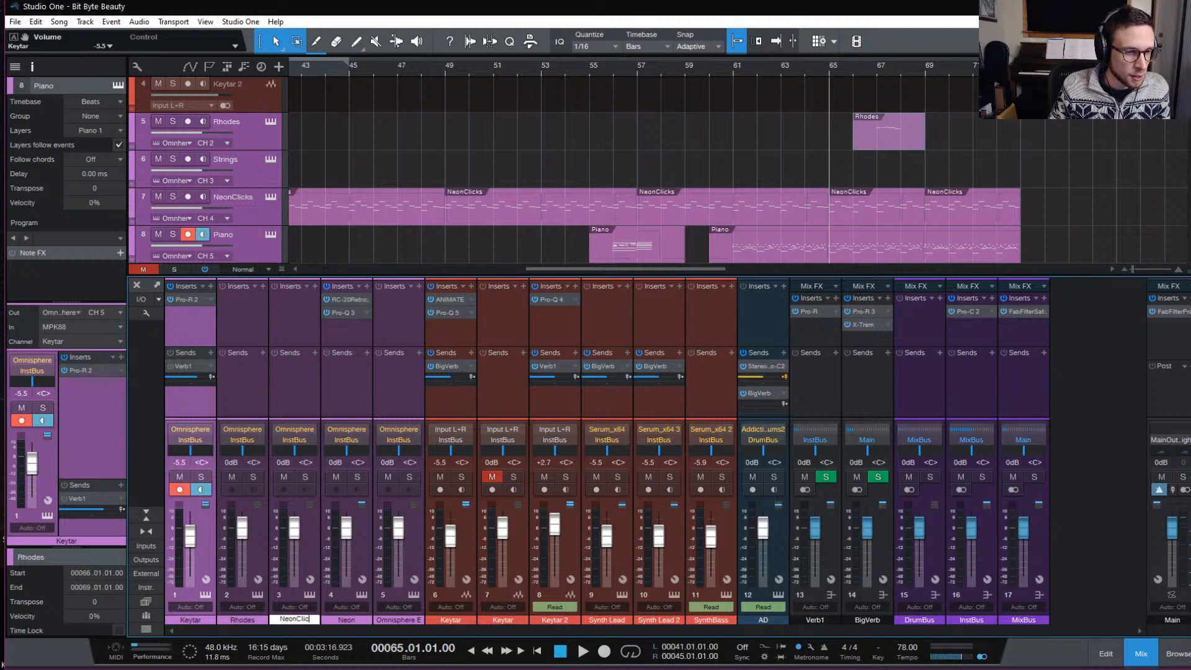
{"action": "key", "text": "BackSpace"}
{"action": "key", "text": "BackSpace"}
{"action": "key", "text": "BackSpace"}
{"action": "key", "text": "BackSpace"}
{"action": "key", "text": "BackSpace"}
{"action": "key", "text": "BackSpace"}
{"action": "key", "text": "BackSpace"}
{"action": "key", "text": "BackSpace"}
{"action": "key", "text": "BackSpace"}
{"action": "key", "text": "BackSpace"}
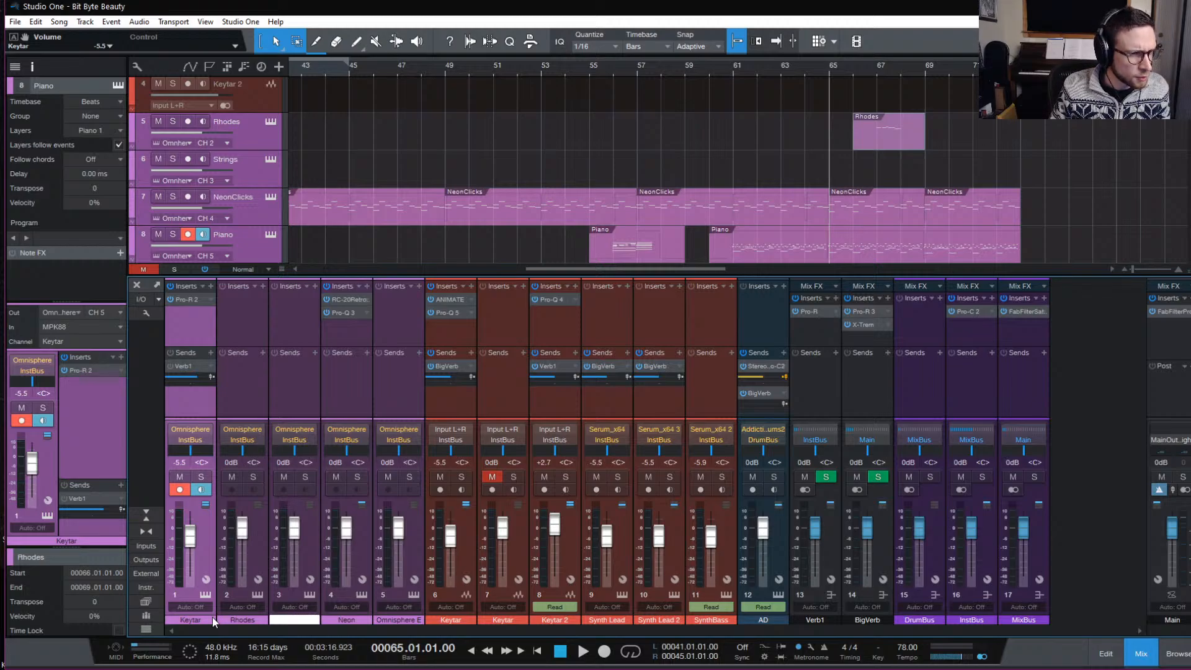
{"action": "key", "text": "Escape"}
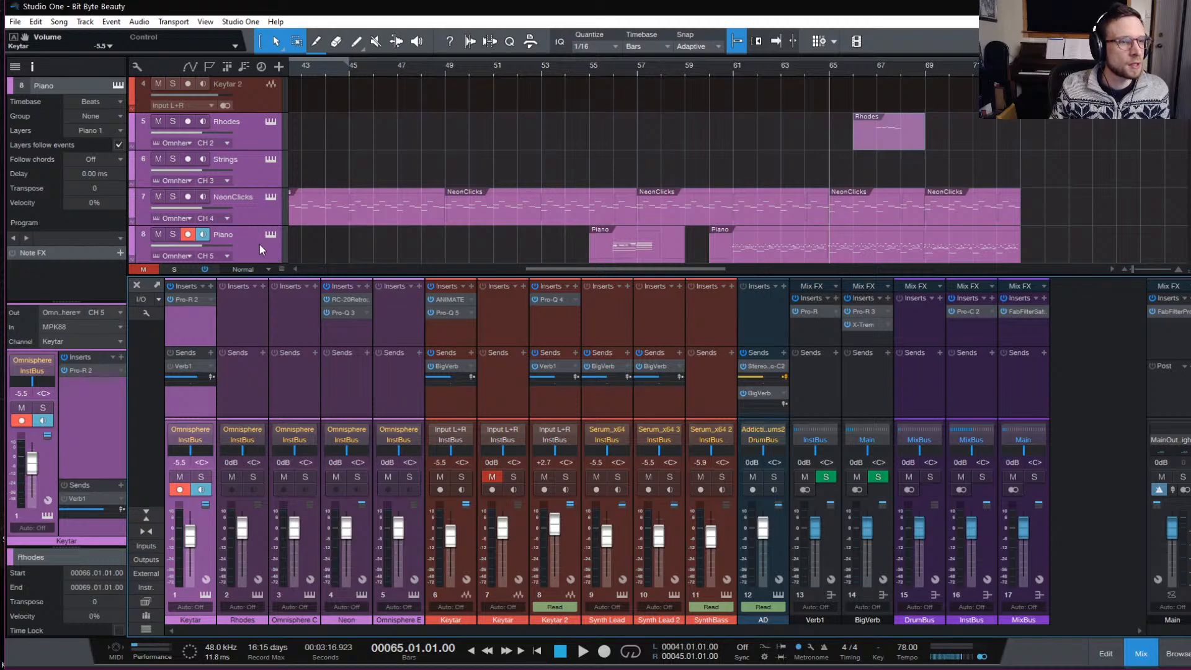
Select the Strings track and rename the Omnisphere C channel as Strings.
{"action": "left_click", "coordinate": [247, 170]}
{"action": "left_click", "coordinate": [292, 616]}
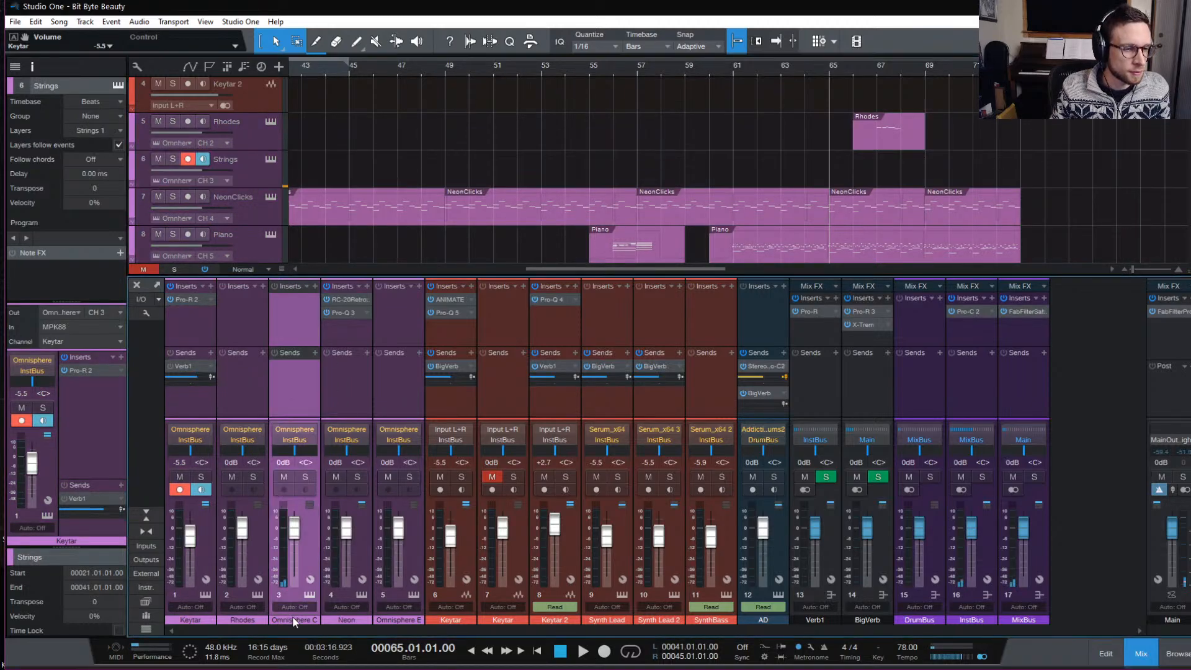
{"action": "type", "text": "Strings"}
{"action": "key", "text": "Return"}
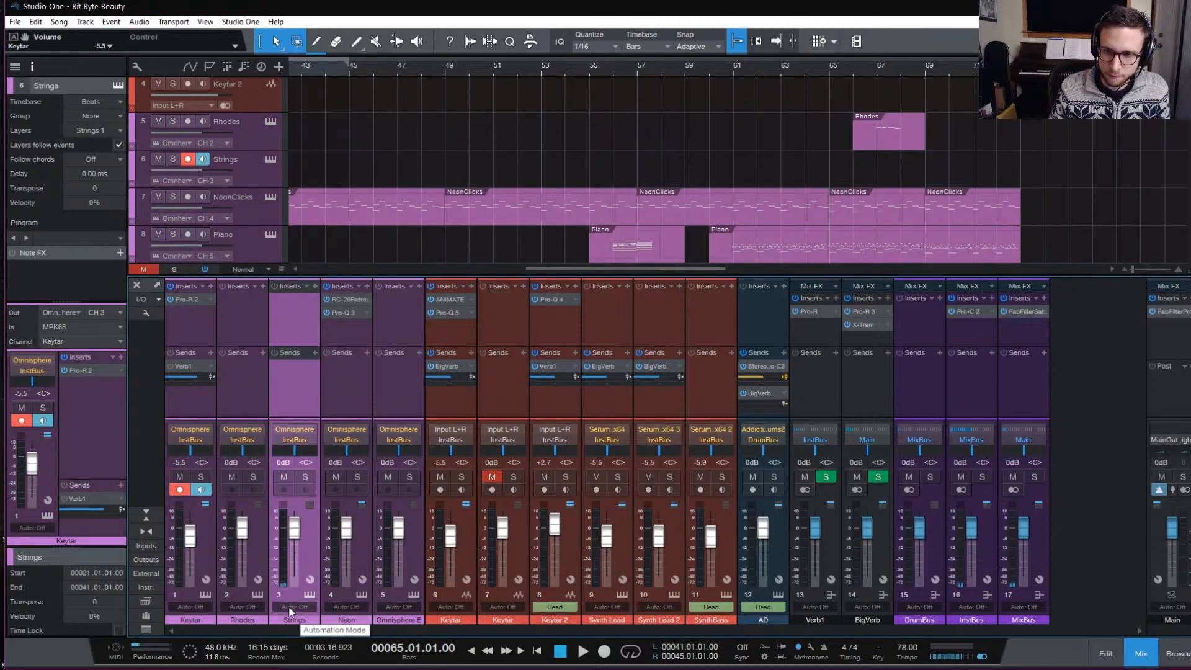
Select the Piano track, rename the Omnisphere E channel as Piano and hide the mixing console.
{"action": "left_click", "coordinate": [381, 411]}
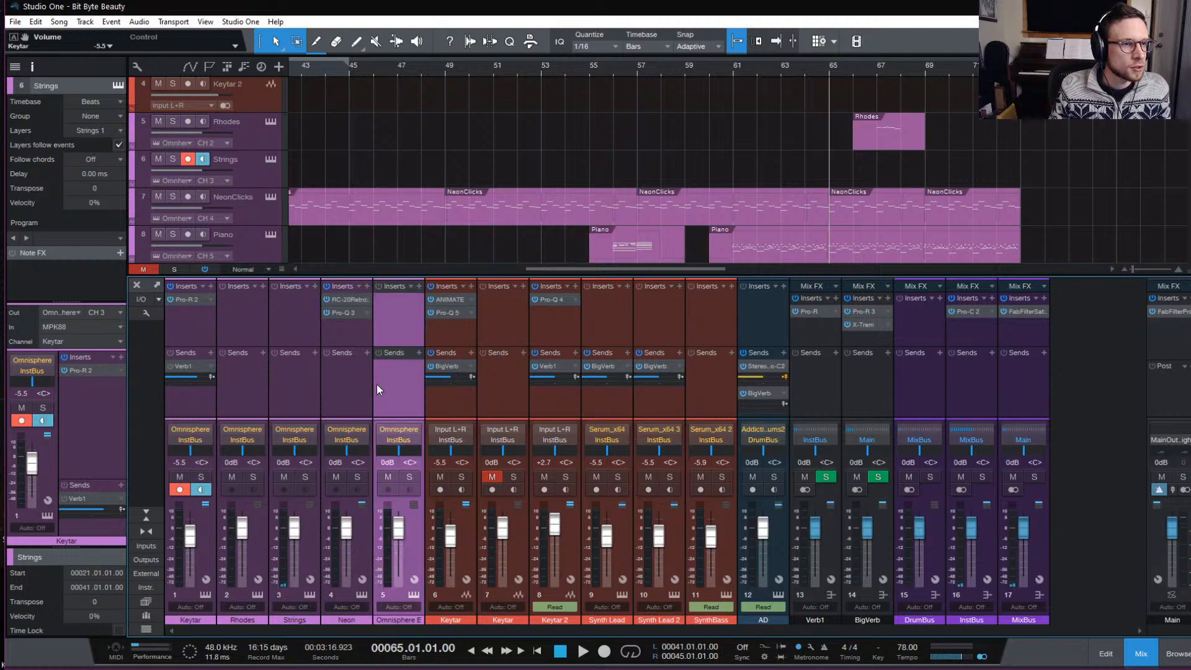
{"action": "scroll", "coordinate": [531, 181], "scroll_direction": "down", "scroll_amount": 3}
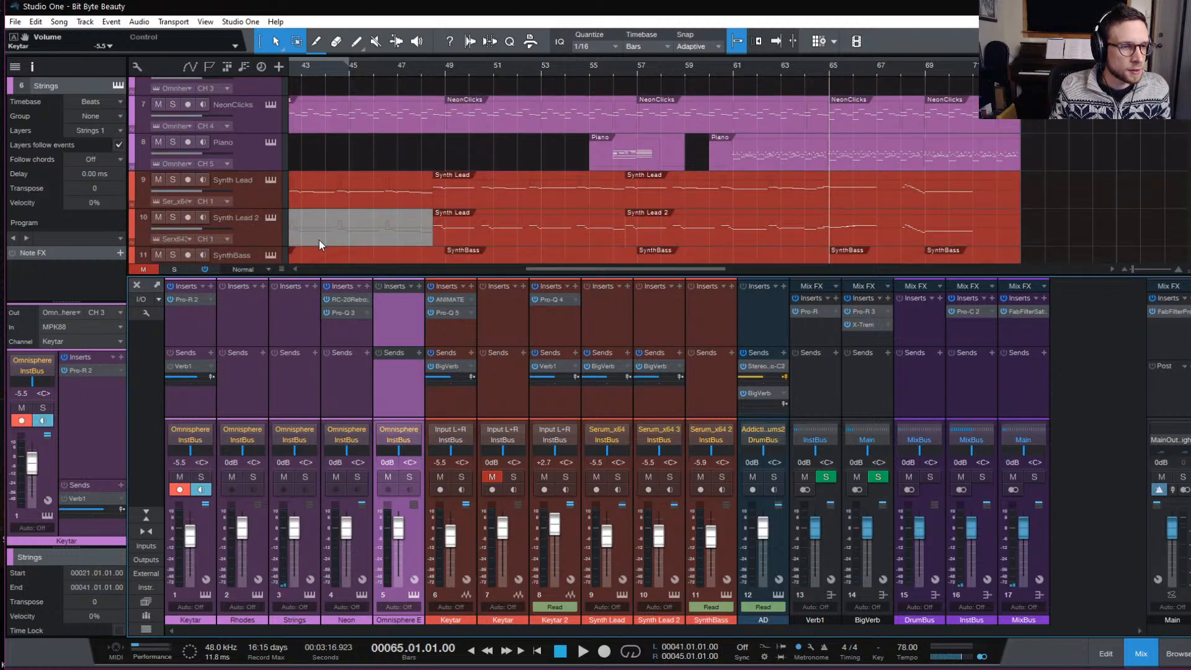
{"action": "left_click", "coordinate": [266, 147]}
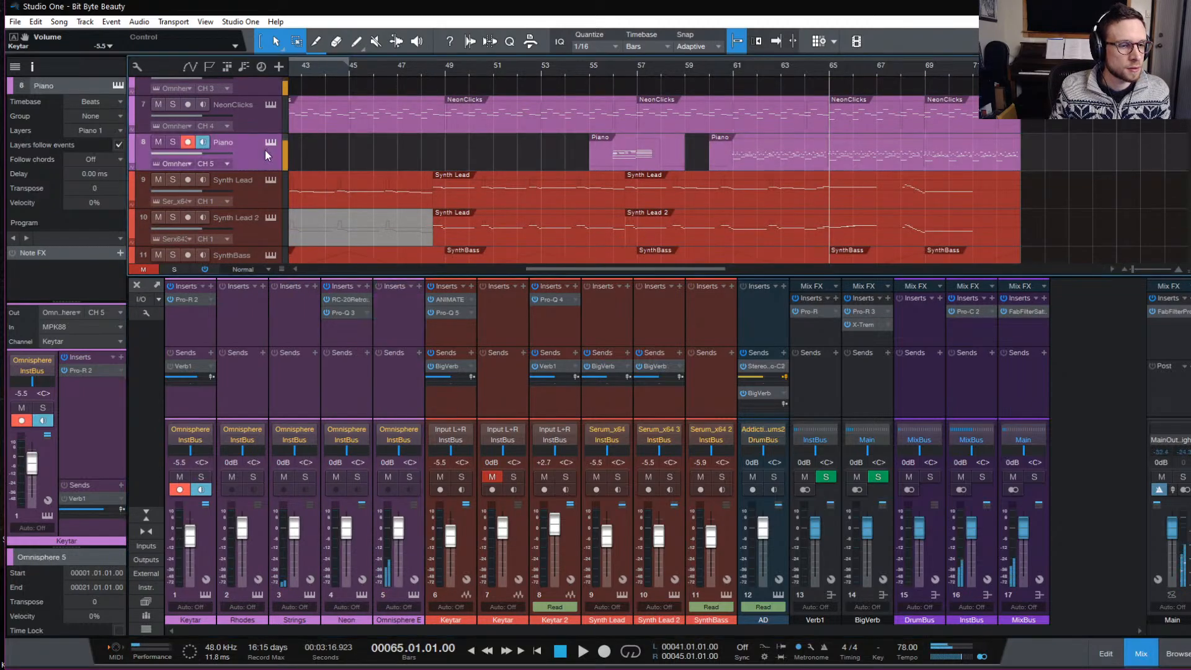
{"action": "double_click", "coordinate": [392, 619]}
{"action": "type", "text": "Piano"}
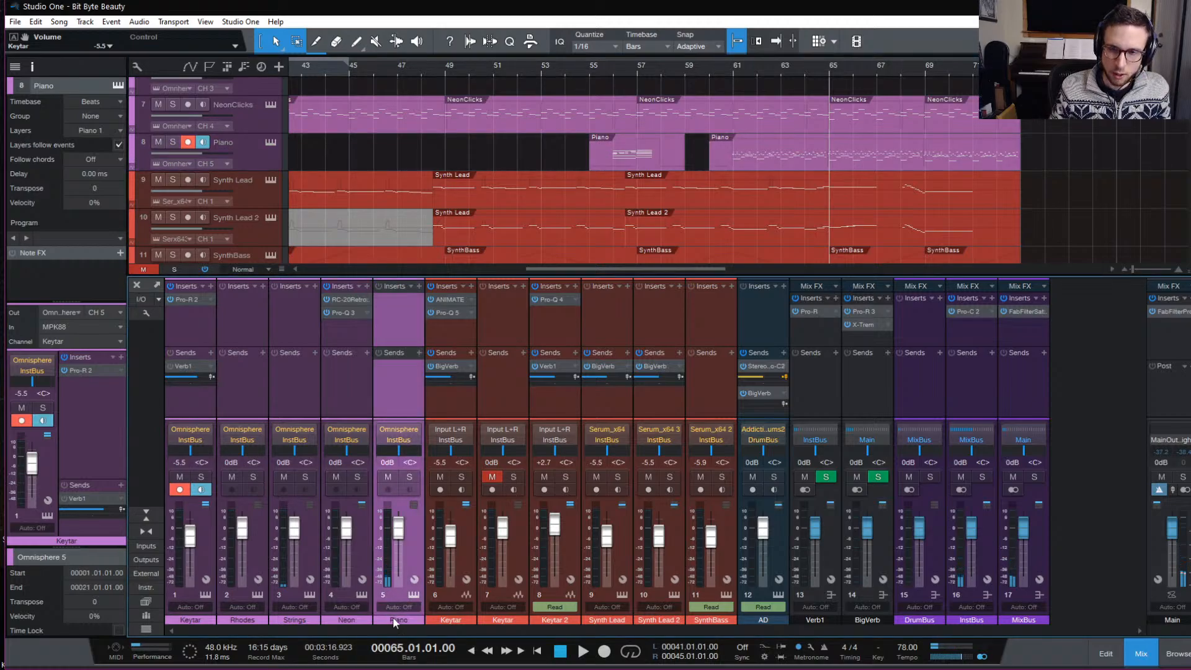
{"action": "left_click", "coordinate": [1141, 653]}
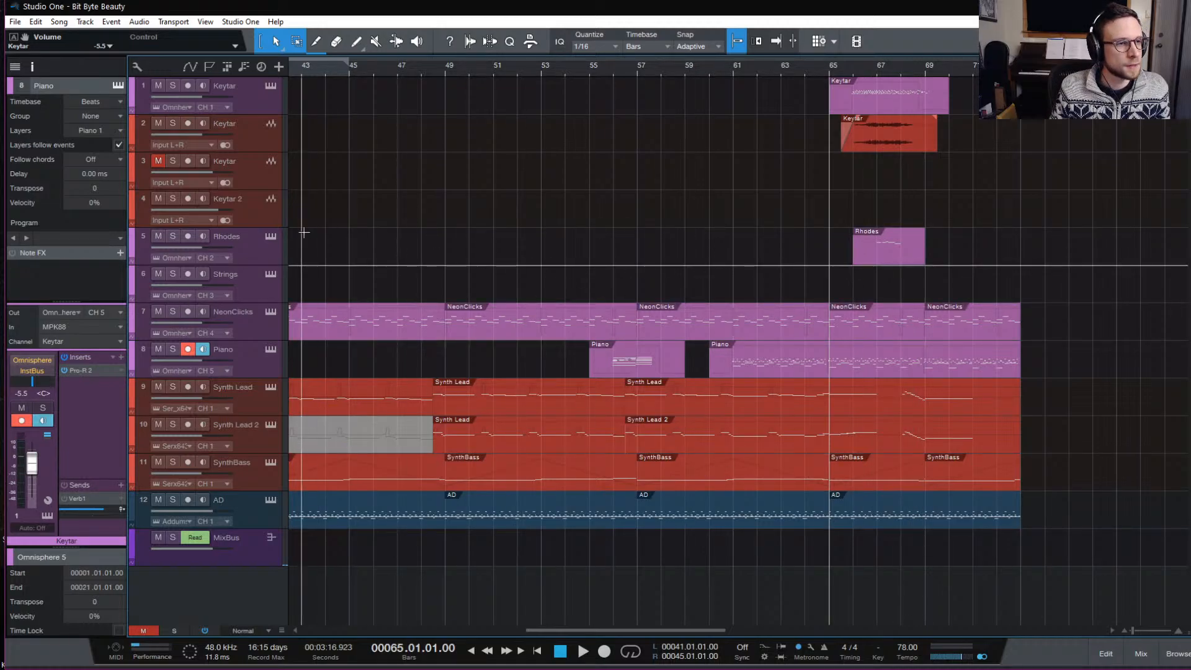
Select the Rhodes track, open its Omnisphere instrument at part 2 and move the plug-in window so the whole interface is visible.
{"action": "left_click", "coordinate": [257, 252]}
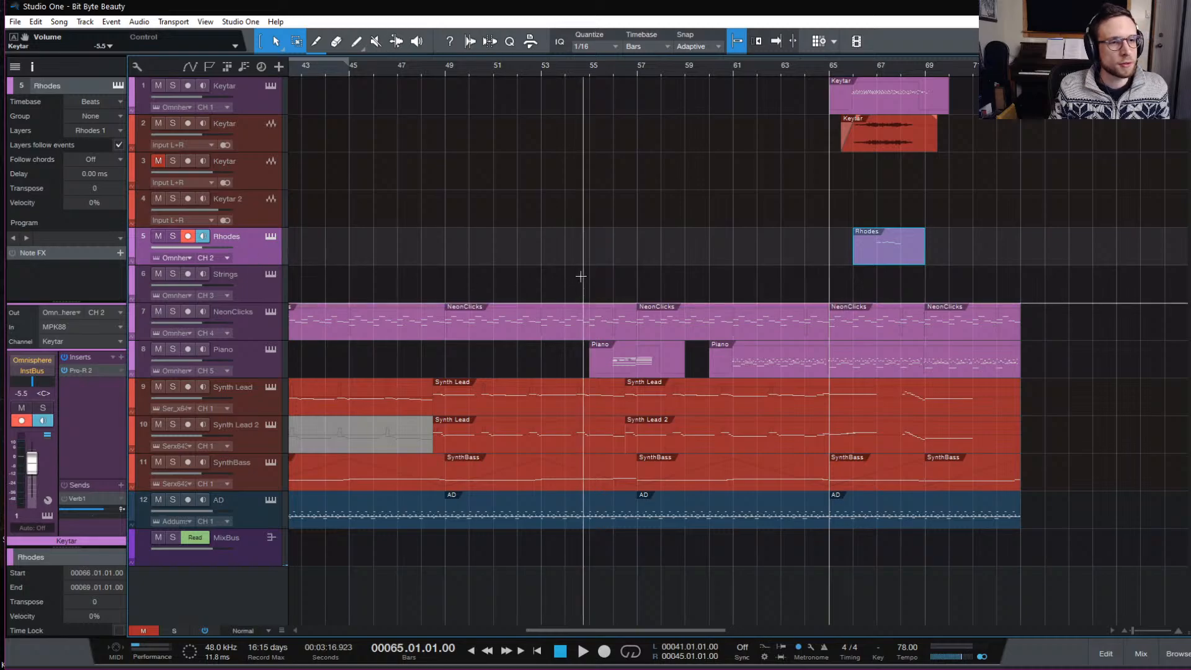
{"action": "scroll", "coordinate": [573, 271], "scroll_direction": "left", "scroll_amount": 9}
{"action": "scroll", "coordinate": [573, 273], "scroll_direction": "right", "scroll_amount": 10}
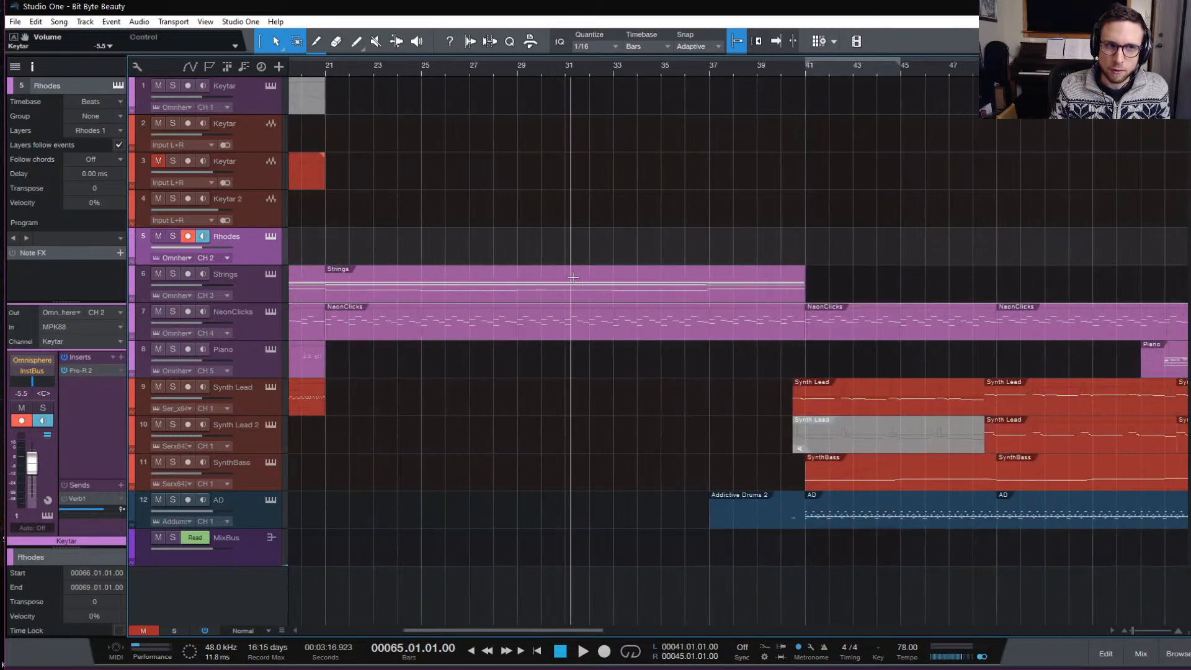
{"action": "scroll", "coordinate": [572, 277], "scroll_direction": "right", "scroll_amount": 4}
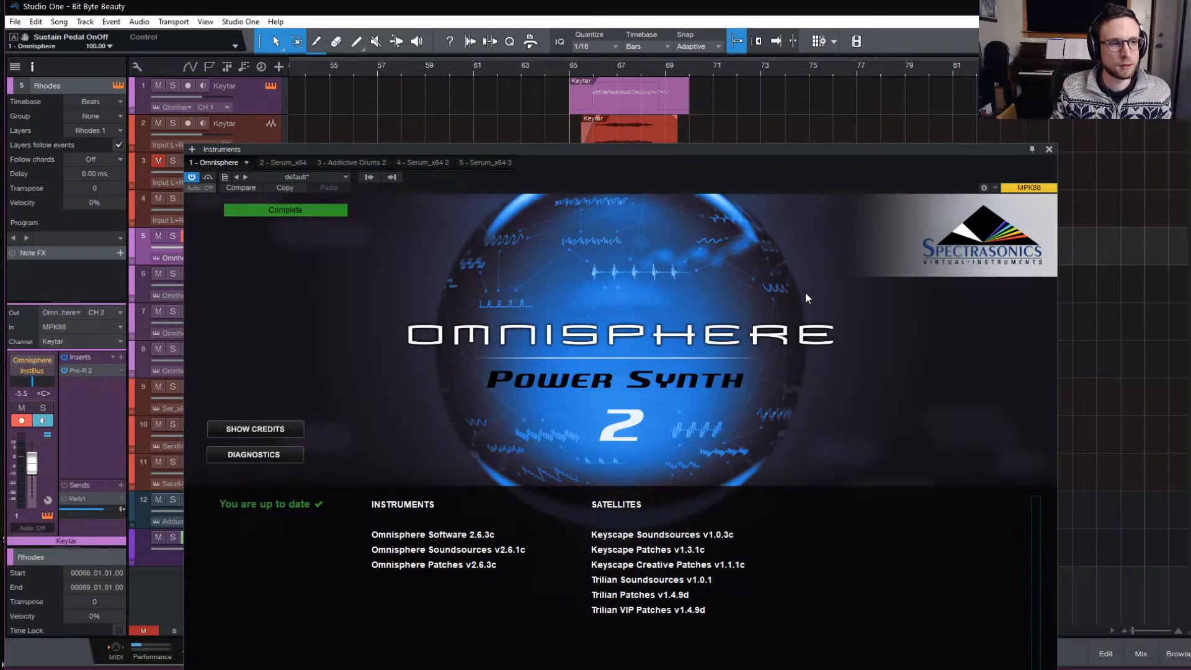
{"action": "left_click", "coordinate": [884, 340]}
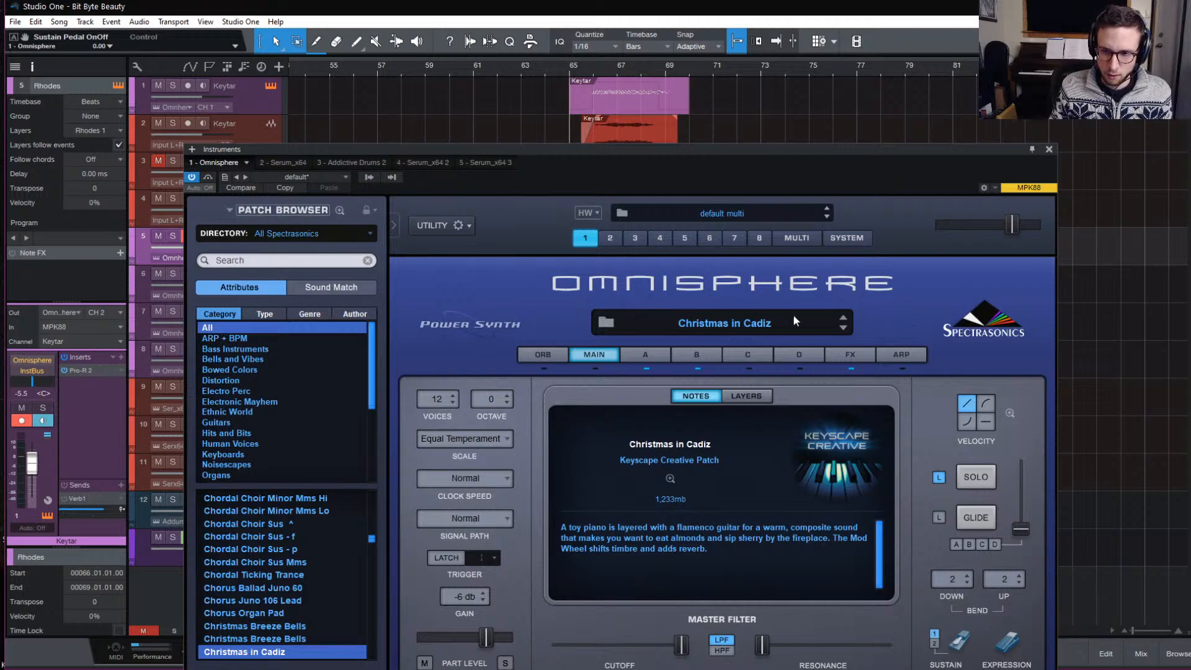
{"action": "left_click", "coordinate": [611, 239]}
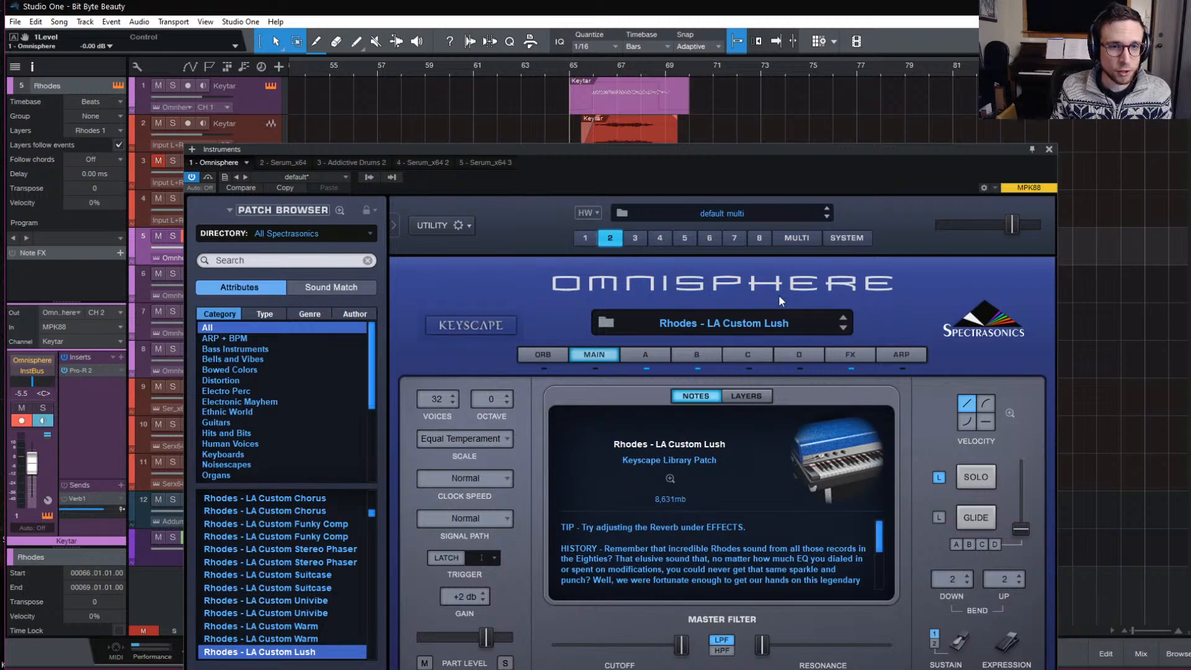
{"action": "left_click_drag", "start_coordinate": [721, 157], "coordinate": [756, 81]}
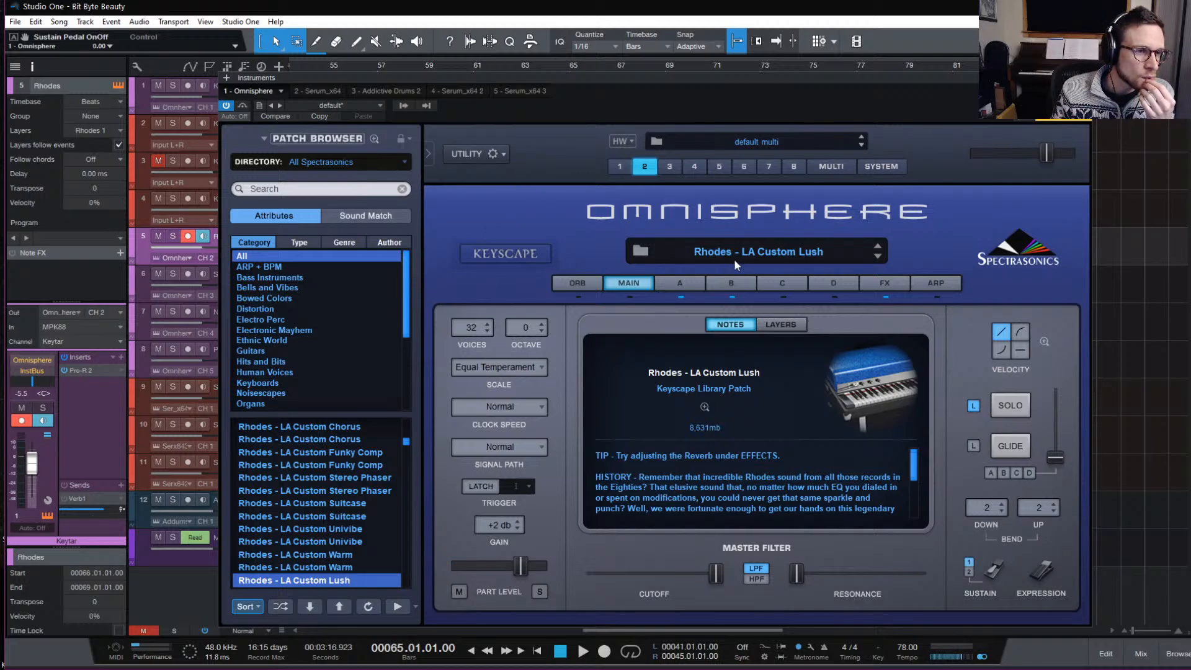
Open the full patch browser for part 2, filter it to the Ethnic World category and shuffle the patch order.
{"action": "left_click", "coordinate": [753, 250]}
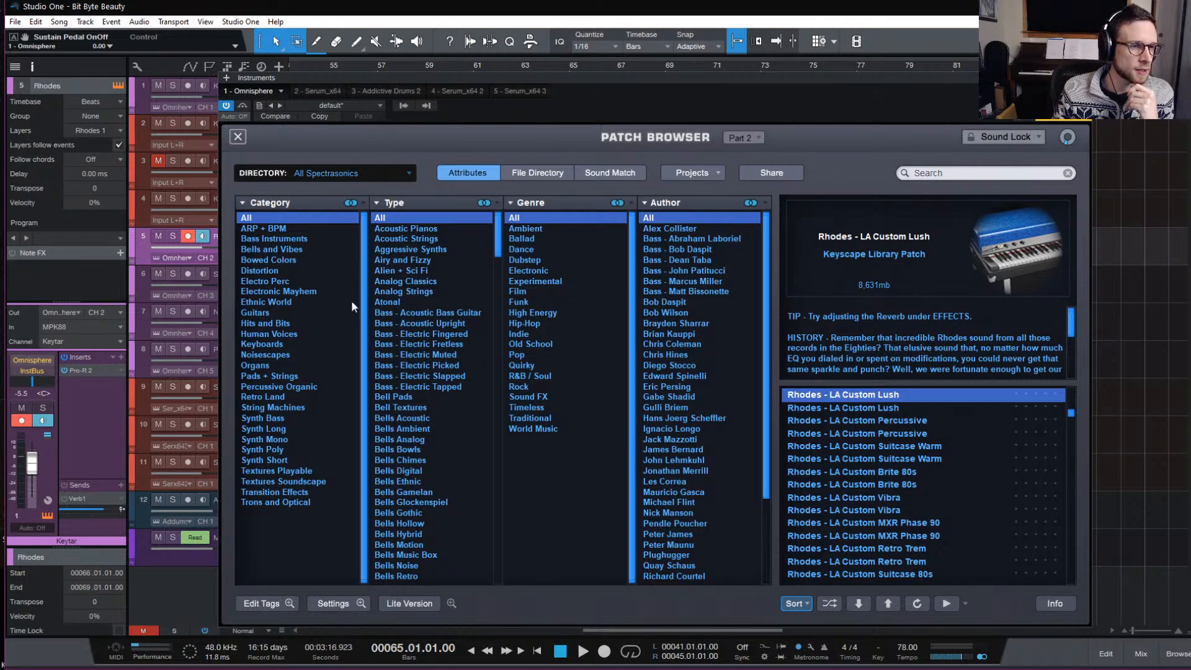
{"action": "left_click", "coordinate": [294, 301]}
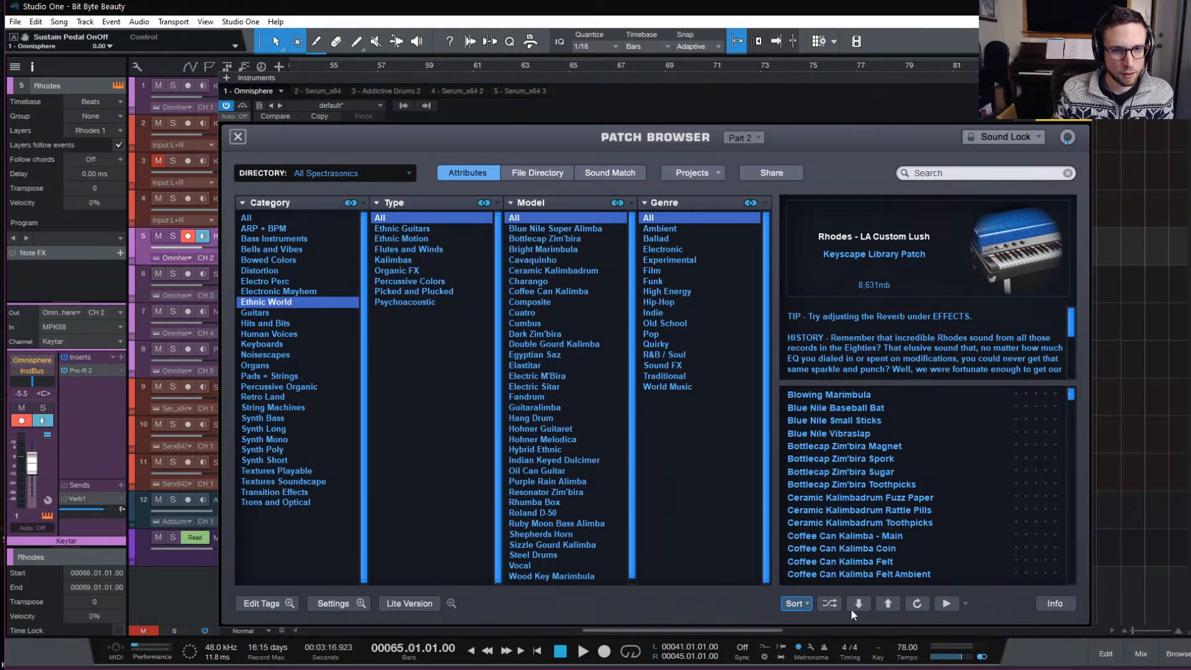
{"action": "left_click", "coordinate": [829, 602]}
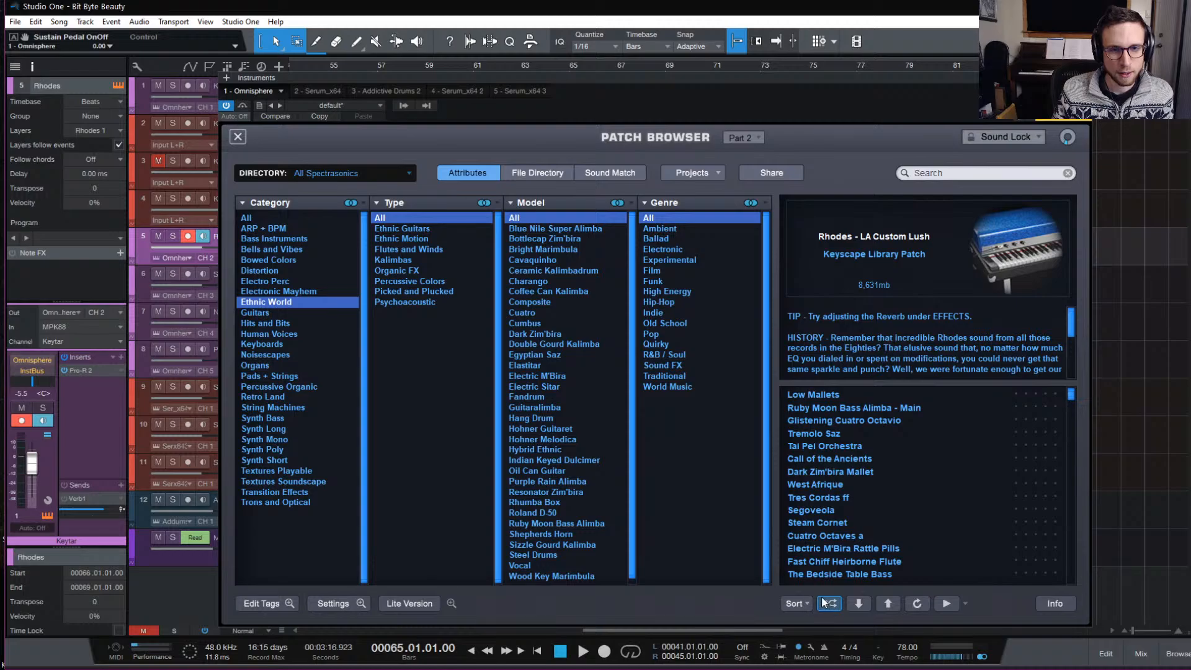
Audition the shuffled Ethnic World patches one after another, from Low Mallets through Tremolo Saz to Call of the Ancients.
{"action": "left_click", "coordinate": [838, 395]}
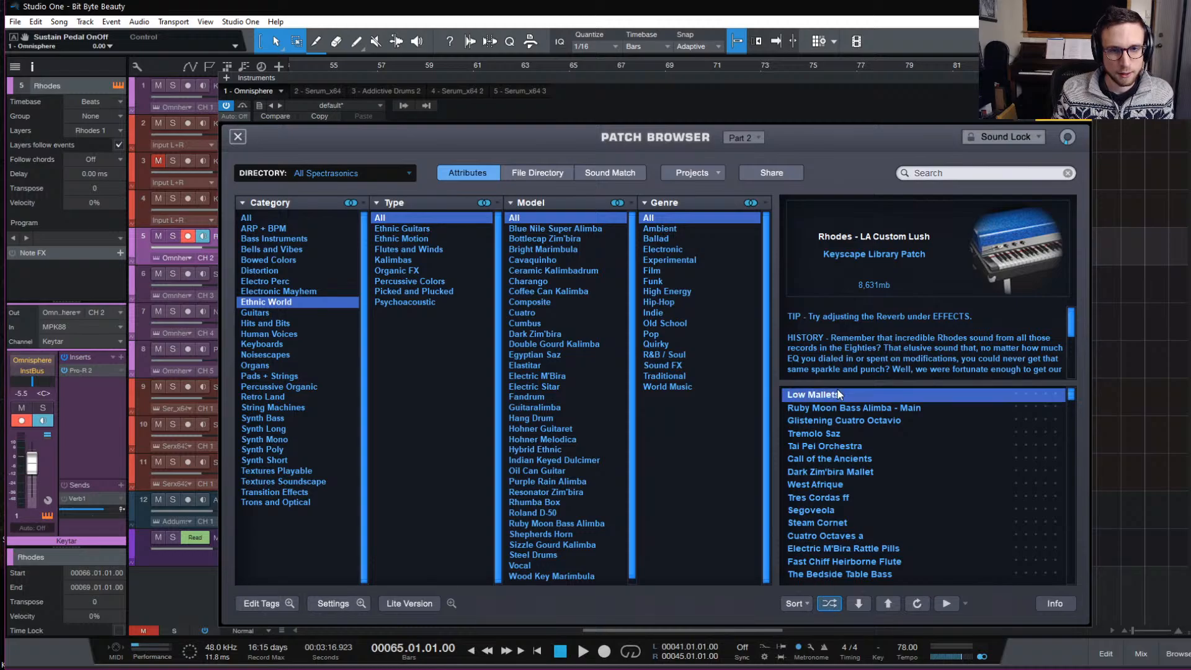
{"action": "left_click", "coordinate": [909, 408]}
{"action": "left_click", "coordinate": [927, 420]}
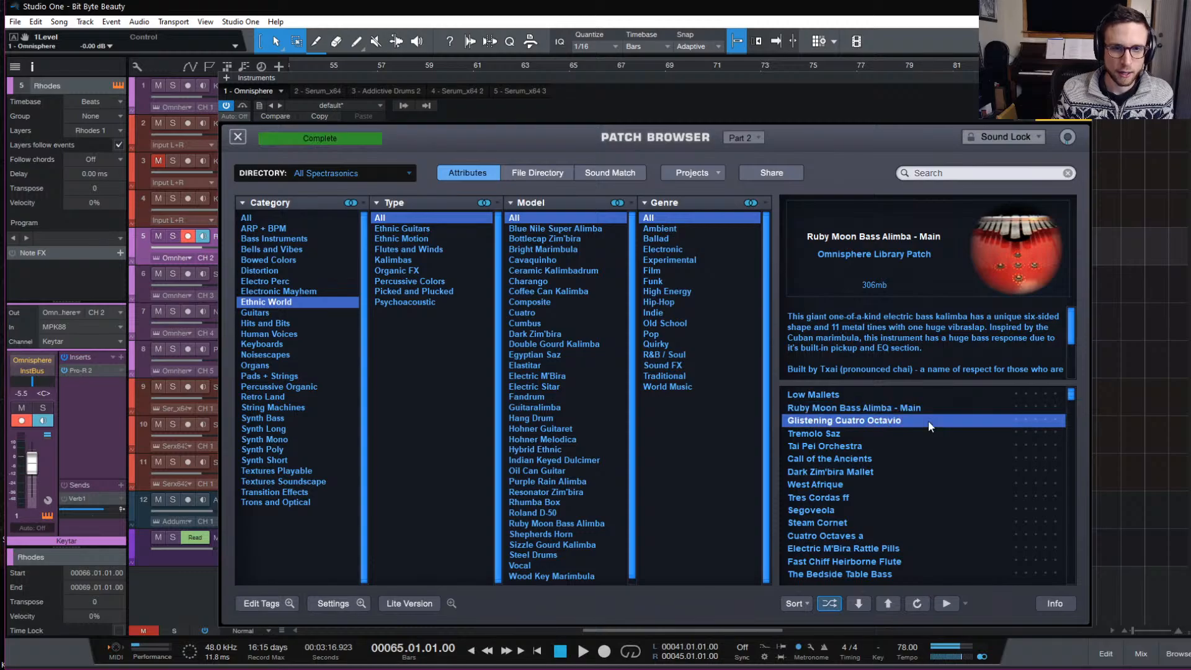
{"action": "left_click", "coordinate": [913, 431]}
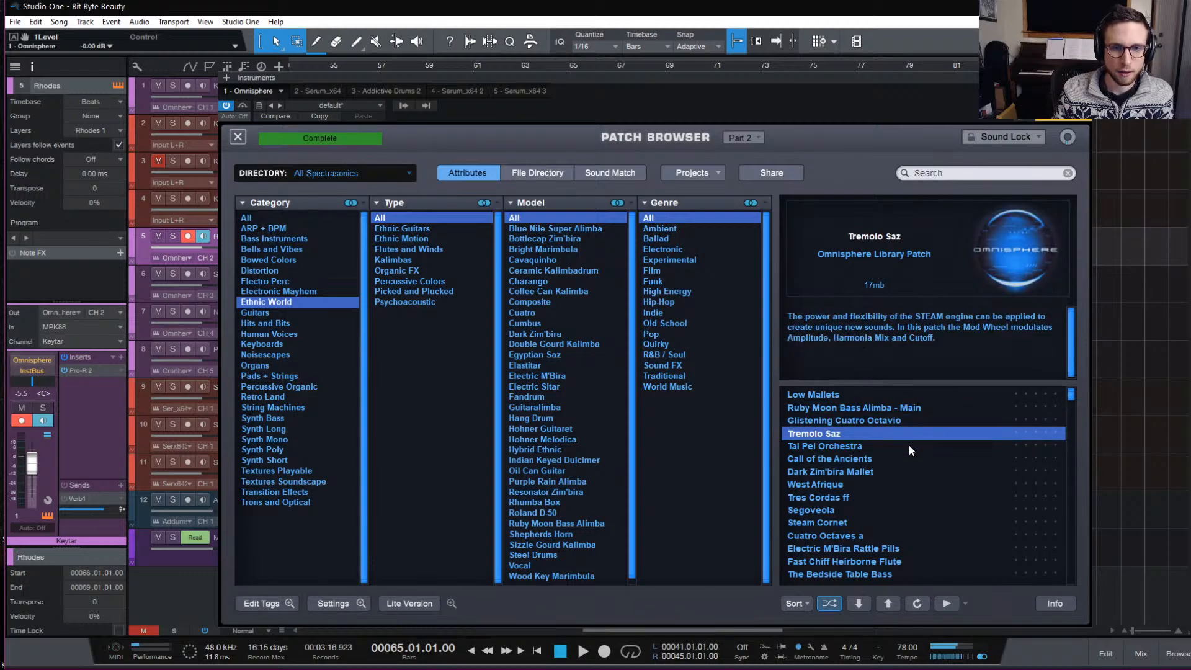
{"action": "left_click", "coordinate": [909, 444]}
{"action": "left_click", "coordinate": [902, 459]}
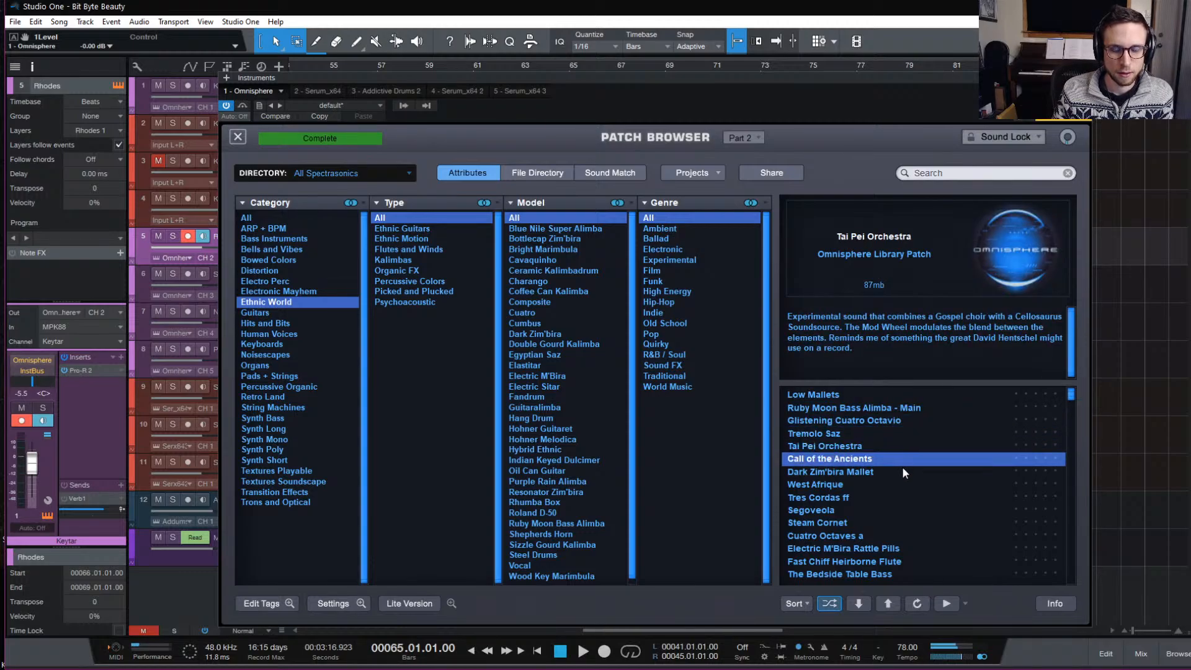
Audition the Ethnic World patches one after another from Dark Zim'bira Mallet down to The Bedside Table Bass.
{"action": "left_click", "coordinate": [902, 471]}
{"action": "left_click", "coordinate": [887, 484]}
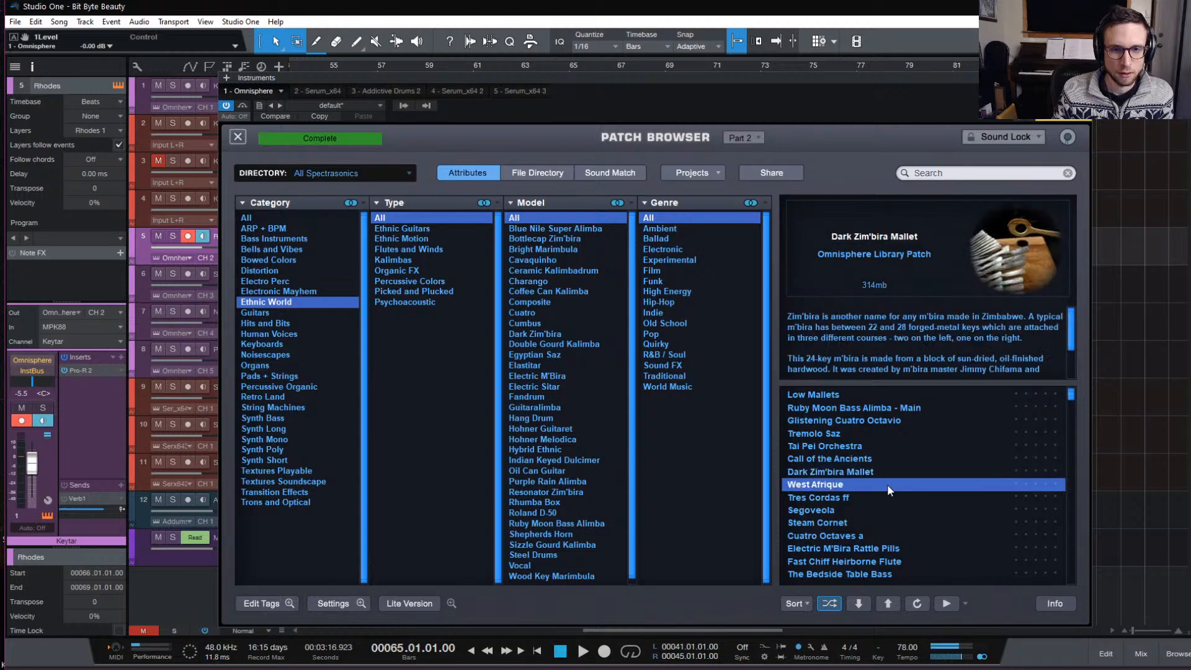
{"action": "left_click", "coordinate": [885, 497]}
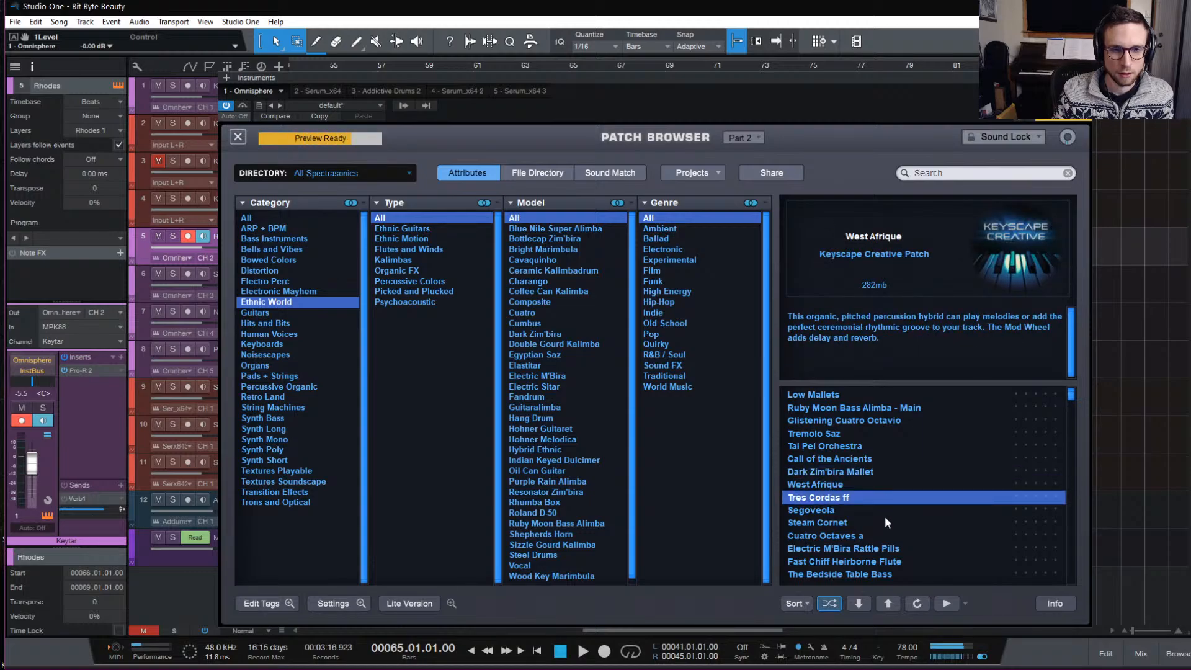
{"action": "left_click", "coordinate": [872, 516]}
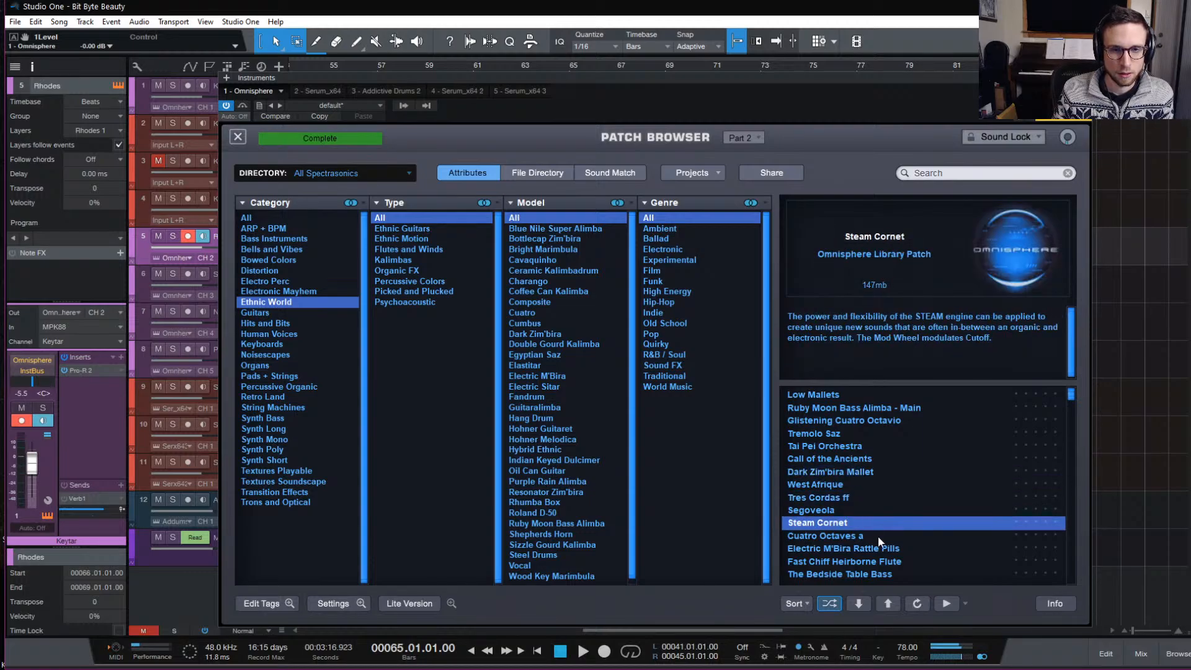
{"action": "left_click", "coordinate": [877, 534]}
{"action": "left_click", "coordinate": [891, 548]}
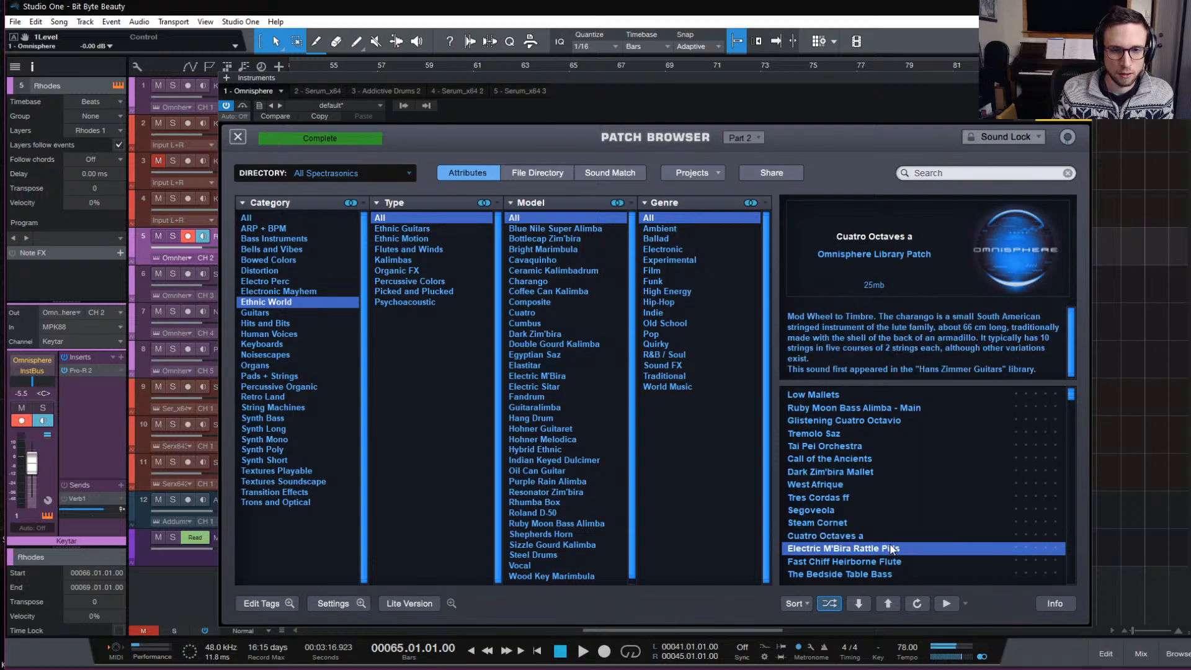
{"action": "left_click", "coordinate": [903, 562]}
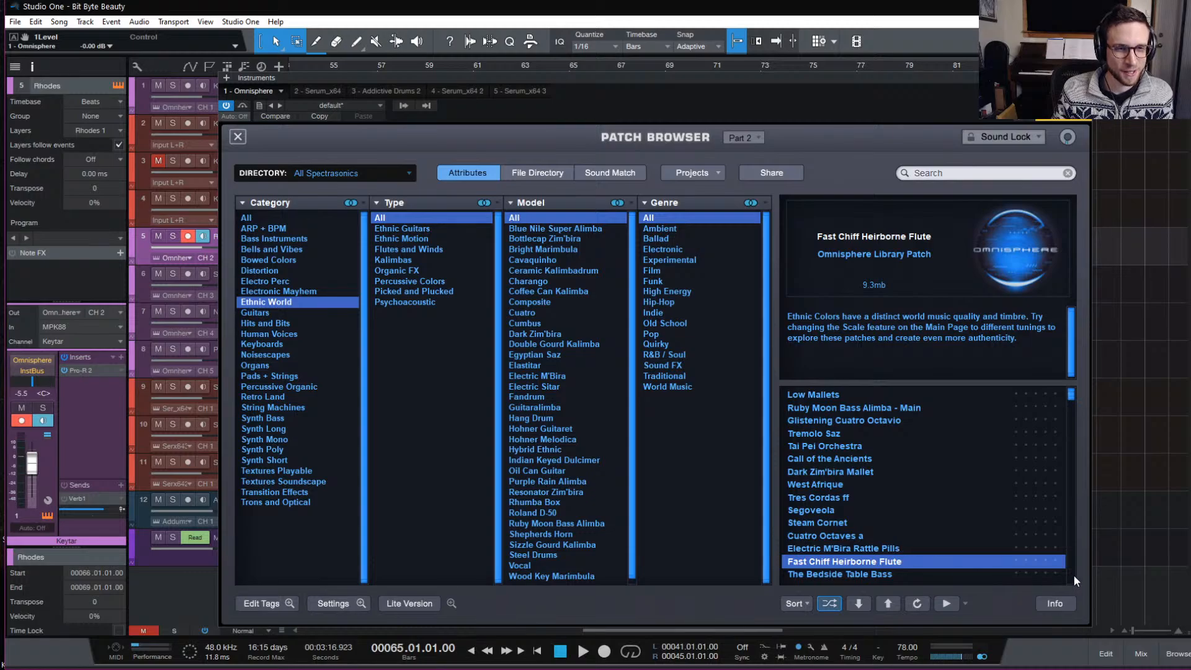
{"action": "left_click", "coordinate": [888, 574]}
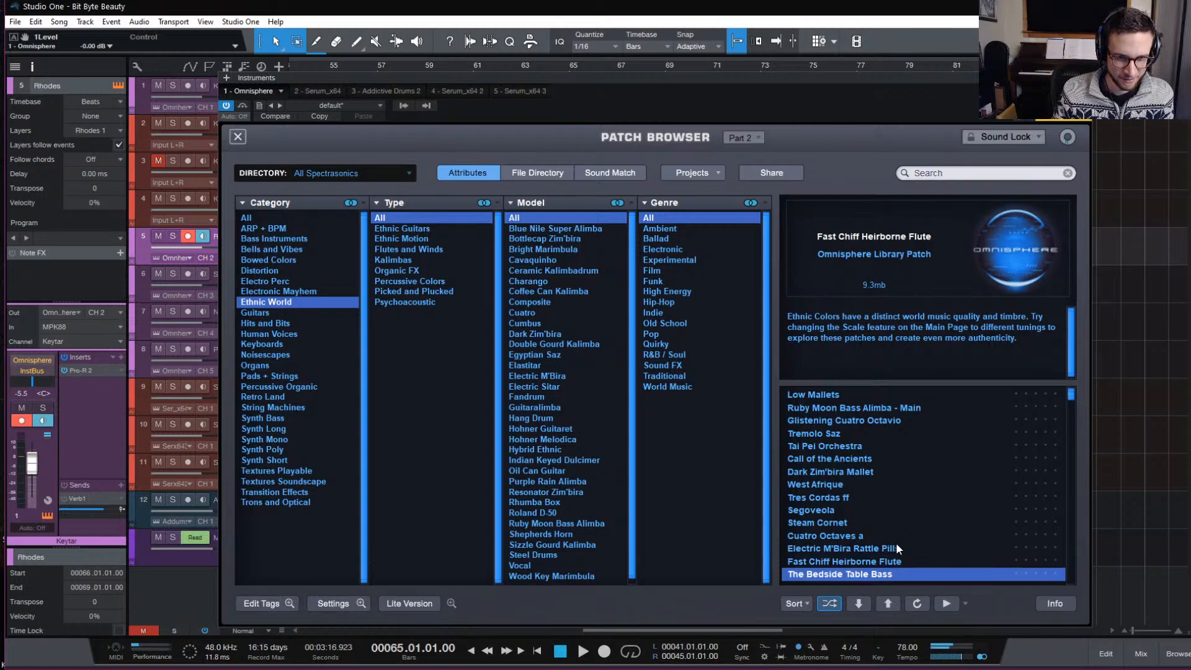
Load the Indian Keyed Dulcimer patch and close the expanded patch browser.
{"action": "scroll", "coordinate": [895, 542], "scroll_direction": "down", "scroll_amount": 1}
{"action": "left_click", "coordinate": [883, 560]}
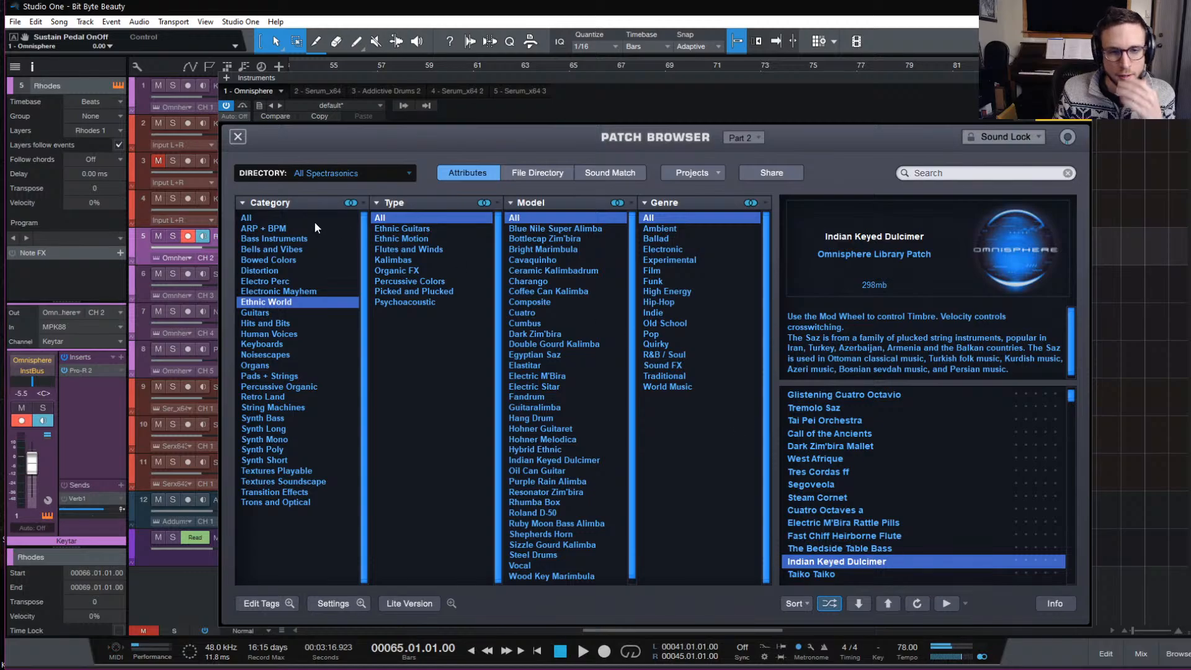
{"action": "left_click", "coordinate": [238, 138]}
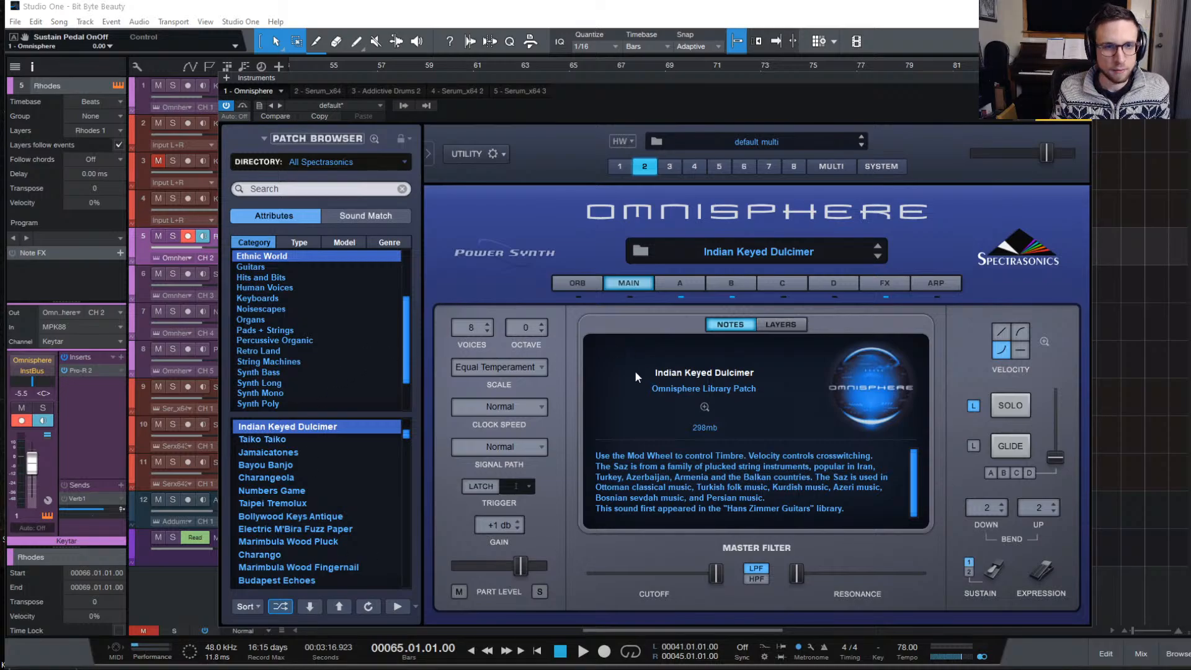
Compare the patch's Saz b layer A and Indian Keyed Dulcimer layer B by soloing each in turn.
{"action": "left_click", "coordinate": [675, 285]}
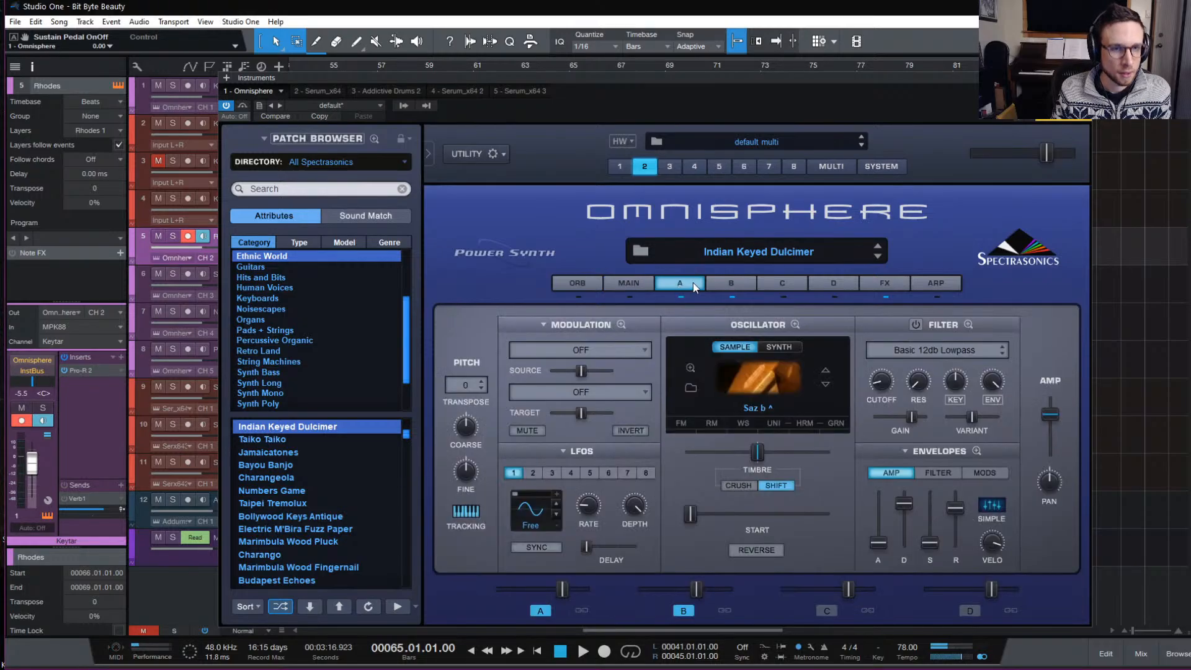
{"action": "left_click", "coordinate": [733, 282]}
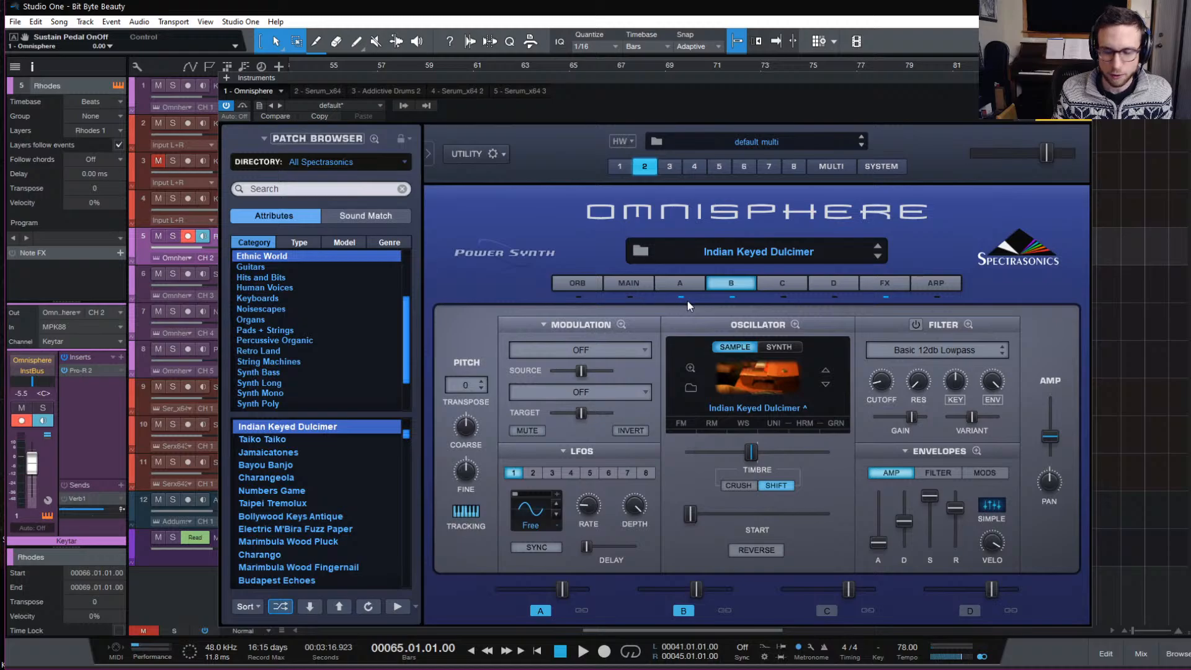
{"action": "left_click", "coordinate": [731, 297]}
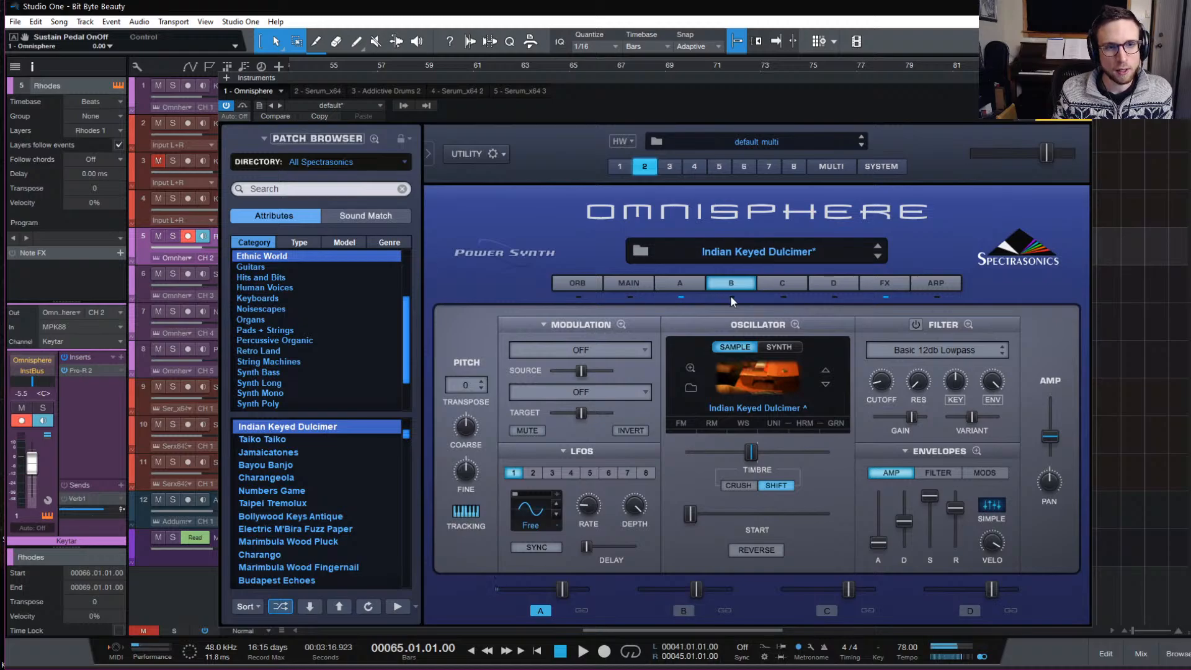
{"action": "left_click", "coordinate": [679, 291]}
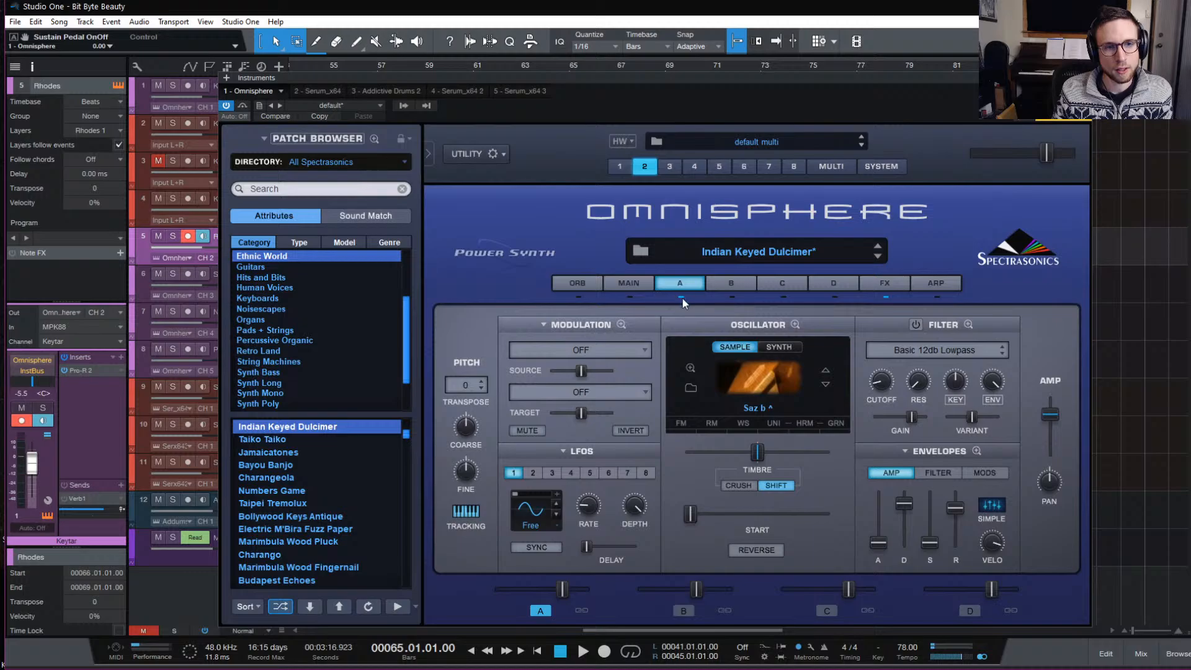
{"action": "left_click", "coordinate": [731, 295]}
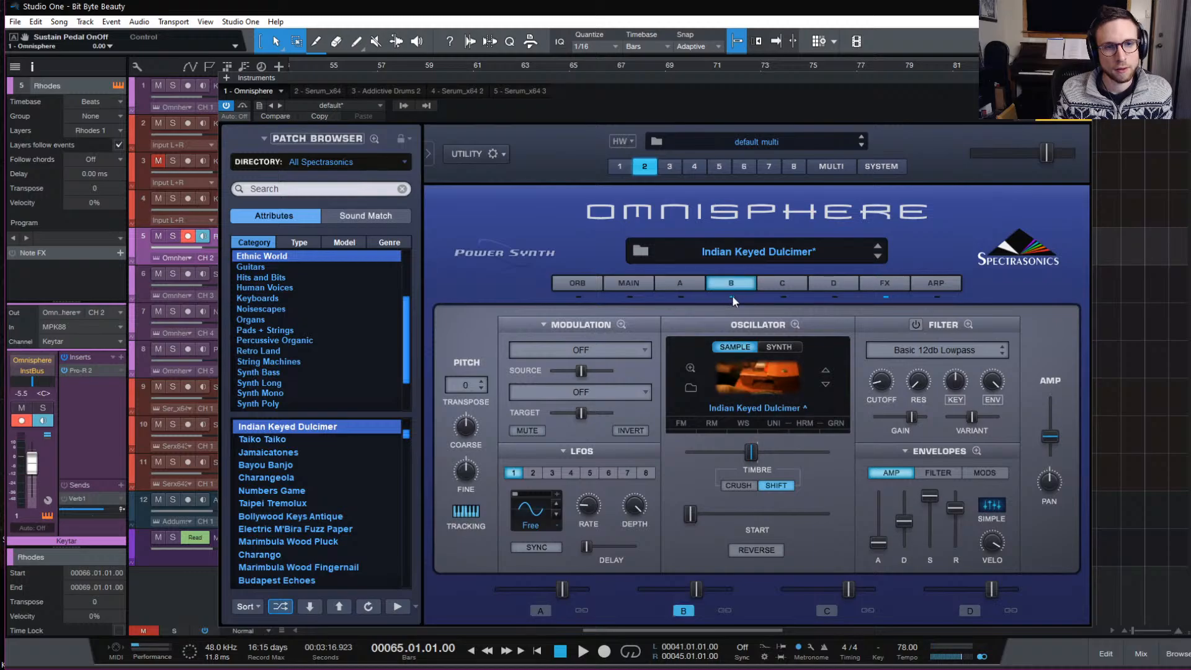
{"action": "left_click", "coordinate": [680, 299]}
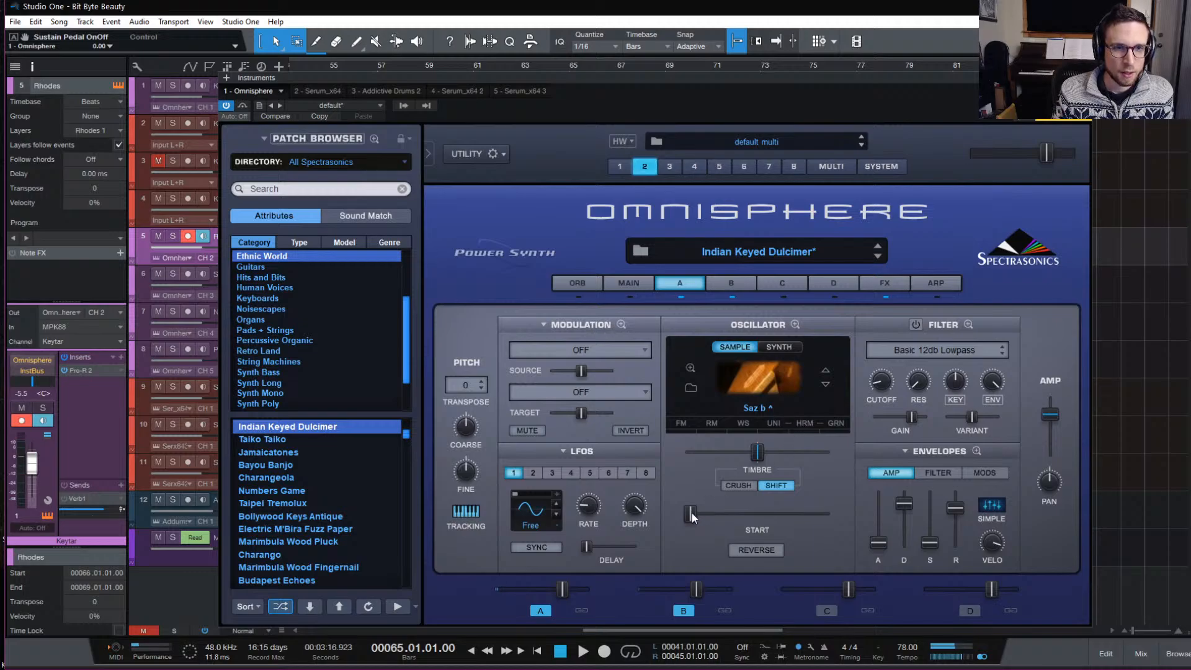
Try raising layer B's sample start to its maximum and reset it to default.
{"action": "left_click", "coordinate": [724, 288]}
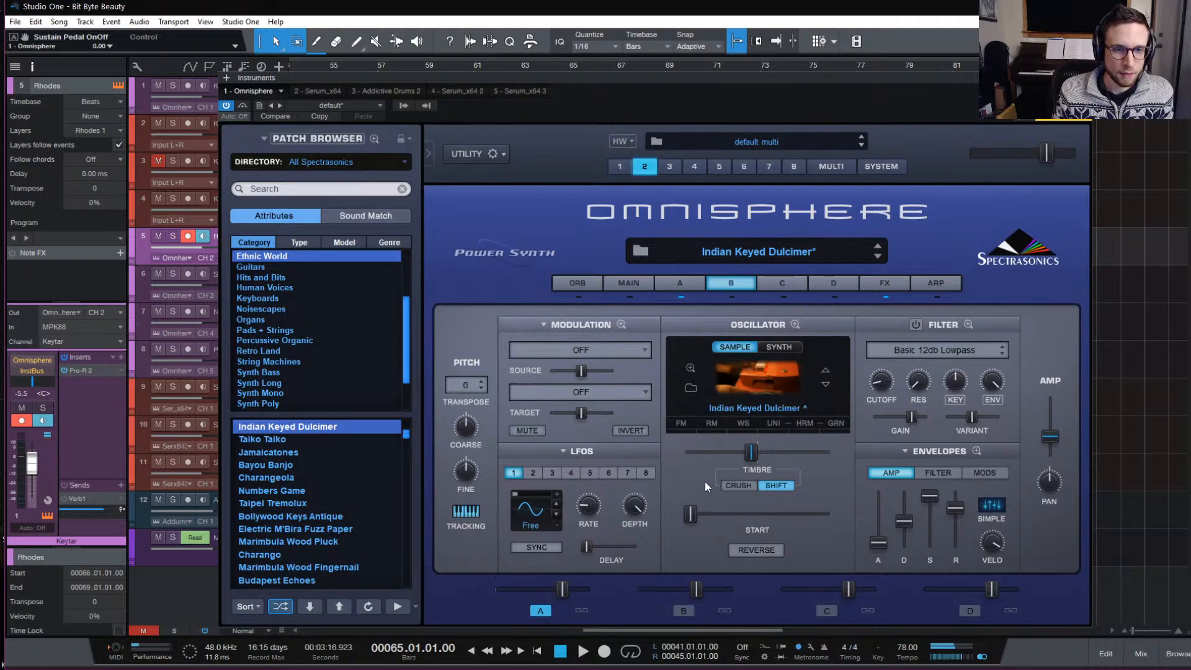
{"action": "left_click_drag", "start_coordinate": [694, 512], "coordinate": [827, 517]}
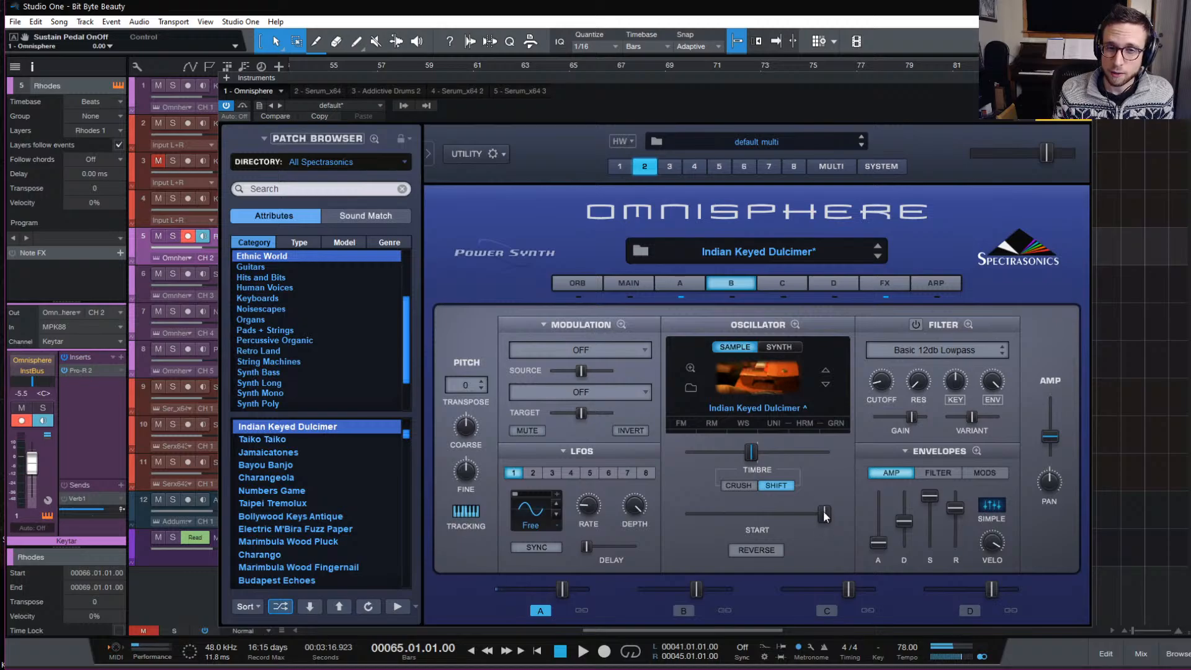
{"action": "left_click", "coordinate": [825, 515], "text": "ctrl"}
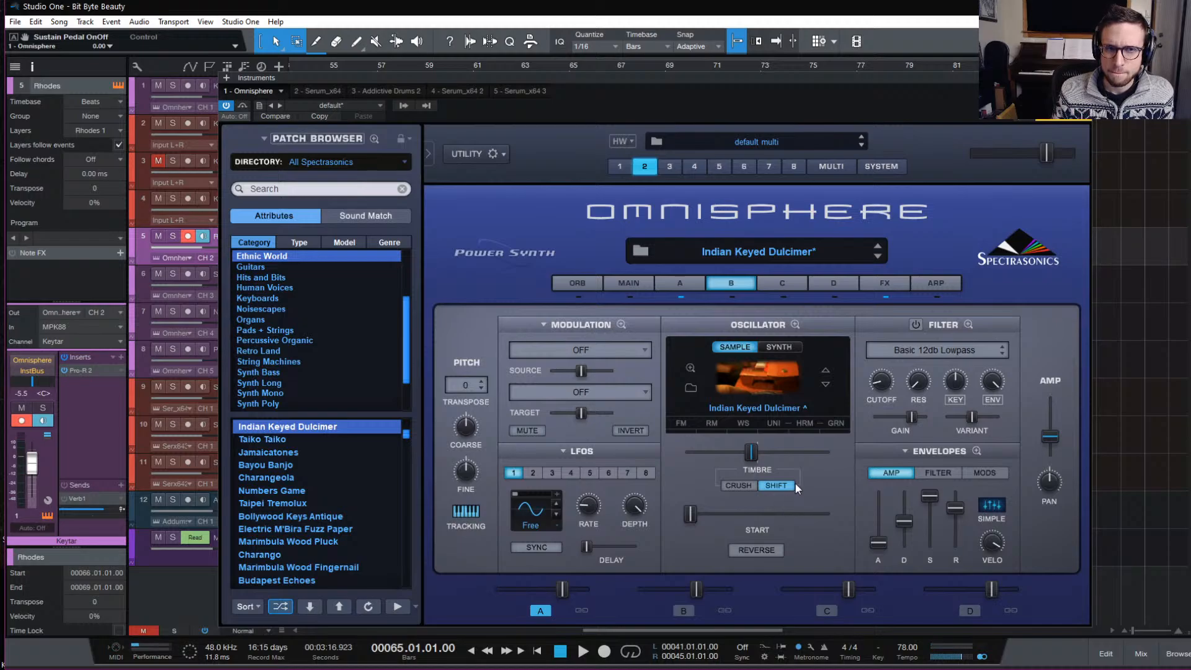
Enable granular synthesis on layer B in Speed mode, raise its speed, and return to the layer's main controls.
{"action": "left_click", "coordinate": [831, 423]}
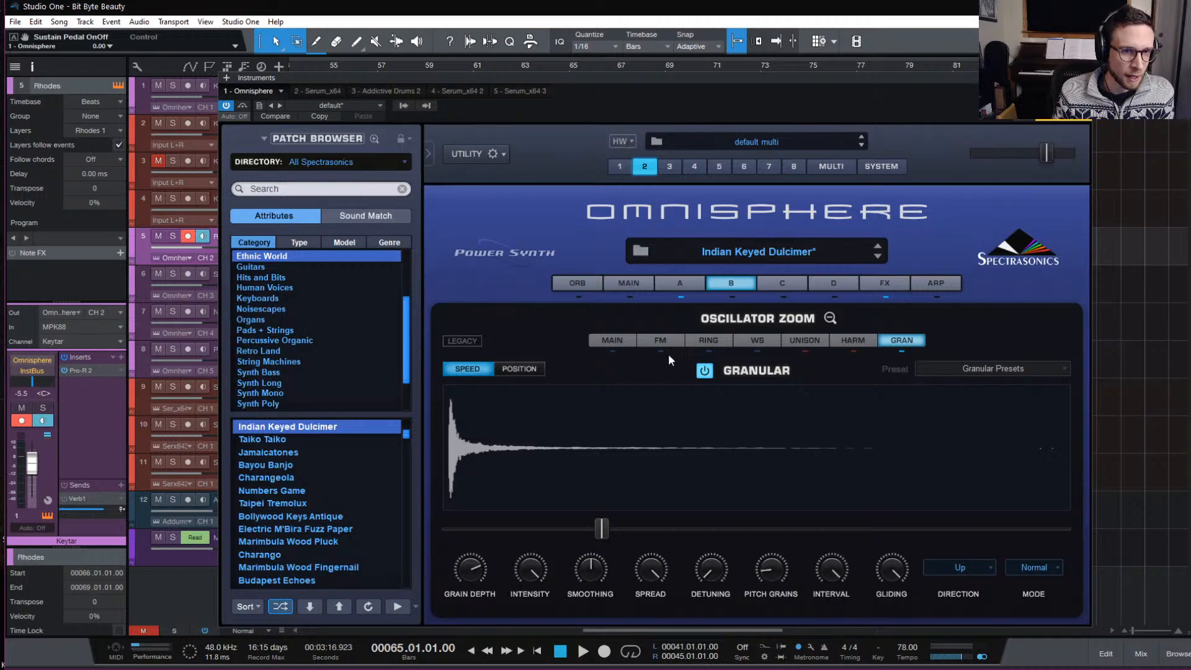
{"action": "left_click", "coordinate": [530, 366]}
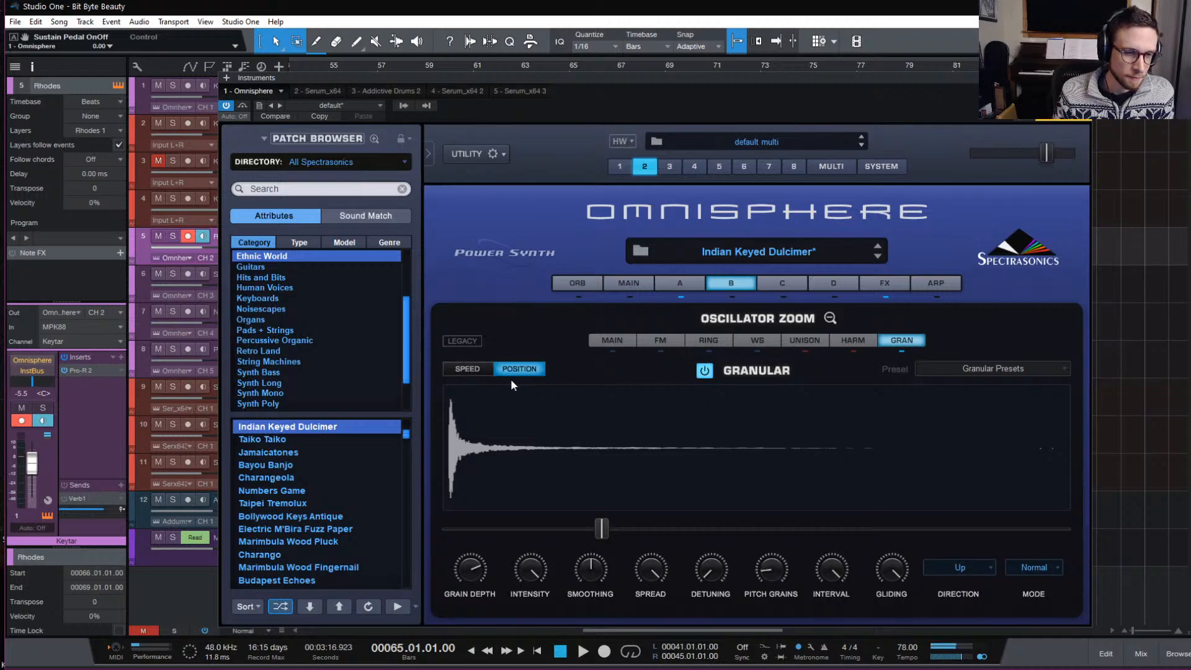
{"action": "left_click", "coordinate": [479, 367]}
{"action": "left_click_drag", "start_coordinate": [601, 530], "coordinate": [738, 522]}
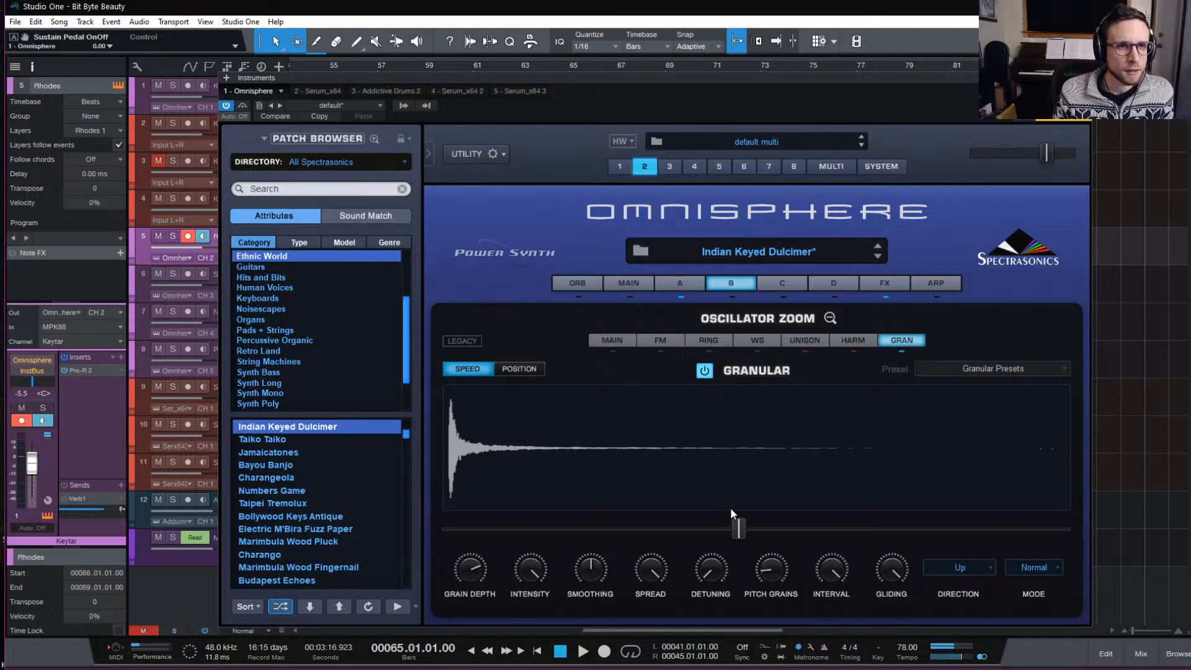
{"action": "left_click", "coordinate": [830, 317]}
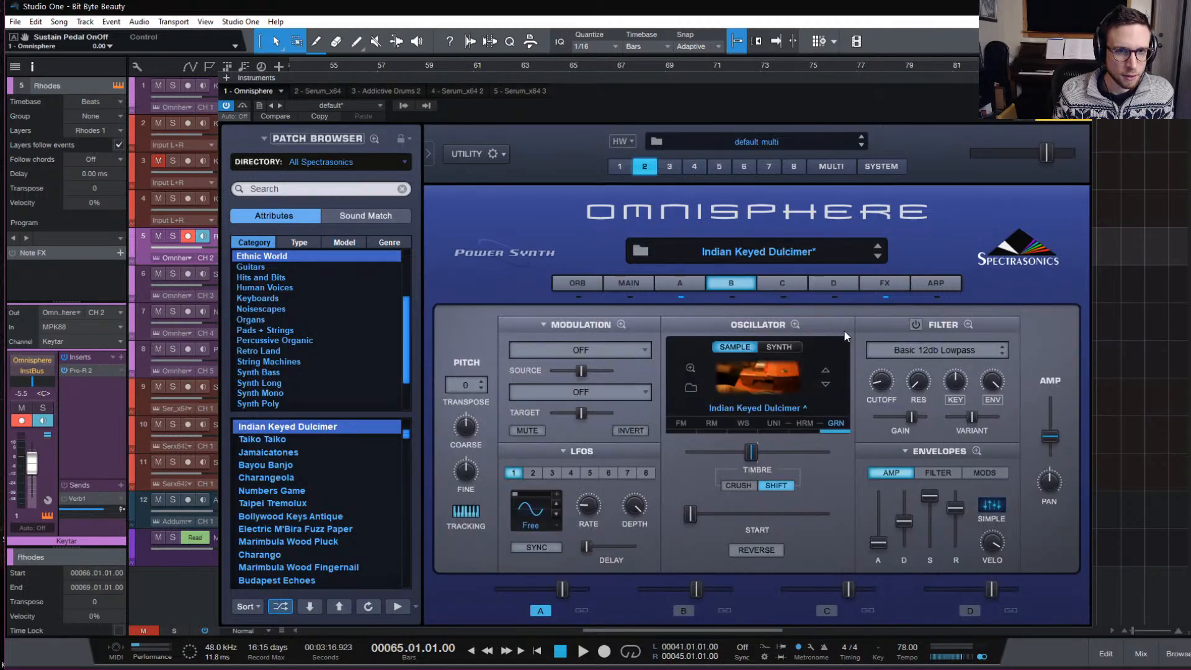
Enable granular synthesis on layer A and lower its interval and intensity to minimum.
{"action": "left_click", "coordinate": [689, 285]}
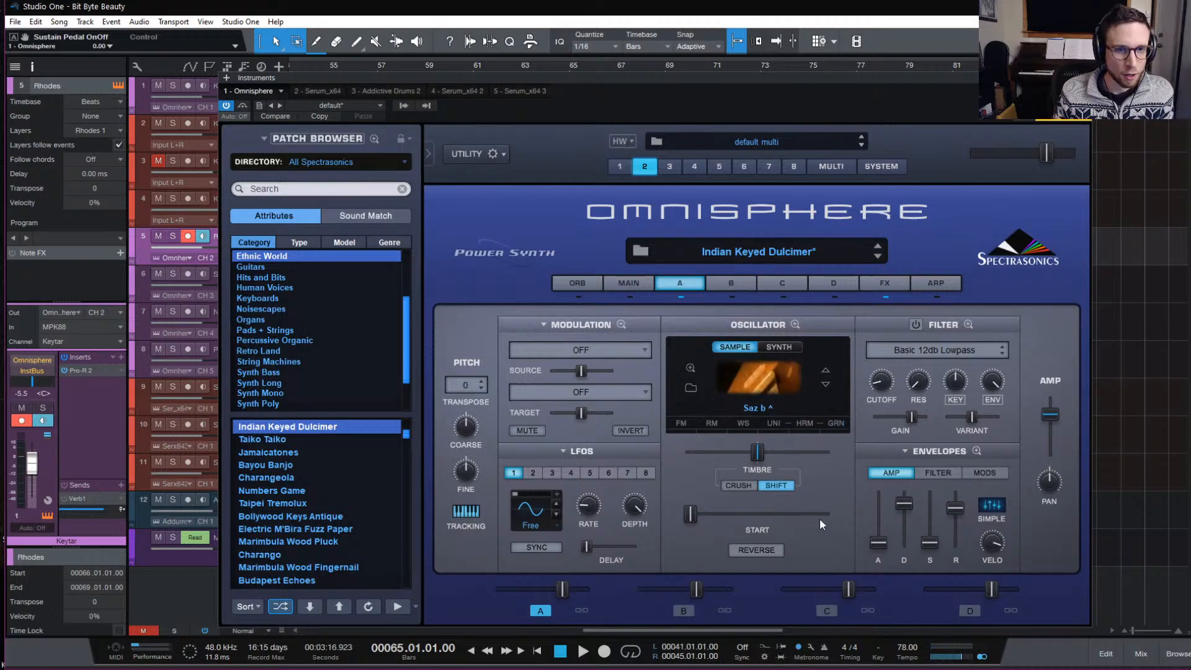
{"action": "left_click_drag", "start_coordinate": [688, 514], "coordinate": [657, 526]}
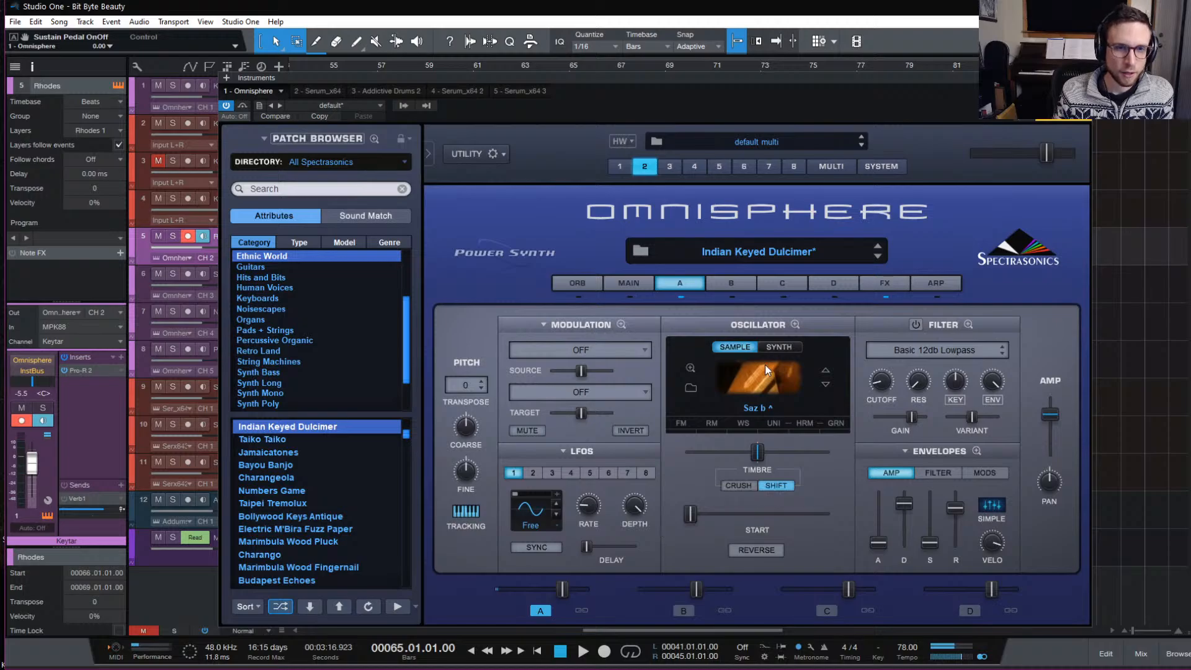
{"action": "left_click", "coordinate": [836, 424]}
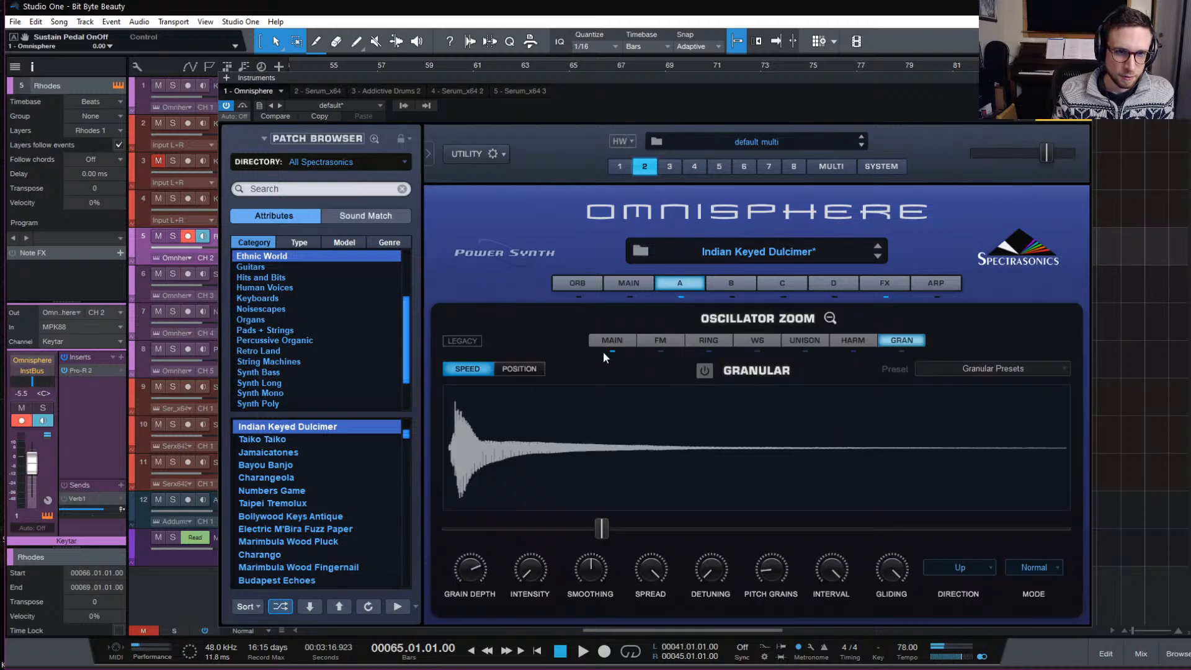
{"action": "left_click", "coordinate": [707, 369]}
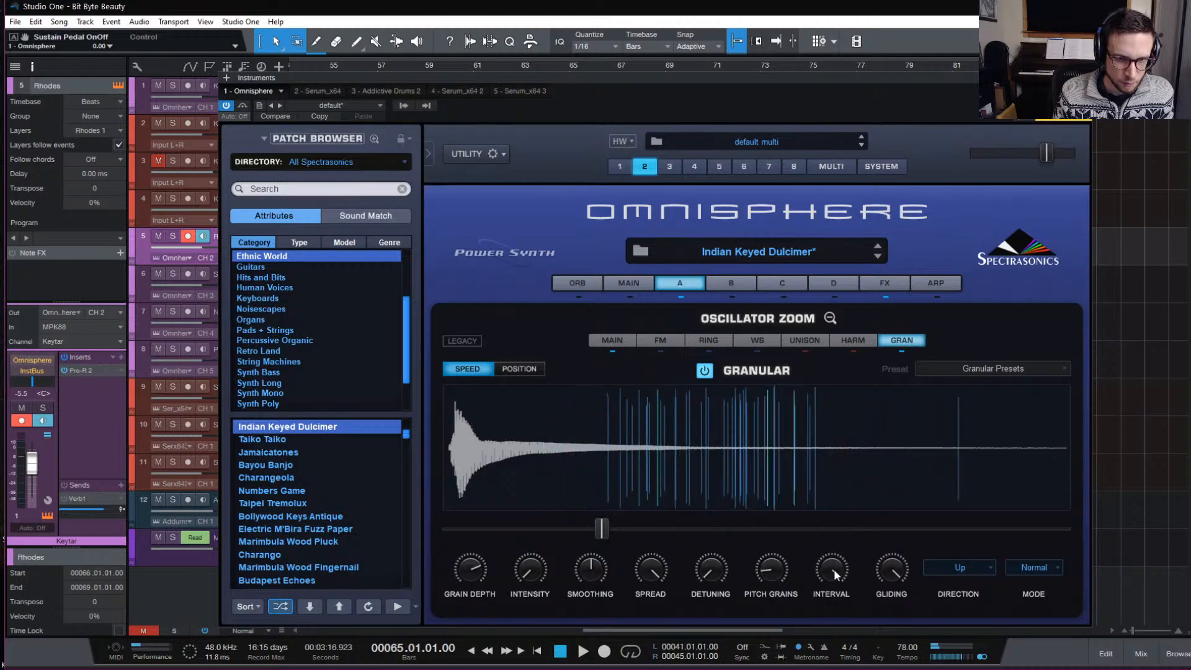
{"action": "left_click_drag", "start_coordinate": [832, 567], "coordinate": [832, 629]}
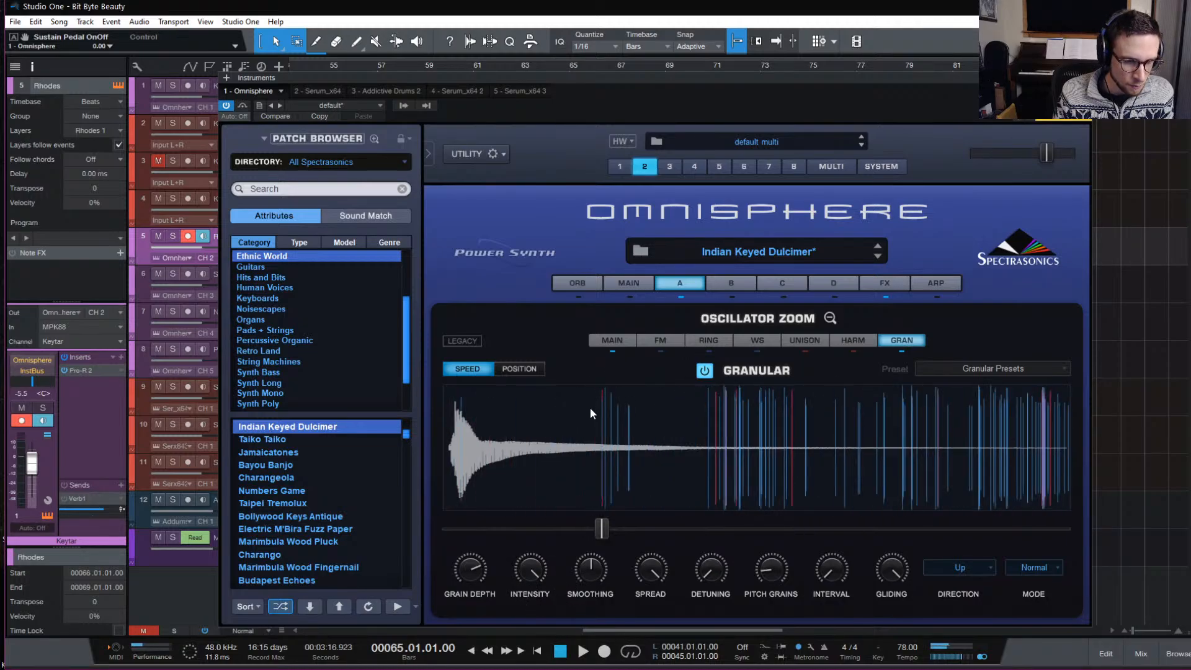
{"action": "left_click_drag", "start_coordinate": [530, 570], "coordinate": [531, 624]}
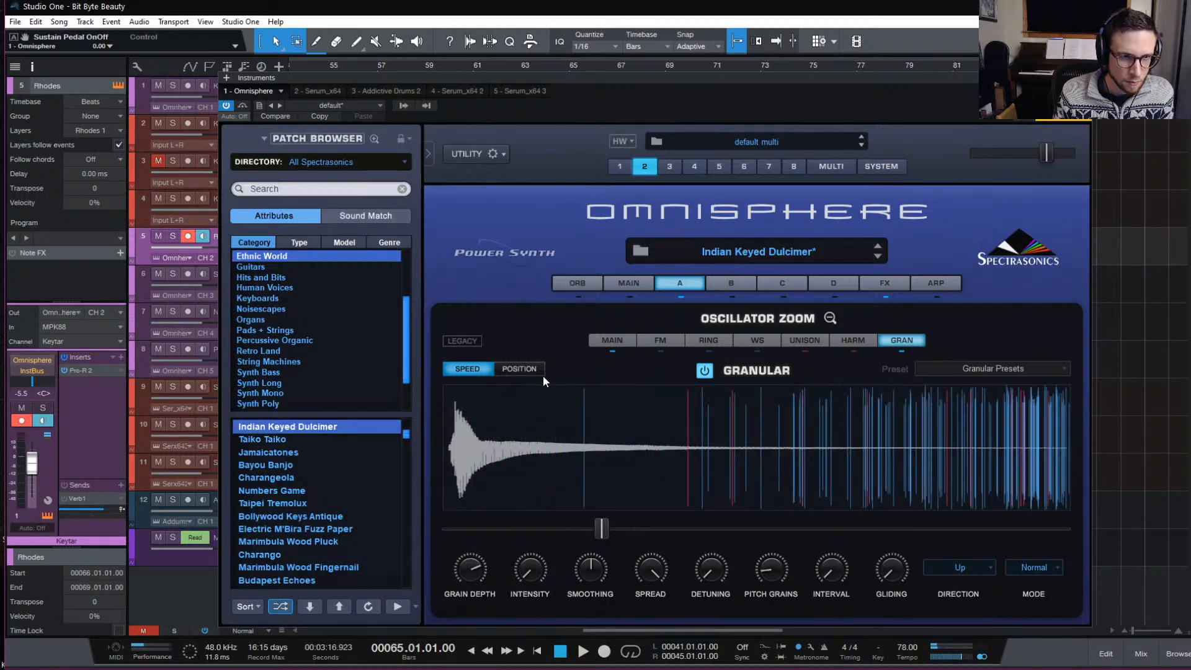
Switch layer A's granular engine to Position mode, move the position to the sample's start, and close the oscillator zoom.
{"action": "left_click", "coordinate": [520, 369]}
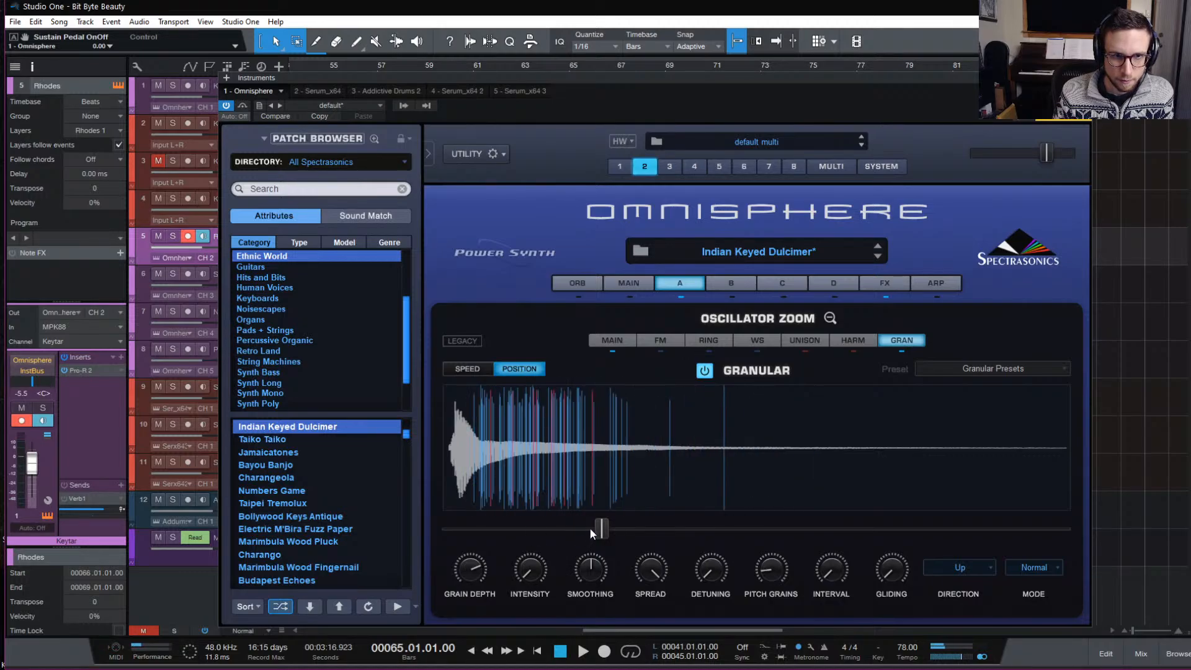
{"action": "left_click_drag", "start_coordinate": [598, 528], "coordinate": [295, 530]}
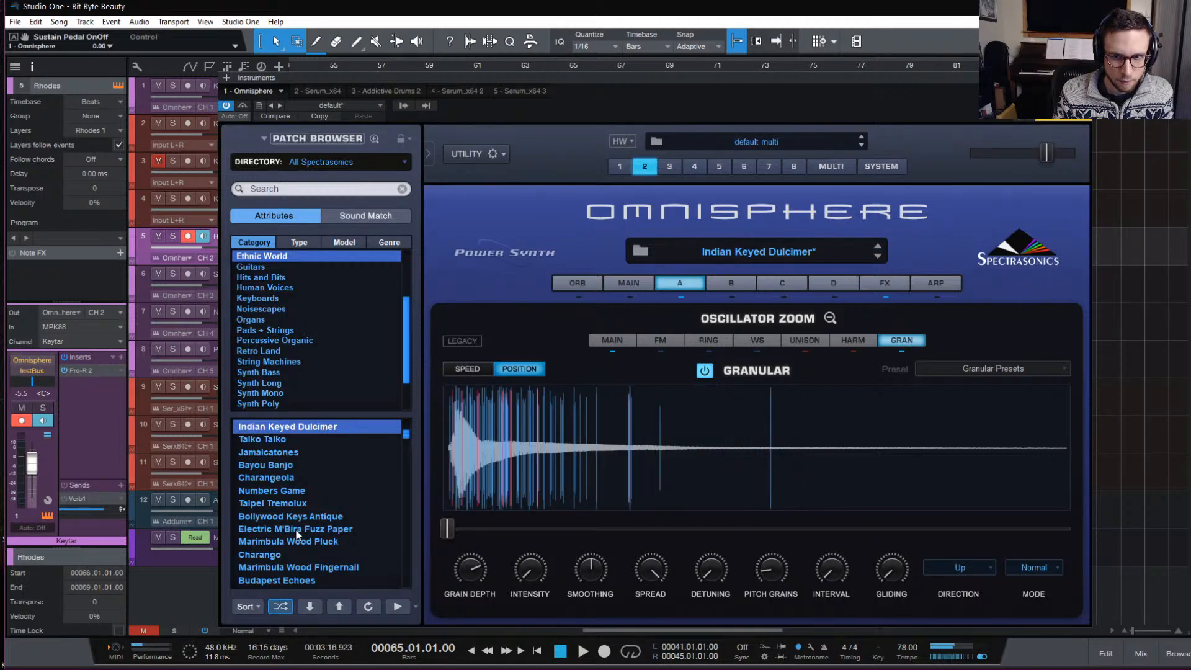
{"action": "left_click", "coordinate": [830, 317]}
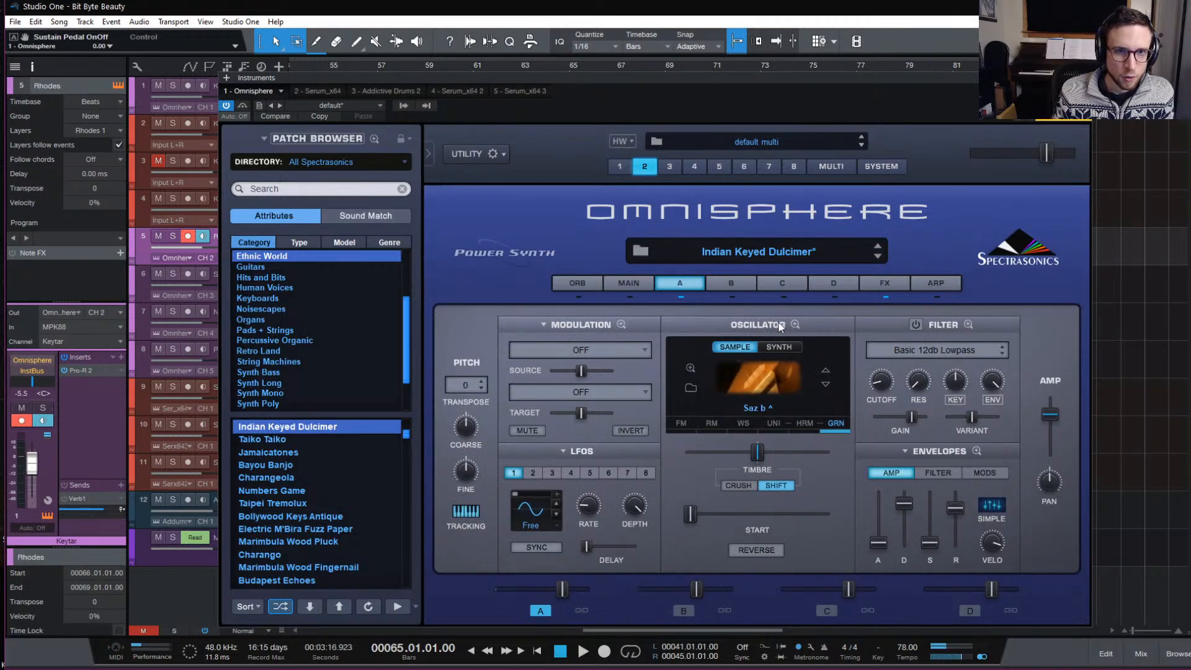
Enable layer B, mute layer A, and switch layer B's granular engine to Position mode.
{"action": "left_click", "coordinate": [730, 287]}
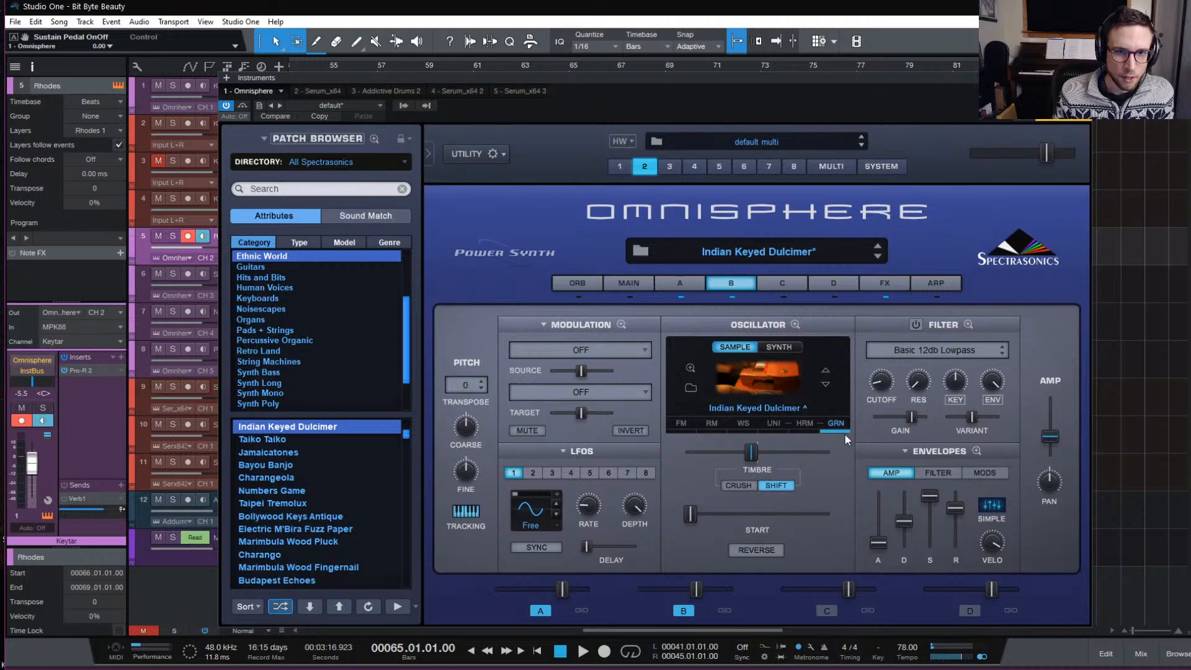
{"action": "left_click", "coordinate": [679, 292]}
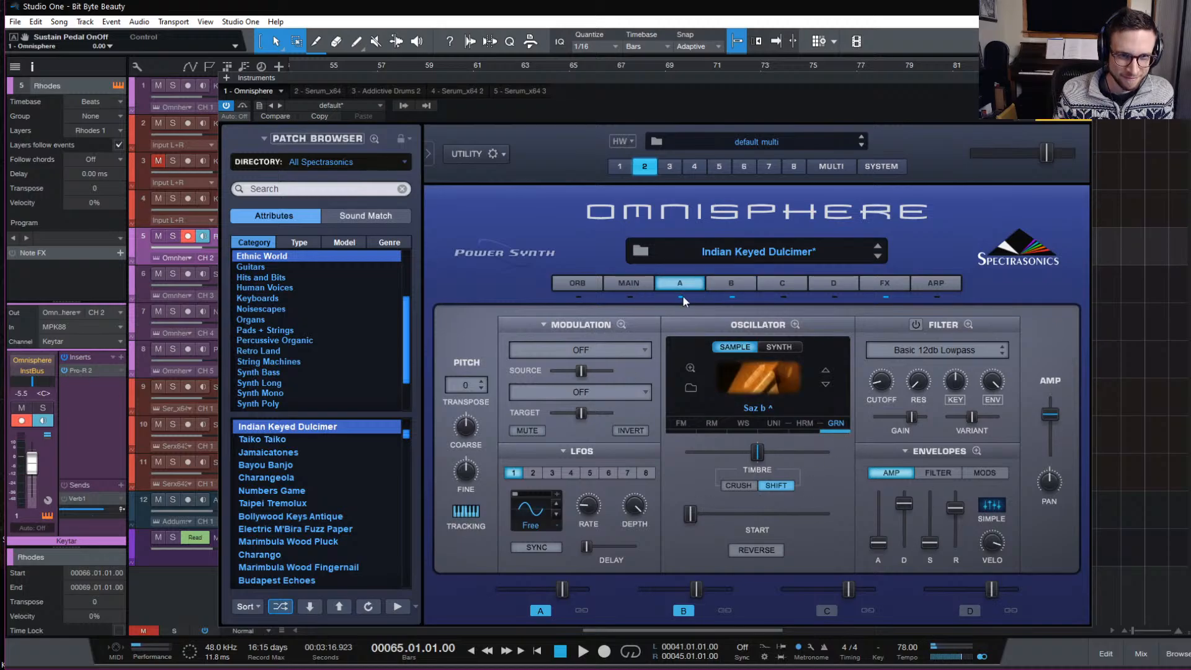
{"action": "left_click", "coordinate": [722, 283]}
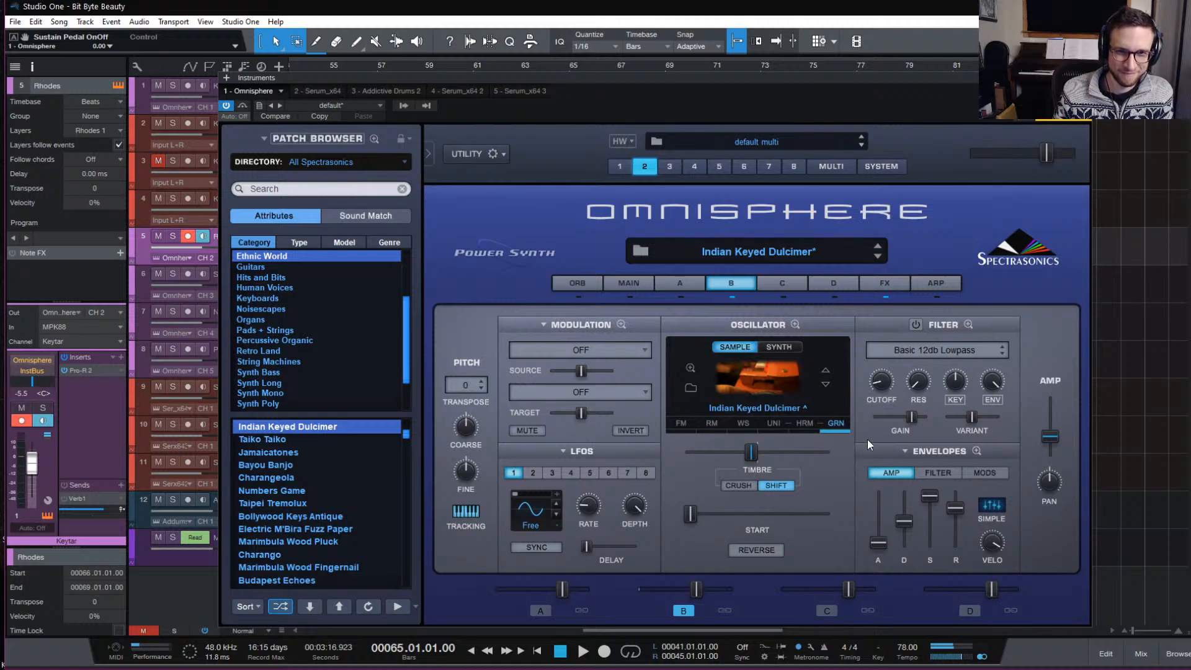
{"action": "left_click", "coordinate": [842, 423]}
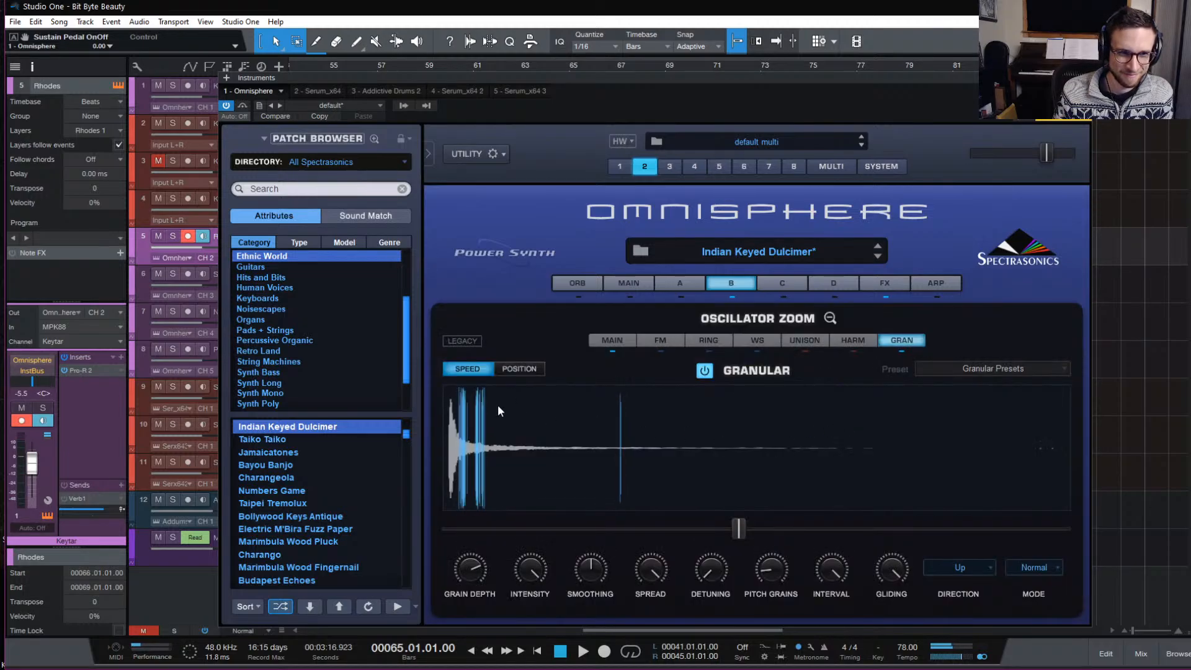
{"action": "left_click", "coordinate": [524, 369]}
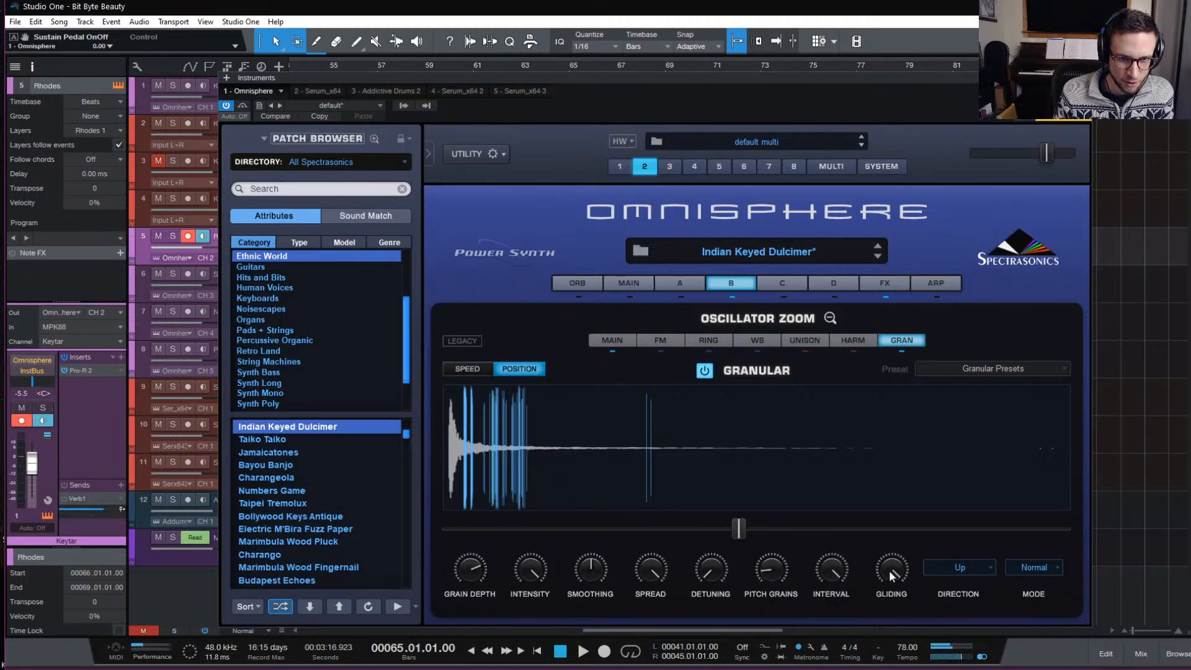
Lower layer B's granular gliding and interval to minimum, move the position toward the sample's start, and close the oscillator zoom.
{"action": "left_click_drag", "start_coordinate": [889, 569], "coordinate": [889, 601]}
{"action": "left_click_drag", "start_coordinate": [834, 572], "coordinate": [834, 639]}
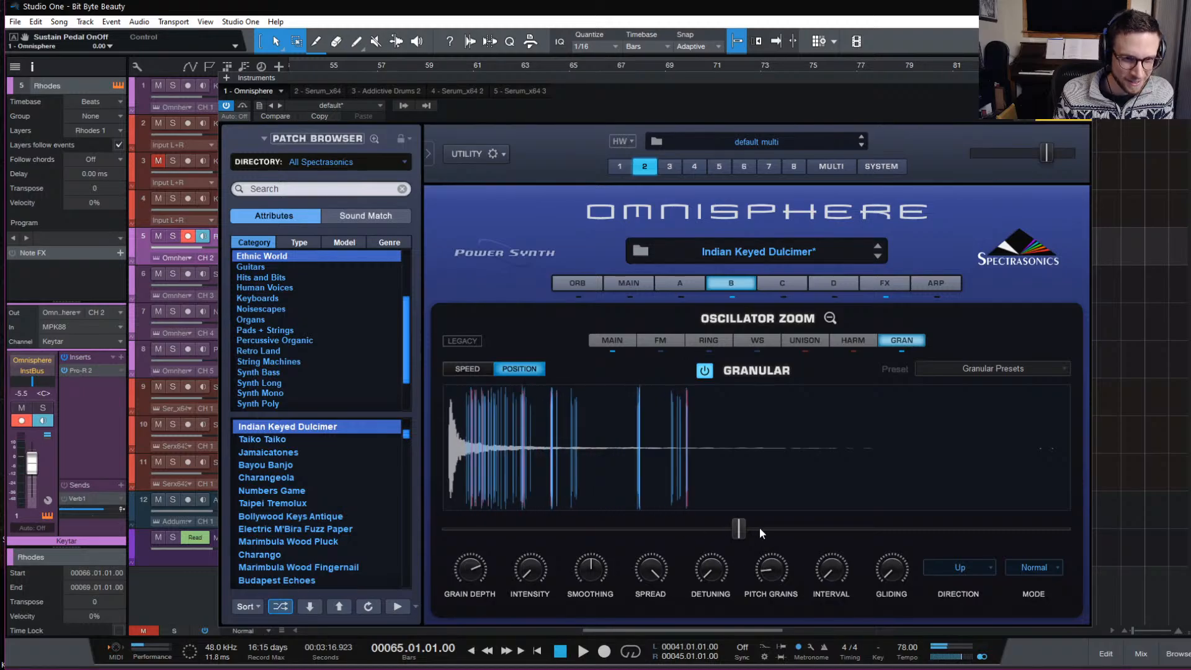
{"action": "left_click_drag", "start_coordinate": [738, 528], "coordinate": [488, 534]}
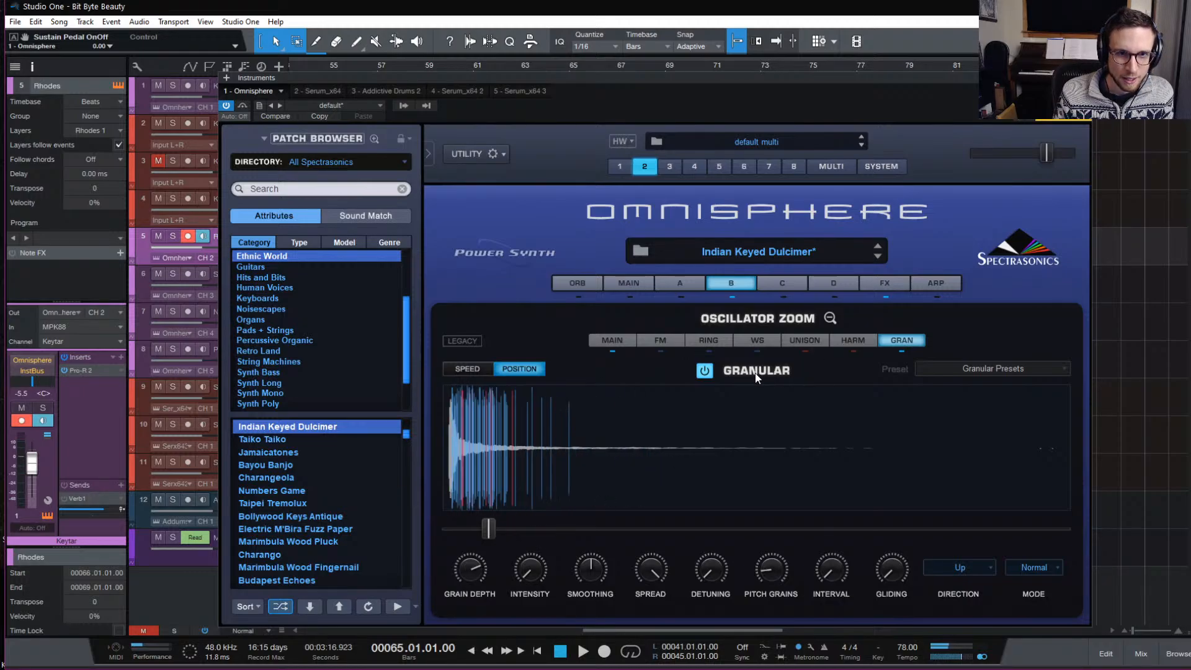
{"action": "left_click", "coordinate": [831, 317]}
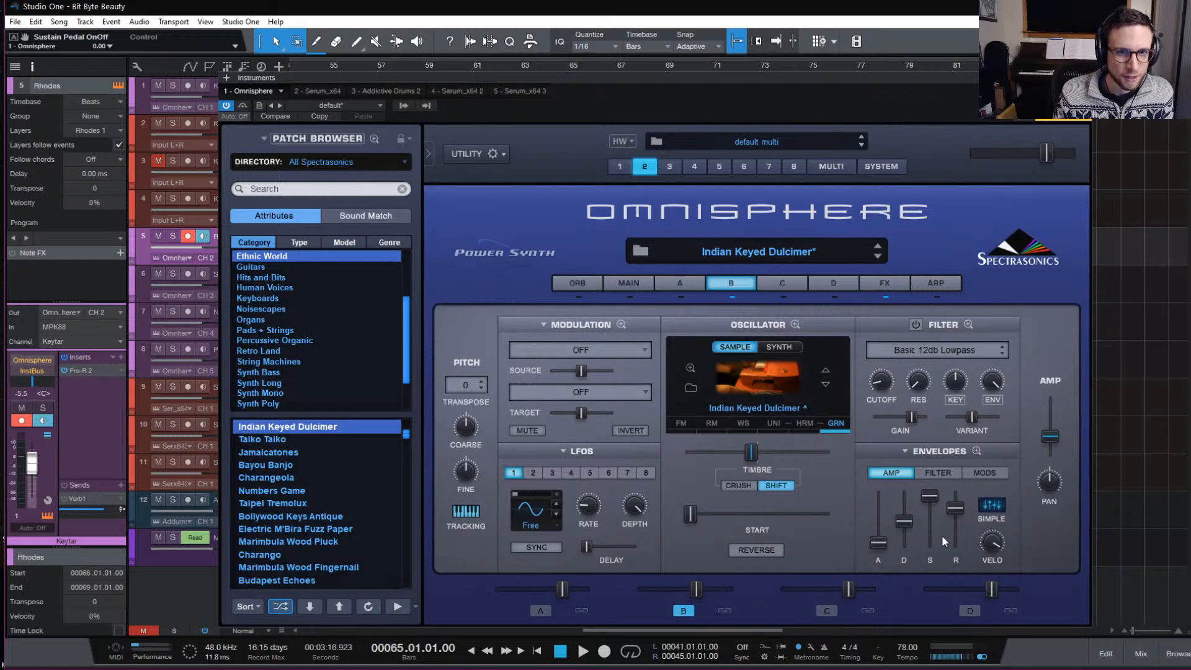
Shorten the amp envelope release on layer B to 0.184 sec and by a similar amount on layer A.
{"action": "left_click_drag", "start_coordinate": [951, 509], "coordinate": [953, 531]}
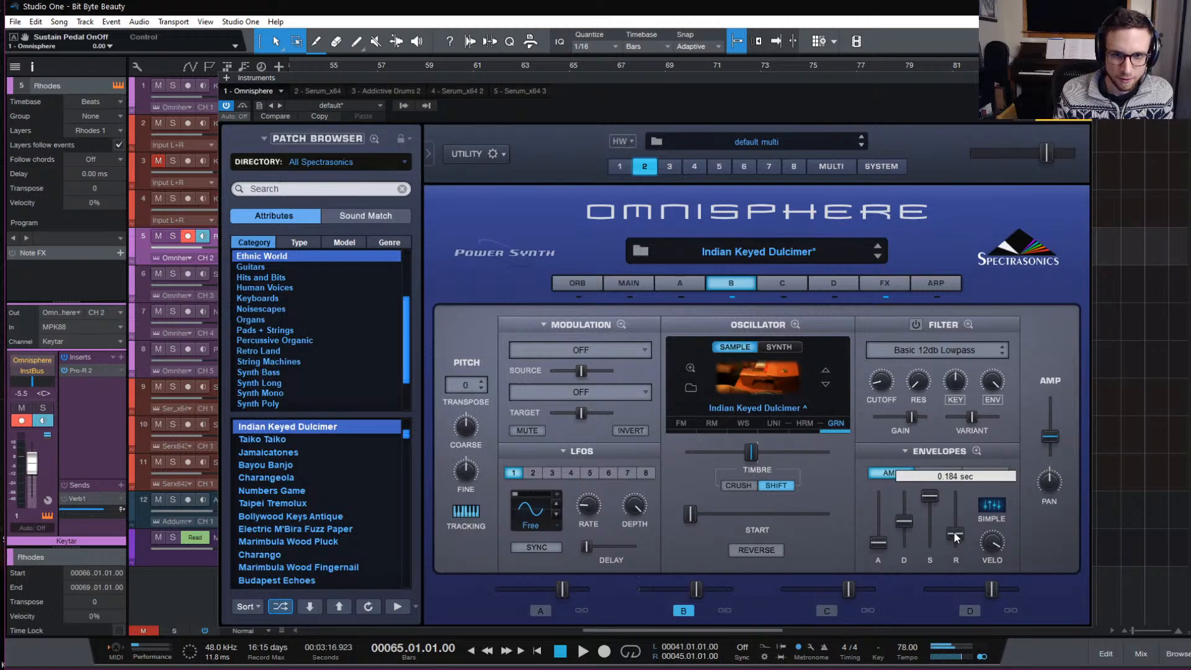
{"action": "left_click", "coordinate": [689, 282]}
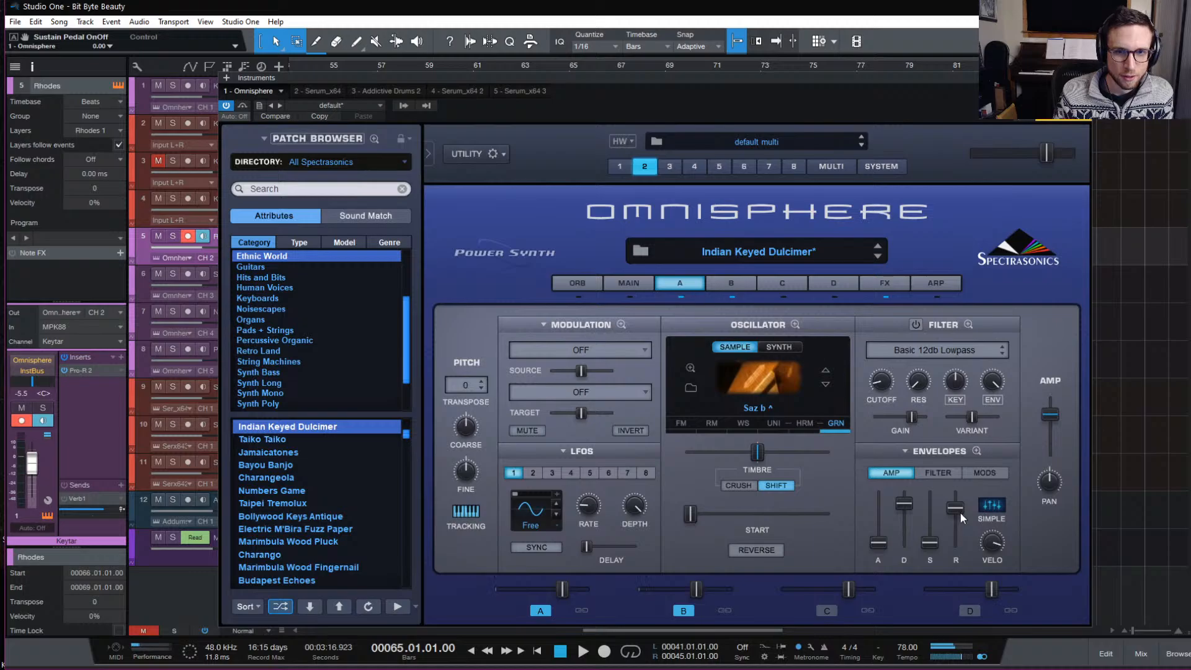
{"action": "left_click_drag", "start_coordinate": [961, 533], "coordinate": [962, 533]}
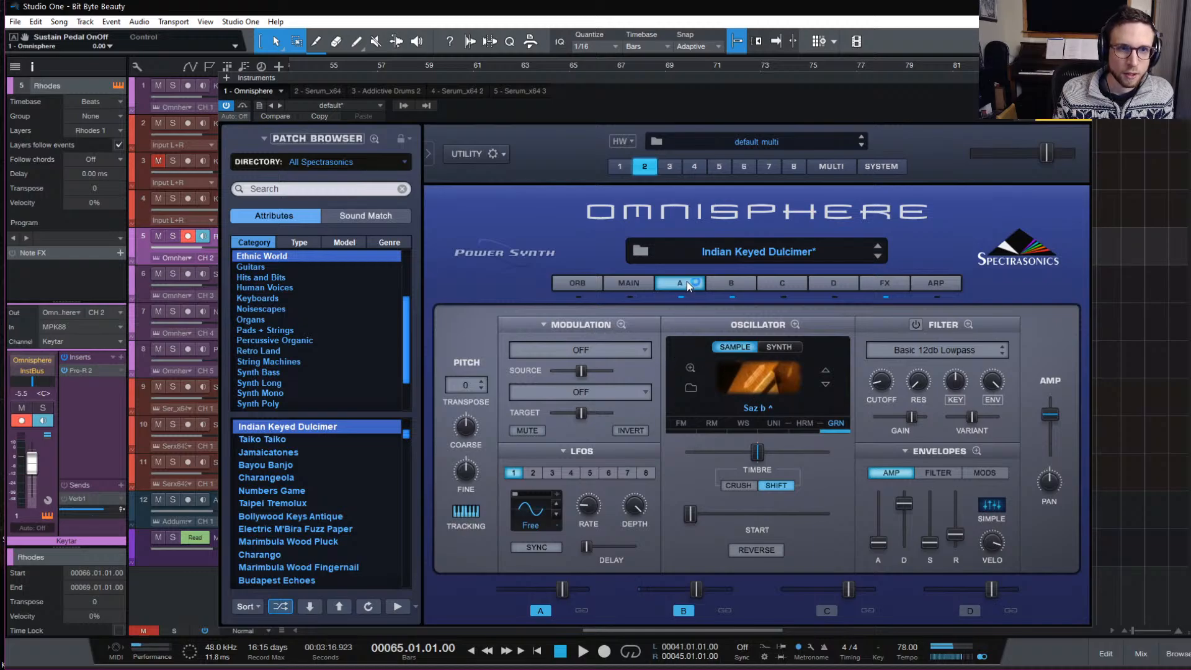
Try glide on all layers of the patch with a slightly longer glide time, and switch glide off.
{"action": "left_click", "coordinate": [620, 285]}
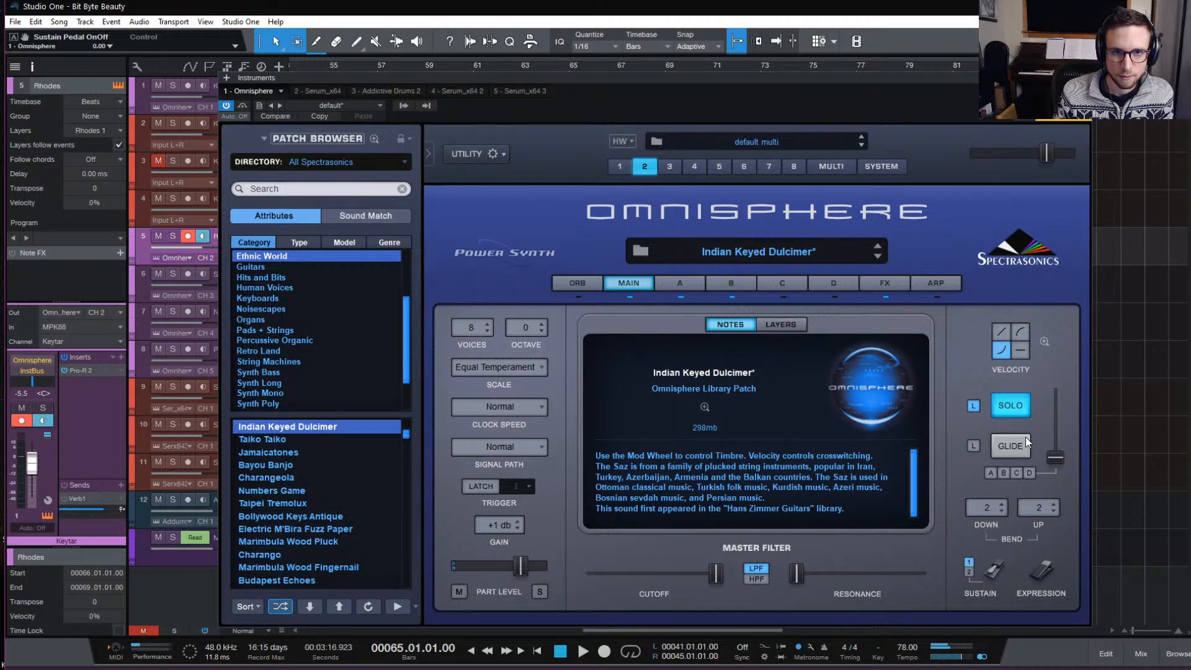
{"action": "left_click", "coordinate": [680, 283]}
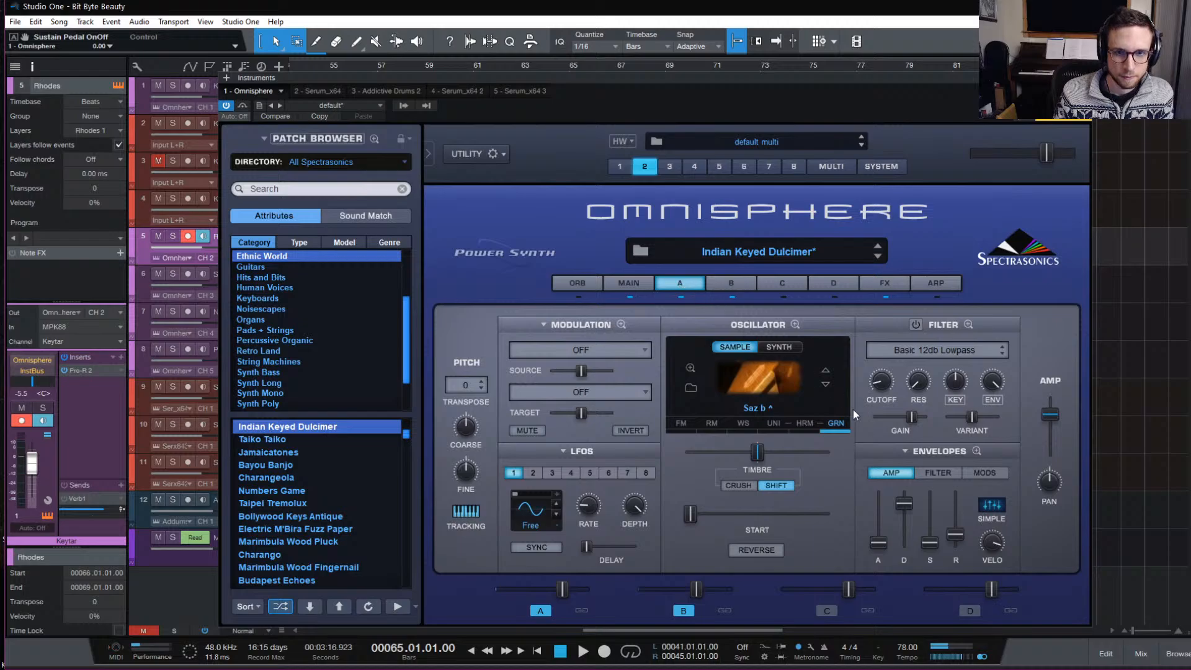
{"action": "left_click", "coordinate": [741, 286]}
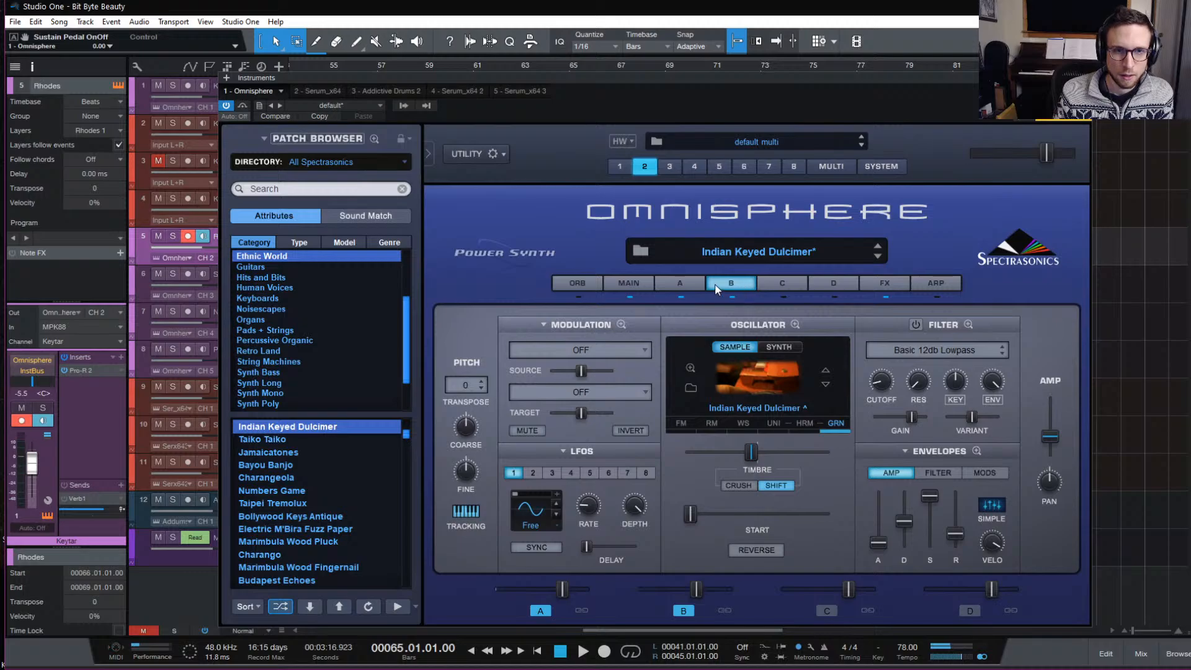
{"action": "left_click", "coordinate": [688, 283]}
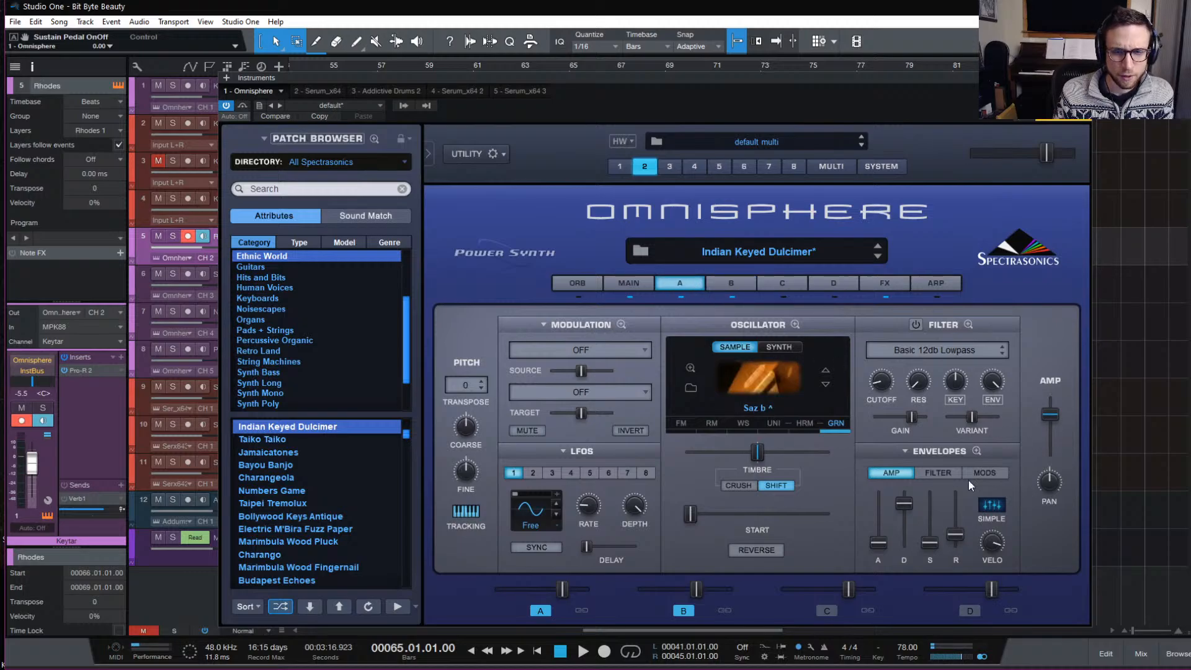
{"action": "left_click", "coordinate": [628, 283]}
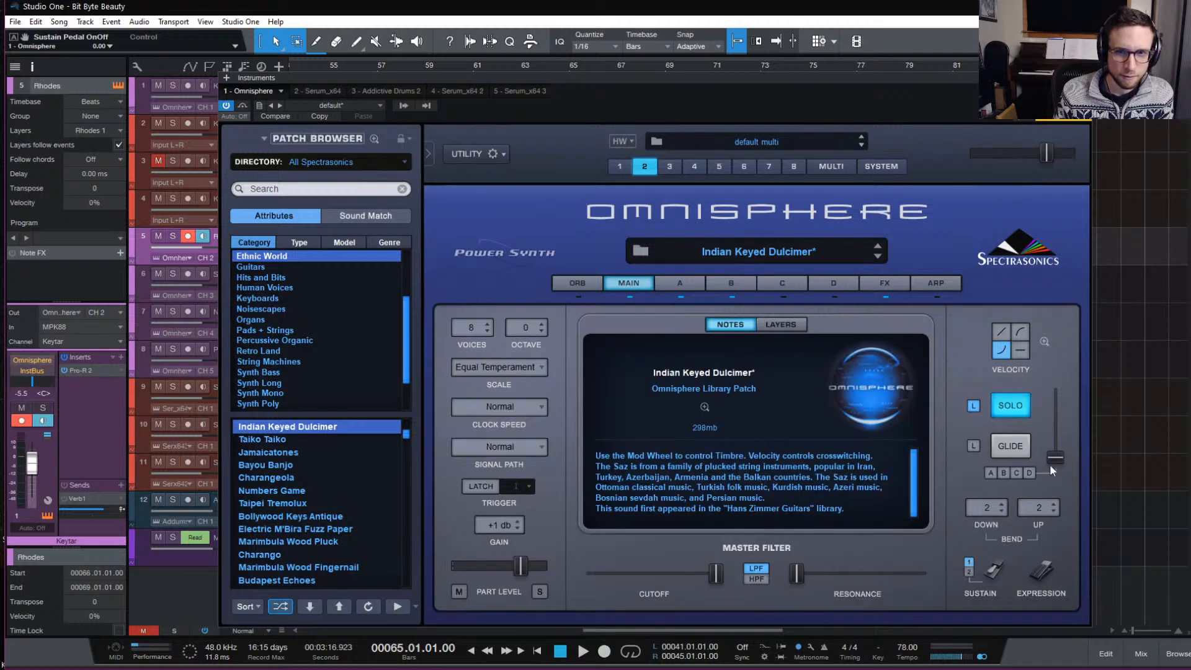
{"action": "left_click_drag", "start_coordinate": [1055, 458], "coordinate": [1054, 448]}
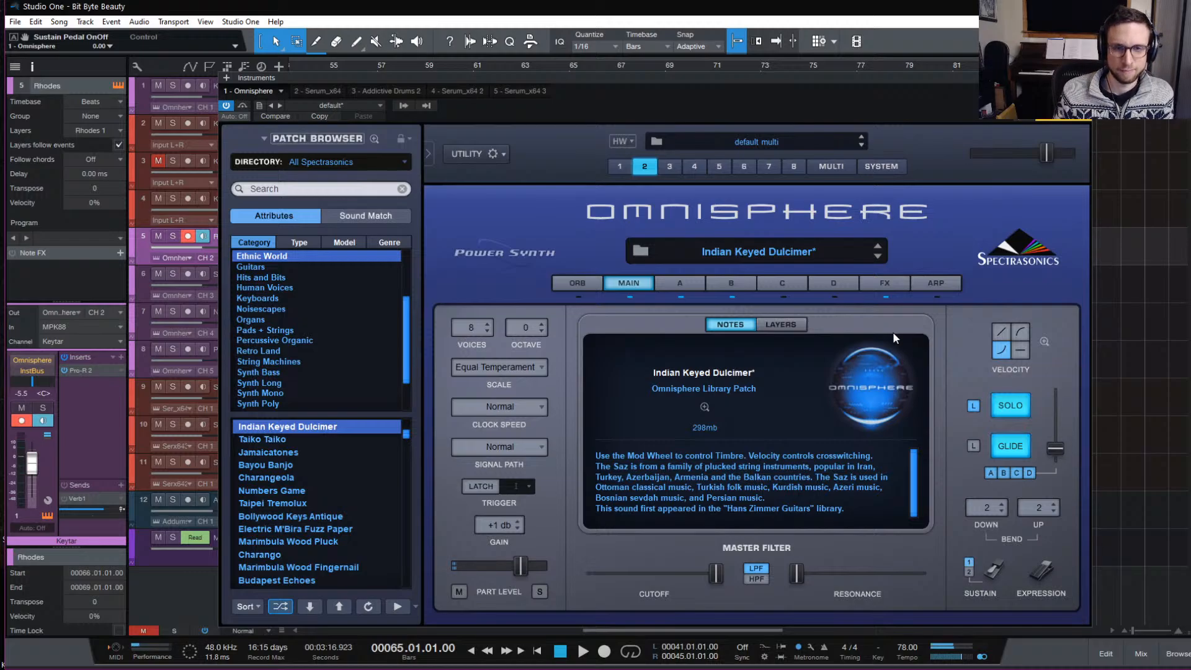
{"action": "left_click", "coordinate": [1007, 440]}
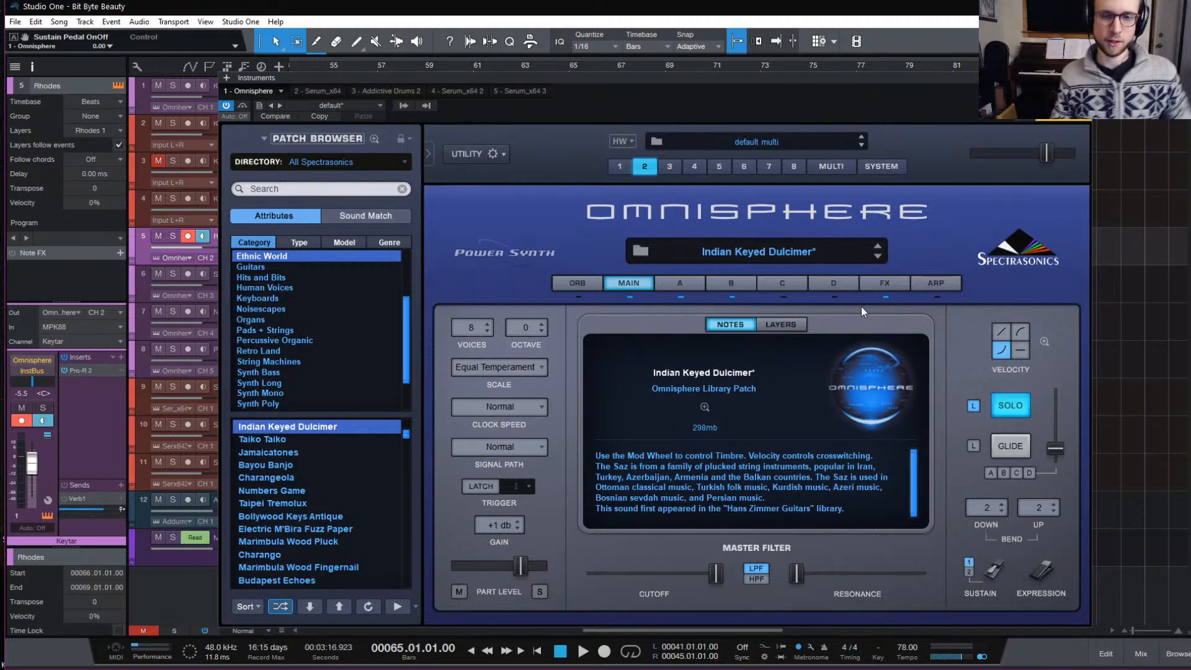
Examine the patch's common effects rack and return to layer B's controls.
{"action": "left_click", "coordinate": [730, 282]}
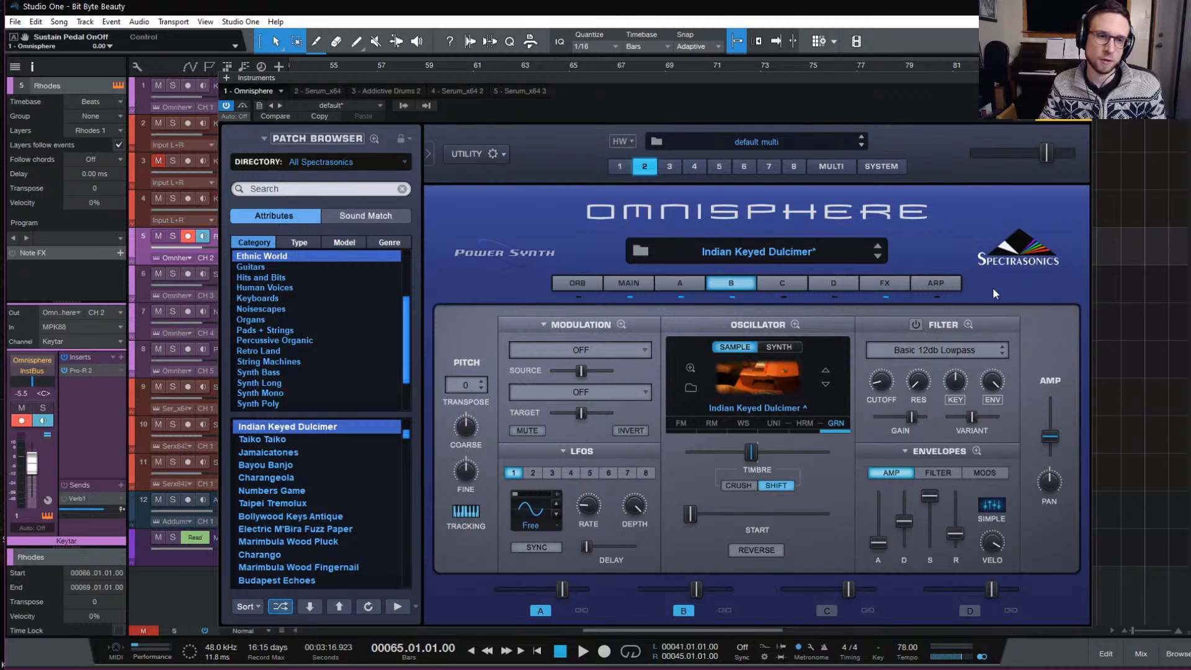
{"action": "left_click", "coordinate": [884, 282]}
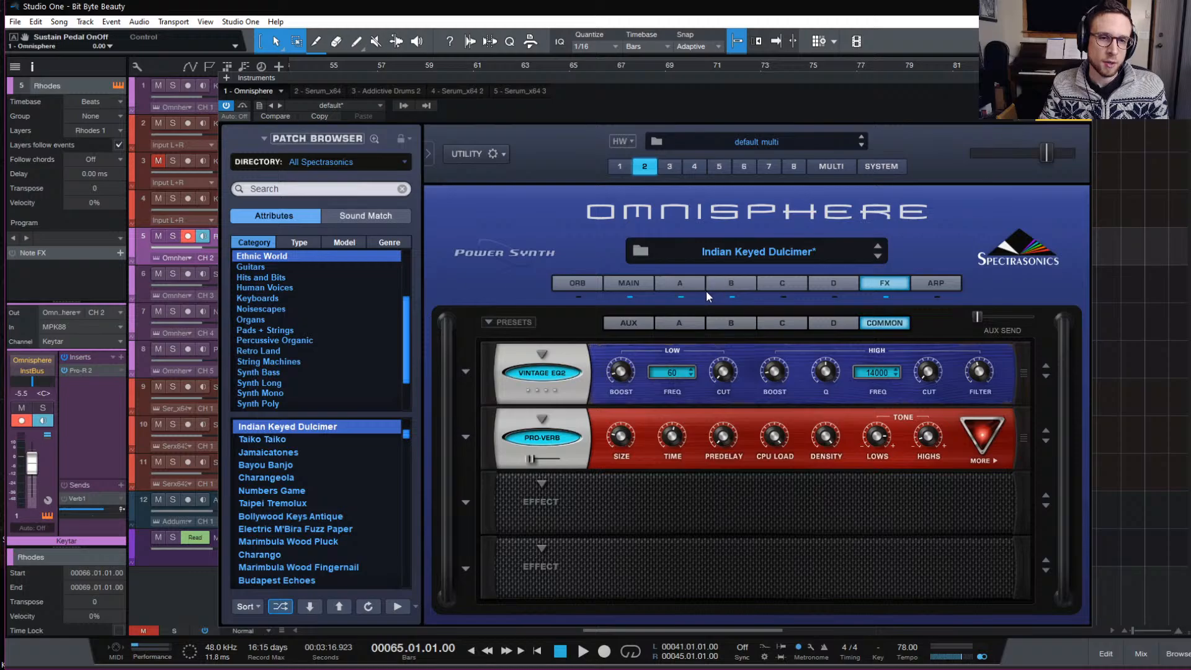
{"action": "left_click", "coordinate": [730, 283]}
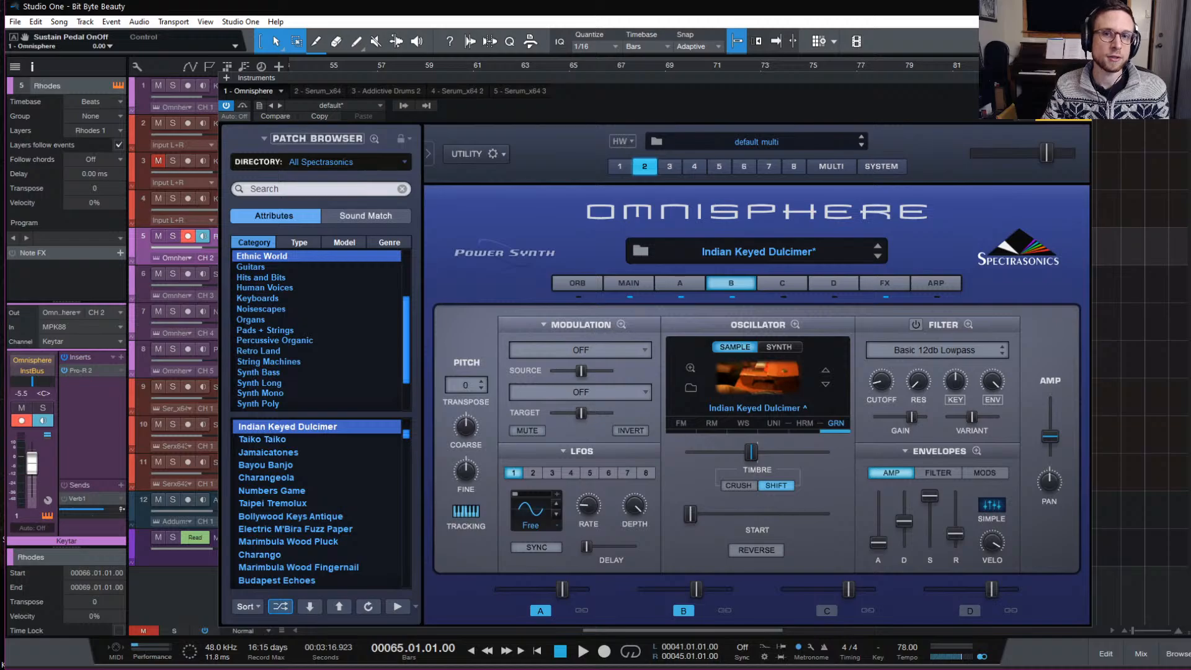
Close the Omnisphere window and insert the Xfer Records OTT compressor on the Rhodes mixer channel.
{"action": "left_click", "coordinate": [1083, 77]}
{"action": "left_click", "coordinate": [1140, 654]}
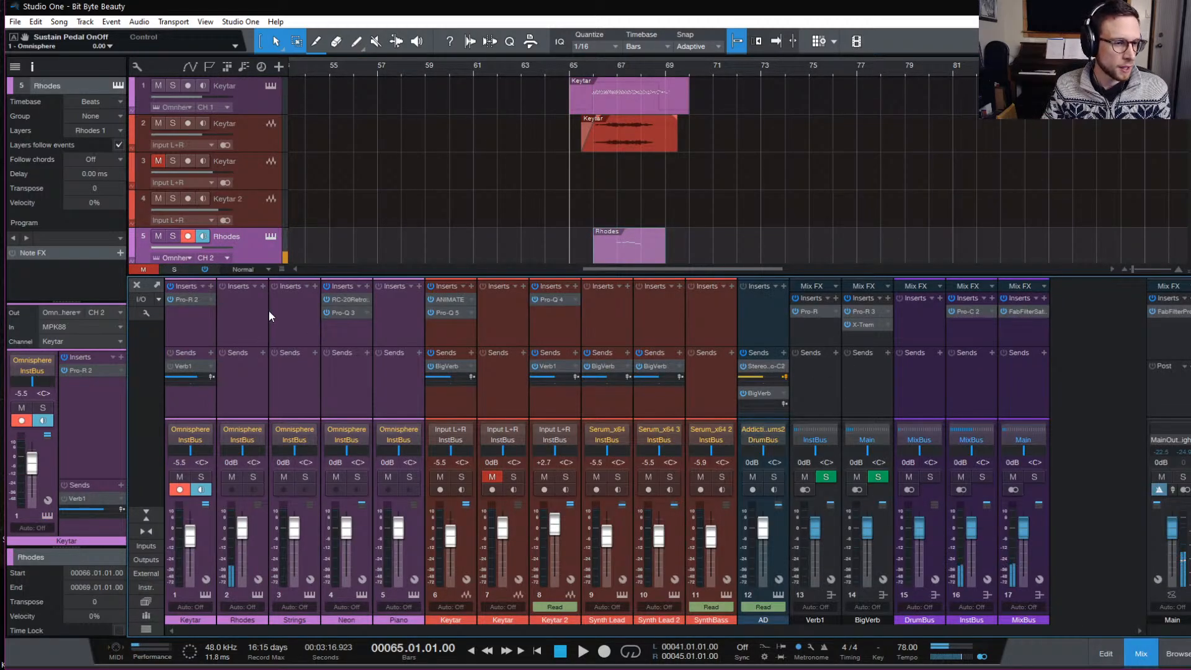
{"action": "left_click", "coordinate": [262, 286]}
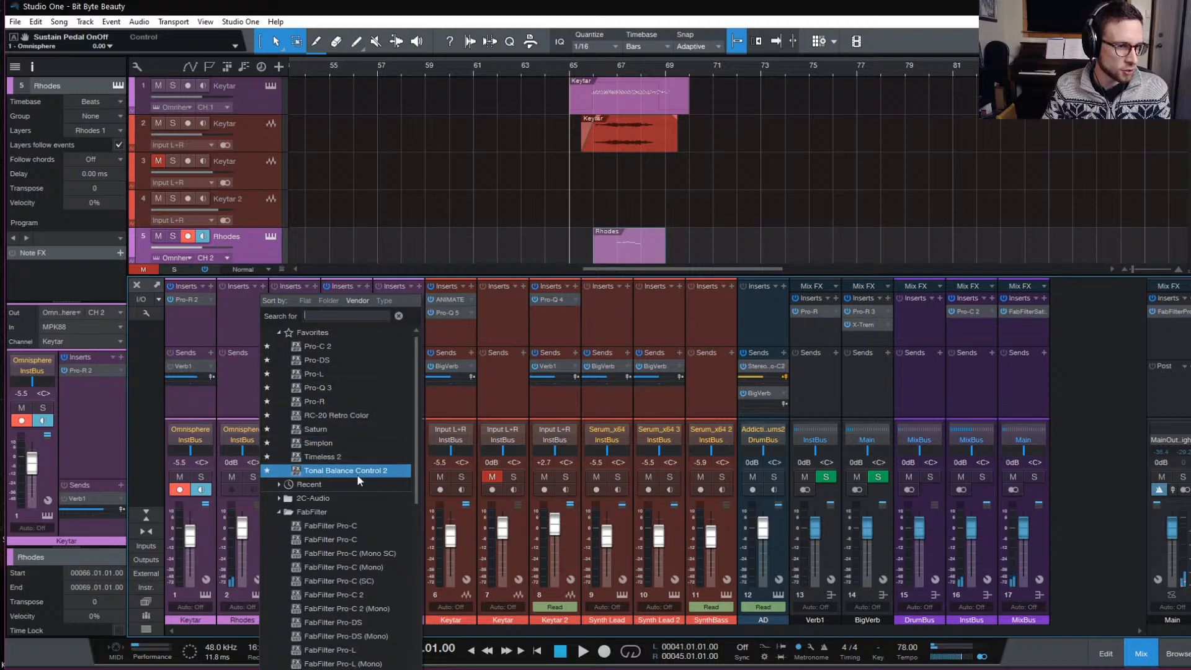
{"action": "scroll", "coordinate": [357, 571], "scroll_direction": "down", "scroll_amount": 1}
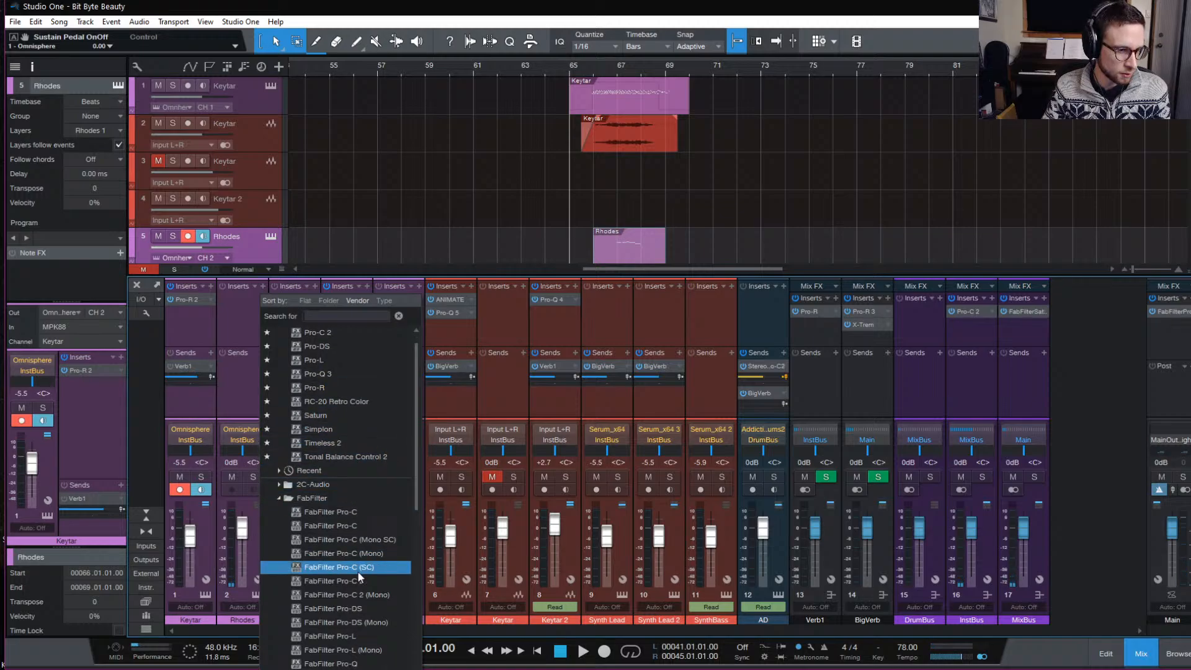
{"action": "left_click", "coordinate": [341, 470]}
{"action": "left_click", "coordinate": [341, 470]}
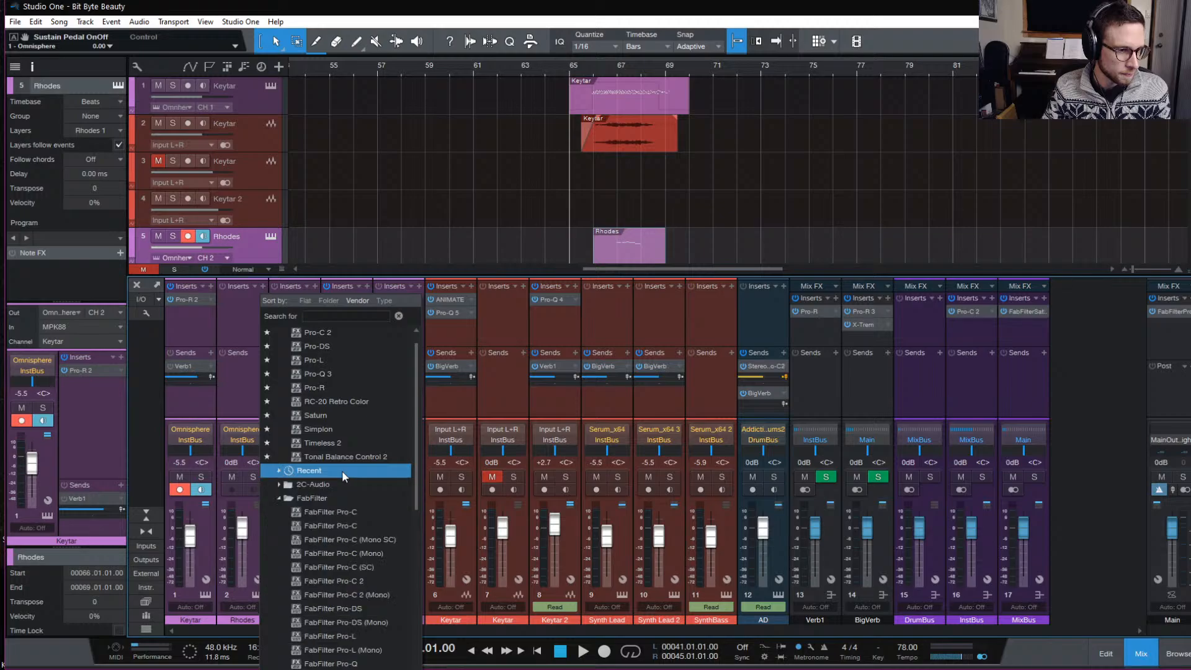
{"action": "left_click", "coordinate": [333, 497]}
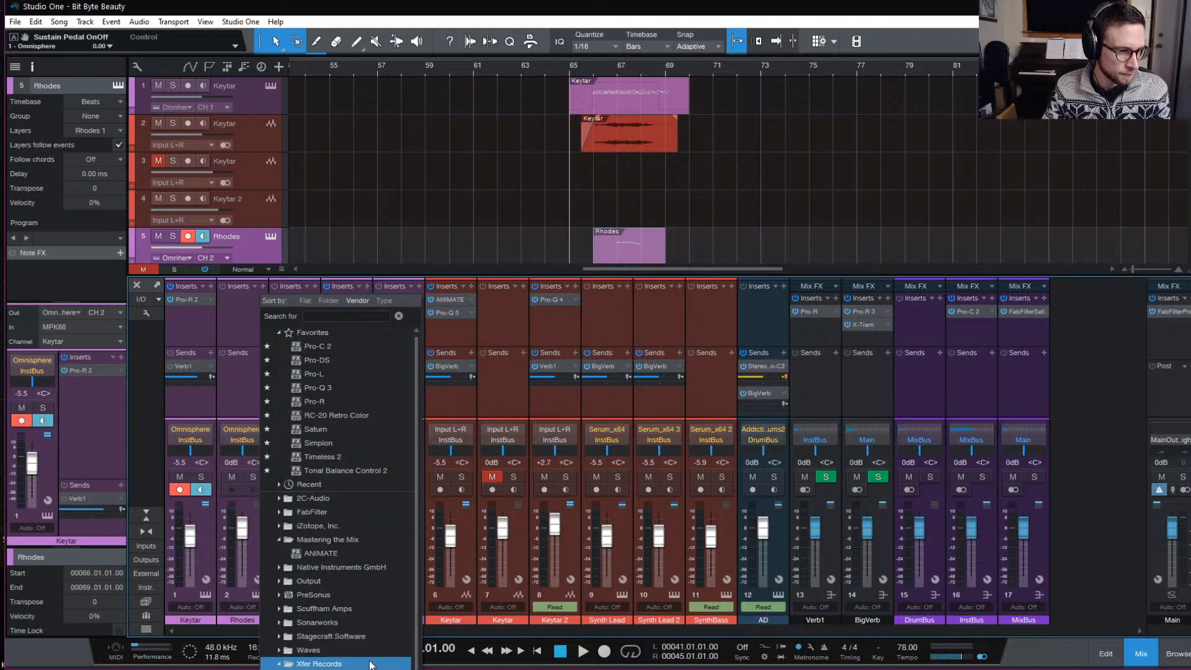
{"action": "left_click", "coordinate": [369, 664]}
{"action": "left_click", "coordinate": [364, 657]}
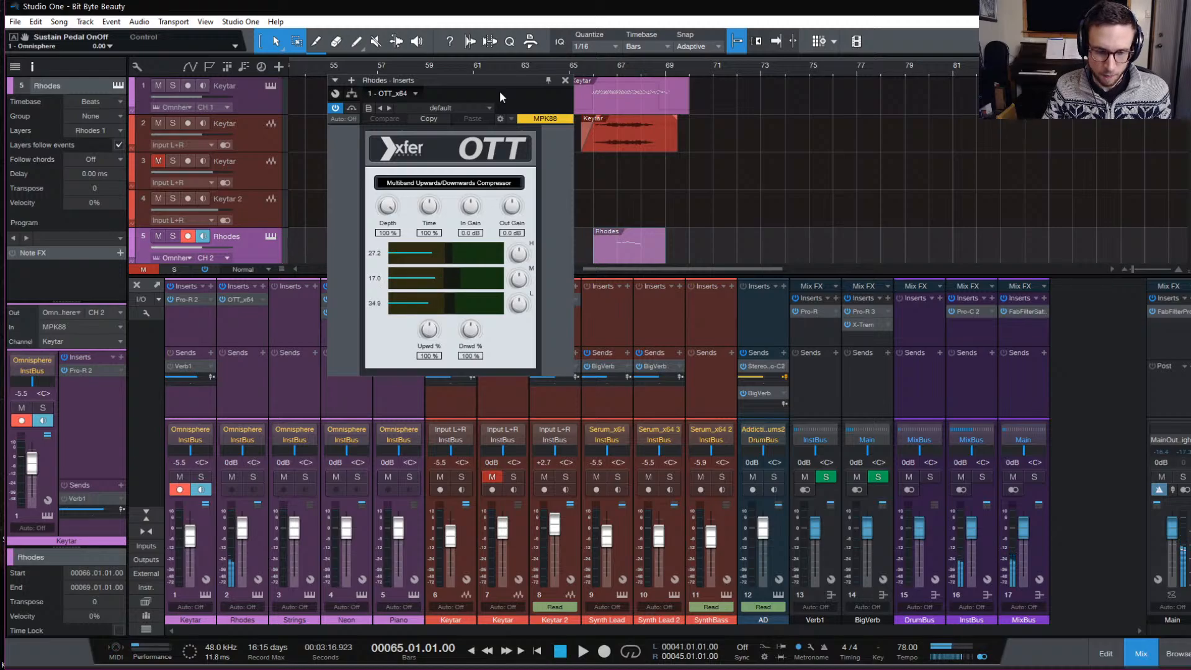
Close the OTT window and play the song from bar 66, beat 4, to audition the Rhodes part.
{"action": "left_click", "coordinate": [621, 69]}
{"action": "left_click", "coordinate": [564, 81]}
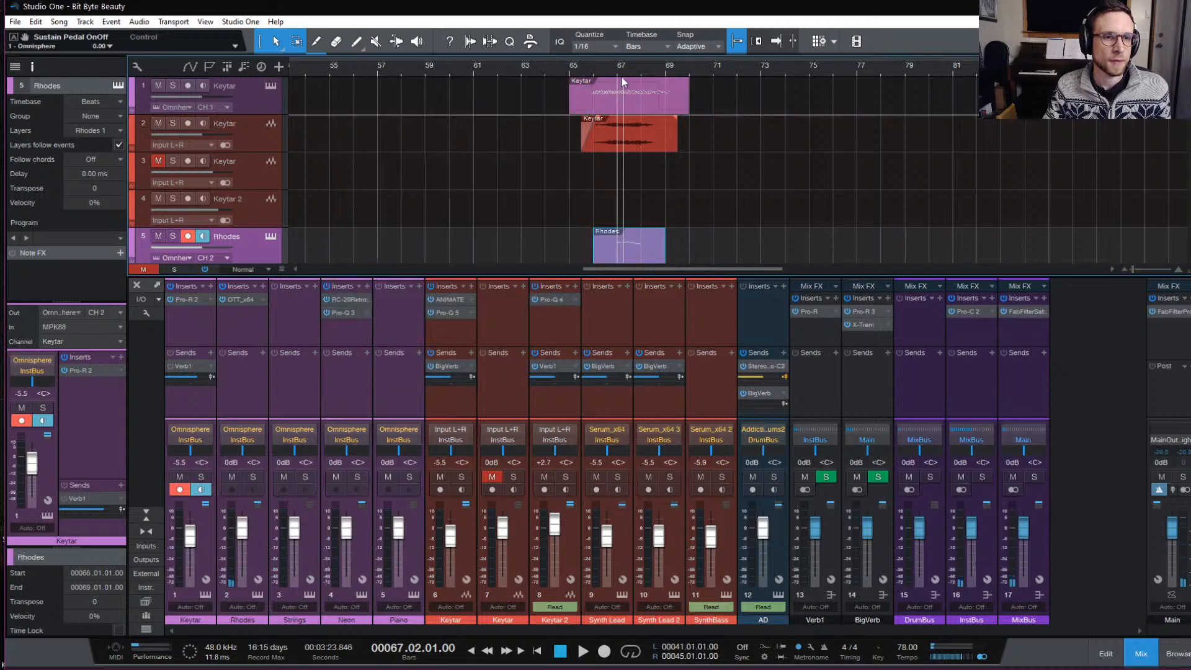
{"action": "left_click", "coordinate": [613, 99]}
{"action": "key", "text": "space"}
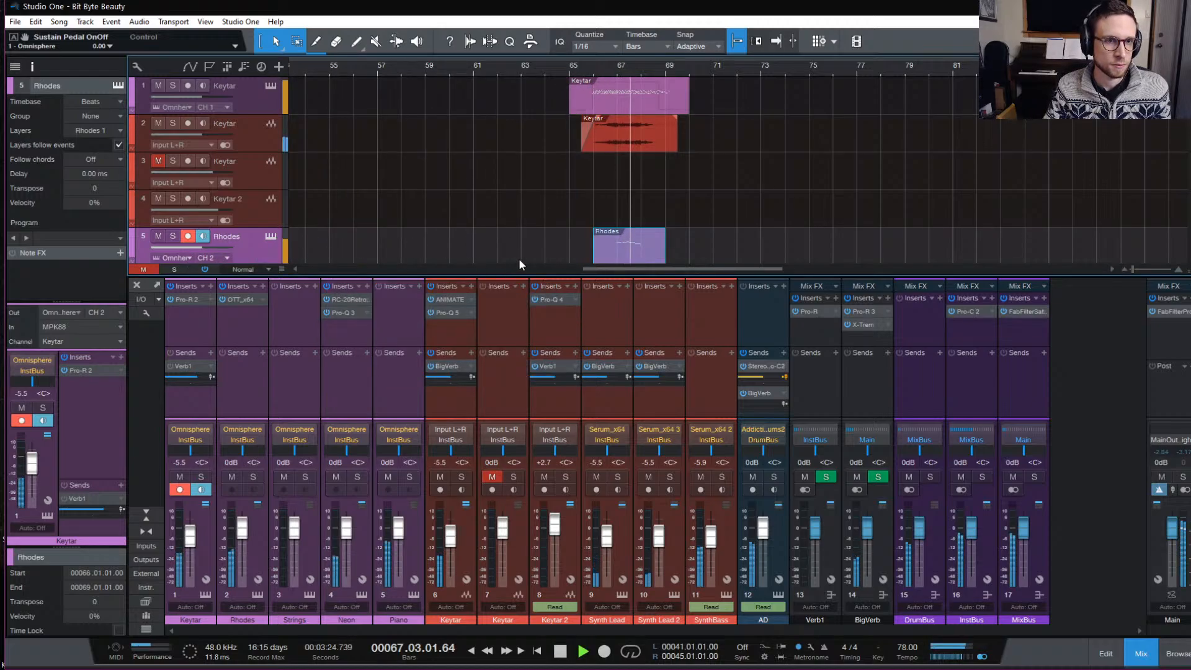
{"action": "key", "text": "space"}
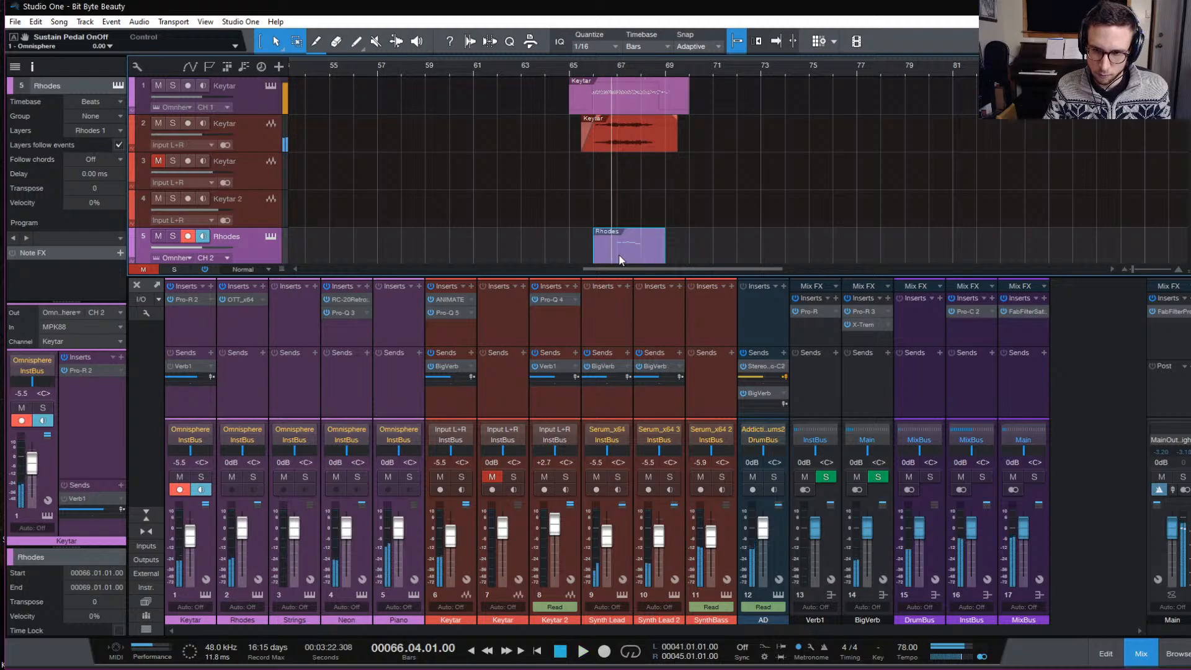
Transpose all notes of the Rhodes part down one octave and play the phrase from bar 66, beat 4.
{"action": "double_click", "coordinate": [625, 252]}
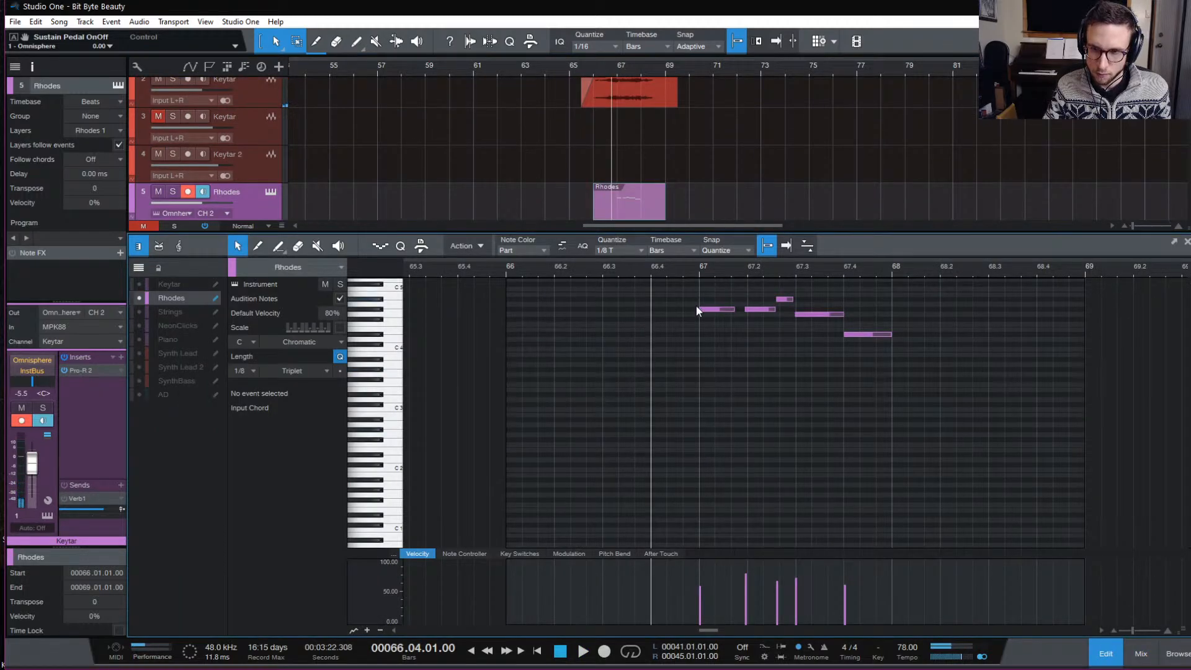
{"action": "left_click_drag", "start_coordinate": [655, 300], "coordinate": [1132, 427]}
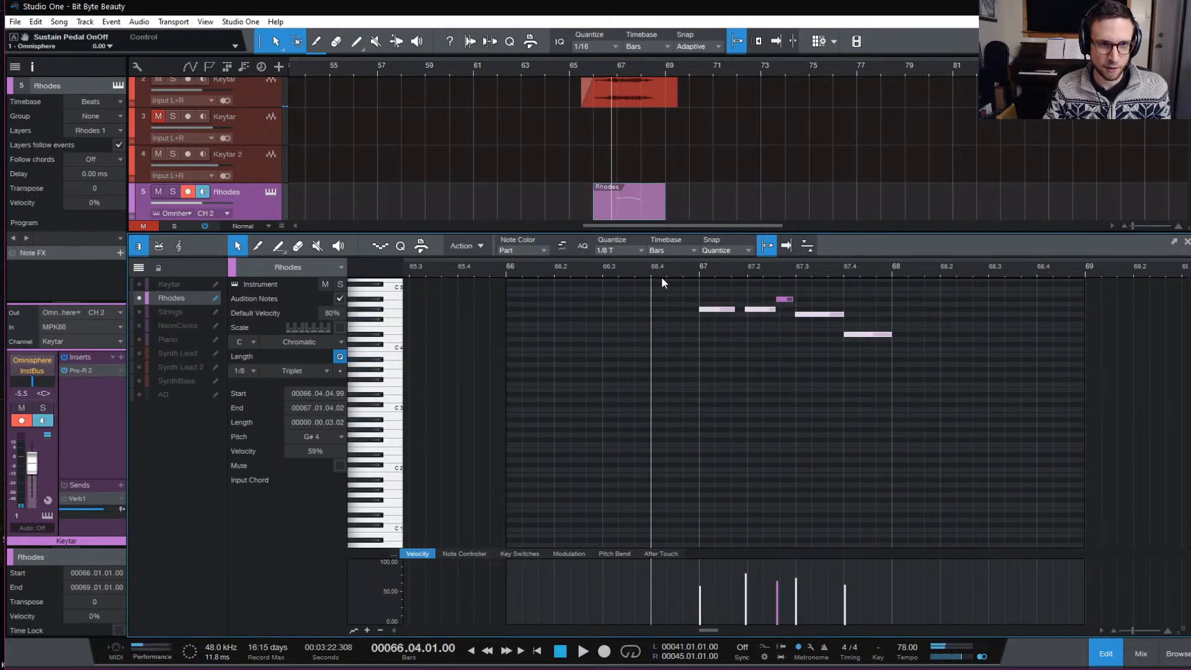
{"action": "left_click_drag", "start_coordinate": [697, 291], "coordinate": [1021, 418]}
{"action": "key", "text": "shift+Down"}
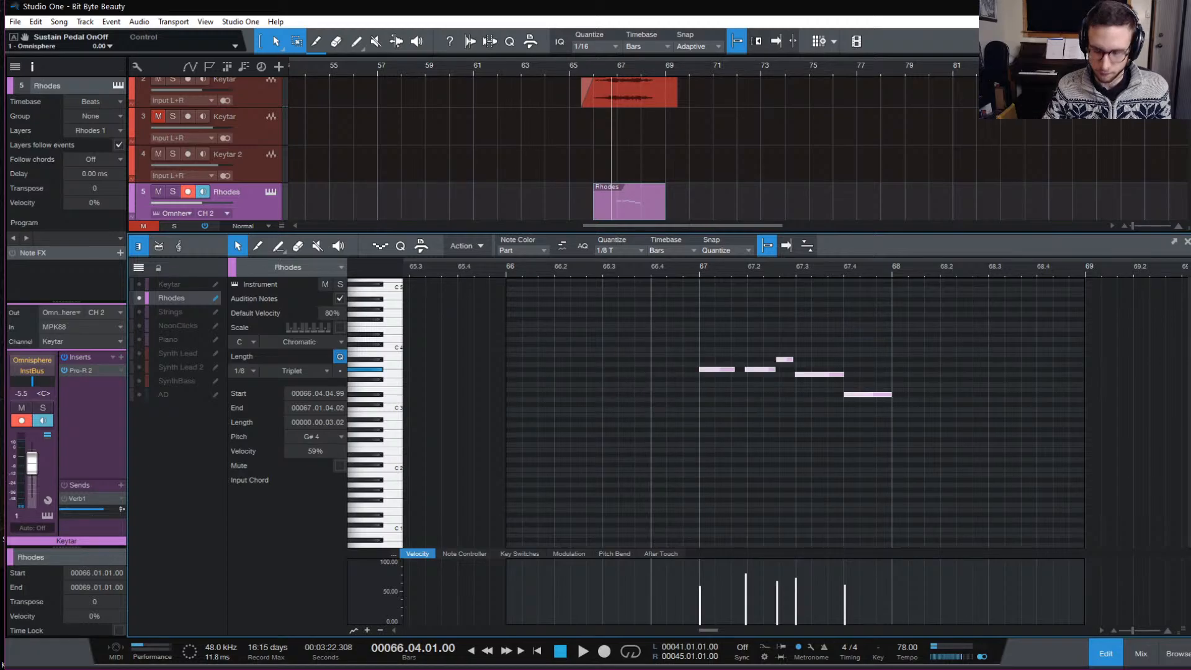
{"action": "key", "text": "space"}
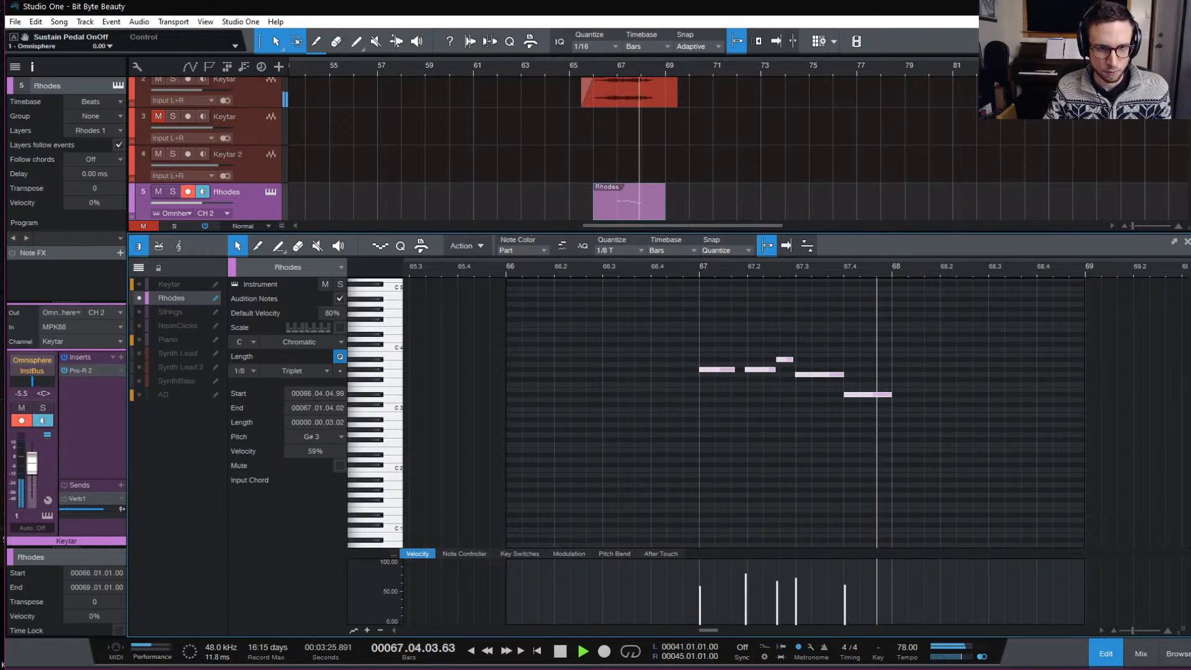
{"action": "key", "text": "space"}
{"action": "left_click", "coordinate": [835, 344]}
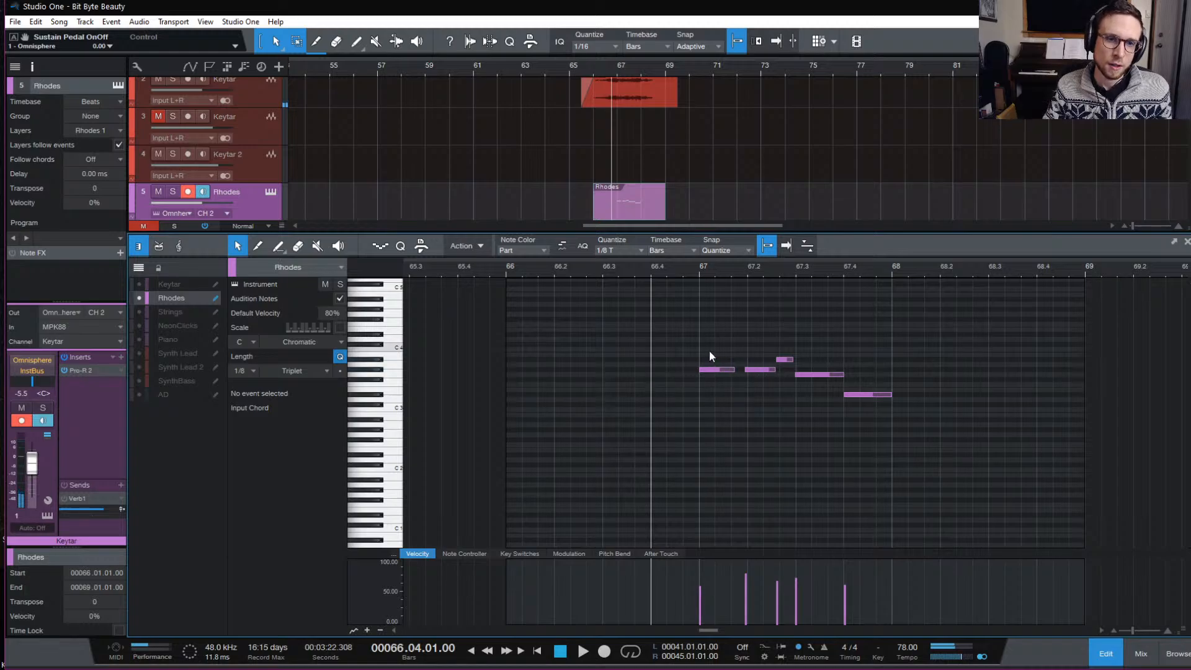
Quantize all Rhodes notes to 1/8 T, extend the first note to end at 67.02.01.00, and play the phrase.
{"action": "left_click_drag", "start_coordinate": [699, 332], "coordinate": [1092, 488]}
{"action": "left_click", "coordinate": [770, 348]}
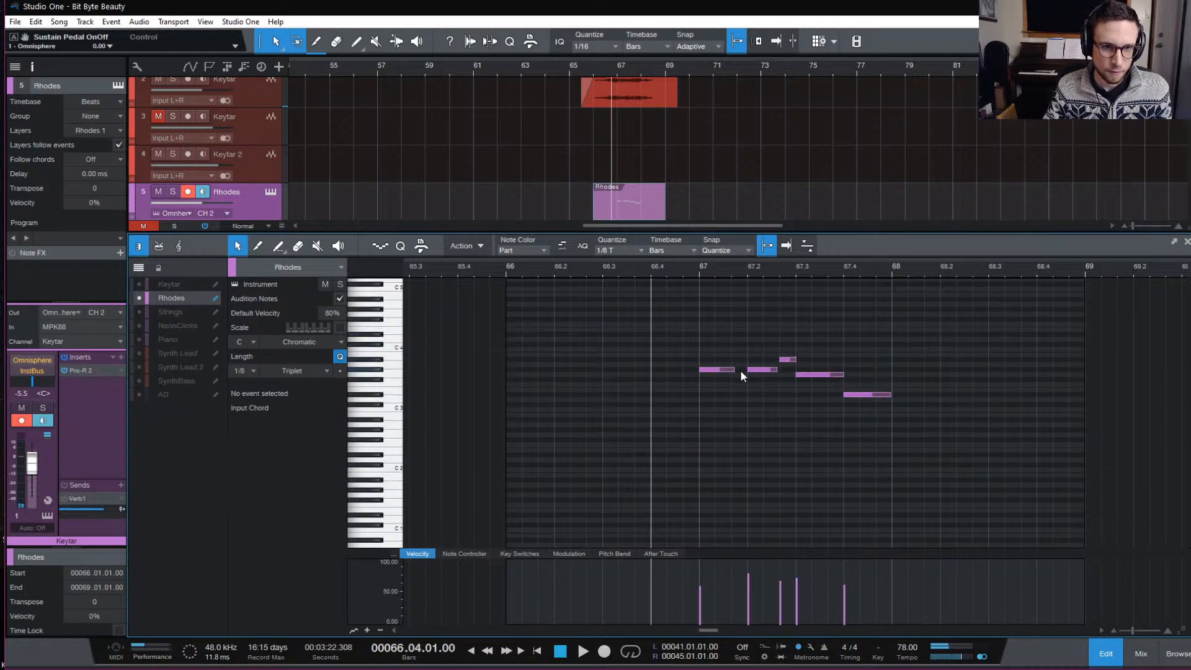
{"action": "left_click_drag", "start_coordinate": [735, 370], "coordinate": [743, 374]}
{"action": "key", "text": "space"}
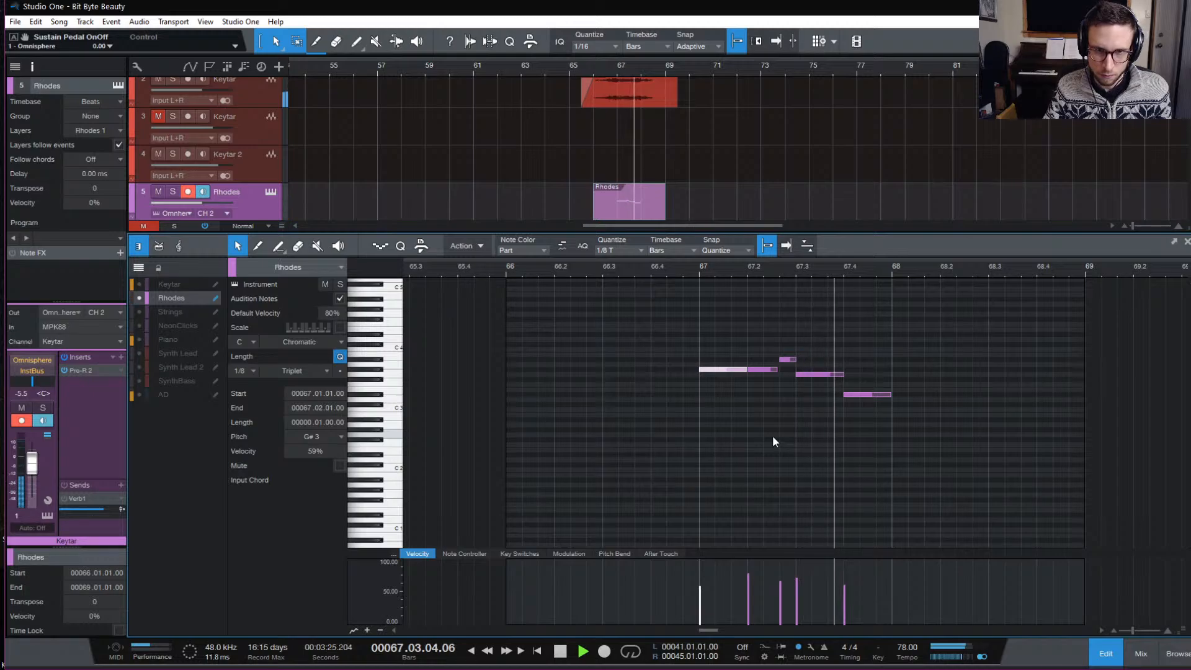
{"action": "key", "text": "space"}
{"action": "left_click", "coordinate": [917, 388]}
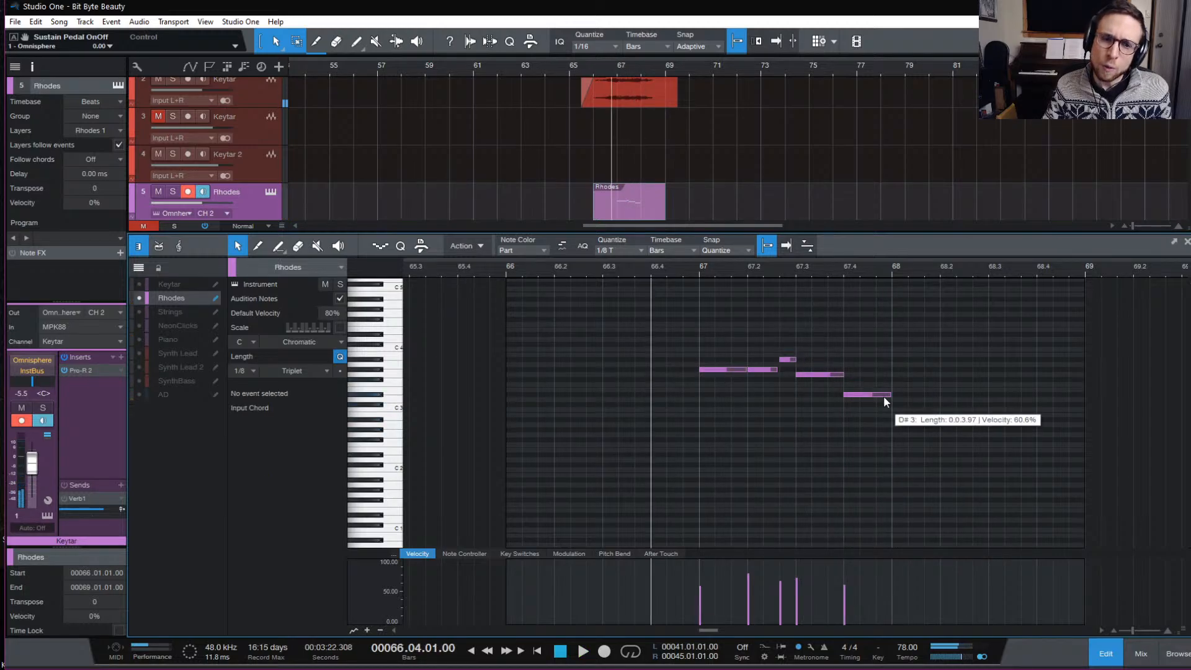
Copy the phrase's last note to C#3 at bar 68, audition it, and extend the copy to bar 69.
{"action": "left_click_drag", "start_coordinate": [881, 397], "coordinate": [922, 406], "text": "alt"}
{"action": "key", "text": "space"}
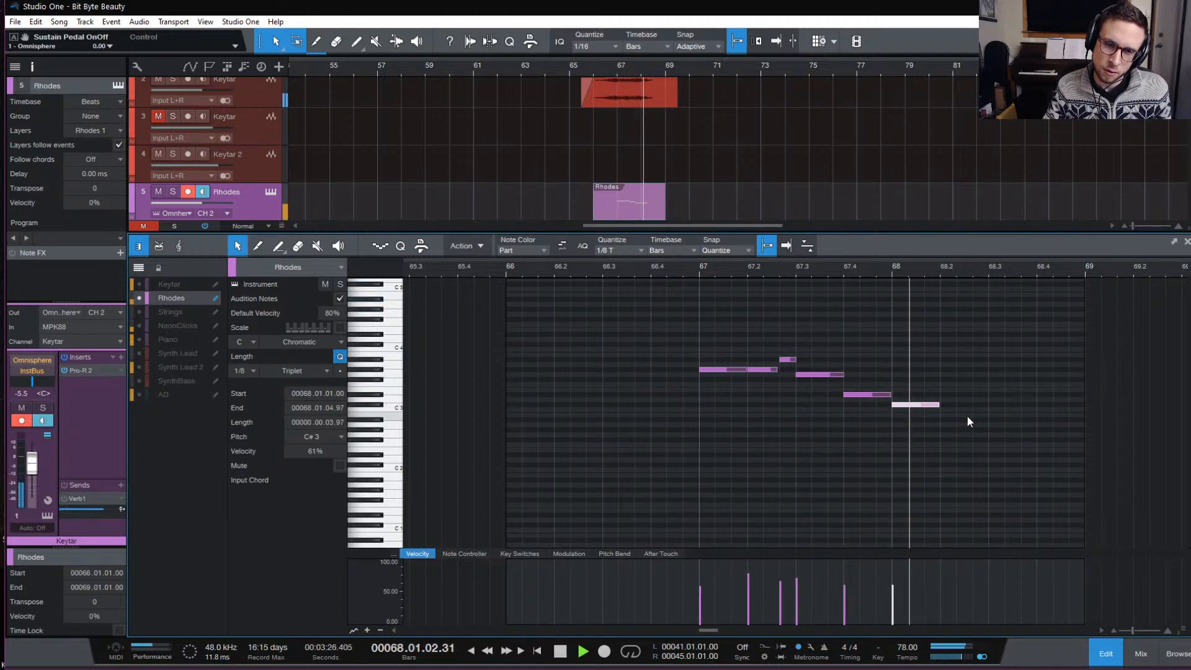
{"action": "key", "text": "space"}
{"action": "left_click_drag", "start_coordinate": [939, 404], "coordinate": [1090, 431]}
{"action": "left_click", "coordinate": [900, 365]}
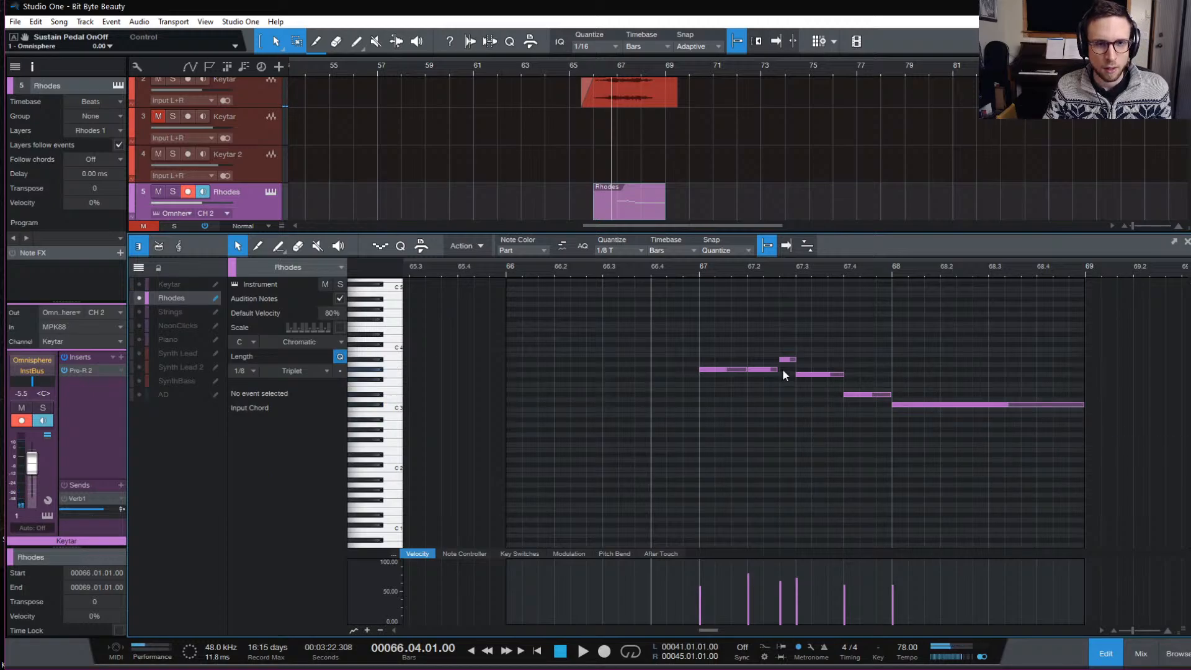
Delete the short high note before 67.3 and extend the G#3 note starting at 67.2 to end at 67.03.01.00.
{"action": "left_click_drag", "start_coordinate": [778, 370], "coordinate": [790, 376]}
{"action": "left_click", "coordinate": [810, 357]}
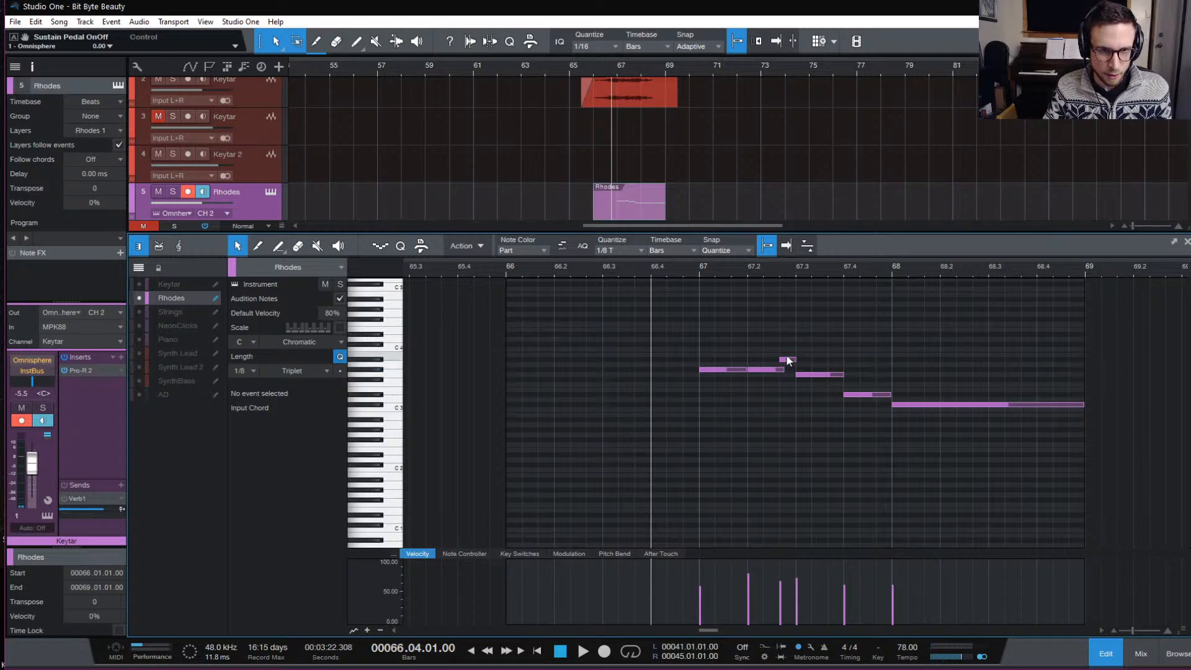
{"action": "double_click", "coordinate": [786, 359]}
{"action": "left_click_drag", "start_coordinate": [783, 369], "coordinate": [793, 374]}
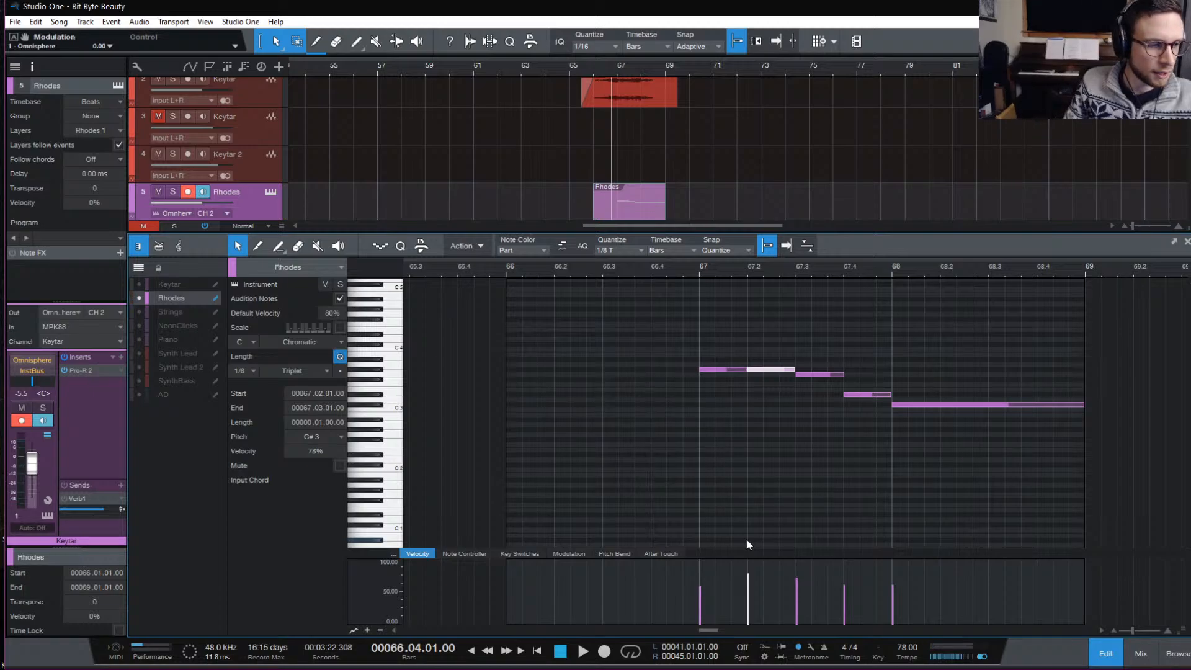
Record a pitch bend movement over the Rhodes phrase from bar 66, beat 4, retake it once, and play back the result.
{"action": "key", "text": "KP_Multiply"}
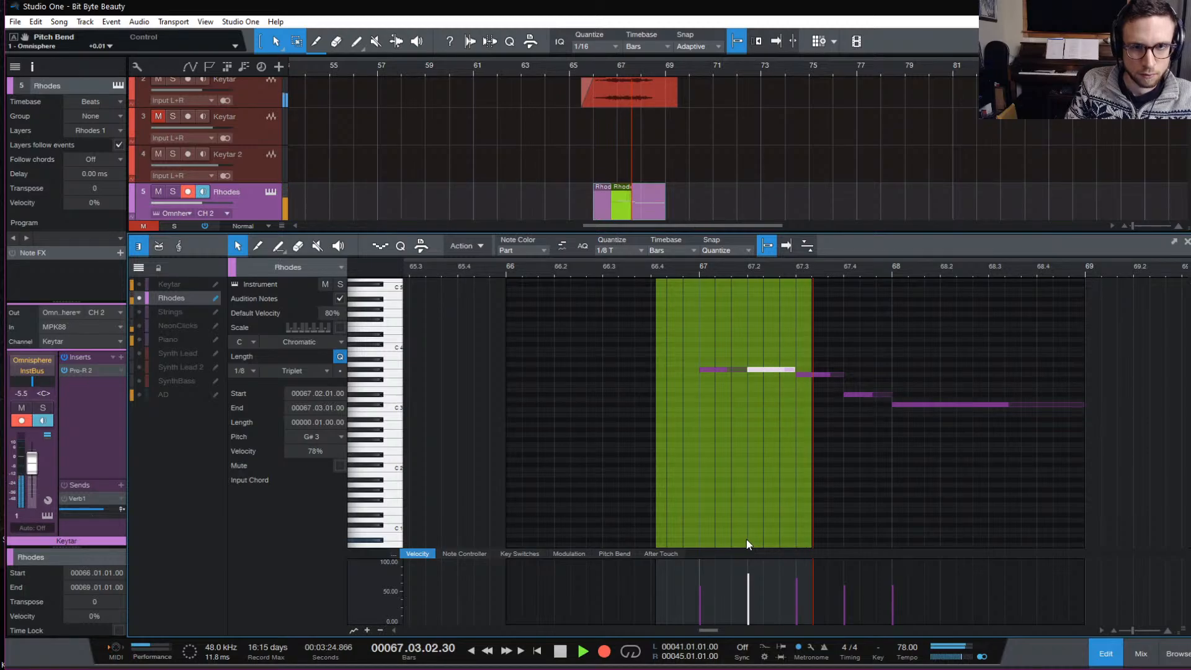
{"action": "key", "text": "space"}
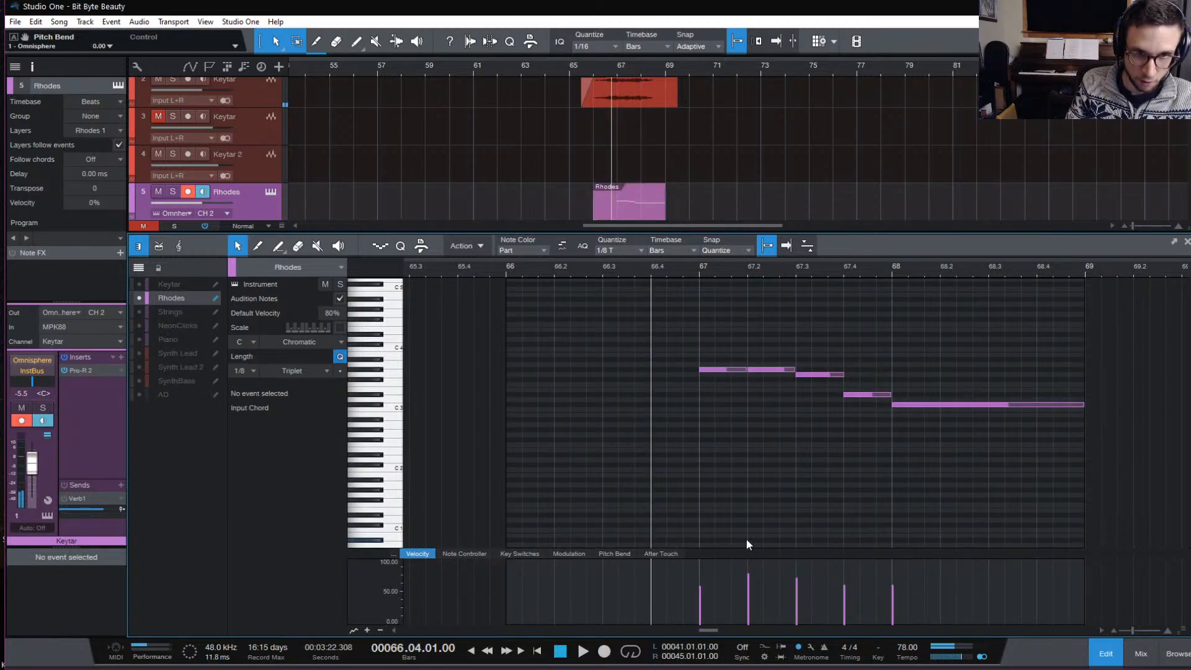
{"action": "key", "text": "KP_Multiply"}
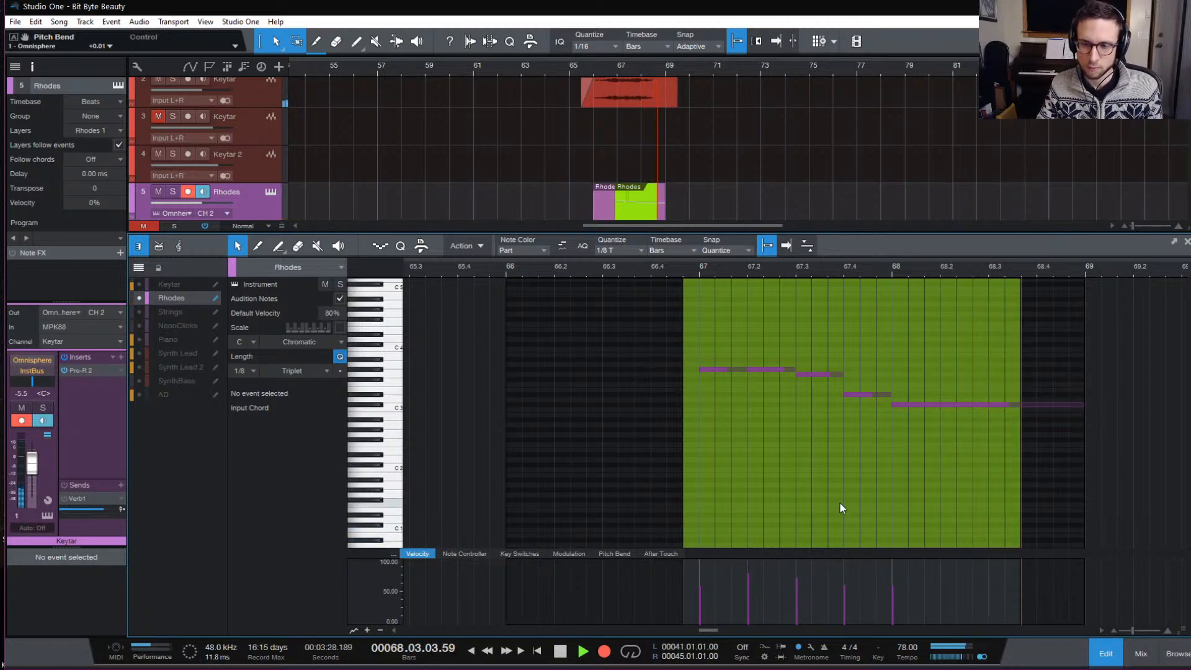
{"action": "key", "text": "space"}
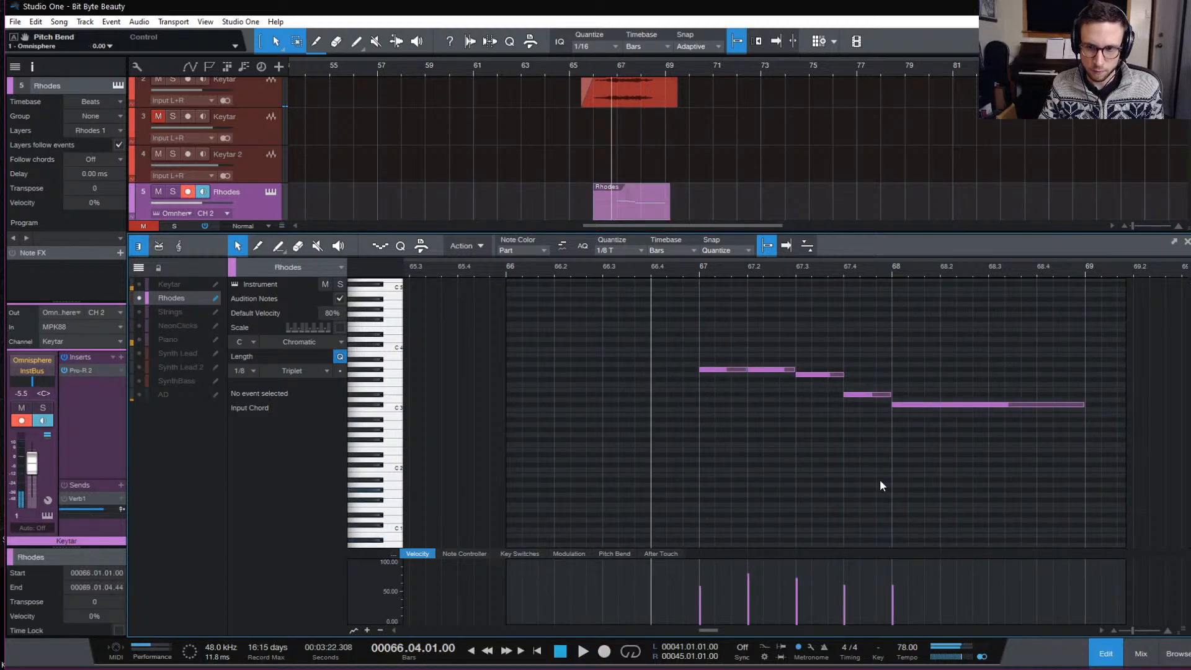
{"action": "key", "text": "space"}
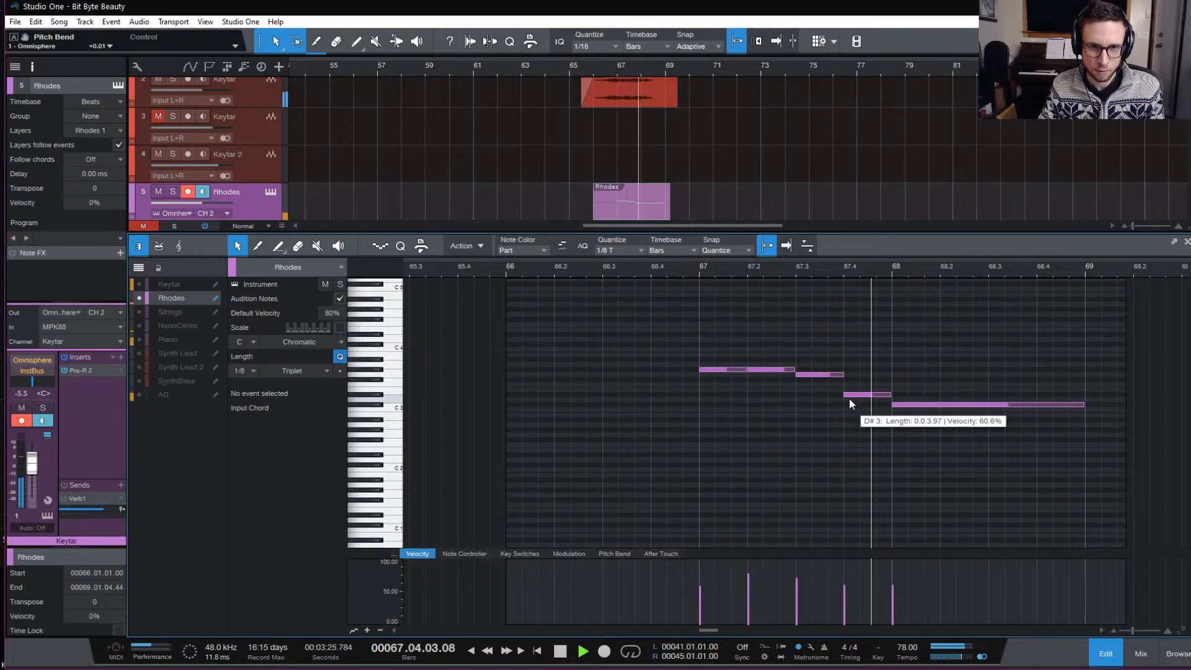
{"action": "key", "text": "space"}
Reshape the recorded pitch bend to curve from 0 after 67.2 up to +100, hold until 67.3, and drop to 0; play it.
{"action": "left_click", "coordinate": [620, 553]}
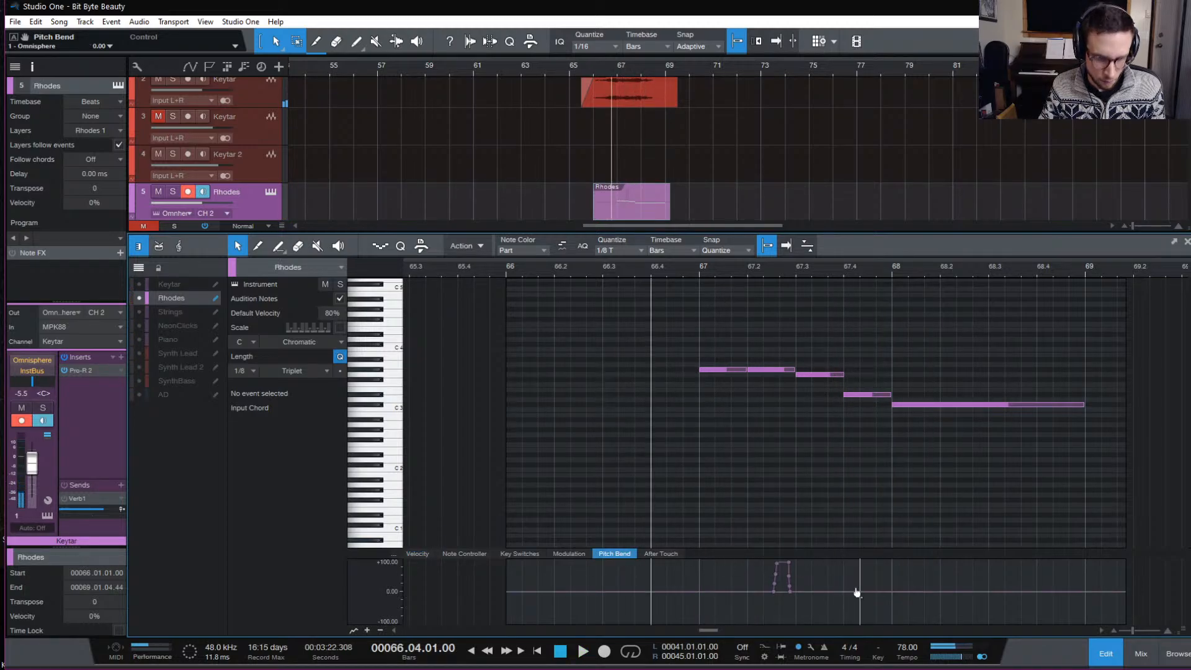
{"action": "key", "text": "e"}
{"action": "key", "text": "e"}
{"action": "scroll", "coordinate": [942, 465], "scroll_direction": "right", "scroll_amount": 1}
{"action": "scroll", "coordinate": [924, 482], "scroll_direction": "right", "scroll_amount": 3}
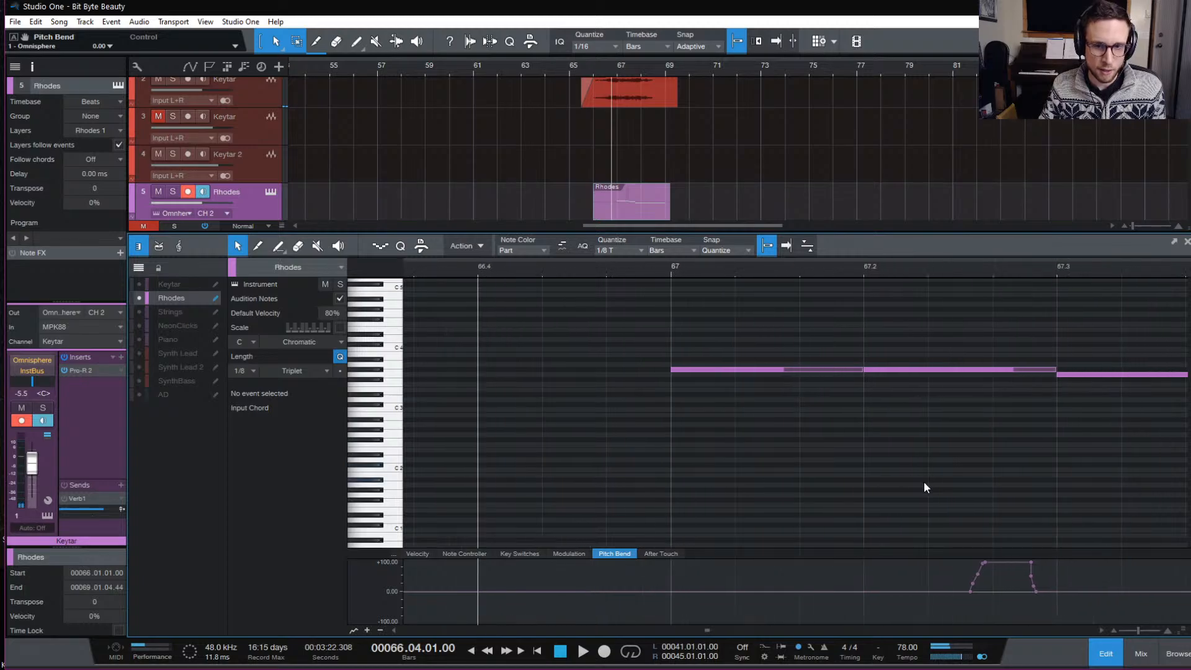
{"action": "left_click", "coordinate": [863, 592]}
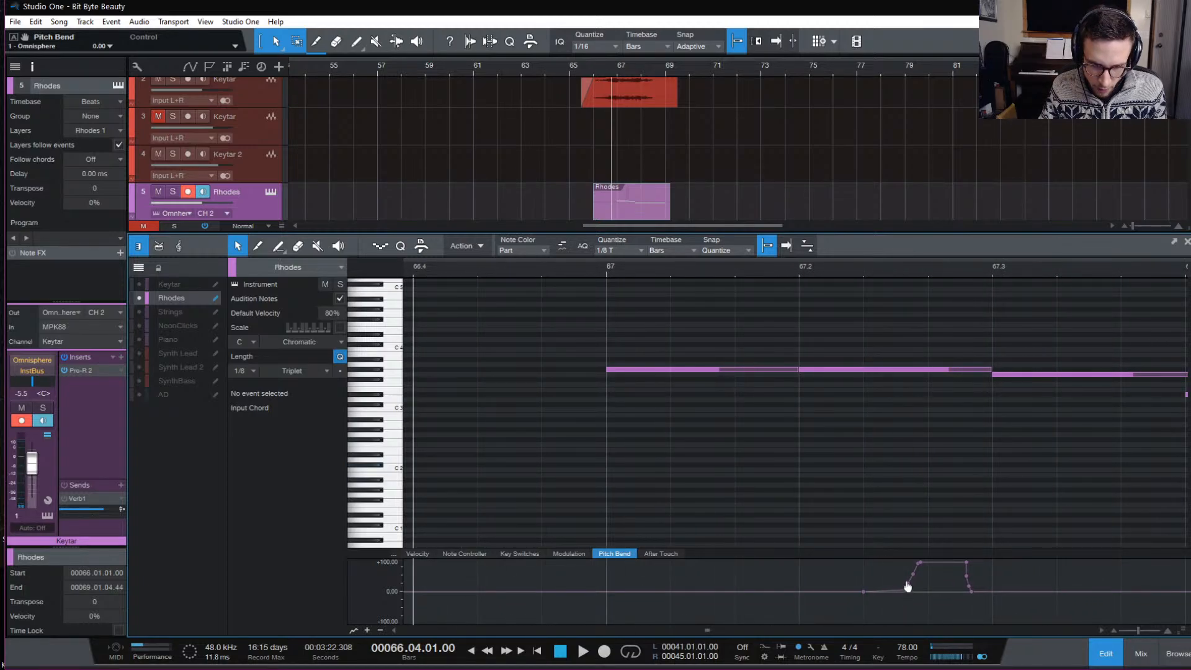
{"action": "mouse_move", "coordinate": [901, 590]}
{"action": "left_mouse_down"}
{"action": "mouse_move", "coordinate": [929, 562]}
{"action": "mouse_move", "coordinate": [900, 585]}
{"action": "left_mouse_up"}
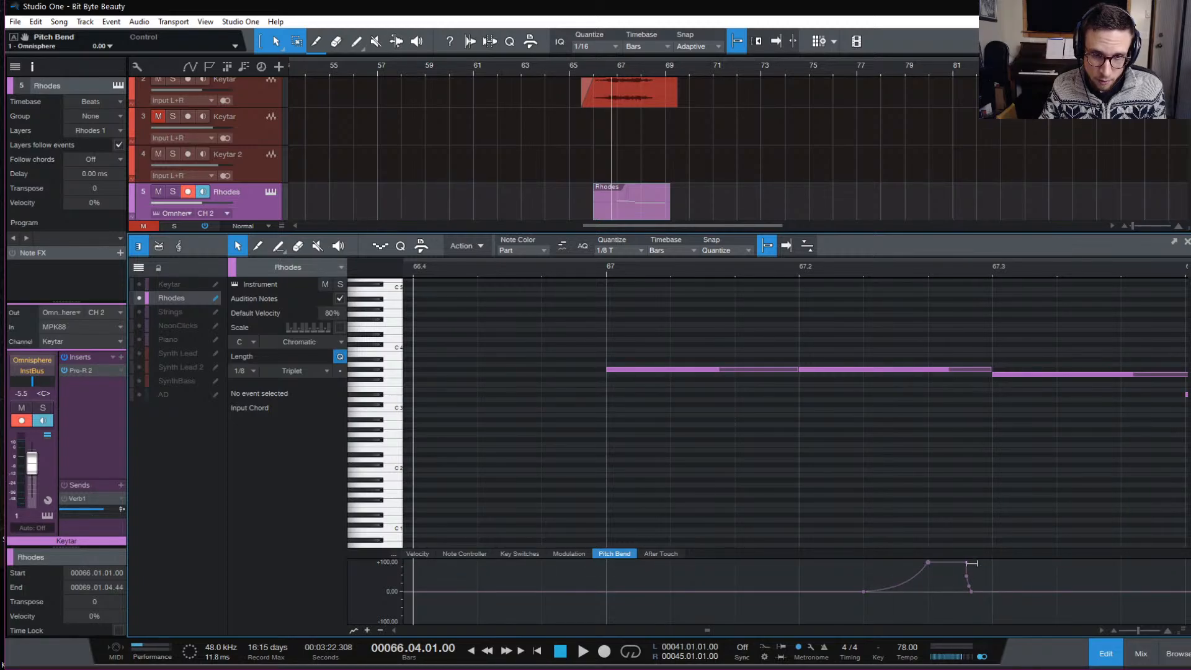
{"action": "left_click_drag", "start_coordinate": [971, 563], "coordinate": [991, 563]}
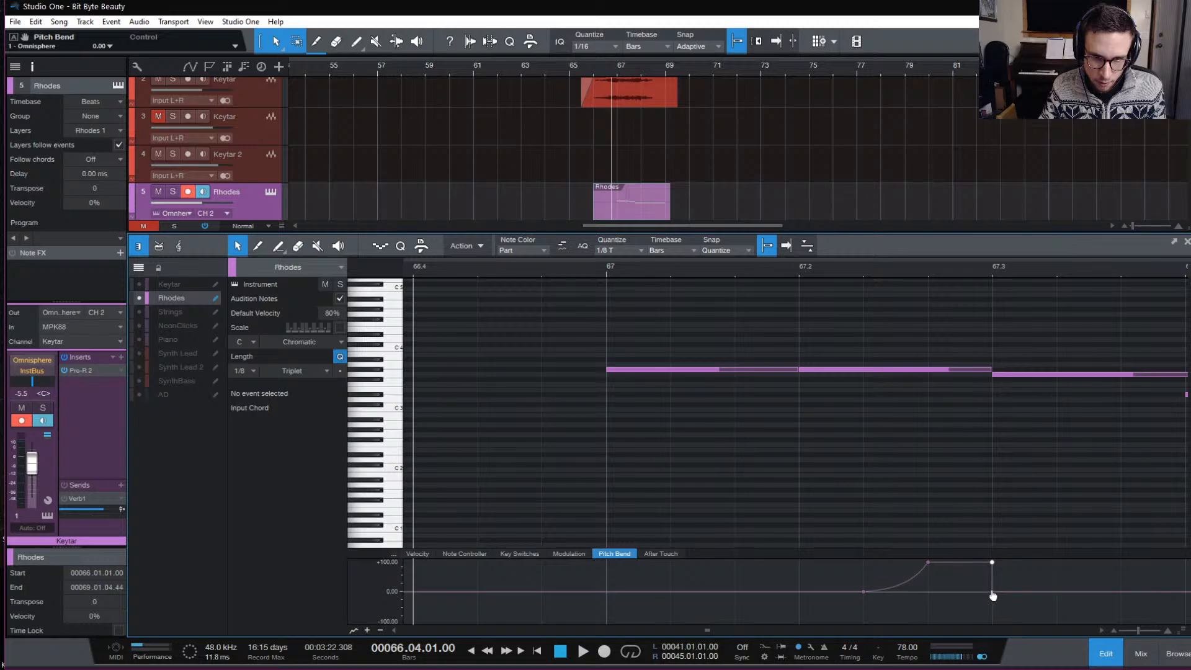
{"action": "key", "text": "space"}
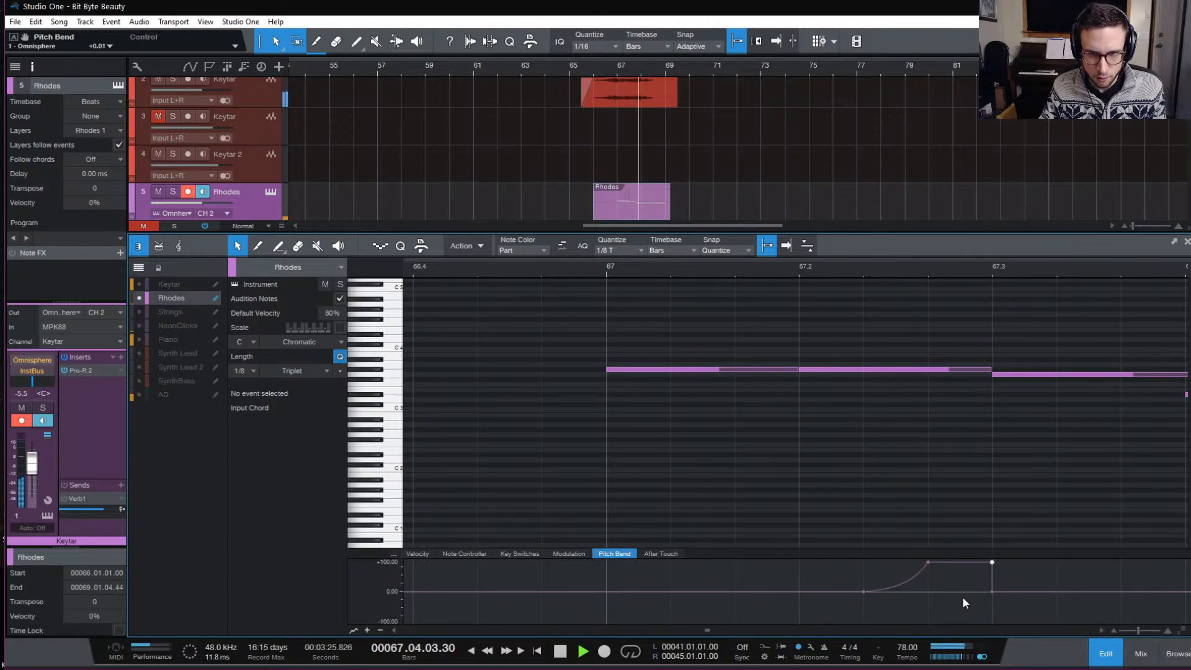
{"action": "key", "text": "space"}
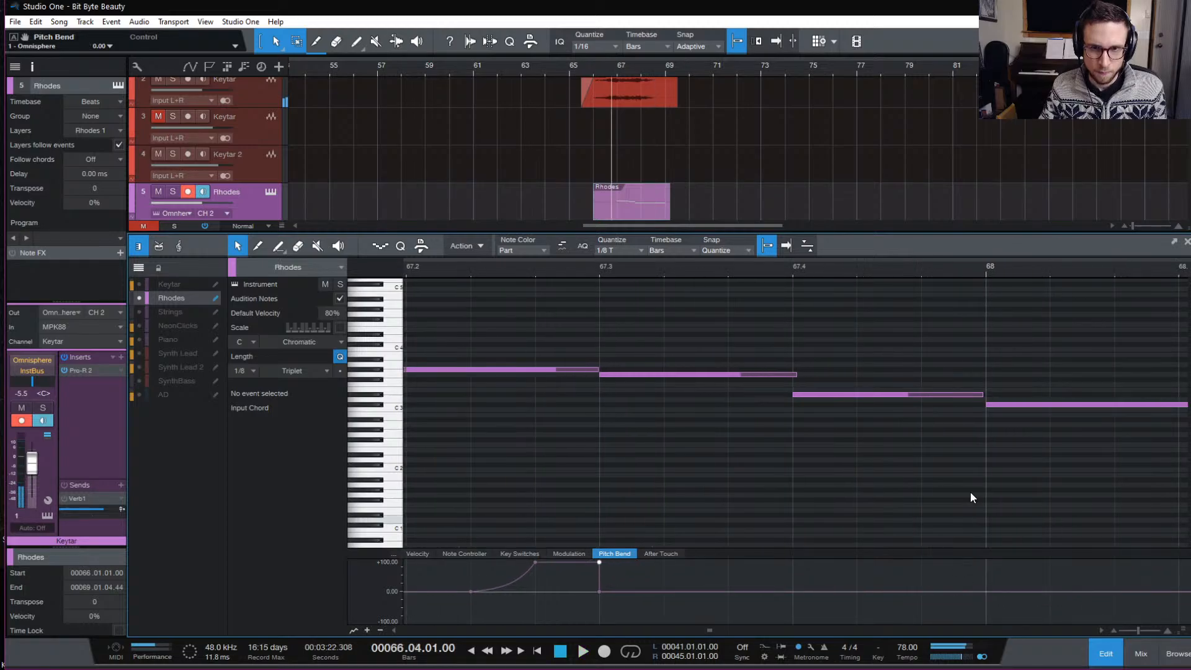
Delete the C#3 note at bar 68 and extend the D#3 note from 67.4 to end at 69.01.01.00.
{"action": "left_click_drag", "start_coordinate": [1051, 382], "coordinate": [1093, 443]}
{"action": "key", "text": "Delete"}
{"action": "scroll", "coordinate": [985, 392], "scroll_direction": "right", "scroll_amount": 1}
{"action": "key", "text": "w"}
{"action": "key", "text": "w"}
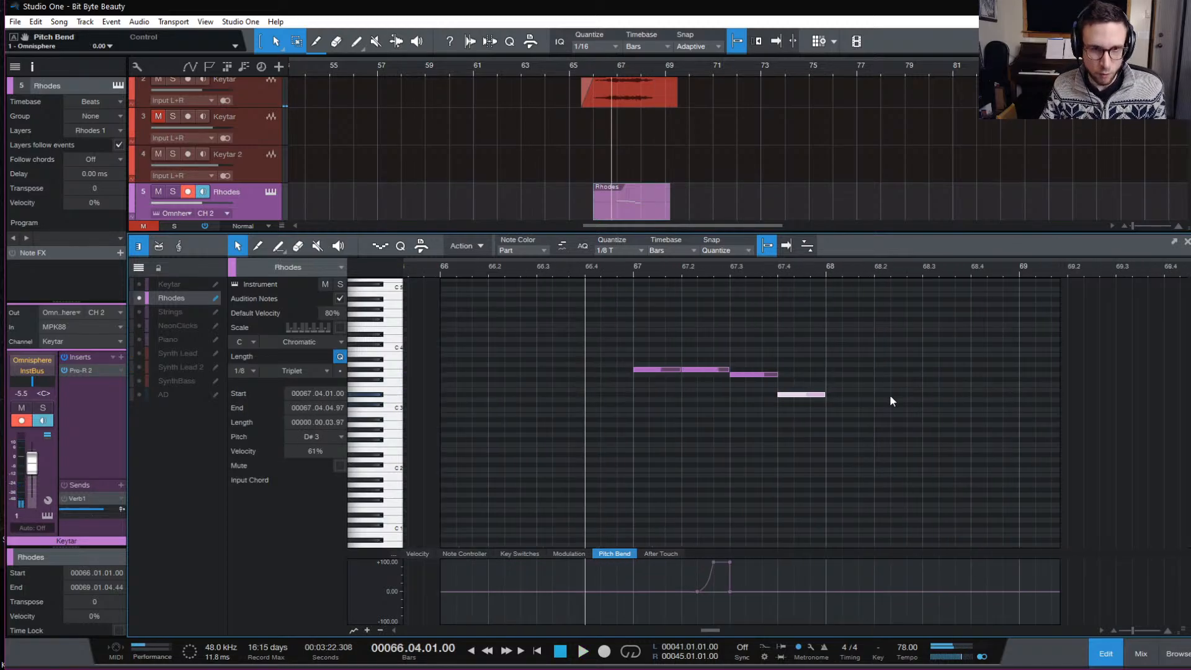
{"action": "left_click_drag", "start_coordinate": [827, 393], "coordinate": [1018, 400]}
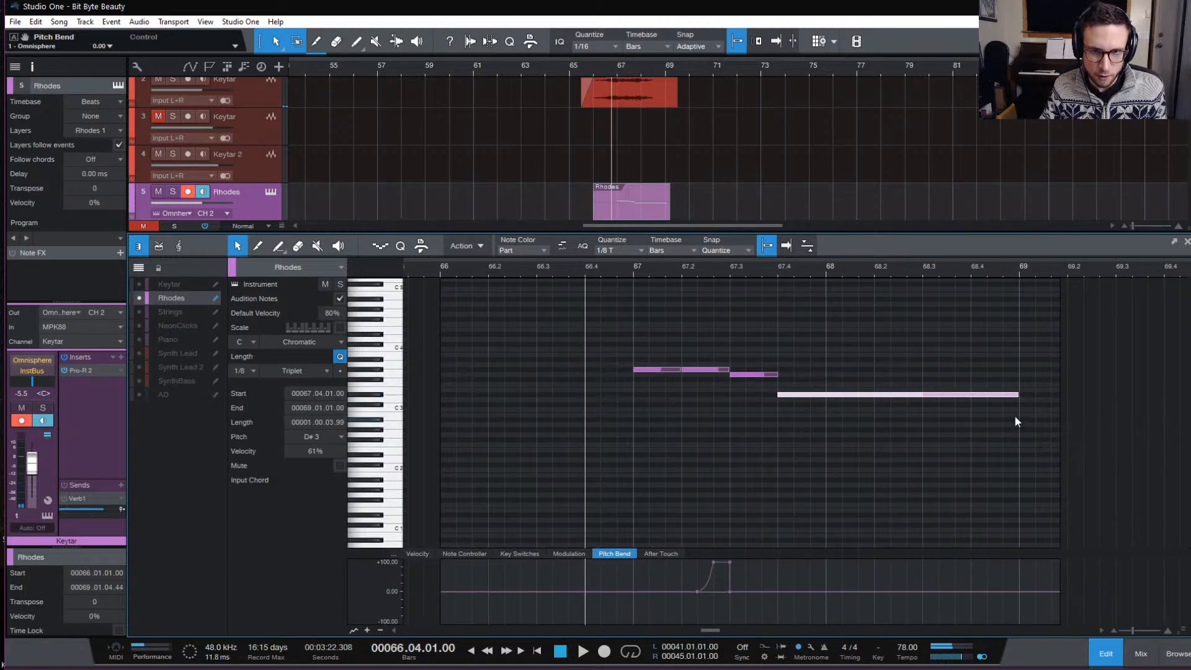
Draw a curved downward pitch bend on the D#3 note, falling from 0 to -100 at bar 68, and audition it from 67.4.
{"action": "left_click", "coordinate": [812, 596]}
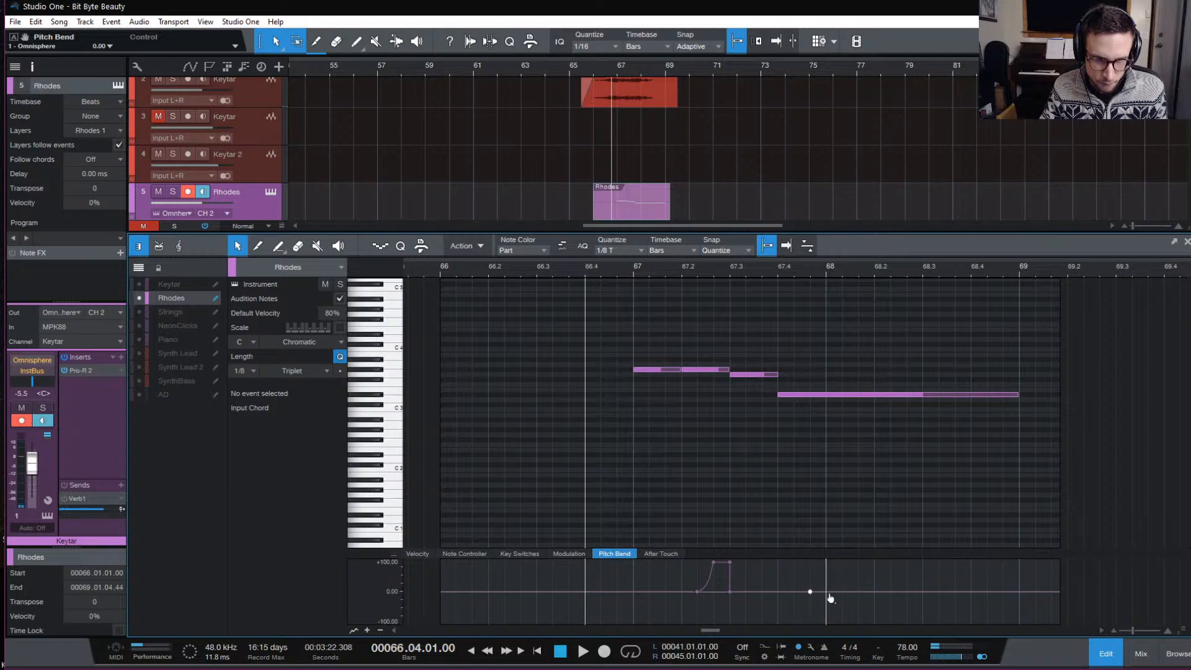
{"action": "left_click_drag", "start_coordinate": [828, 597], "coordinate": [831, 644]}
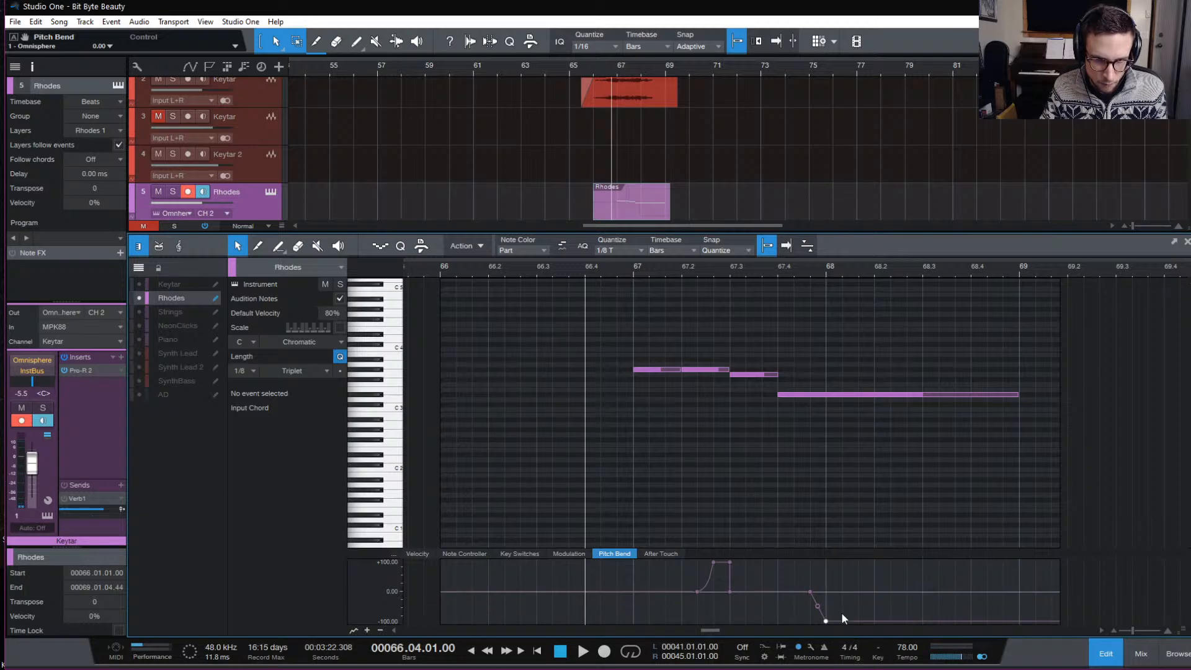
{"action": "left_click", "coordinate": [785, 270]}
{"action": "key", "text": "space"}
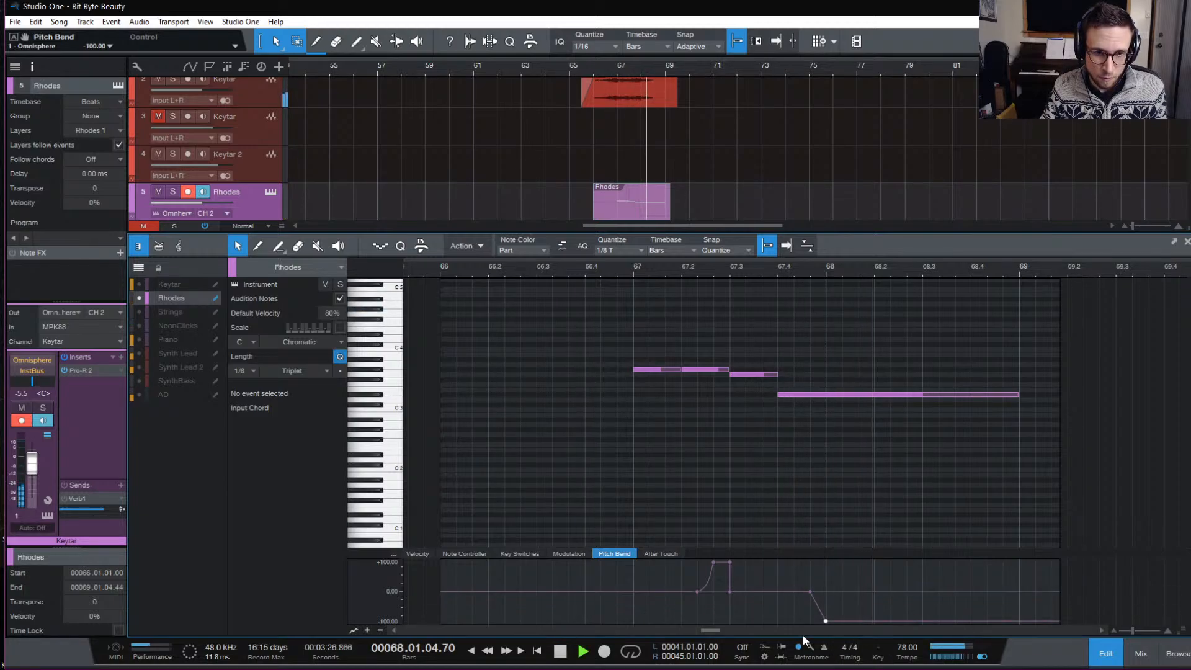
{"action": "key", "text": "space"}
{"action": "mouse_move", "coordinate": [811, 593]}
{"action": "left_mouse_down"}
{"action": "mouse_move", "coordinate": [796, 594]}
{"action": "mouse_move", "coordinate": [811, 604]}
{"action": "left_mouse_up"}
{"action": "key", "text": "space"}
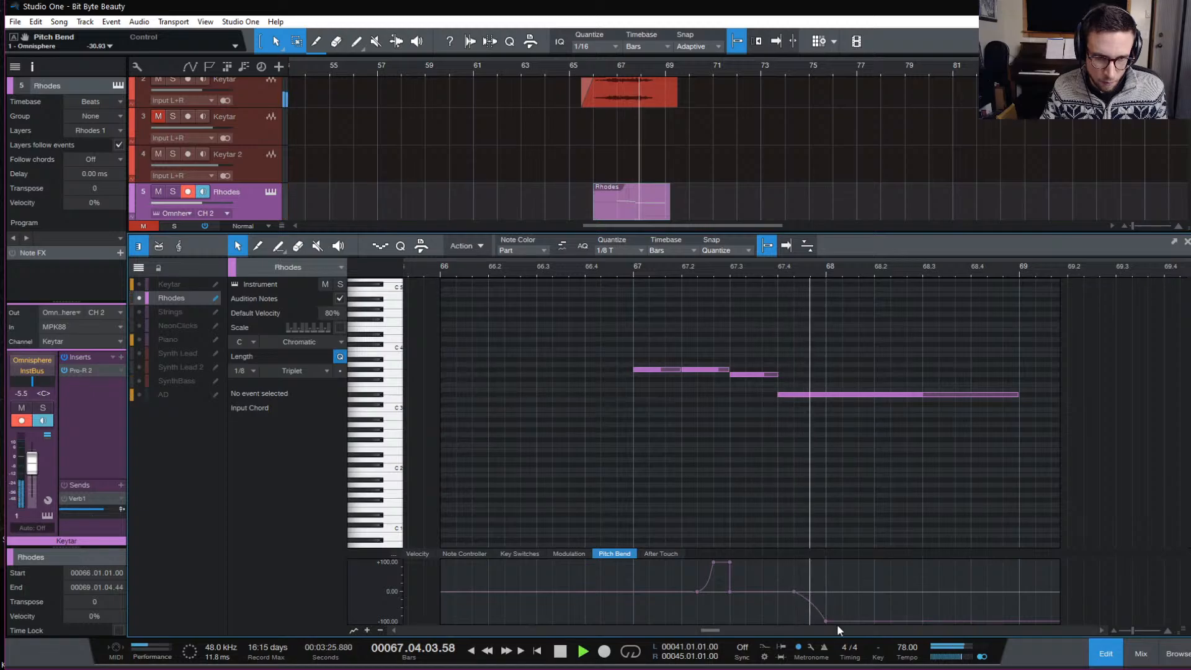
{"action": "key", "text": "space"}
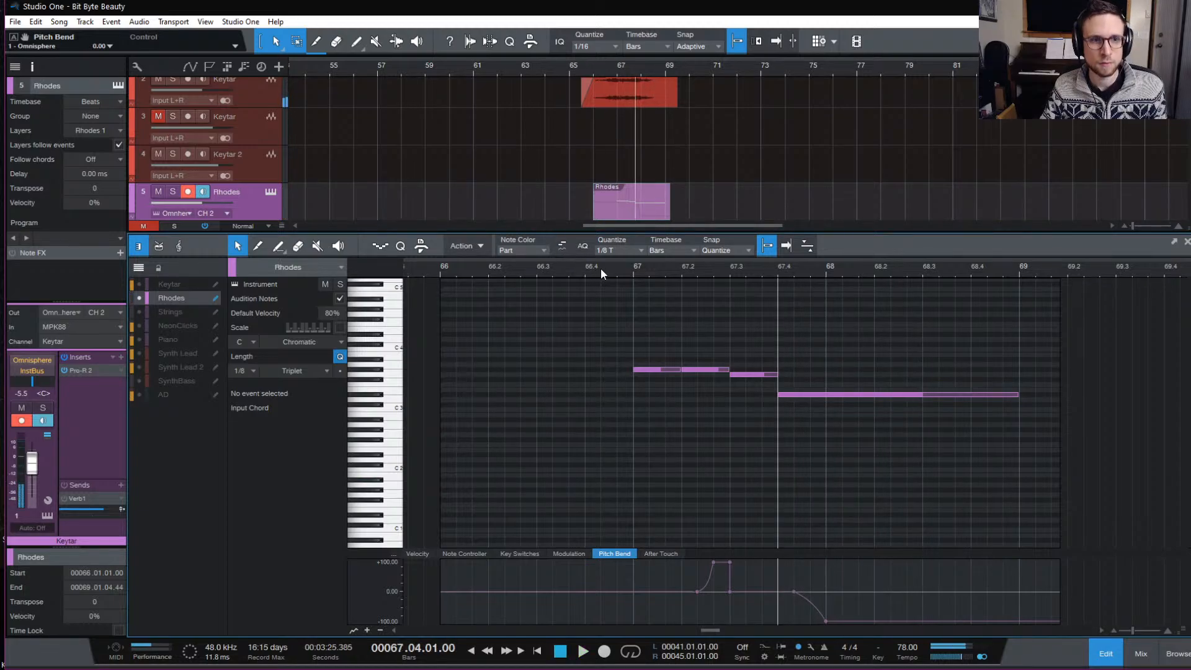
Solo the Rhodes track and play the phrase from just after bar 66, beat 4.
{"action": "left_click", "coordinate": [600, 268]}
{"action": "left_click", "coordinate": [172, 191]}
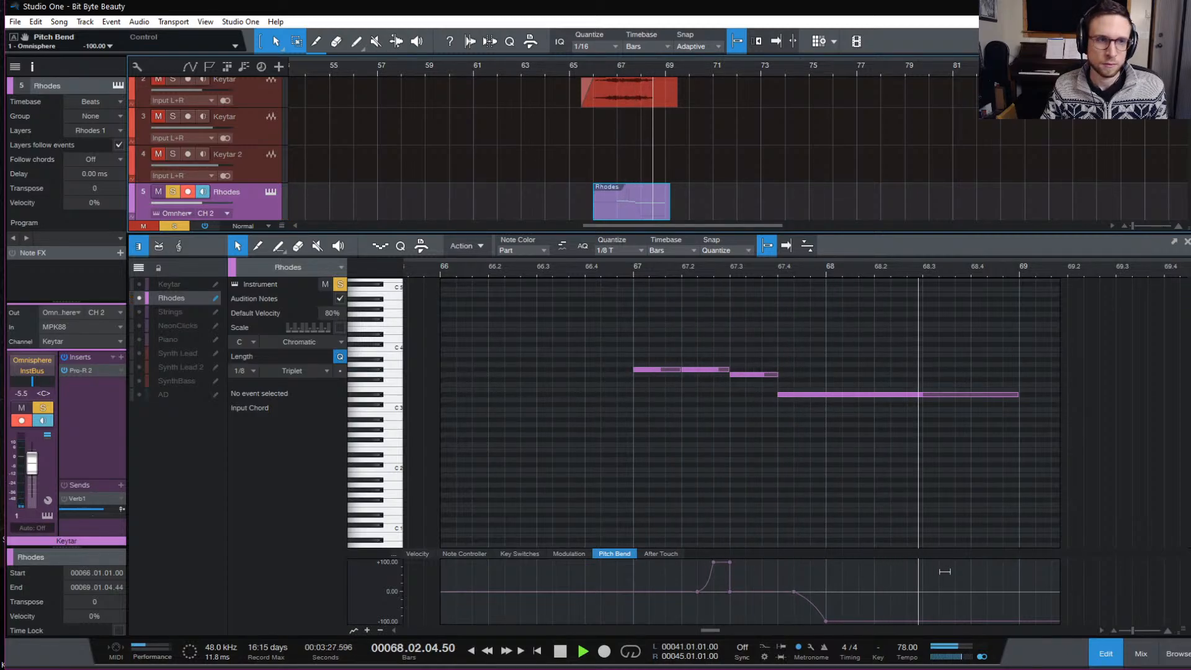
{"action": "key", "text": "space"}
Close the note editor and insert Pro-Q 3 after OTT on the Rhodes mixer channel.
{"action": "left_click", "coordinate": [1105, 661]}
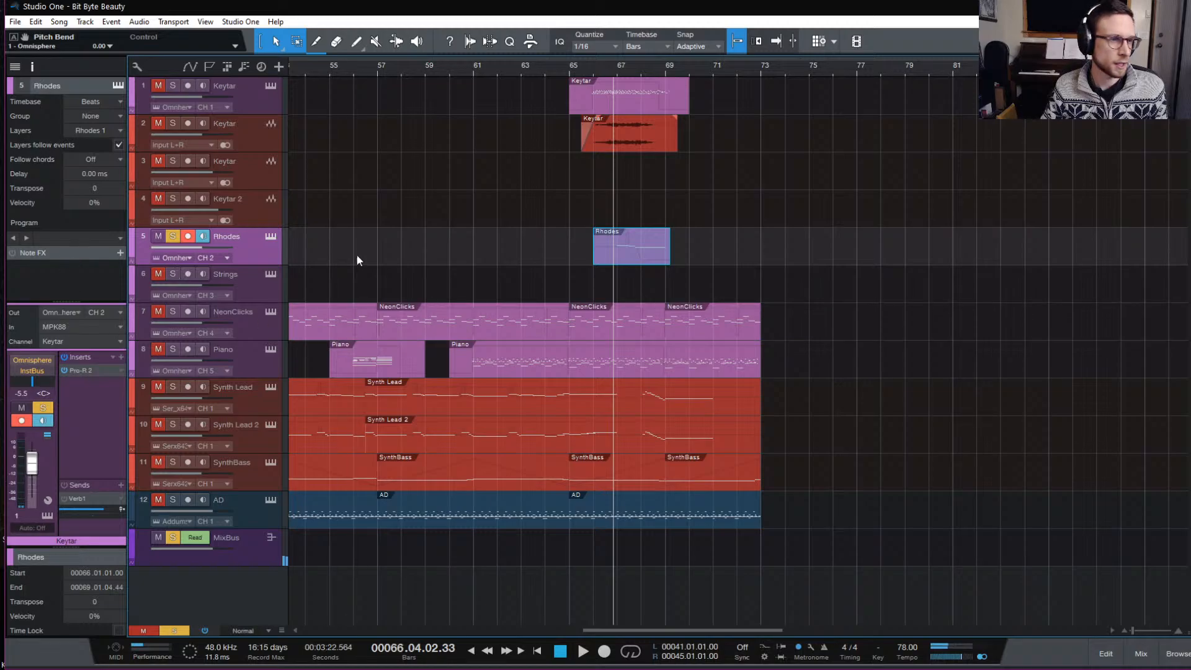
{"action": "left_click", "coordinate": [270, 237]}
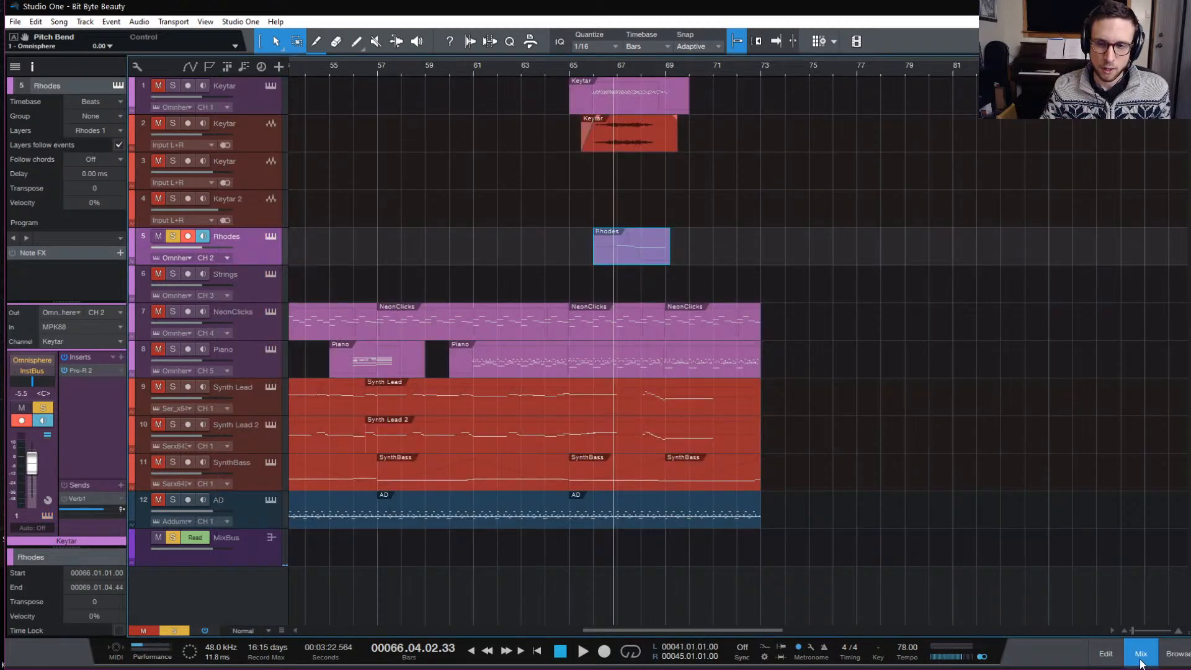
{"action": "left_click", "coordinate": [1141, 653]}
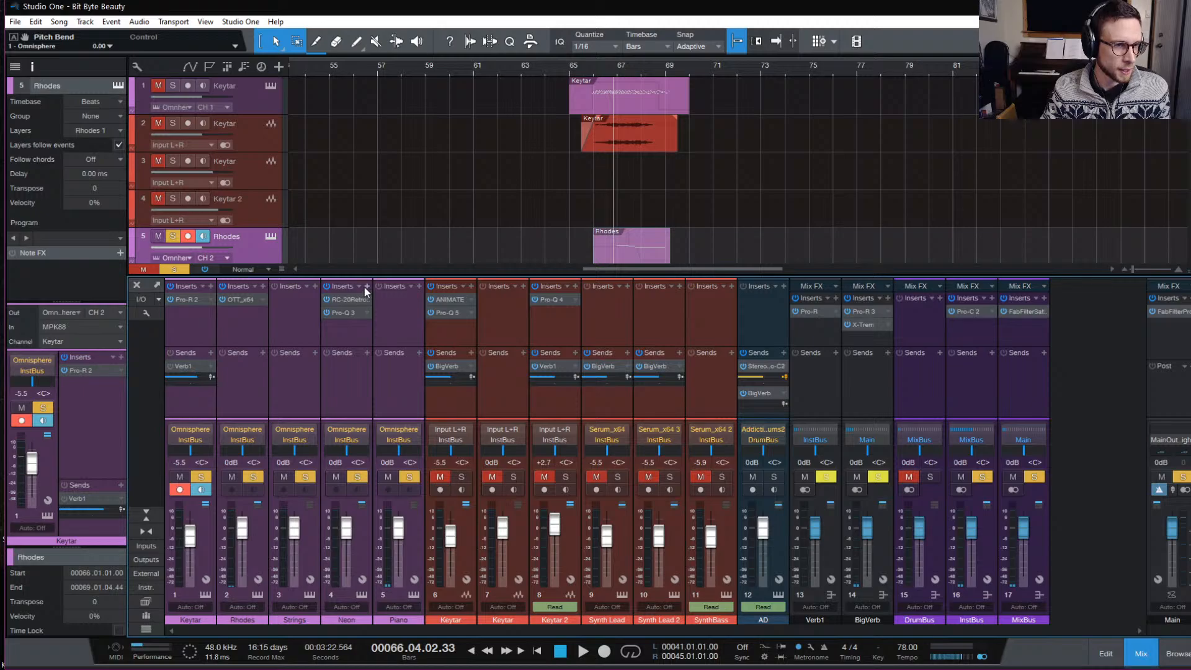
{"action": "left_click", "coordinate": [263, 286]}
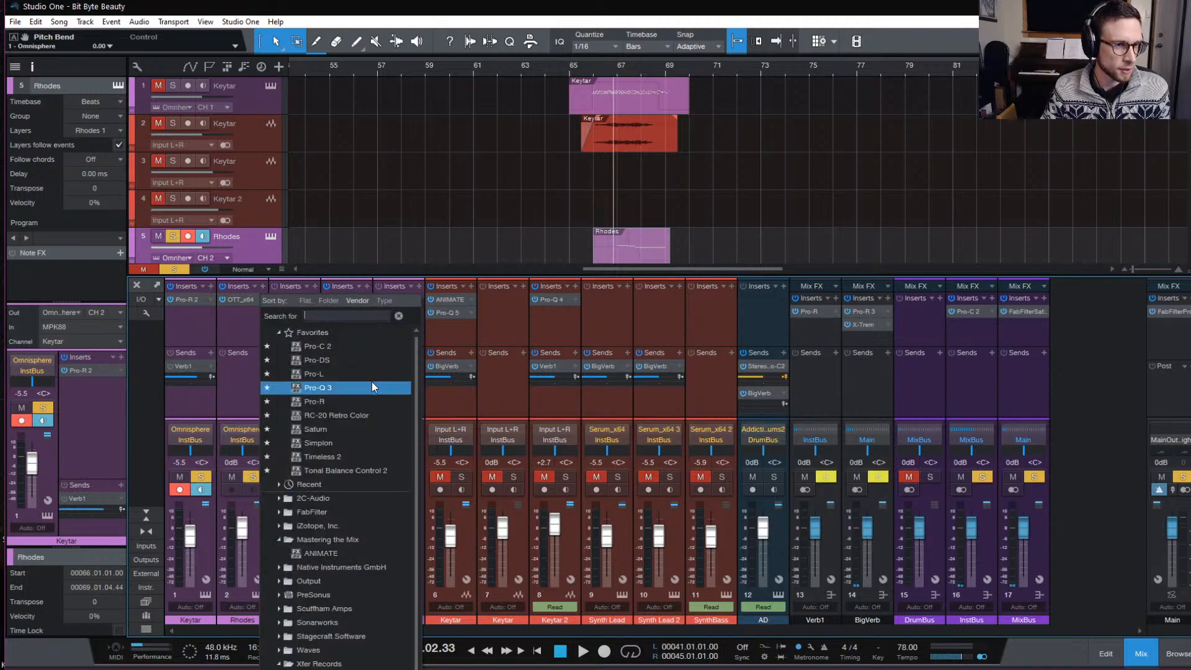
{"action": "left_click", "coordinate": [357, 387]}
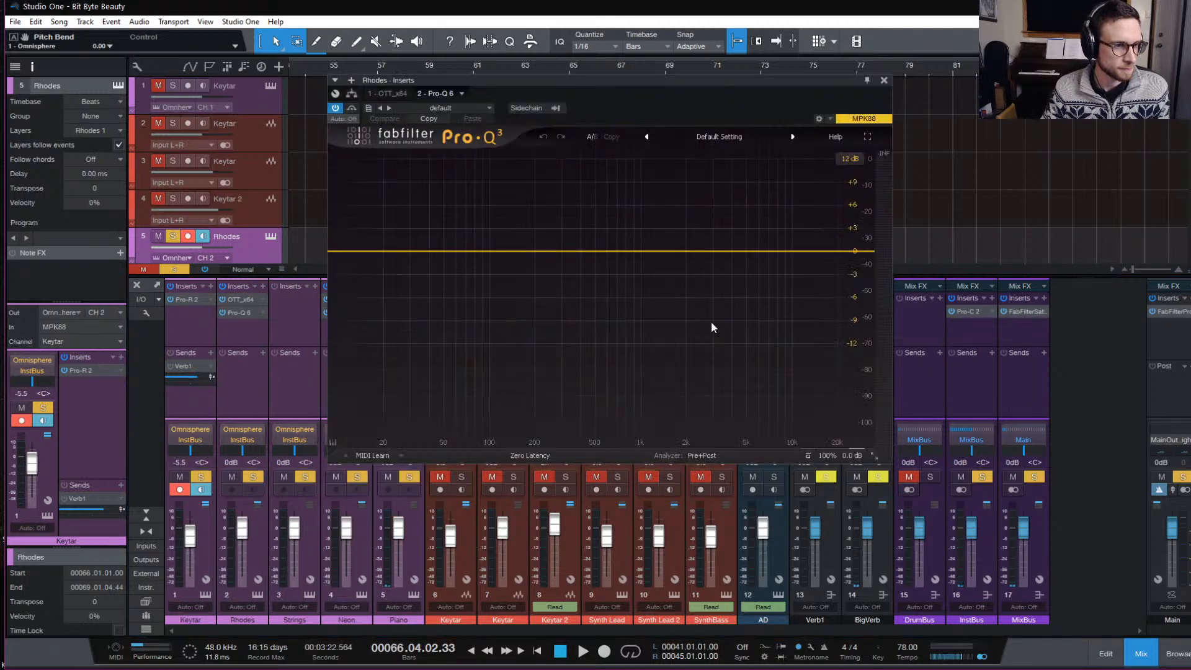
During playback, add a 24 dB/oct low cut at about 107 Hz in the Rhodes Pro-Q 3, and close the plug-in window.
{"action": "key", "text": "space"}
{"action": "left_click", "coordinate": [366, 251]}
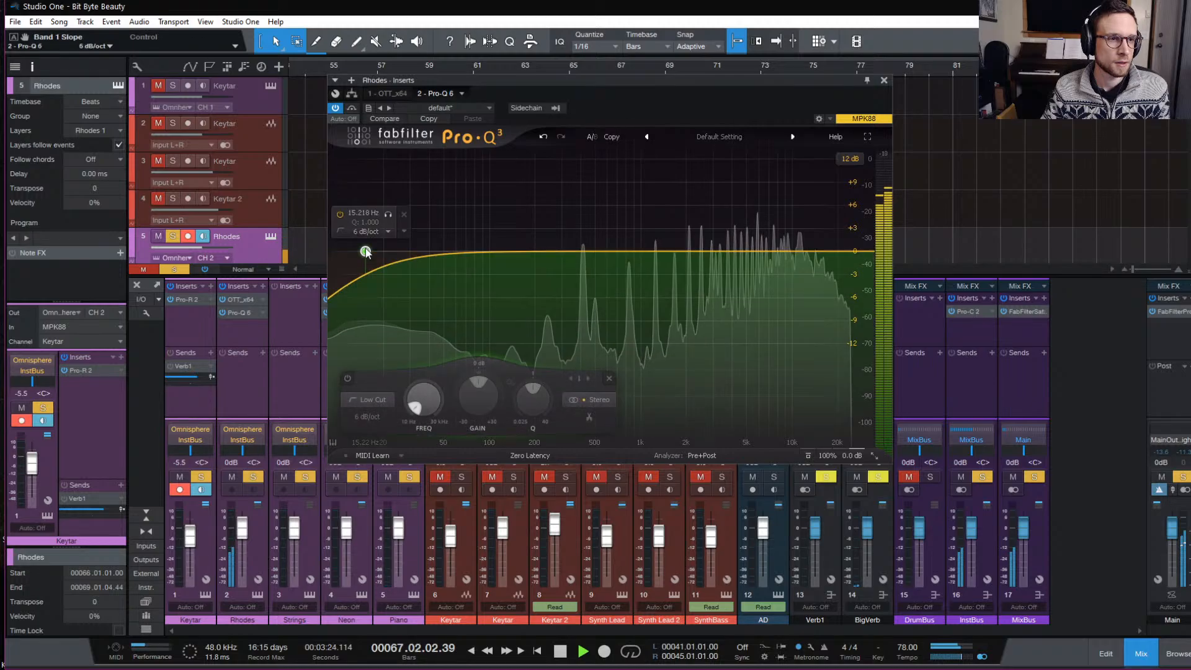
{"action": "scroll", "coordinate": [366, 252], "scroll_direction": "up", "scroll_amount": 1}
{"action": "left_click_drag", "start_coordinate": [366, 252], "coordinate": [493, 251]}
{"action": "scroll", "coordinate": [497, 263], "scroll_direction": "up", "scroll_amount": 2}
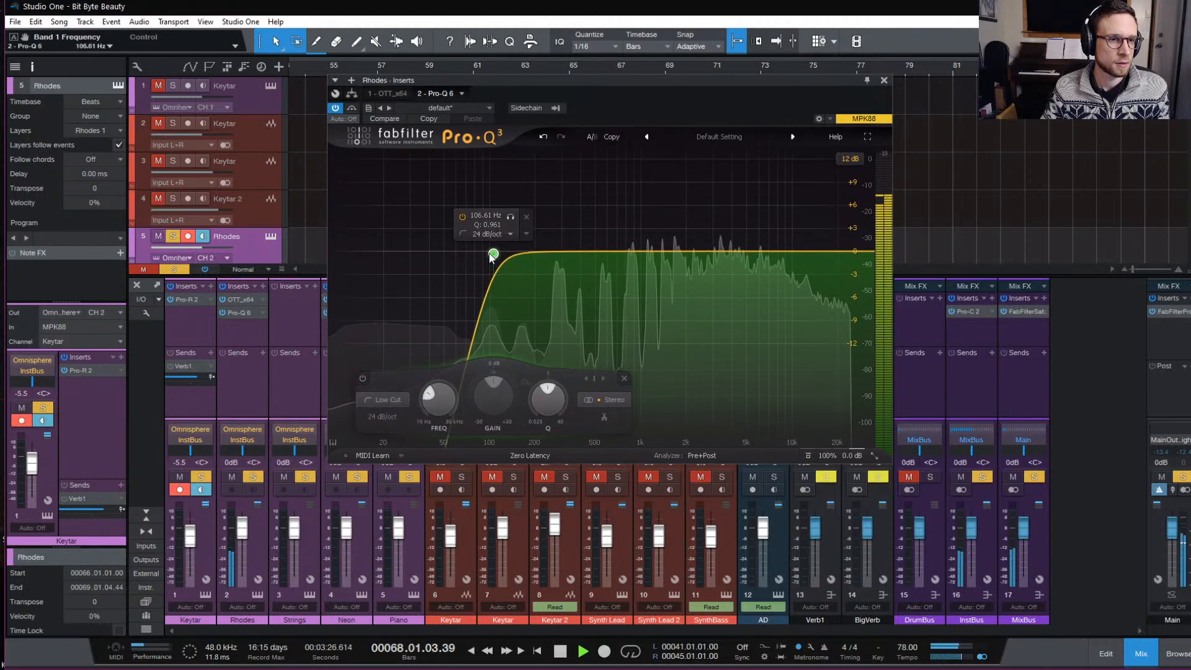
{"action": "key", "text": "space"}
{"action": "left_click", "coordinate": [884, 80]}
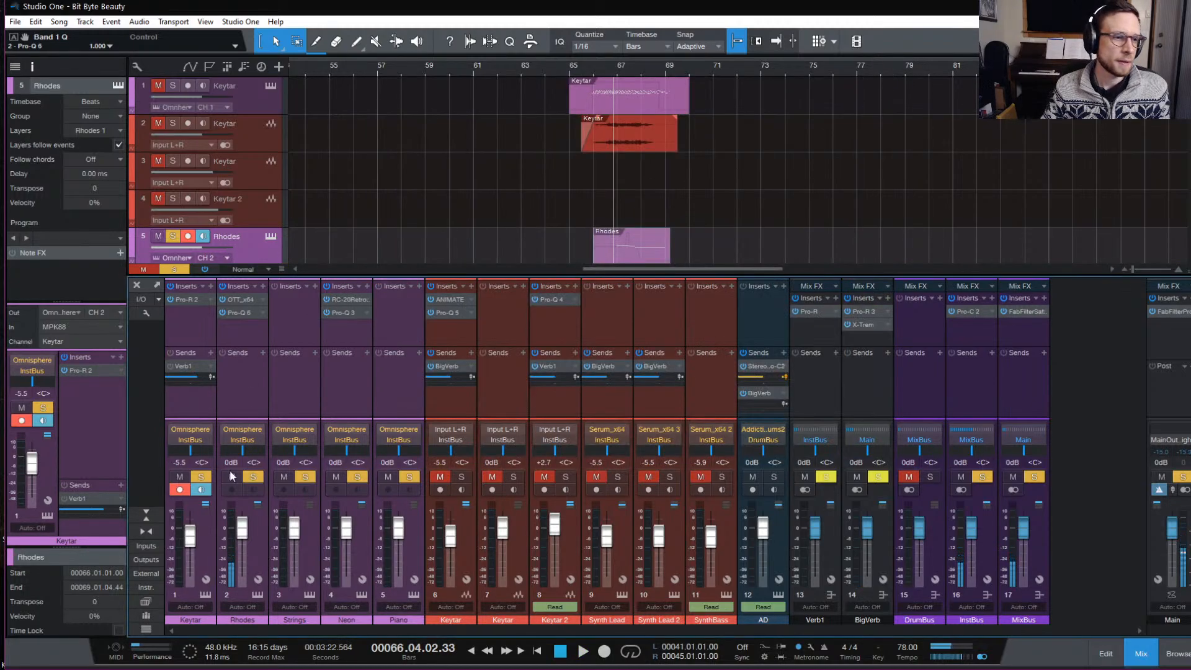
Check the Rhodes patch's FX page in Omnisphere, then add a Verb1 send to the Rhodes channel and audition the phrase.
{"action": "left_click", "coordinate": [257, 594]}
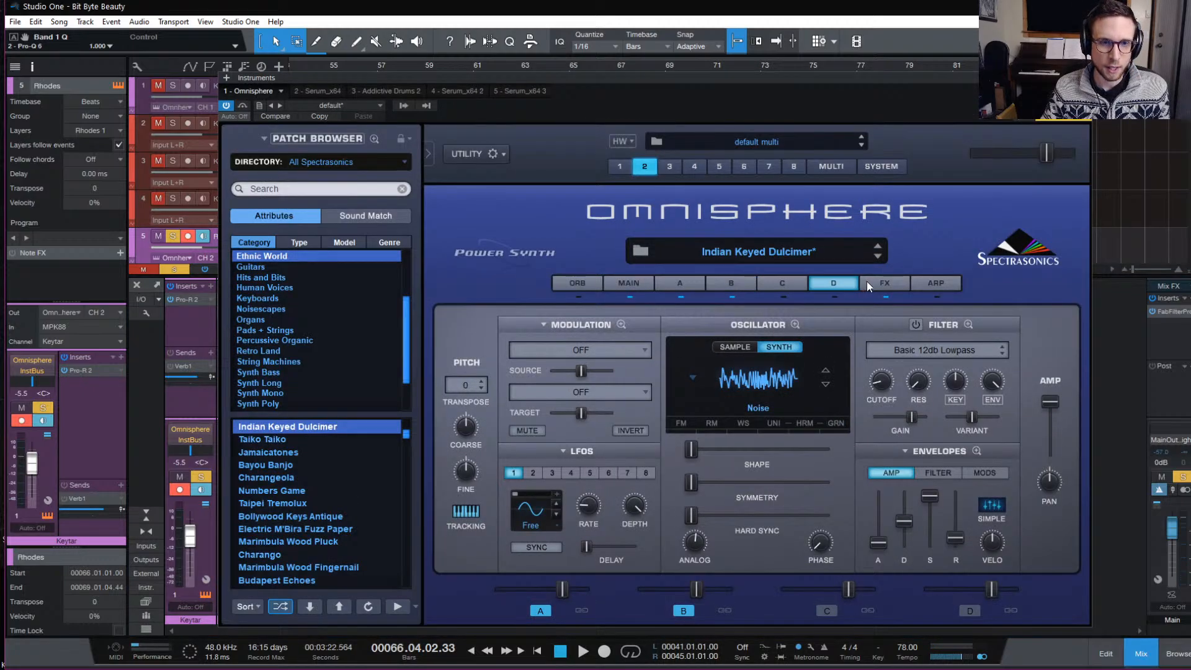
{"action": "left_click", "coordinate": [866, 281]}
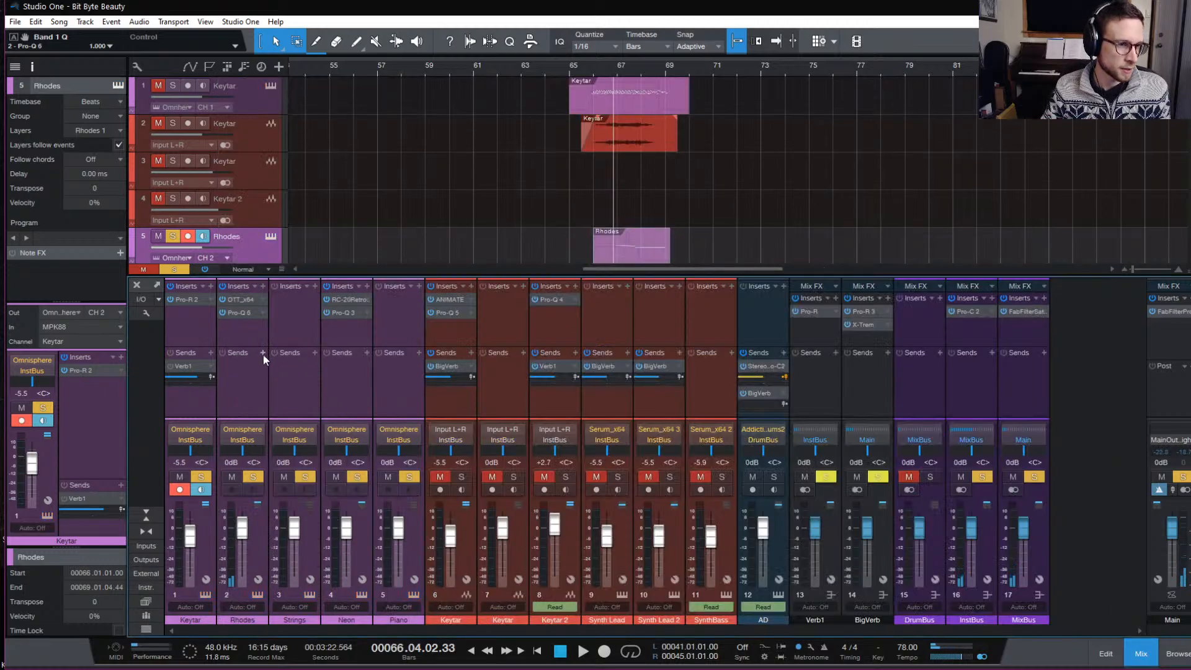
{"action": "left_click", "coordinate": [263, 353]}
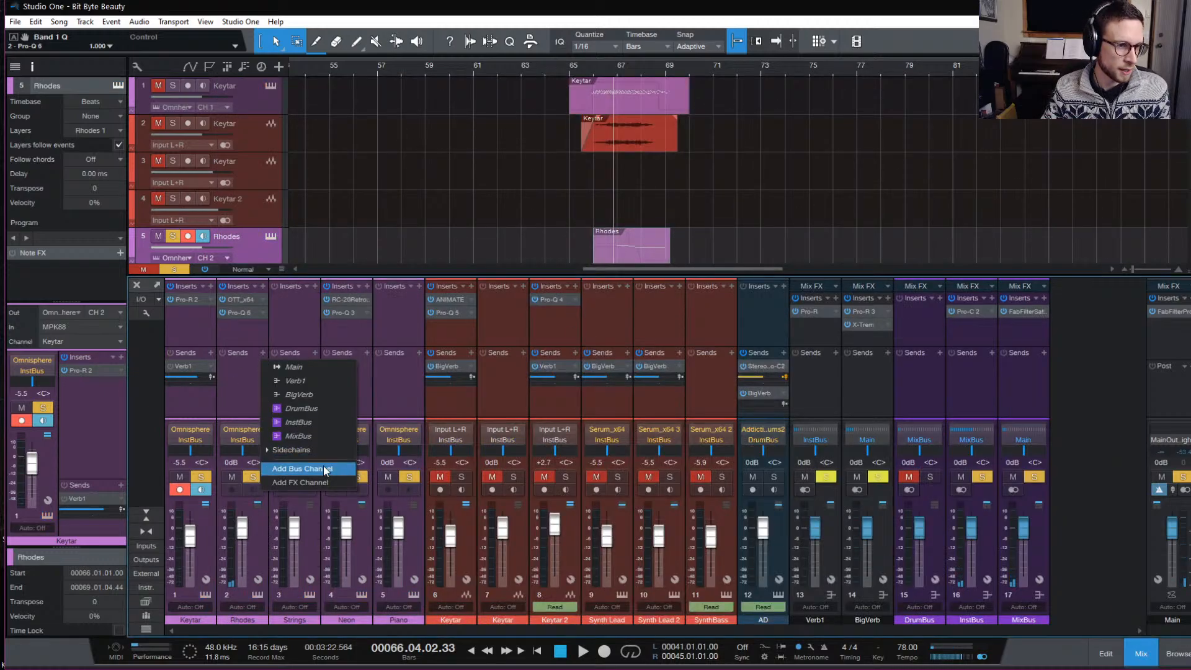
{"action": "left_click", "coordinate": [340, 381]}
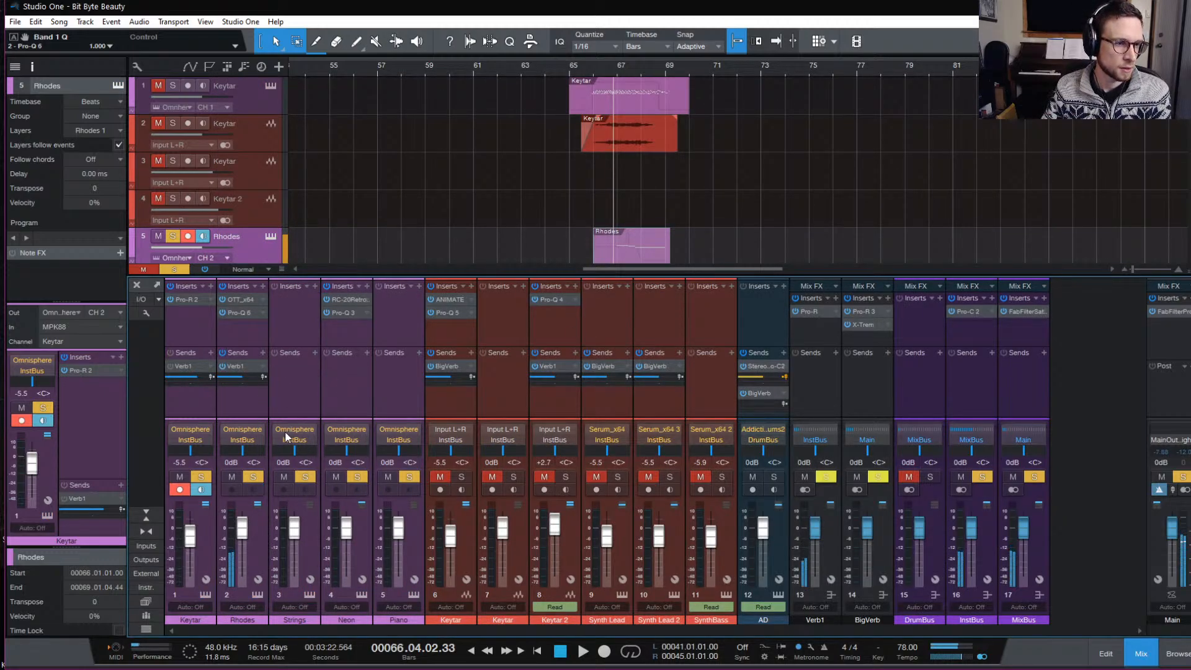
{"action": "key", "text": "space"}
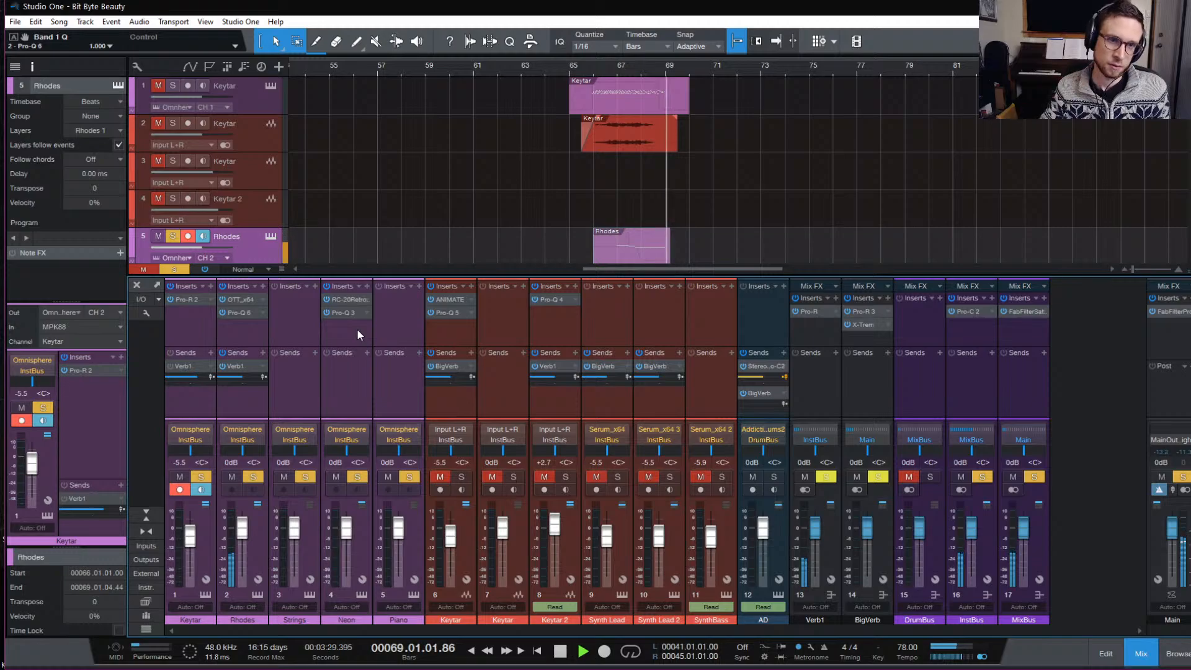
Replay the soloed Rhodes phrase and check the Rhodes patch's common effects in Omnisphere.
{"action": "key", "text": "space"}
{"action": "key", "text": "space"}
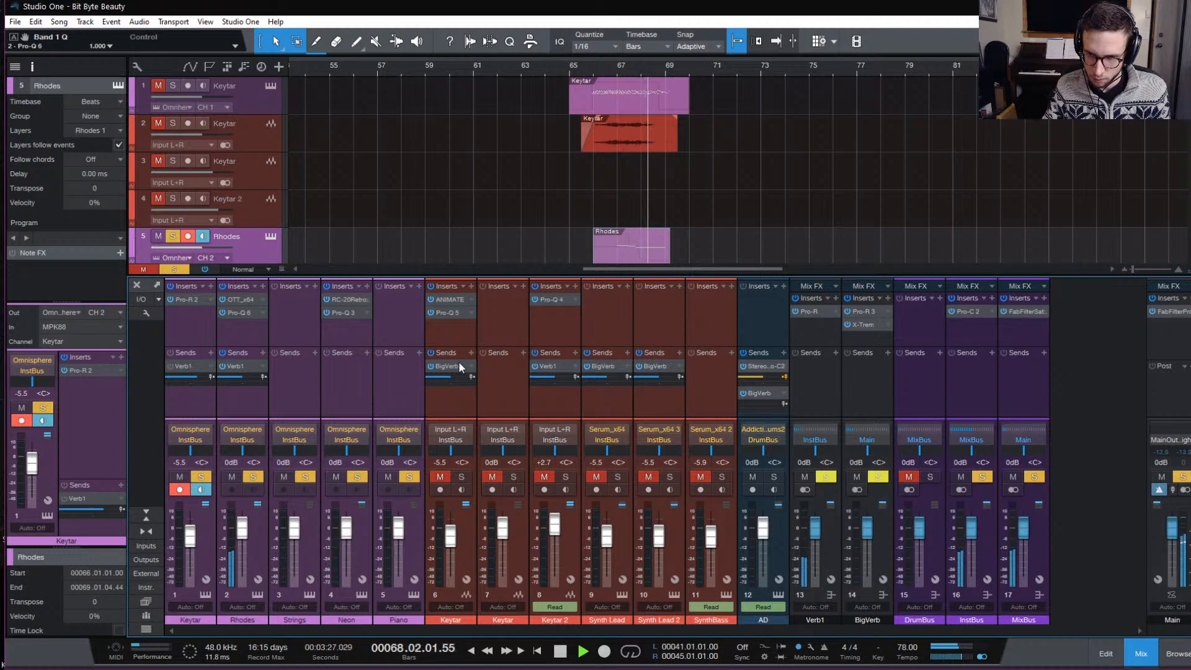
{"action": "key", "text": "space"}
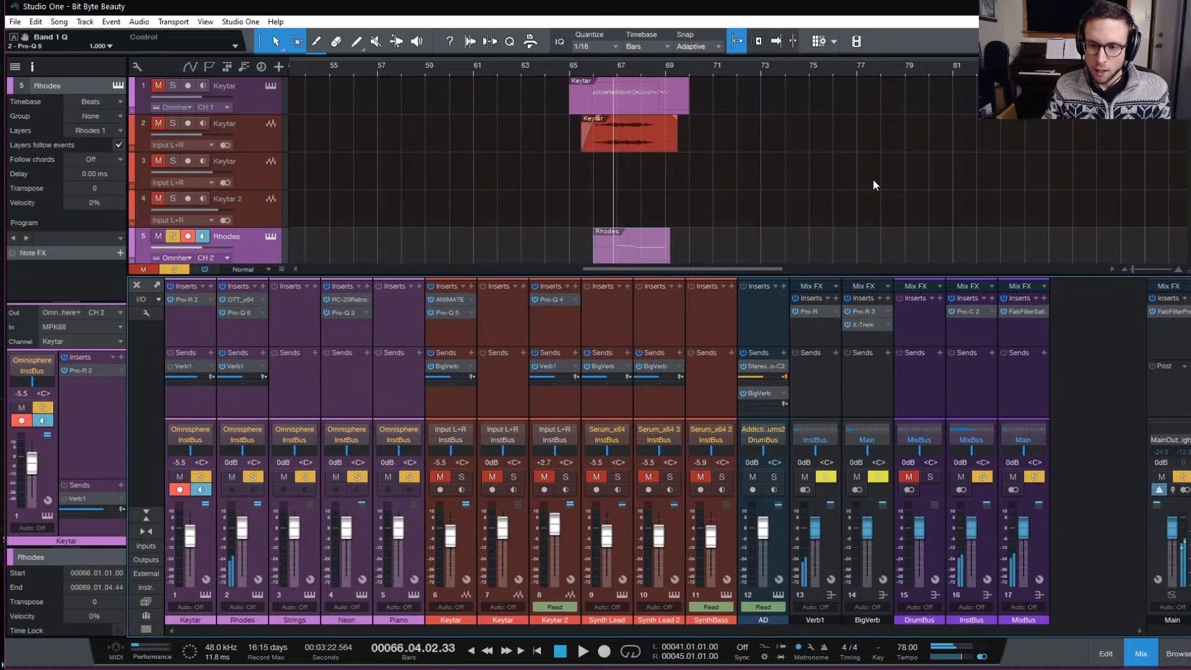
{"action": "key", "text": "F3"}
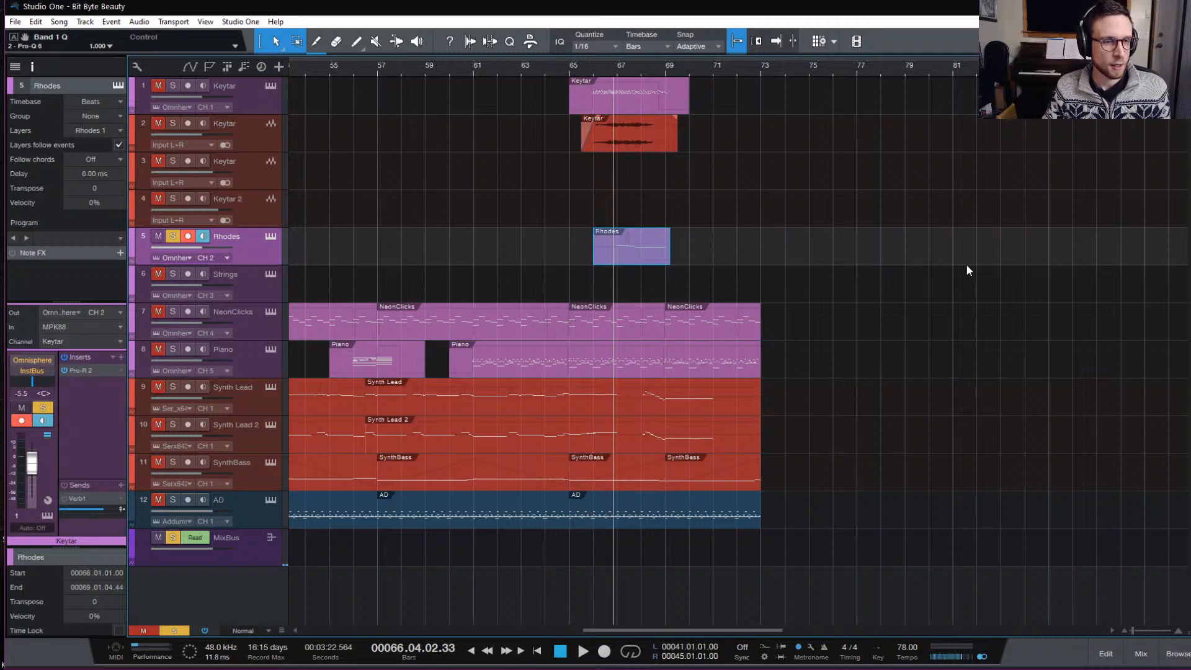
{"action": "left_click", "coordinate": [271, 238]}
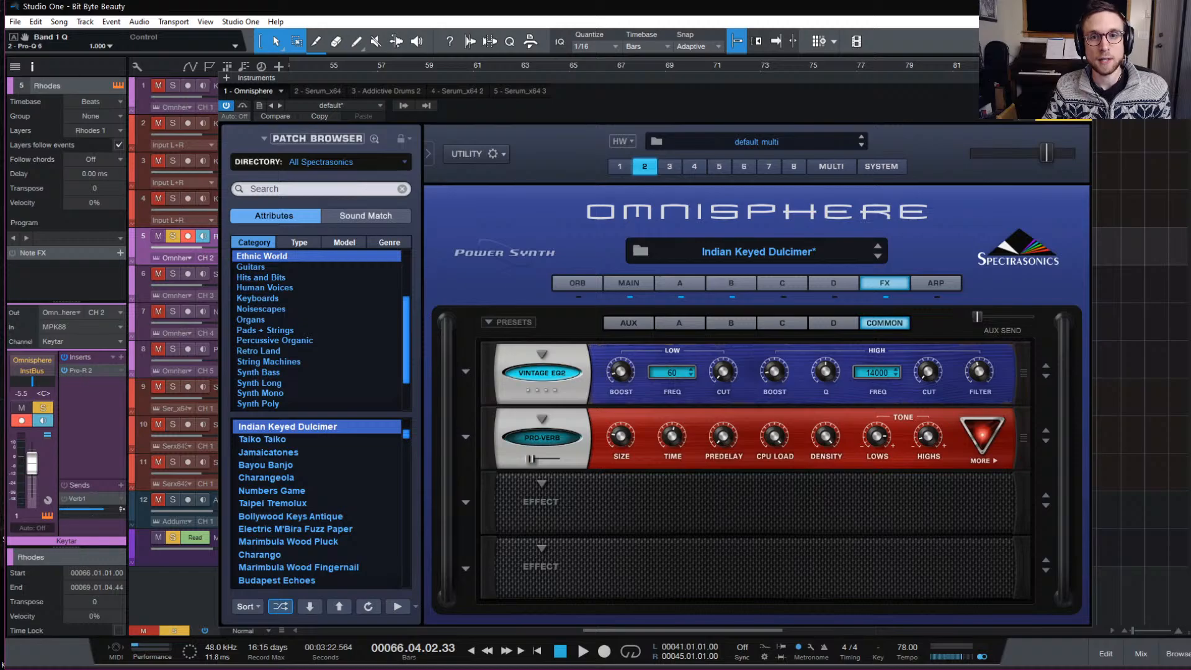
{"action": "left_click", "coordinate": [1083, 78]}
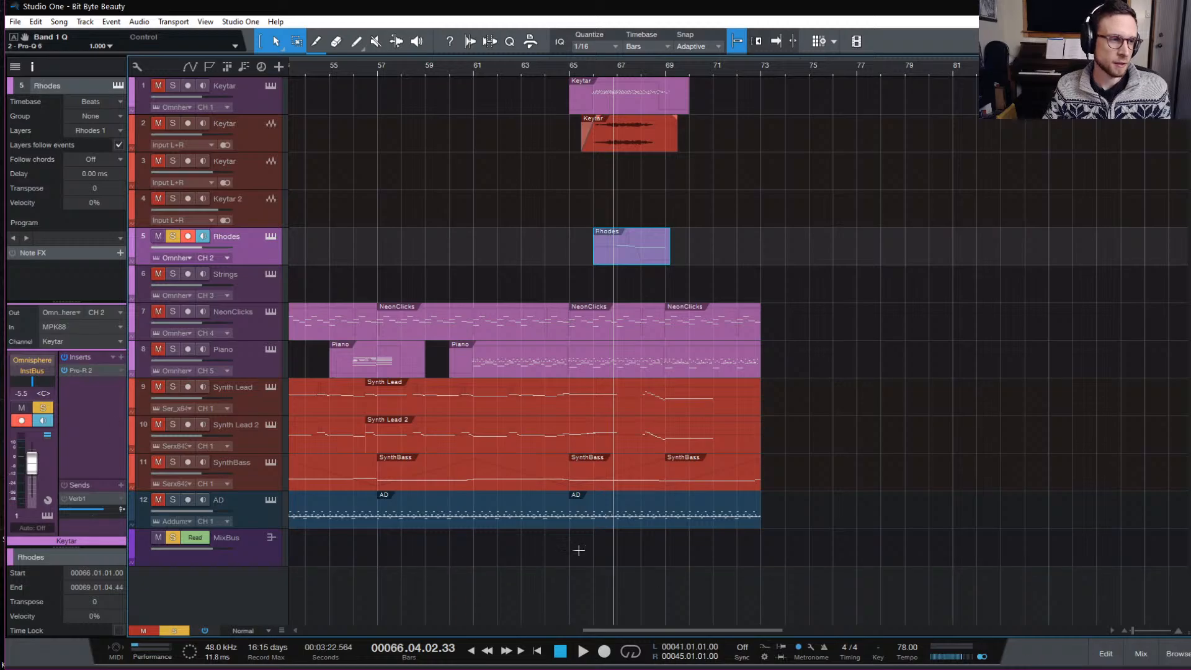
Compare the Rhodes sound with OTT bypassed and enabled, leave OTT on, and close its window.
{"action": "left_click", "coordinate": [1140, 653]}
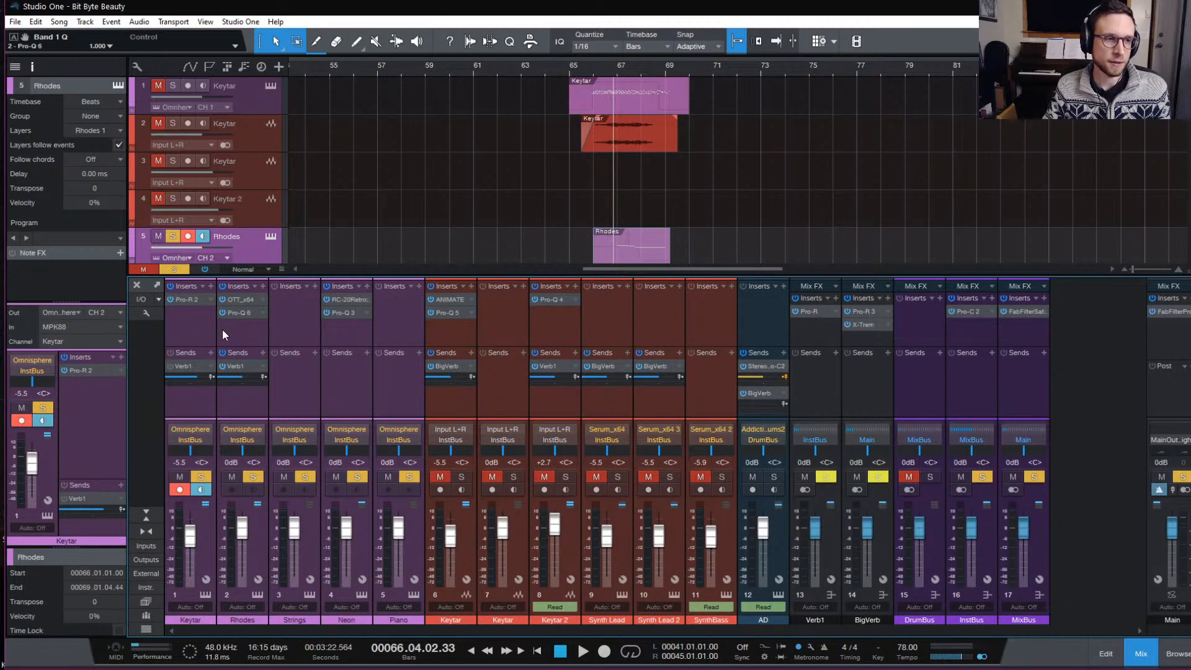
{"action": "left_click", "coordinate": [243, 297]}
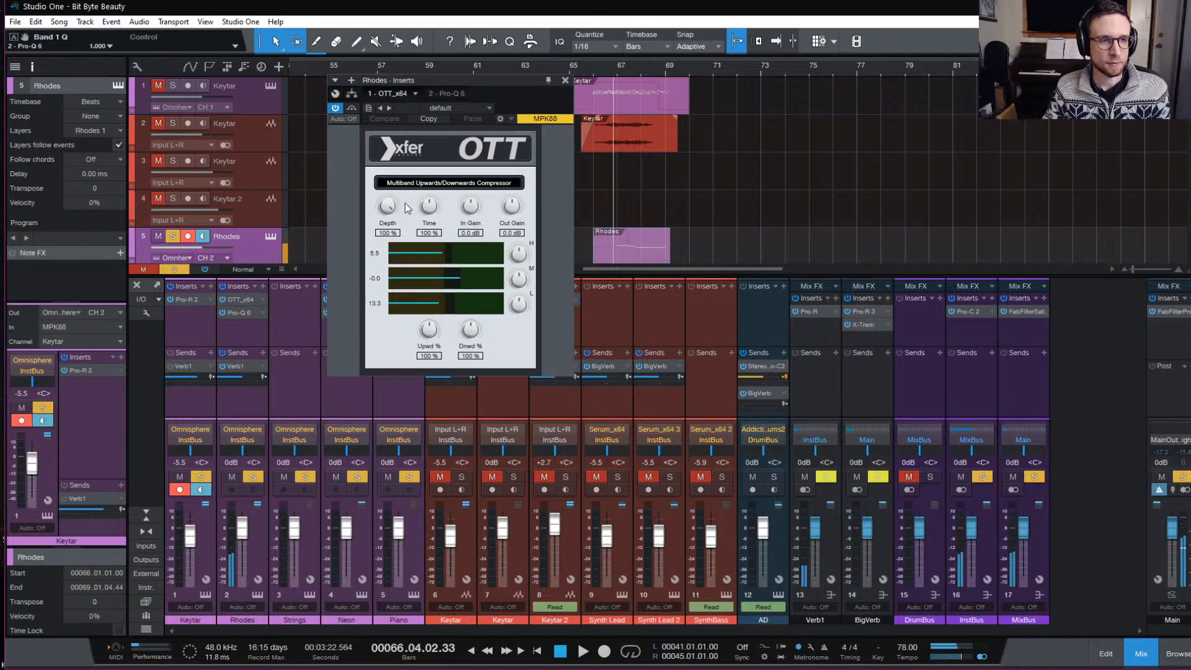
{"action": "left_click", "coordinate": [336, 107]}
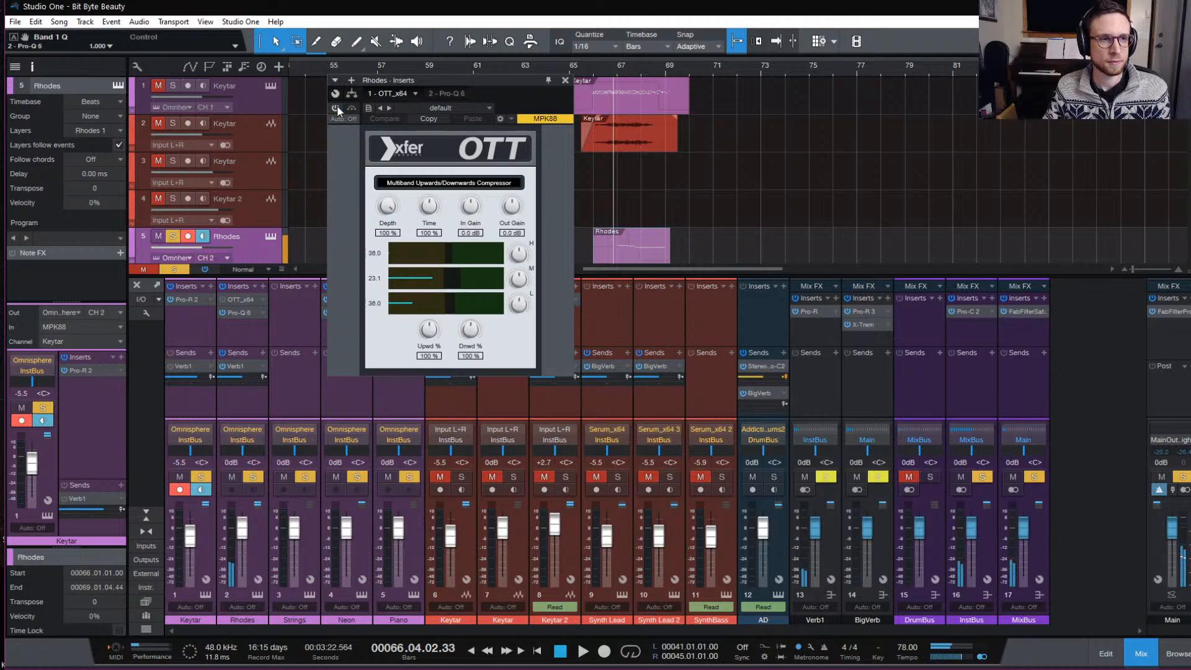
{"action": "left_click", "coordinate": [336, 107]}
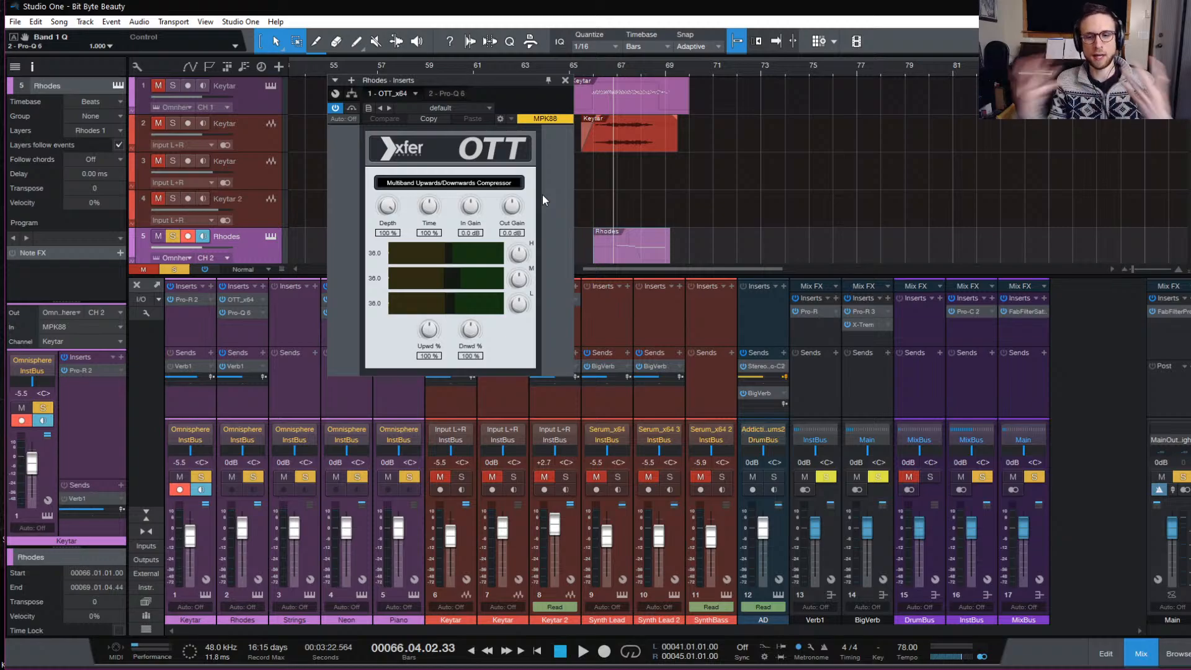
{"action": "left_click", "coordinate": [564, 80]}
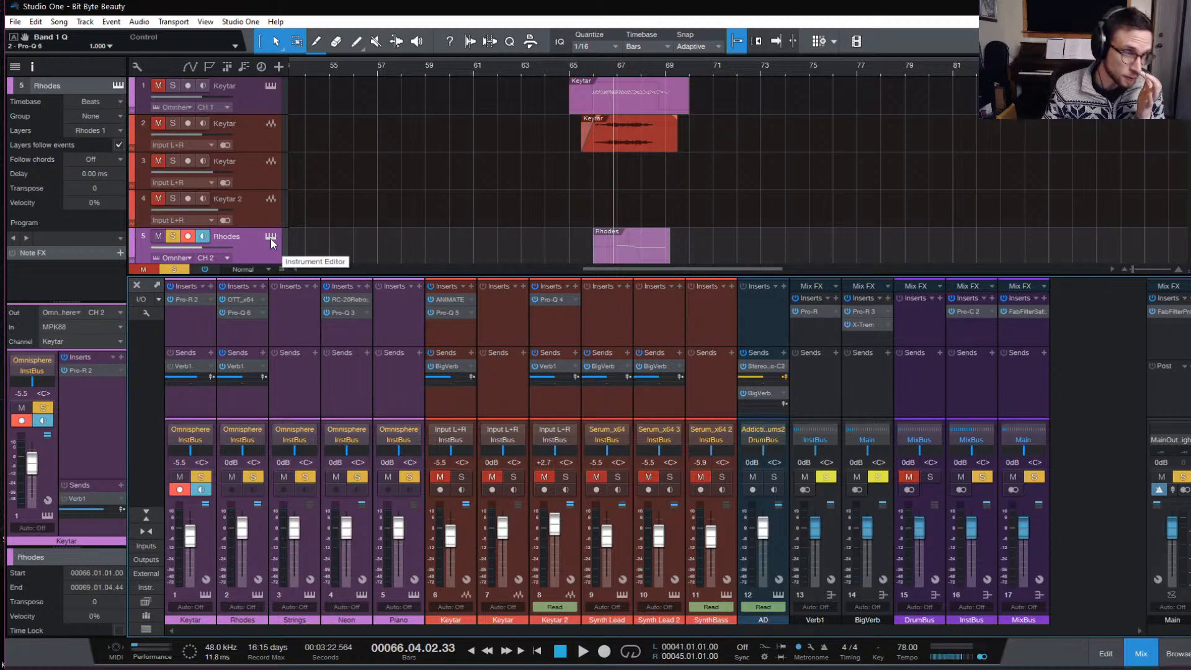
Raise layer A's amp envelope attack slightly in the Rhodes patch while auditioning the phrase, and close Omnisphere.
{"action": "left_click", "coordinate": [270, 238]}
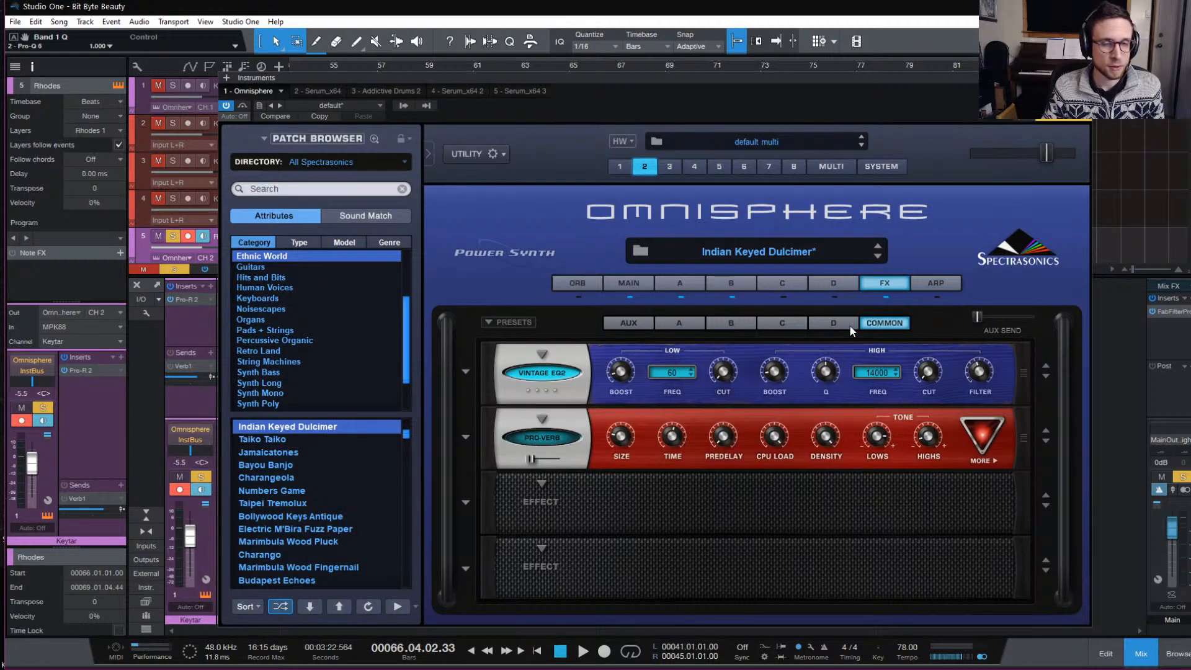
{"action": "left_click", "coordinate": [682, 281]}
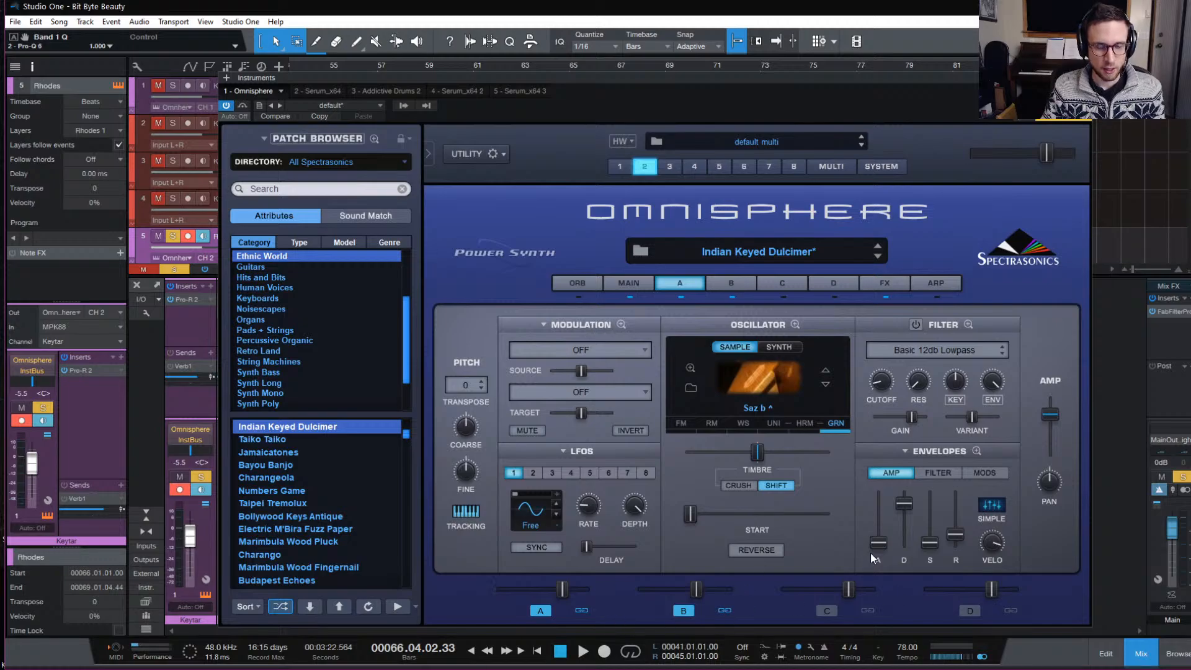
{"action": "left_click_drag", "start_coordinate": [876, 545], "coordinate": [880, 533]}
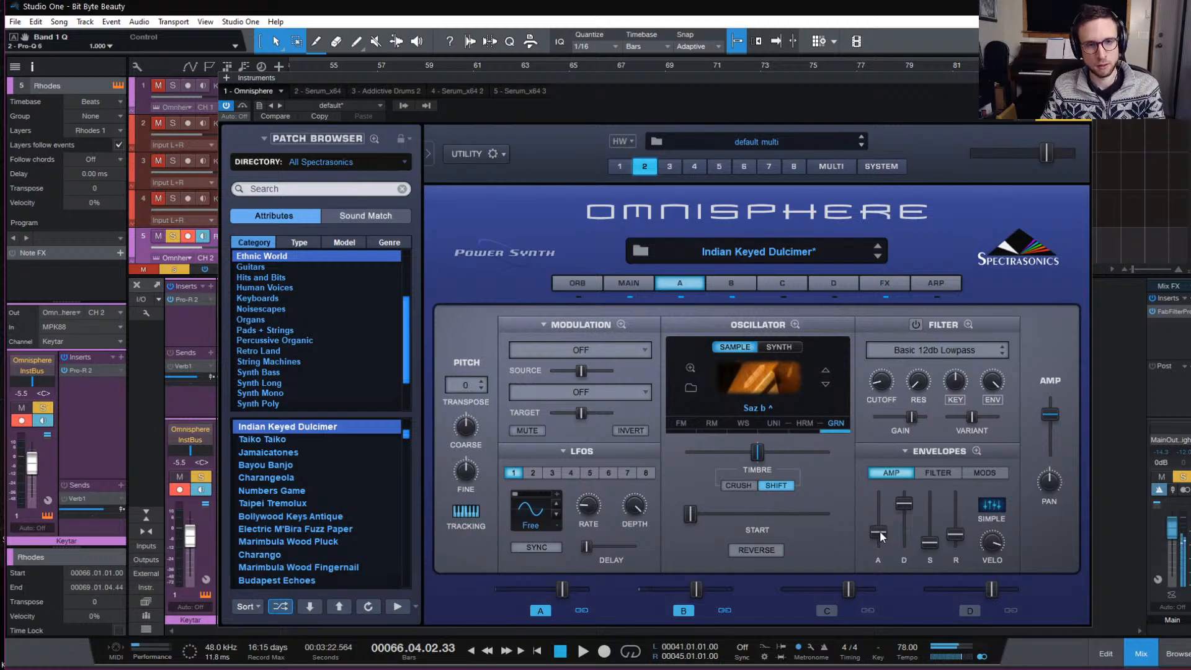
{"action": "key", "text": "space"}
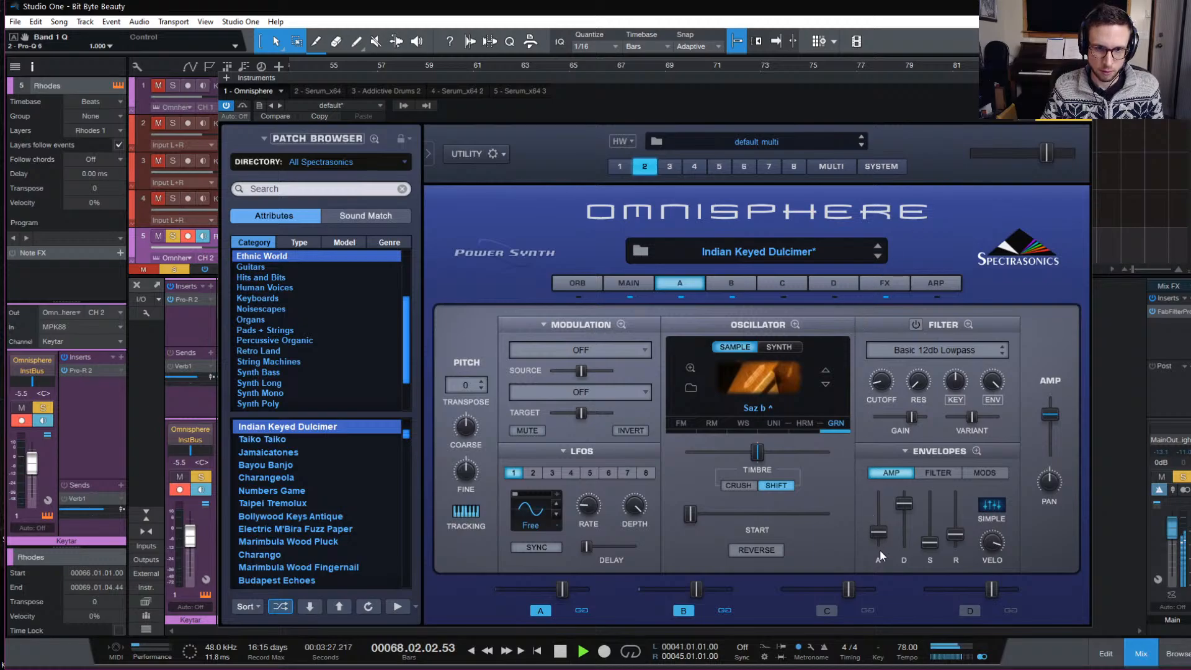
{"action": "key", "text": "space"}
{"action": "left_click_drag", "start_coordinate": [878, 532], "coordinate": [878, 541]}
{"action": "key", "text": "space"}
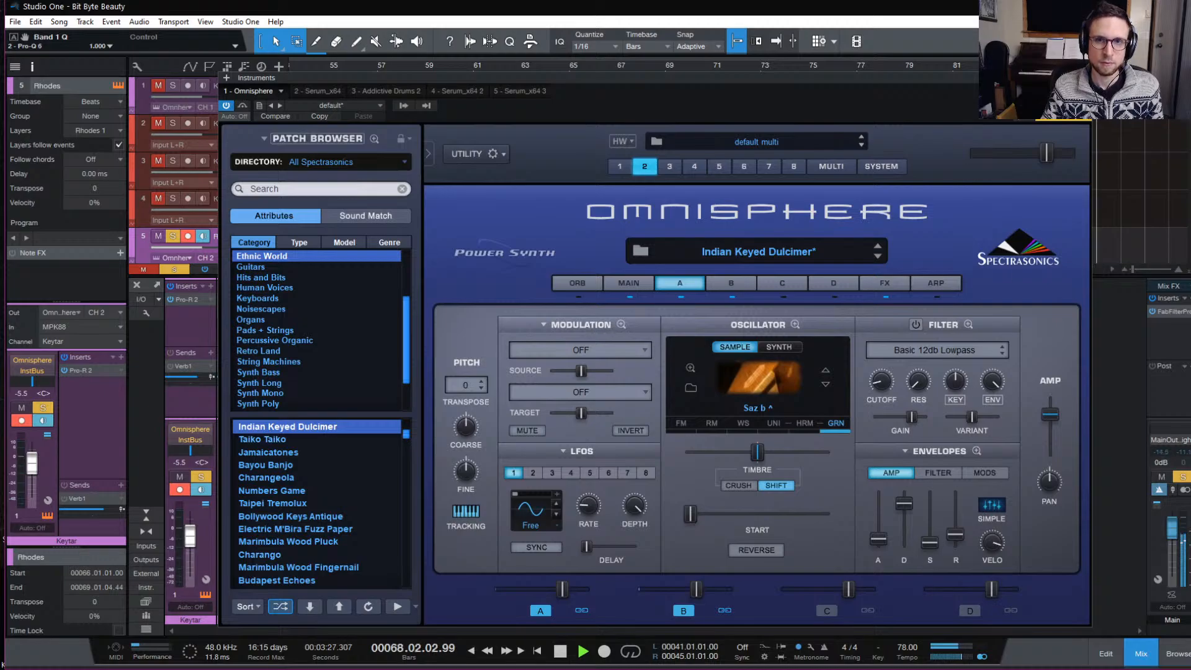
{"action": "key", "text": "space"}
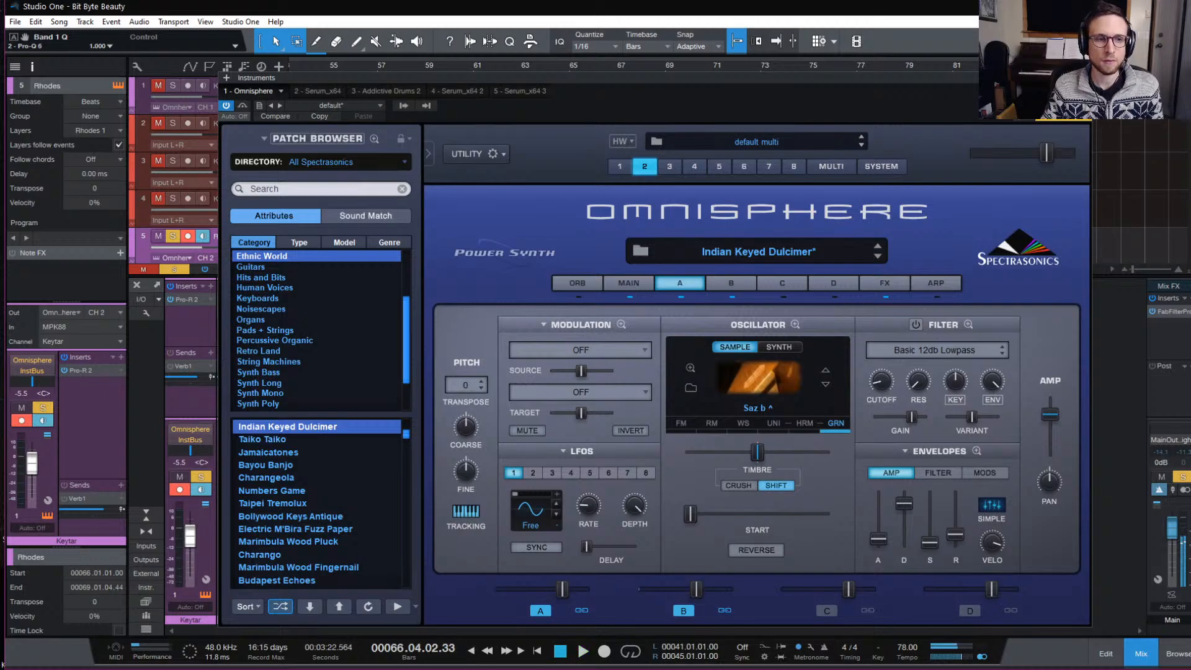
{"action": "key", "text": "Escape"}
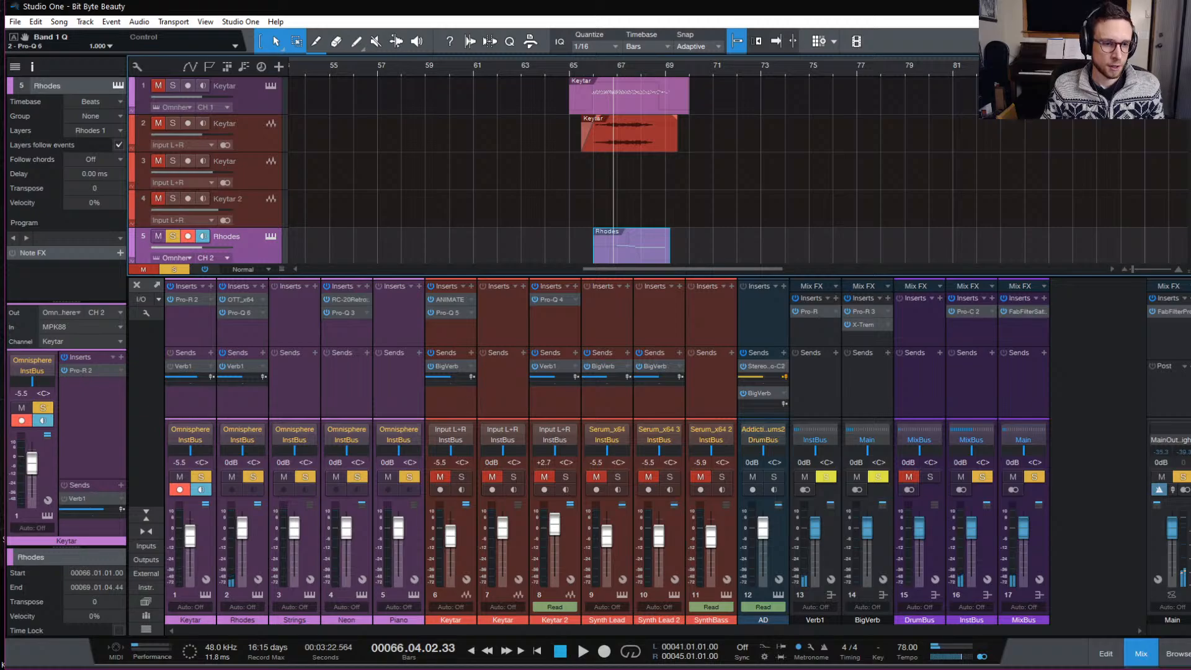
Clear all track solos and play the Rhodes phrase in the full mix from just after bar 66, beat 4.
{"action": "left_click", "coordinate": [169, 269]}
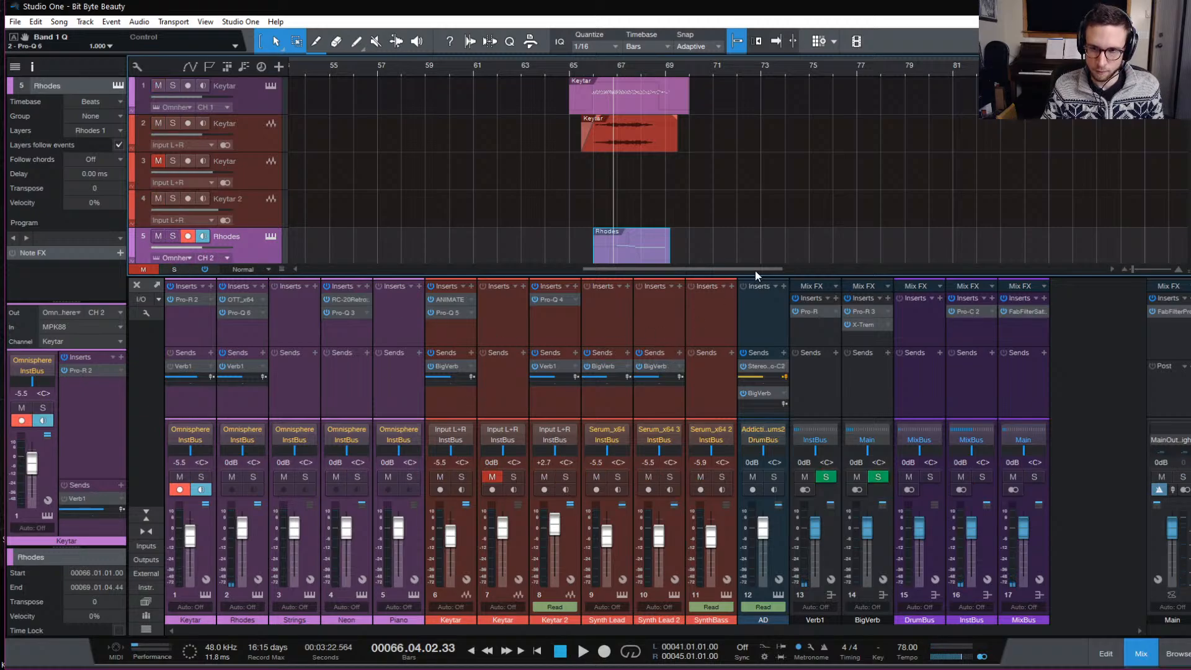
{"action": "key", "text": "space"}
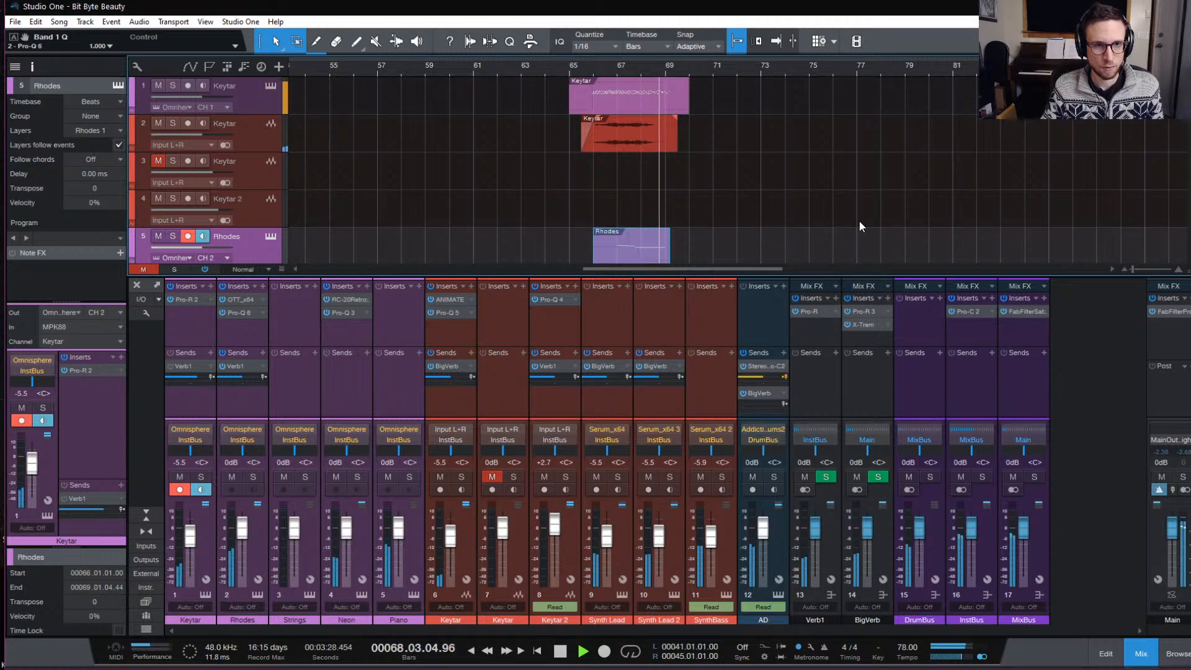
{"action": "key", "text": "space"}
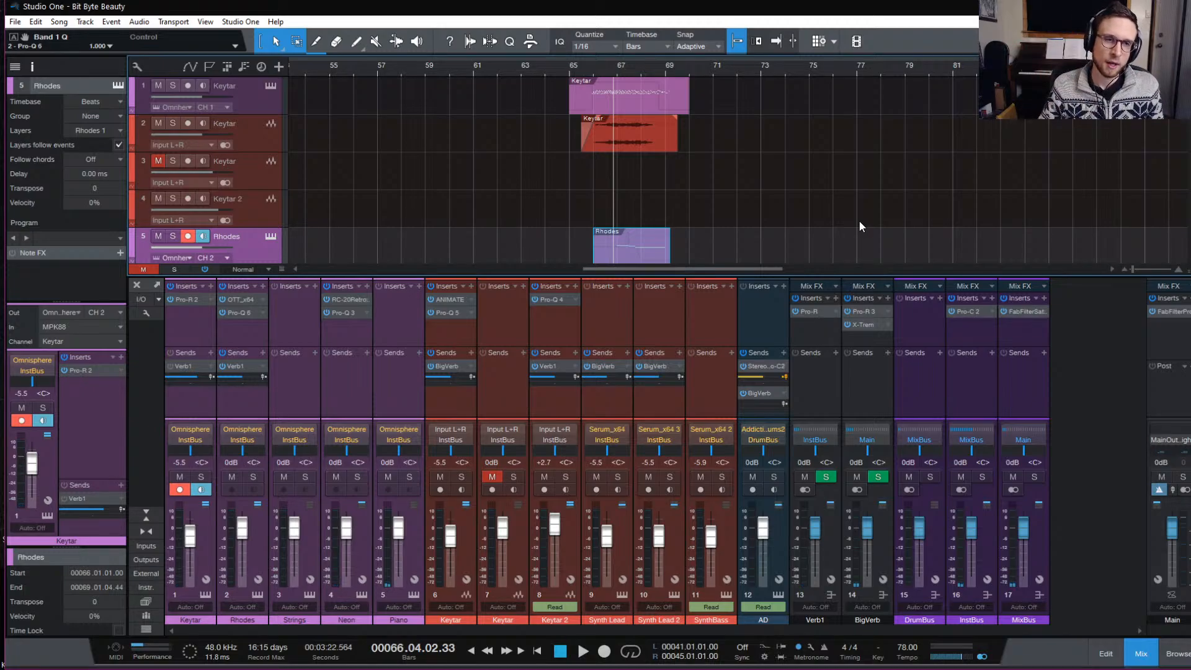
{"action": "scroll", "coordinate": [844, 229], "scroll_direction": "down", "scroll_amount": 1}
{"action": "scroll", "coordinate": [844, 228], "scroll_direction": "down", "scroll_amount": 1}
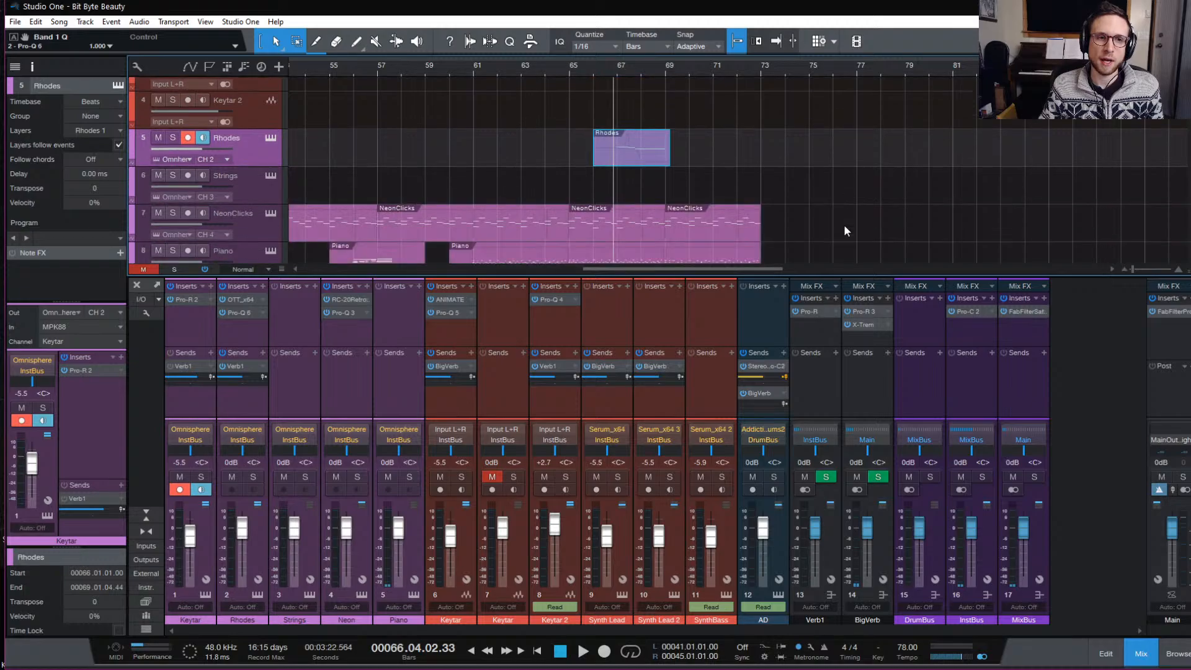
{"action": "scroll", "coordinate": [844, 229], "scroll_direction": "down", "scroll_amount": 1}
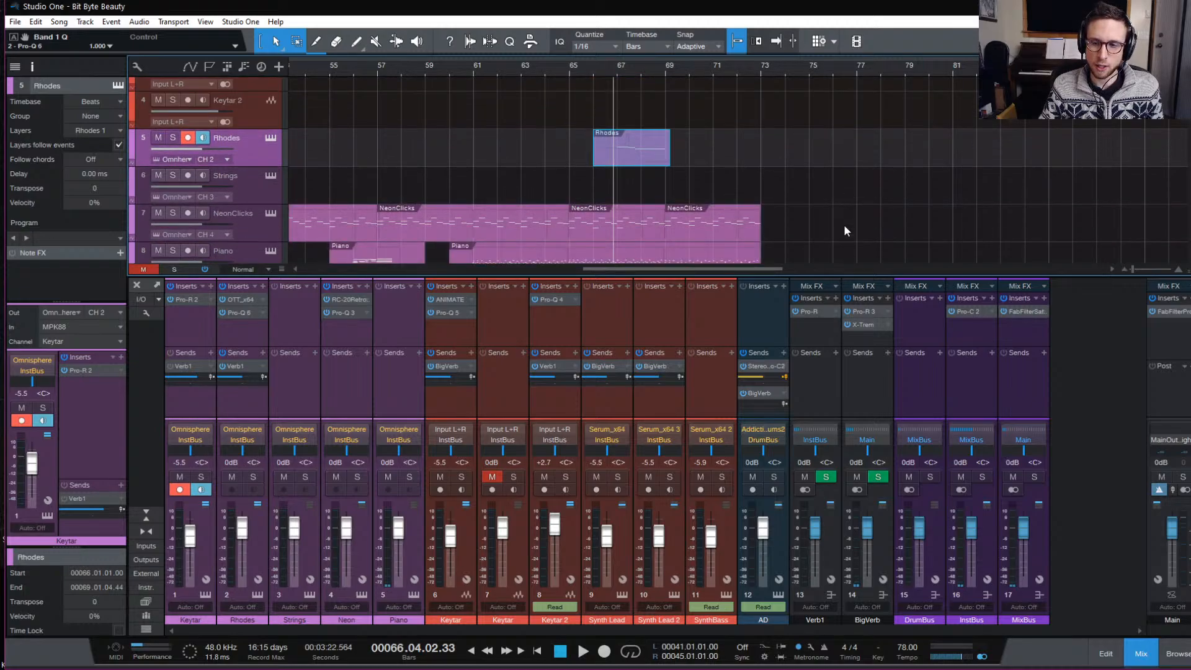
{"action": "scroll", "coordinate": [844, 230], "scroll_direction": "up", "scroll_amount": 1}
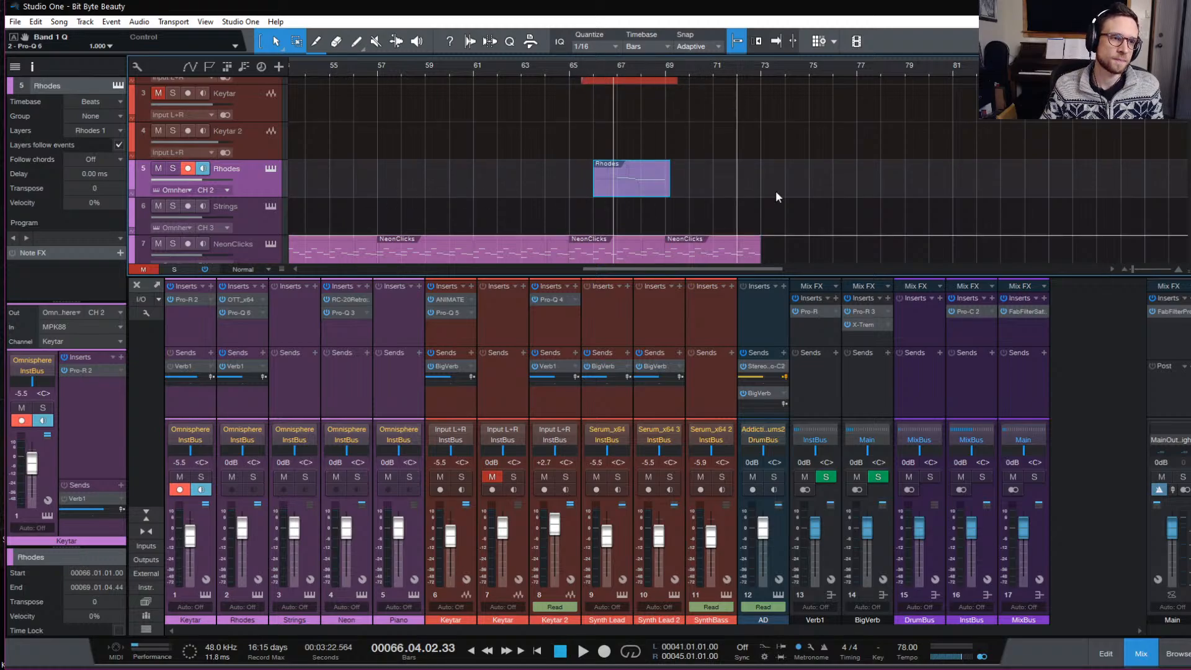
Play the full mix from bar 61, beat 2, through the Rhodes phrase.
{"action": "left_click", "coordinate": [474, 70]}
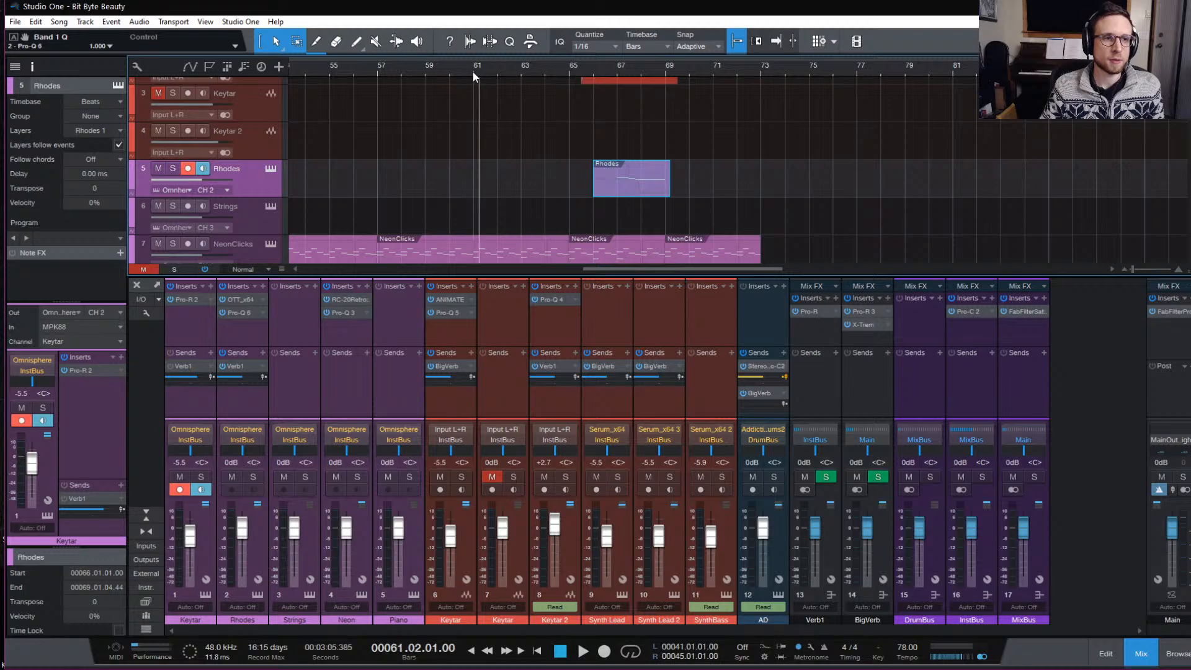
{"action": "key", "text": "space"}
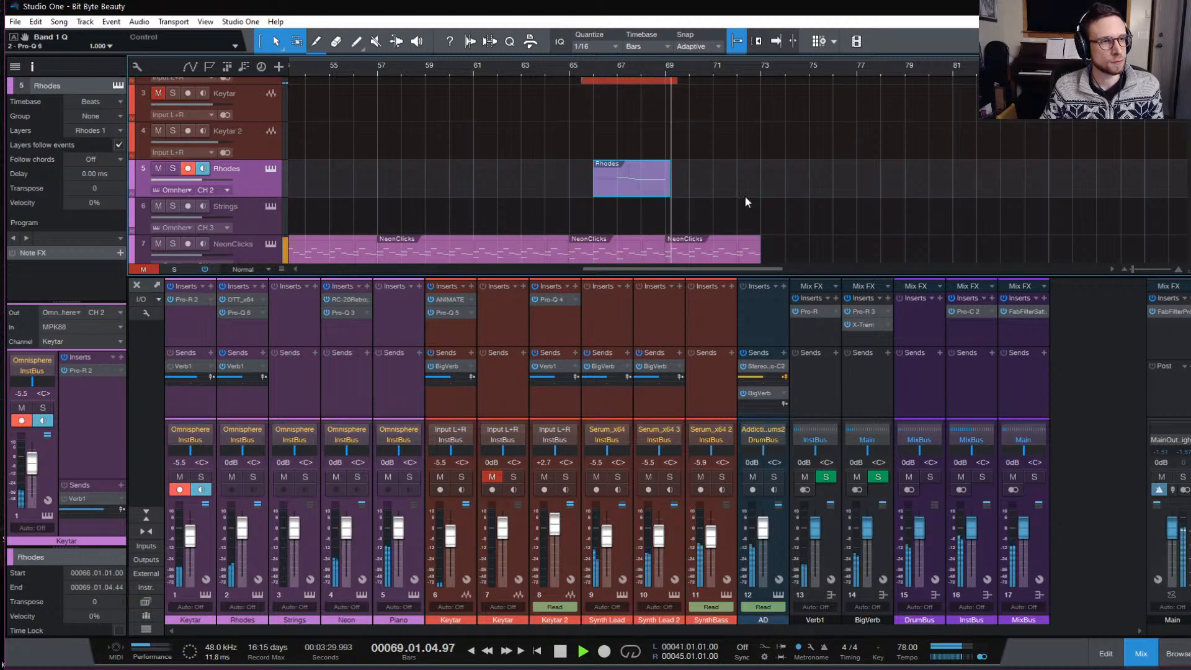
{"action": "key", "text": "space"}
Play the mix from bar 65 and lower the Keytar instrument channel's volume to -14.7 dB.
{"action": "left_click", "coordinate": [605, 67]}
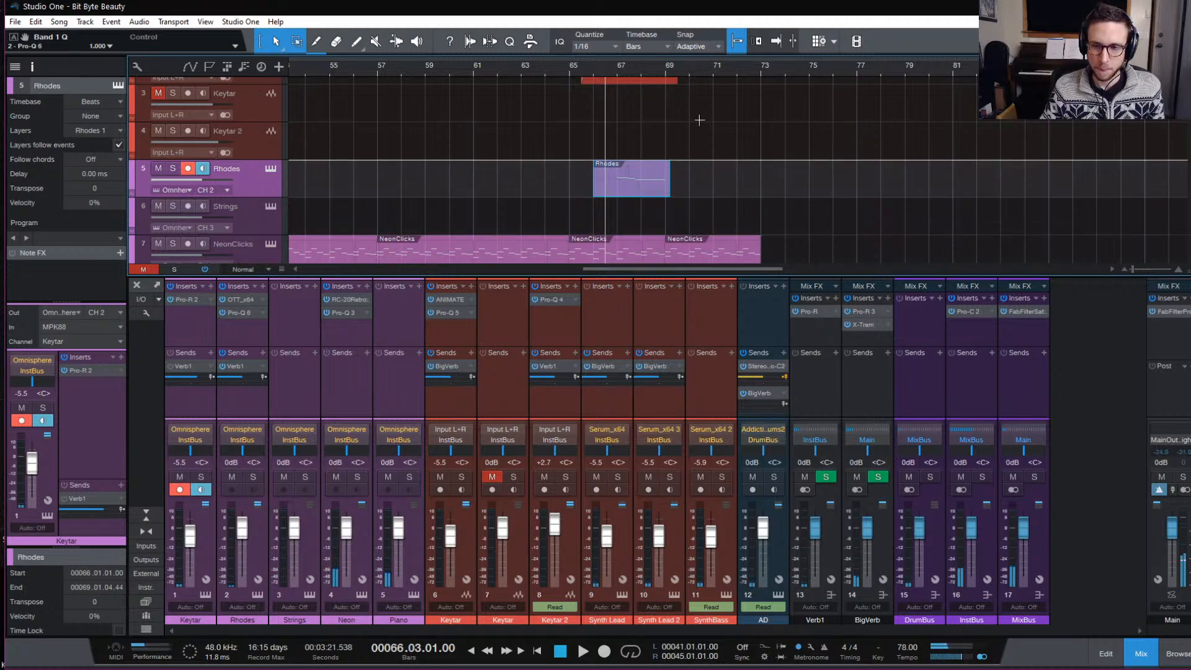
{"action": "left_click", "coordinate": [568, 67]}
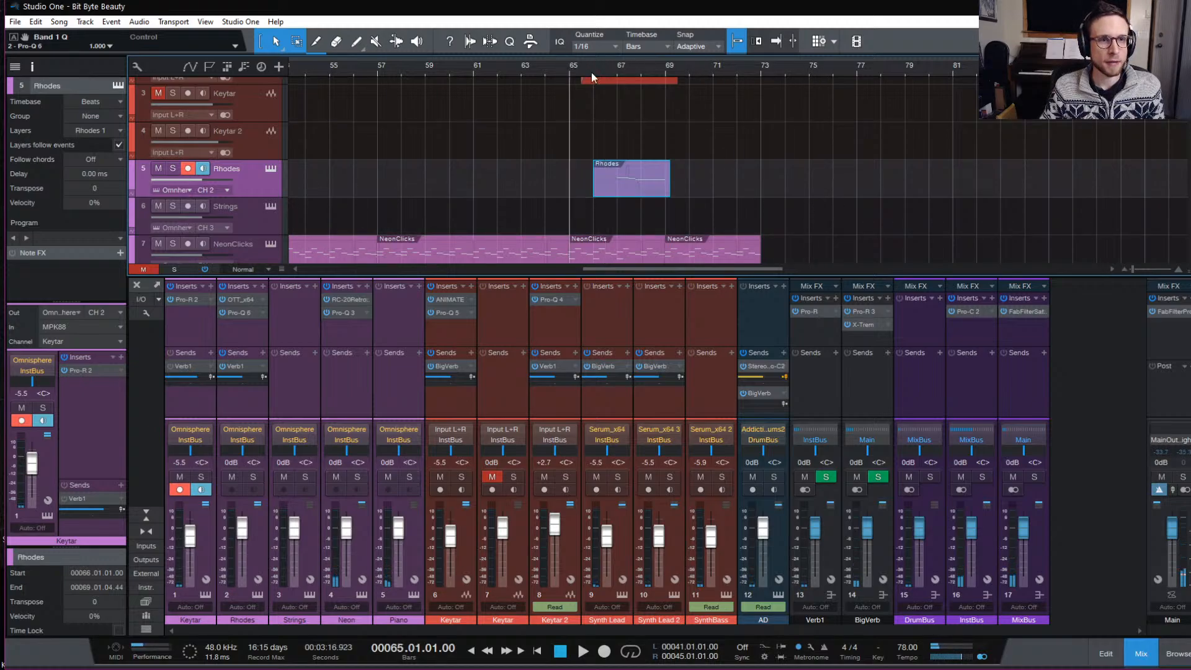
{"action": "key", "text": "space"}
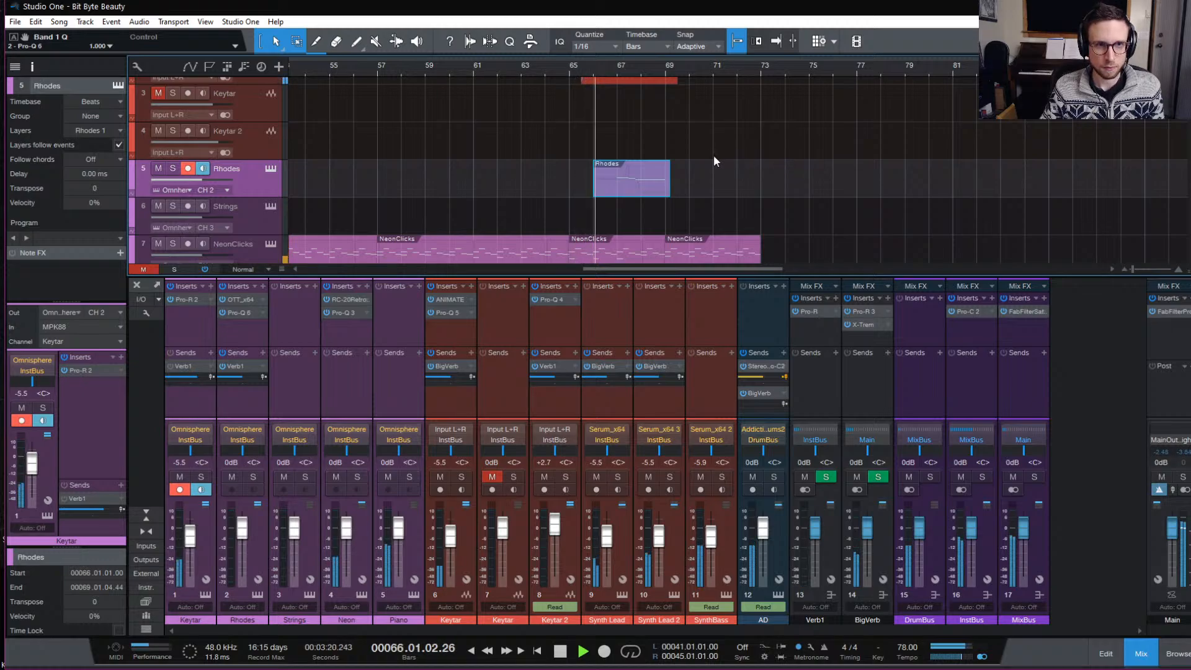
{"action": "scroll", "coordinate": [397, 251], "scroll_direction": "up", "scroll_amount": 2}
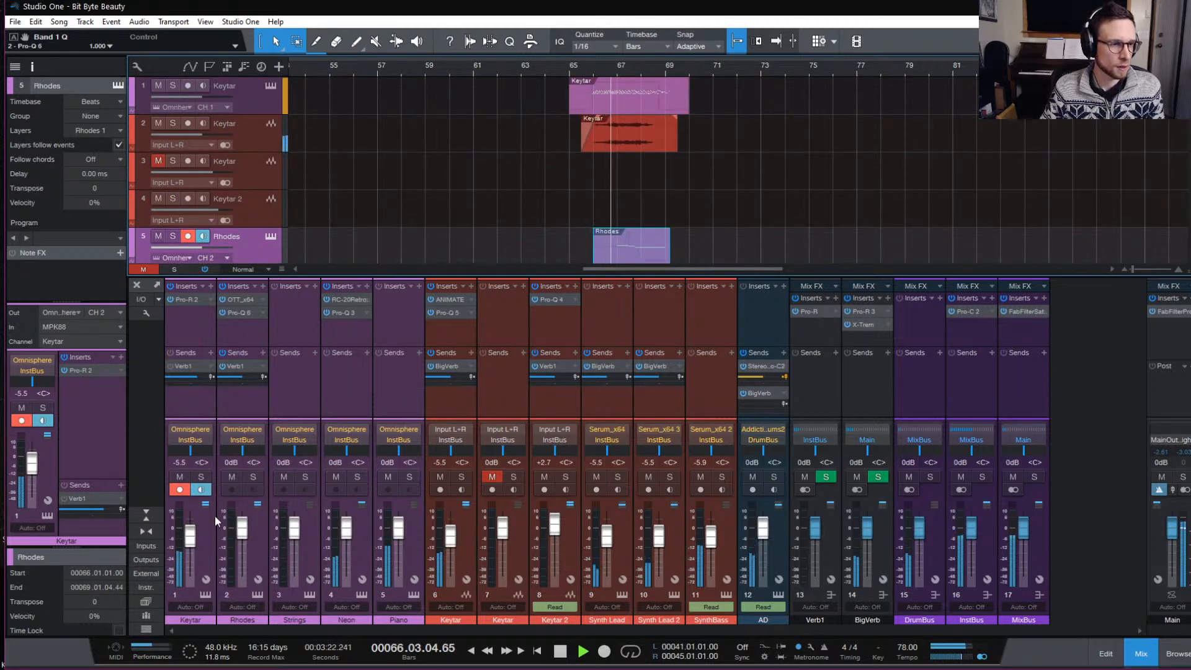
{"action": "left_click_drag", "start_coordinate": [189, 534], "coordinate": [189, 550]}
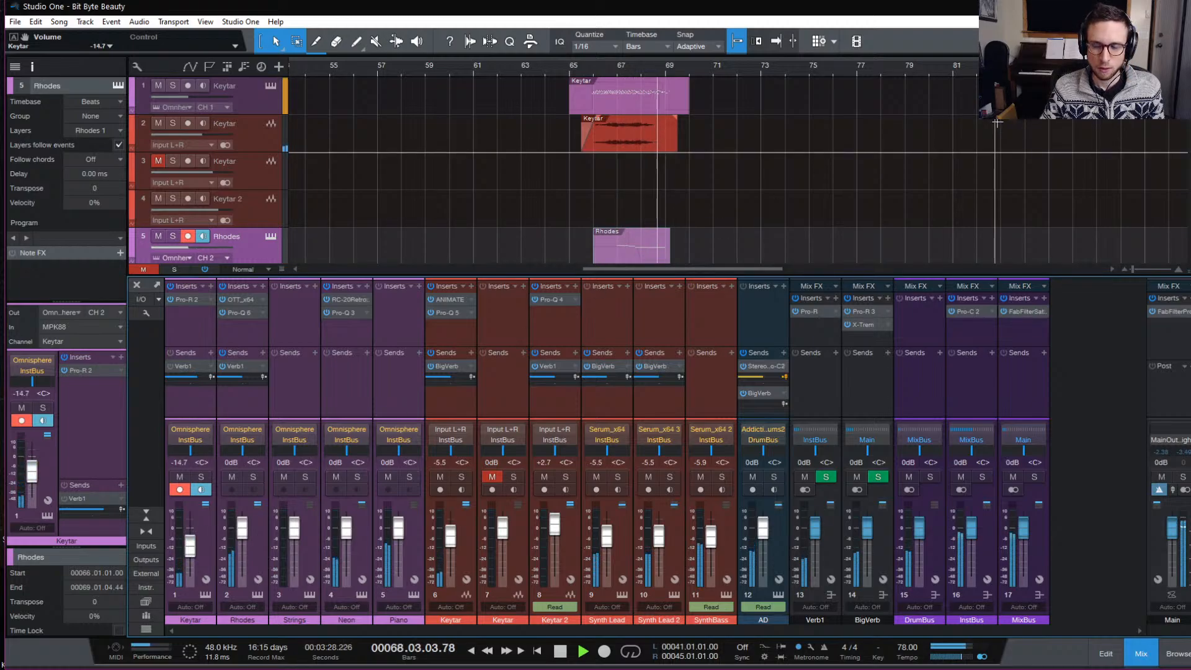
{"action": "key", "text": "space"}
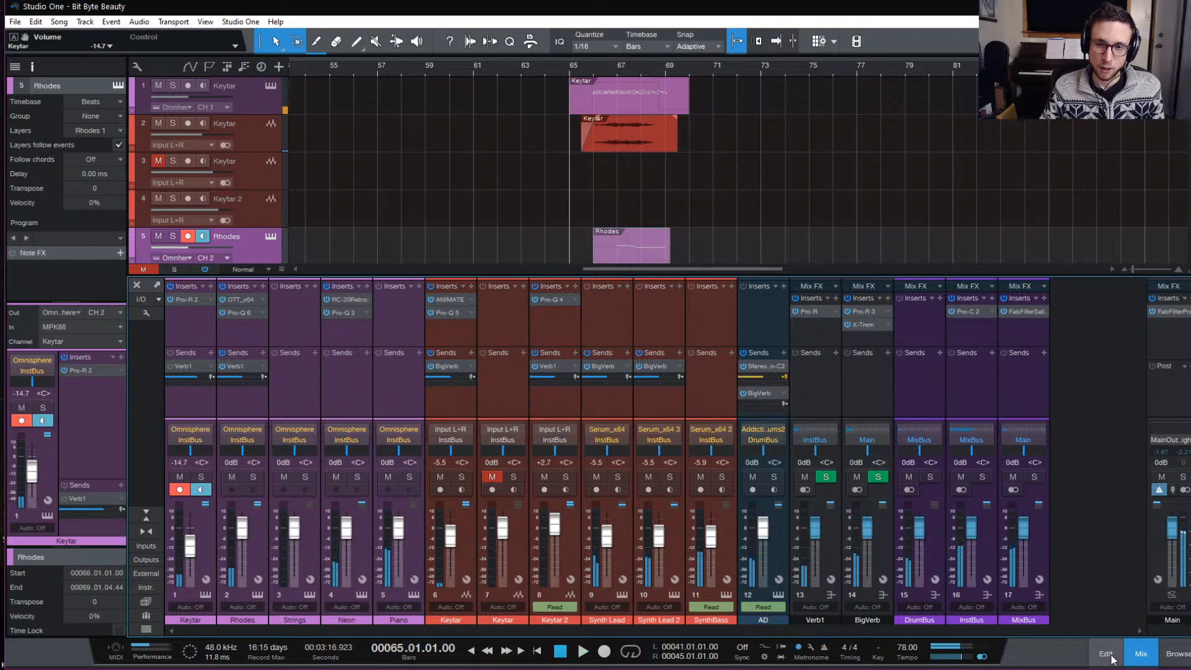
In the Rhodes event's pitch bend lane, add a curved rise from -100 to 0 at the first note in bar 67.
{"action": "left_click", "coordinate": [1139, 654]}
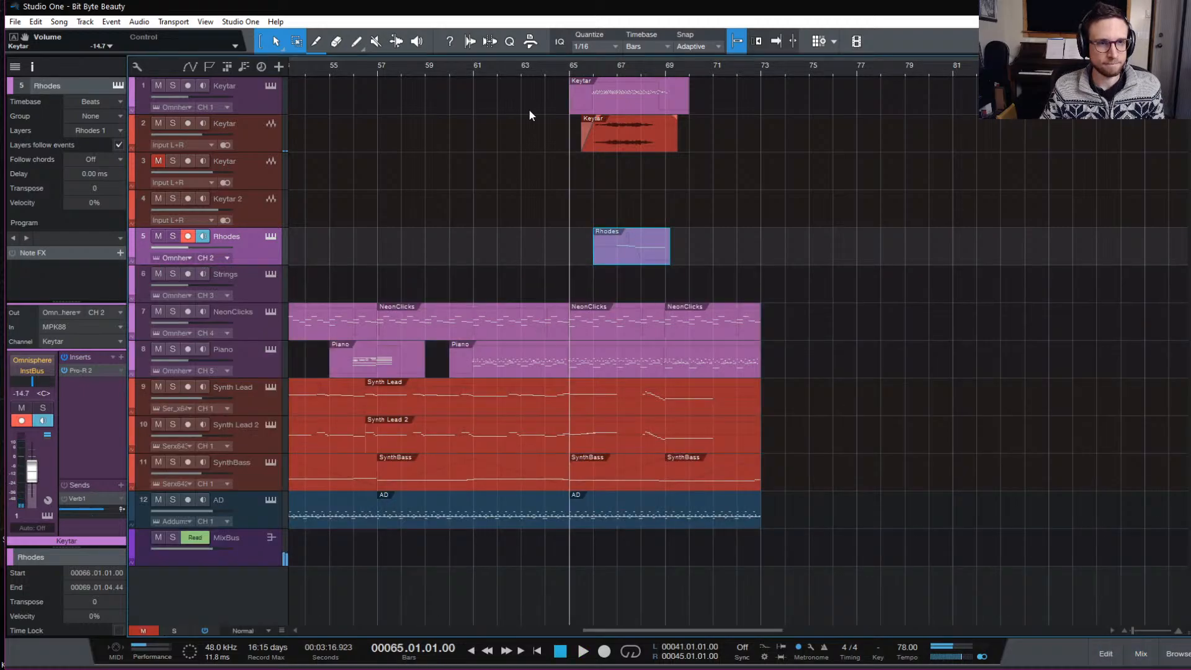
{"action": "double_click", "coordinate": [645, 258]}
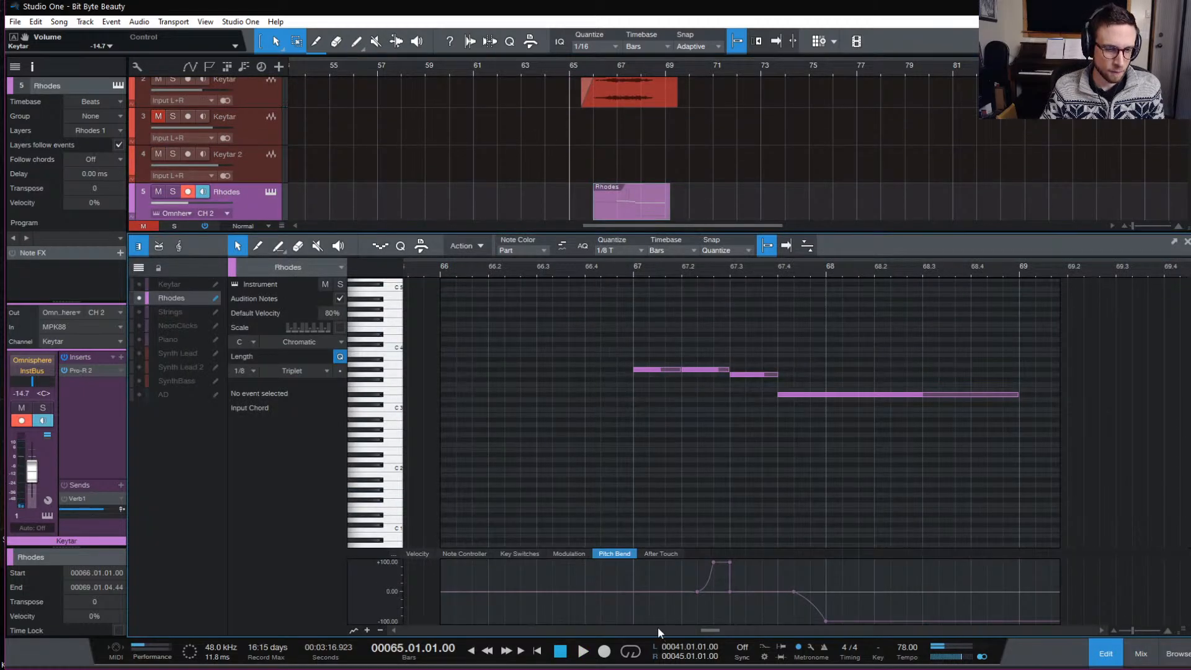
{"action": "left_click", "coordinate": [648, 594]}
{"action": "left_click_drag", "start_coordinate": [635, 593], "coordinate": [633, 620]}
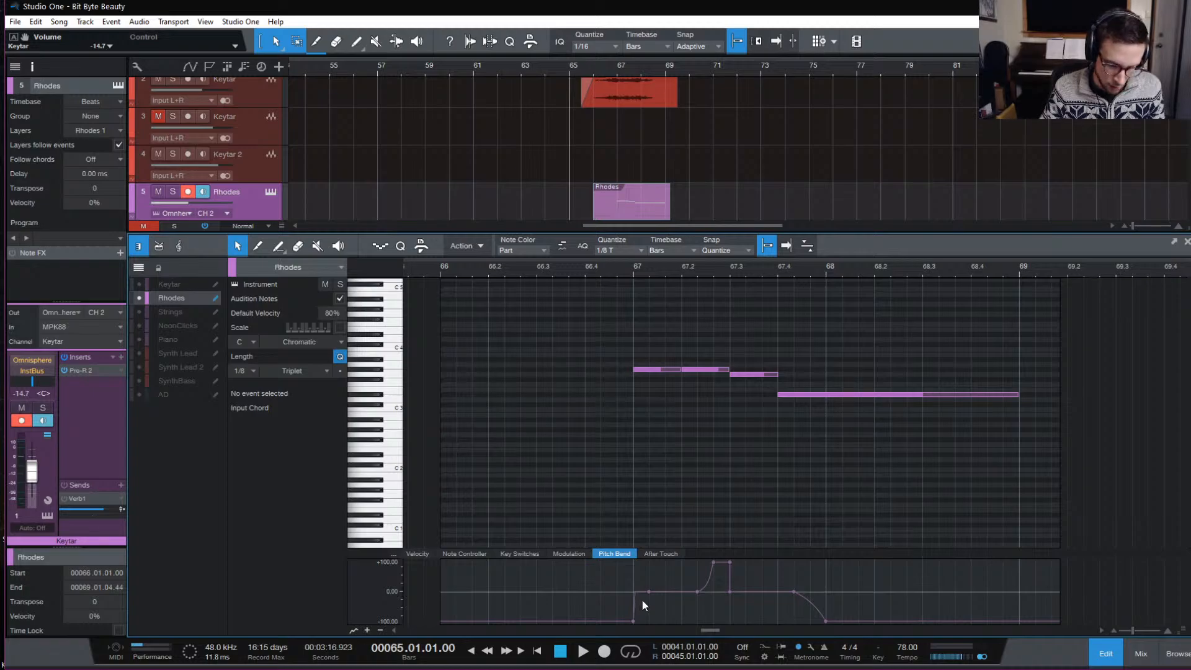
{"action": "key", "text": "e"}
{"action": "mouse_move", "coordinate": [798, 598]}
{"action": "left_mouse_down"}
{"action": "mouse_move", "coordinate": [822, 618]}
{"action": "mouse_move", "coordinate": [812, 588]}
{"action": "mouse_move", "coordinate": [813, 624]}
{"action": "mouse_move", "coordinate": [821, 601]}
{"action": "mouse_move", "coordinate": [812, 606]}
{"action": "left_mouse_up"}
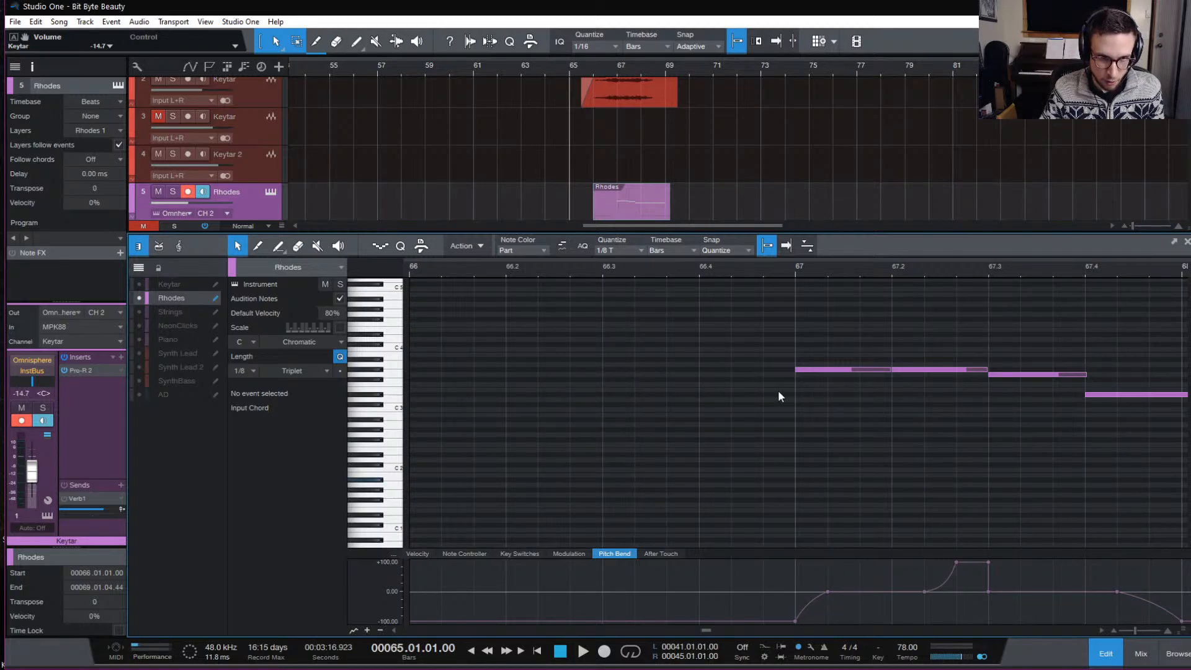
Play the Rhodes phrase from just after bar 66, beat 4, and make the pitch bend rise at bar 67 climb more steeply at its start.
{"action": "left_click", "coordinate": [743, 265]}
{"action": "key", "text": "space"}
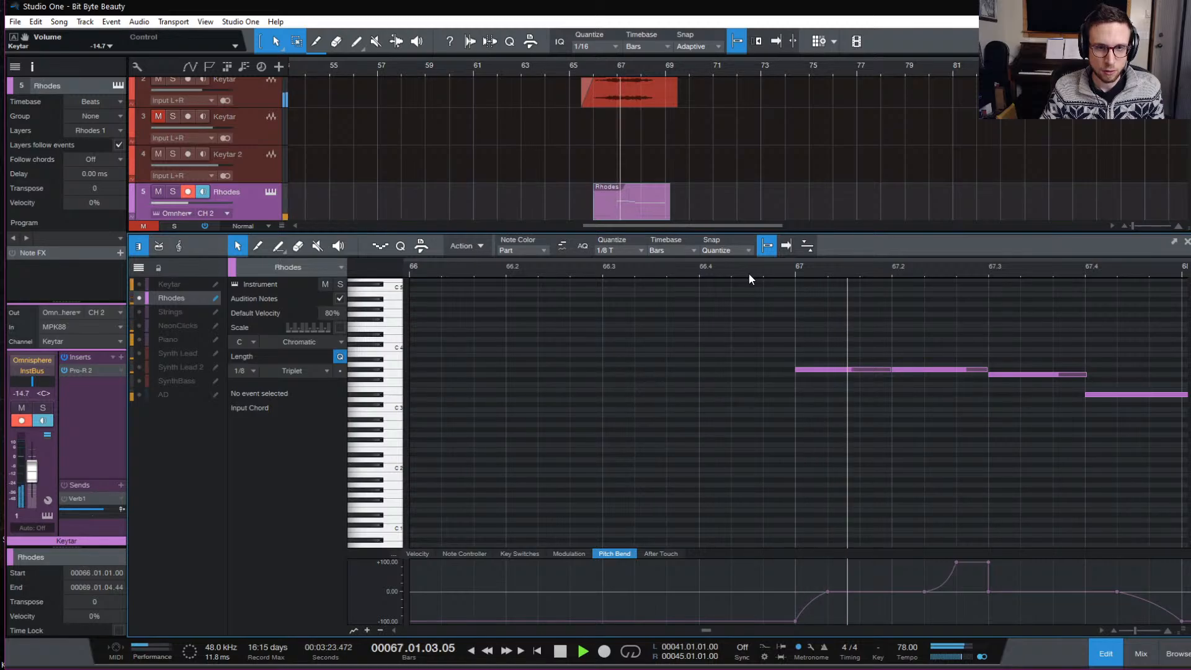
{"action": "key", "text": "space"}
{"action": "key", "text": "e"}
{"action": "key", "text": "e"}
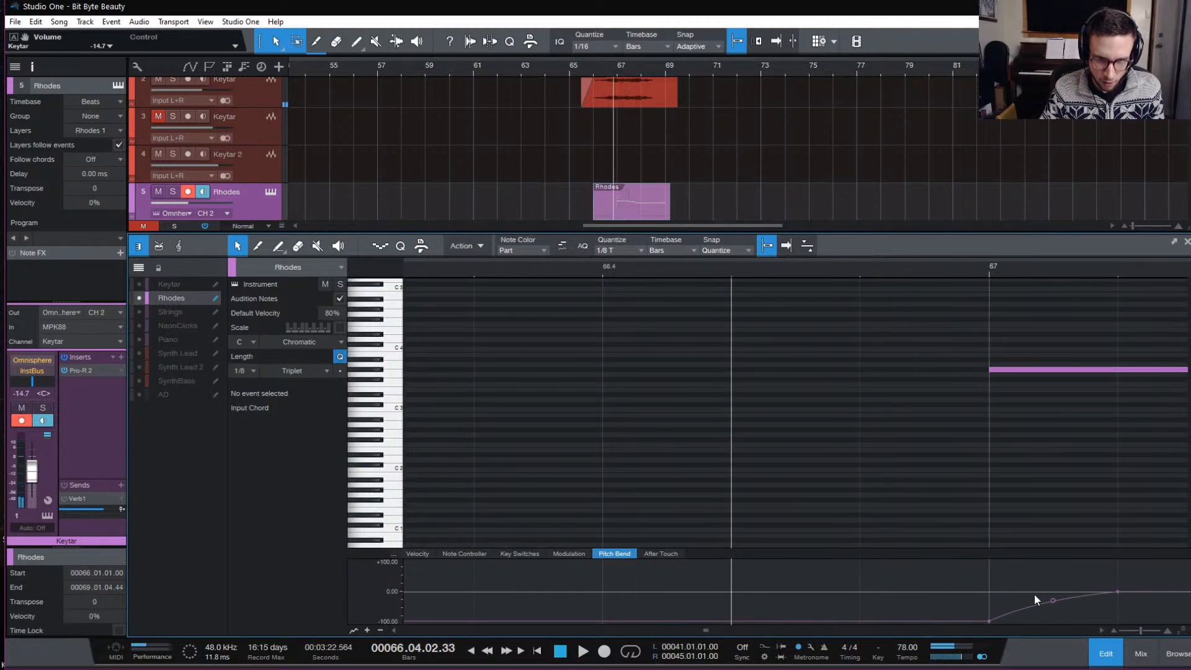
{"action": "scroll", "coordinate": [1034, 594], "scroll_direction": "right", "scroll_amount": 2}
{"action": "left_click_drag", "start_coordinate": [960, 603], "coordinate": [959, 591]}
Play the Rhodes phrase through to bar 69 in the full mix to check the steeper pitch bend.
{"action": "key", "text": "space"}
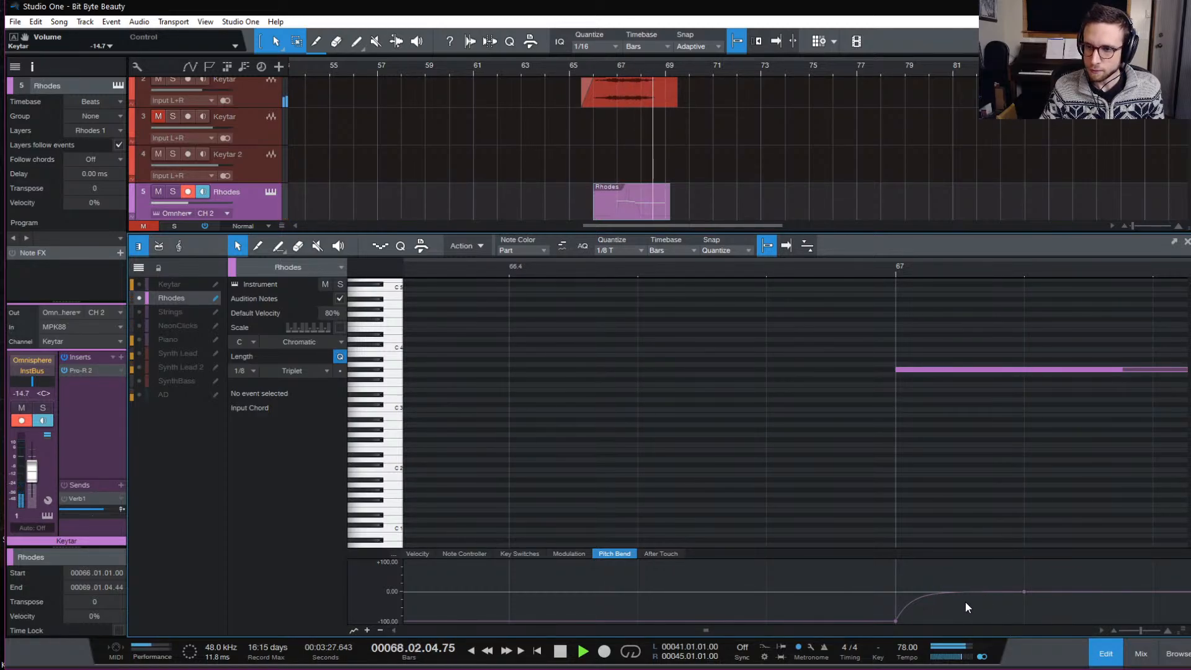
{"action": "key", "text": "w"}
{"action": "key", "text": "w"}
{"action": "key", "text": "w"}
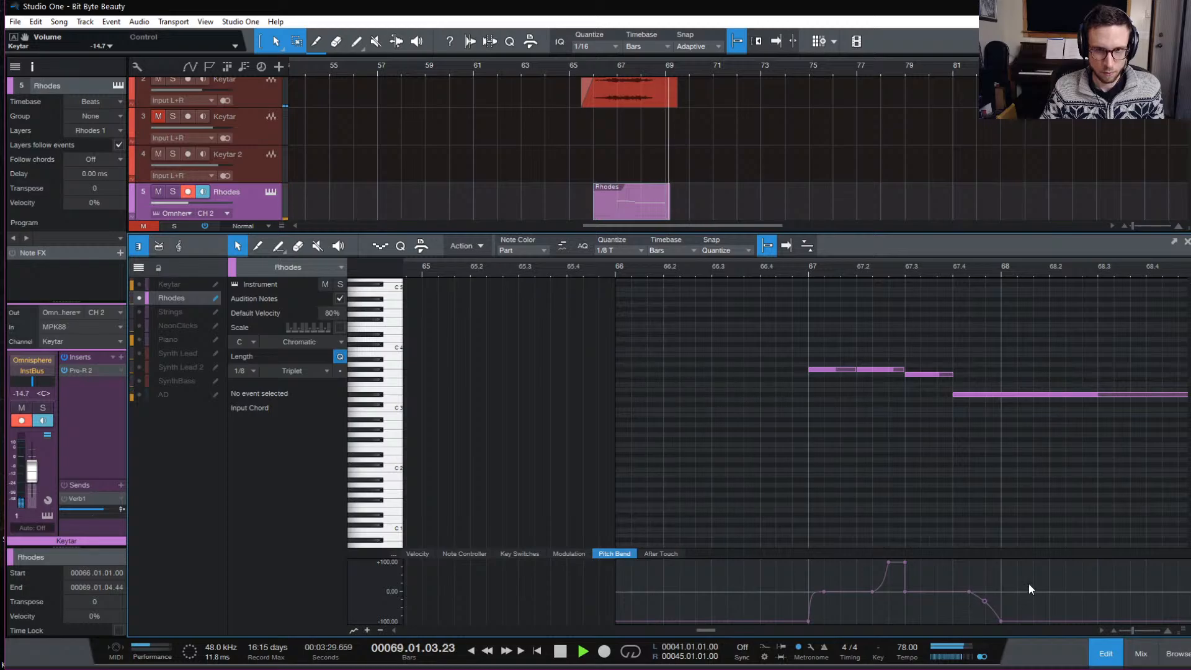
{"action": "key", "text": "space"}
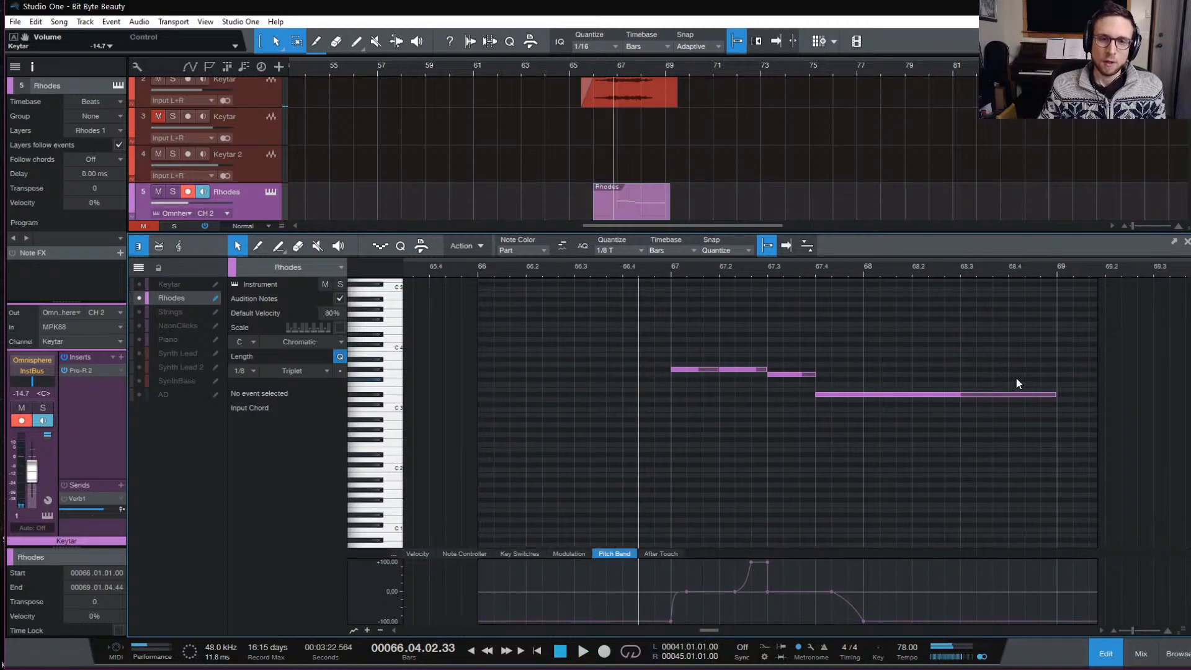
Play the mix from bar 69 with the mixer console open.
{"action": "scroll", "coordinate": [1009, 374], "scroll_direction": "right", "scroll_amount": 5}
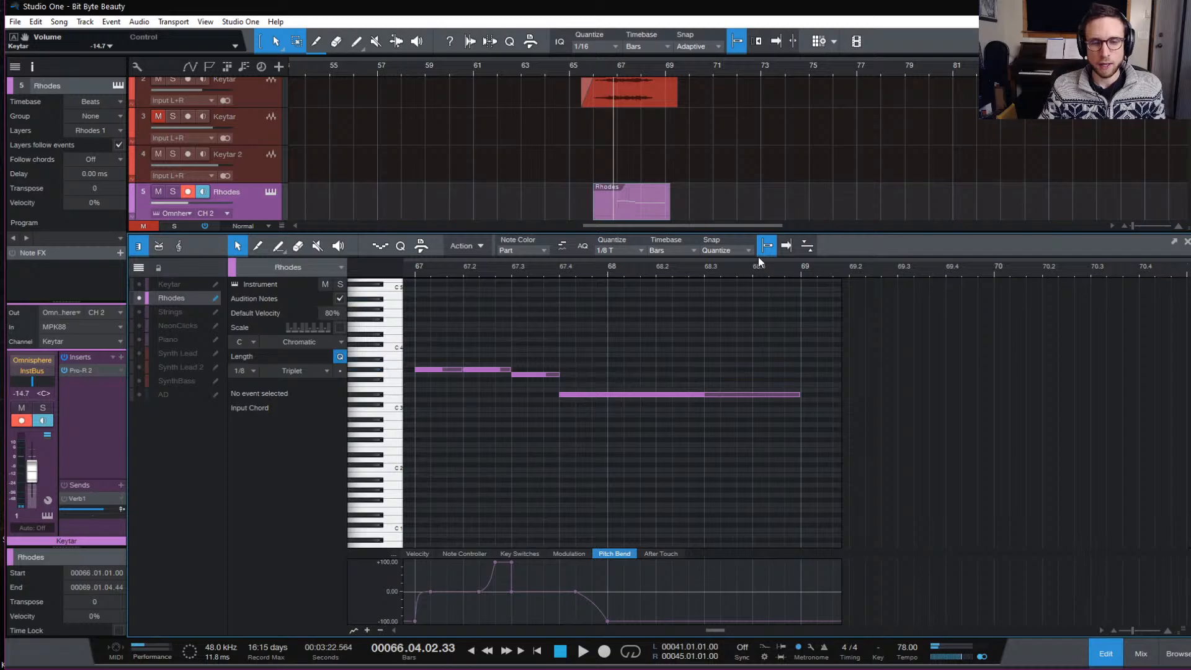
{"action": "left_click", "coordinate": [798, 268]}
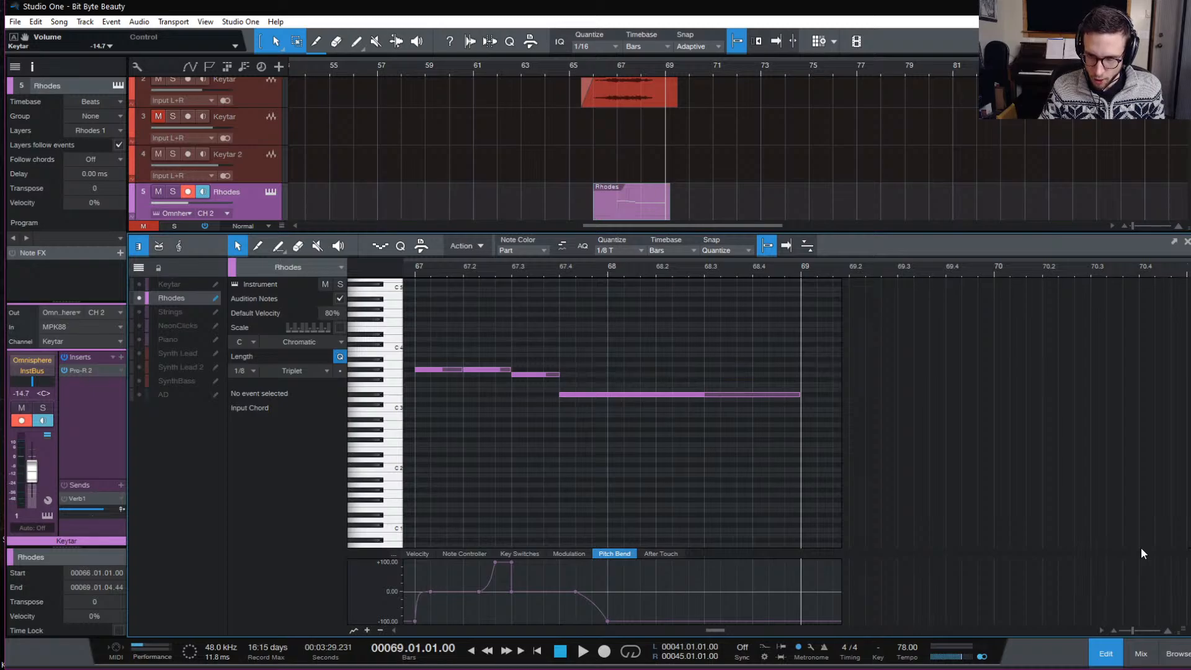
{"action": "left_click", "coordinate": [1116, 659]}
{"action": "left_click", "coordinate": [1140, 656]}
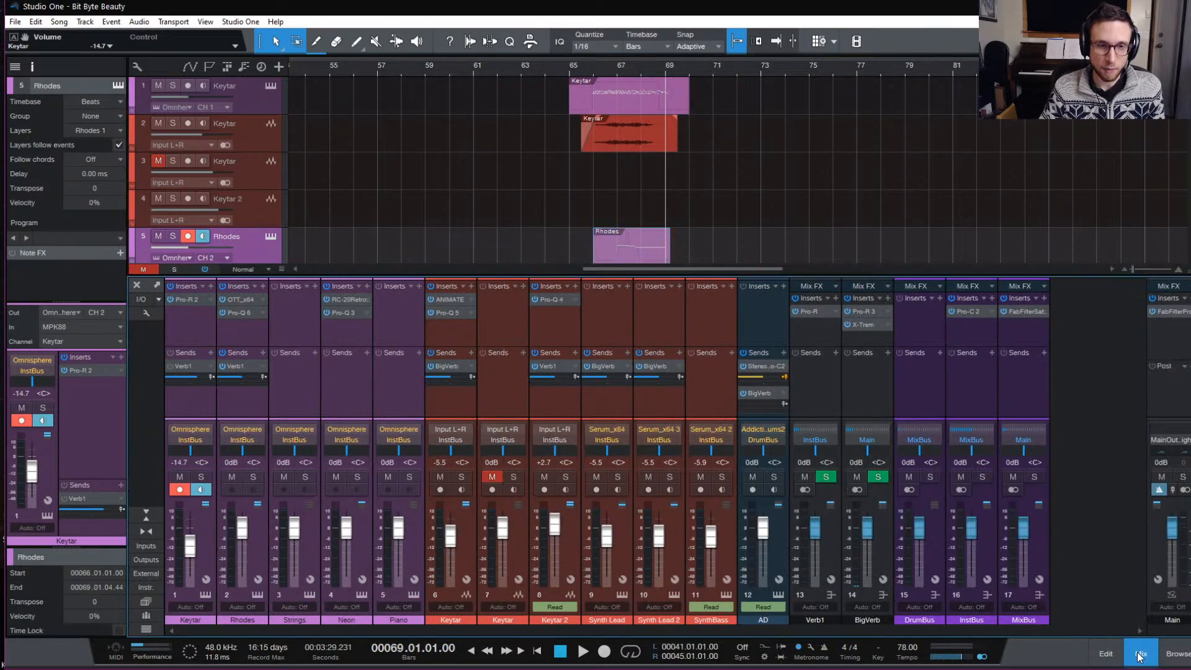
{"action": "left_click", "coordinate": [1141, 656]}
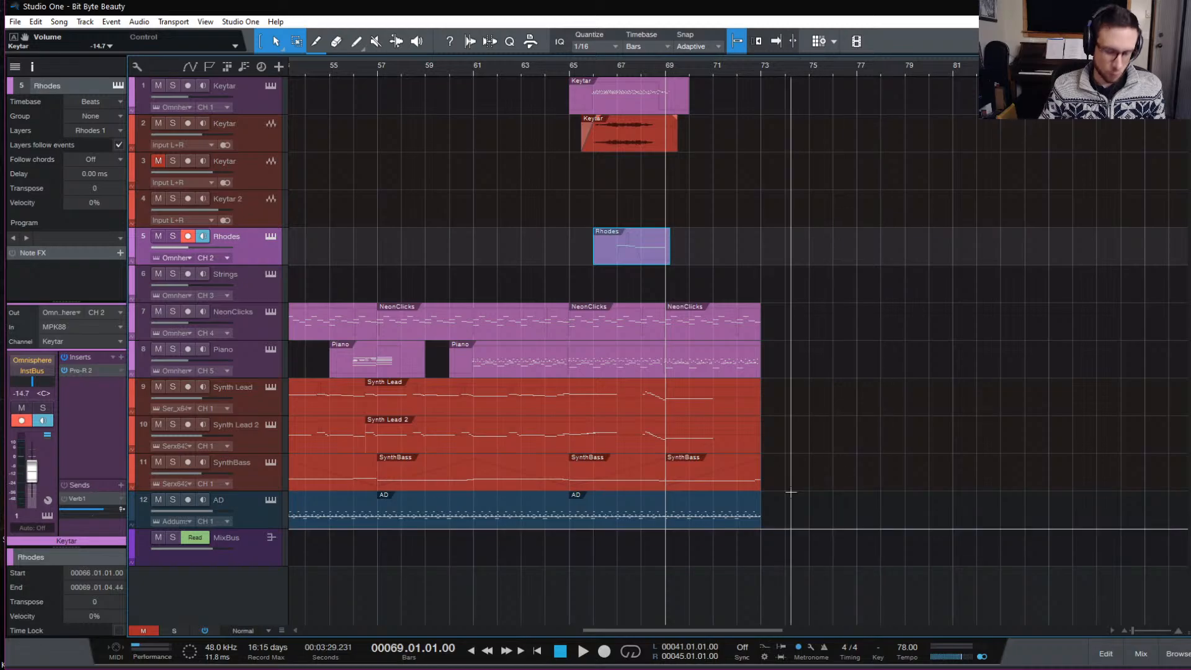
{"action": "key", "text": "e"}
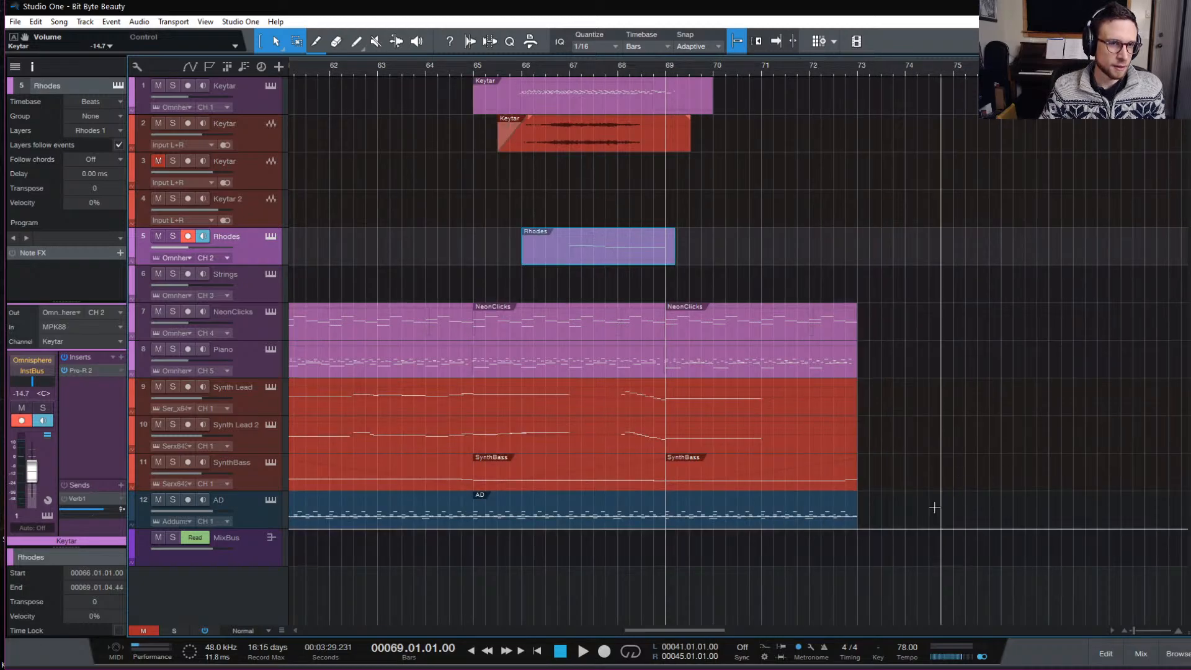
{"action": "left_click", "coordinate": [1132, 651]}
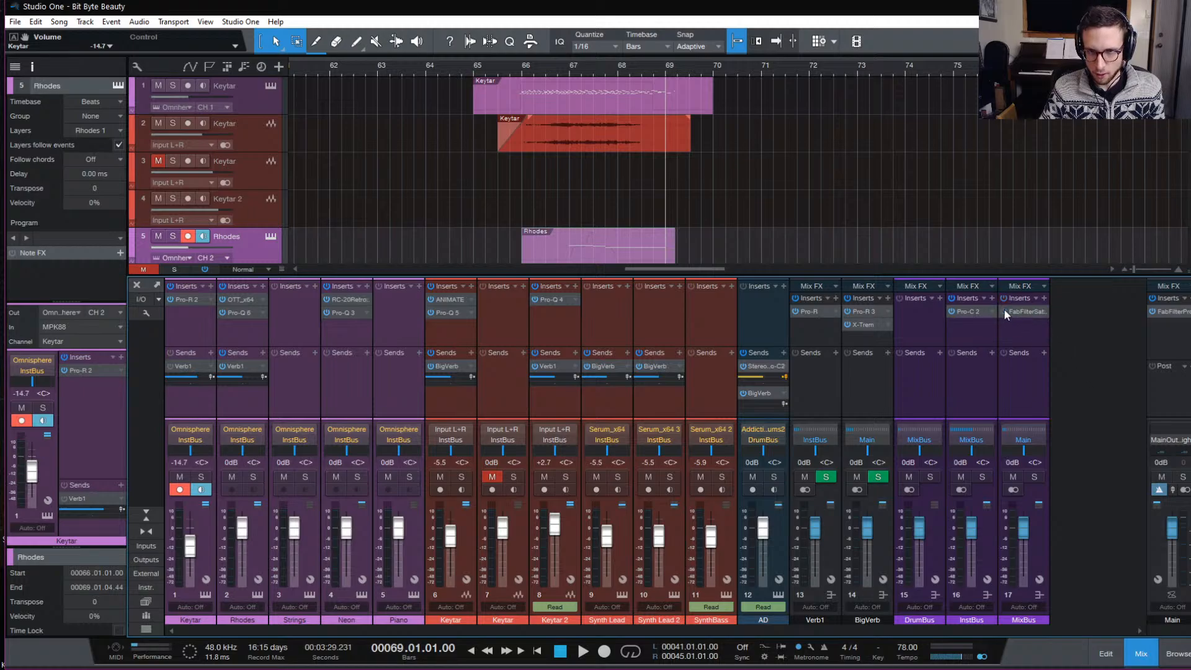
{"action": "key", "text": "space"}
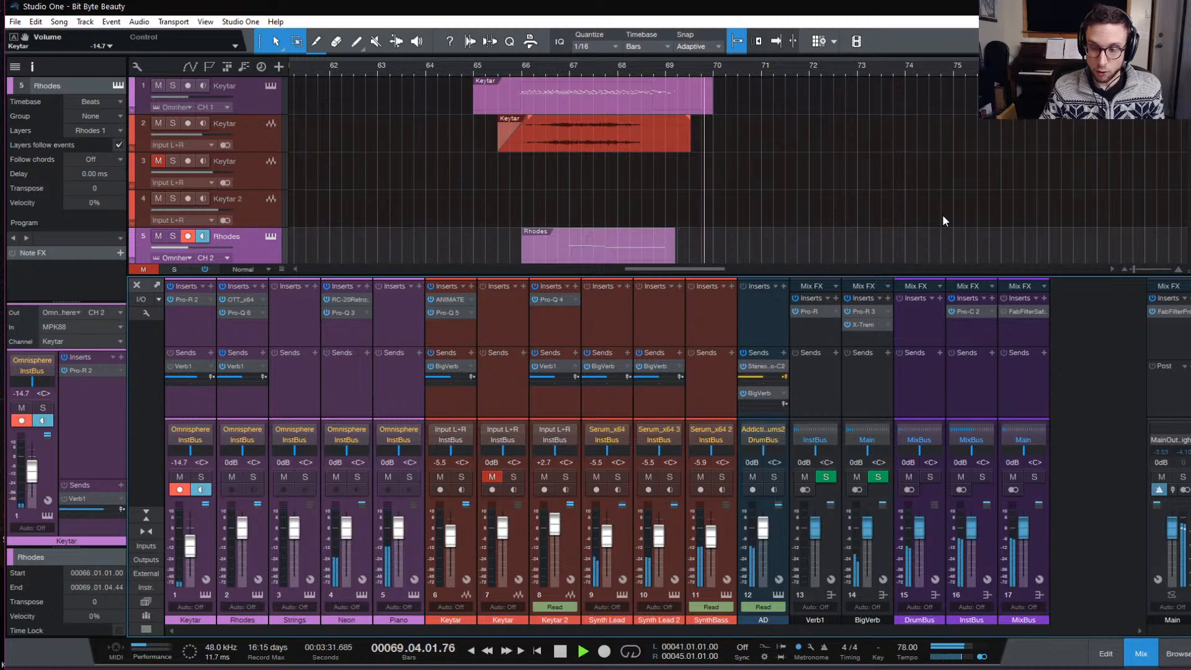
{"action": "left_click", "coordinate": [545, 245]}
{"action": "key", "text": "space"}
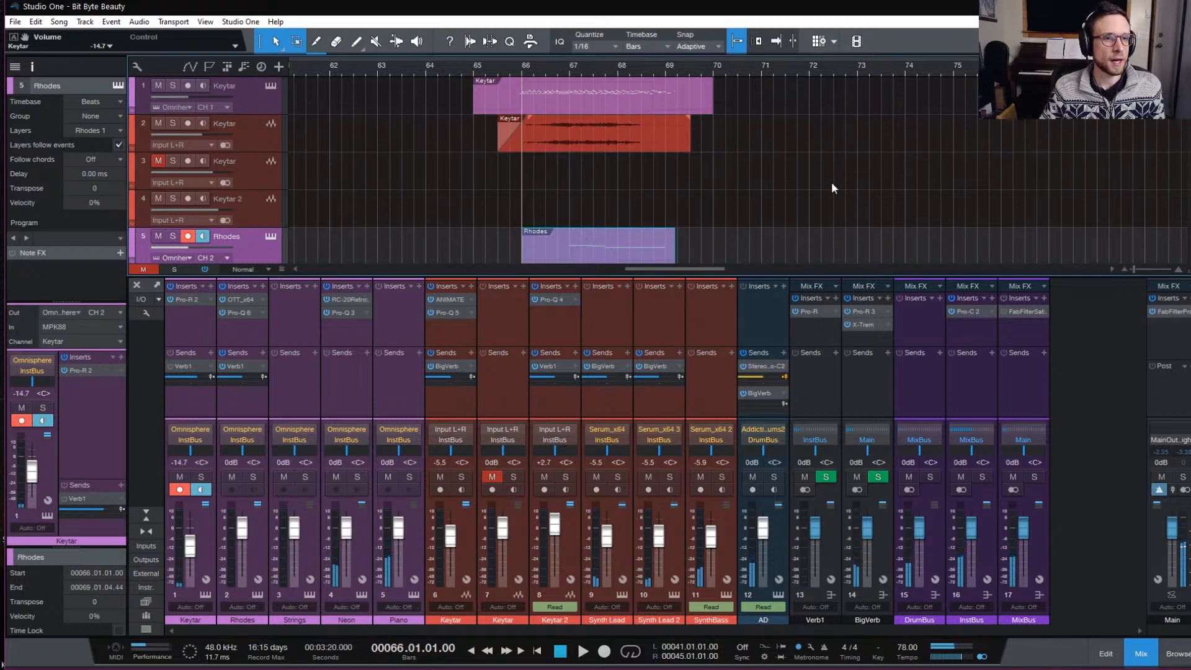
Hide the mixer console and play the full arrangement from bar 66 through bar 70.
{"action": "scroll", "coordinate": [840, 245], "scroll_direction": "down", "scroll_amount": 3}
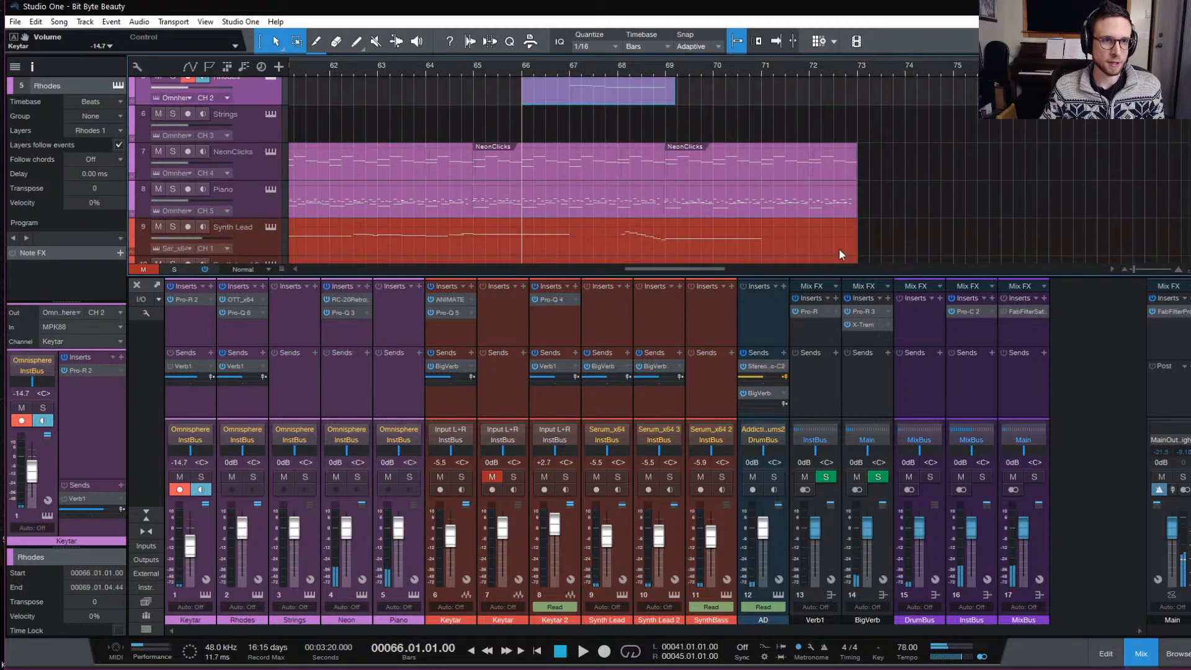
{"action": "scroll", "coordinate": [860, 243], "scroll_direction": "up", "scroll_amount": 1}
{"action": "left_click", "coordinate": [1140, 649]}
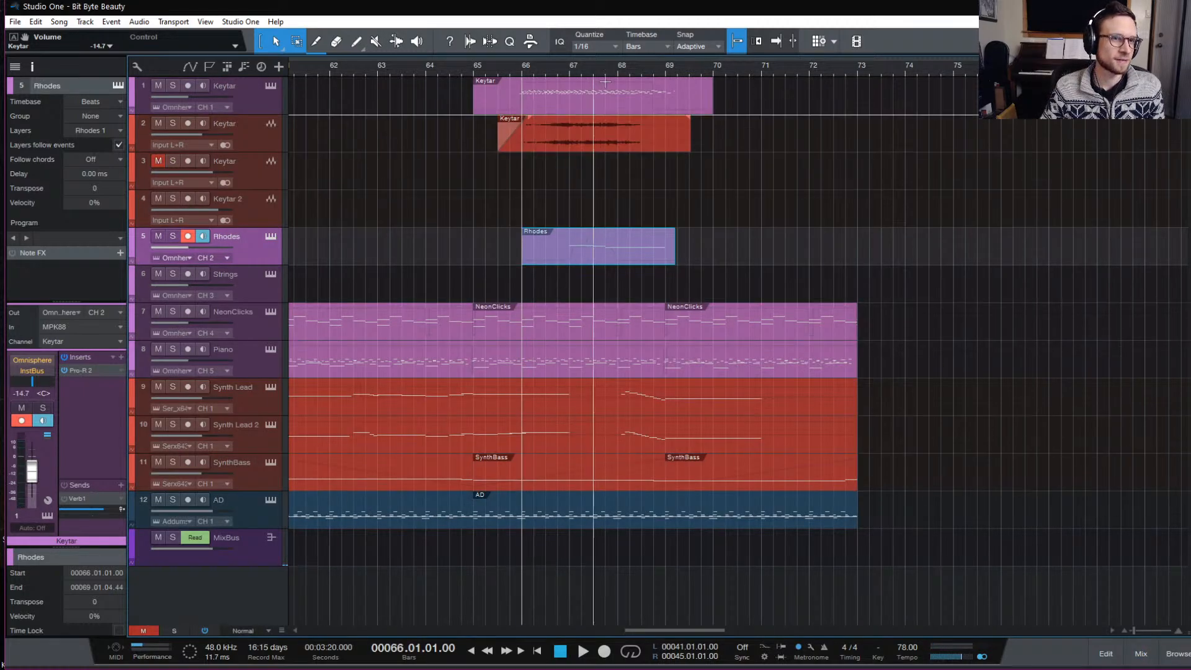
{"action": "key", "text": "space"}
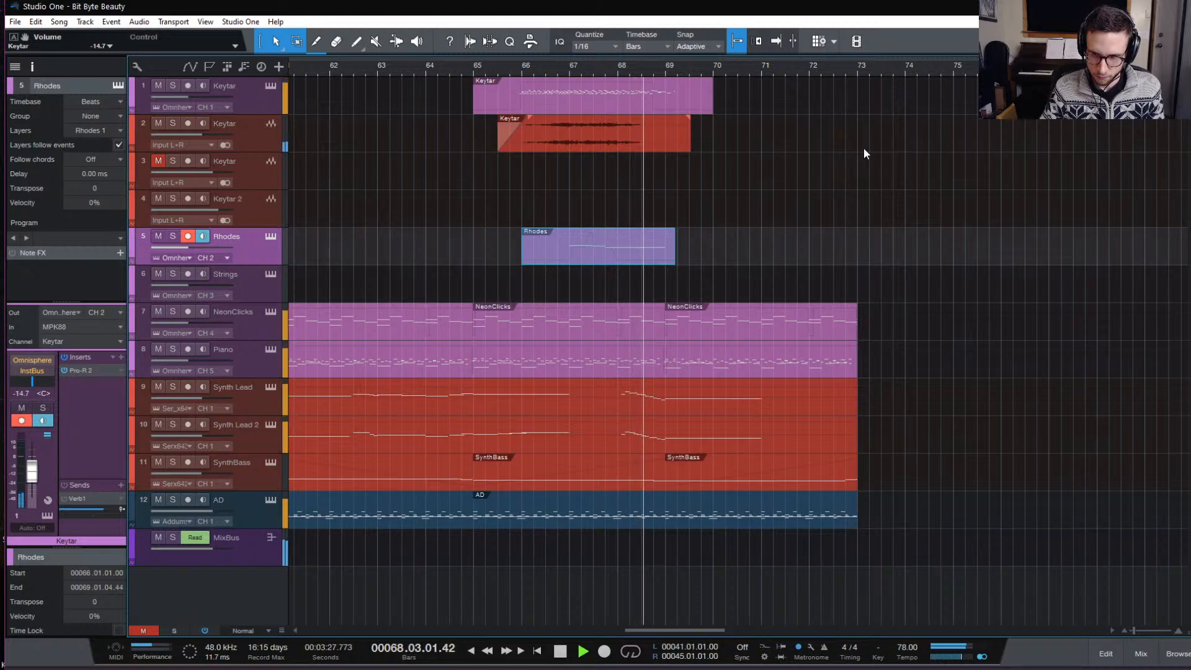
{"action": "key", "text": "space"}
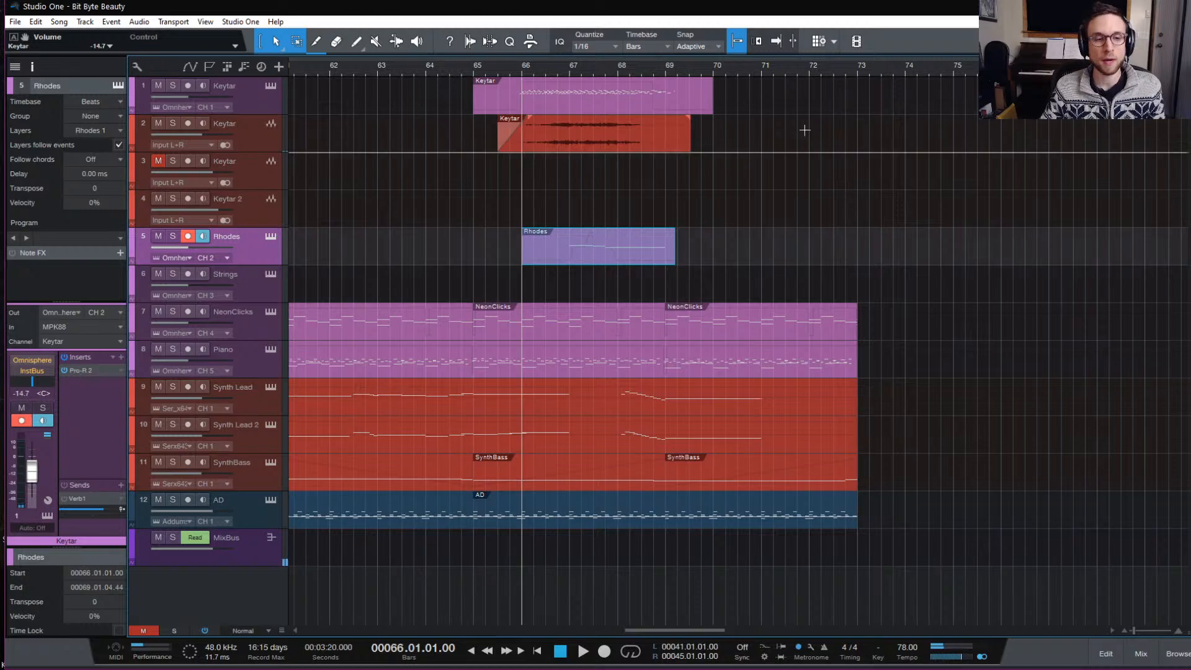
{"action": "key", "text": "space"}
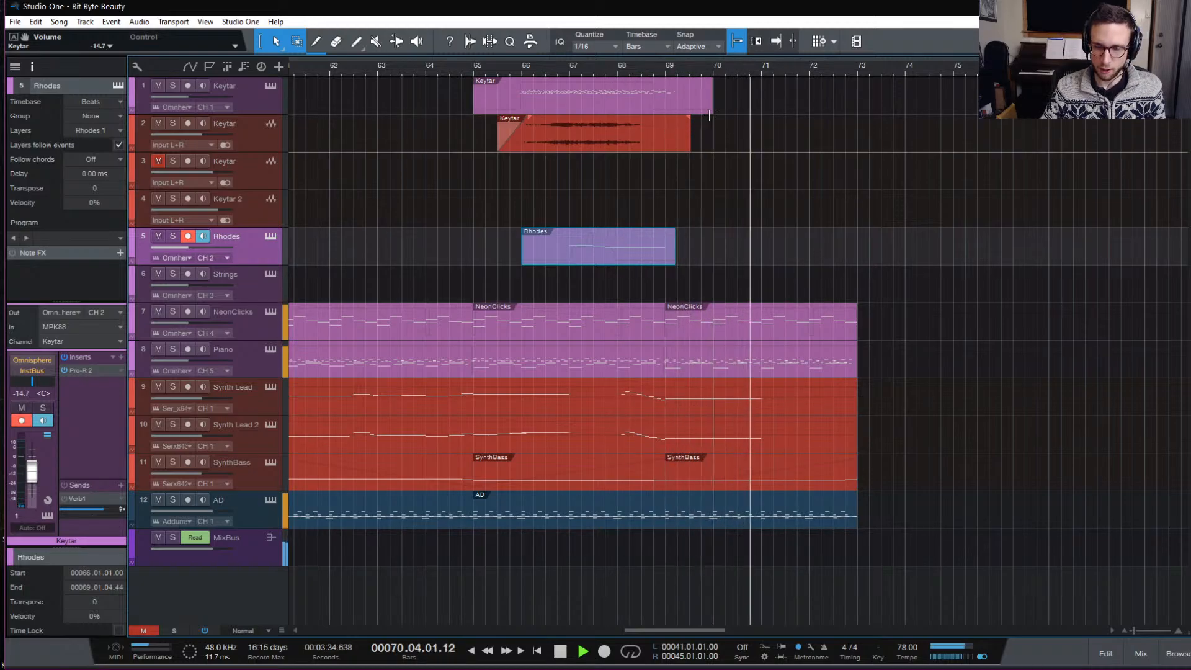
{"action": "key", "text": "space"}
Return the playhead to bar 66 and play the Rhodes phrase once more in the mix.
{"action": "left_click", "coordinate": [606, 68]}
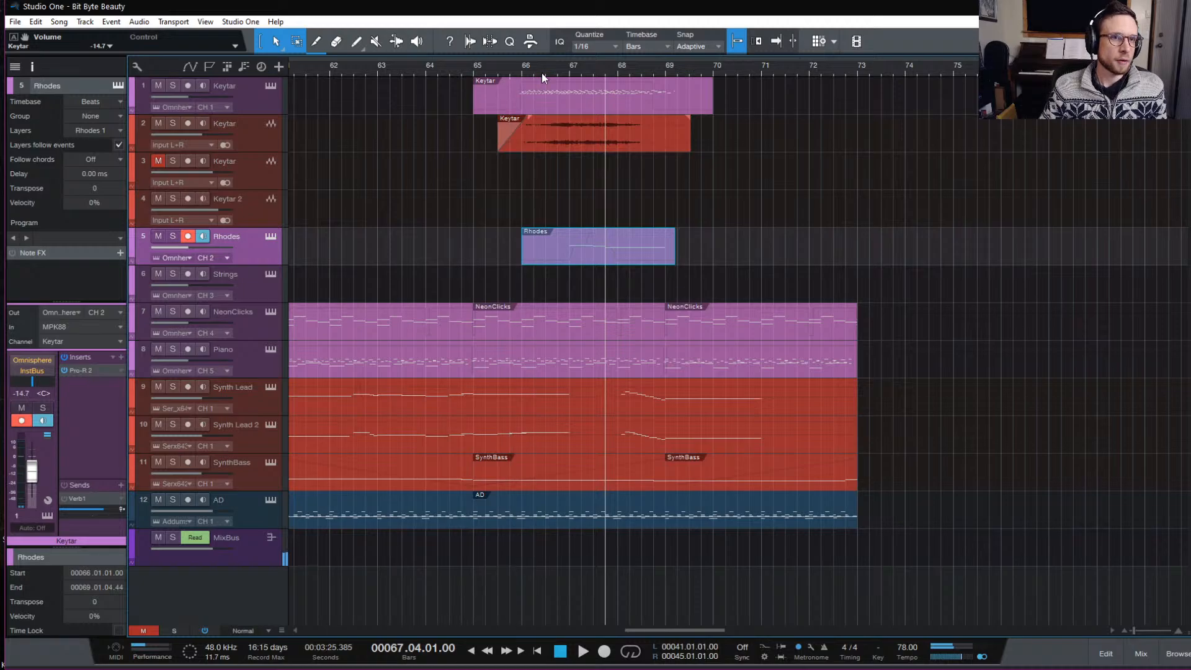
{"action": "left_click", "coordinate": [526, 69]}
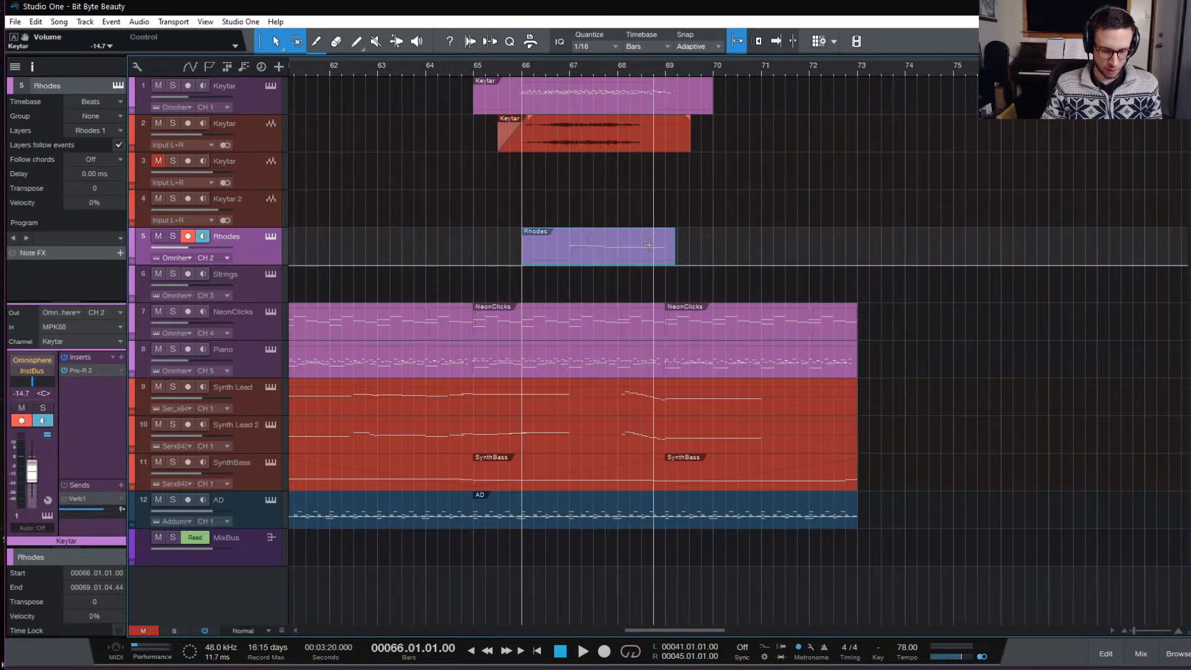
{"action": "key", "text": "space"}
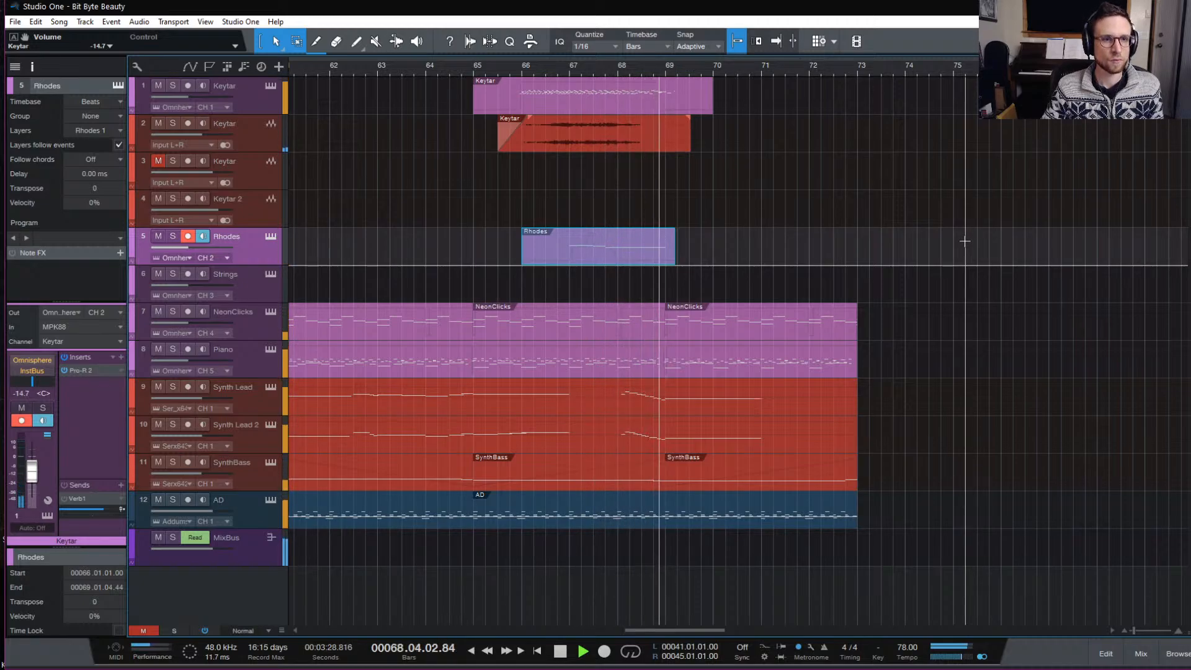
{"action": "key", "text": "space"}
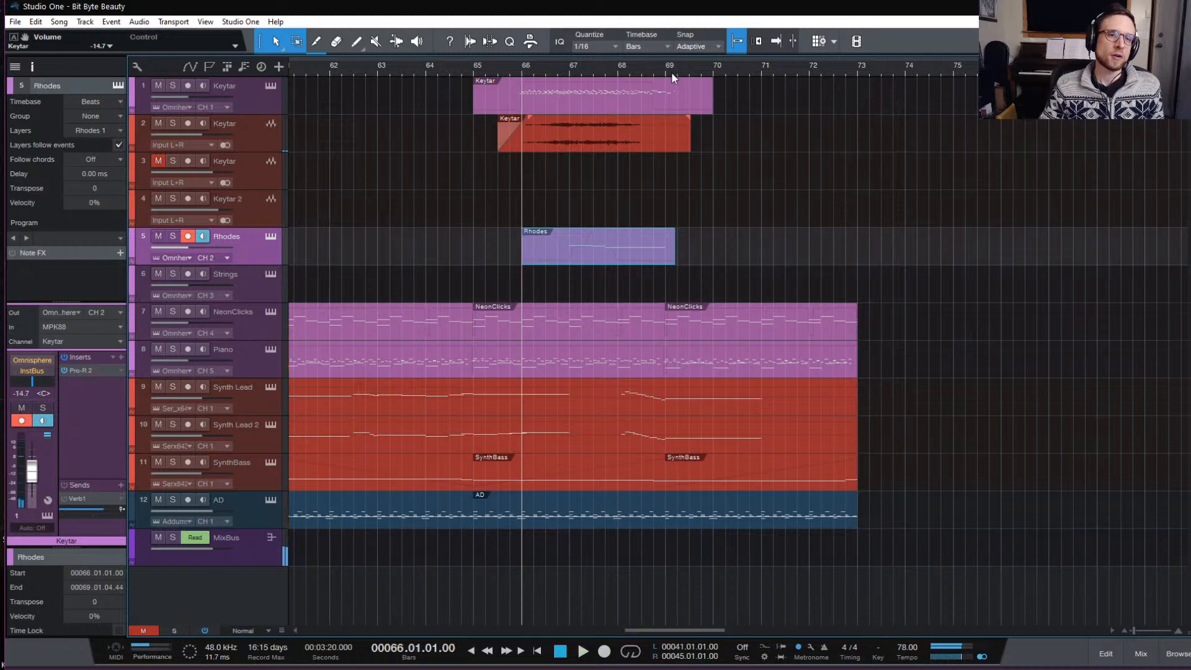
Extend the Rhodes event's end to bar 73 and add a two-bar G3 note starting at bar 69.
{"action": "left_click", "coordinate": [663, 73]}
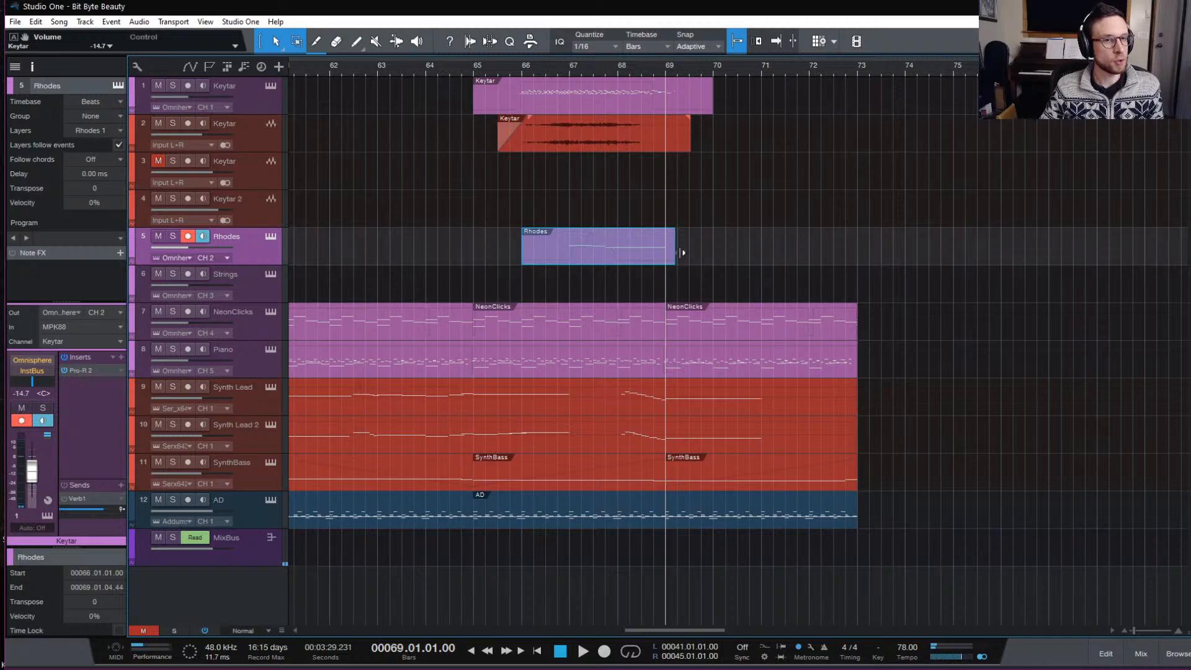
{"action": "left_click_drag", "start_coordinate": [681, 252], "coordinate": [857, 253]}
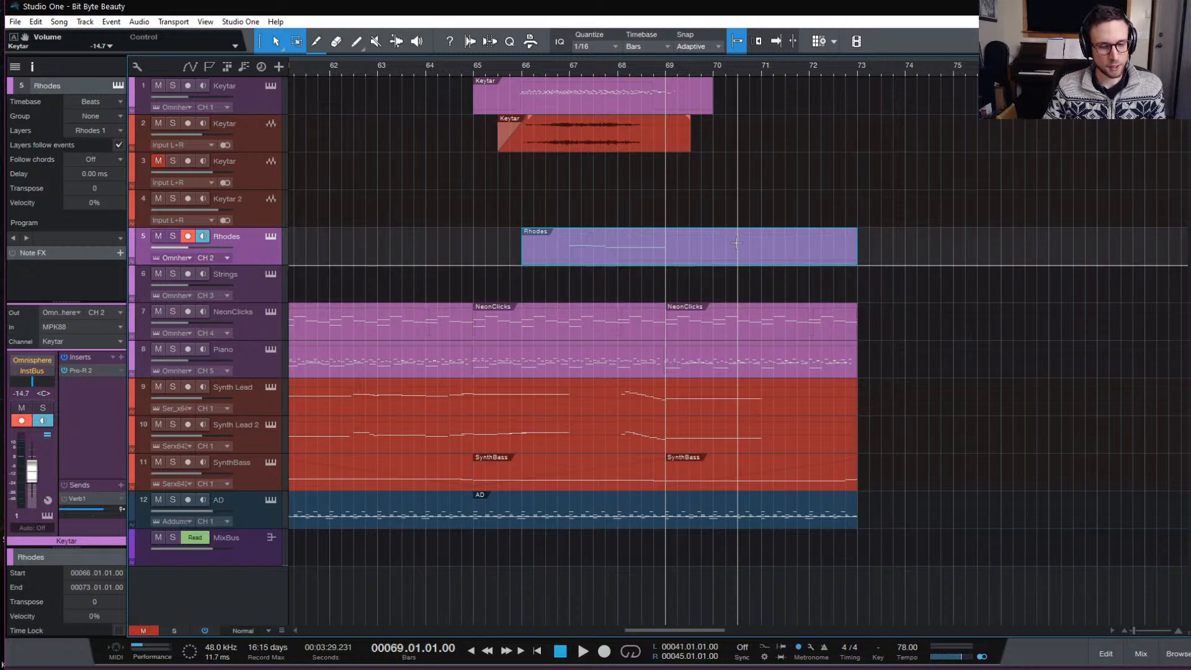
{"action": "double_click", "coordinate": [690, 259]}
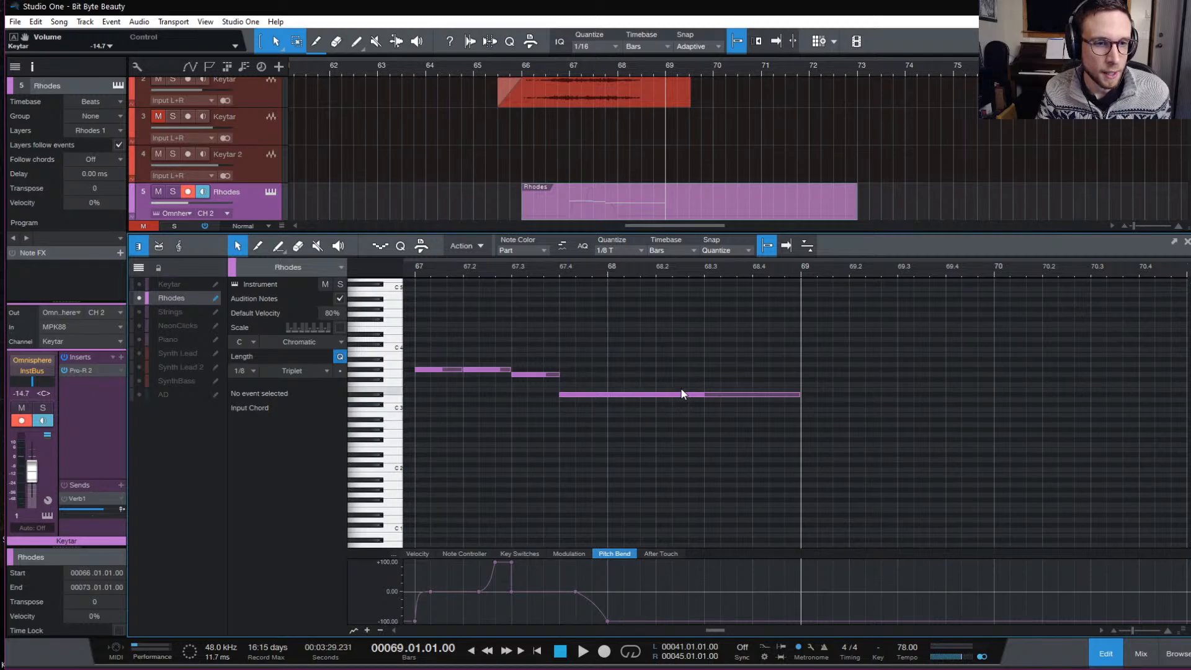
{"action": "left_click_drag", "start_coordinate": [682, 394], "coordinate": [896, 374]}
Play the extended Rhodes phrase from bar 66 past the new note's end at bar 71.
{"action": "key", "text": "w"}
{"action": "key", "text": "w"}
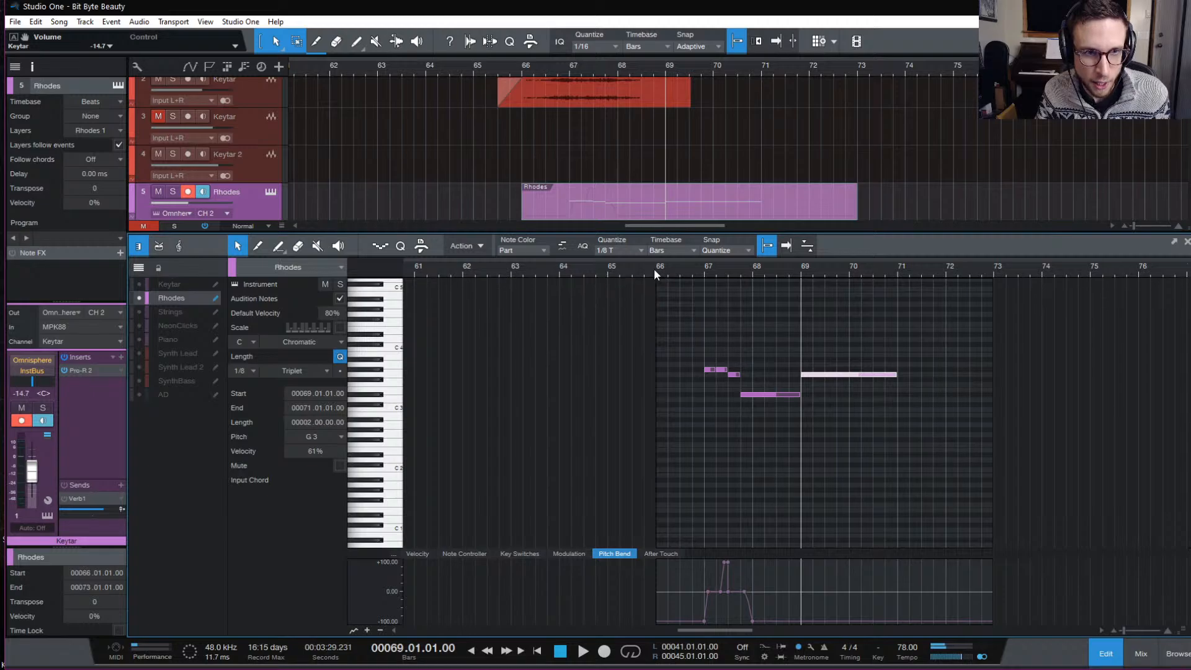
{"action": "left_click", "coordinate": [655, 270]}
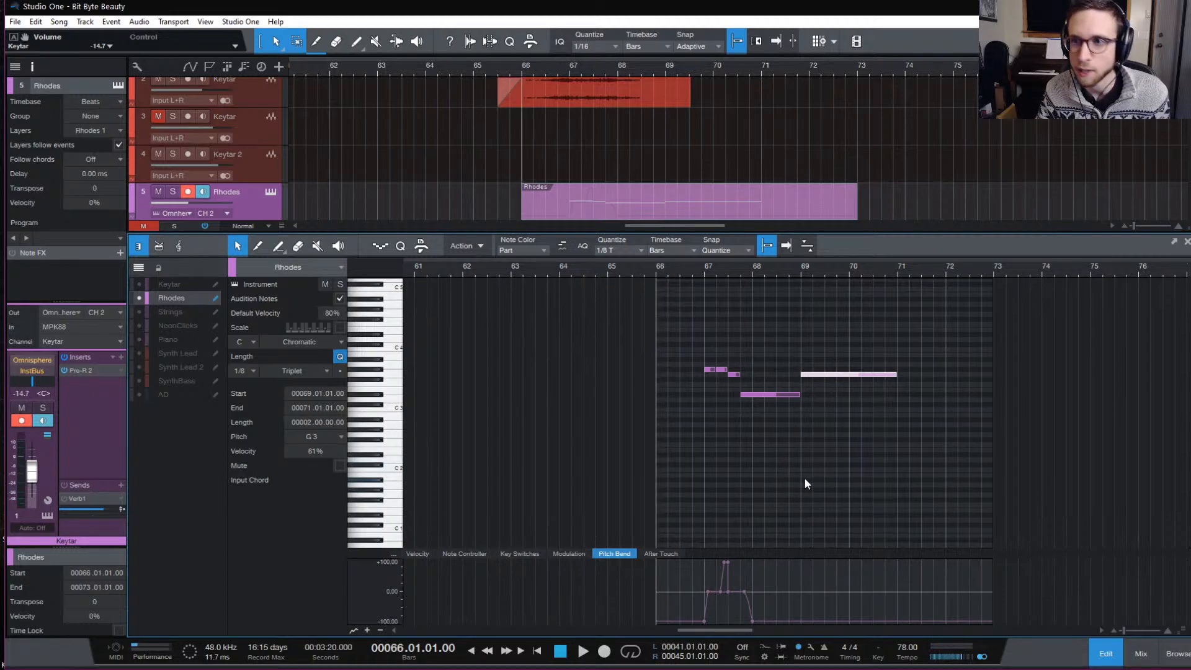
{"action": "key", "text": "space"}
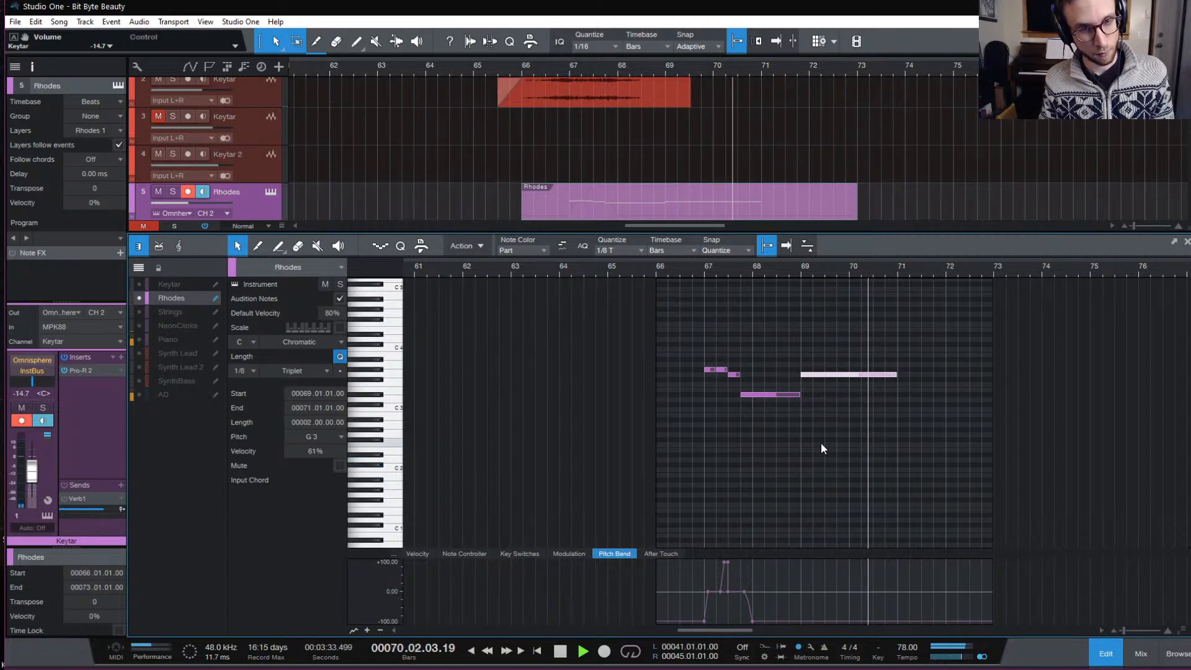
{"action": "left_click", "coordinate": [843, 402]}
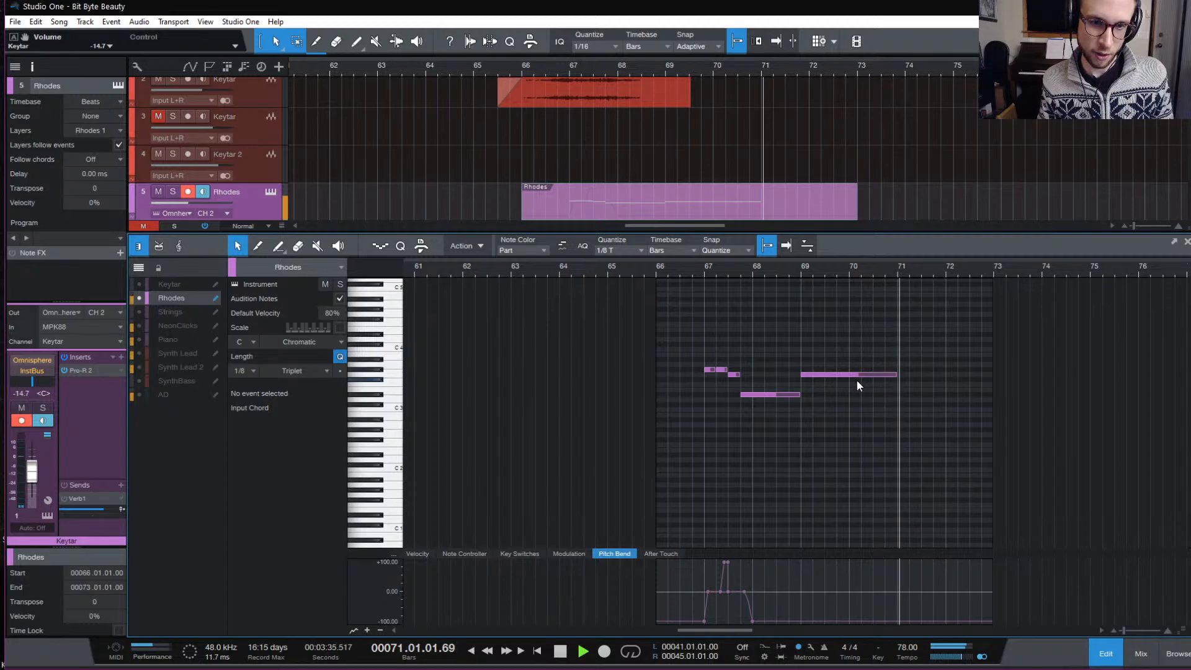
{"action": "key", "text": "space"}
Lower the two-bar note at bar 69 to C3 and play the phrase from just after bar 66.
{"action": "left_click_drag", "start_coordinate": [831, 374], "coordinate": [831, 411]}
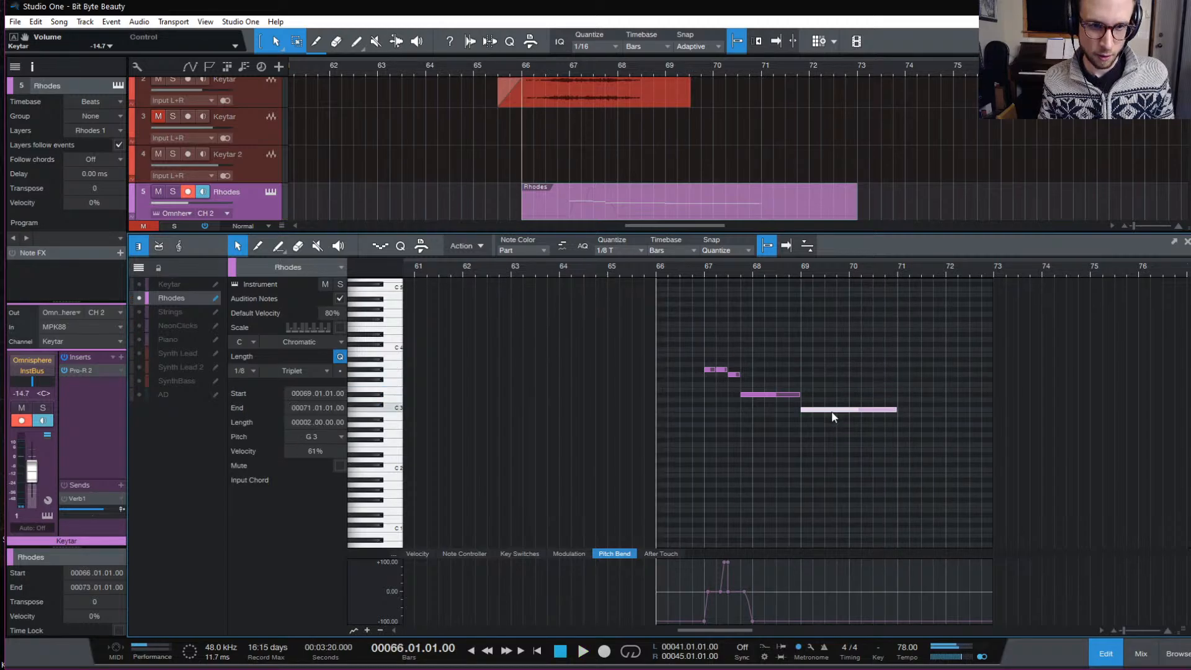
{"action": "left_click", "coordinate": [695, 269]}
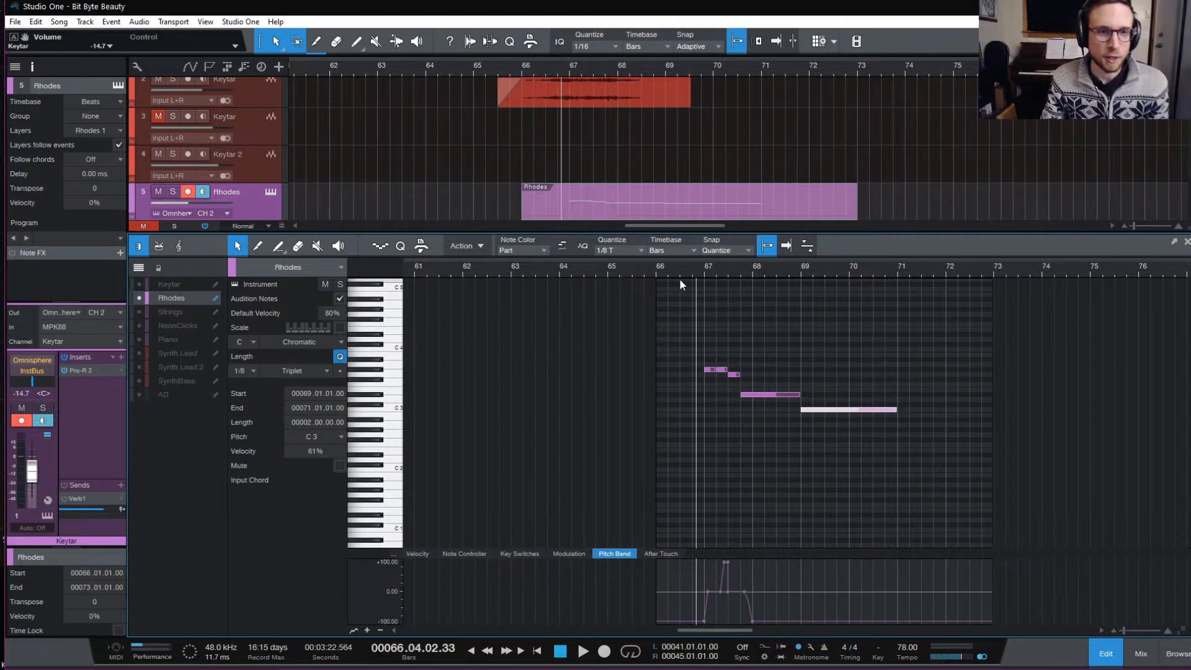
{"action": "left_click", "coordinate": [659, 270]}
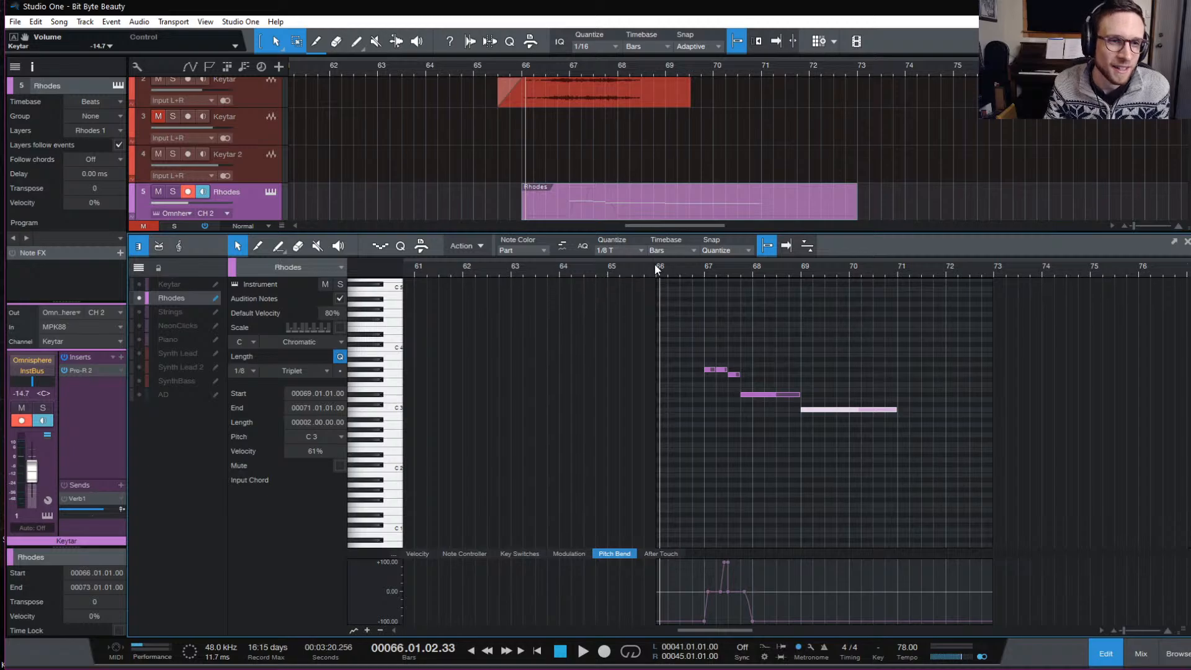
{"action": "key", "text": "space"}
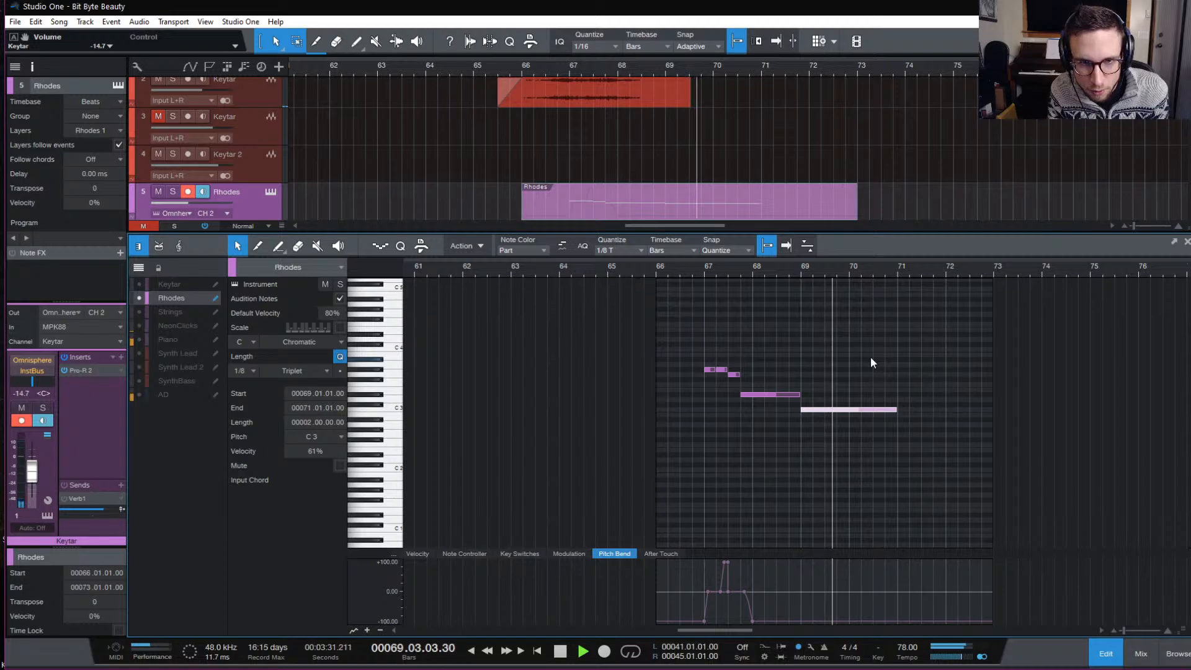
Stop playback and reset the Rhodes event's pitch bend to 0 at bar 69.
{"action": "left_click", "coordinate": [815, 433]}
{"action": "key", "text": "space"}
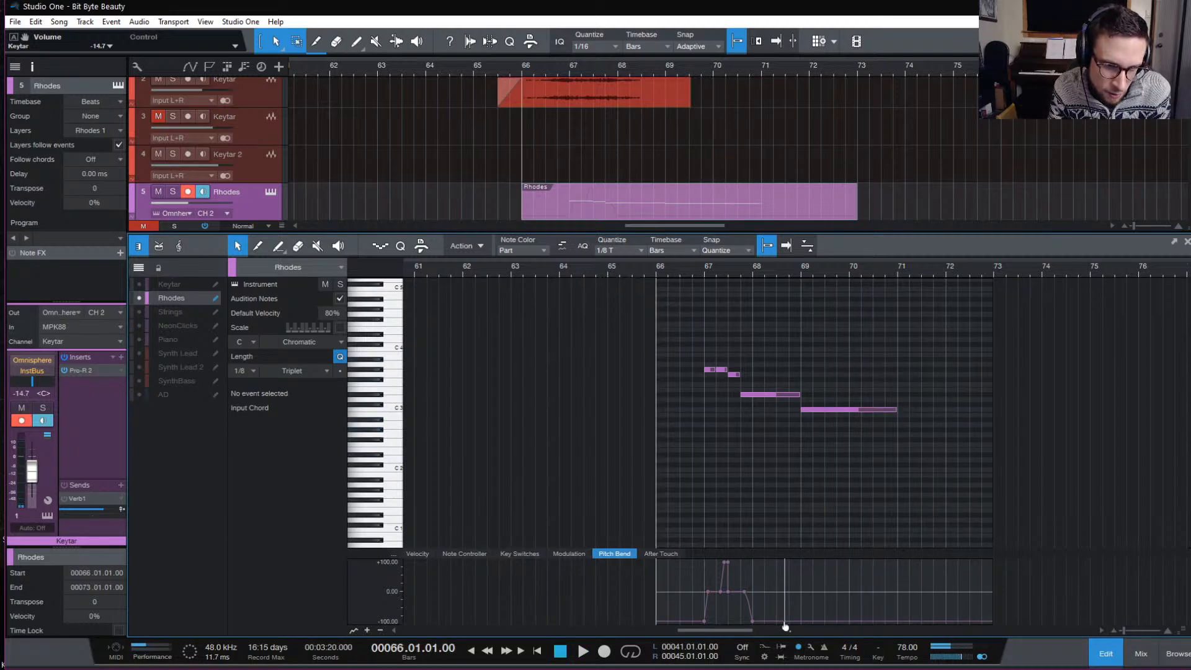
{"action": "left_click_drag", "start_coordinate": [803, 623], "coordinate": [801, 591]}
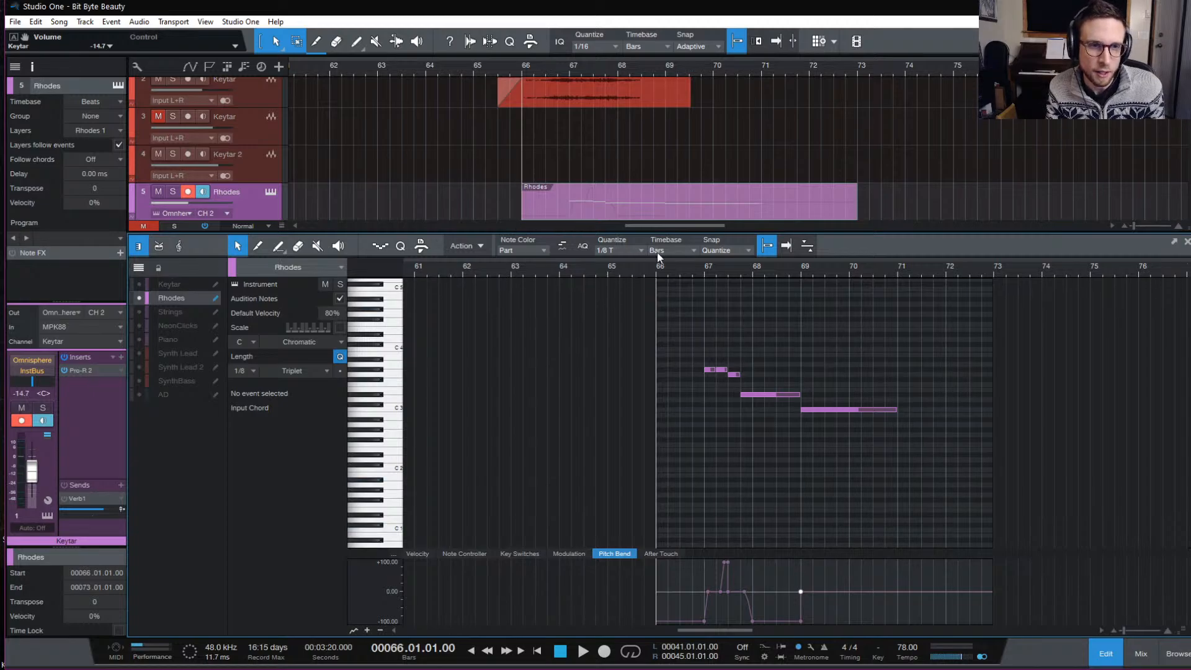
Play the Rhodes phrase twice from bar 66 into bar 70 to check the pitch-bend reset.
{"action": "key", "text": "space"}
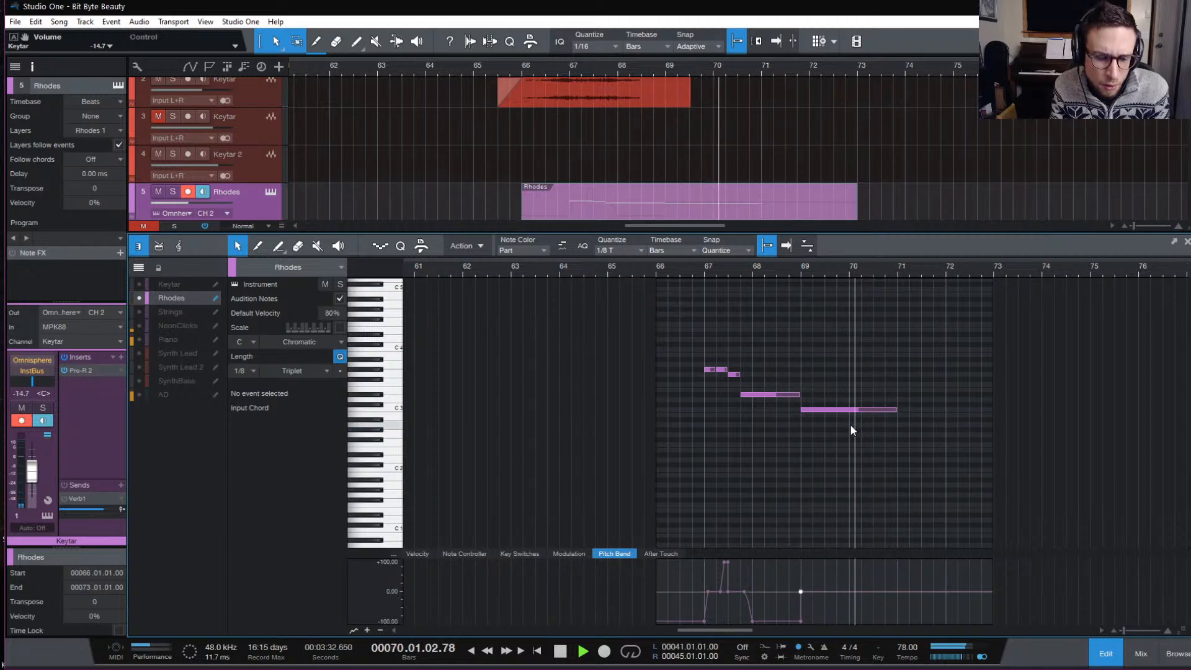
{"action": "key", "text": "space"}
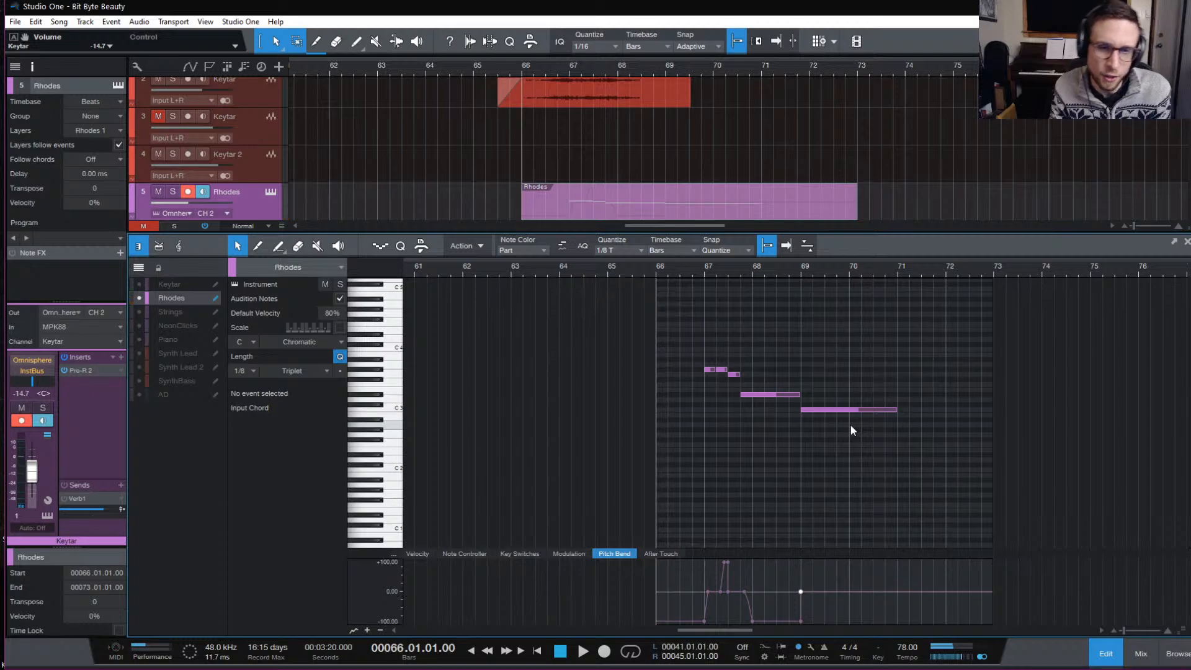
{"action": "key", "text": "space"}
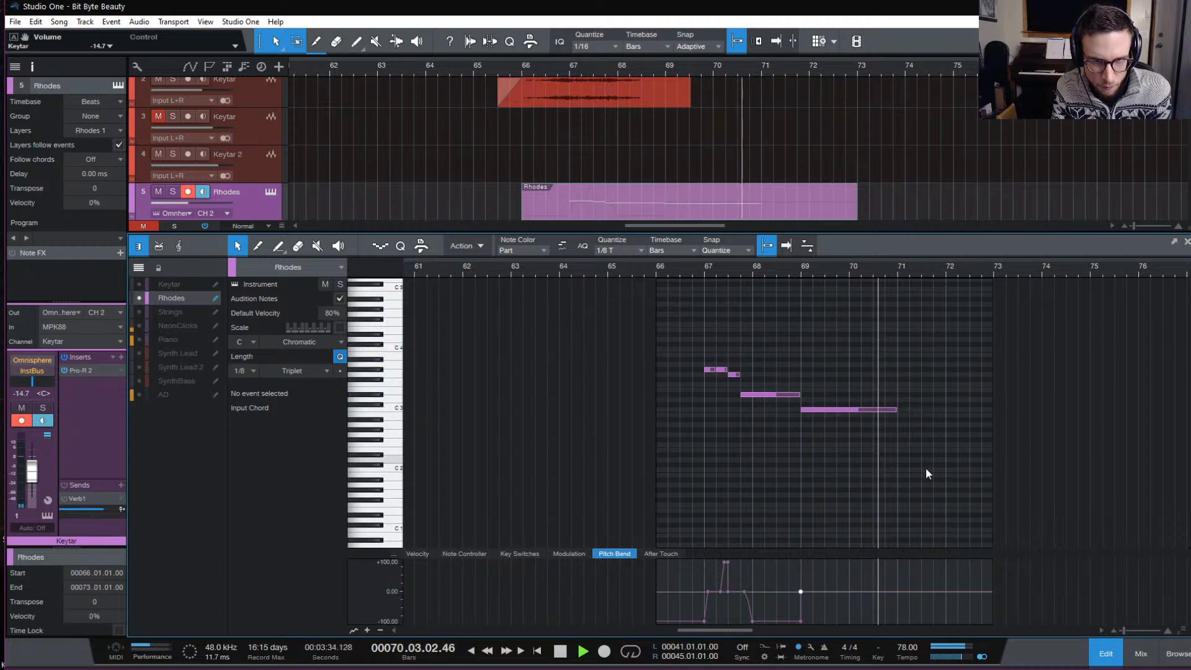
{"action": "key", "text": "space"}
Close the note editor, show track automation and add the Rhodes part's audio Volume as the Rhodes track's automation parameter.
{"action": "left_click", "coordinate": [1094, 651]}
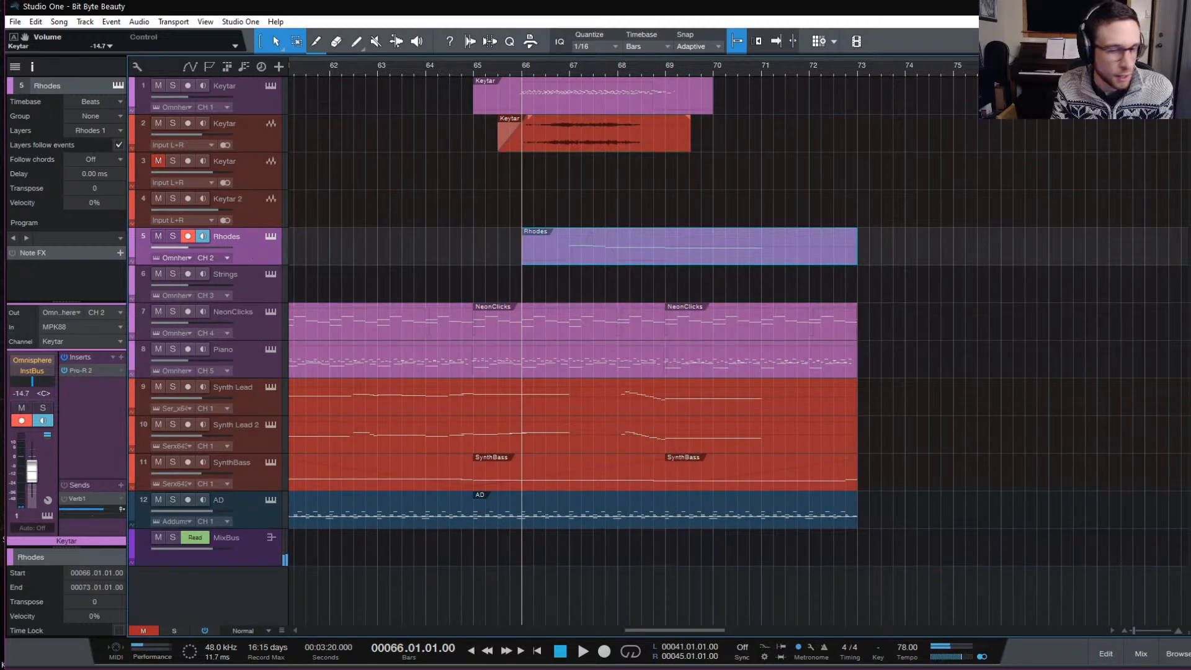
{"action": "key", "text": "a"}
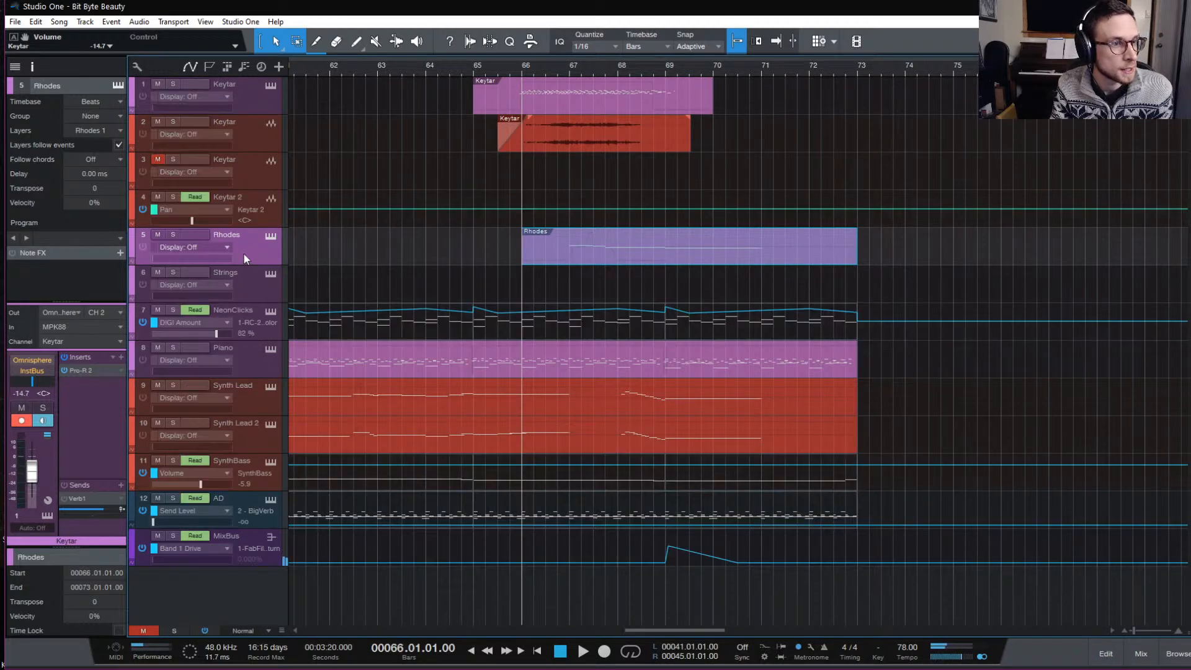
{"action": "left_click", "coordinate": [209, 248]}
{"action": "left_click", "coordinate": [204, 273]}
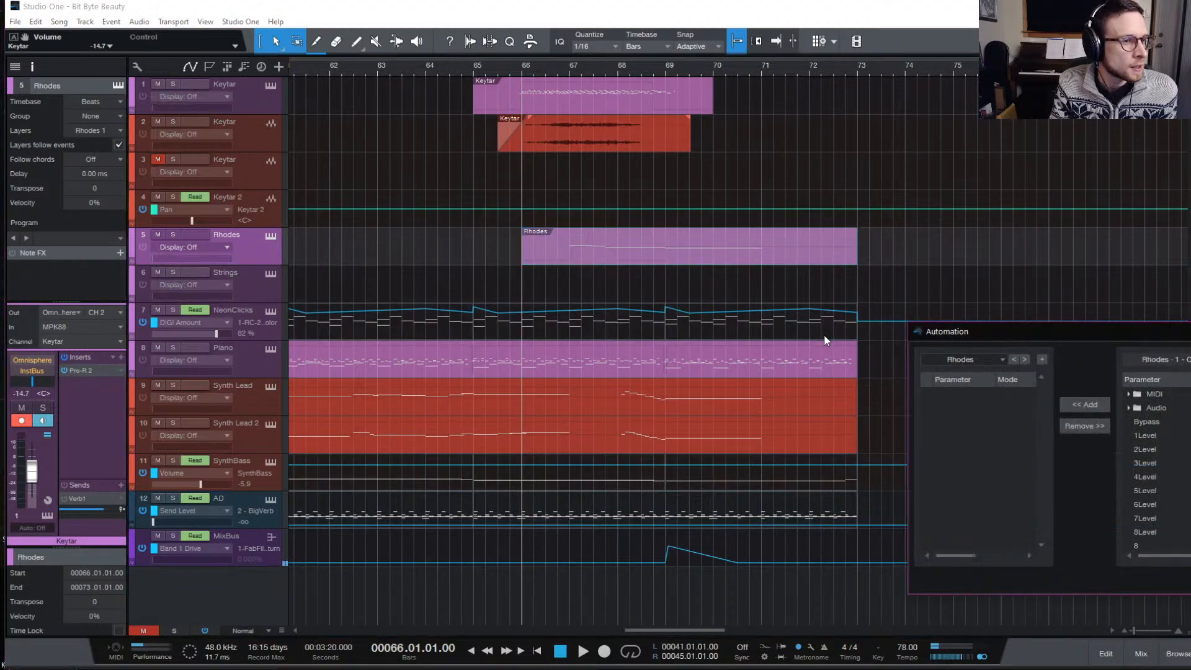
{"action": "left_click", "coordinate": [1129, 408]}
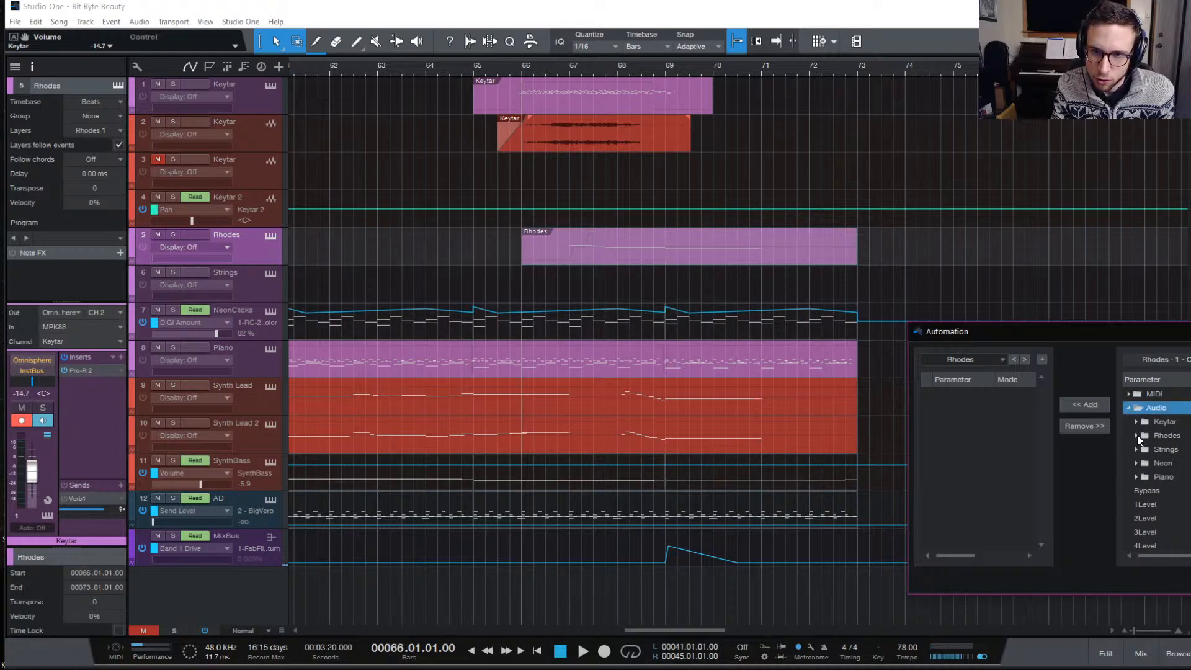
{"action": "left_click", "coordinate": [1137, 436]}
{"action": "double_click", "coordinate": [1160, 479]}
{"action": "key", "text": "Escape"}
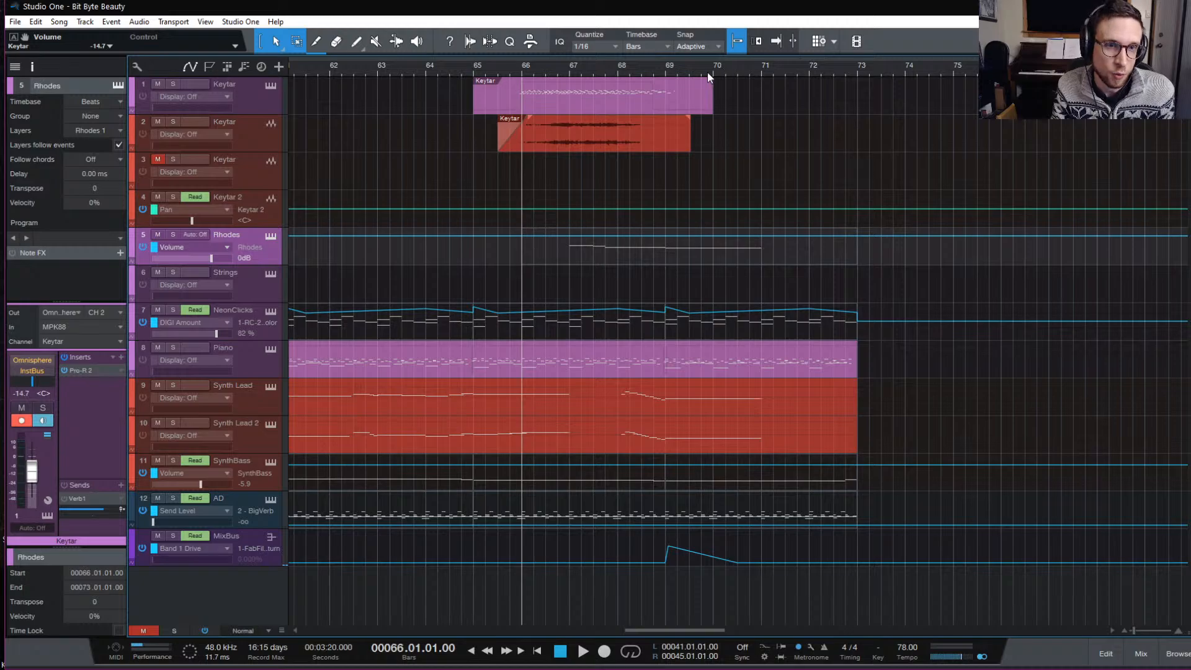
Add Rhodes volume points at bars 69 and 71, fading from 0 dB down to -∞.
{"action": "left_click", "coordinate": [664, 69]}
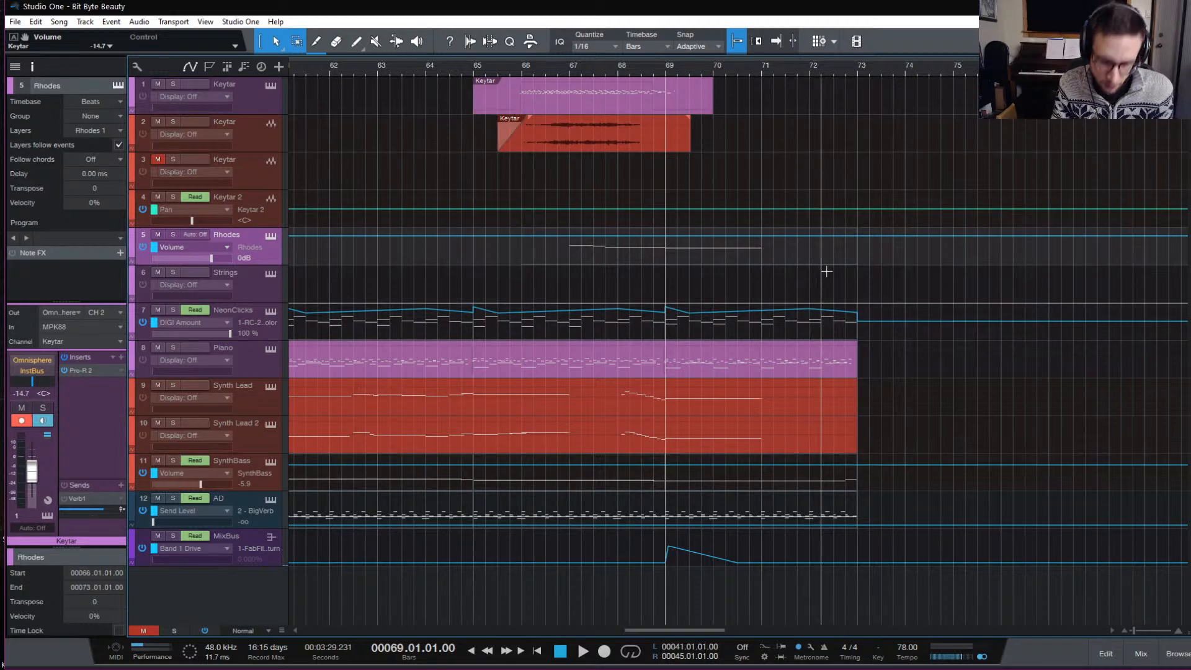
{"action": "key", "text": "e"}
{"action": "key", "text": "e"}
{"action": "left_click", "coordinate": [665, 236]}
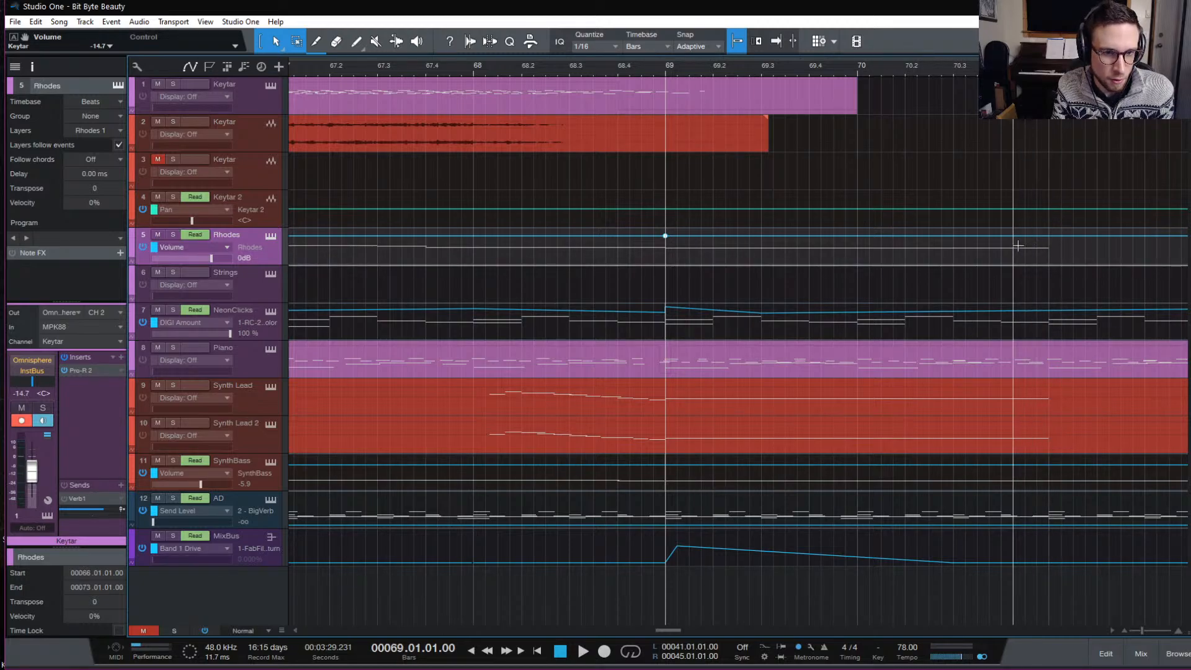
{"action": "left_click_drag", "start_coordinate": [1047, 236], "coordinate": [1048, 261]}
Curve the Rhodes volume fade upward between bars 69 and 71 and play it from bar 69.
{"action": "key", "text": "space"}
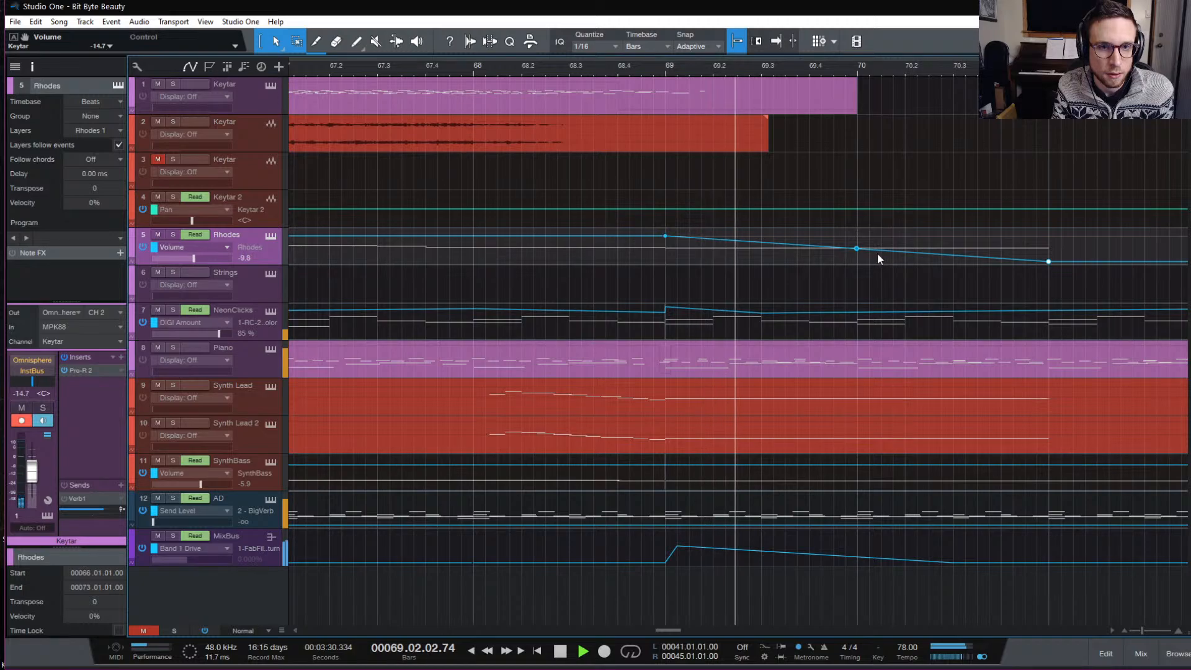
{"action": "key", "text": "space"}
{"action": "left_click_drag", "start_coordinate": [857, 250], "coordinate": [861, 248]}
{"action": "key", "text": "space"}
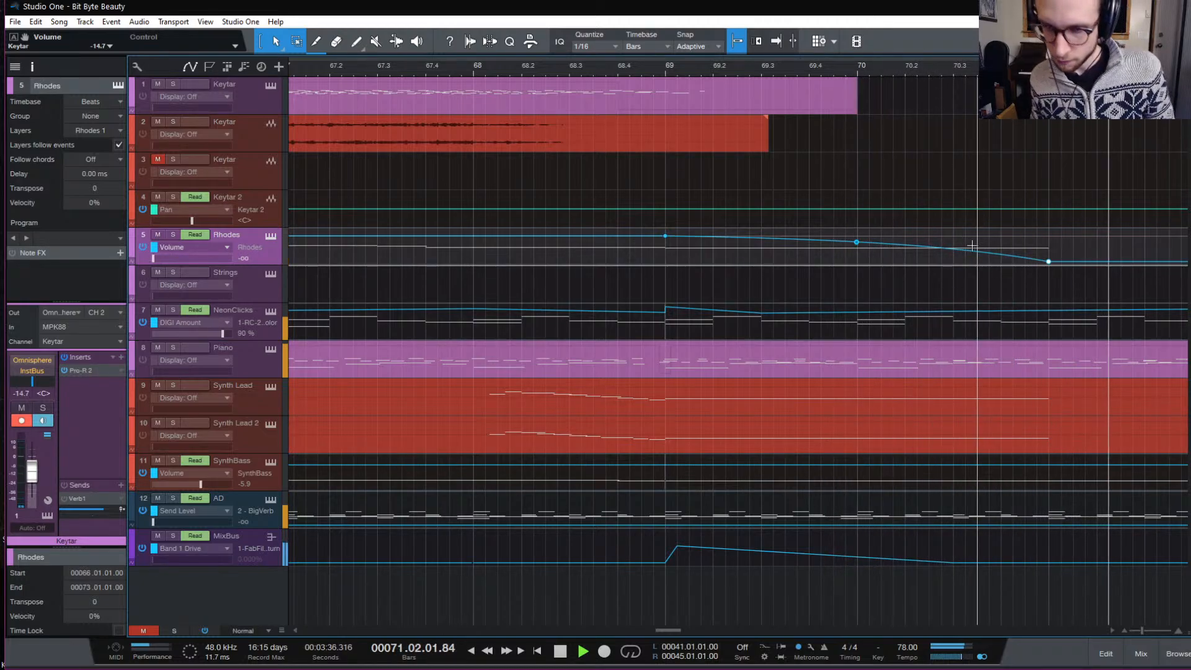
{"action": "key", "text": "space"}
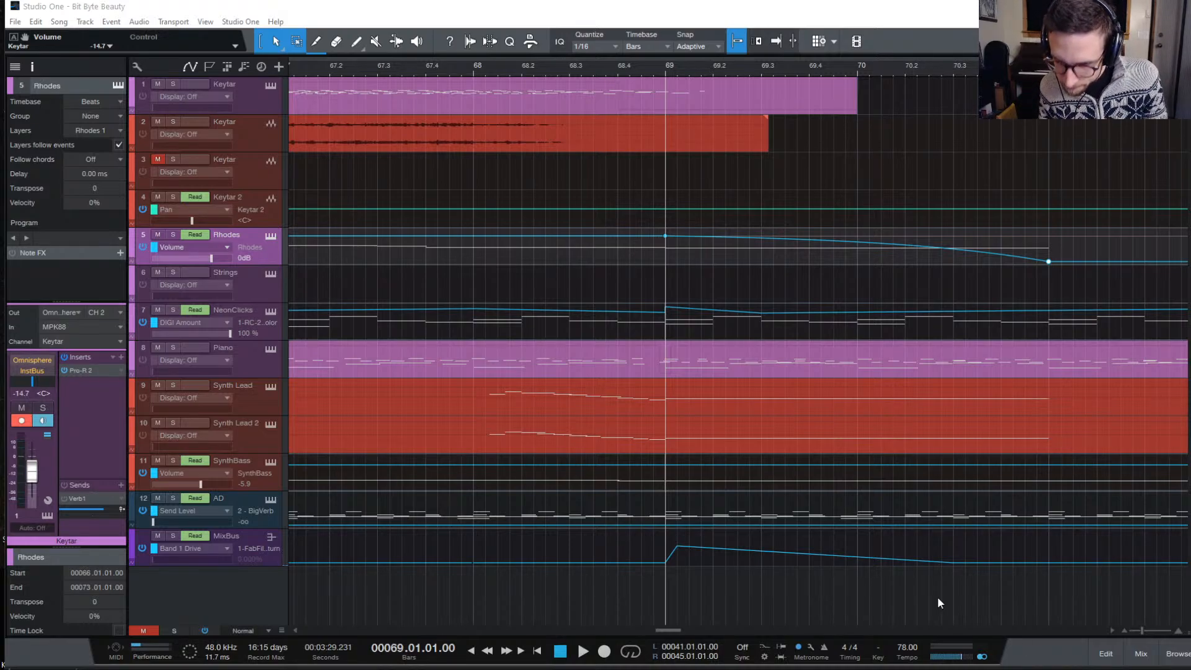
Play the arrangement from bar 65 to bar 73 to check the Rhodes fade in context.
{"action": "left_click", "coordinate": [903, 183]}
{"action": "key", "text": "w"}
{"action": "key", "text": "w"}
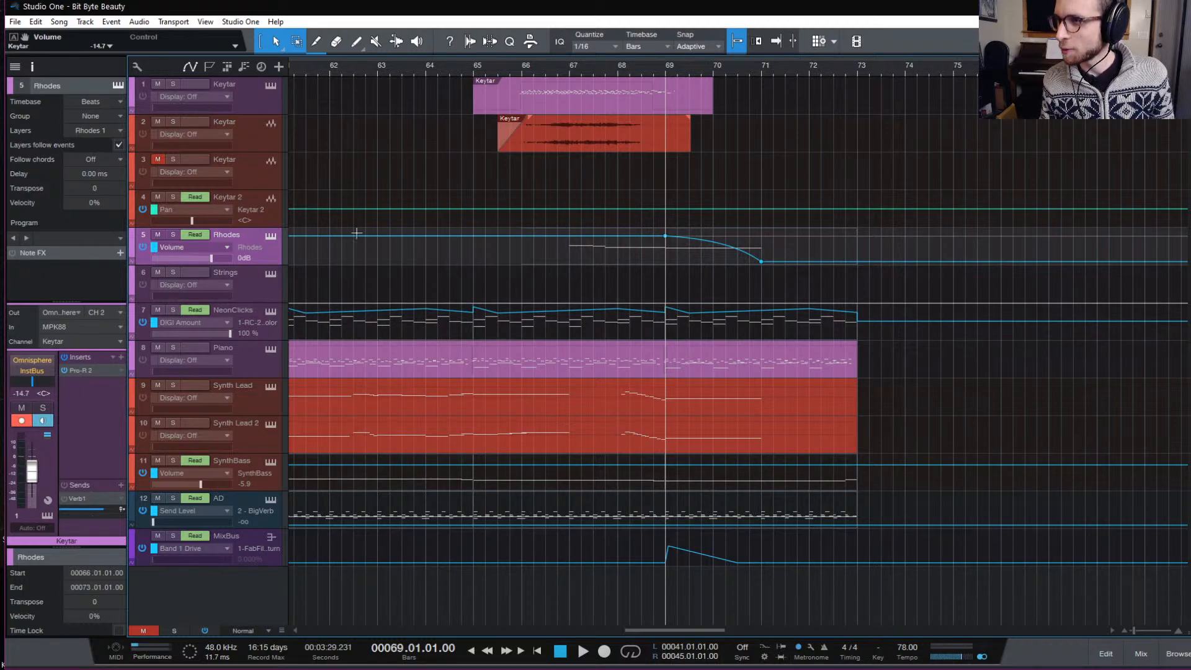
{"action": "left_click", "coordinate": [478, 72]}
{"action": "key", "text": "space"}
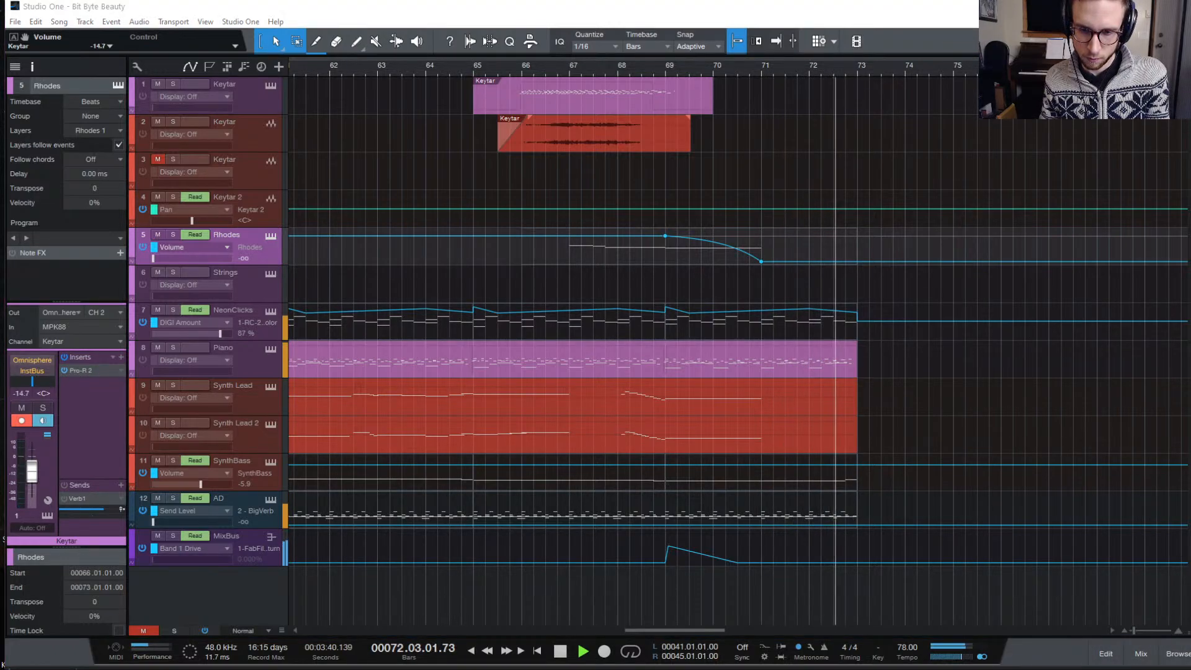
{"action": "left_click", "coordinate": [979, 407]}
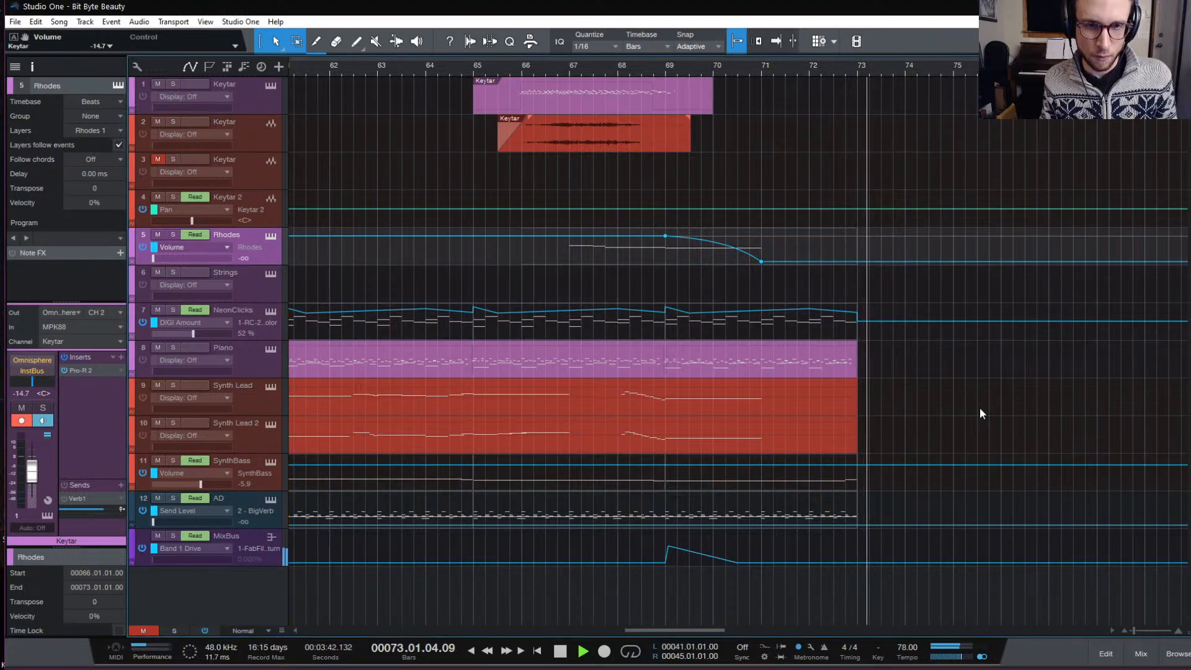
{"action": "key", "text": "space"}
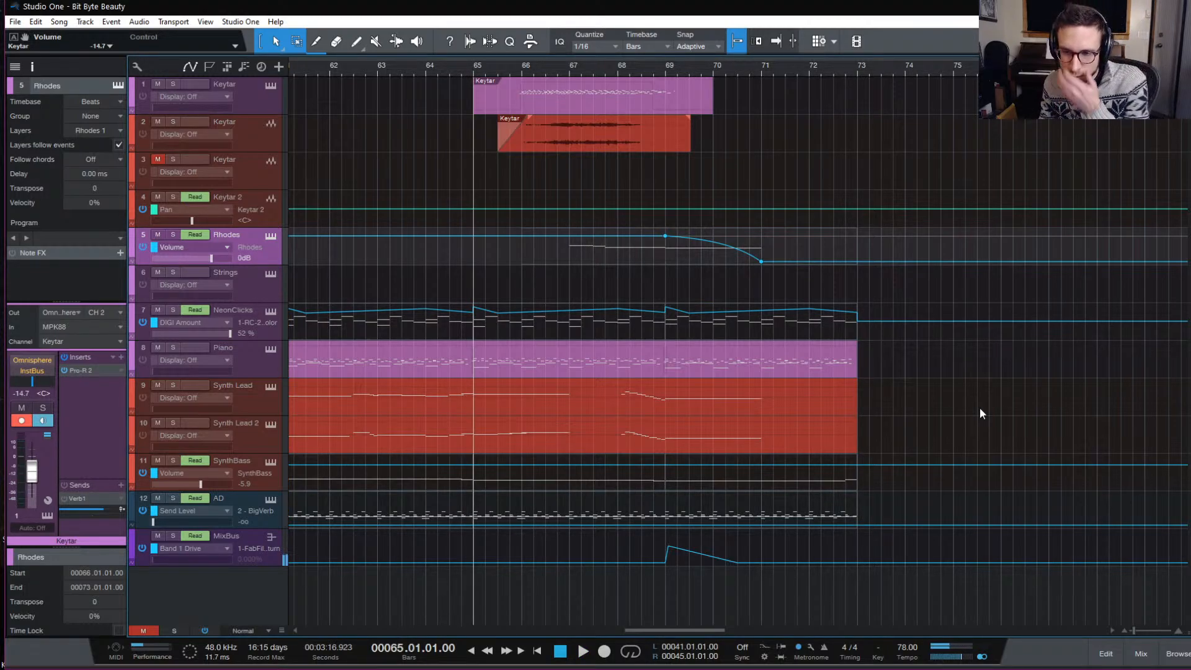
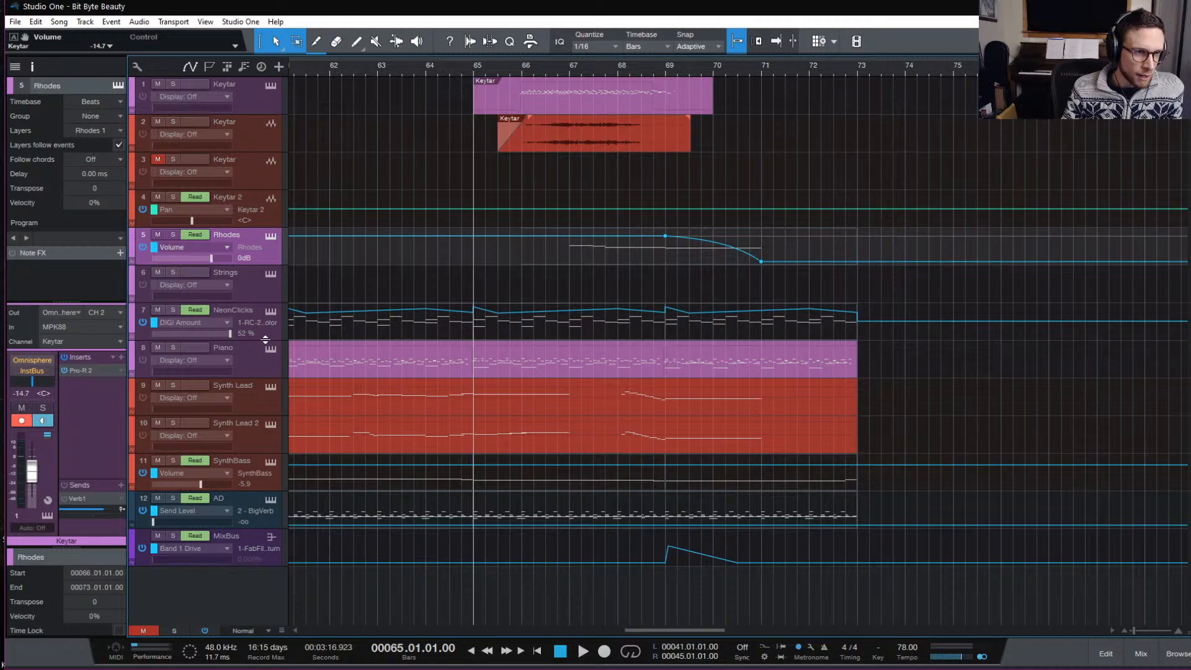
Enlarge the NeonClicks lane and delete the DIGI Amount automation peaks at bars 69 and 65.
{"action": "left_click_drag", "start_coordinate": [265, 340], "coordinate": [265, 414]}
{"action": "left_click", "coordinate": [666, 310]}
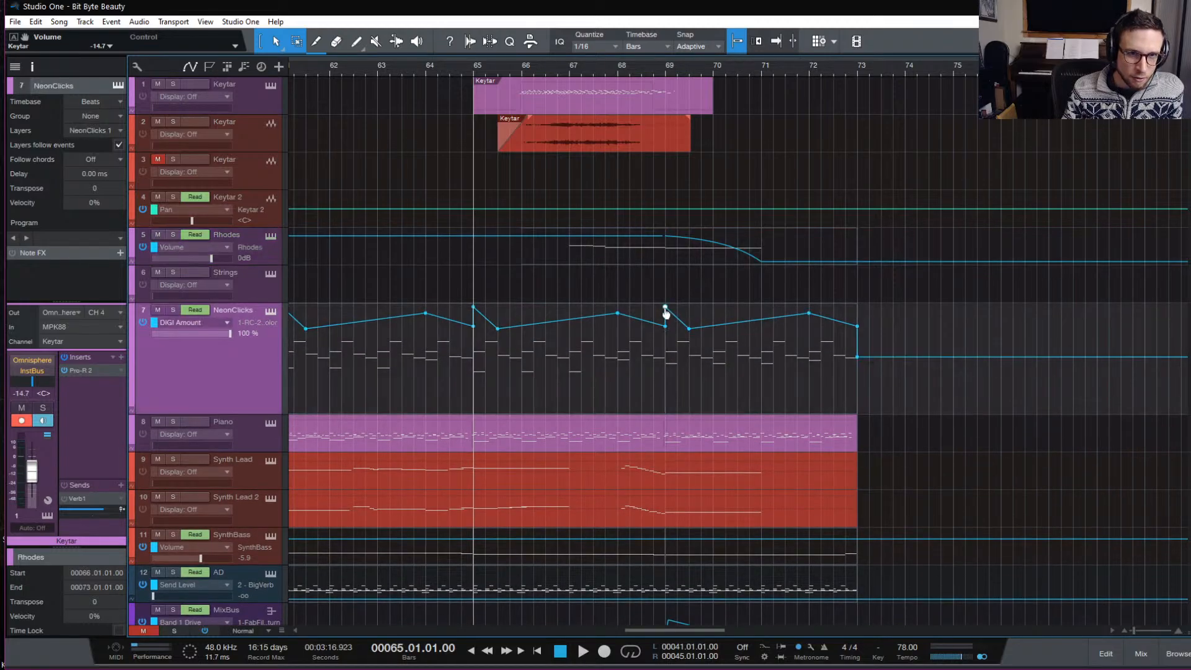
{"action": "key", "text": "Delete"}
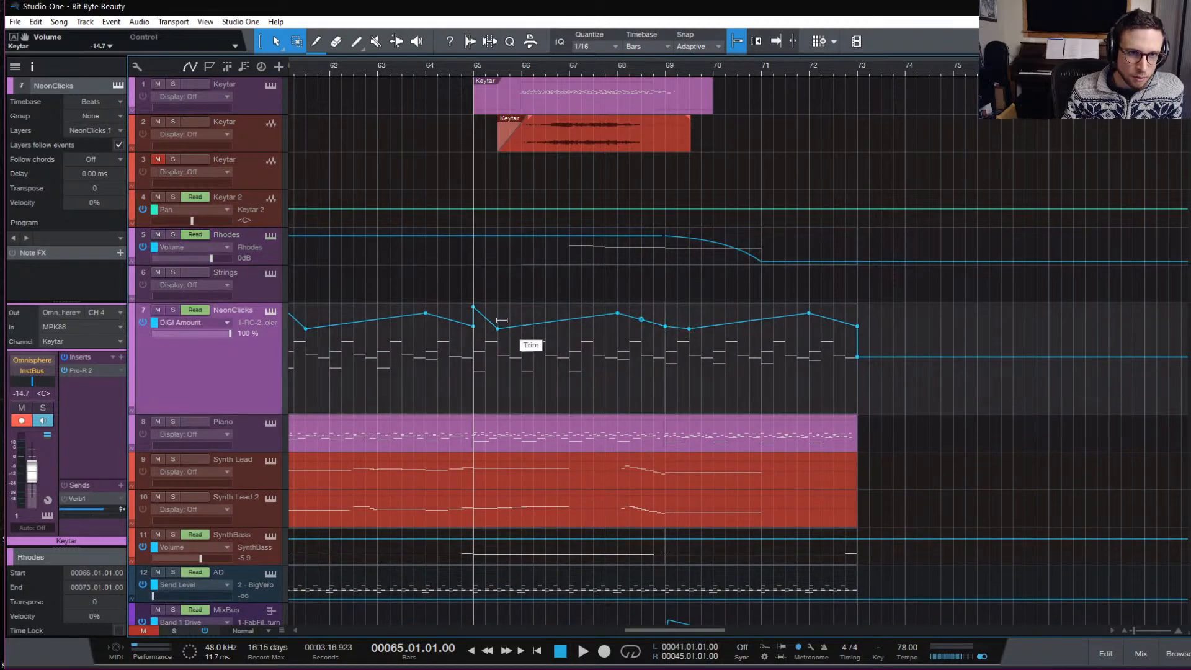
{"action": "left_click", "coordinate": [473, 307]}
{"action": "key", "text": "Delete"}
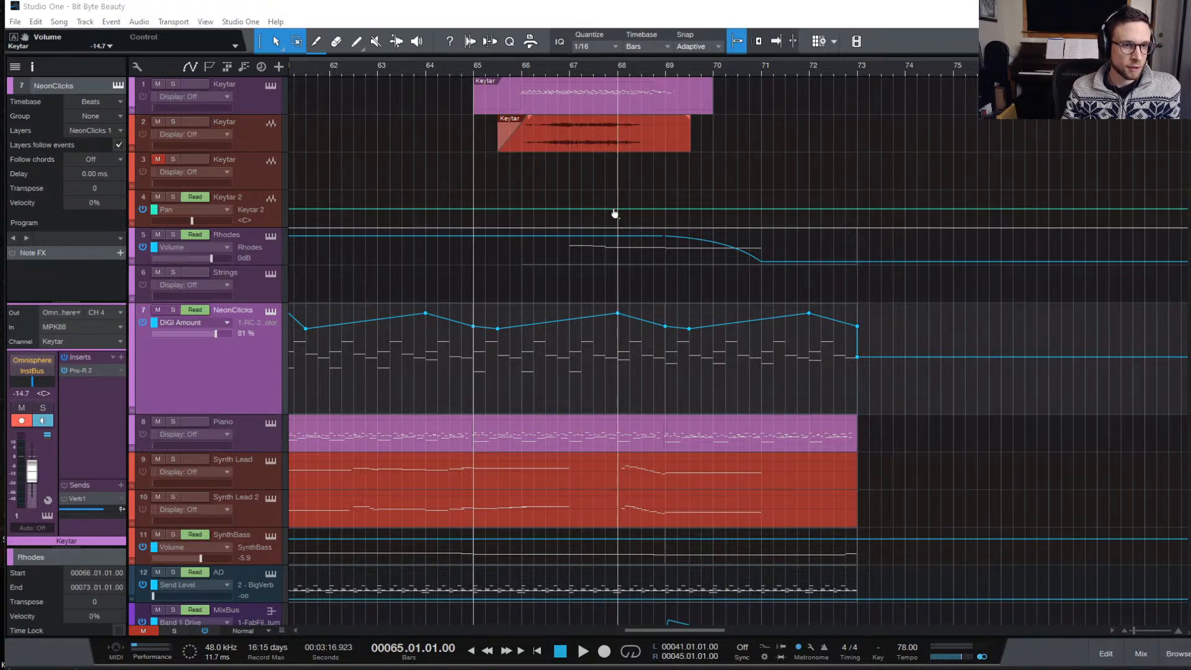
Play the arrangement from bar 65 and again from bar 71 to hear the edited NeonClicks automation.
{"action": "key", "text": "space"}
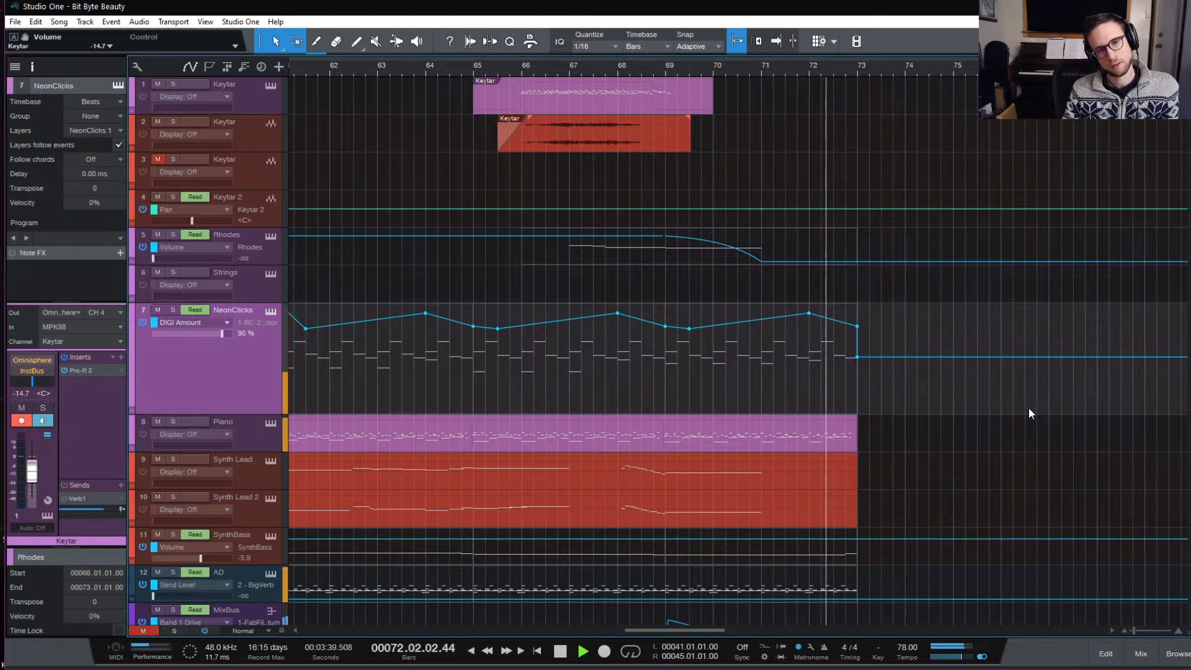
{"action": "key", "text": "space"}
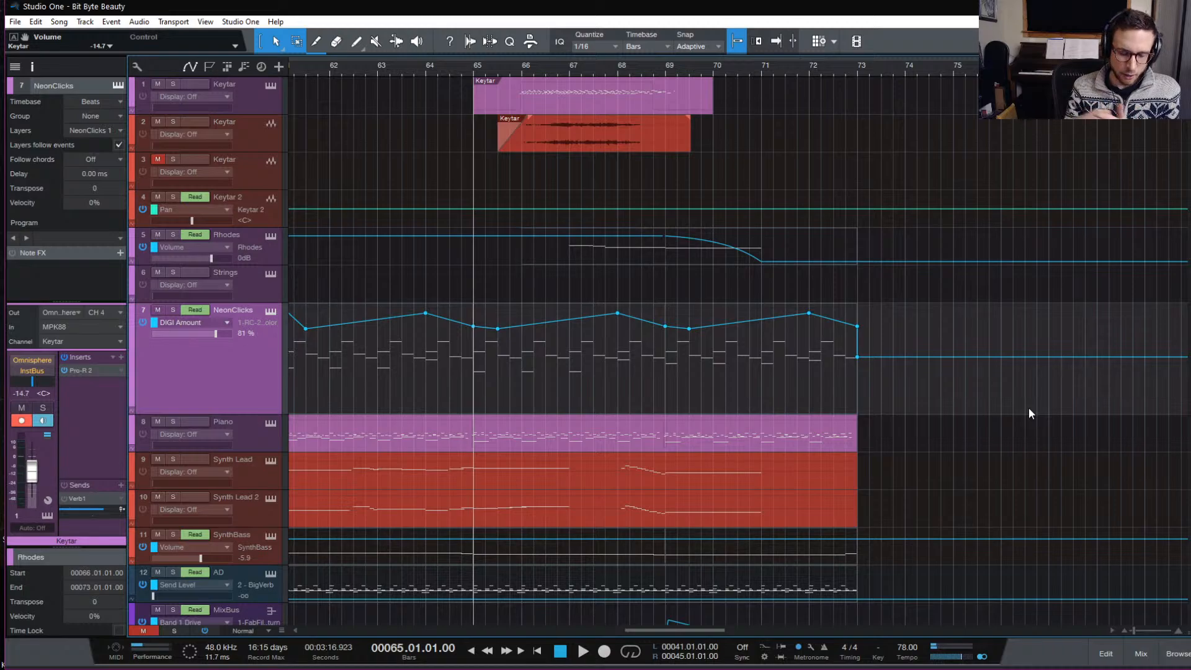
{"action": "left_click", "coordinate": [763, 69]}
{"action": "key", "text": "space"}
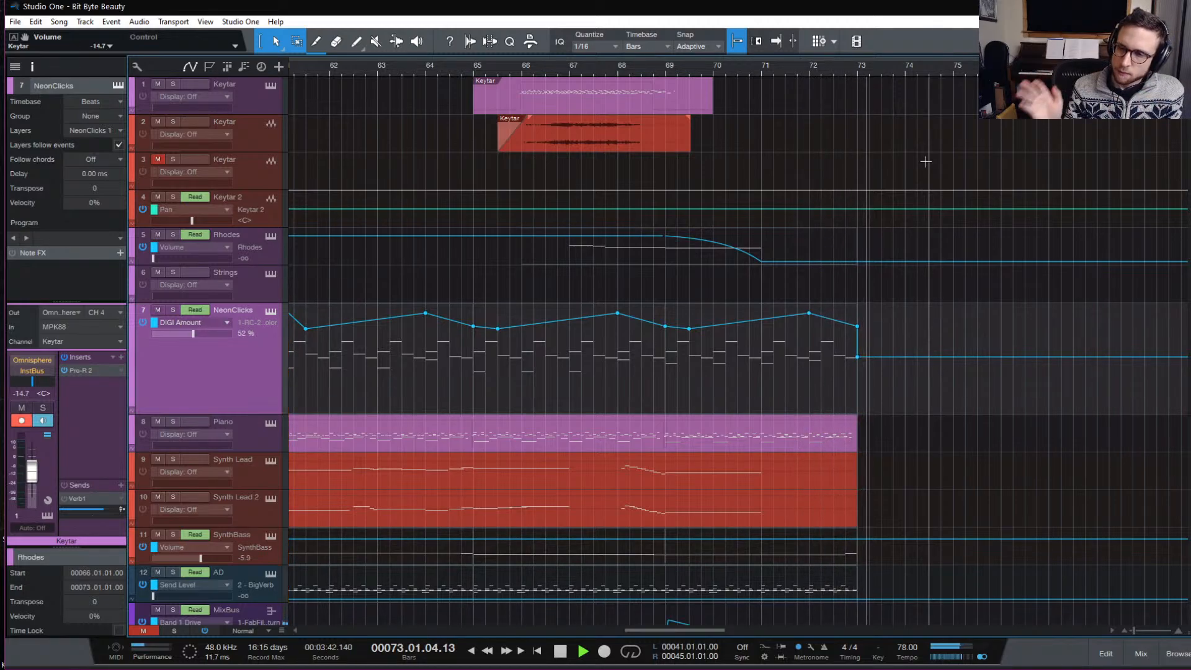
{"action": "key", "text": "space"}
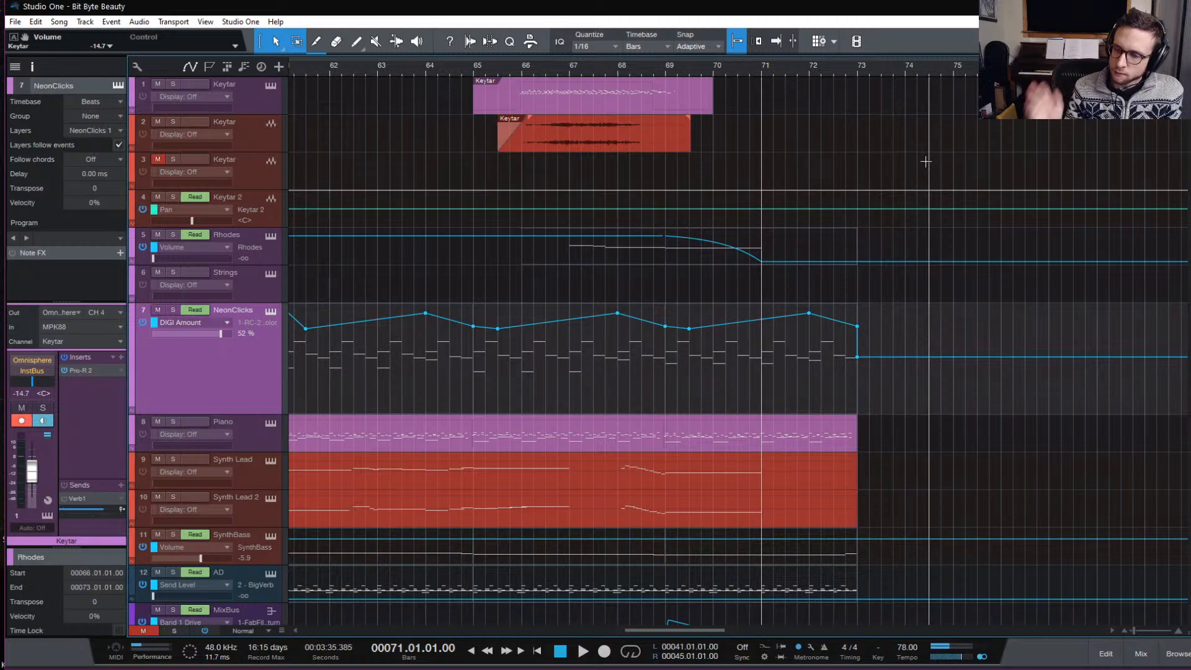
Delete the lower DIGI Amount automation point at bar 73 on the NeonClicks track.
{"action": "key", "text": "5"}
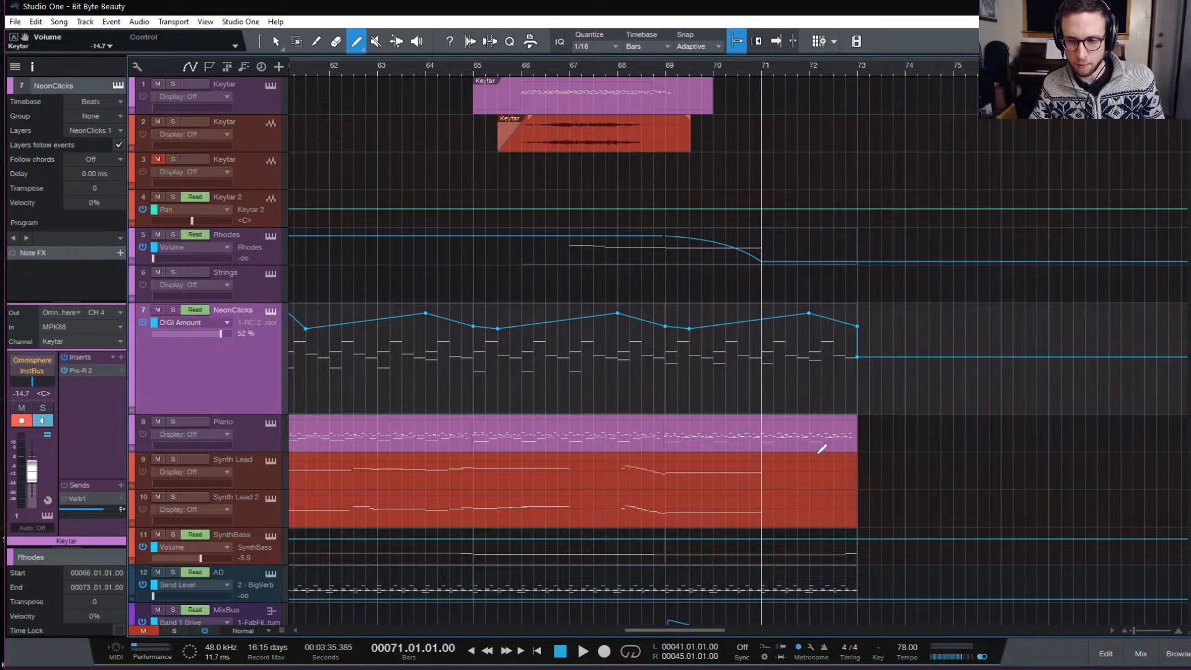
{"action": "left_click", "coordinate": [715, 70]}
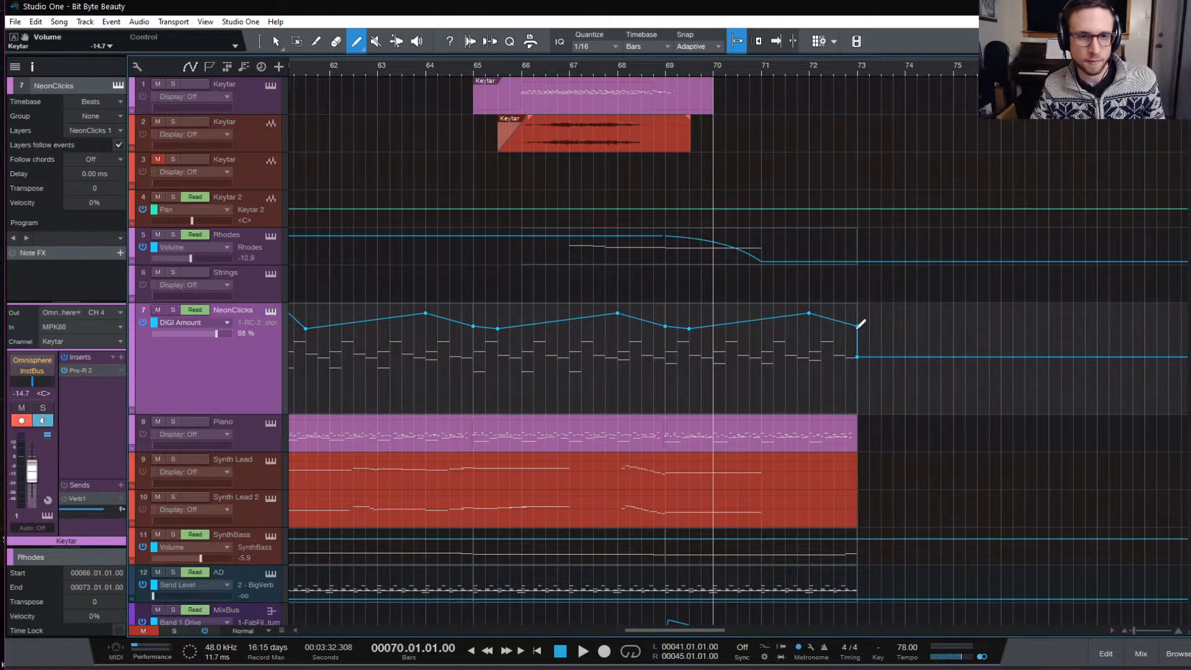
{"action": "key", "text": "1"}
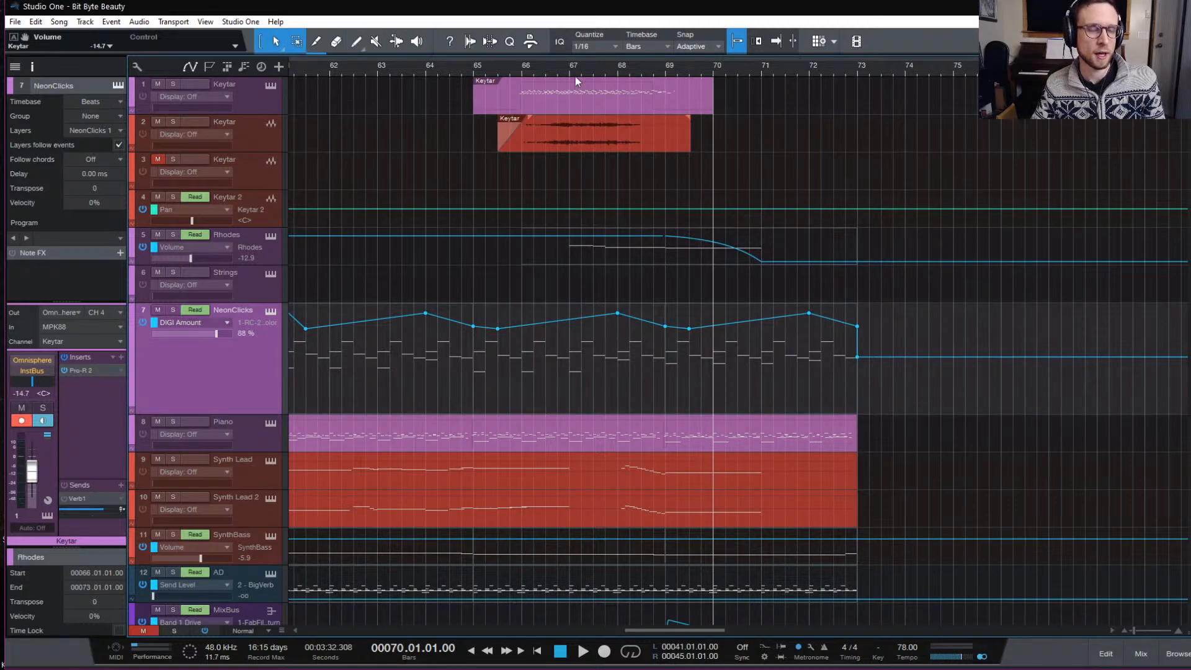
{"action": "left_click", "coordinate": [517, 72]}
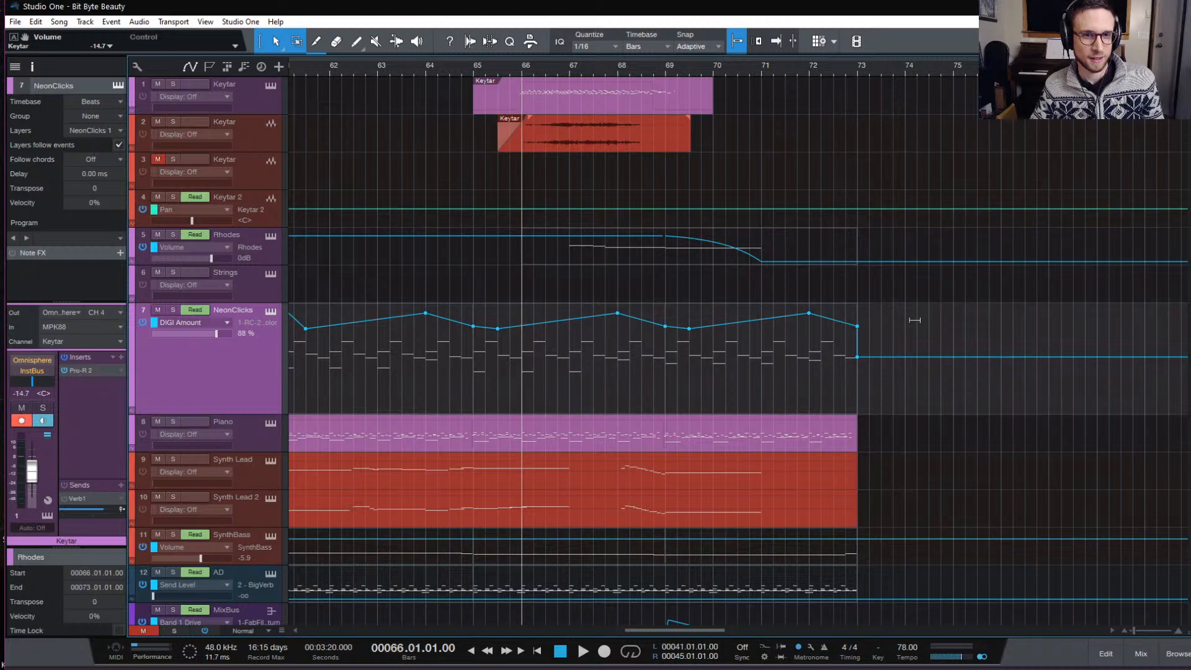
{"action": "double_click", "coordinate": [857, 358]}
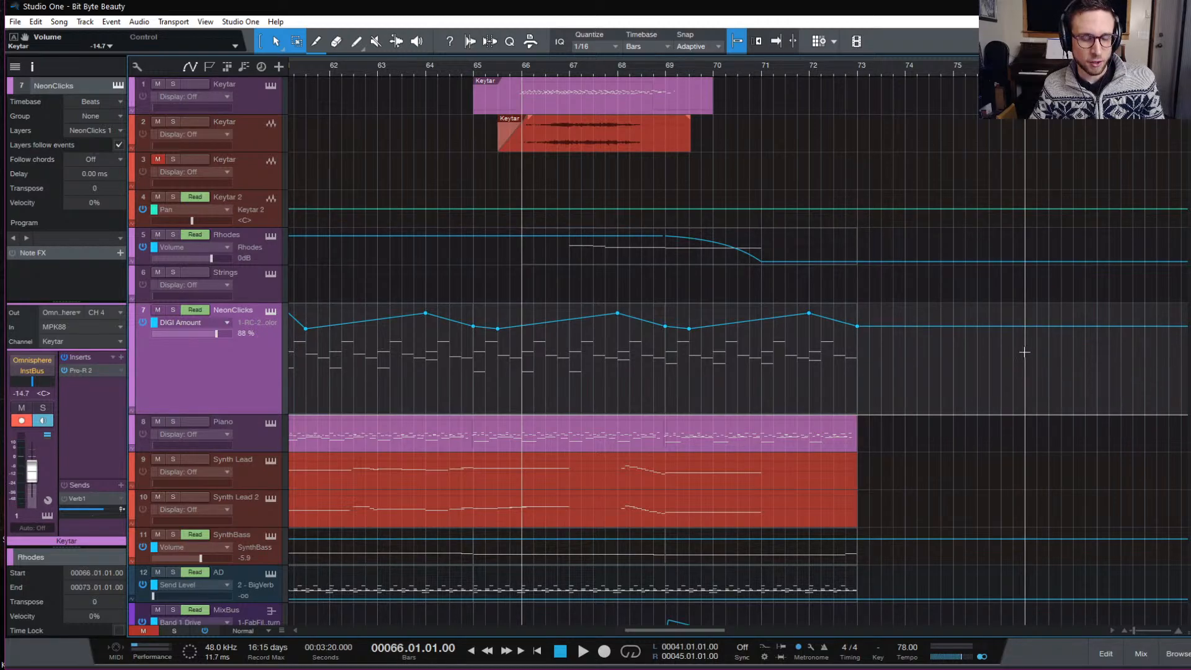
Hide the automation, select the Piano track and place the playback cursor at bar 72.
{"action": "left_click", "coordinate": [714, 71]}
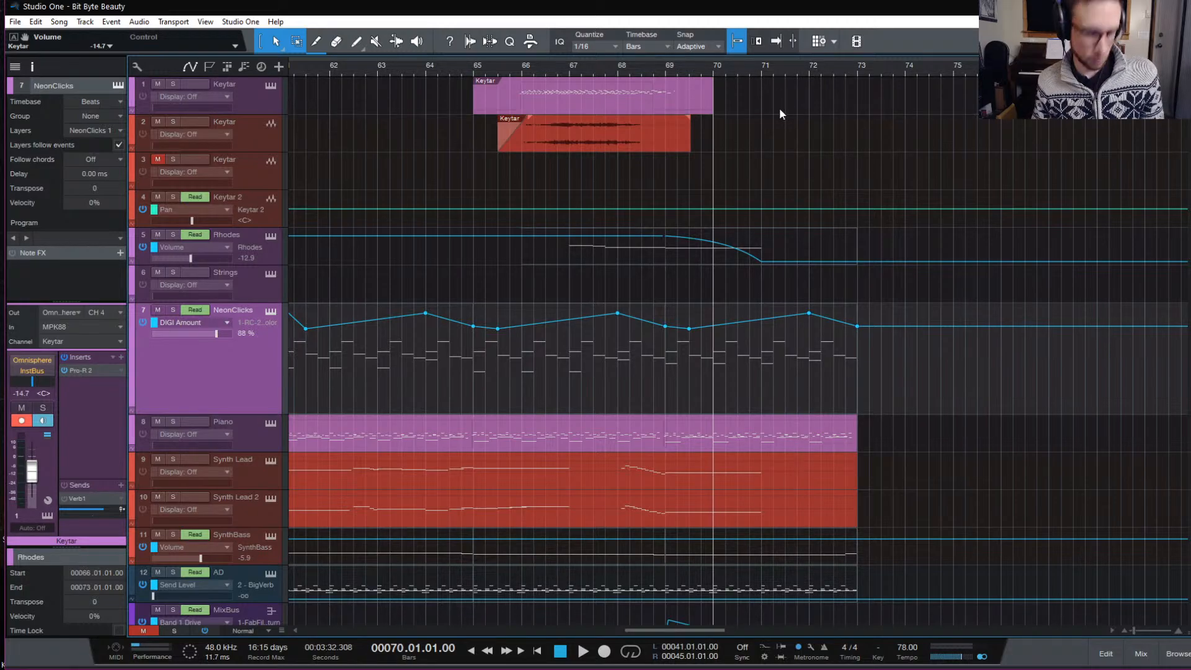
{"action": "key", "text": "a"}
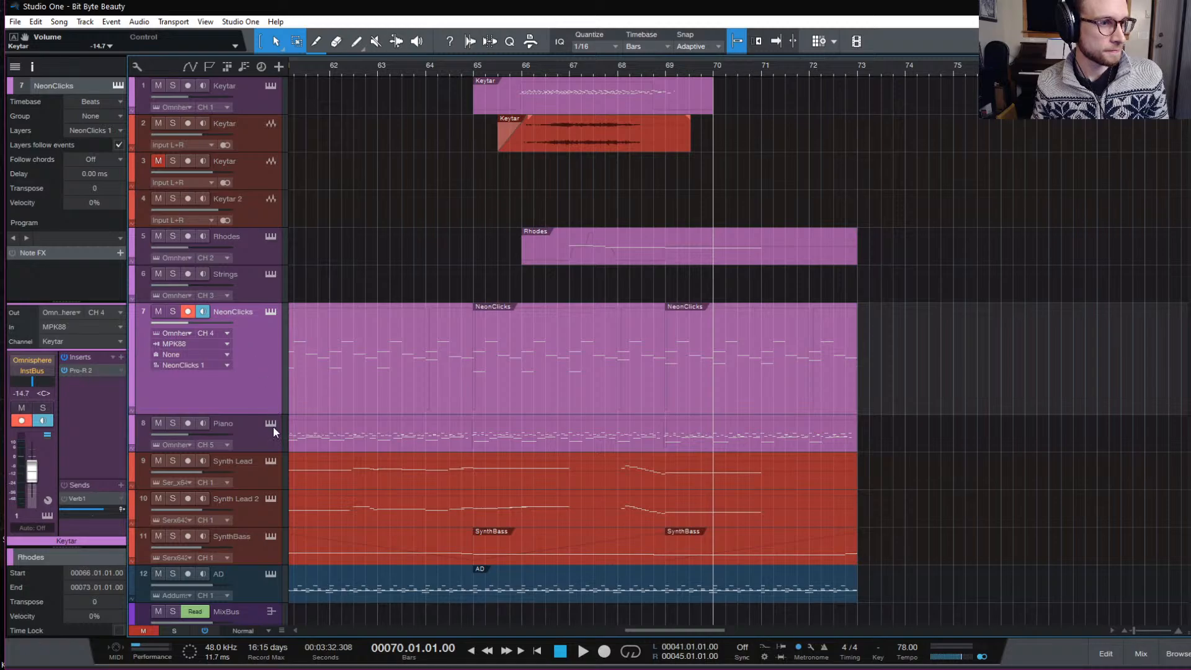
{"action": "left_click", "coordinate": [256, 444]}
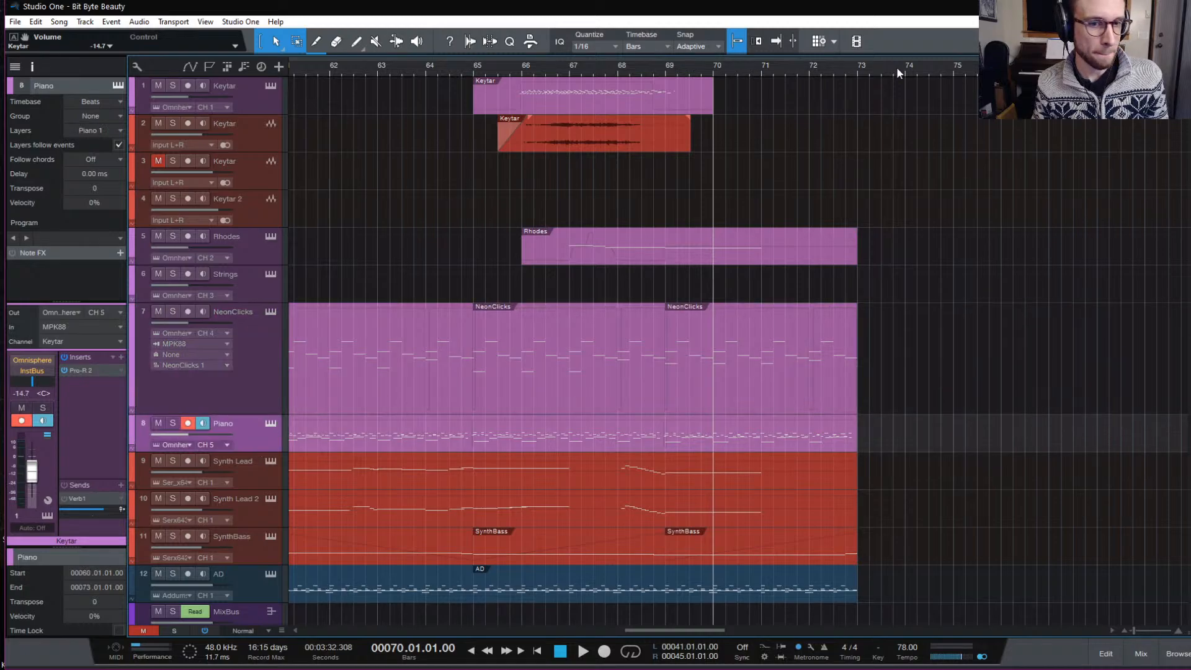
{"action": "left_click", "coordinate": [808, 72]}
{"action": "key", "text": "space"}
{"action": "key", "text": "KP_Multiply"}
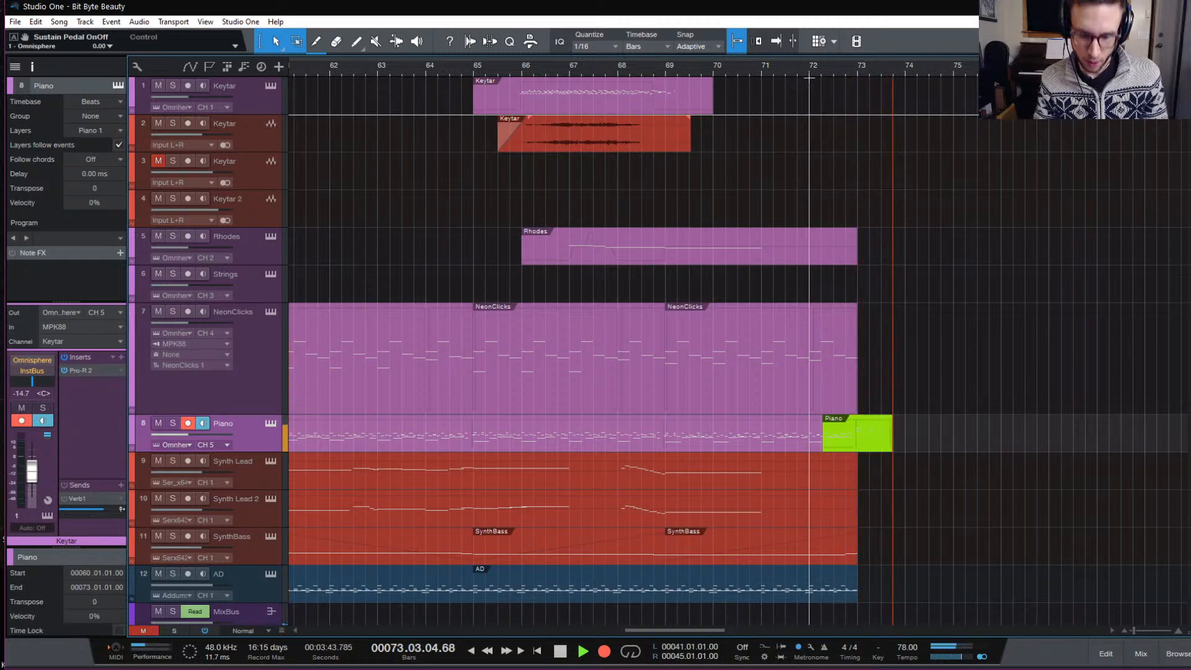
{"action": "key", "text": "space"}
{"action": "key", "text": "ctrl+z"}
Record a new Piano take from bar 72 and check its notes in the note editor.
{"action": "key", "text": "space"}
{"action": "key", "text": "KP_Multiply"}
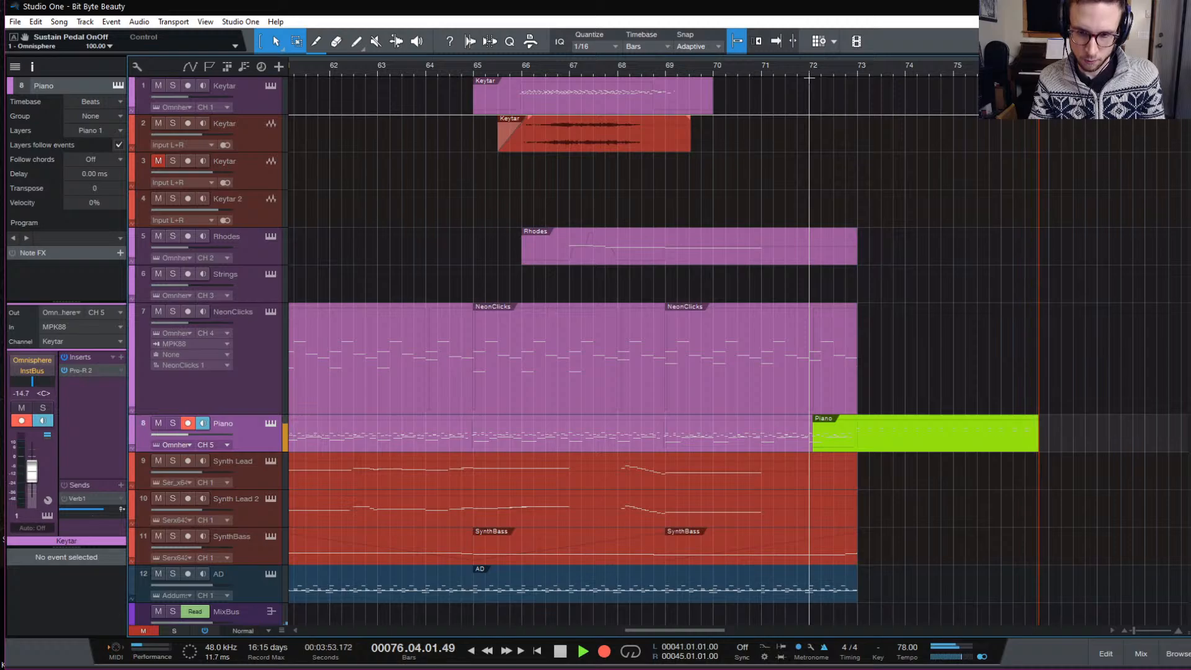
{"action": "key", "text": "space"}
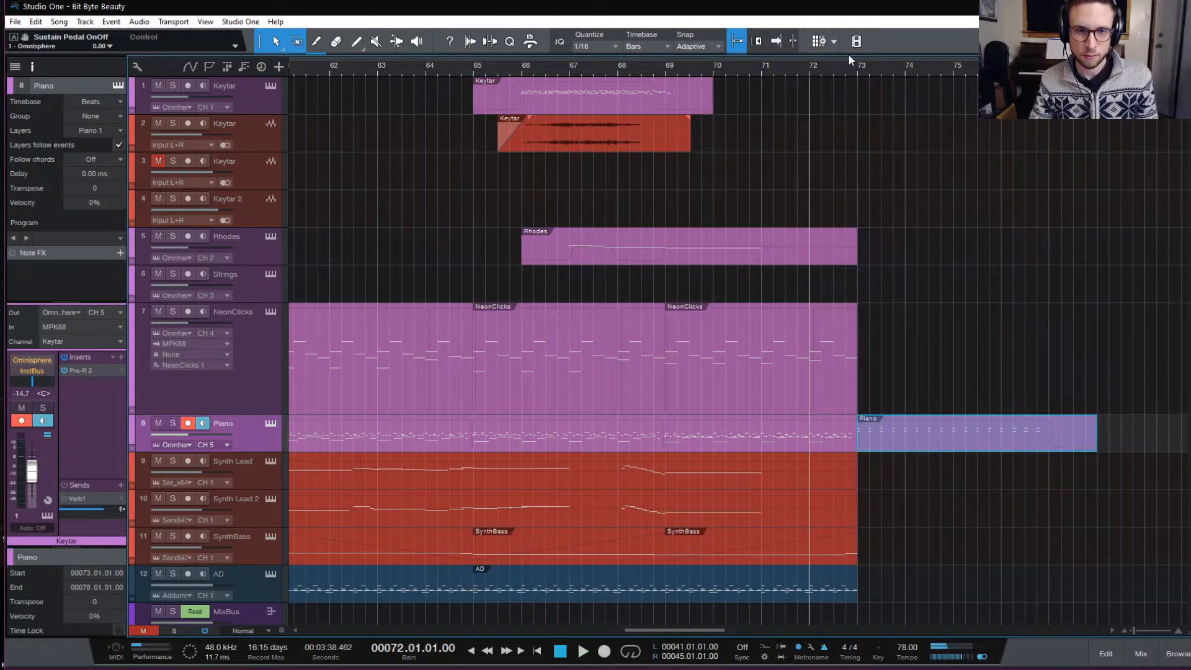
{"action": "double_click", "coordinate": [988, 445]}
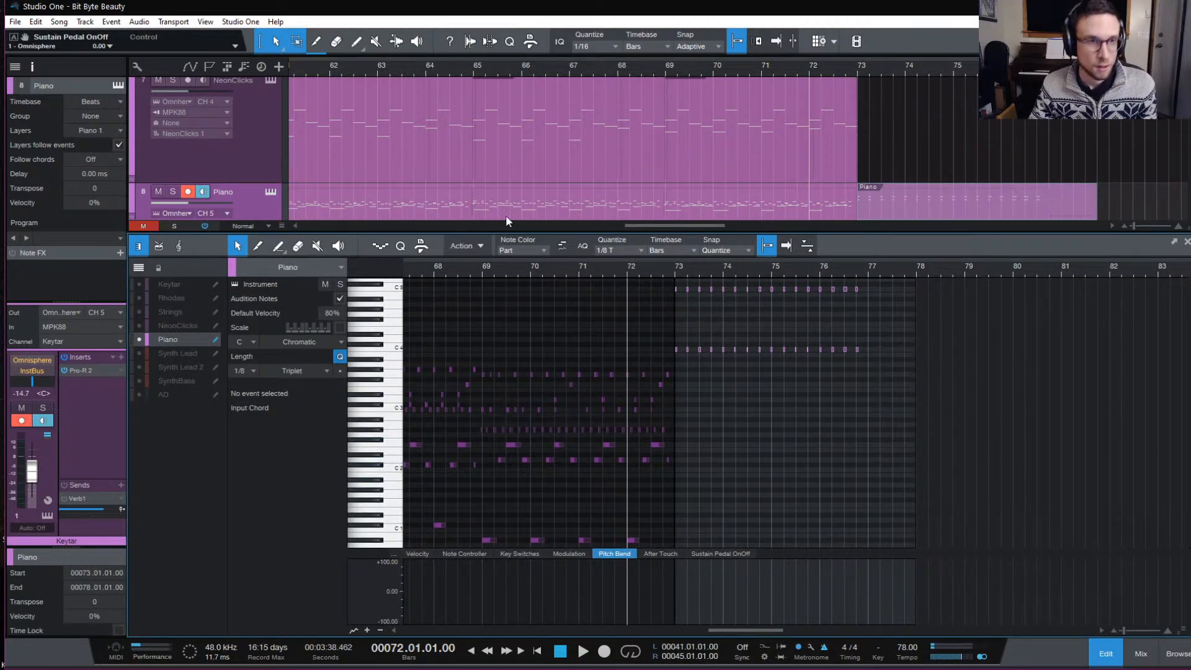
{"action": "left_click", "coordinate": [524, 269]}
{"action": "left_click", "coordinate": [1103, 656]}
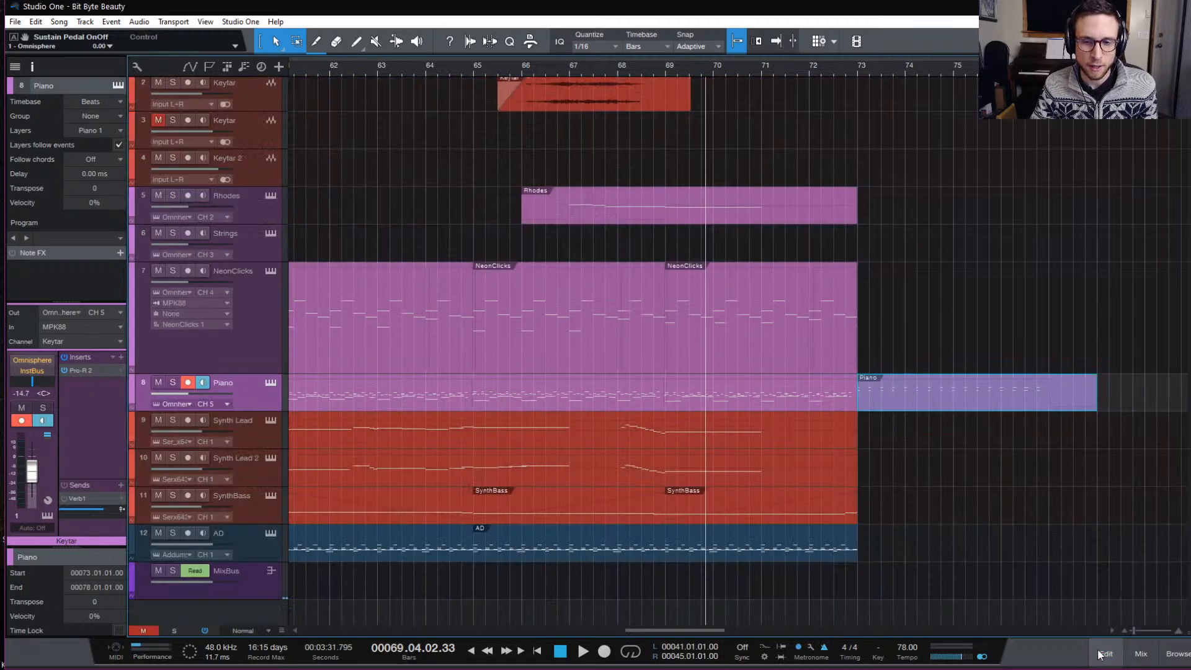
Select the NeonClicks track and record a new part on it starting at bar 73.
{"action": "left_click", "coordinate": [244, 366]}
{"action": "key", "text": "space"}
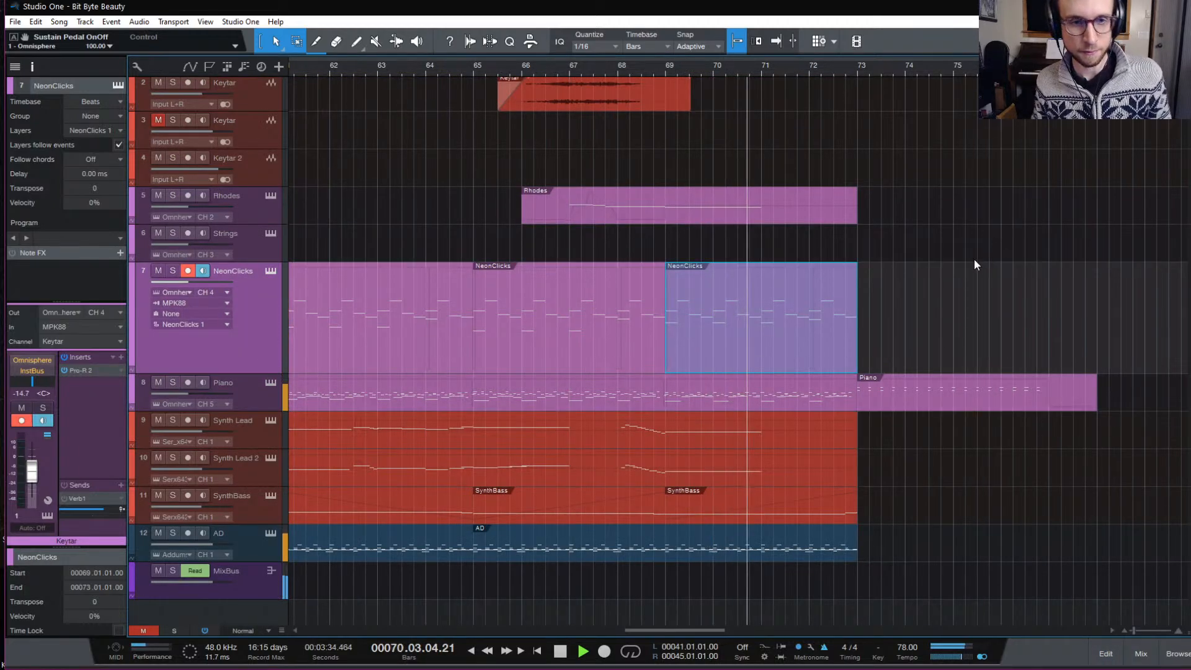
{"action": "key", "text": "space"}
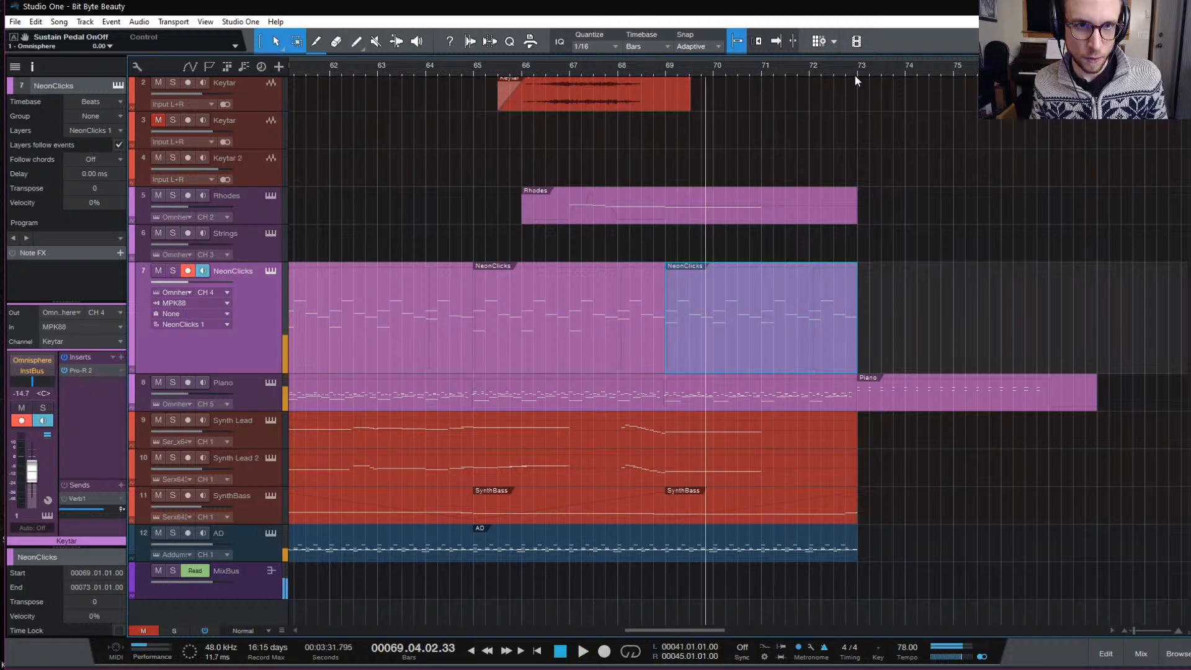
{"action": "left_click", "coordinate": [855, 73]}
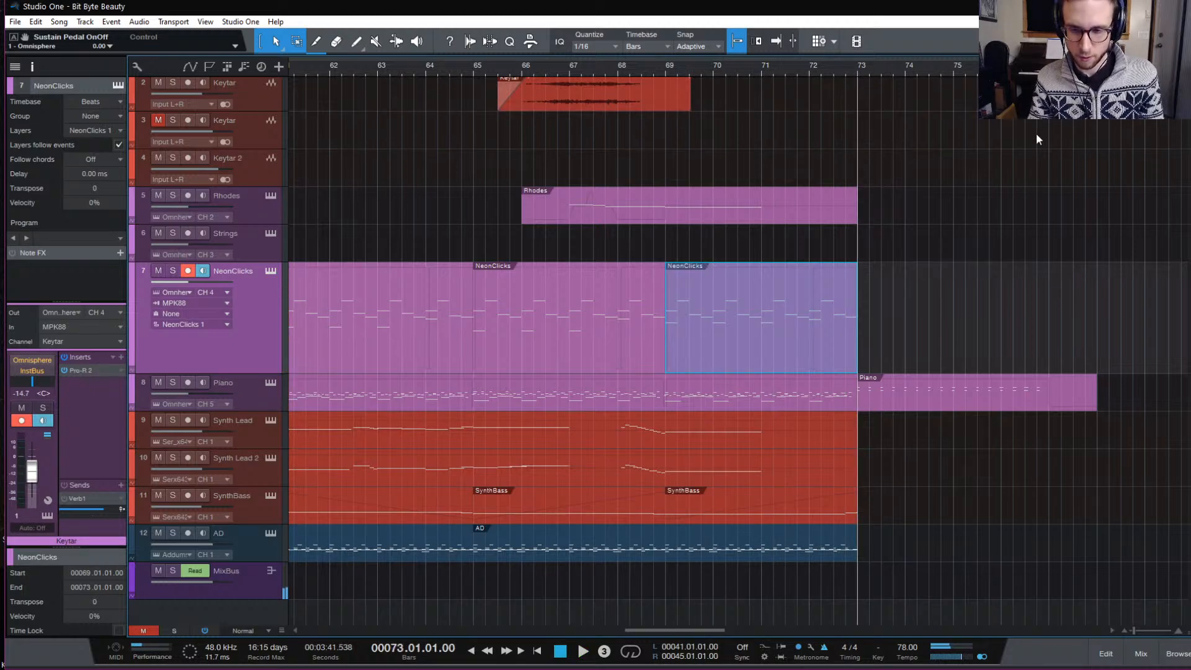
{"action": "key", "text": "KP_Multiply"}
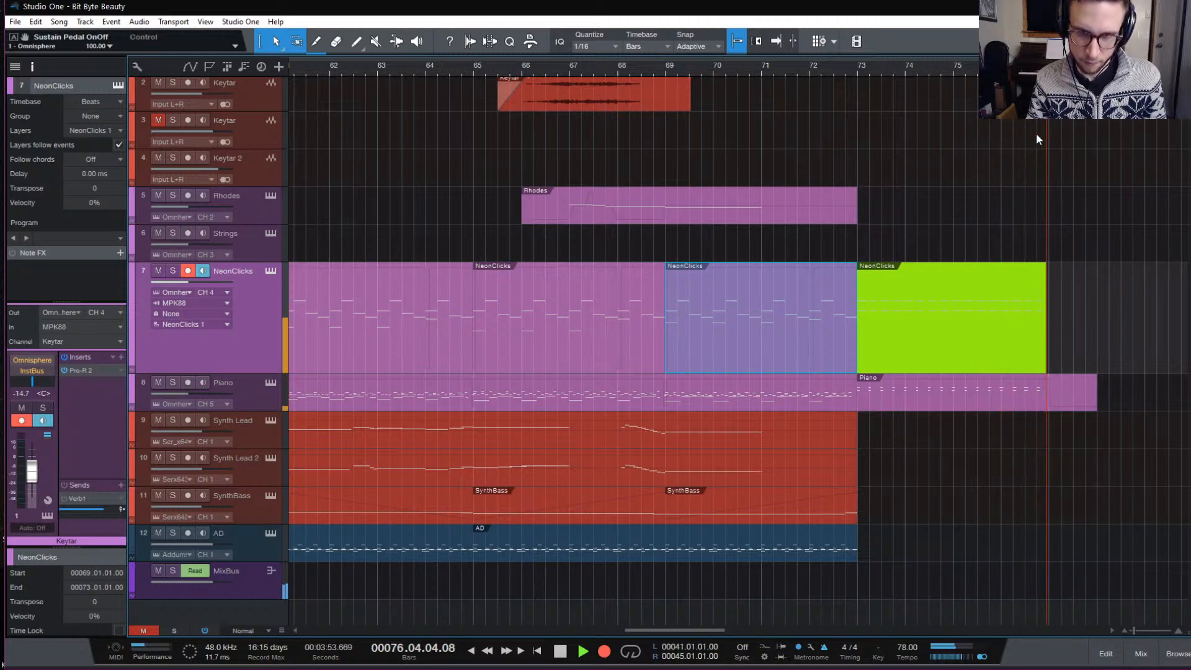
{"action": "key", "text": "space"}
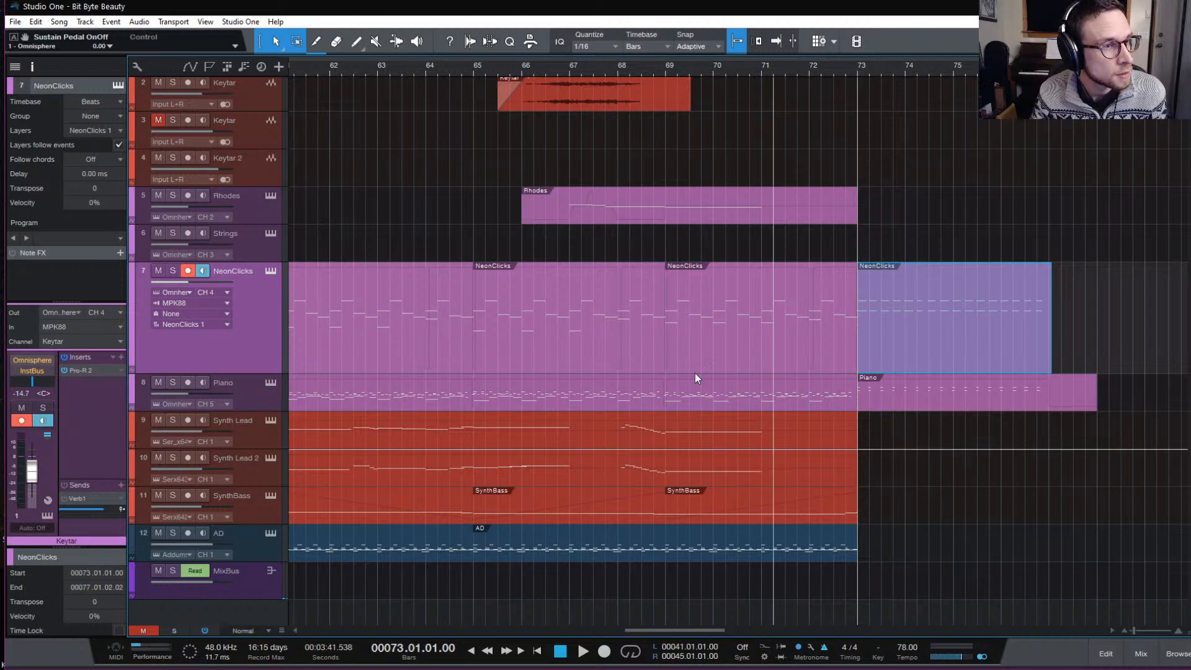
Play the arrangement from bar 72 and examine the new NeonClicks notes from bar 73 in the note editor.
{"action": "scroll", "coordinate": [612, 356], "scroll_direction": "up", "scroll_amount": 1}
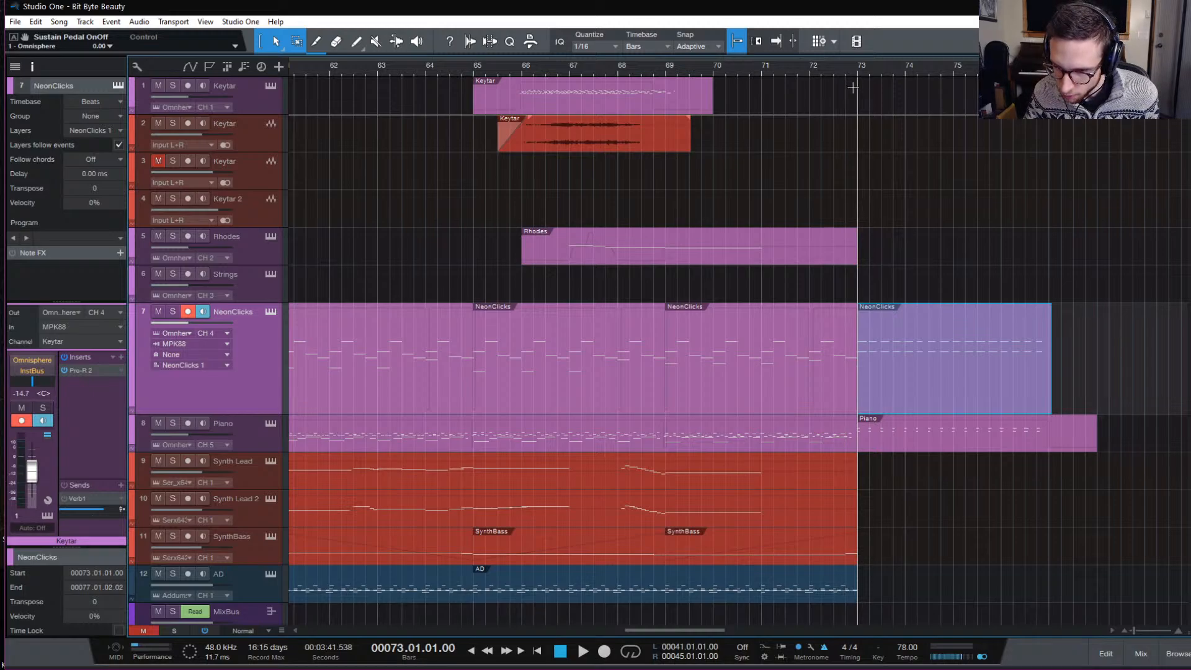
{"action": "left_click", "coordinate": [806, 70]}
{"action": "key", "text": "space"}
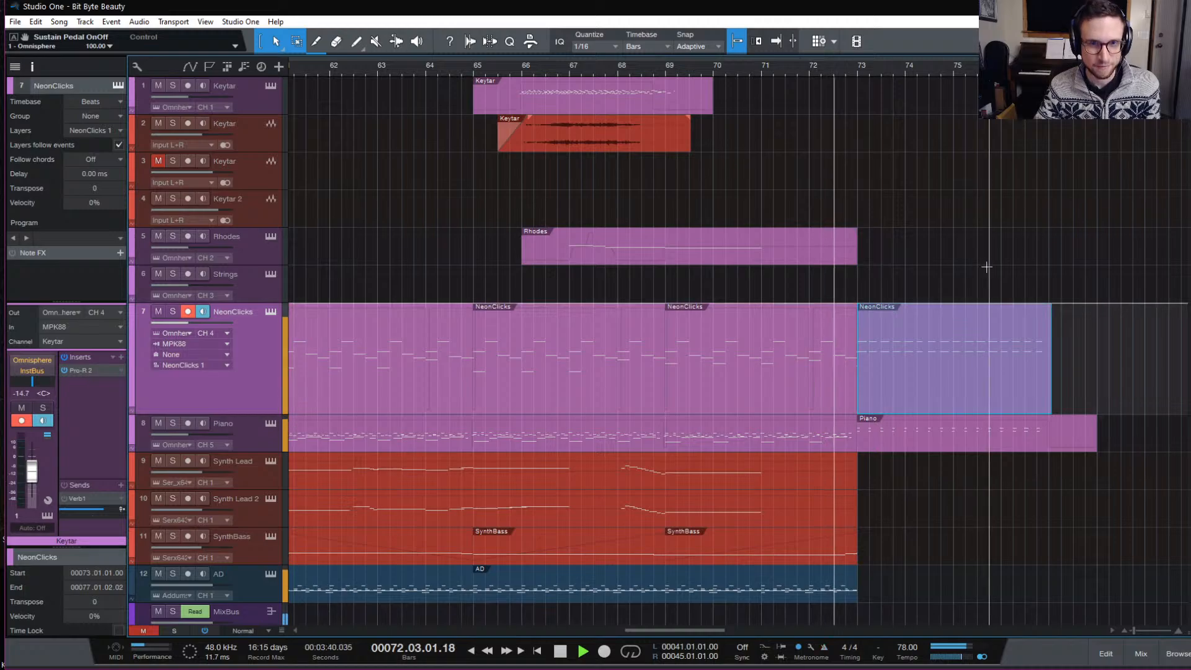
{"action": "double_click", "coordinate": [986, 398]}
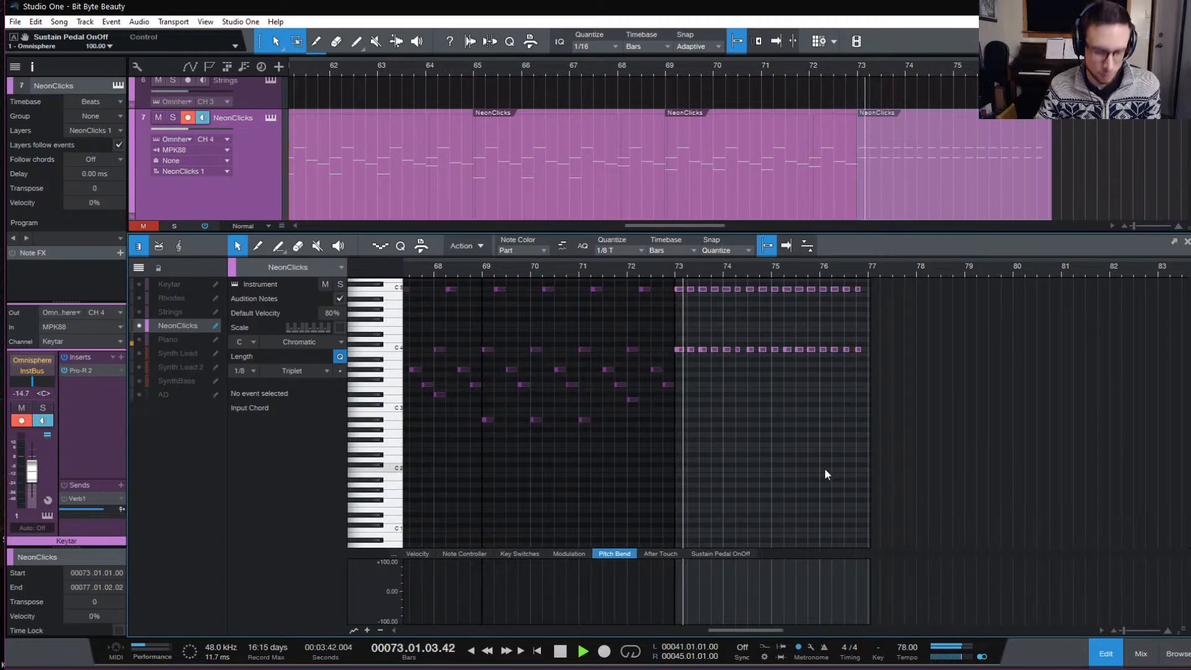
{"action": "scroll", "coordinate": [823, 437], "scroll_direction": "up", "scroll_amount": 4}
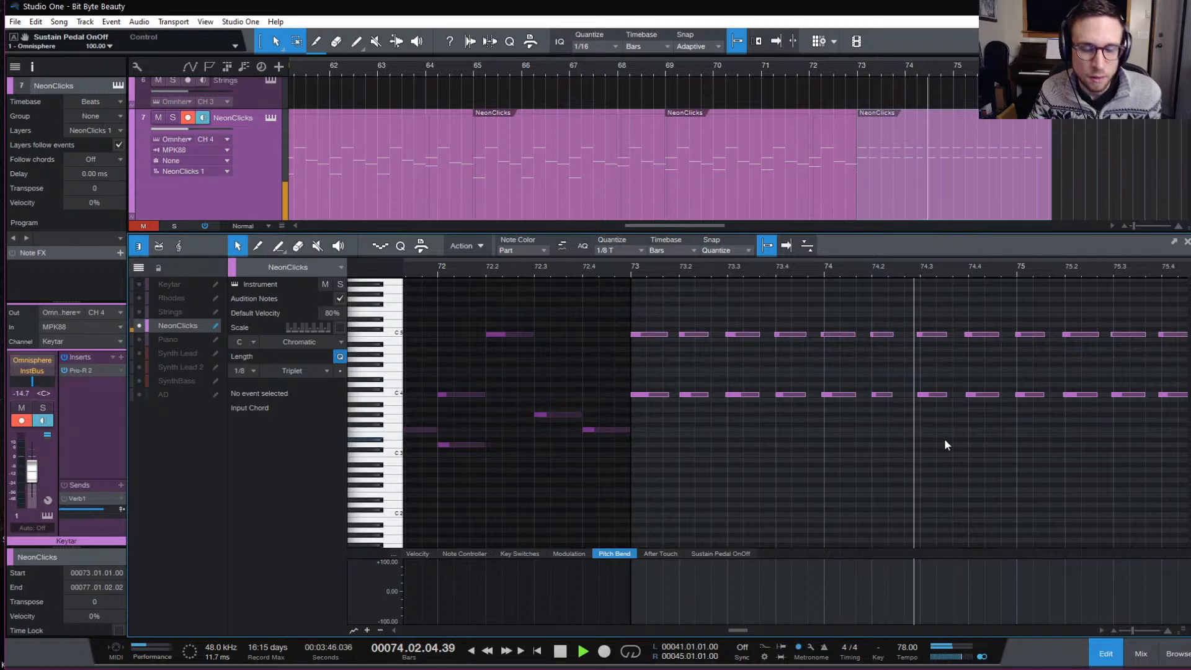
{"action": "scroll", "coordinate": [935, 447], "scroll_direction": "right", "scroll_amount": 3}
{"action": "scroll", "coordinate": [913, 442], "scroll_direction": "right", "scroll_amount": 3}
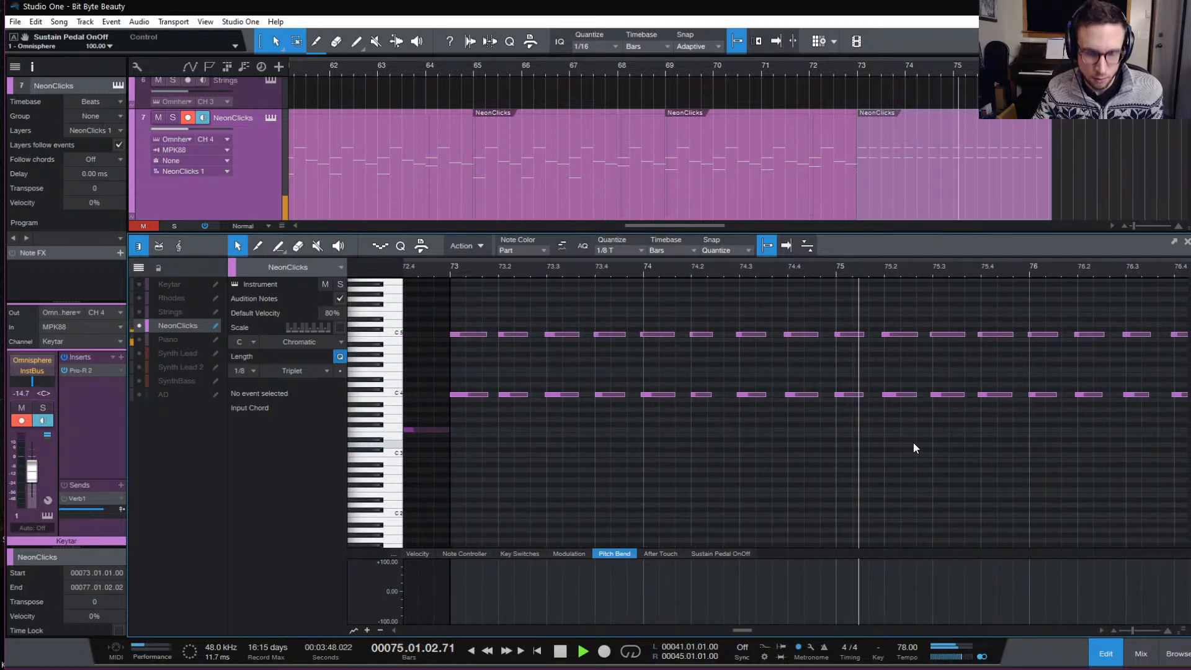
{"action": "key", "text": "w"}
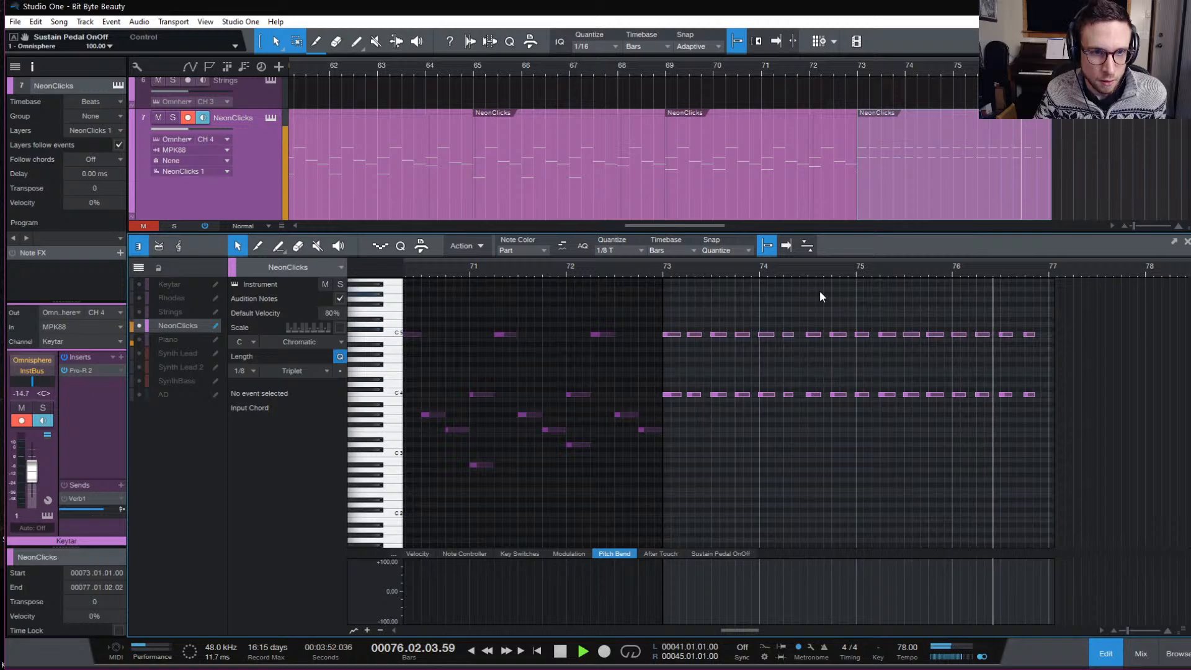
{"action": "key", "text": "space"}
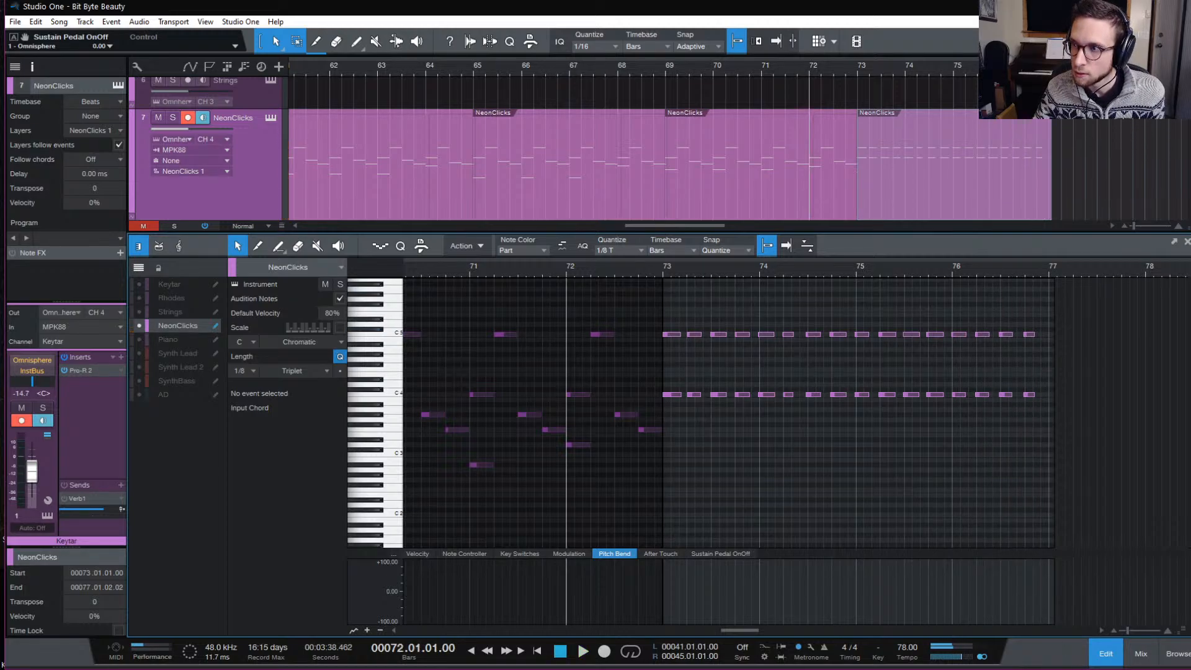
Trim the new Piano and NeonClicks events so both end at the start of bar 77.
{"action": "left_click", "coordinate": [1096, 658]}
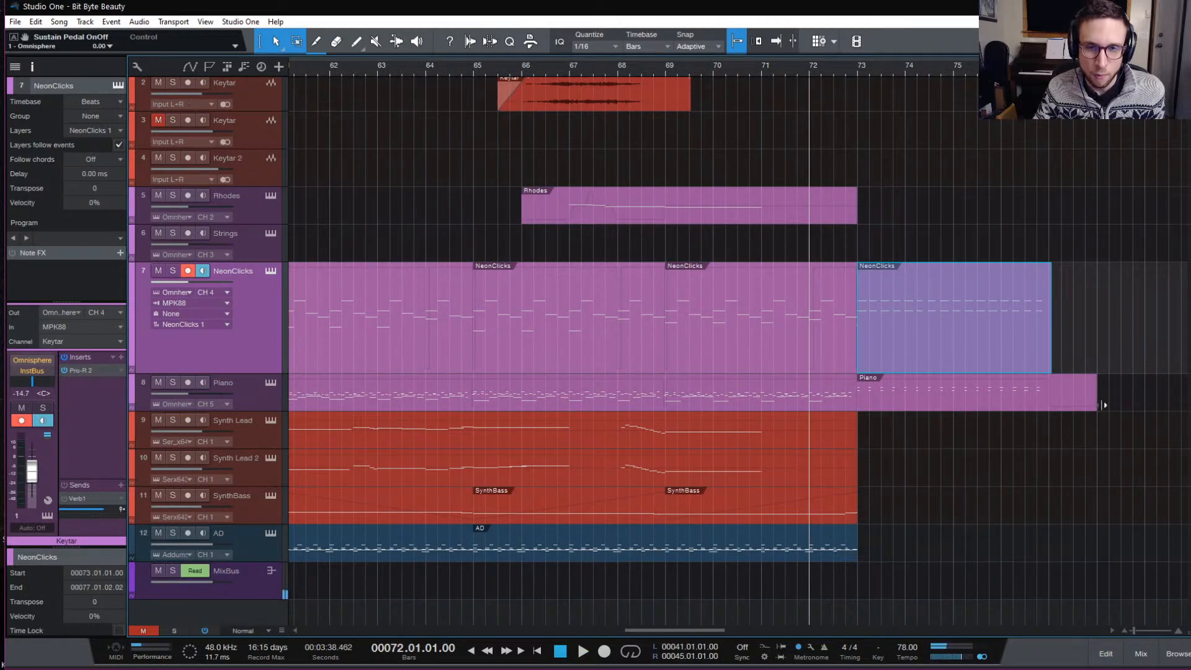
{"action": "left_click_drag", "start_coordinate": [1102, 406], "coordinate": [1060, 412]}
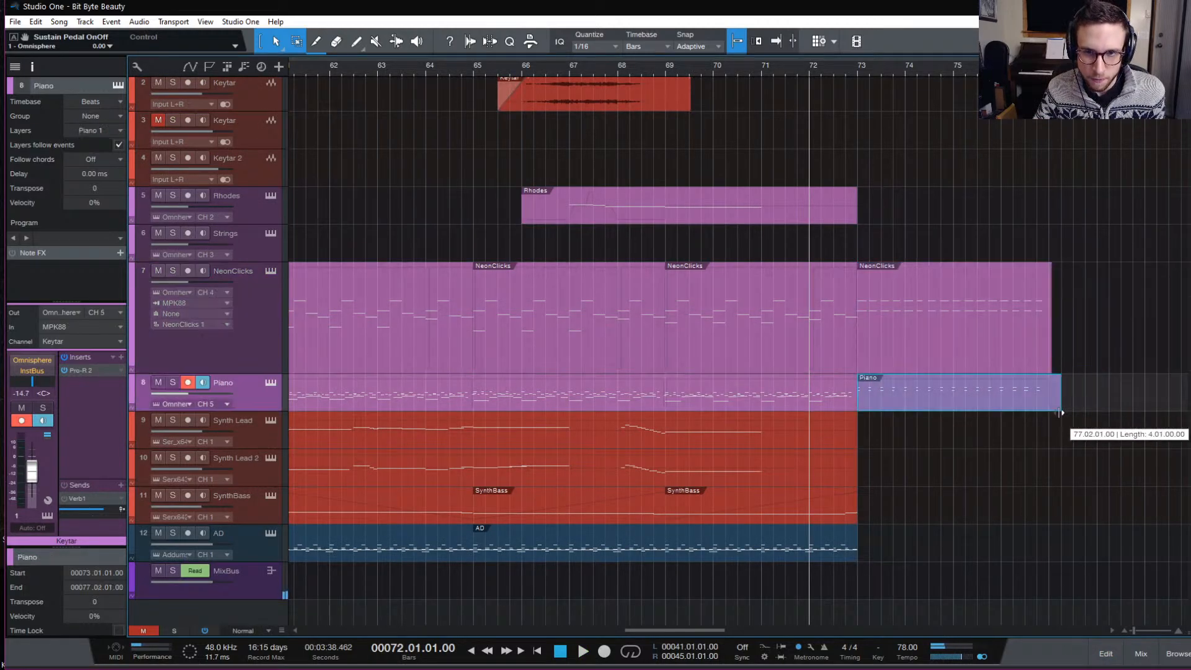
{"action": "left_click", "coordinate": [1045, 364]}
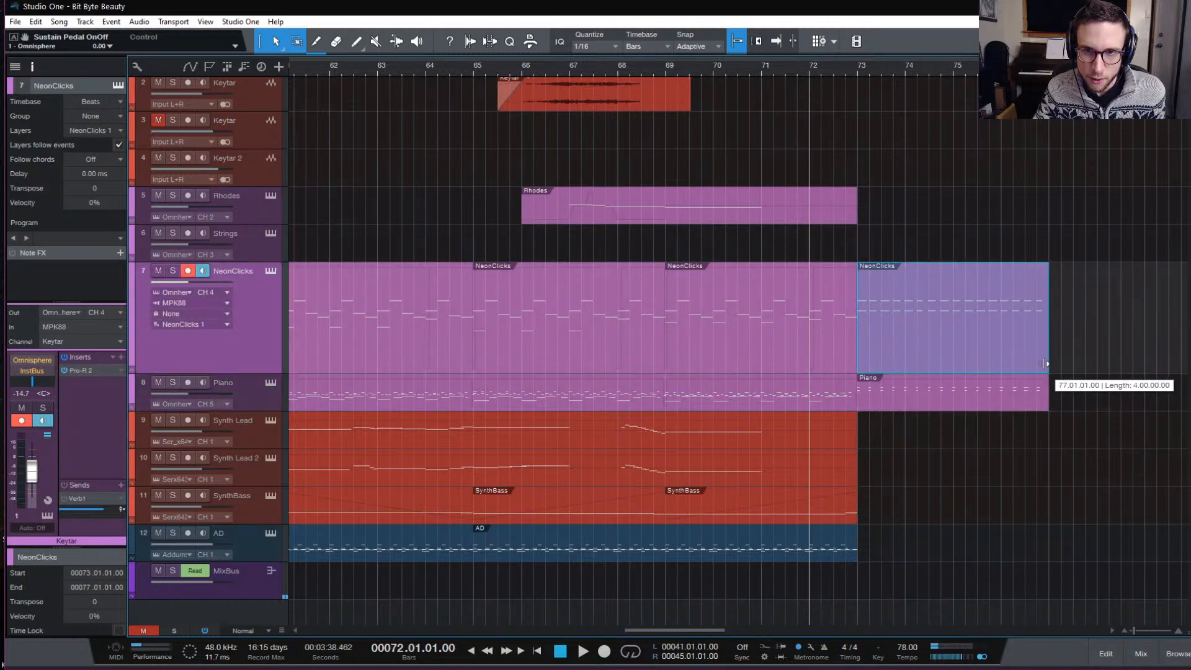
Open the new Piano event in the note editor, select all its notes and show their velocities.
{"action": "double_click", "coordinate": [1010, 407]}
{"action": "scroll", "coordinate": [873, 440], "scroll_direction": "up", "scroll_amount": 7}
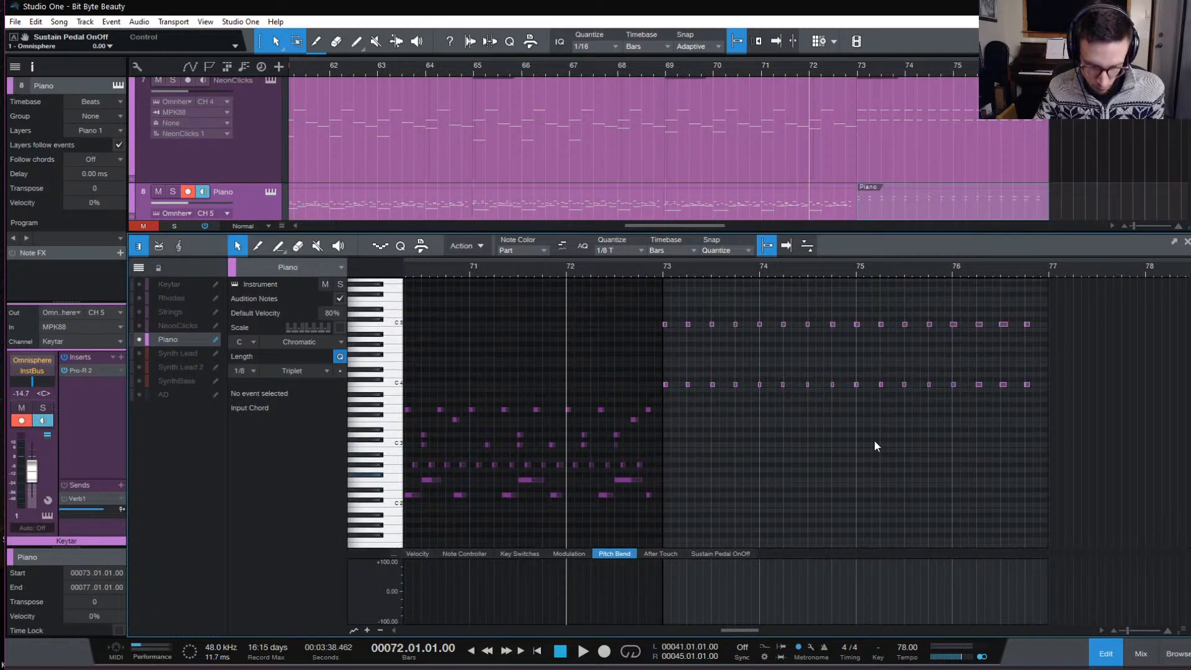
{"action": "key", "text": "e"}
{"action": "key", "text": "e"}
{"action": "scroll", "coordinate": [1082, 460], "scroll_direction": "right", "scroll_amount": 3}
{"action": "scroll", "coordinate": [1072, 464], "scroll_direction": "right", "scroll_amount": 5}
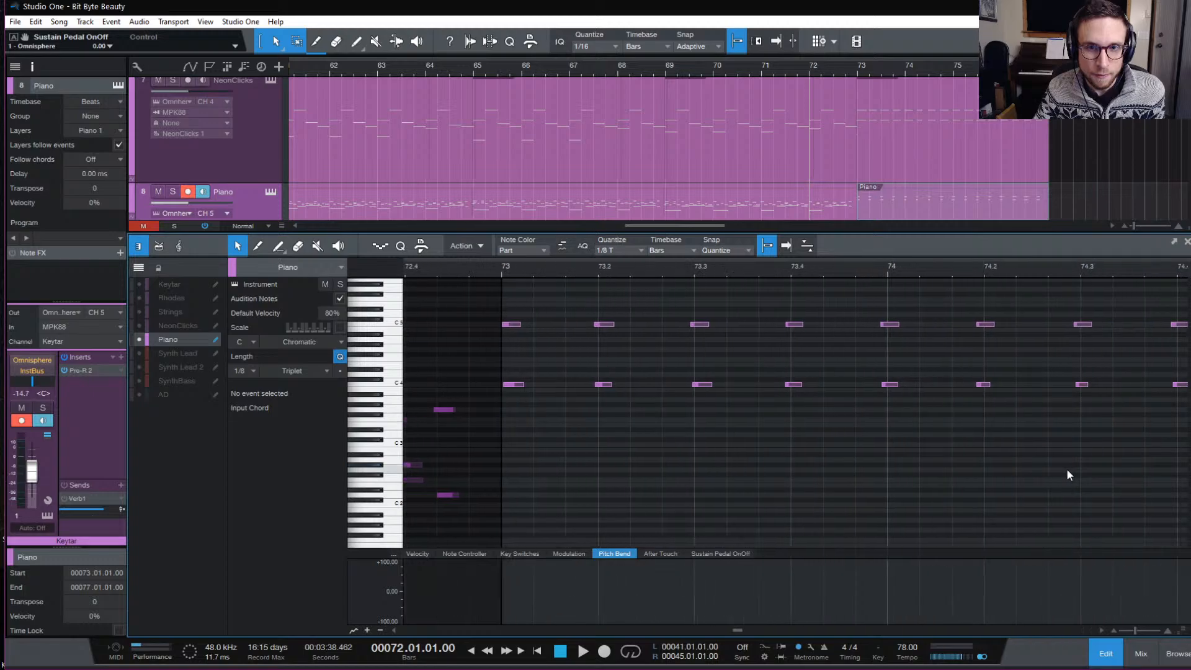
{"action": "key", "text": "w"}
{"action": "key", "text": "w"}
{"action": "left_click_drag", "start_coordinate": [1084, 448], "coordinate": [680, 273]}
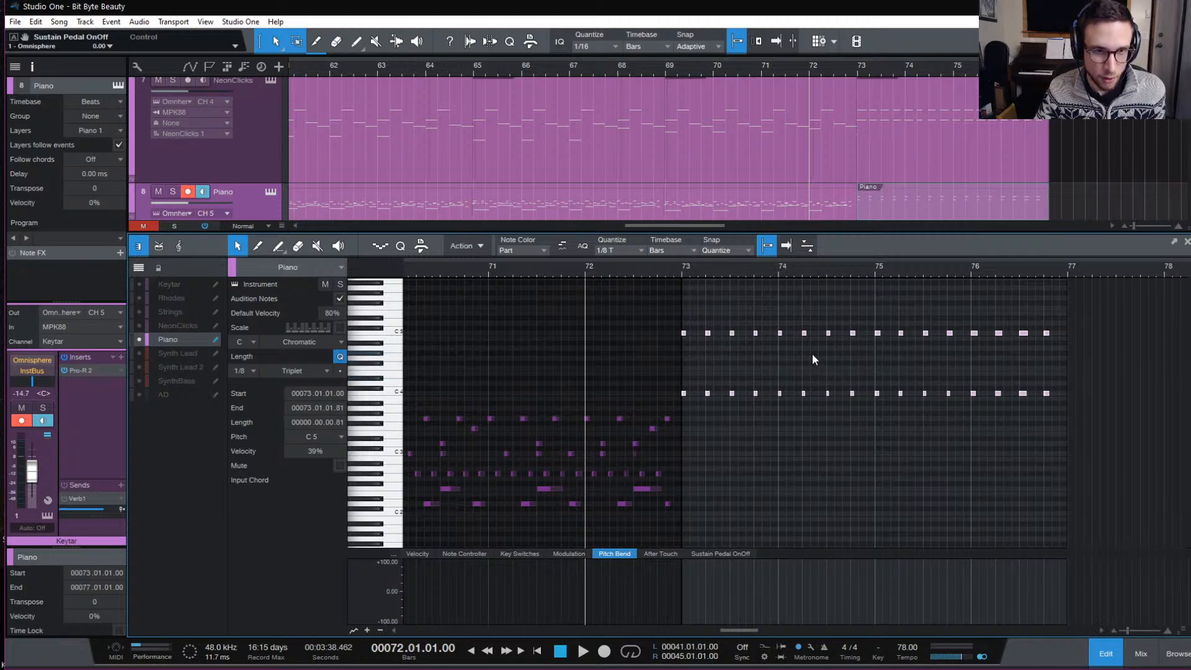
{"action": "left_click", "coordinate": [418, 553]}
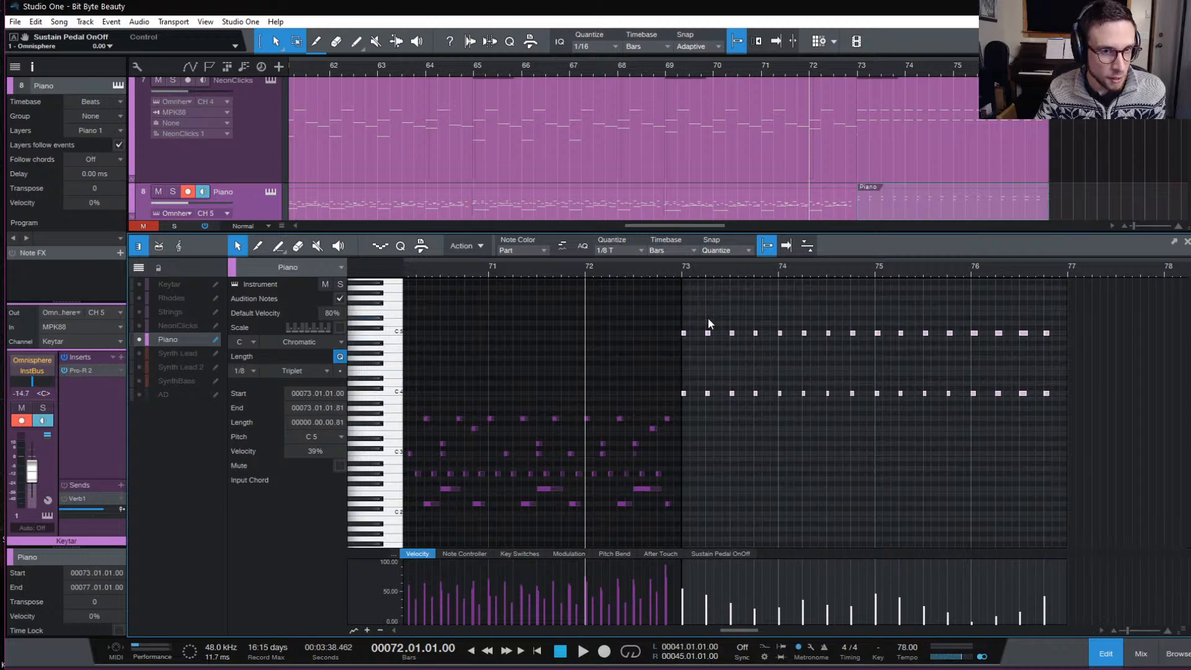
Humanize all Piano notes after the first pair at bar 73 with a velocity range of -15% to 15%.
{"action": "left_click_drag", "start_coordinate": [689, 310], "coordinate": [1067, 414]}
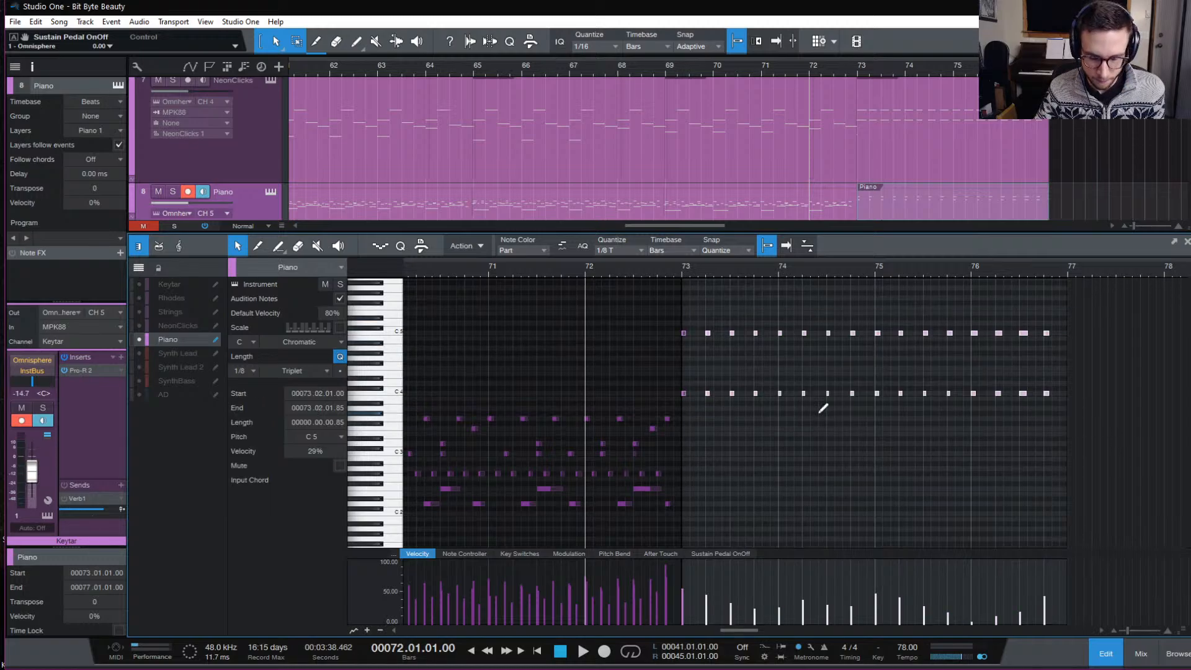
{"action": "key", "text": "ctrl+h"}
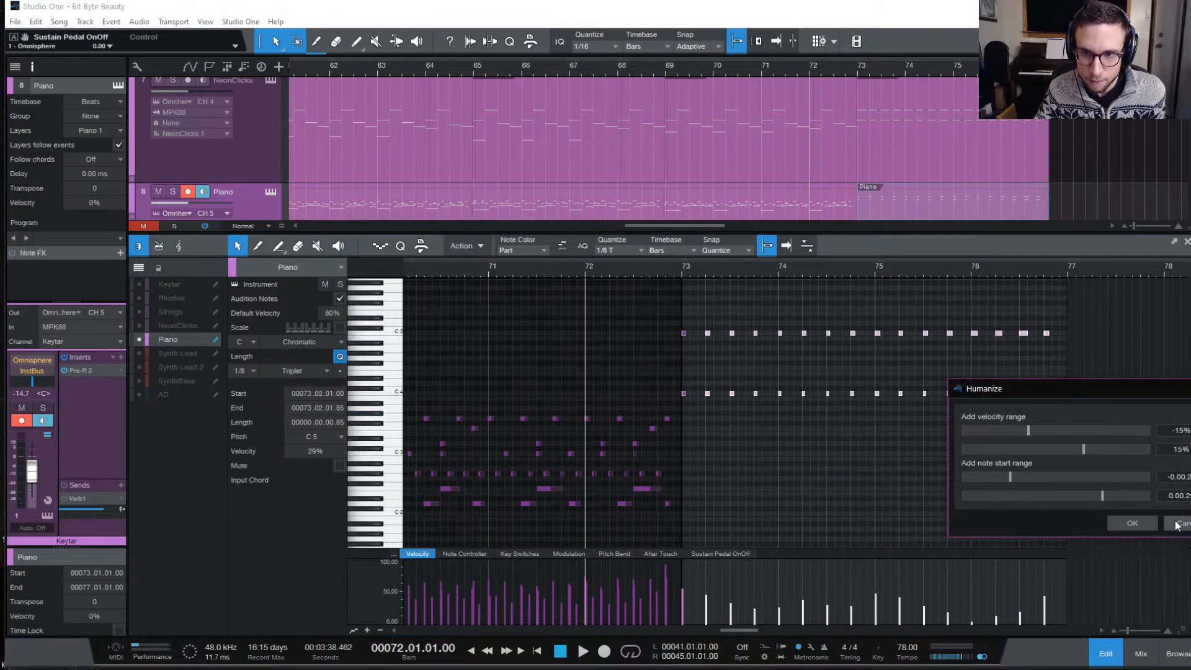
{"action": "left_click", "coordinate": [1135, 522]}
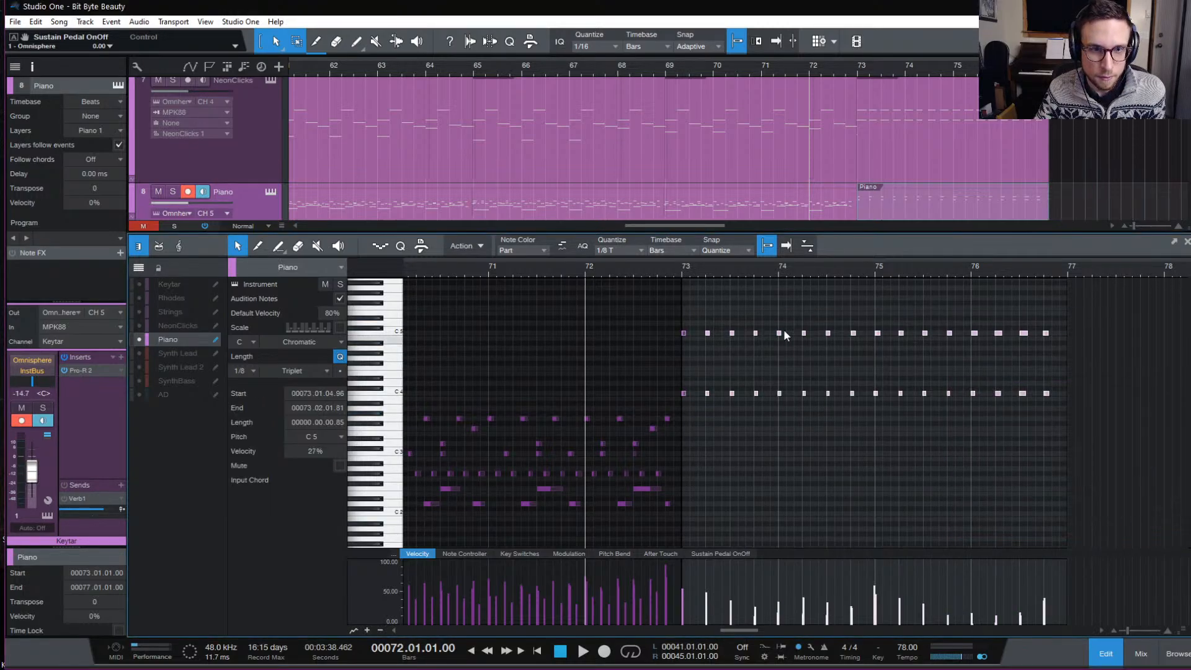
Play the humanized Piano part from bar 73, then close the note editor.
{"action": "left_click", "coordinate": [677, 269]}
{"action": "key", "text": "space"}
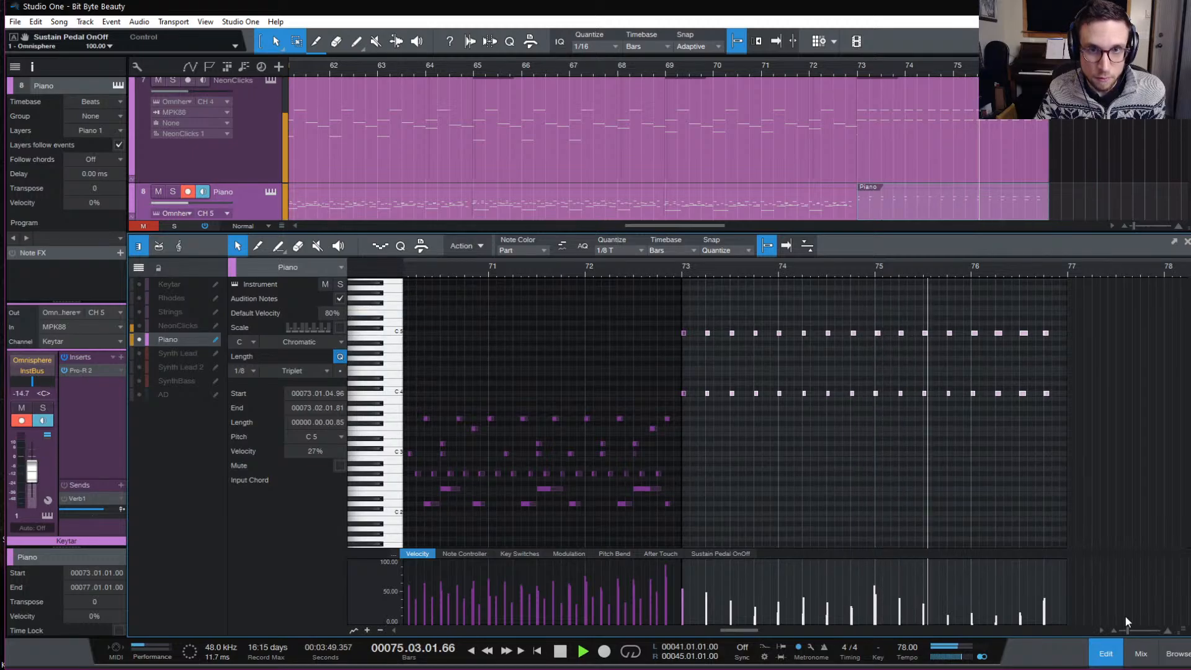
{"action": "left_click", "coordinate": [1106, 645]}
{"action": "key", "text": "space"}
Humanize all notes after the first pair in the new NeonClicks event with a velocity range of -15% to 15%.
{"action": "double_click", "coordinate": [988, 352]}
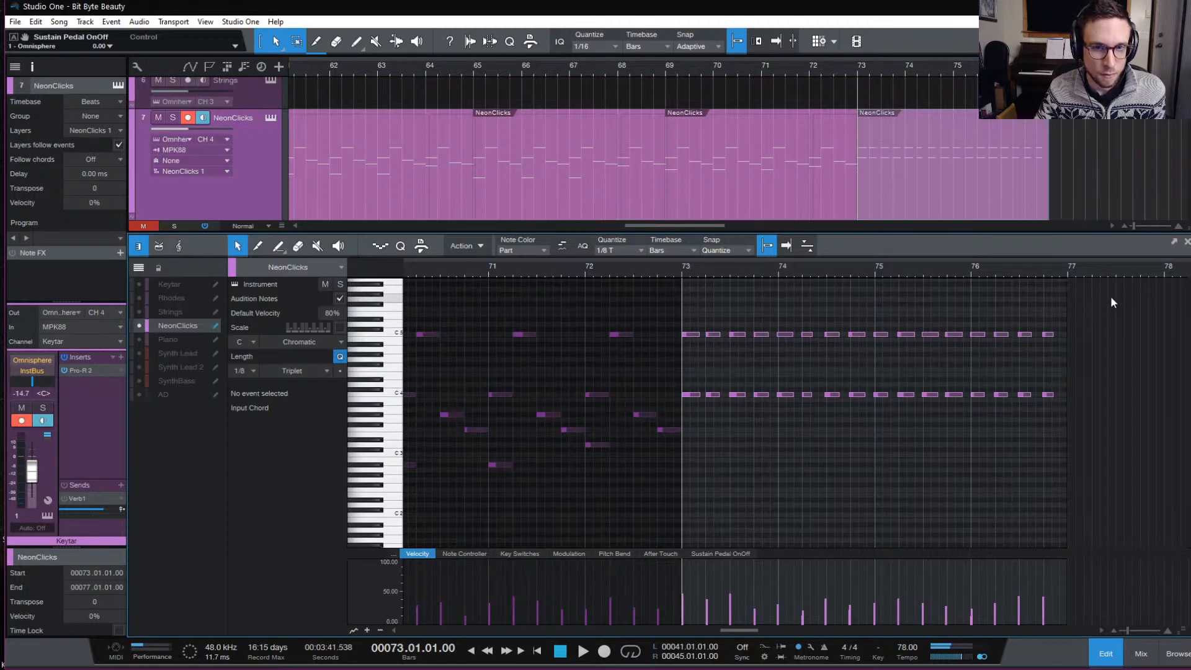
{"action": "left_click_drag", "start_coordinate": [1101, 296], "coordinate": [685, 433]}
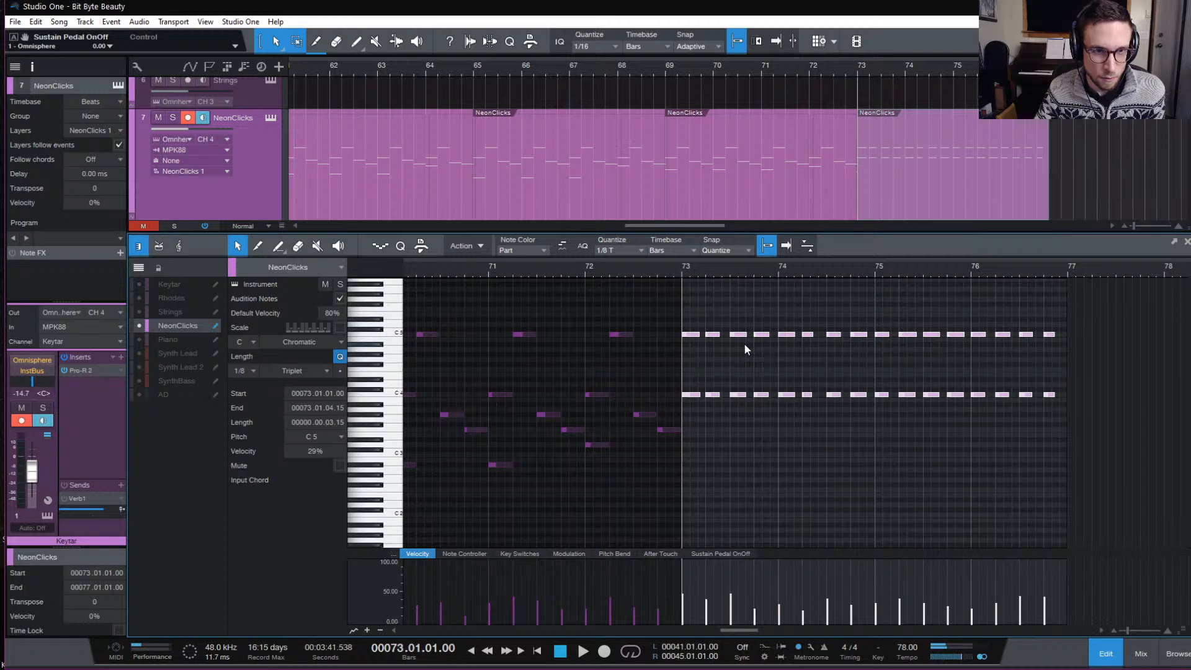
{"action": "left_click_drag", "start_coordinate": [720, 335], "coordinate": [1188, 487]}
{"action": "key", "text": "alt+h"}
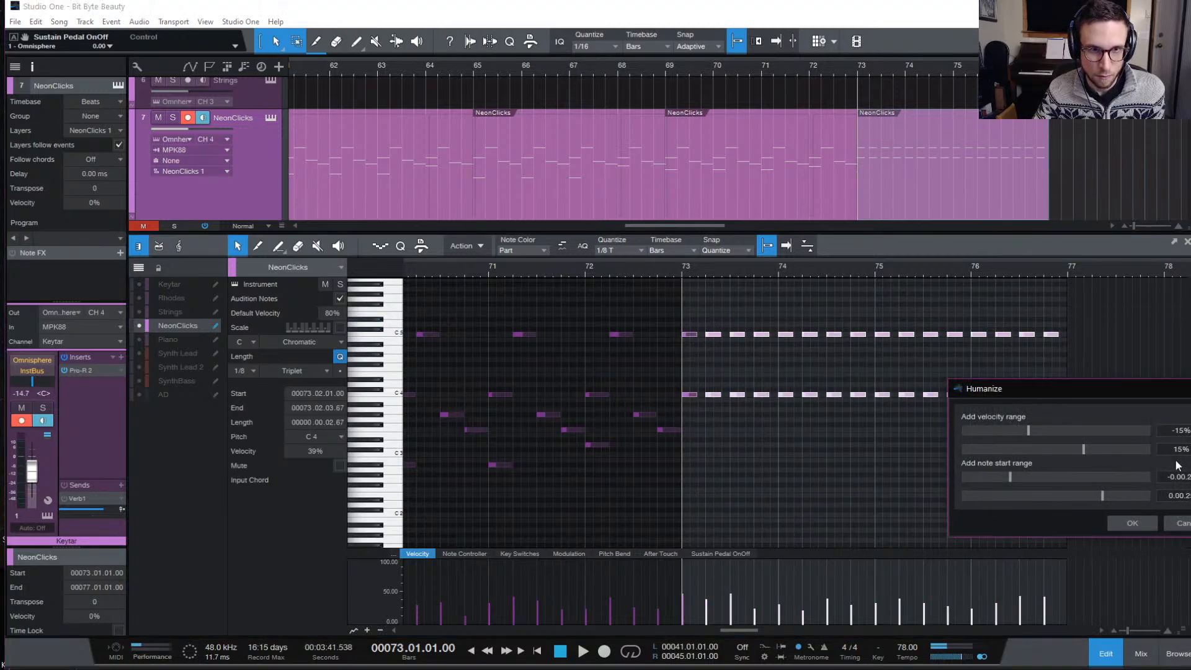
{"action": "key", "text": "Return"}
Play the humanized NeonClicks part from bar 73 and close the note editor.
{"action": "key", "text": "space"}
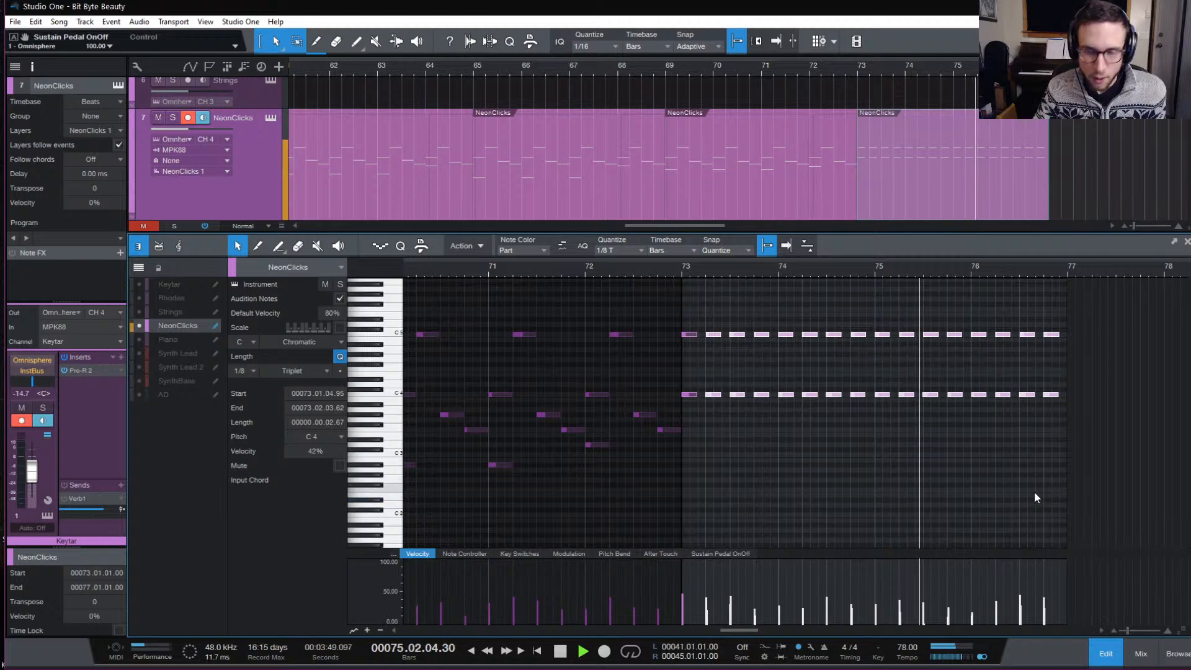
{"action": "left_click", "coordinate": [1109, 656]}
{"action": "key", "text": "space"}
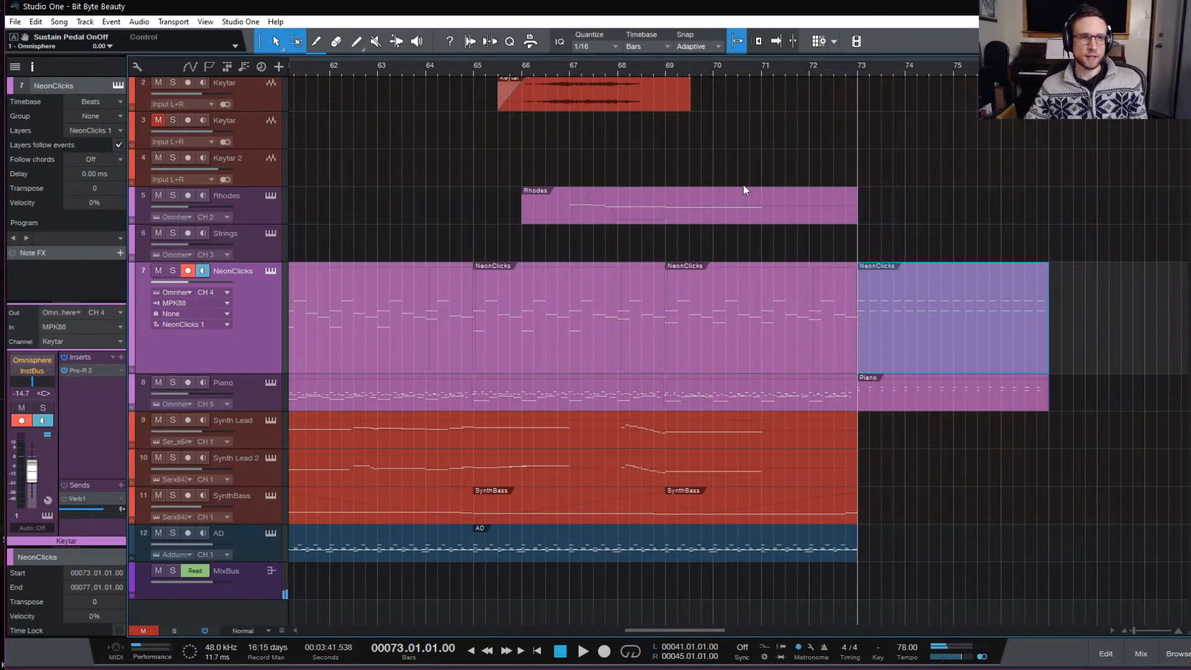
Play the arrangement from bar 69 to hear the transition into the new section at bar 73.
{"action": "scroll", "coordinate": [747, 189], "scroll_direction": "up", "scroll_amount": 1}
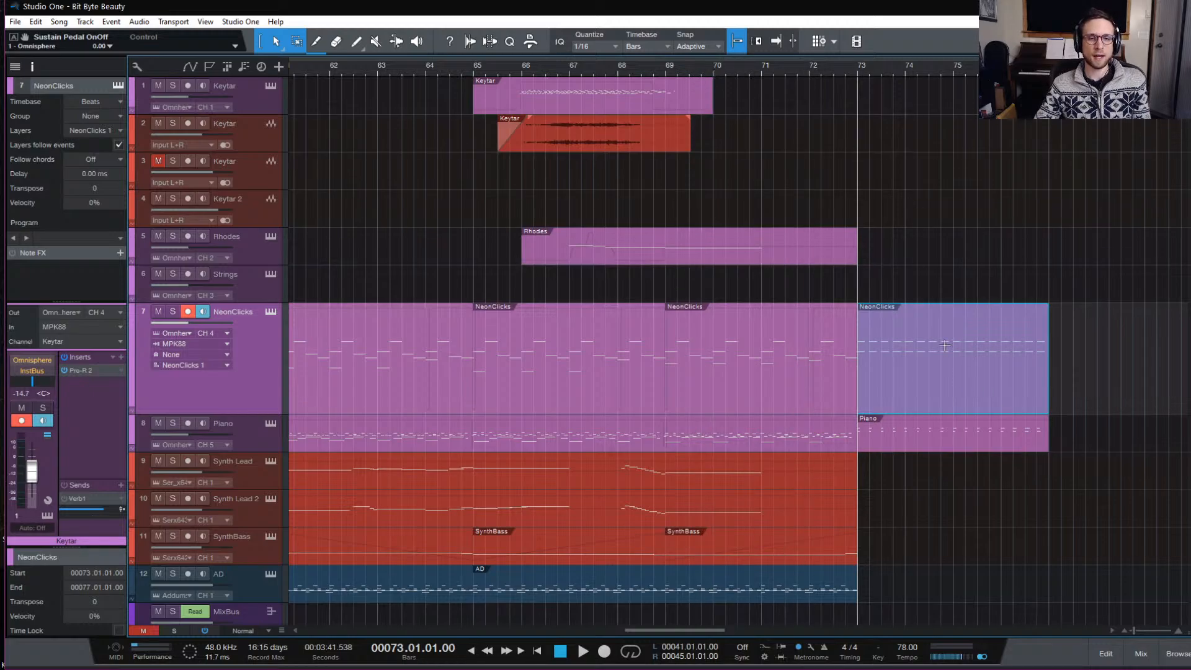
{"action": "left_click", "coordinate": [667, 71]}
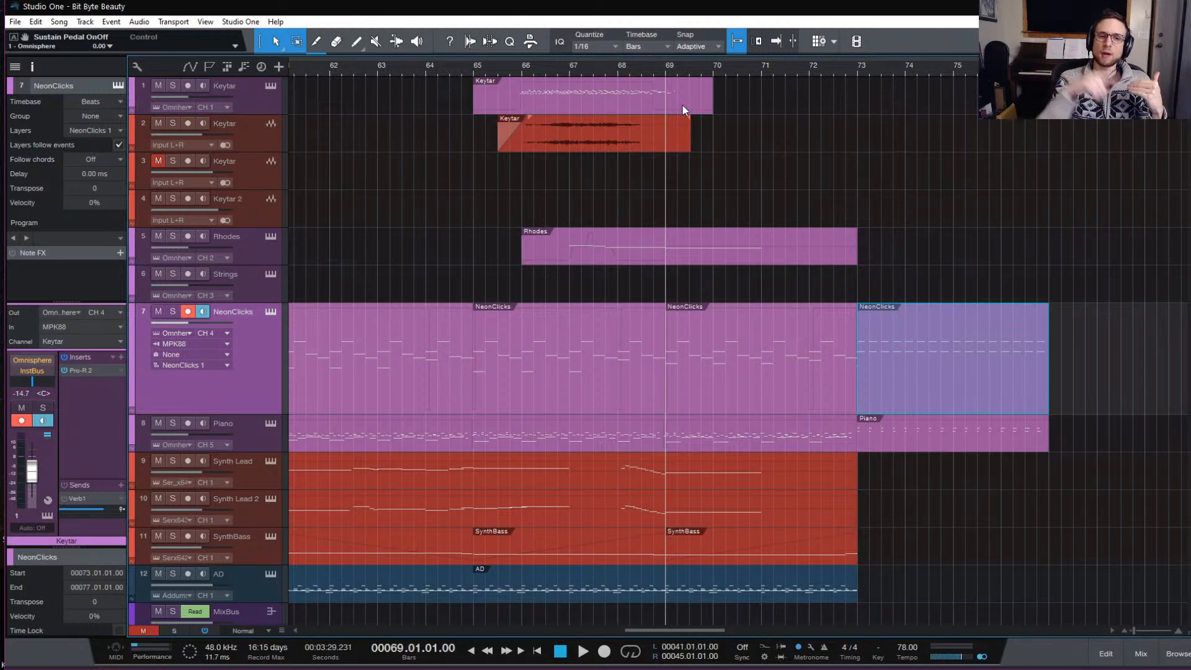
{"action": "key", "text": "space"}
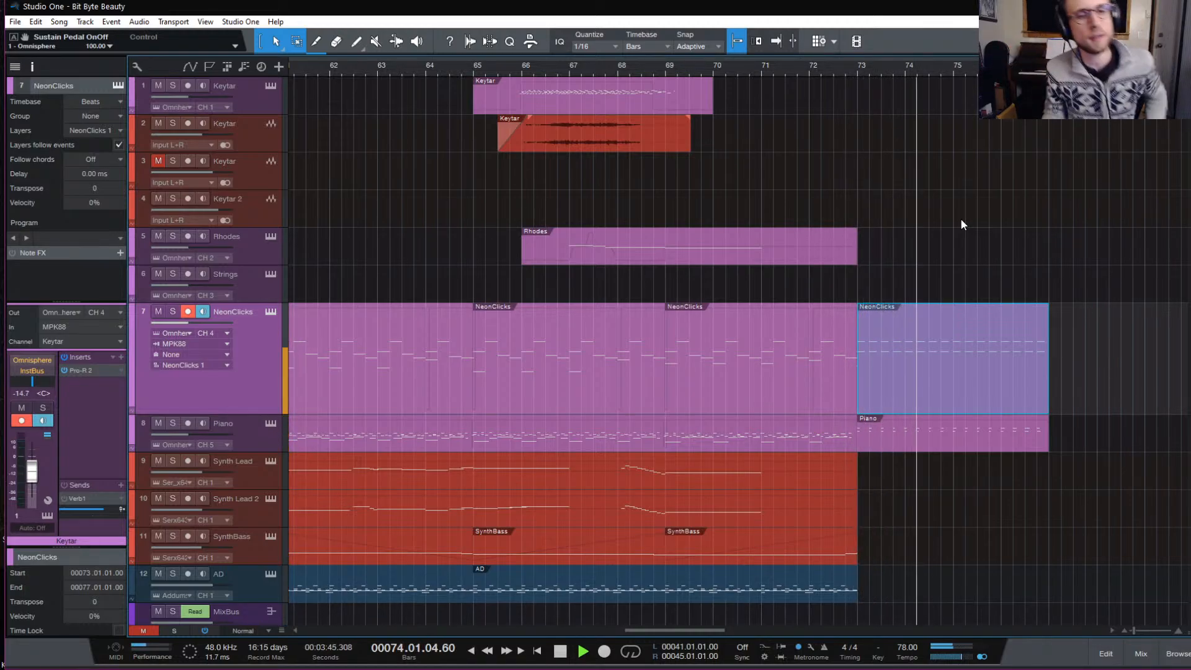
Stop the playback and replay the arrangement from bar 71 to hear the transition through the new section.
{"action": "key", "text": "space"}
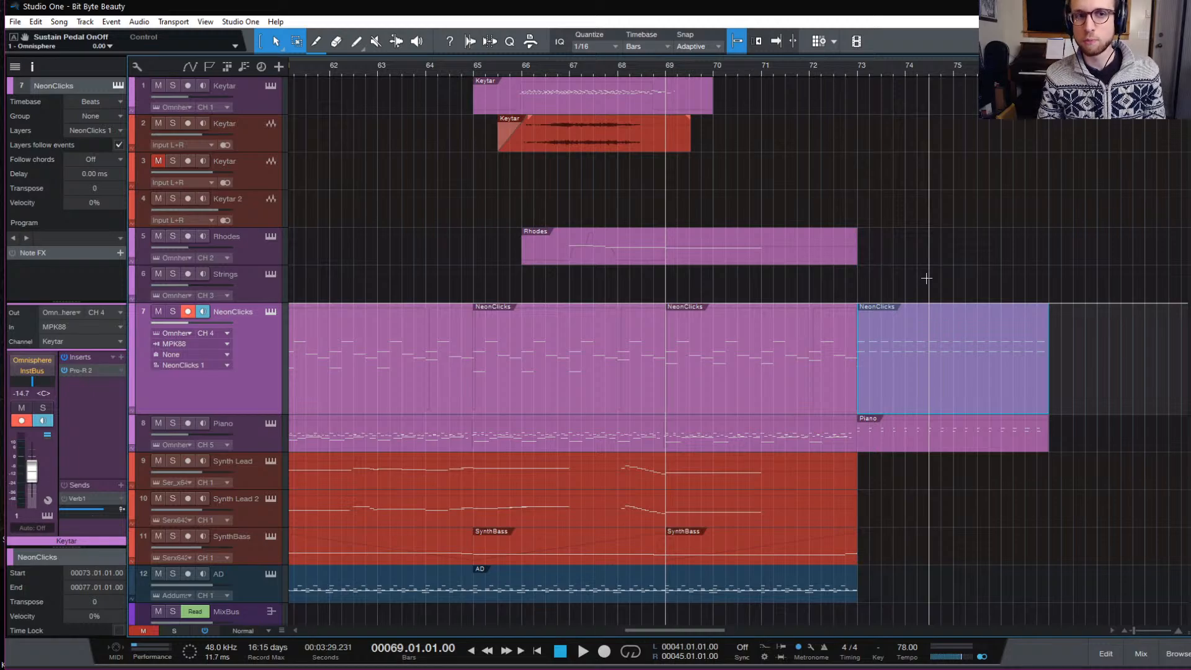
{"action": "scroll", "coordinate": [925, 279], "scroll_direction": "down", "scroll_amount": 1}
{"action": "scroll", "coordinate": [929, 292], "scroll_direction": "up", "scroll_amount": 1}
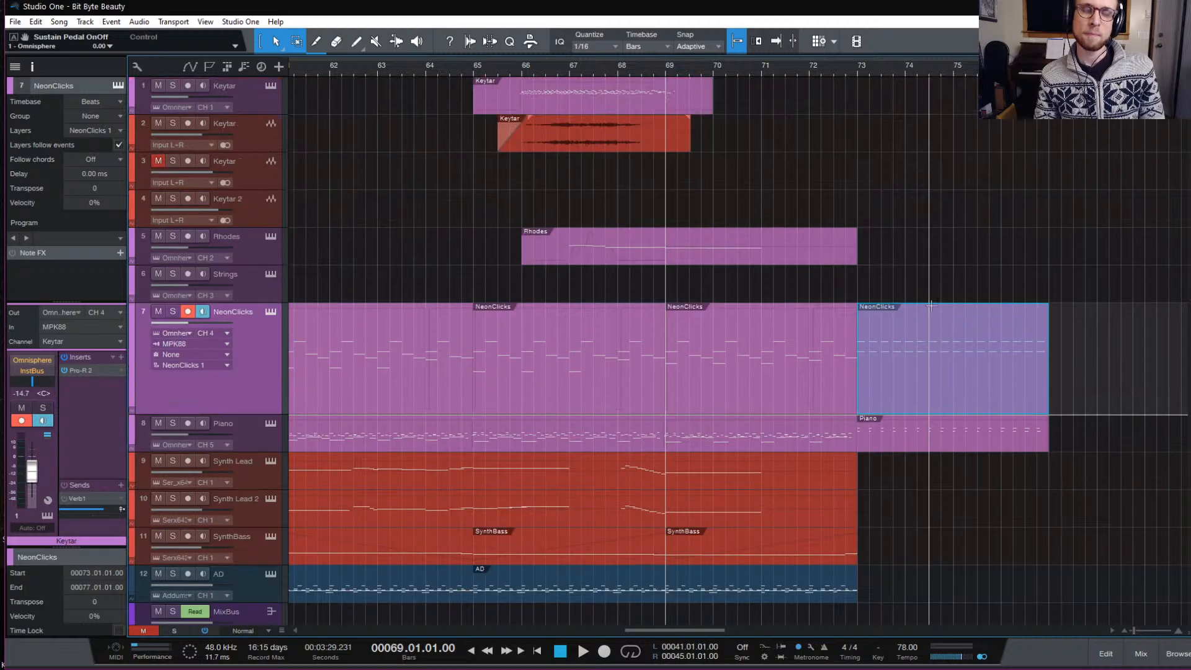
{"action": "scroll", "coordinate": [930, 305], "scroll_direction": "down", "scroll_amount": 1}
{"action": "scroll", "coordinate": [930, 305], "scroll_direction": "up", "scroll_amount": 1}
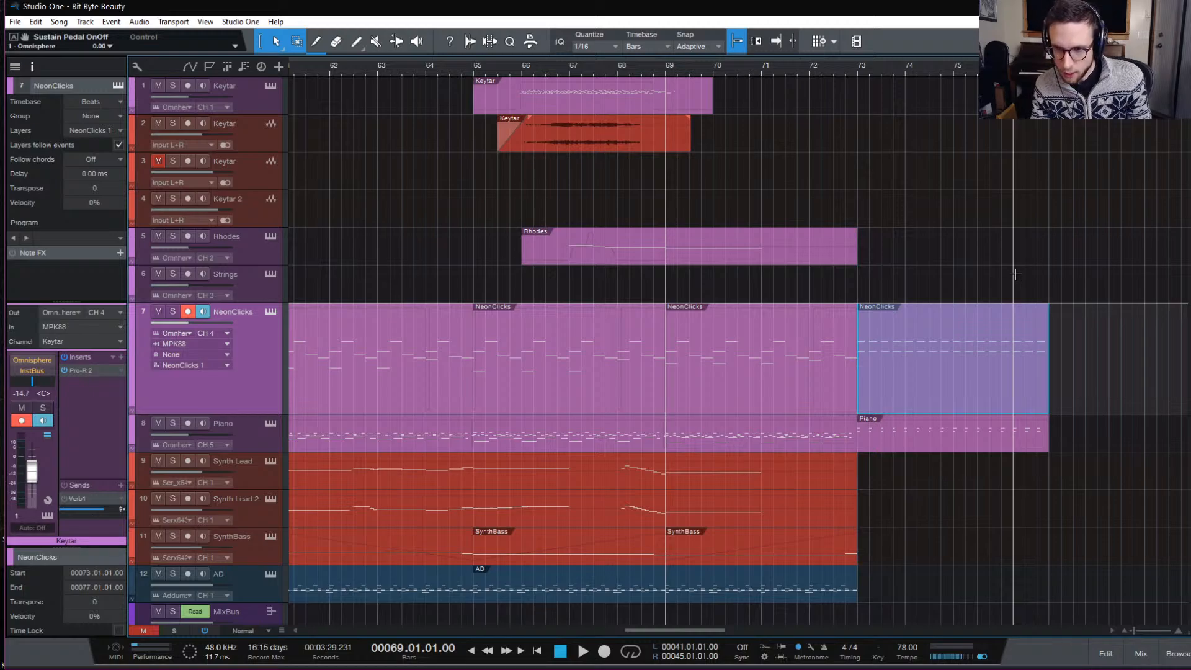
{"action": "left_click", "coordinate": [852, 68]}
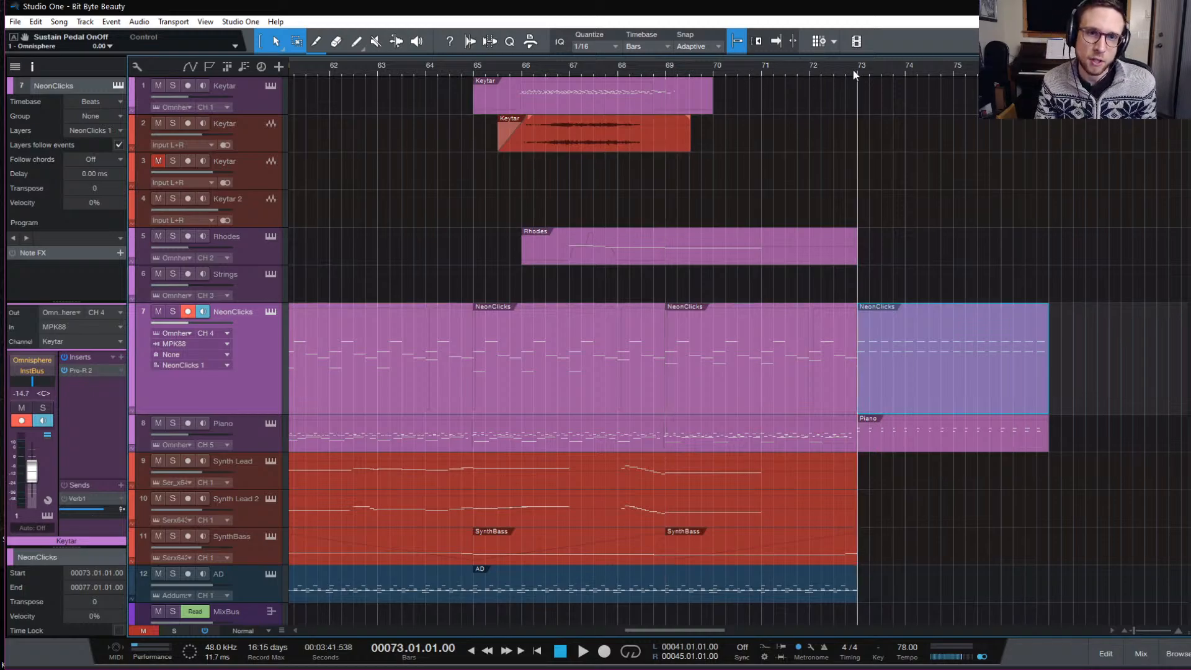
{"action": "left_click", "coordinate": [760, 70]}
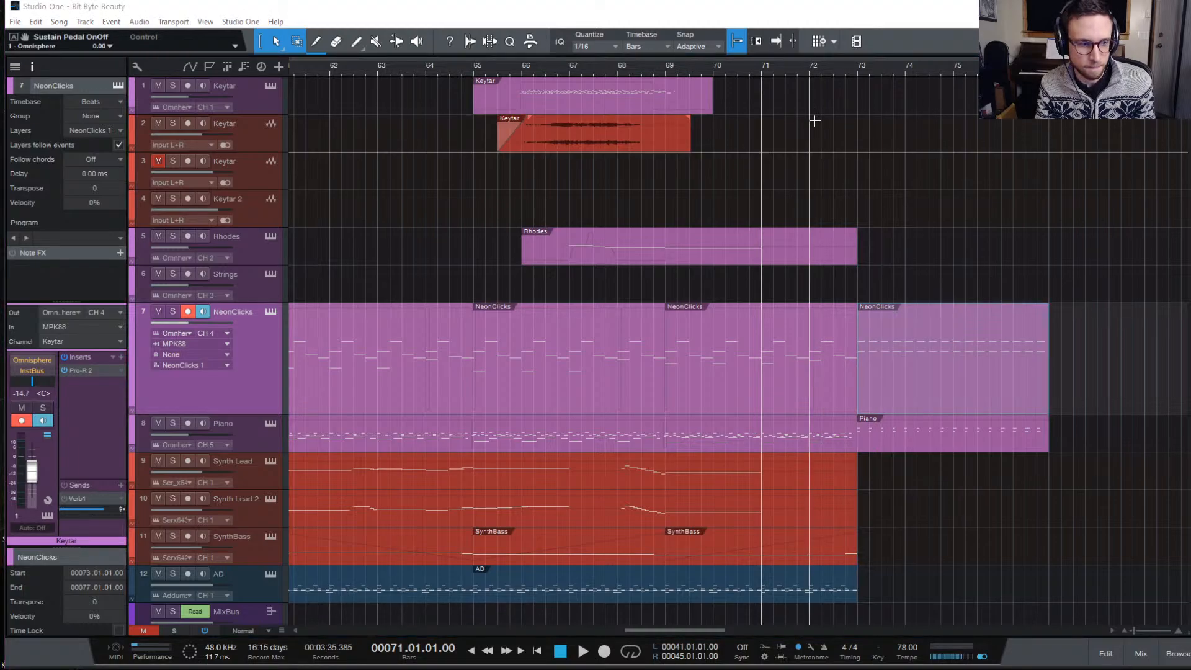
{"action": "left_click", "coordinate": [765, 73]}
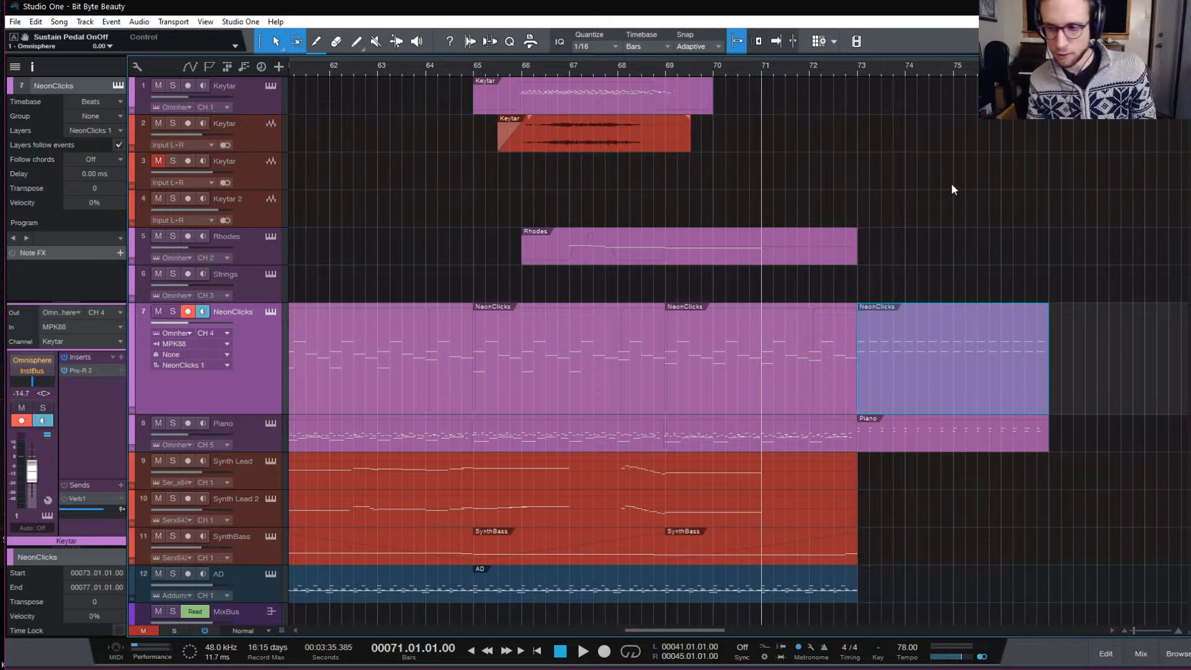
{"action": "key", "text": "space"}
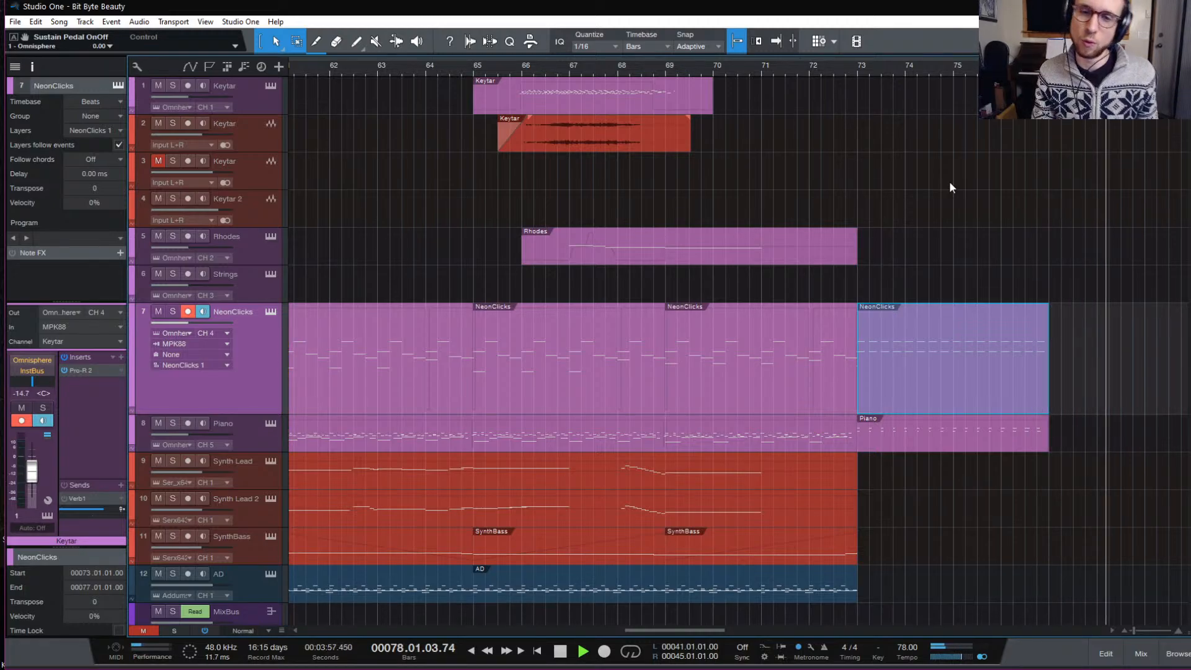
{"action": "key", "text": "space"}
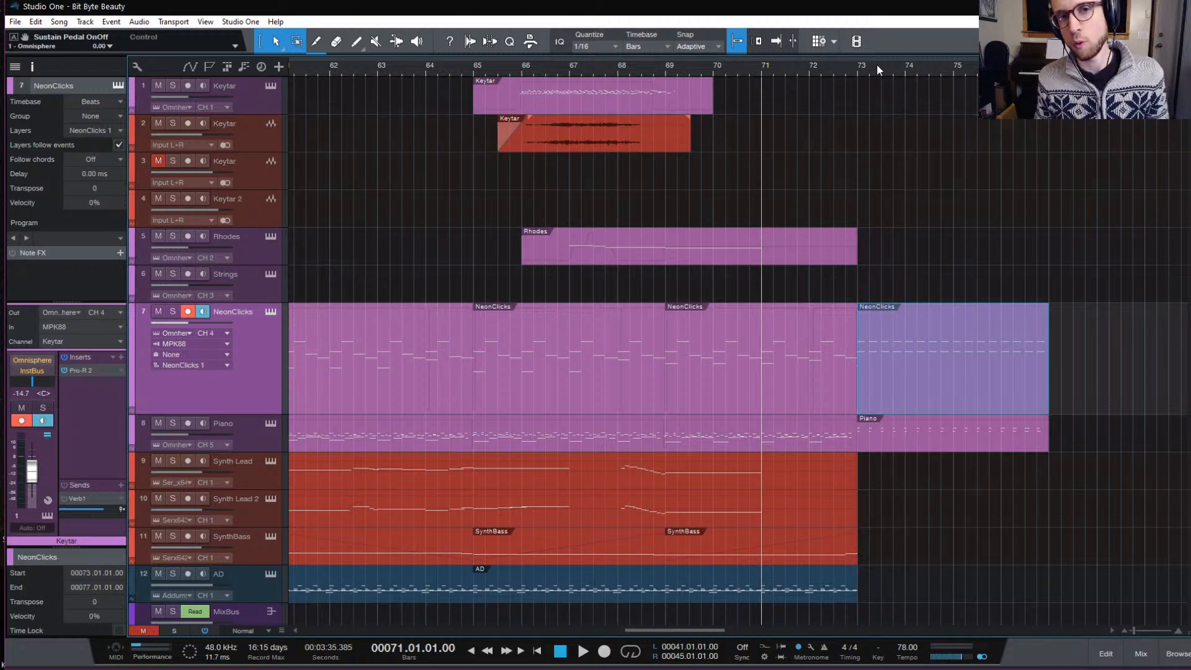
Duplicate the NeonClicks and Piano events at bar 73 so that the copies fill bars 77 to 81.
{"action": "left_click", "coordinate": [855, 70]}
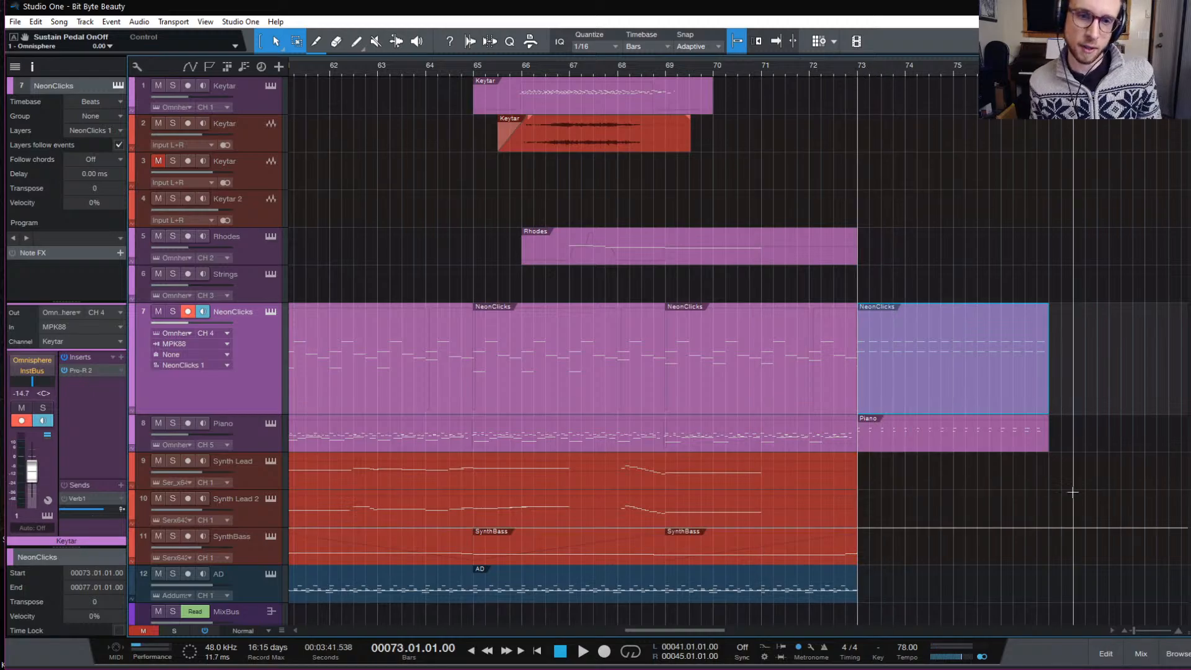
{"action": "left_click", "coordinate": [1077, 449]}
{"action": "left_click_drag", "start_coordinate": [1077, 449], "coordinate": [954, 362]}
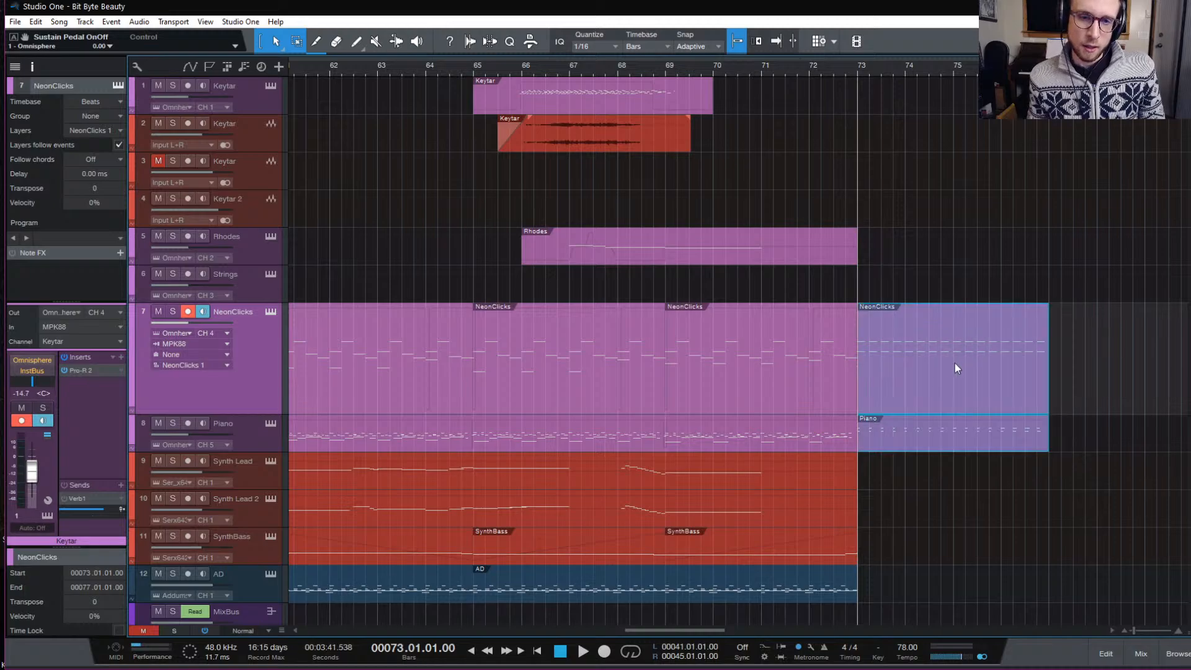
{"action": "key", "text": "d"}
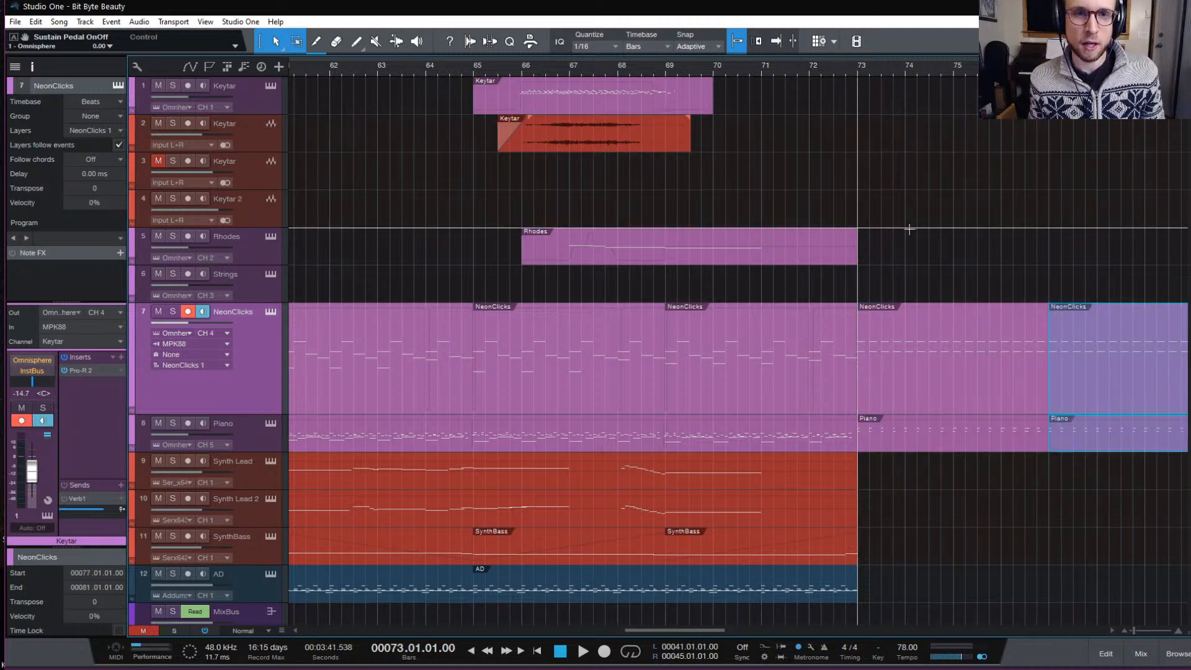
Play the arrangement from bar 72 to hear the extended NeonClicks and Piano section.
{"action": "scroll", "coordinate": [643, 199], "scroll_direction": "right", "scroll_amount": 3}
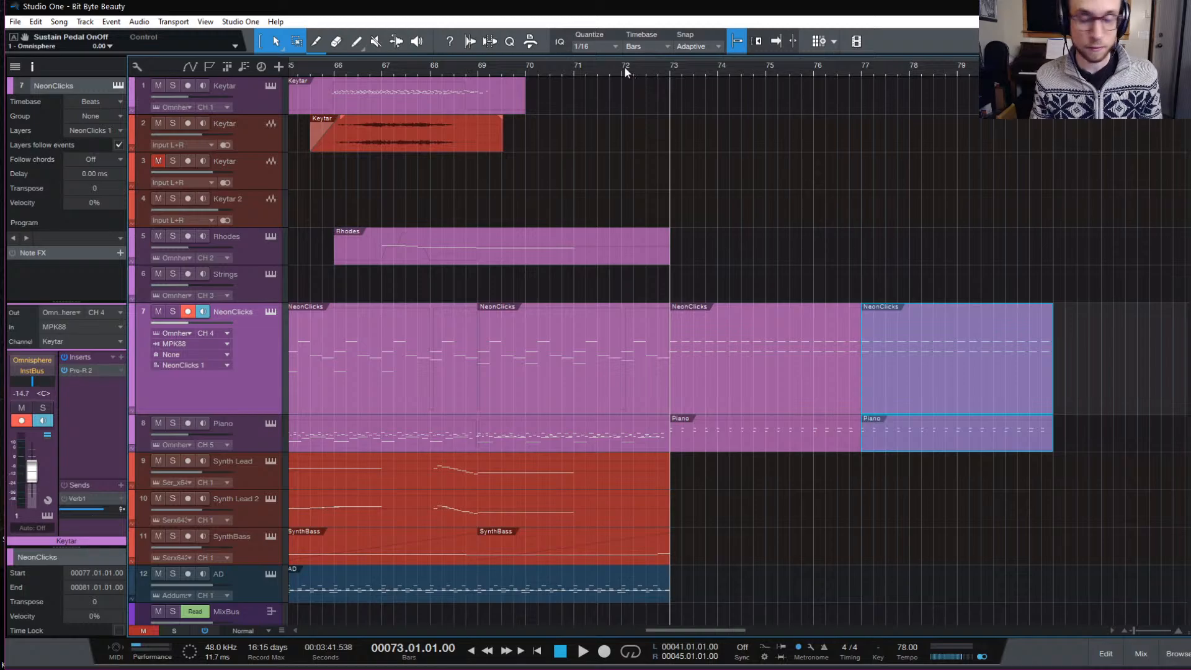
{"action": "left_click", "coordinate": [622, 67]}
{"action": "key", "text": "space"}
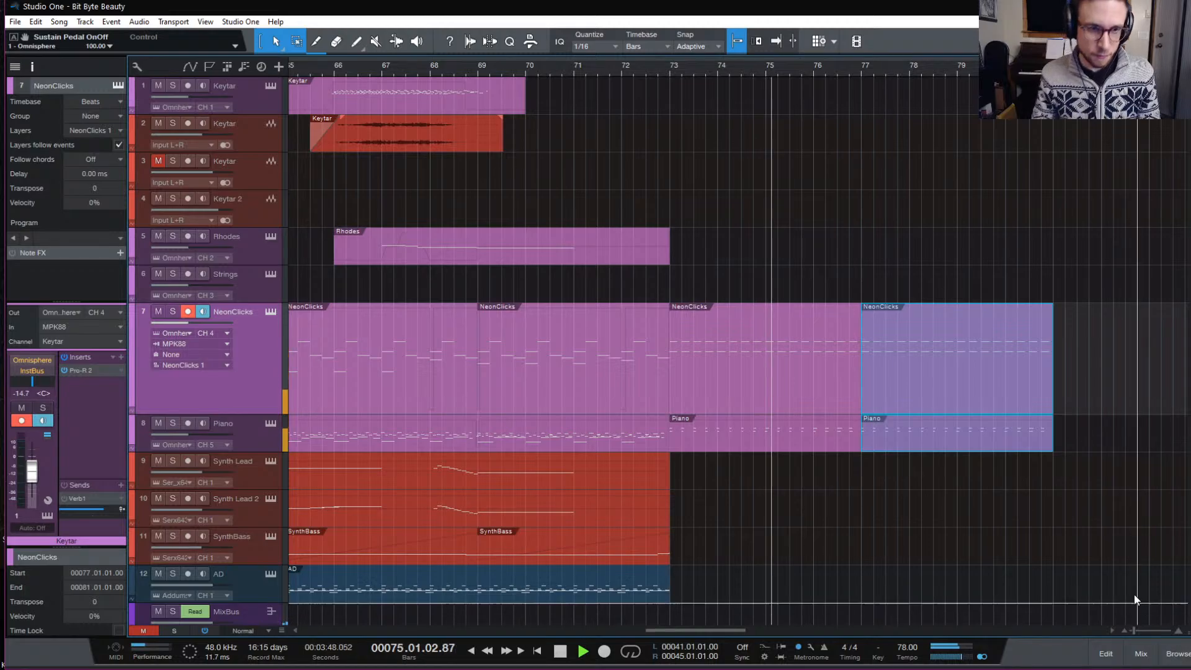
{"action": "key", "text": "space"}
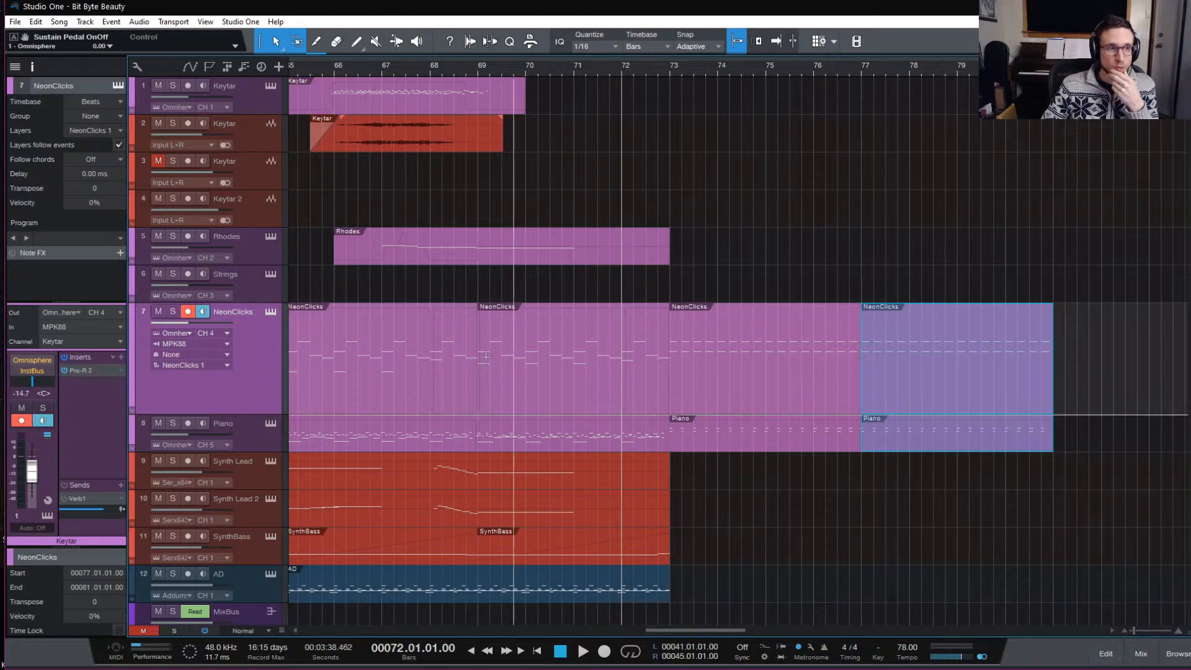
Select the Strings track and reset the track heights to the Normal size.
{"action": "left_click", "coordinate": [249, 289]}
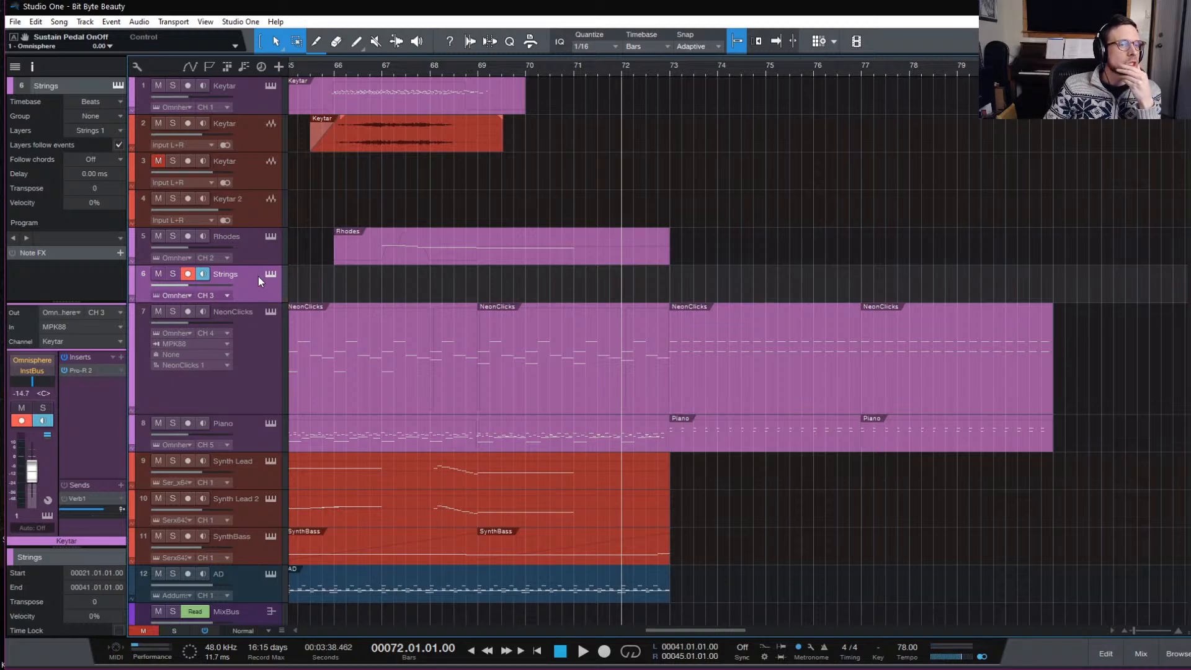
{"action": "scroll", "coordinate": [834, 573], "scroll_direction": "down", "scroll_amount": 1}
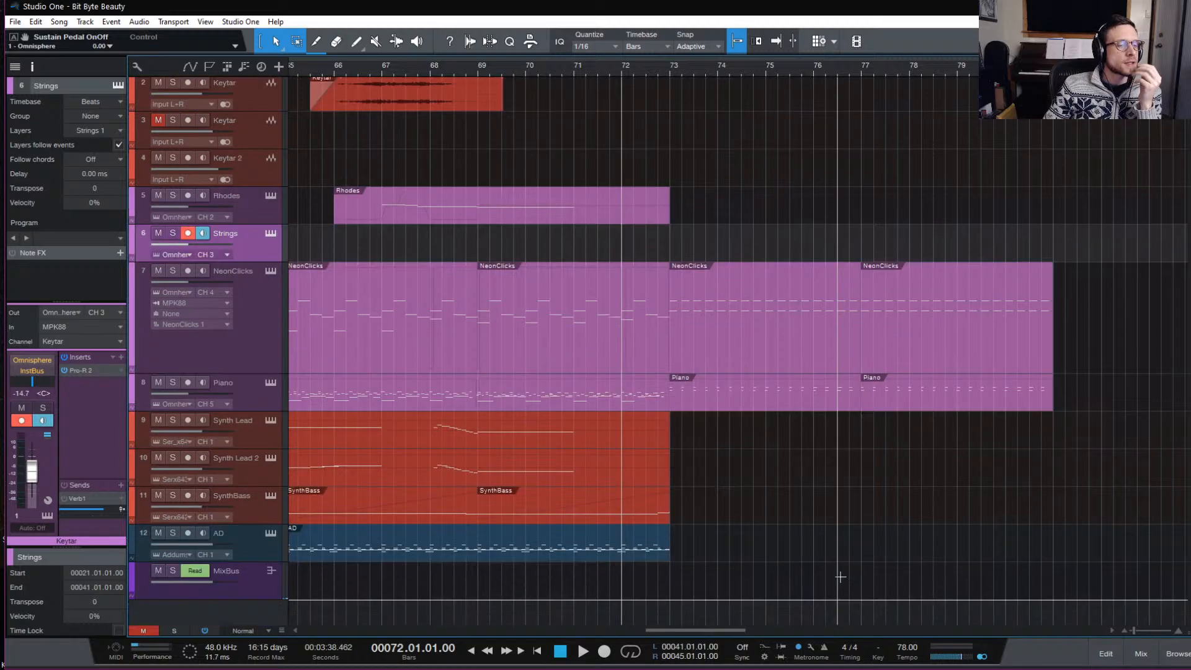
{"action": "scroll", "coordinate": [830, 572], "scroll_direction": "up", "scroll_amount": 1}
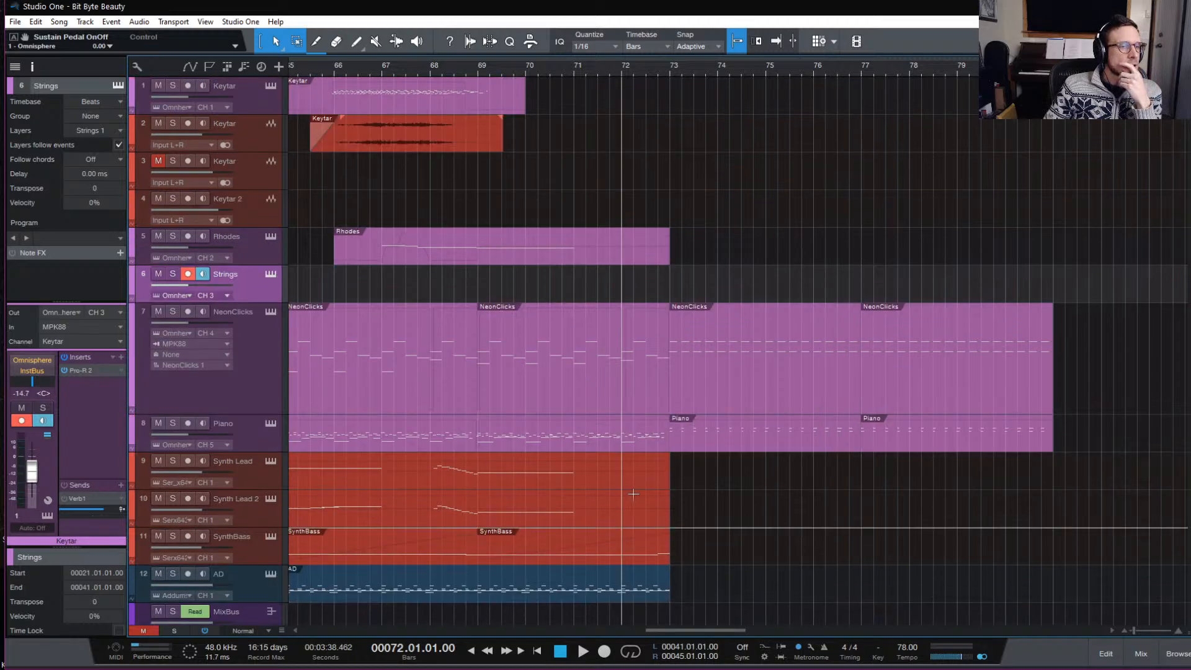
{"action": "left_click", "coordinate": [251, 629]}
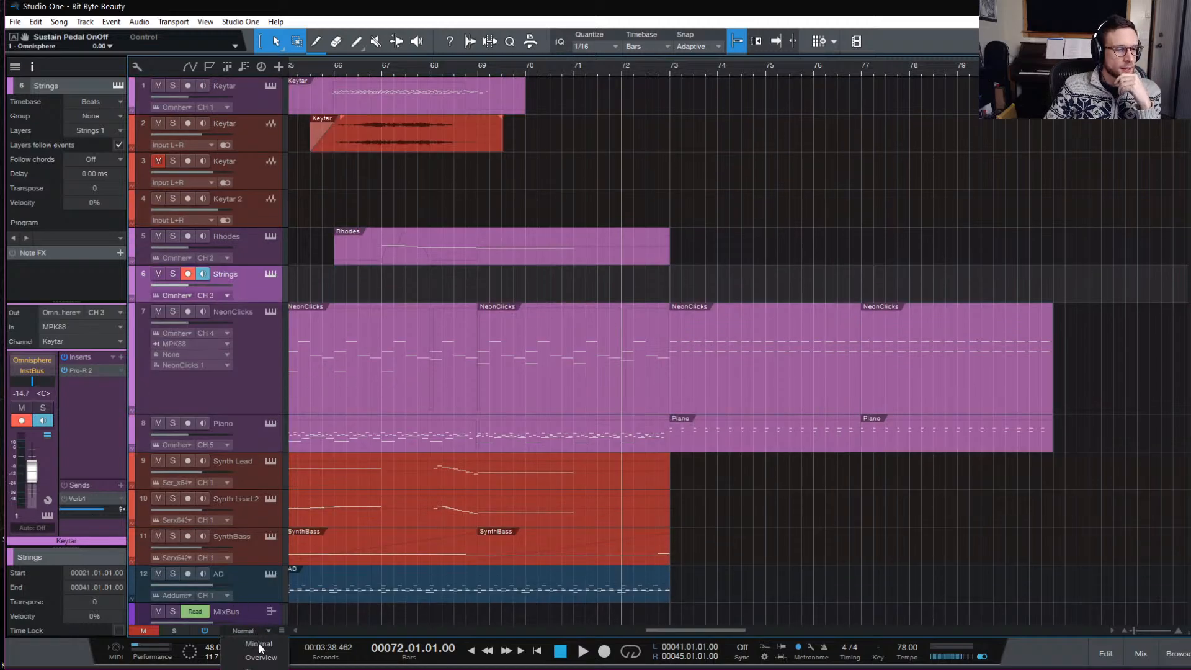
{"action": "left_click", "coordinate": [248, 630]}
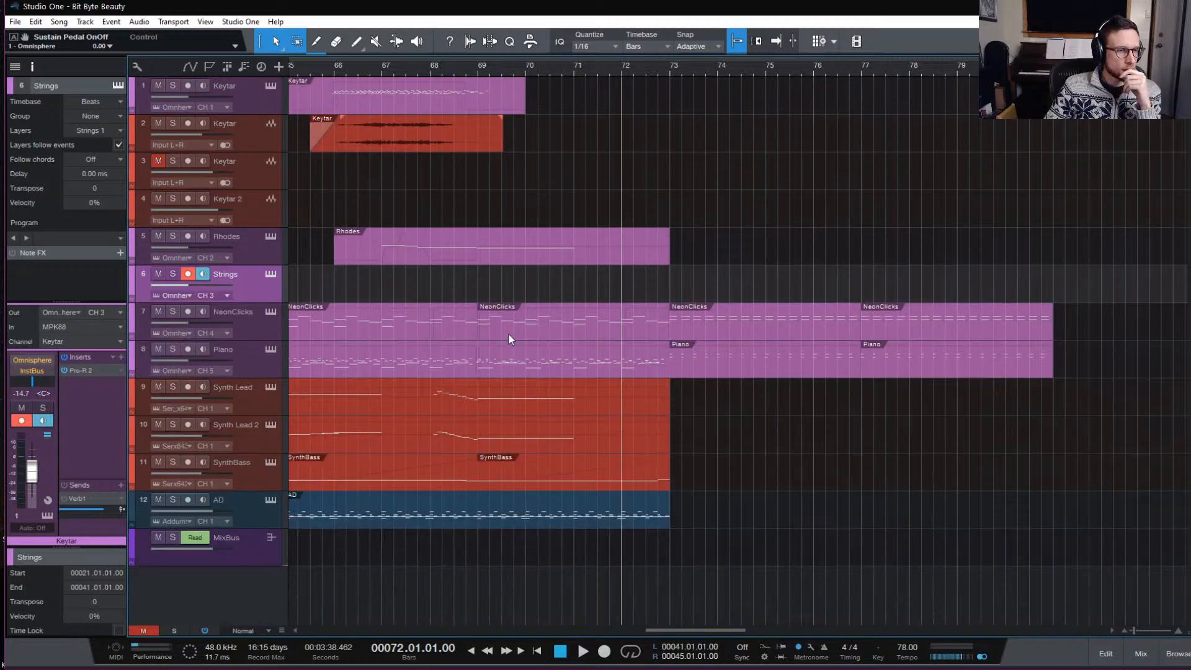
Add a new Serum_x64 instrument track below SynthBass and route its channel output to InstBus.
{"action": "left_click", "coordinate": [257, 471]}
{"action": "left_click", "coordinate": [1175, 653]}
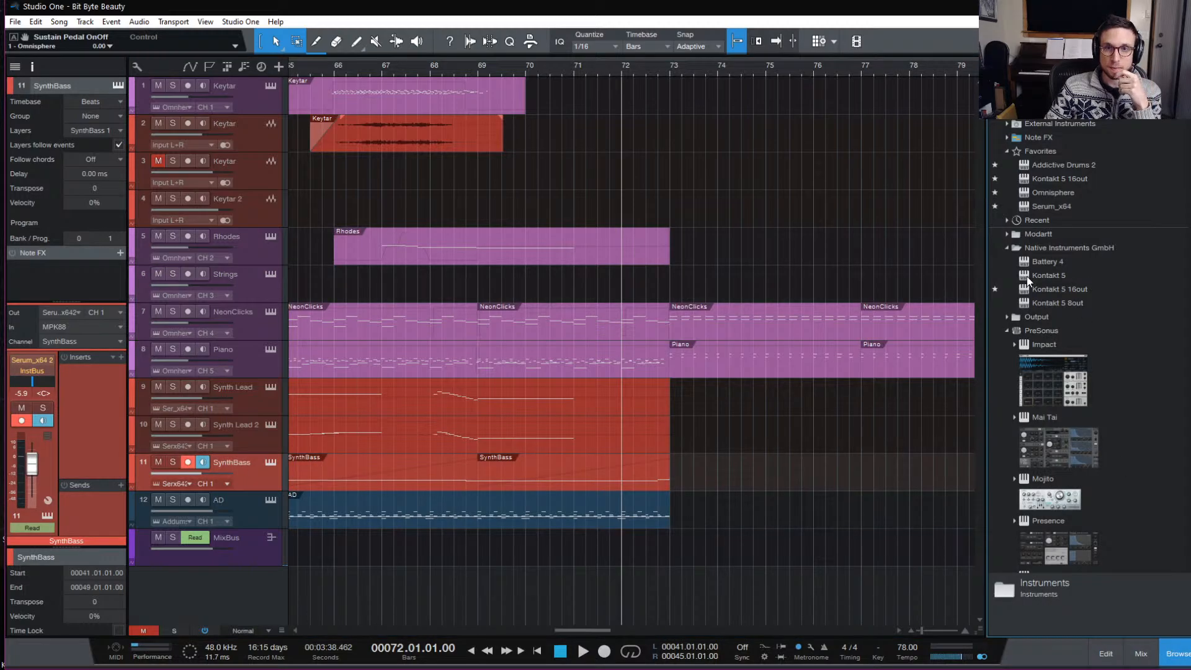
{"action": "left_click", "coordinate": [1051, 205]}
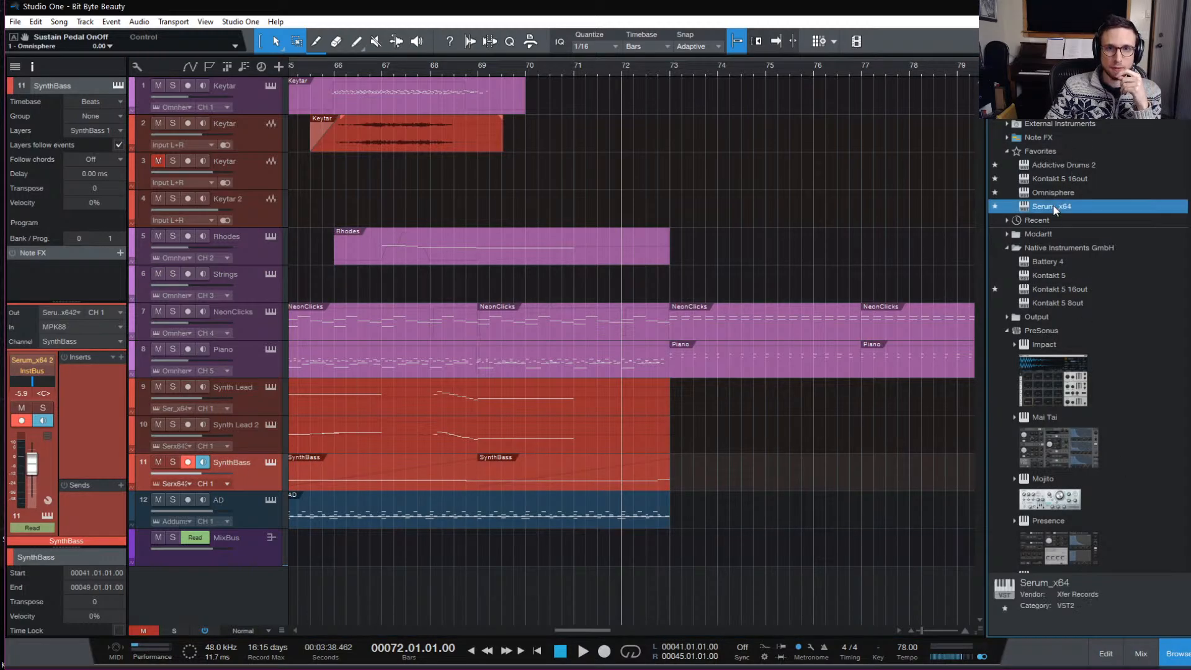
{"action": "left_click_drag", "start_coordinate": [1052, 203], "coordinate": [401, 489]}
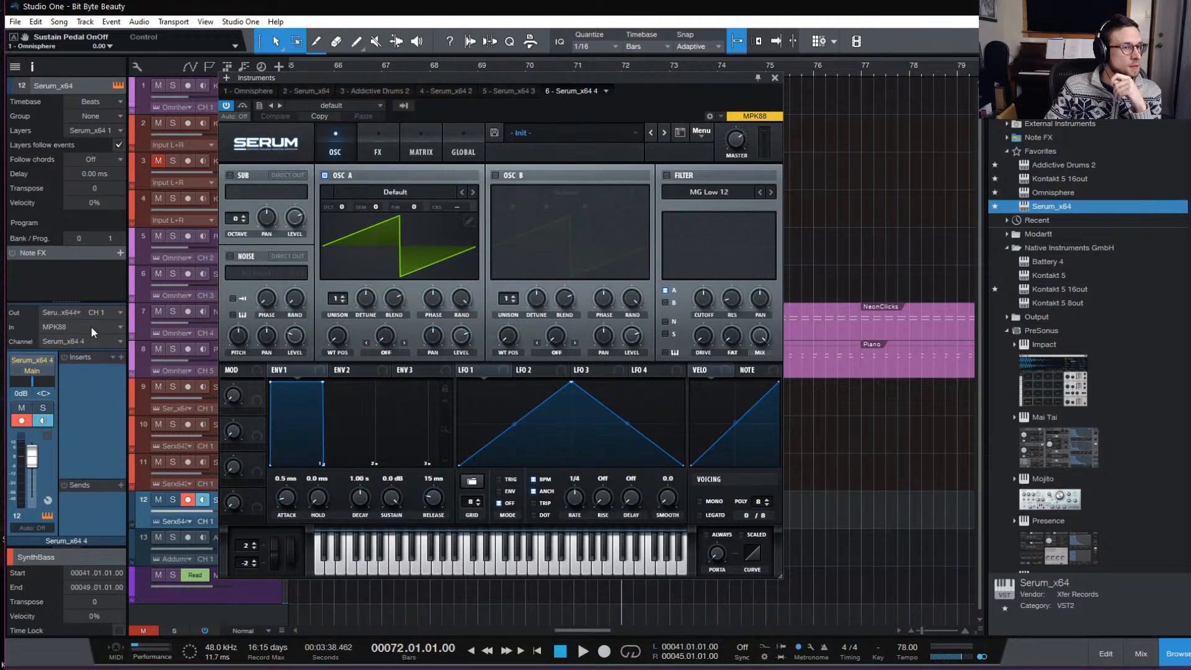
{"action": "left_click", "coordinate": [31, 371]}
{"action": "left_click", "coordinate": [82, 440]}
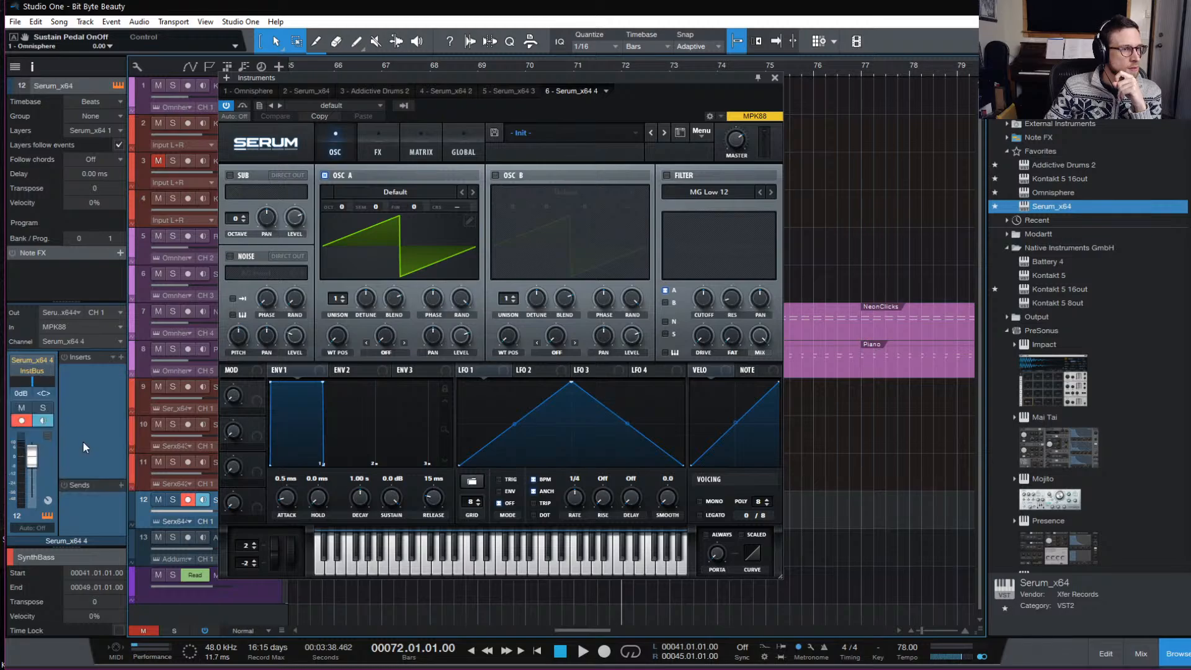
Browse Serum's preset categories, including the FX presets, without loading one.
{"action": "left_click", "coordinate": [572, 133]}
{"action": "mouse_move", "coordinate": [589, 164]}
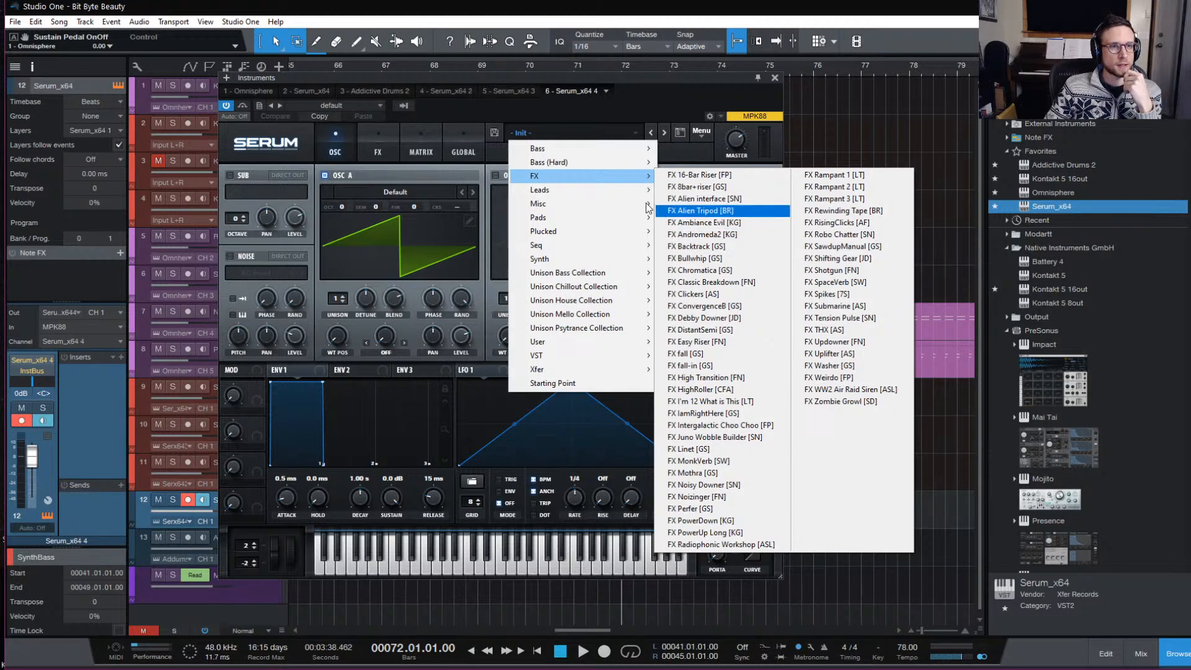
{"action": "mouse_move", "coordinate": [608, 196]}
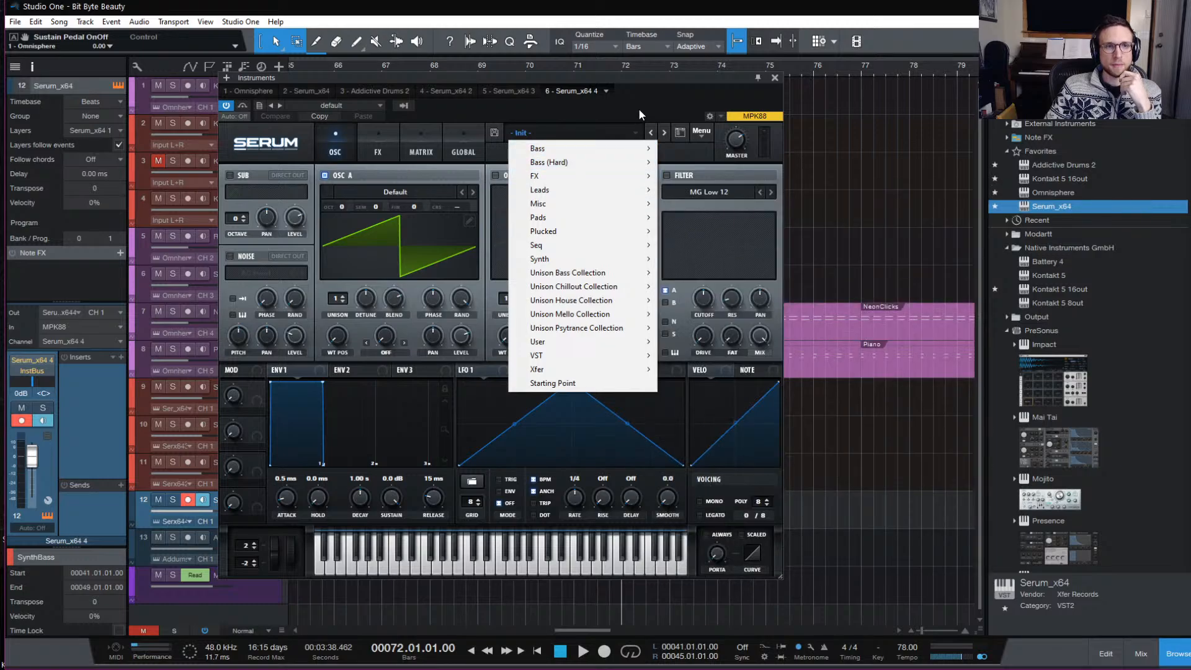
{"action": "left_click", "coordinate": [638, 108]}
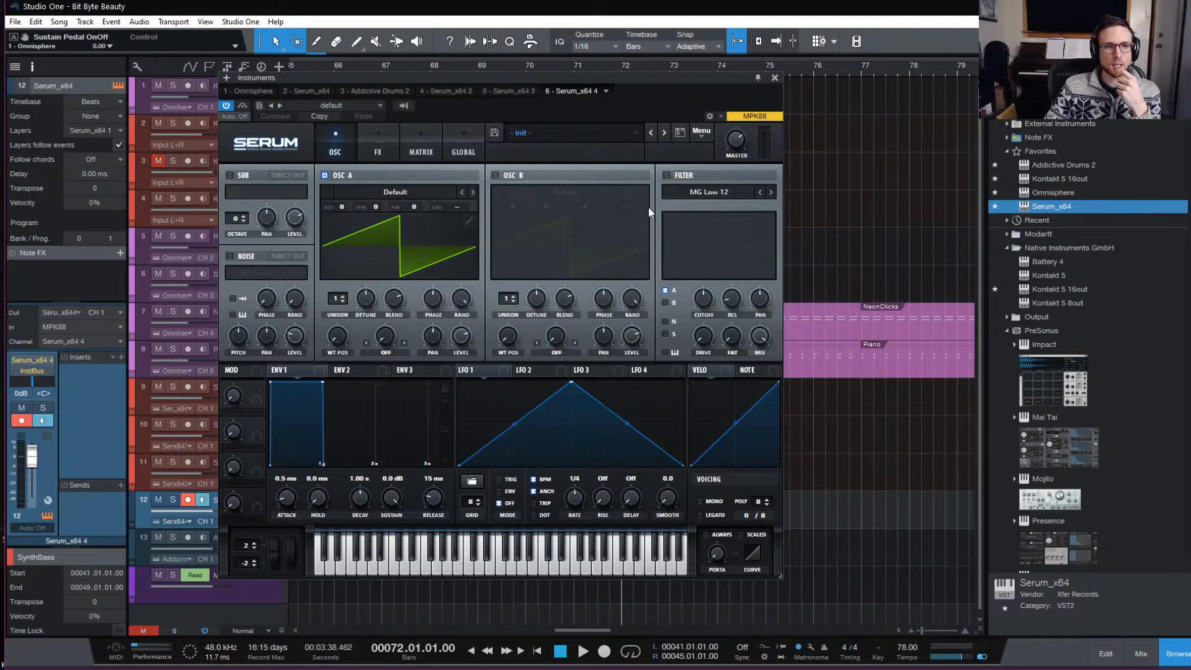
{"action": "left_click_drag", "start_coordinate": [638, 80], "coordinate": [690, 480]}
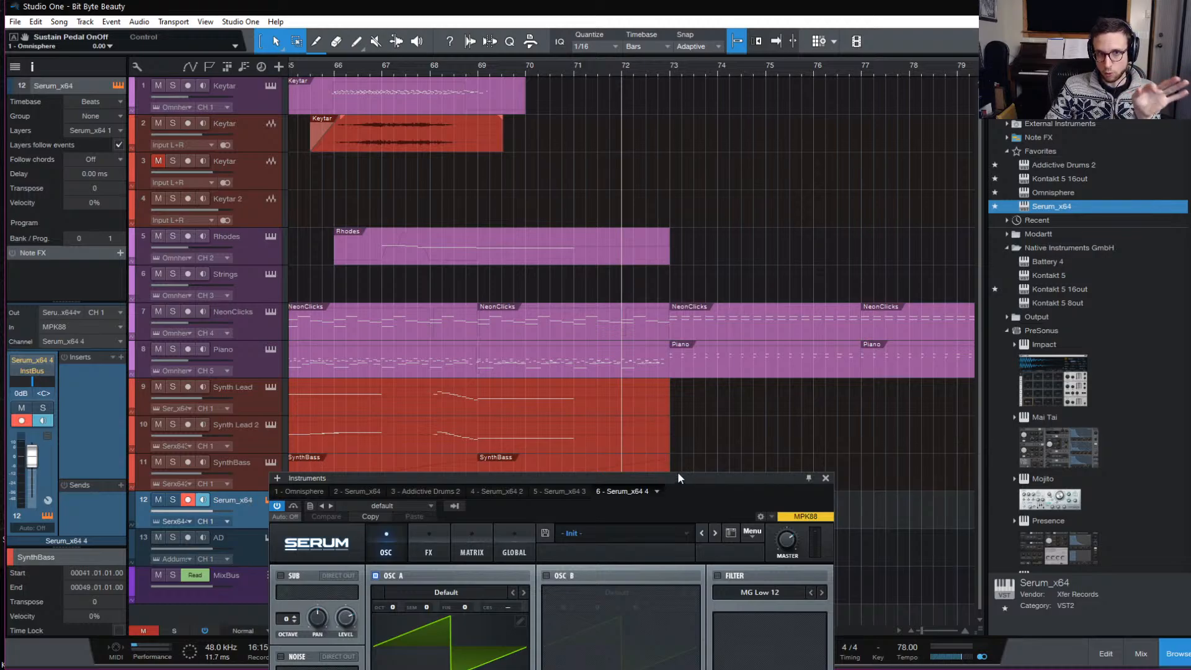
{"action": "left_click_drag", "start_coordinate": [677, 471], "coordinate": [665, 197]}
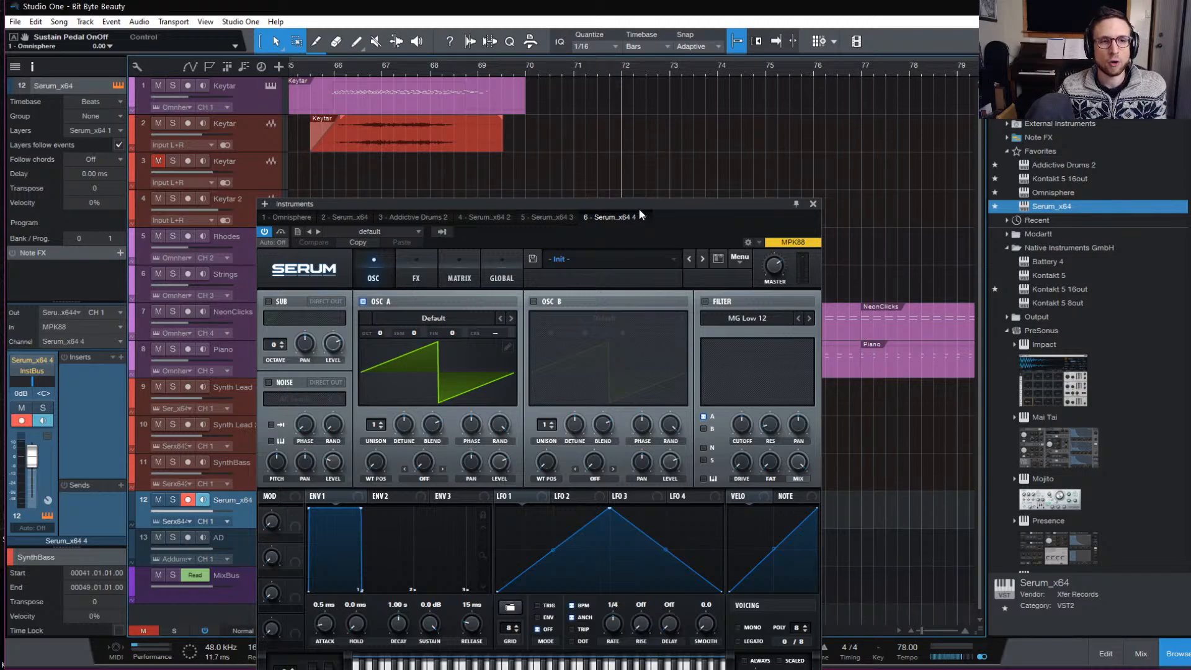
{"action": "left_click_drag", "start_coordinate": [638, 207], "coordinate": [750, 589]}
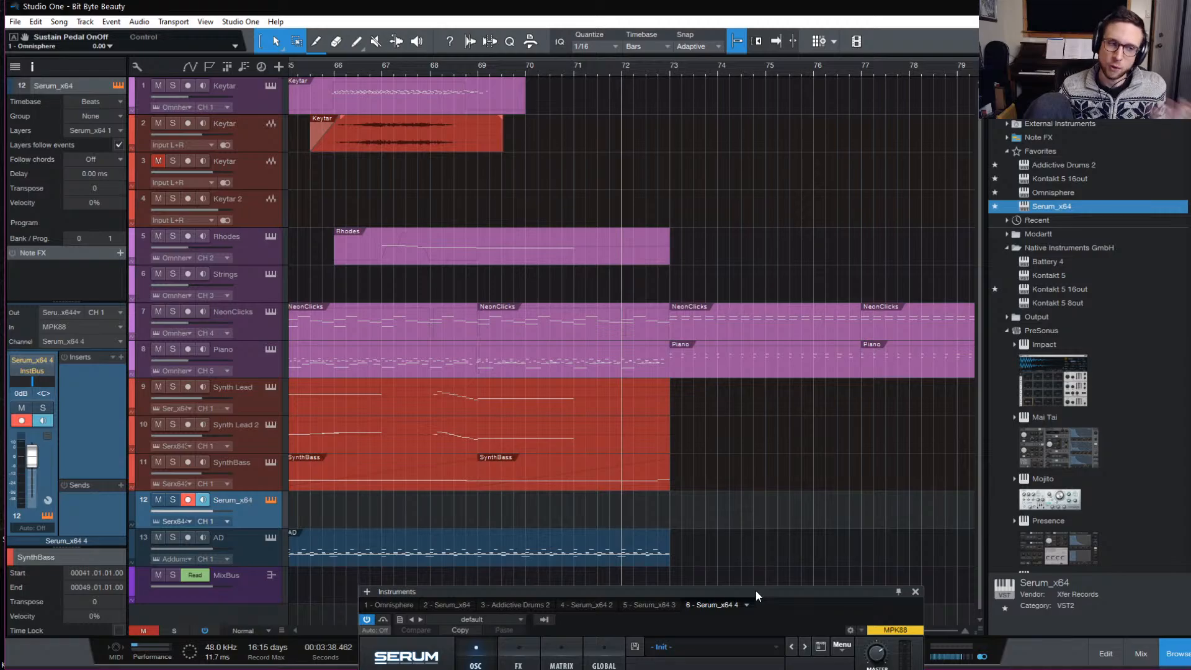
{"action": "left_click_drag", "start_coordinate": [754, 590], "coordinate": [453, 370]}
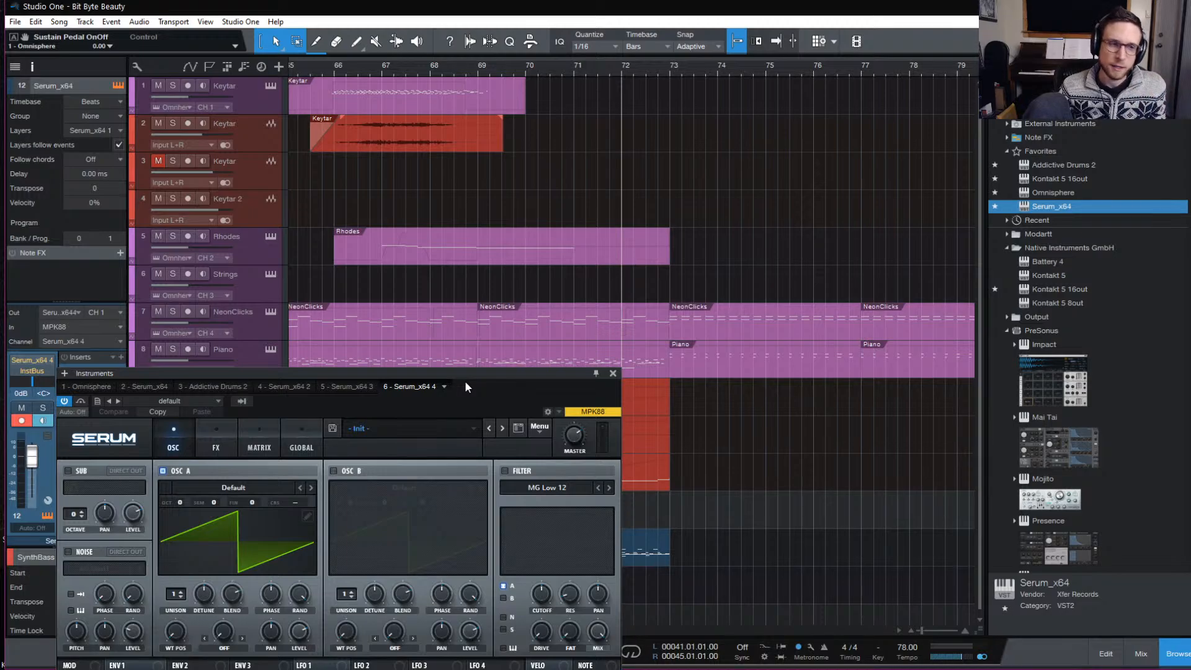
{"action": "left_click_drag", "start_coordinate": [473, 376], "coordinate": [484, 386]}
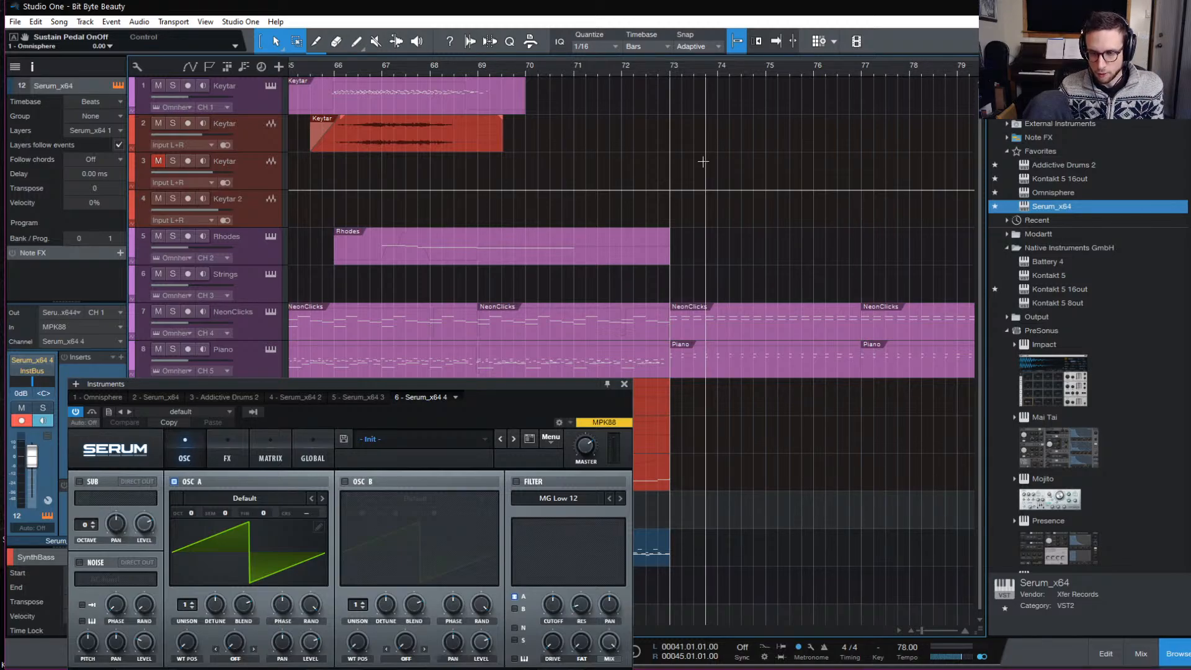
Set the playback position to bar 72 and close the Serum instrument window.
{"action": "left_click", "coordinate": [621, 70]}
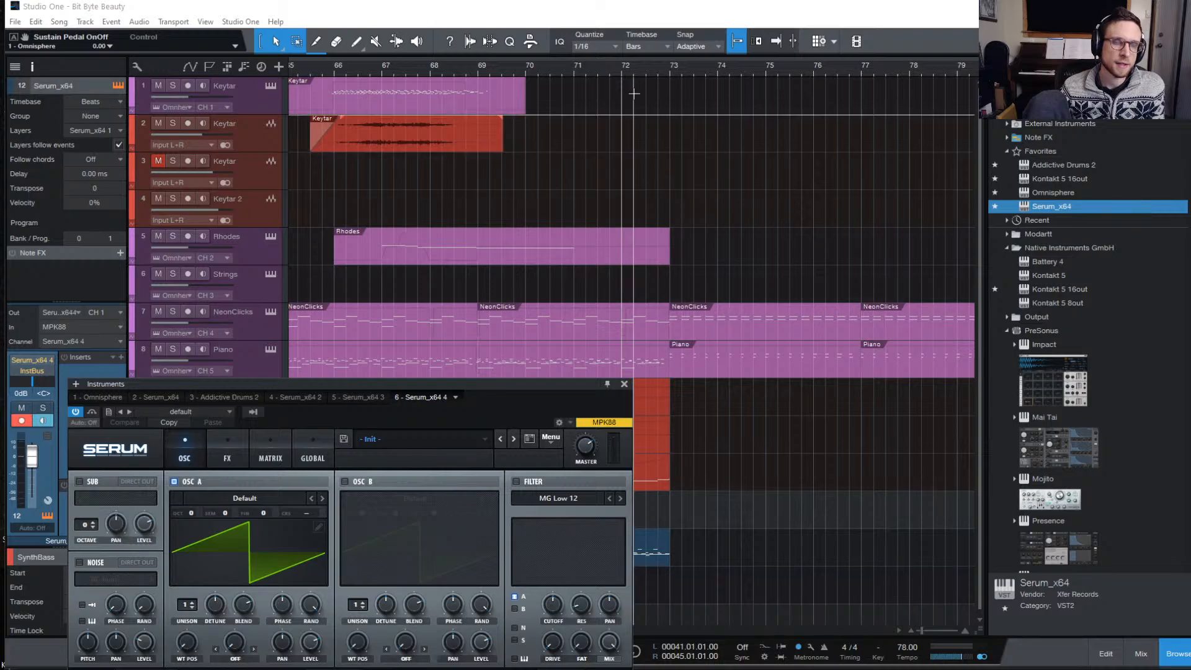
{"action": "left_click_drag", "start_coordinate": [410, 391], "coordinate": [377, 148]}
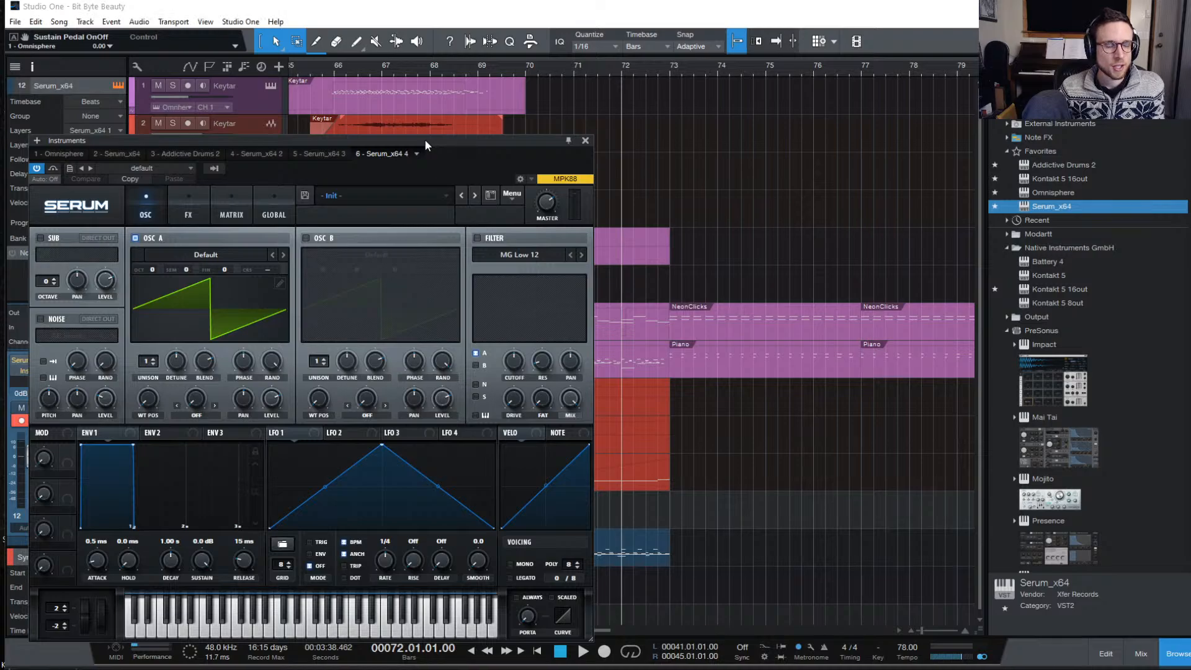
{"action": "left_click_drag", "start_coordinate": [425, 140], "coordinate": [452, 83]}
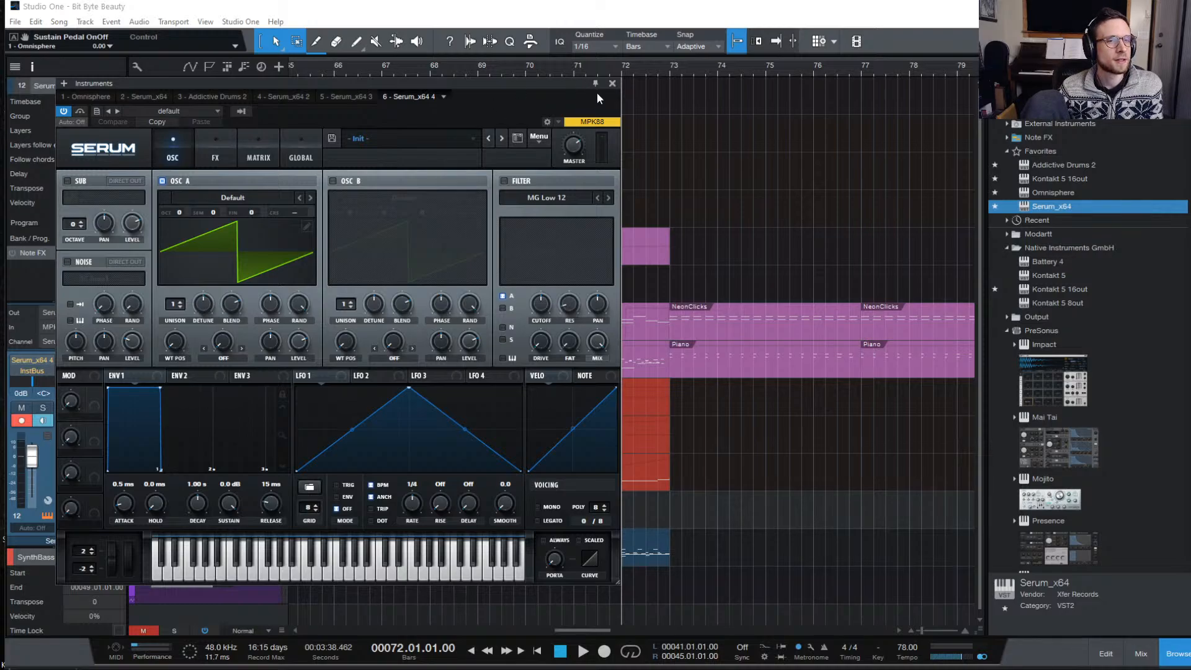
{"action": "left_click", "coordinate": [612, 84]}
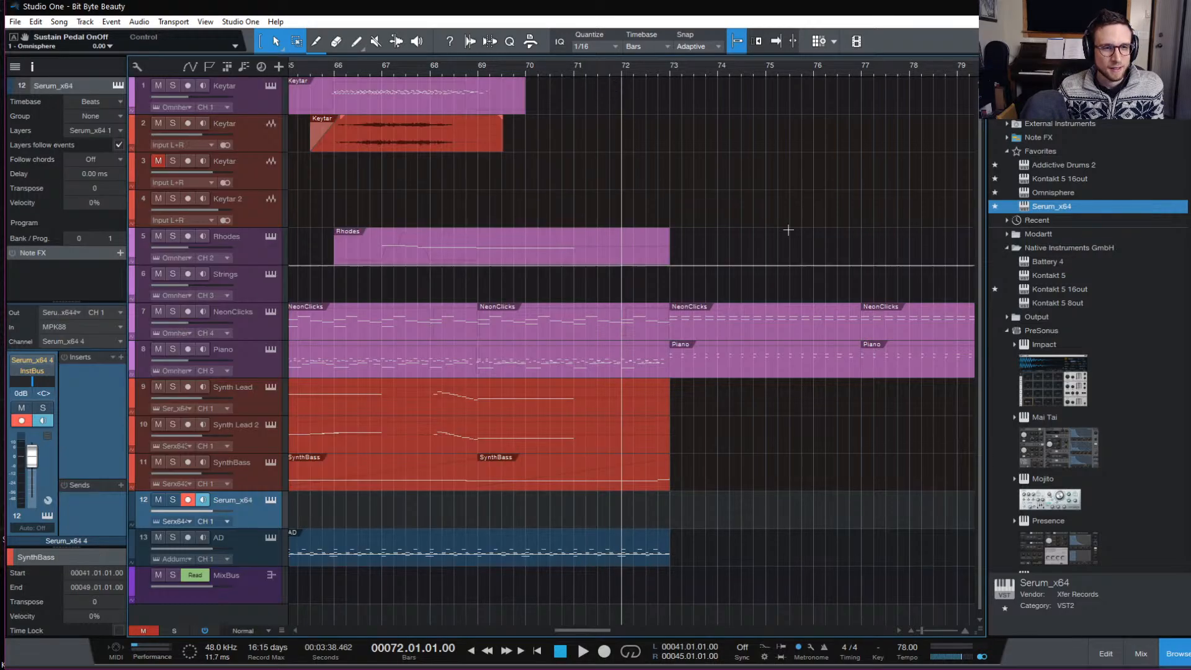
Load the Pad - Allele preset from the Unison Psytrance Collection on the new Serum track, adjust its macros and close the instrument window.
{"action": "left_click", "coordinate": [269, 498]}
{"action": "left_click_drag", "start_coordinate": [400, 93], "coordinate": [603, 95]}
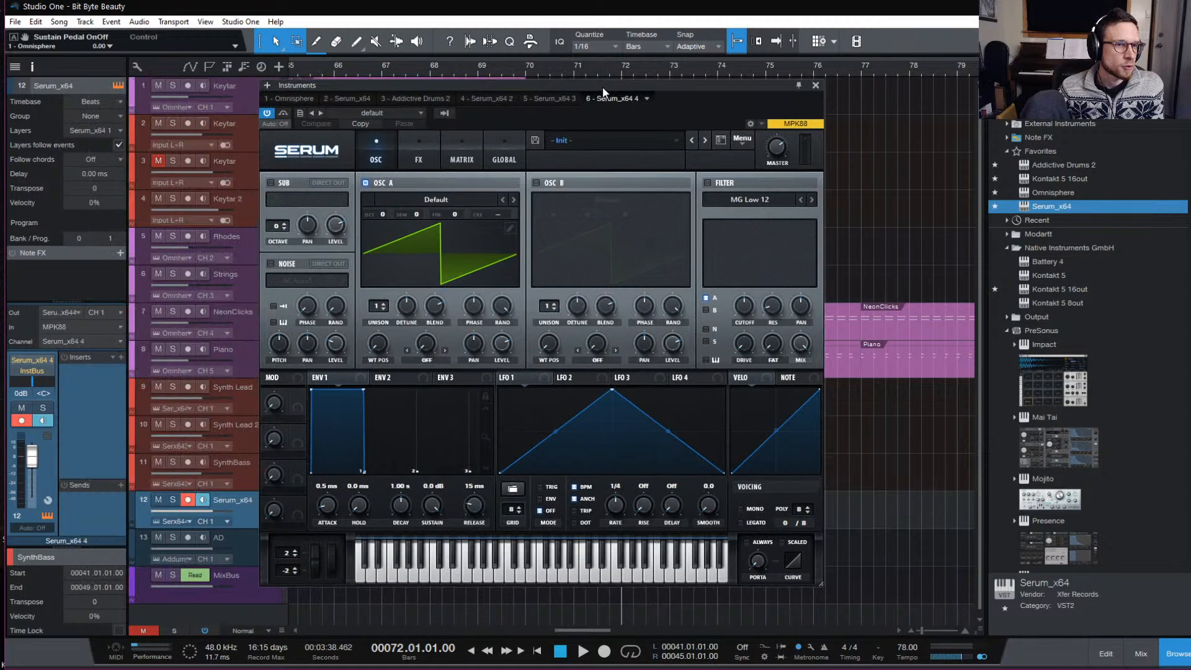
{"action": "left_click", "coordinate": [595, 140]}
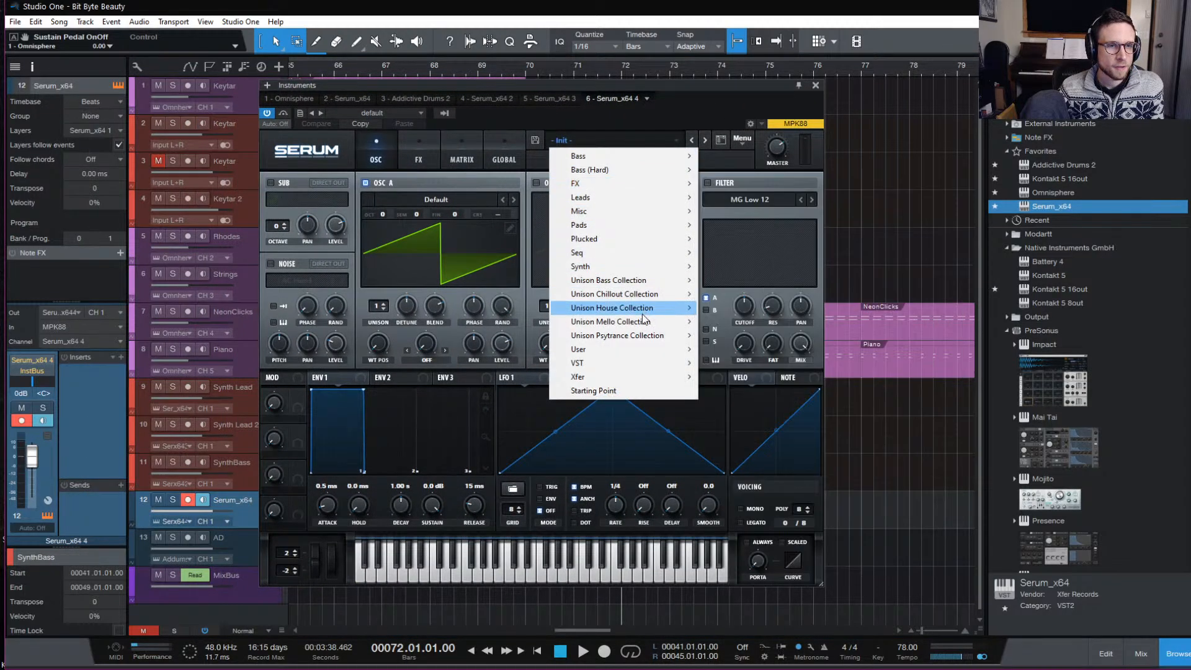
{"action": "mouse_move", "coordinate": [635, 324]}
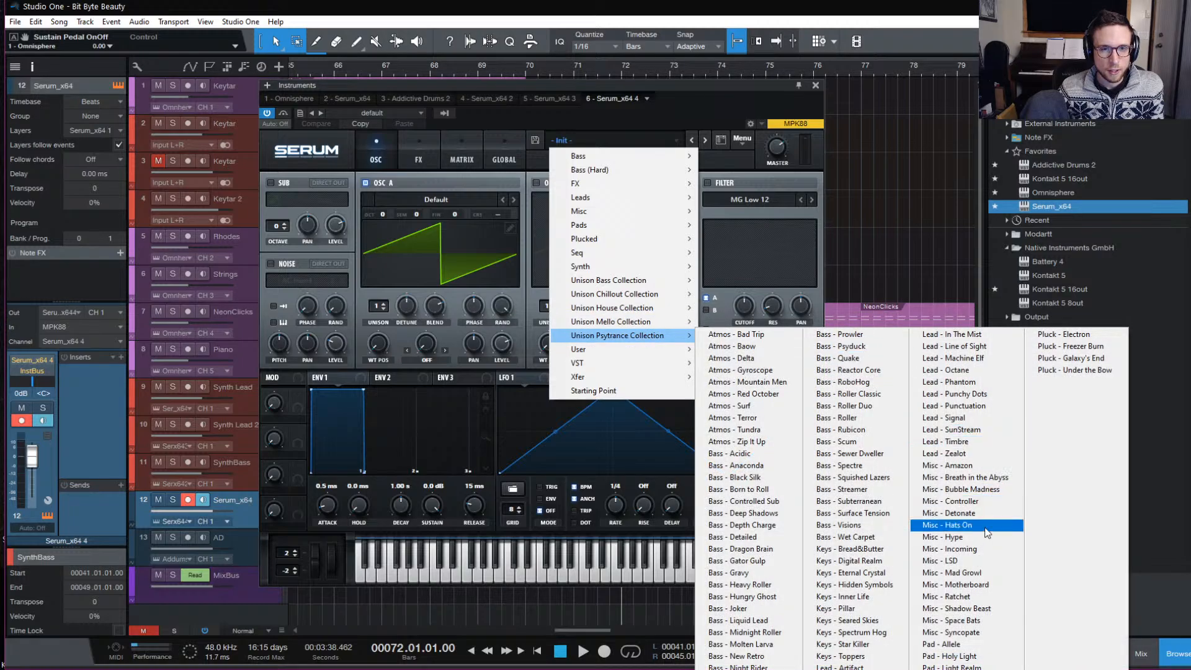
{"action": "left_click", "coordinate": [980, 642]}
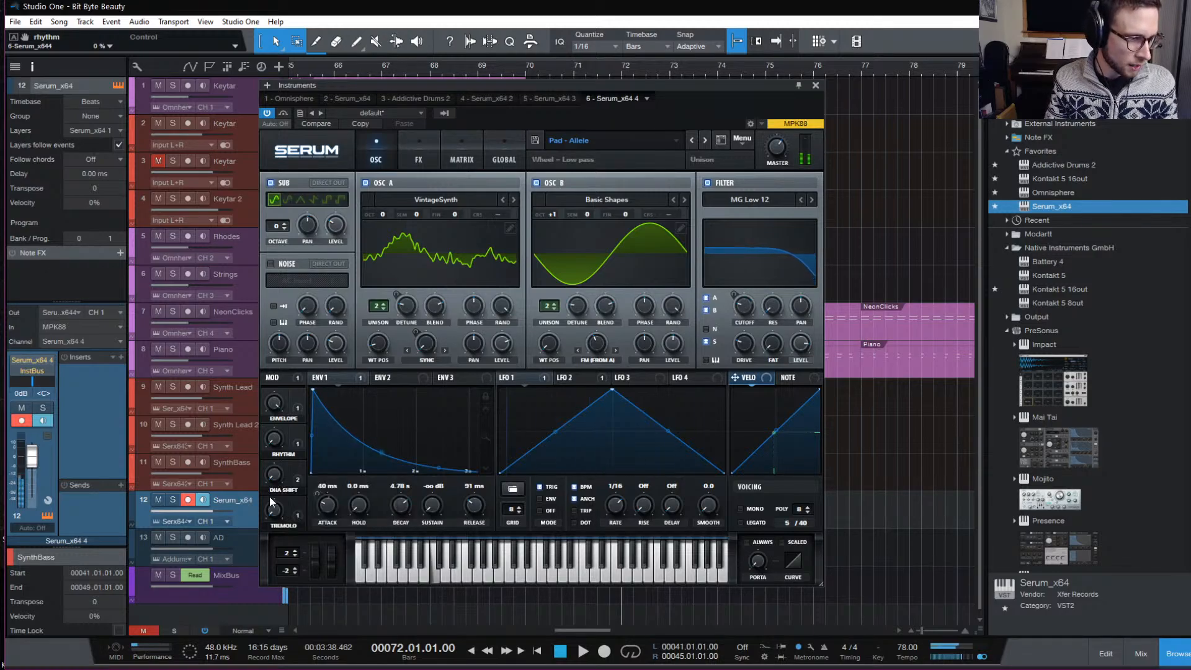
{"action": "left_click_drag", "start_coordinate": [275, 478], "coordinate": [279, 397]}
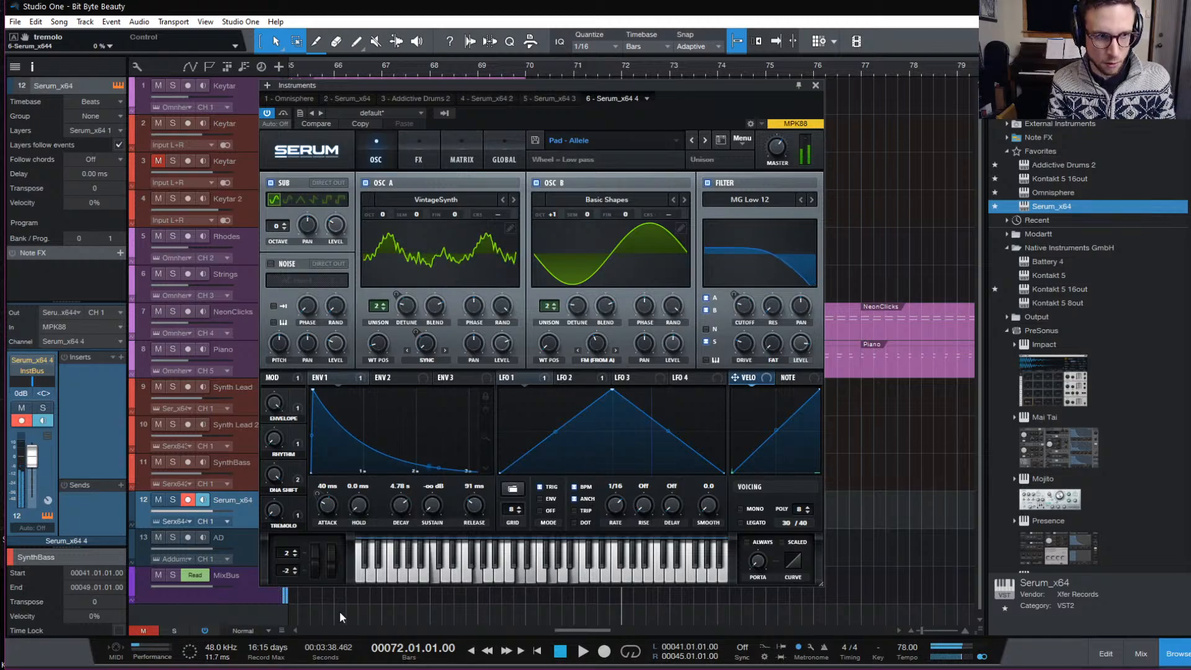
{"action": "left_click", "coordinate": [814, 85]}
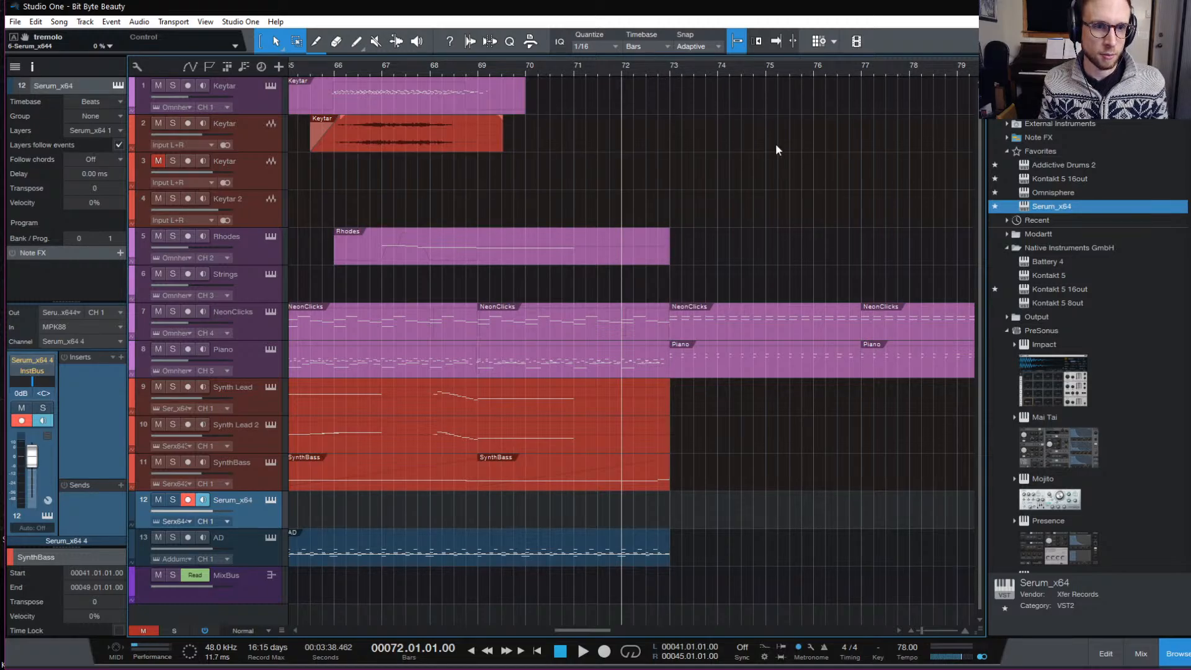
Play the arrangement from bar 71 through the extended NeonClicks and Piano section to audition the Serum pad against it.
{"action": "scroll", "coordinate": [748, 503], "scroll_direction": "right", "scroll_amount": 5}
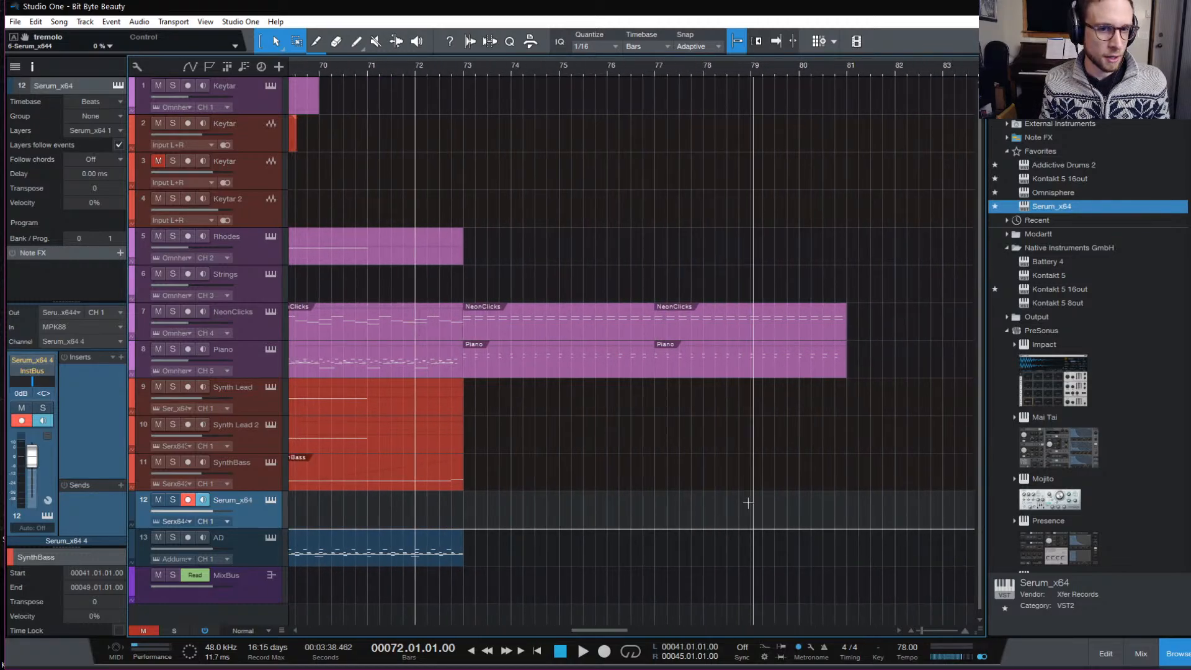
{"action": "left_click", "coordinate": [448, 72]}
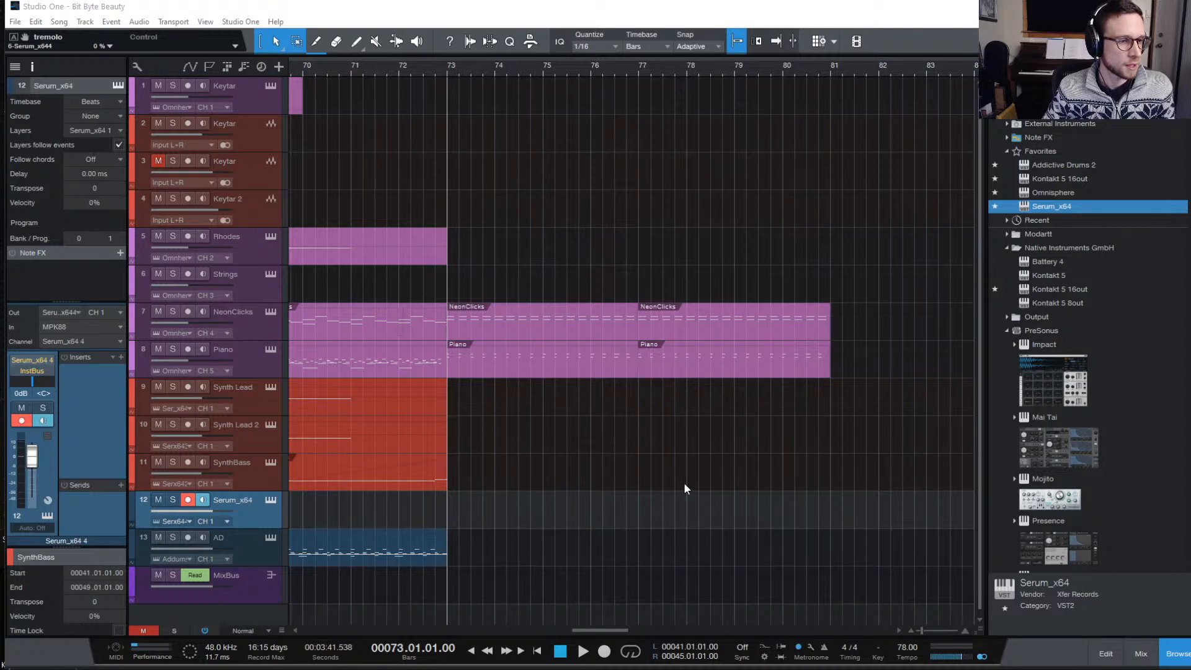
{"action": "left_click", "coordinate": [730, 482]}
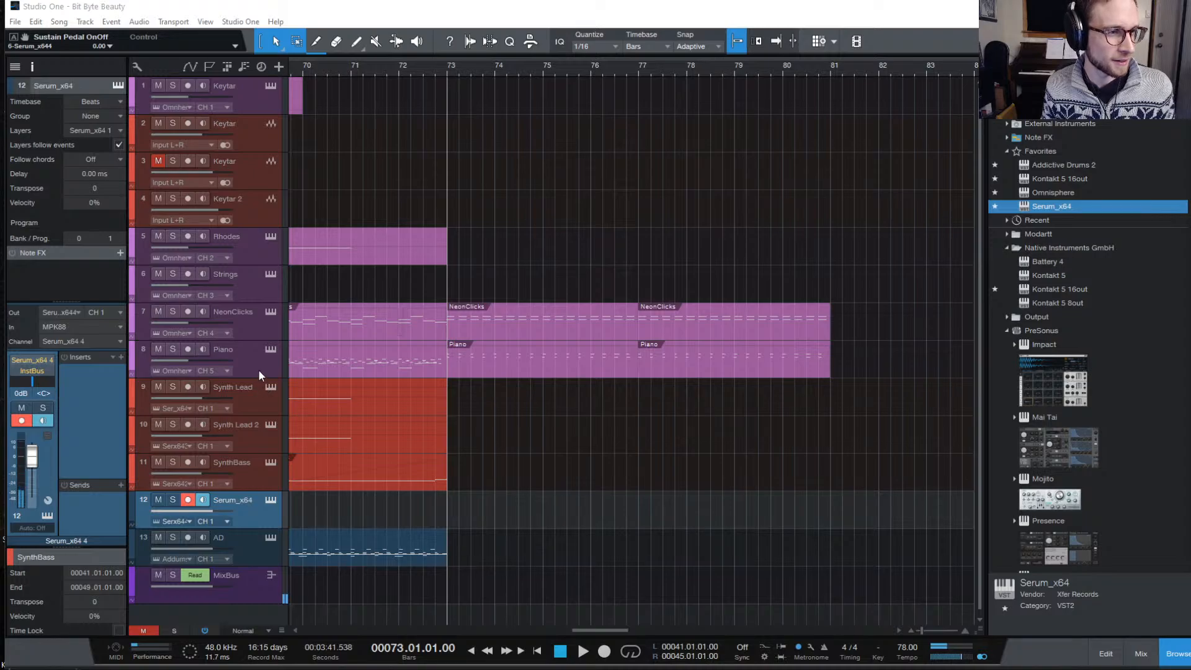
{"action": "left_click", "coordinate": [352, 67]}
{"action": "left_click", "coordinate": [352, 66]}
{"action": "key", "text": "space"}
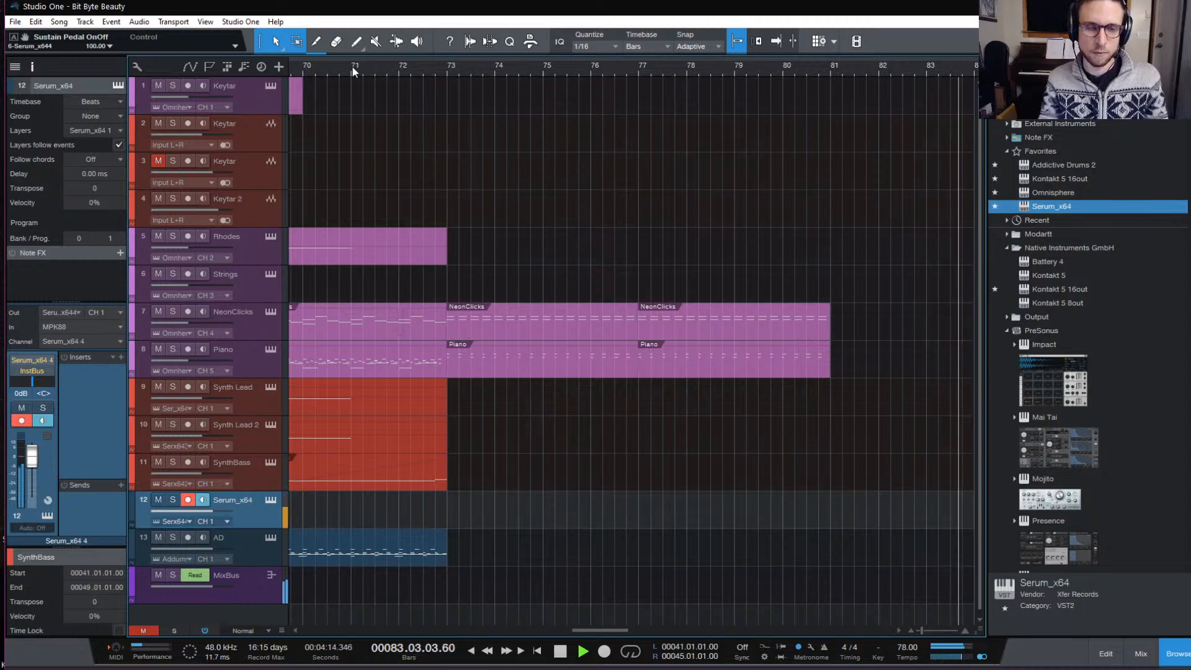
{"action": "key", "text": "space"}
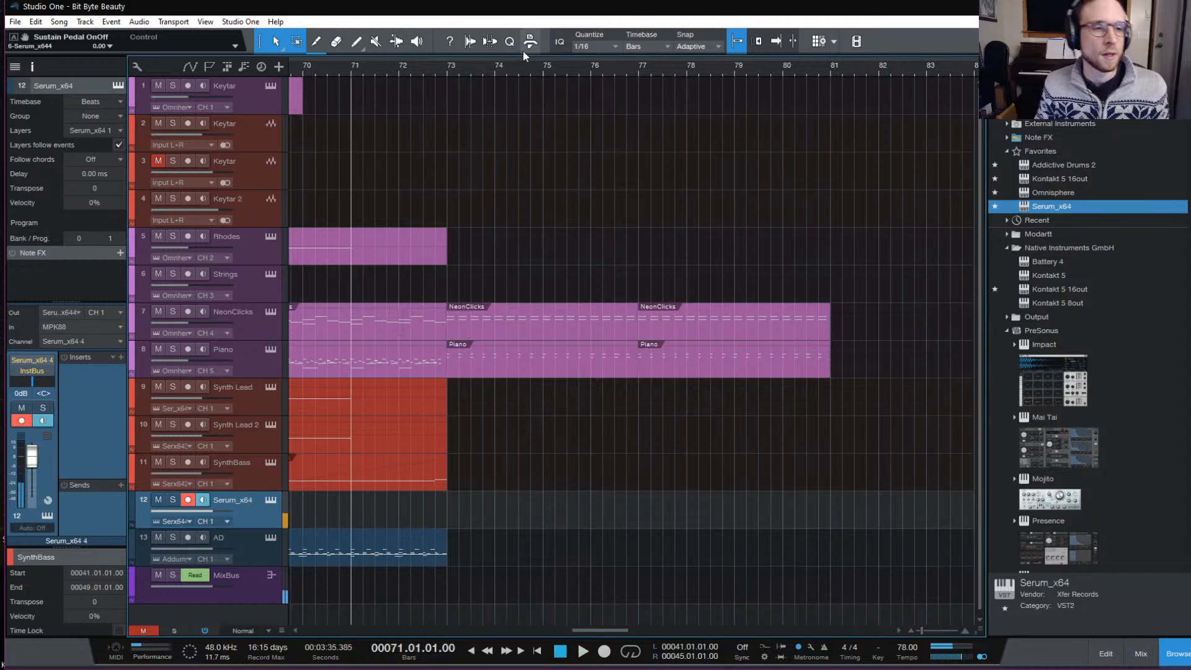
Record a sustained chord at bar 77 on the Serum track, starting from bar 76, and quantize its notes.
{"action": "left_click", "coordinate": [447, 69]}
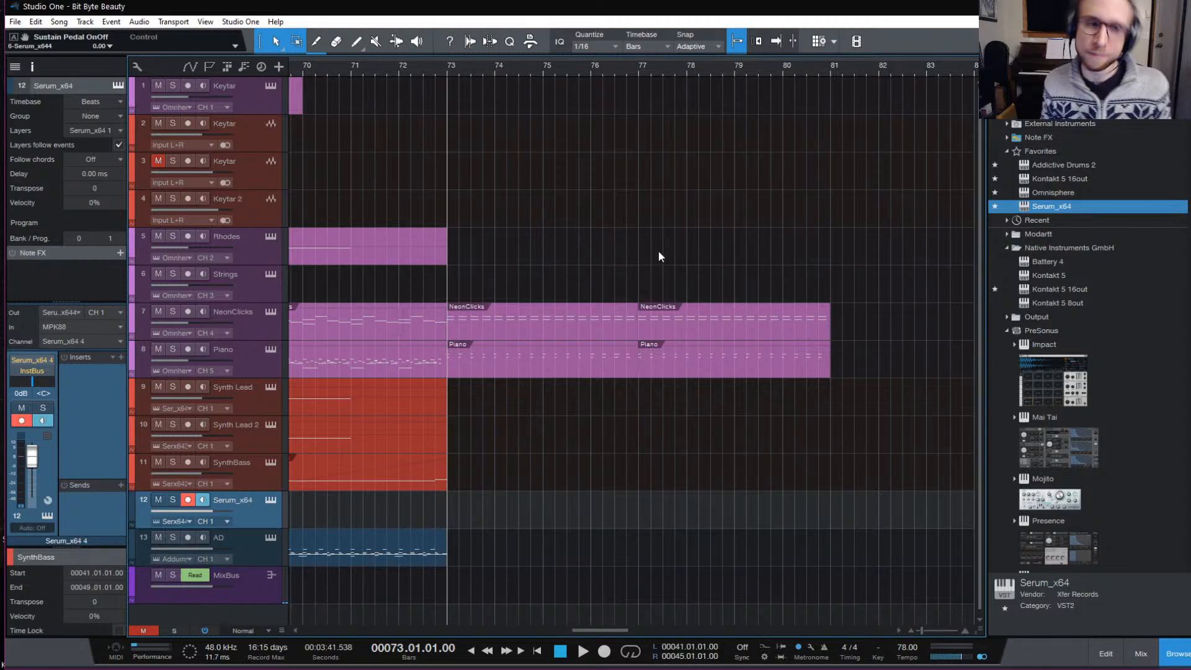
{"action": "left_click", "coordinate": [592, 76]}
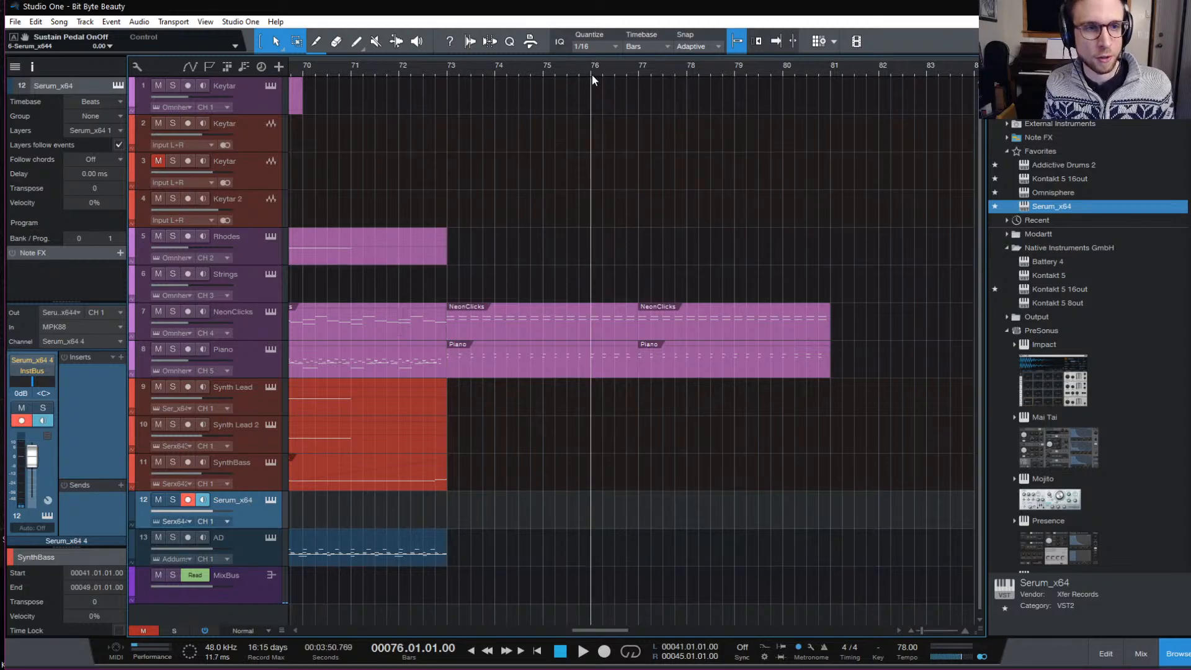
{"action": "key", "text": "KP_Multiply"}
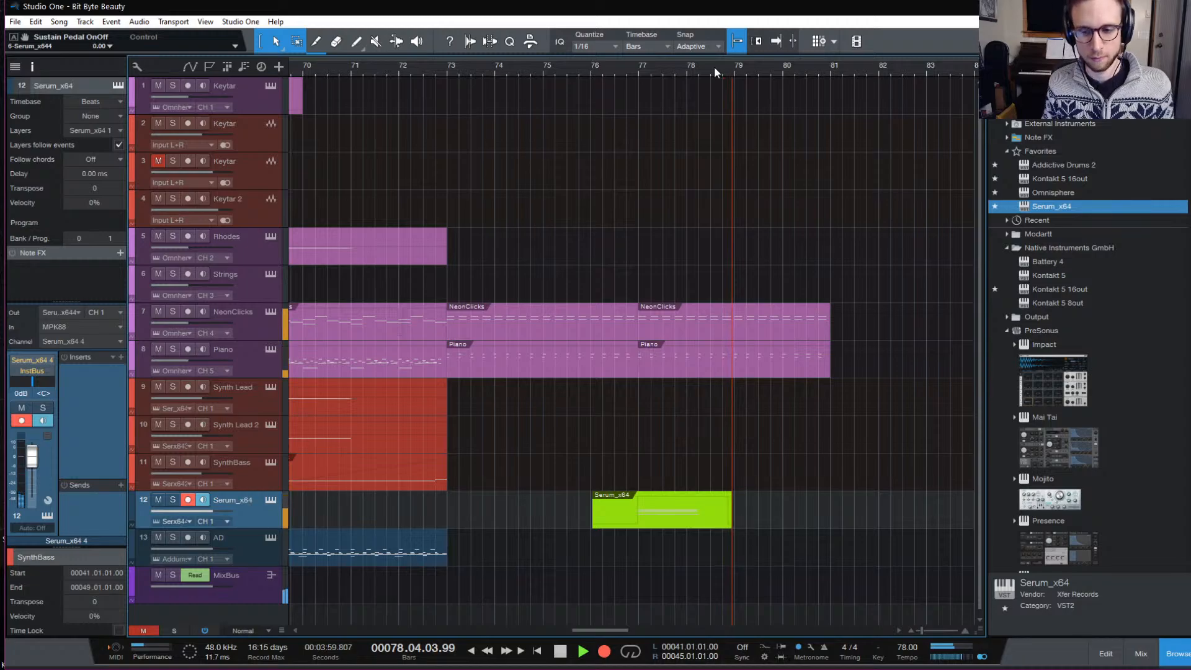
{"action": "key", "text": "space"}
{"action": "double_click", "coordinate": [673, 522]}
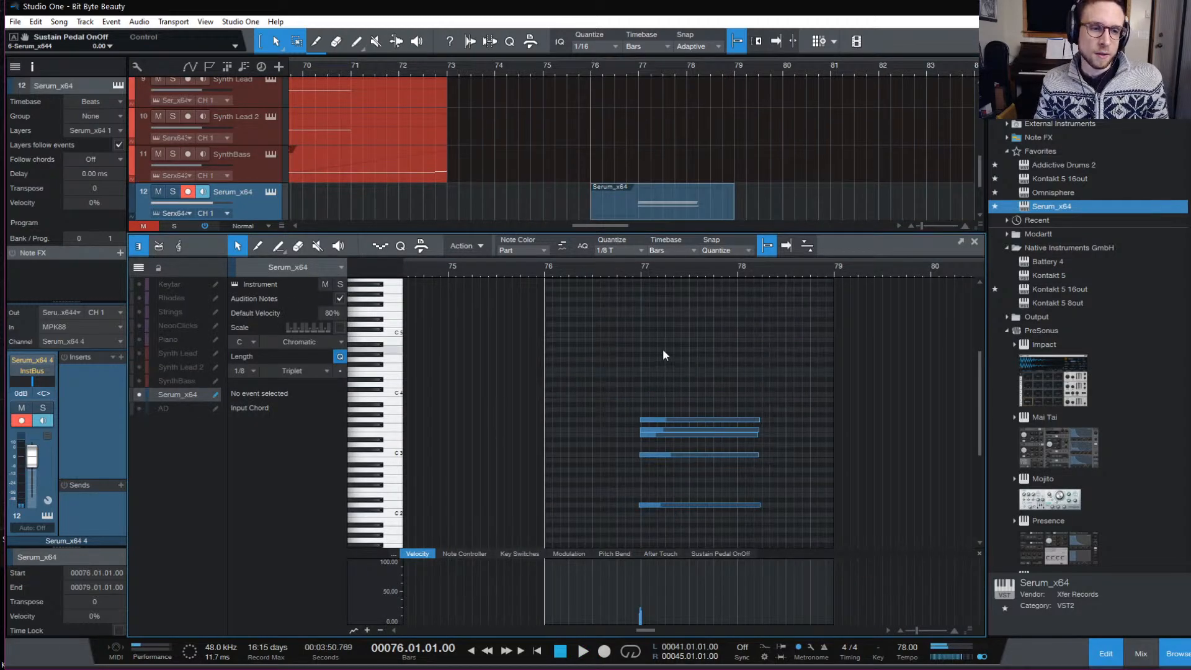
{"action": "mouse_move", "coordinate": [662, 348]}
{"action": "left_mouse_down"}
{"action": "mouse_move", "coordinate": [906, 549]}
{"action": "mouse_move", "coordinate": [661, 348]}
{"action": "left_mouse_up"}
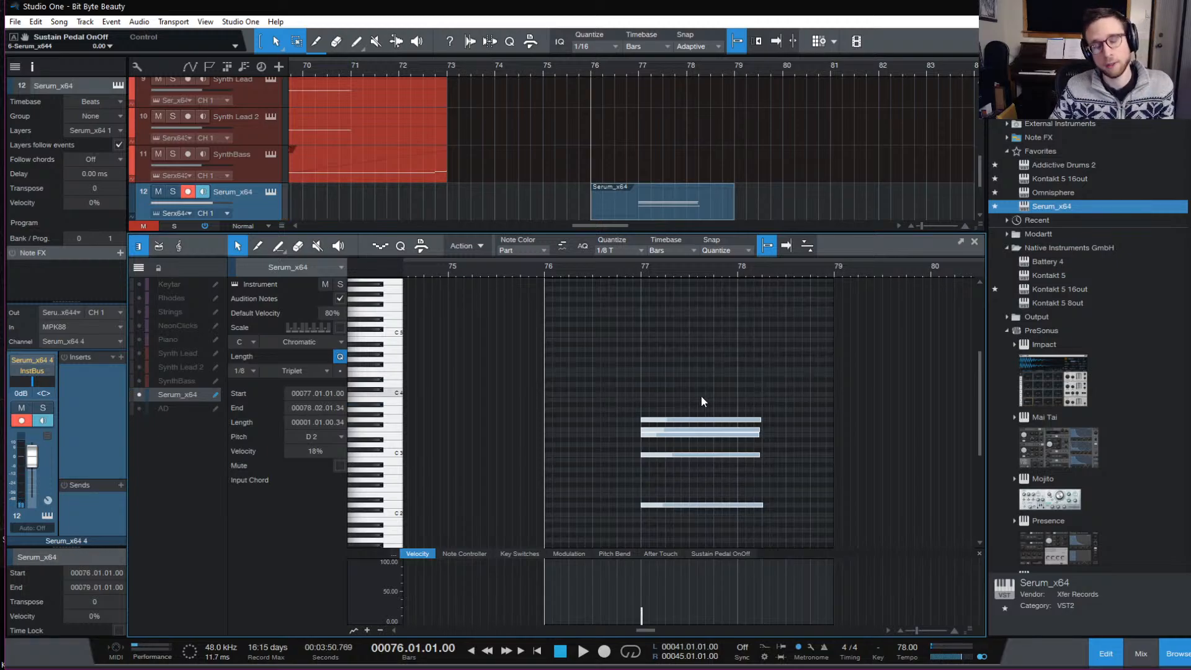
Play from bar 76 and punch in after the first Serum chord to record three more chords up to bar 85.
{"action": "key", "text": "space"}
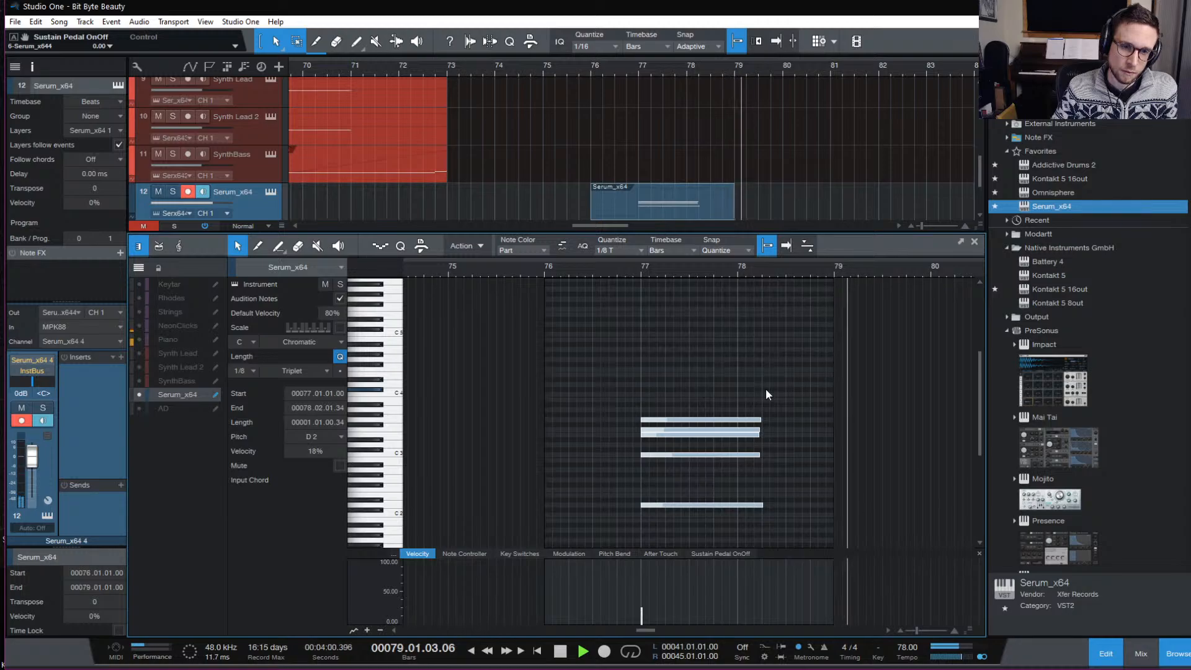
{"action": "key", "text": "space"}
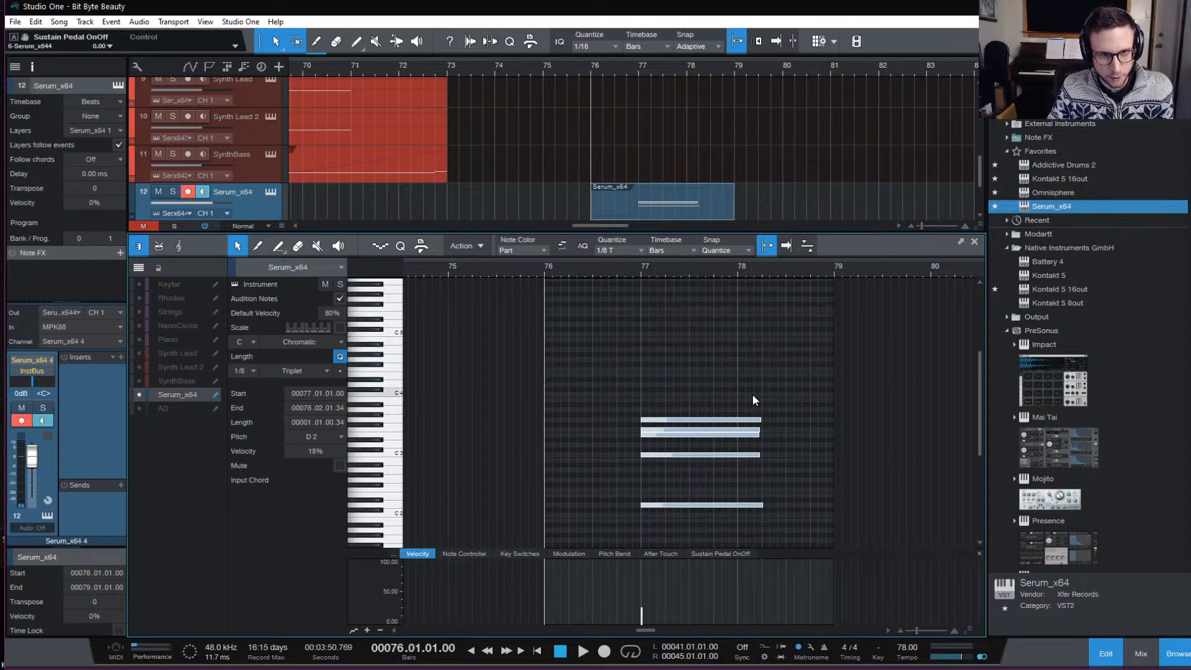
{"action": "left_click_drag", "start_coordinate": [733, 389], "coordinate": [785, 549]}
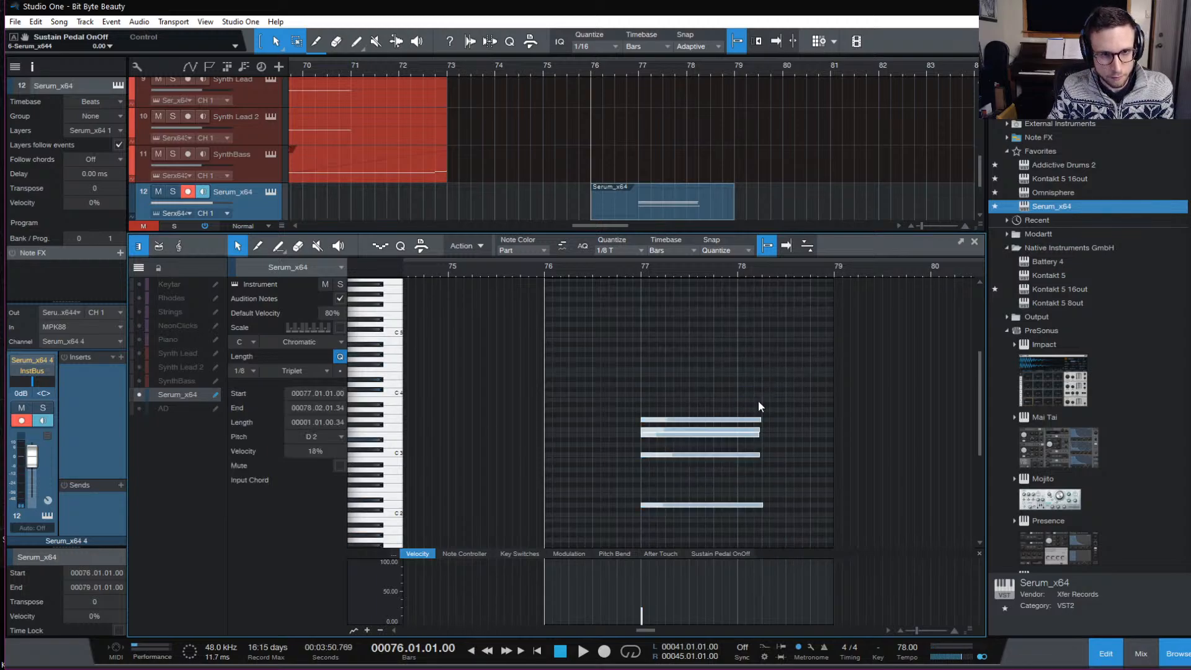
{"action": "key", "text": "space"}
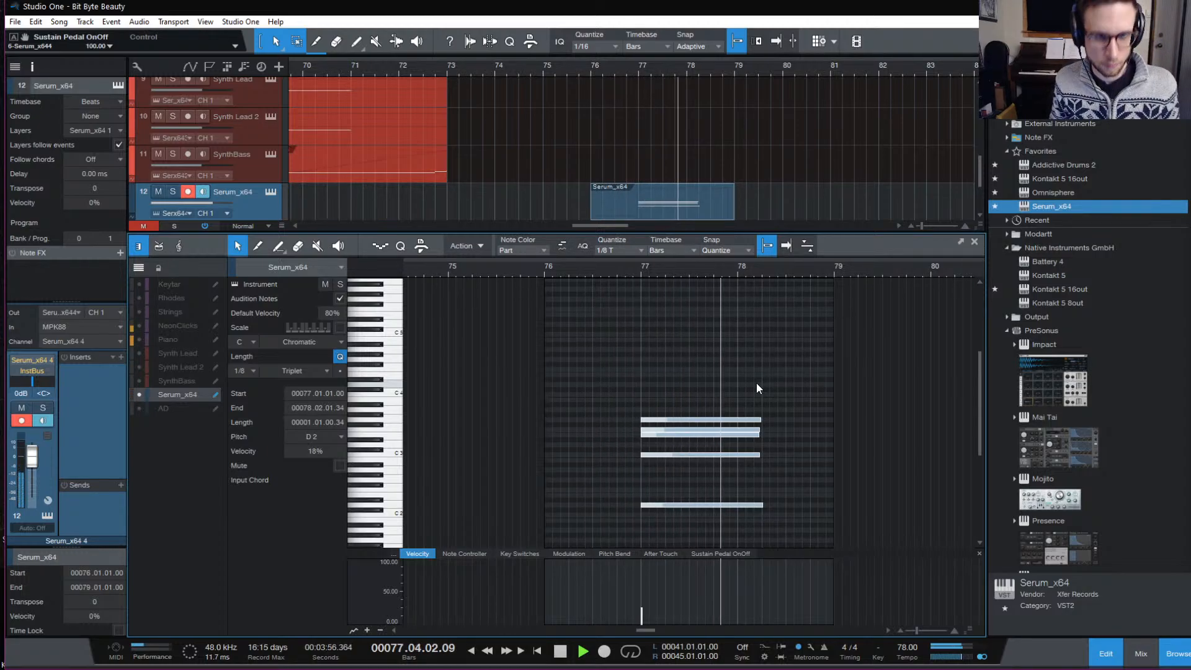
{"action": "key", "text": "KP_Multiply"}
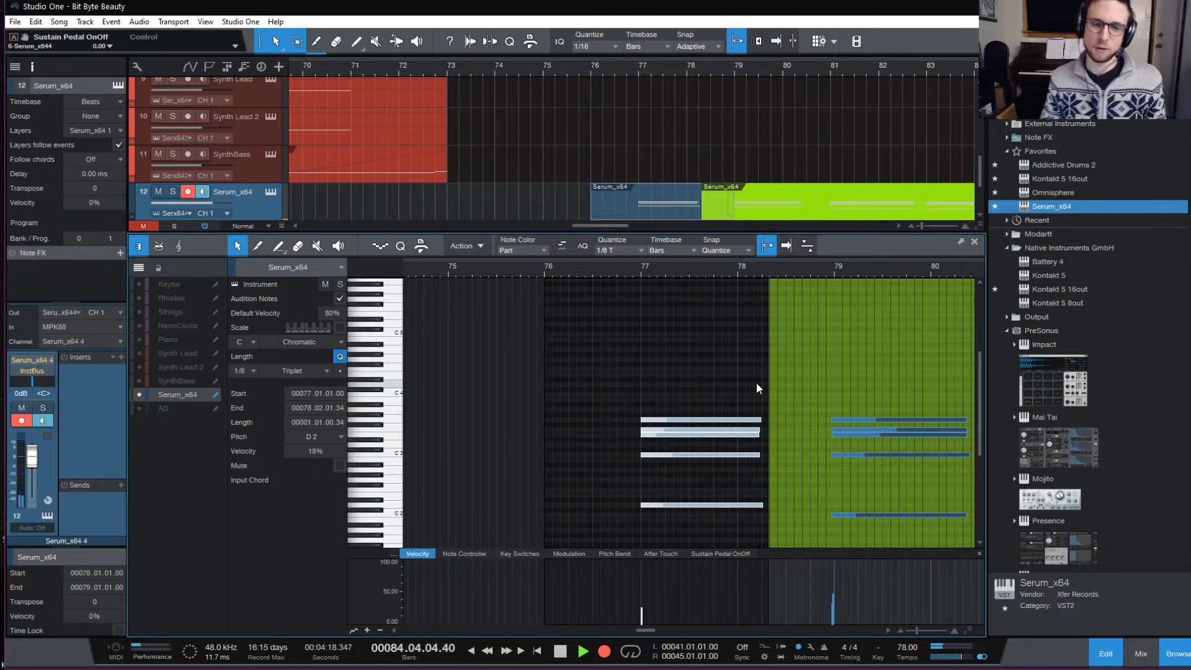
{"action": "key", "text": "space"}
Quantize the Serum chords at bars 79, 81 and 83 and make their notes equally long.
{"action": "key", "text": "w"}
{"action": "scroll", "coordinate": [769, 385], "scroll_direction": "right", "scroll_amount": 3}
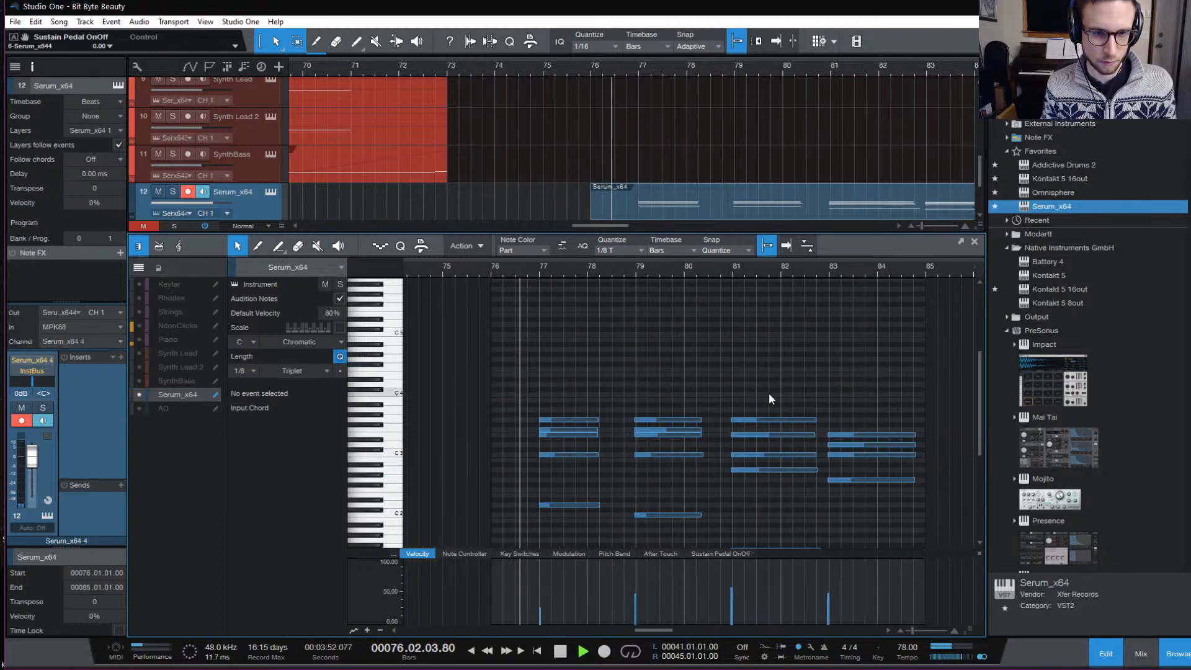
{"action": "left_click_drag", "start_coordinate": [631, 347], "coordinate": [1115, 626]}
{"action": "scroll", "coordinate": [917, 527], "scroll_direction": "left", "scroll_amount": 3}
{"action": "scroll", "coordinate": [871, 503], "scroll_direction": "up", "scroll_amount": 1}
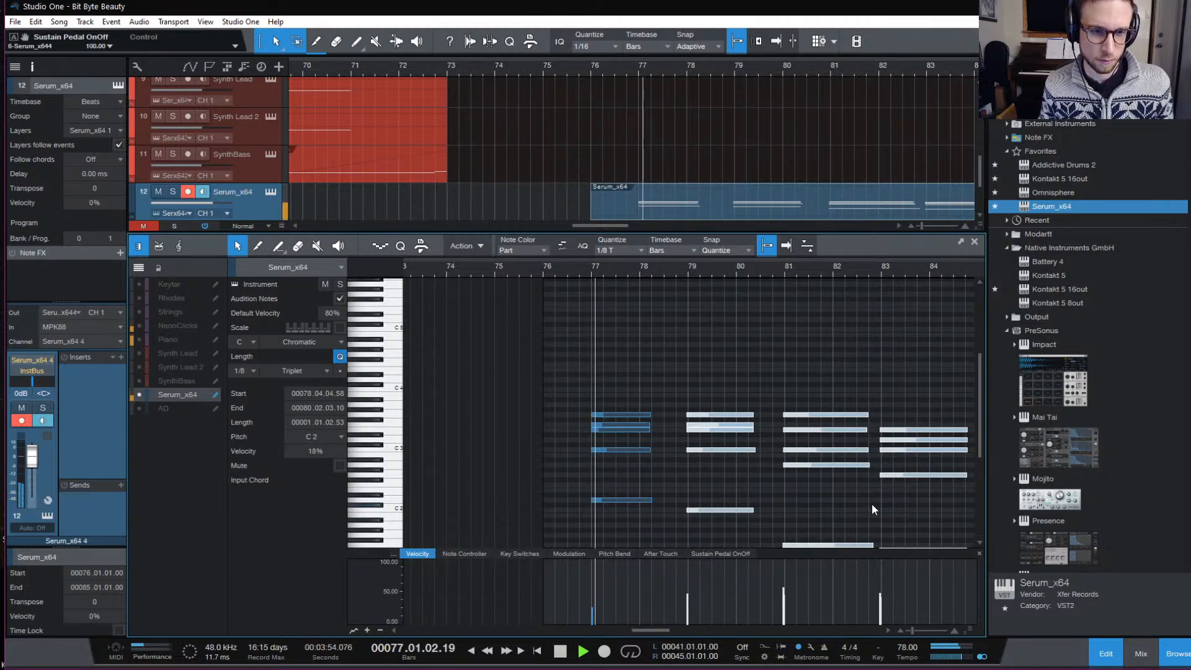
{"action": "key", "text": "q"}
{"action": "scroll", "coordinate": [884, 496], "scroll_direction": "down", "scroll_amount": 4}
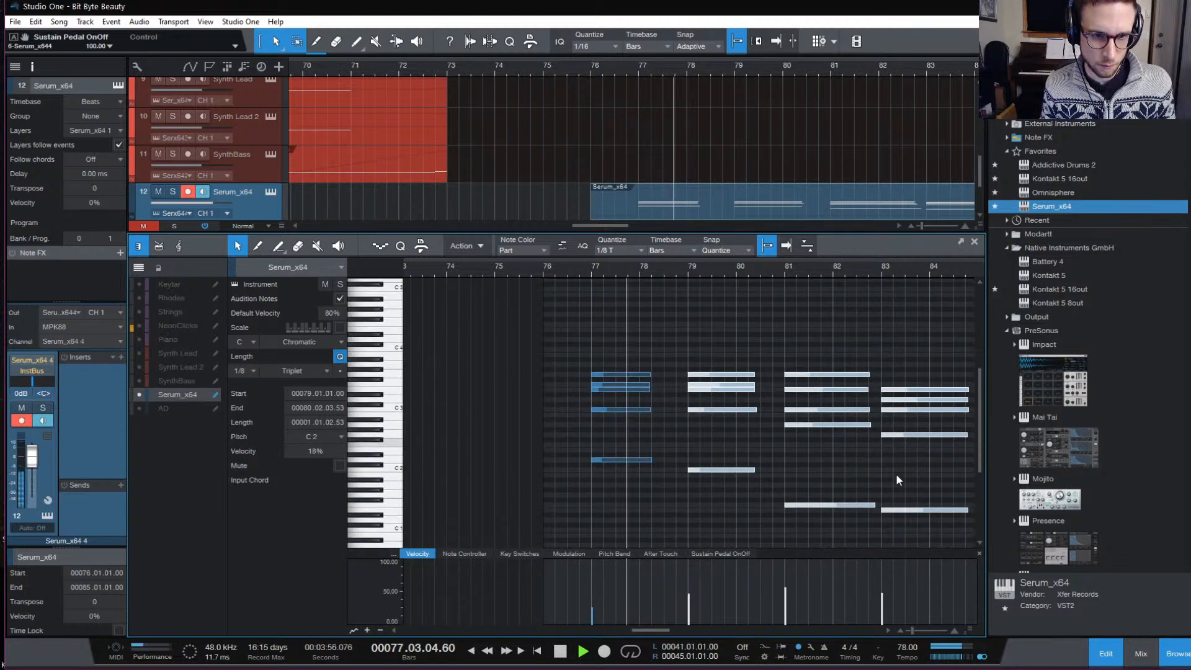
{"action": "left_click_drag", "start_coordinate": [758, 467], "coordinate": [759, 467]}
{"action": "left_click", "coordinate": [807, 463]}
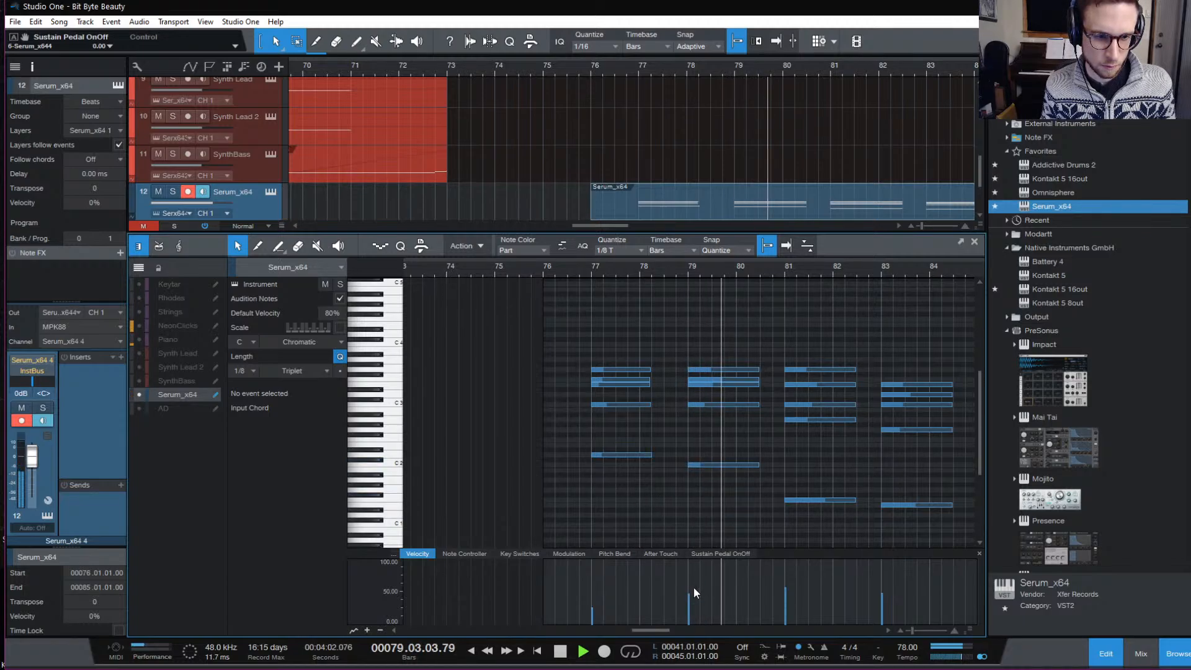
Set the velocity of all Serum notes to 40% and play the part back from bar 76.
{"action": "key", "text": "ctrl+a"}
{"action": "left_click_drag", "start_coordinate": [691, 597], "coordinate": [691, 601]}
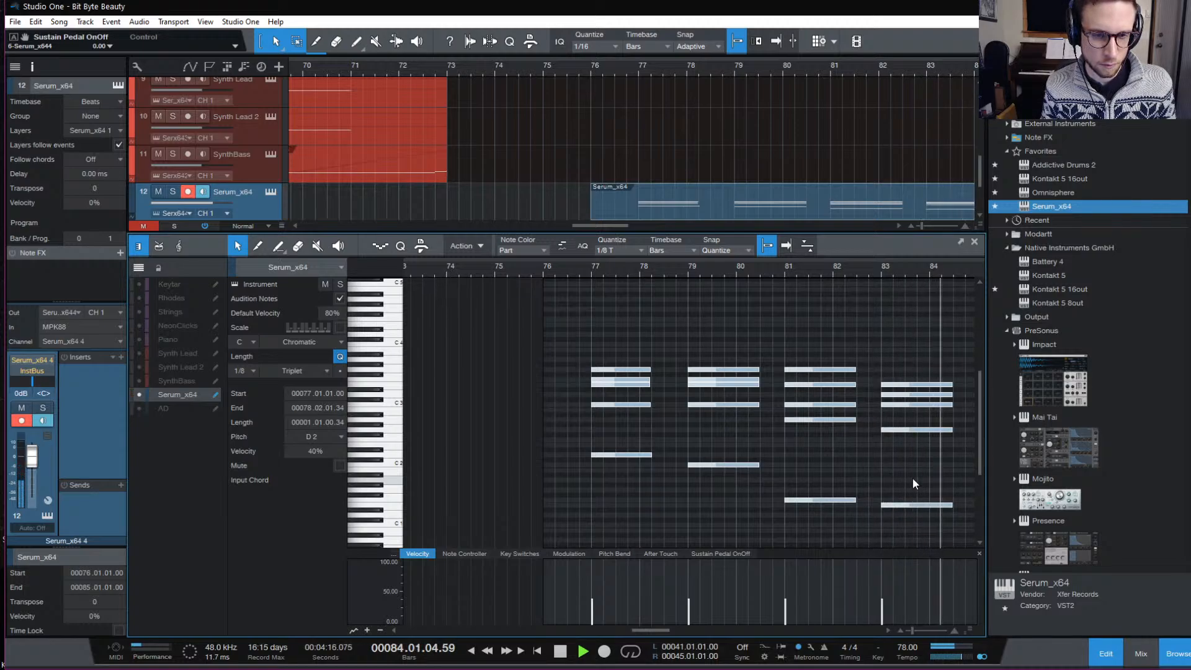
{"action": "key", "text": "space"}
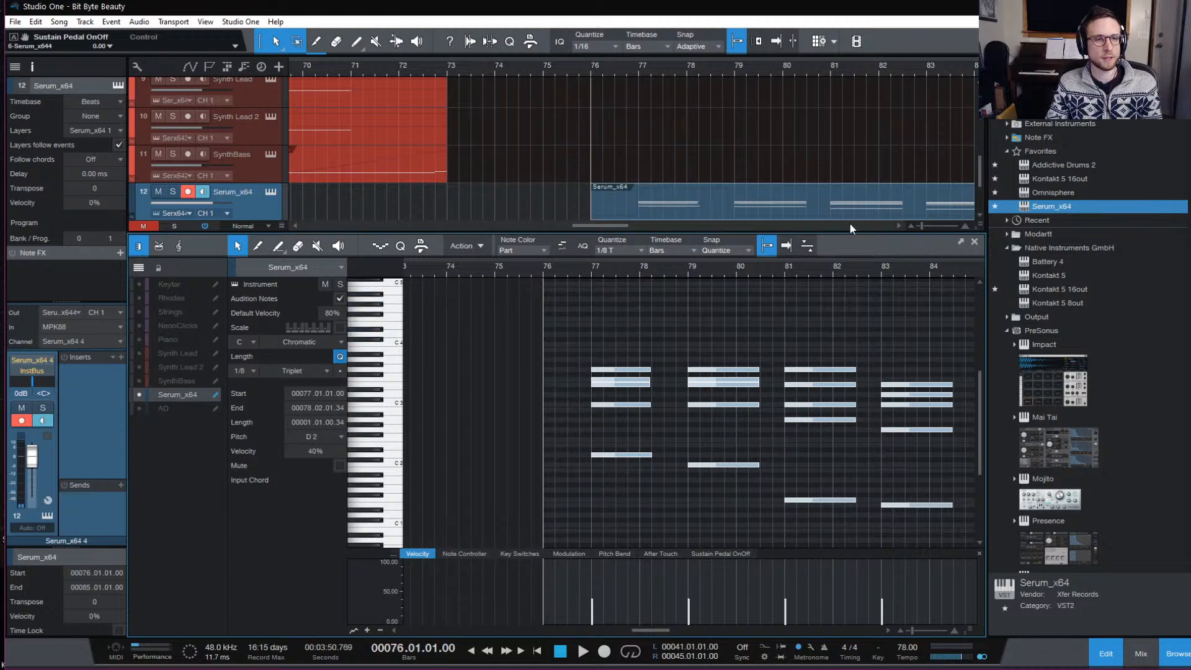
{"action": "key", "text": "space"}
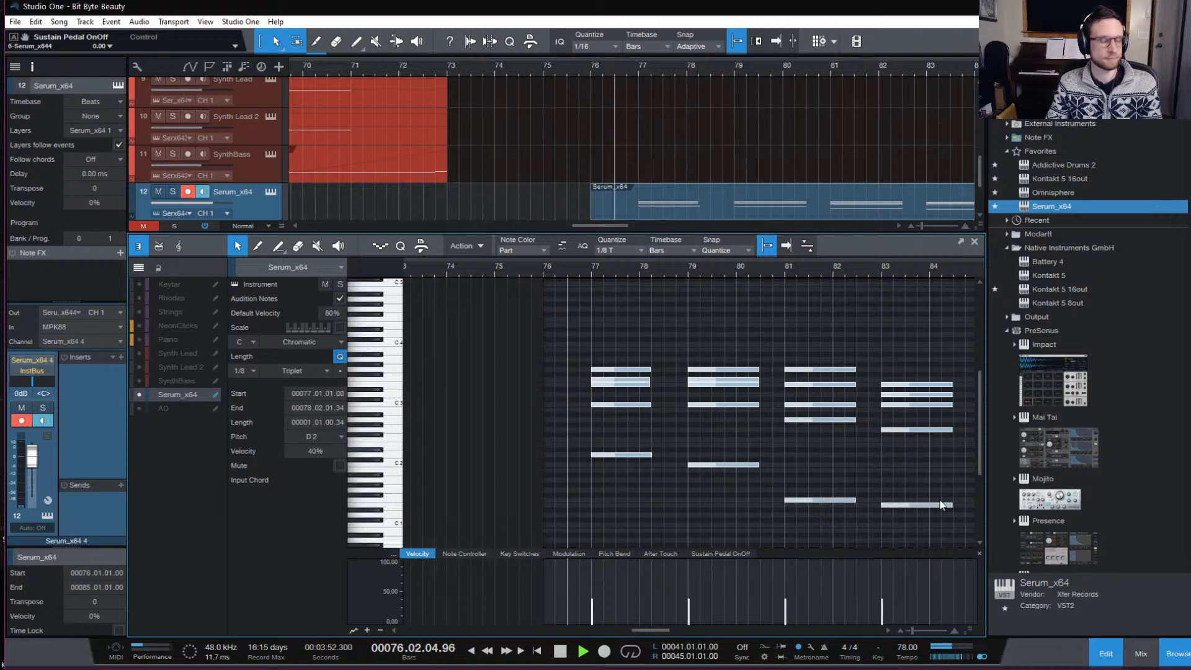
Close the note editor and duplicate the NeonClicks and Piano events of bars 73 to 81 so they continue to bar 89.
{"action": "left_click", "coordinate": [1093, 655]}
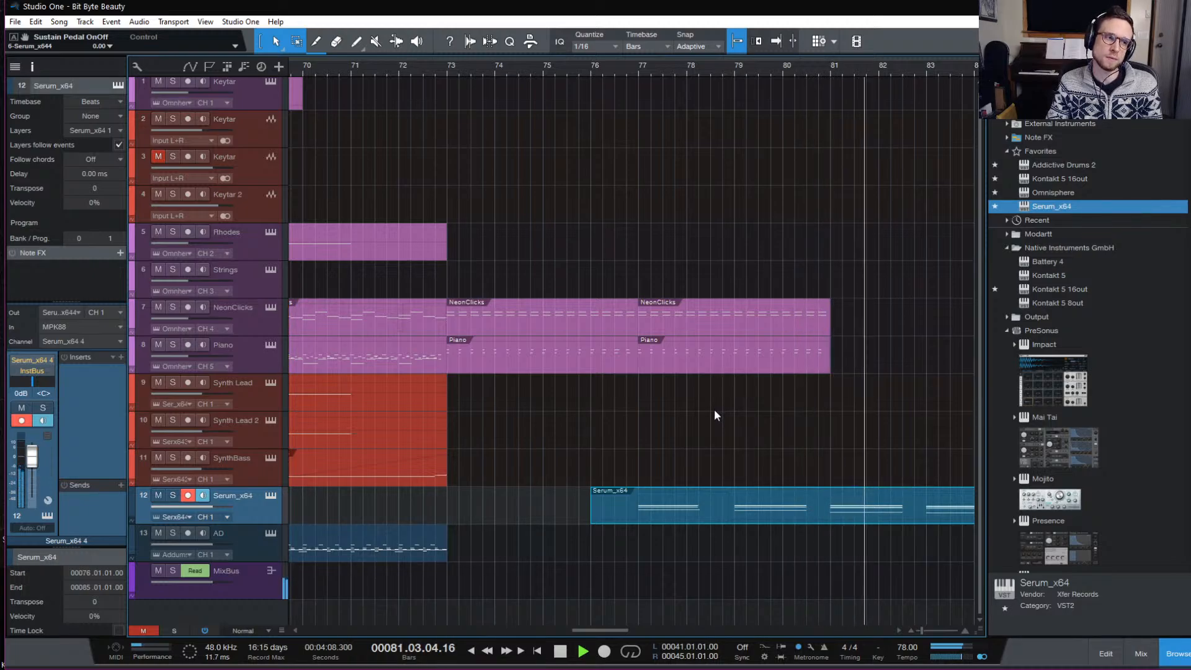
{"action": "left_click_drag", "start_coordinate": [851, 372], "coordinate": [513, 301]}
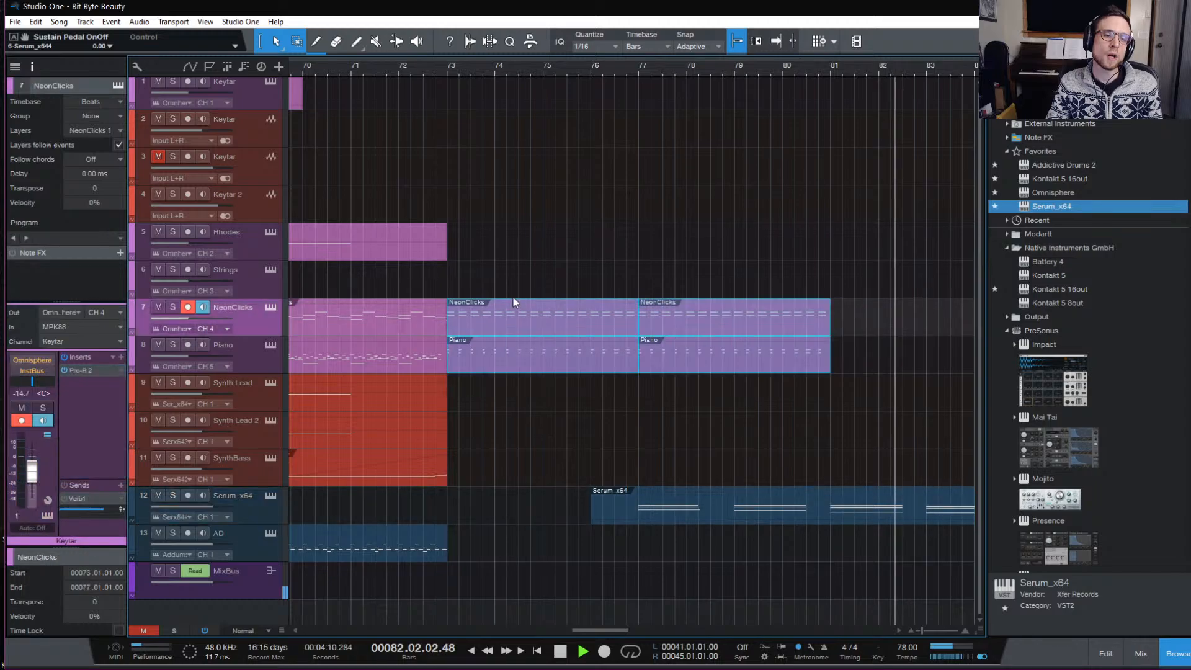
{"action": "key", "text": "d"}
{"action": "key", "text": "w"}
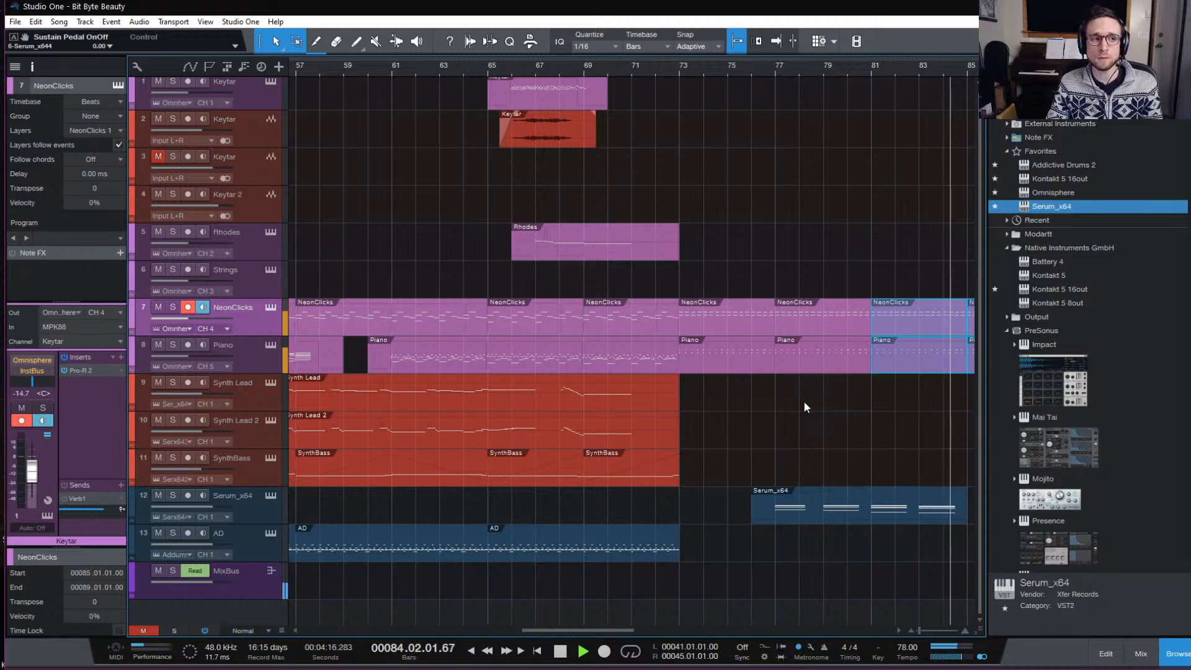
{"action": "key", "text": "space"}
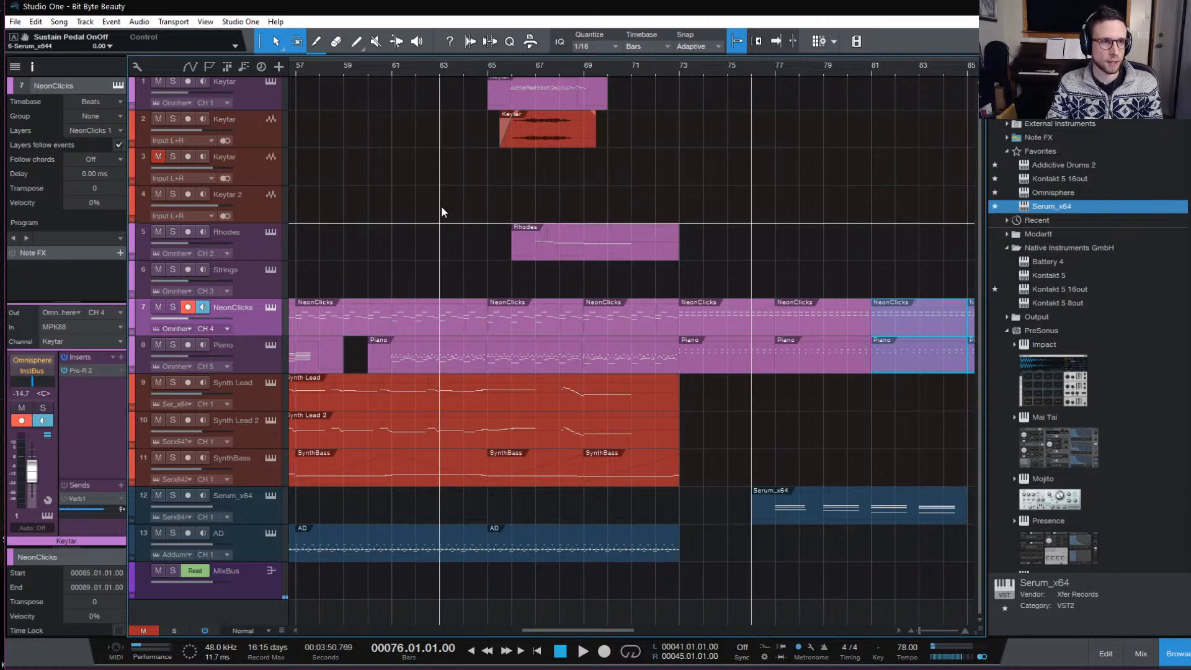
Play the song from bar 41 to review the arrangement.
{"action": "scroll", "coordinate": [434, 235], "scroll_direction": "left", "scroll_amount": 10}
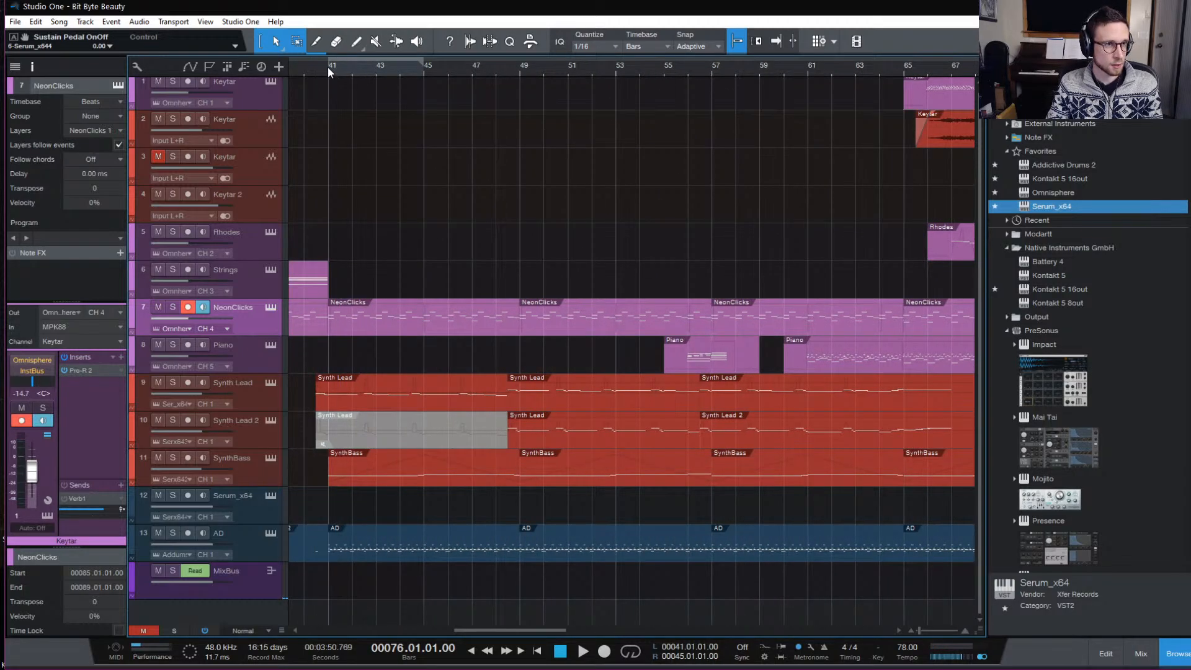
{"action": "left_click", "coordinate": [330, 68]}
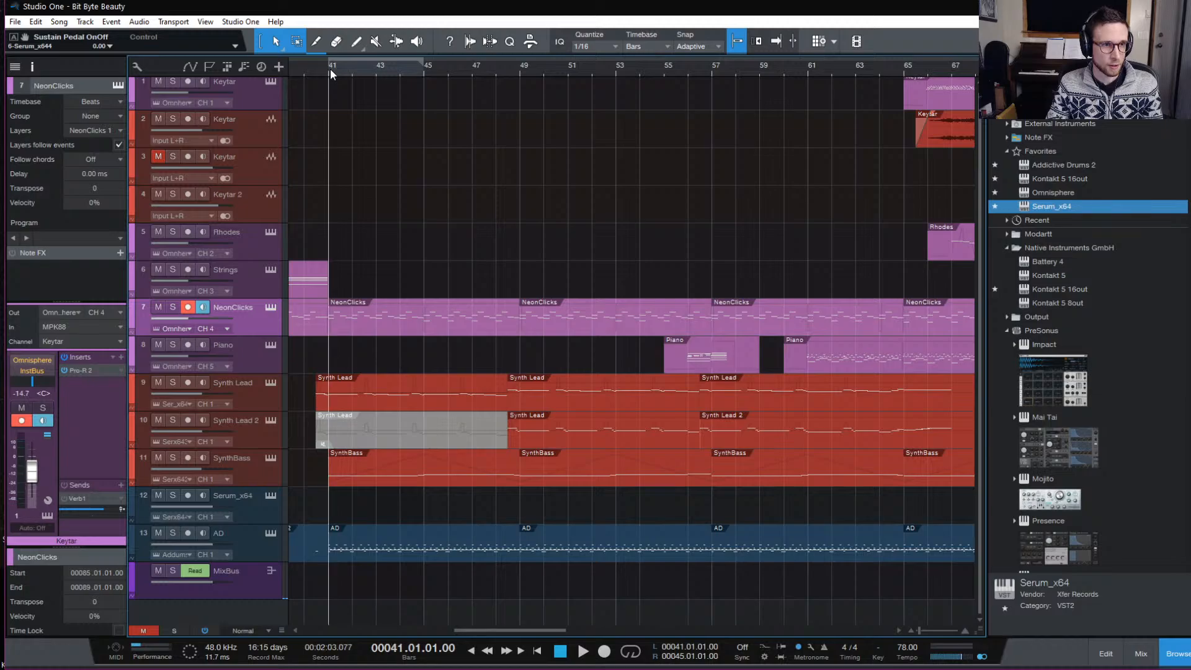
{"action": "key", "text": "space"}
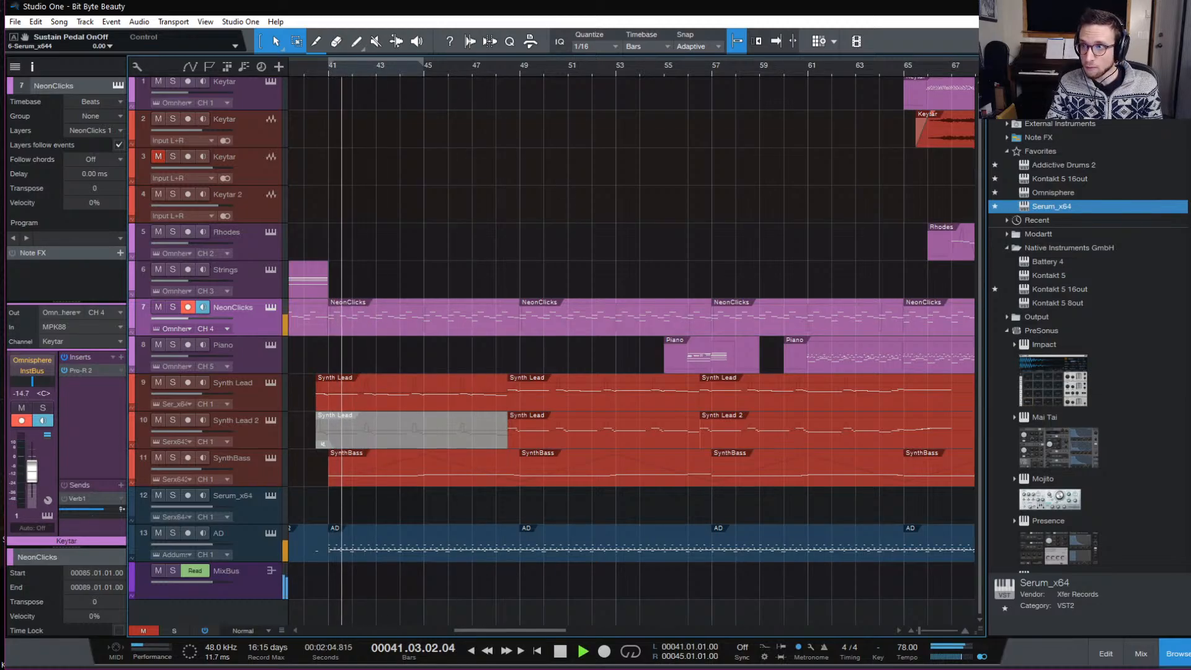
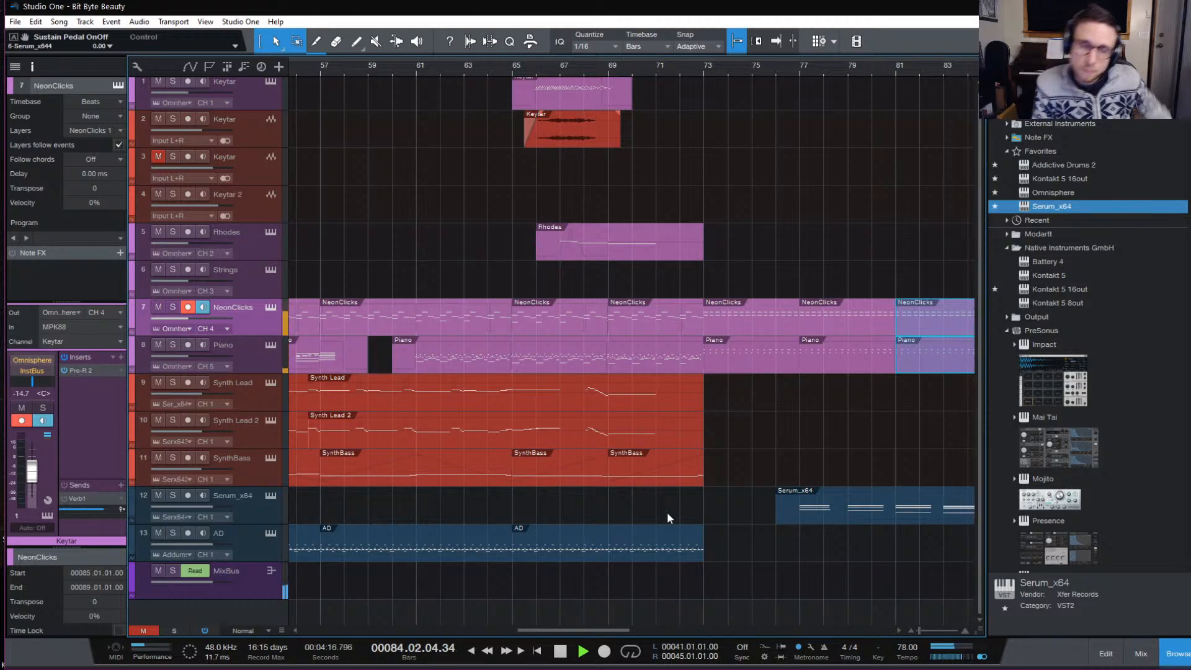
Stop the playback and select the Serum_x64 track that holds the pad chords.
{"action": "key", "text": "space"}
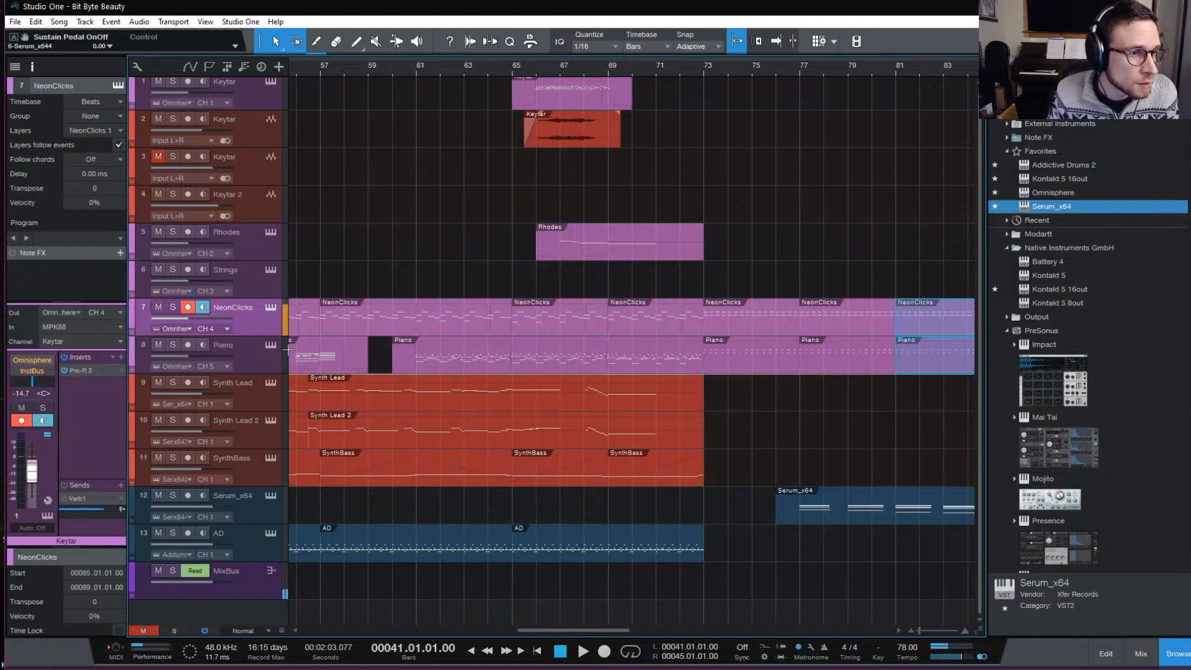
{"action": "left_click", "coordinate": [263, 509]}
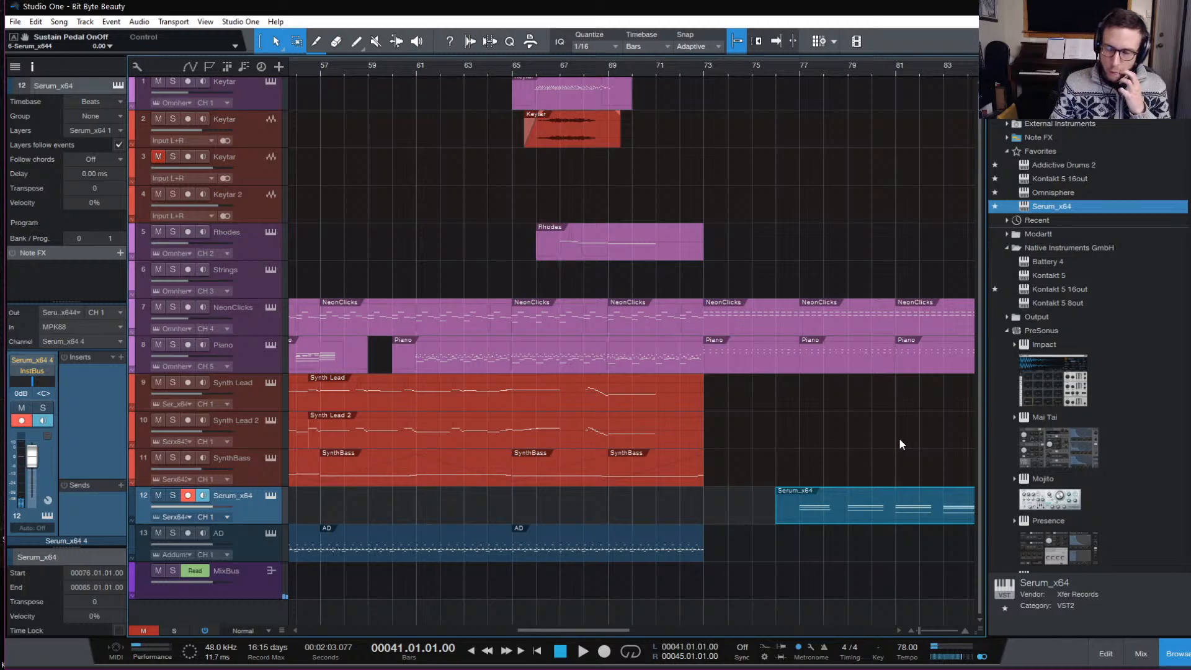
{"action": "scroll", "coordinate": [898, 437], "scroll_direction": "right", "scroll_amount": 5}
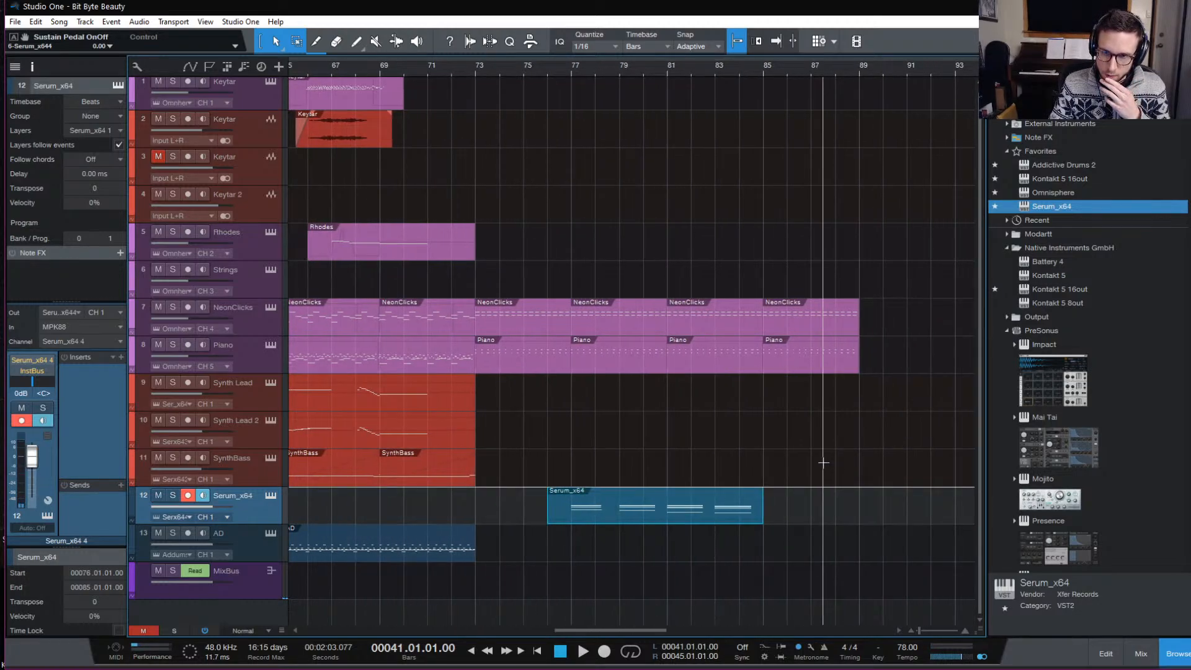
{"action": "scroll", "coordinate": [816, 461], "scroll_direction": "left", "scroll_amount": 5}
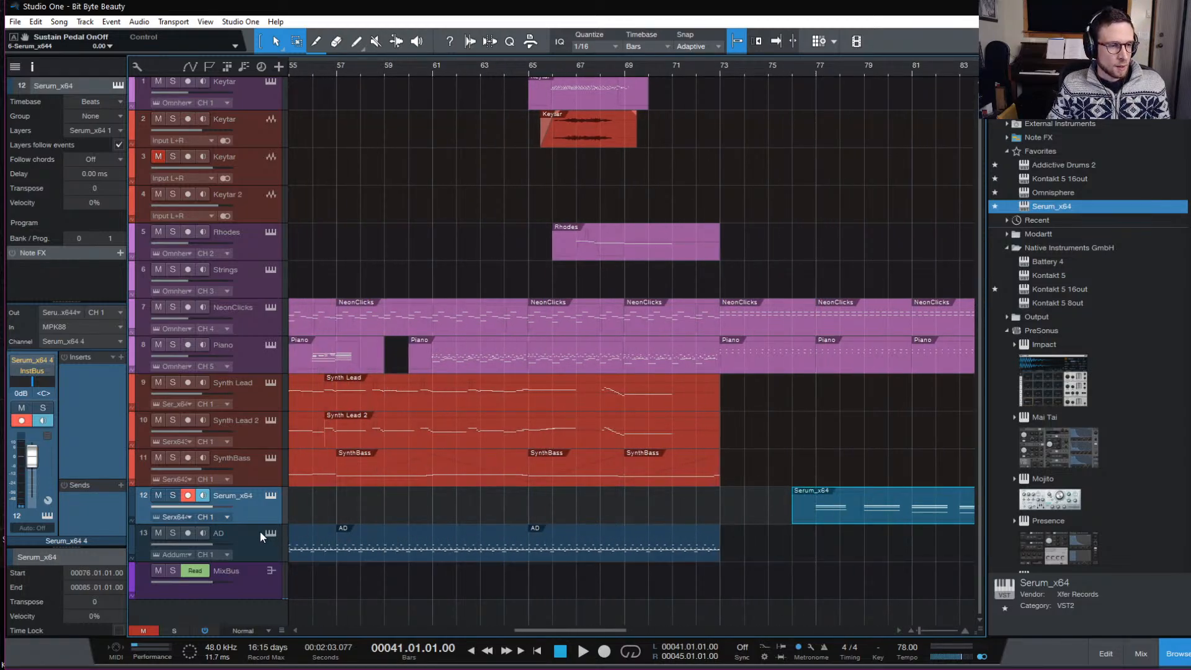
Enlarge the Serum_x64 track to examine its instrument assignment choices, and restore its height.
{"action": "left_click_drag", "start_coordinate": [256, 524], "coordinate": [262, 554]}
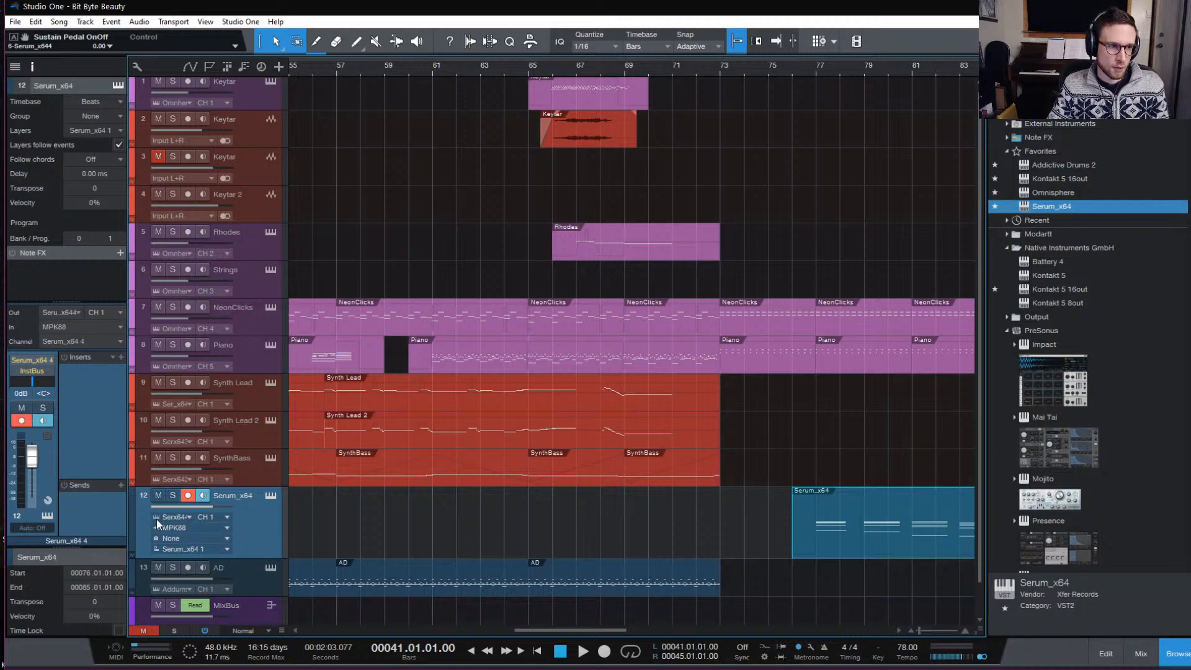
{"action": "left_click", "coordinate": [173, 517]}
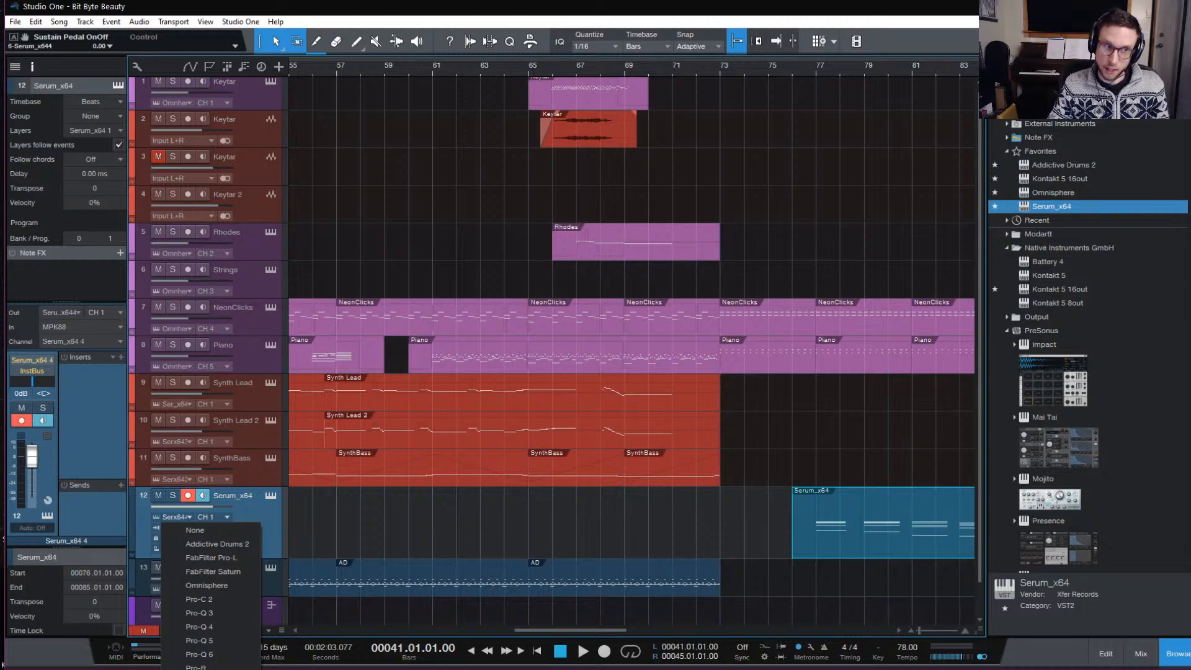
{"action": "left_click", "coordinate": [268, 517]}
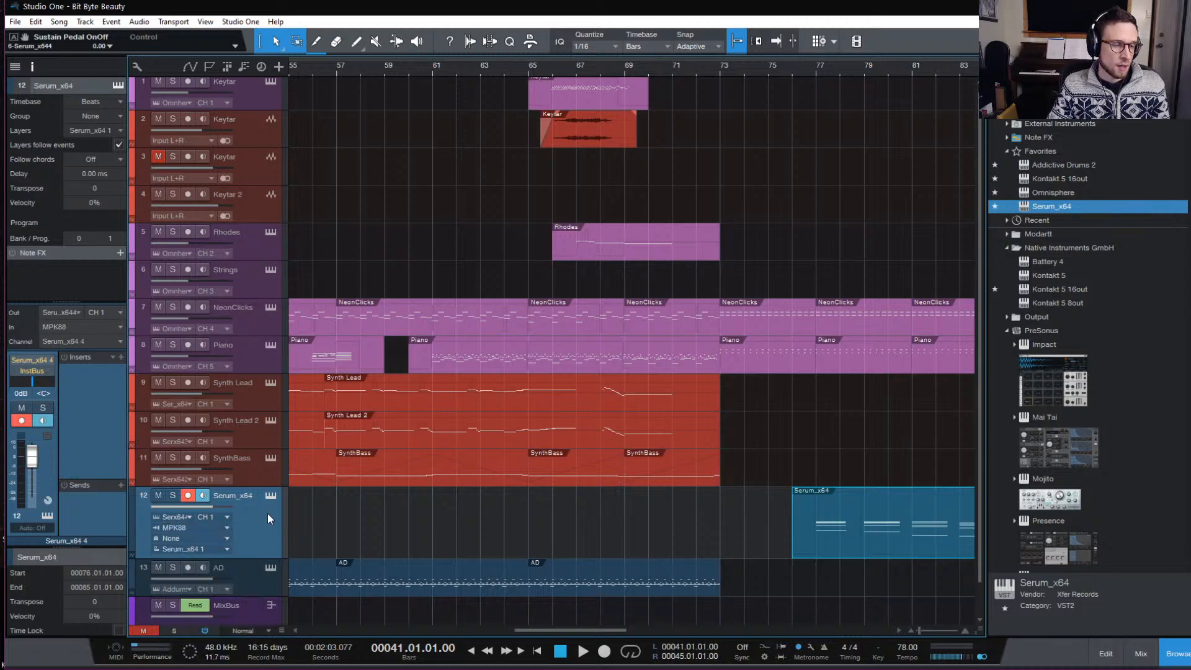
{"action": "left_click_drag", "start_coordinate": [252, 559], "coordinate": [251, 524]}
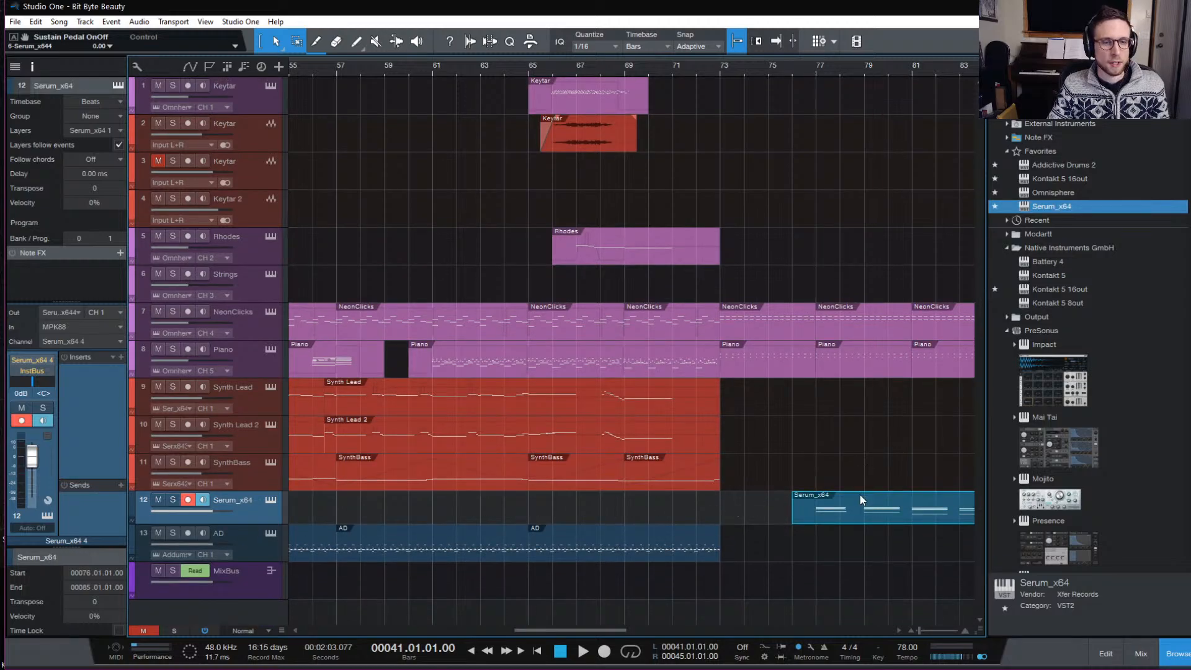
Examine the Serum_x64 4 instrument and the mixer's instrument rack with Omnisphere's options, and close them.
{"action": "left_click", "coordinate": [270, 500]}
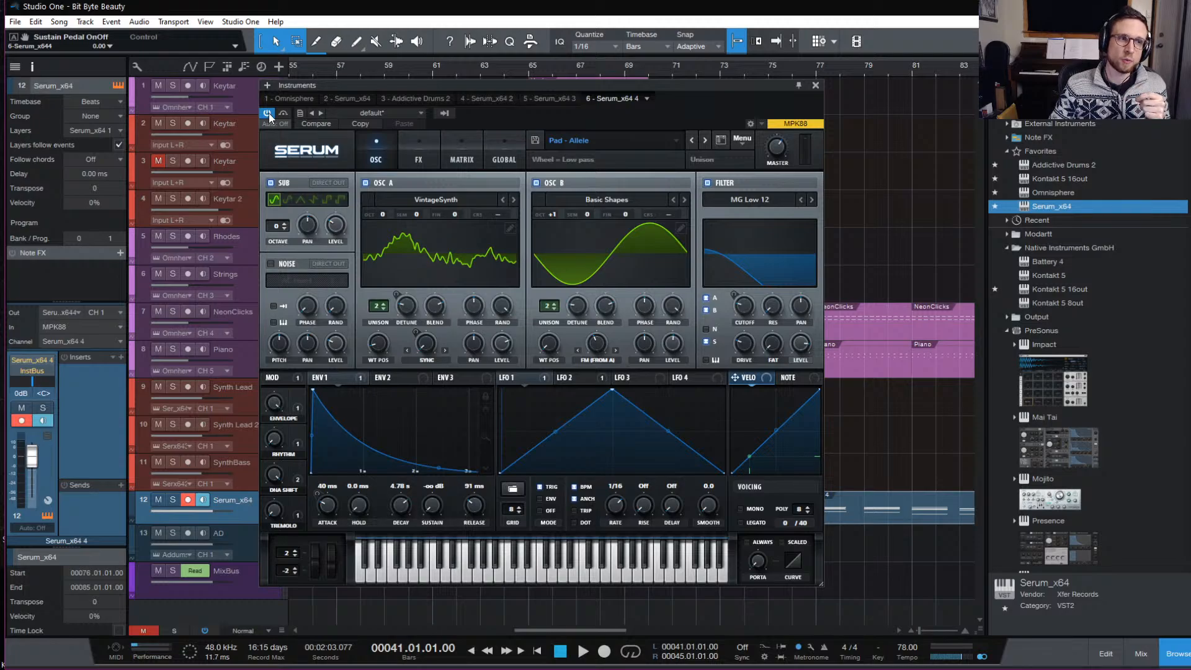
{"action": "left_click", "coordinate": [1140, 653]}
{"action": "left_click", "coordinate": [814, 86]}
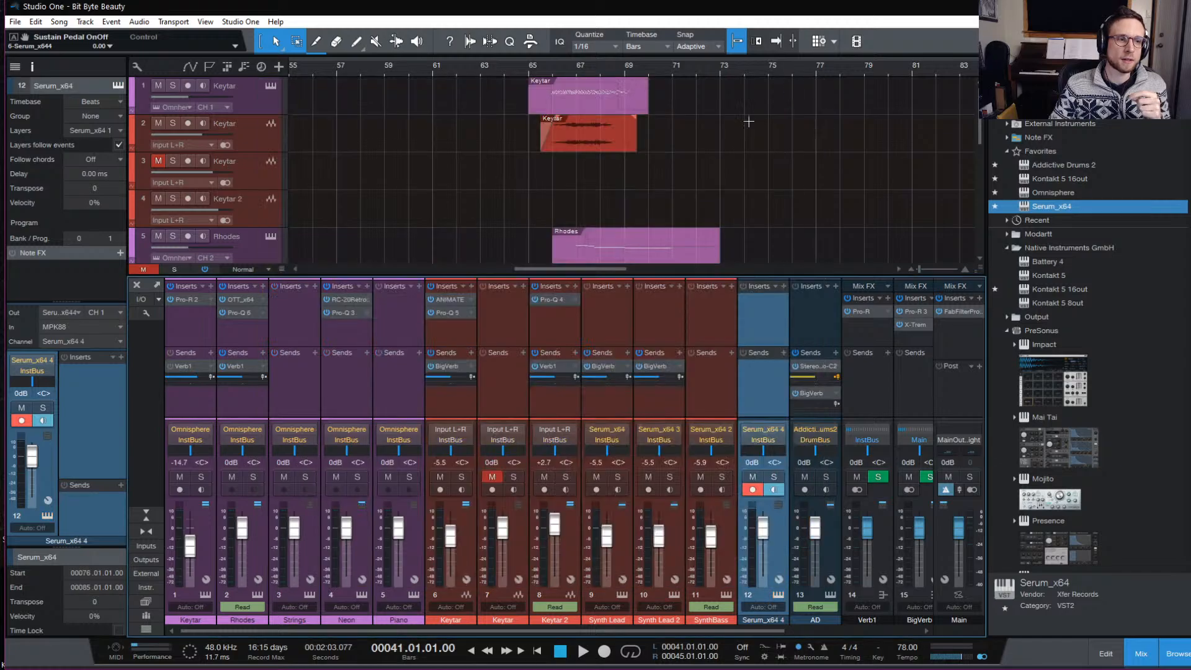
{"action": "left_click", "coordinate": [145, 588]}
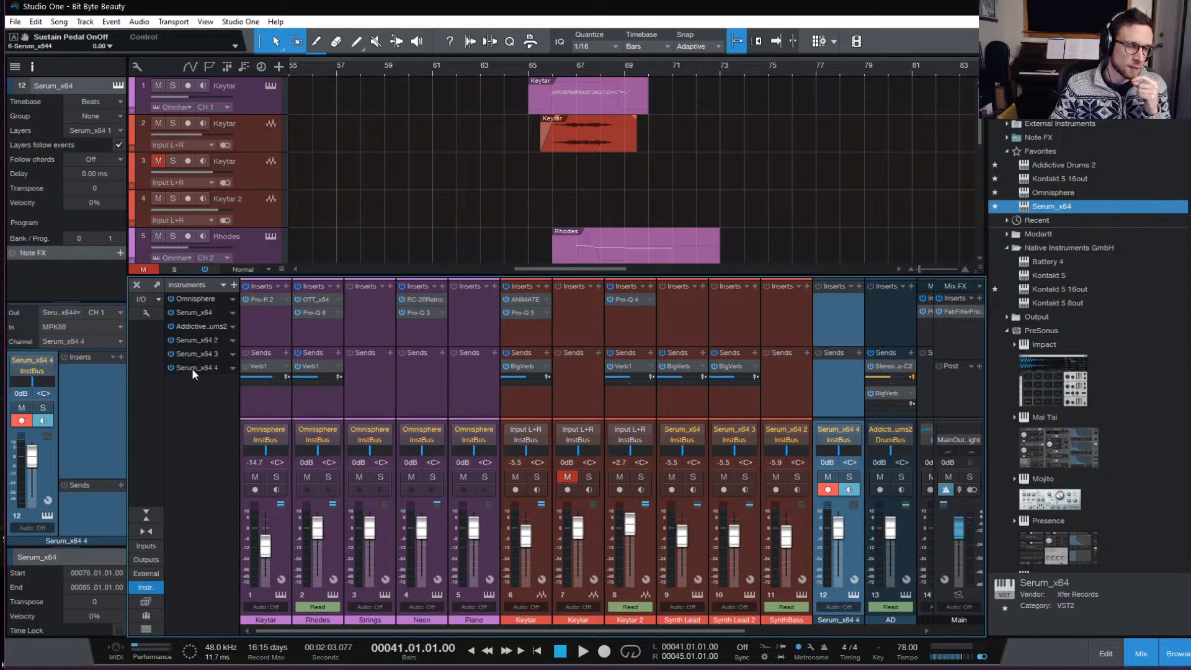
{"action": "right_click", "coordinate": [192, 297]}
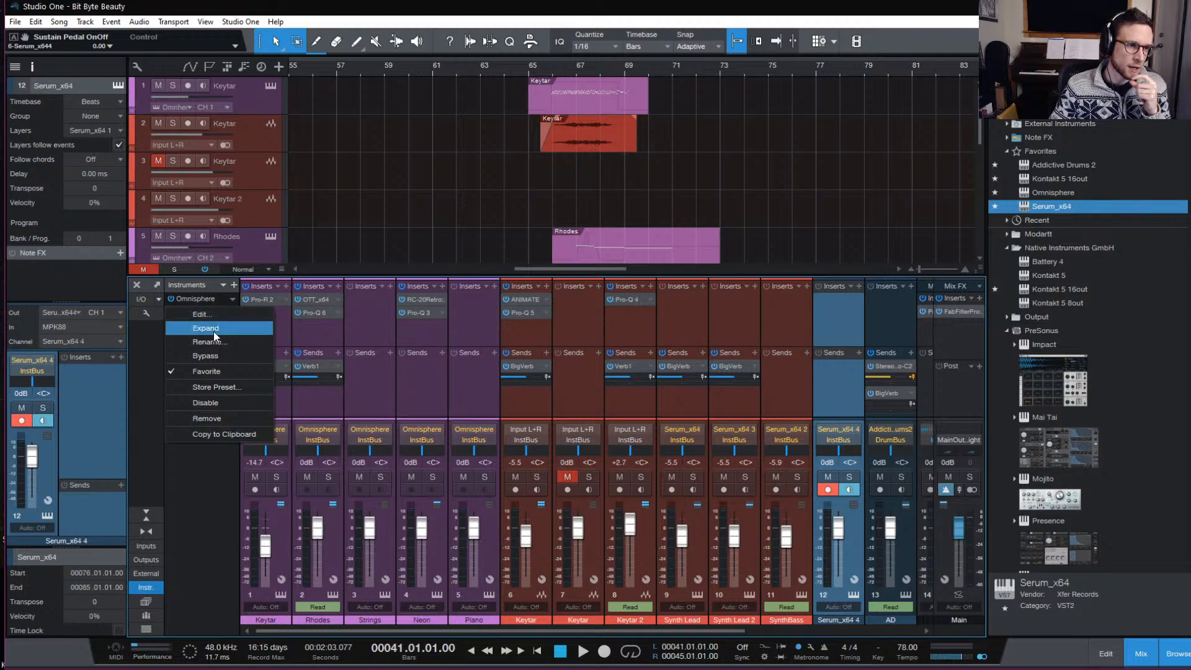
{"action": "left_click", "coordinate": [209, 504]}
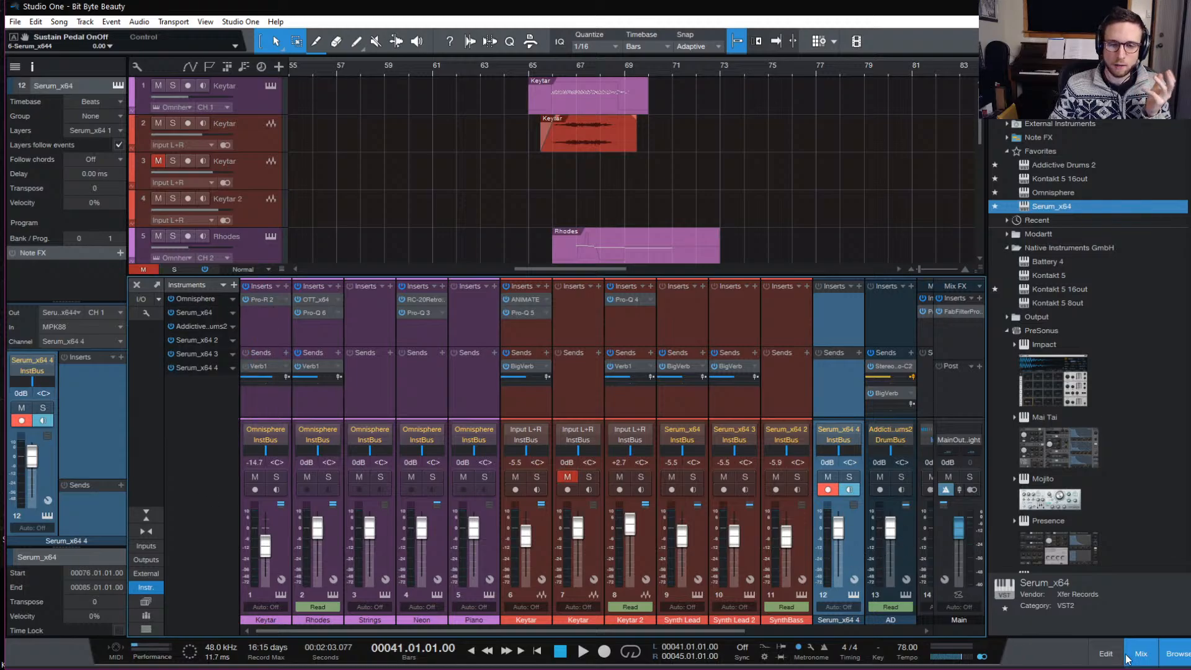
{"action": "left_click", "coordinate": [1144, 654]}
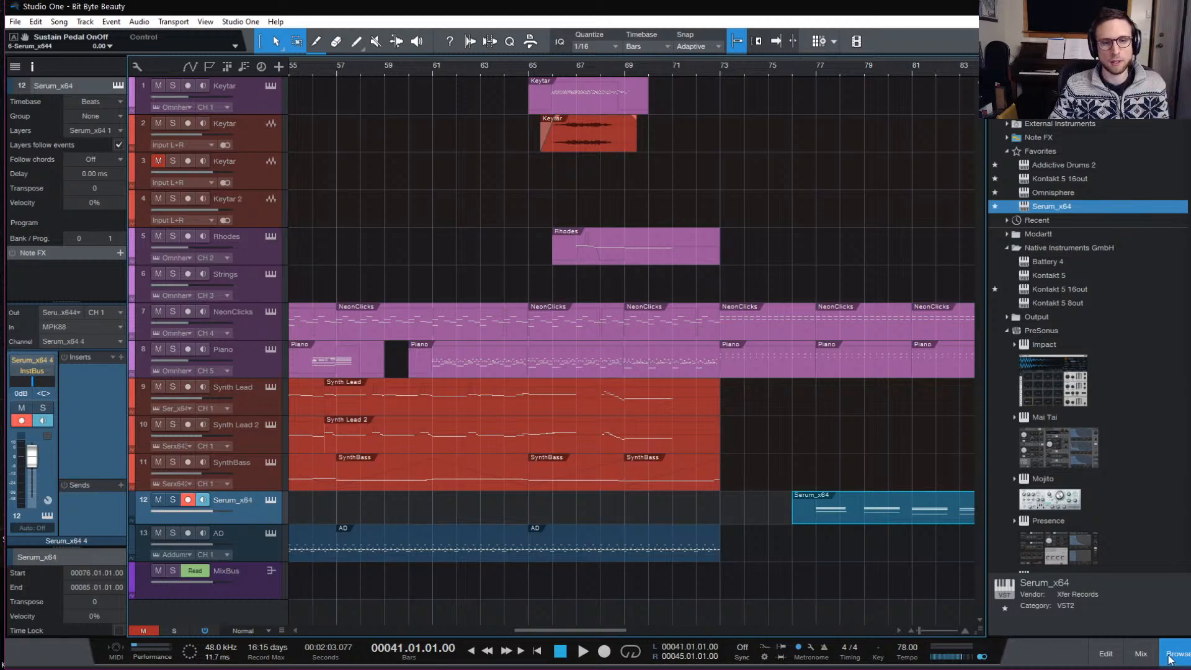
Hide the browser and play the song from bar 76 to hear how the Serum chords lead onward.
{"action": "left_click", "coordinate": [1169, 660]}
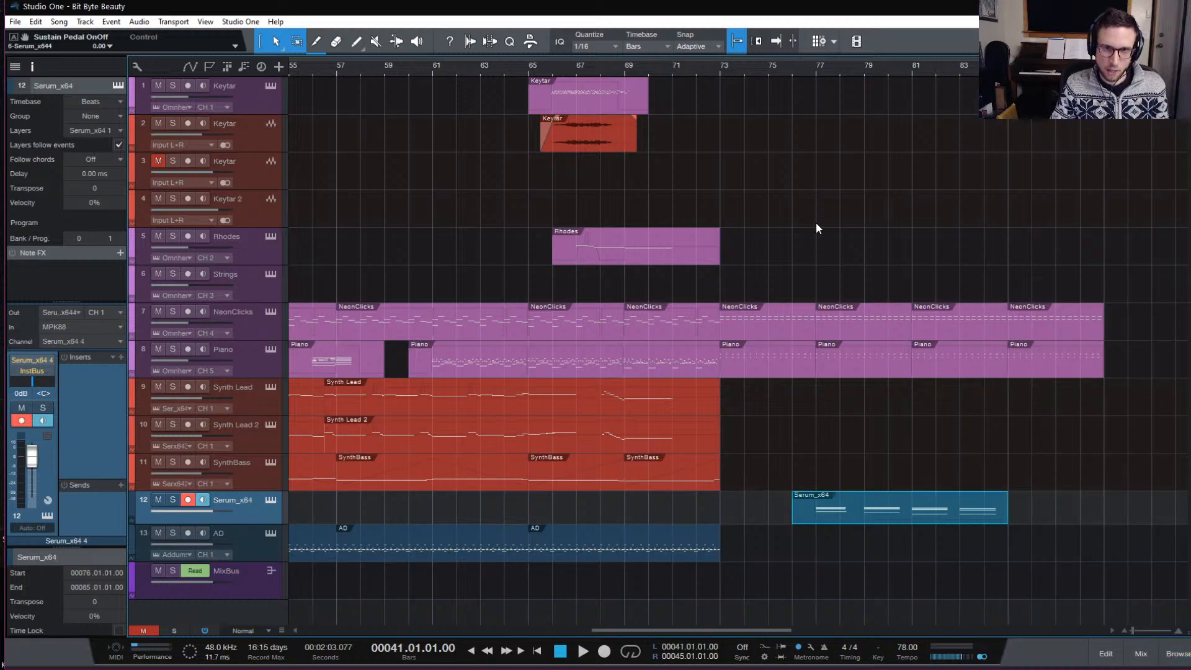
{"action": "left_click", "coordinate": [795, 70]}
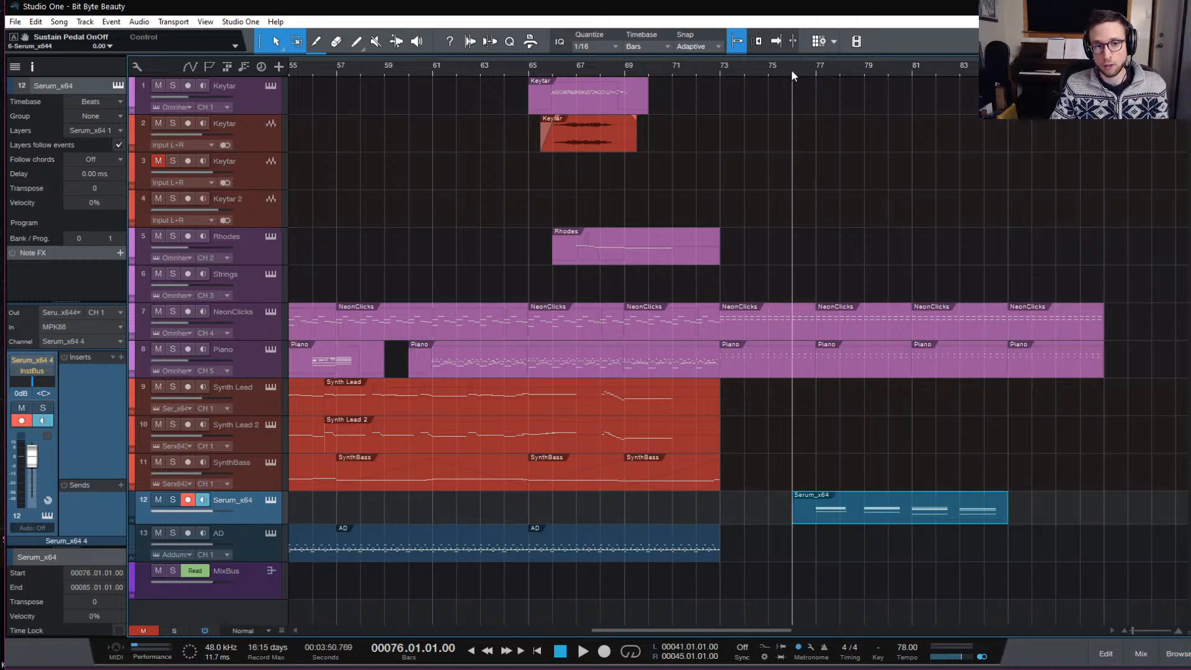
{"action": "key", "text": "space"}
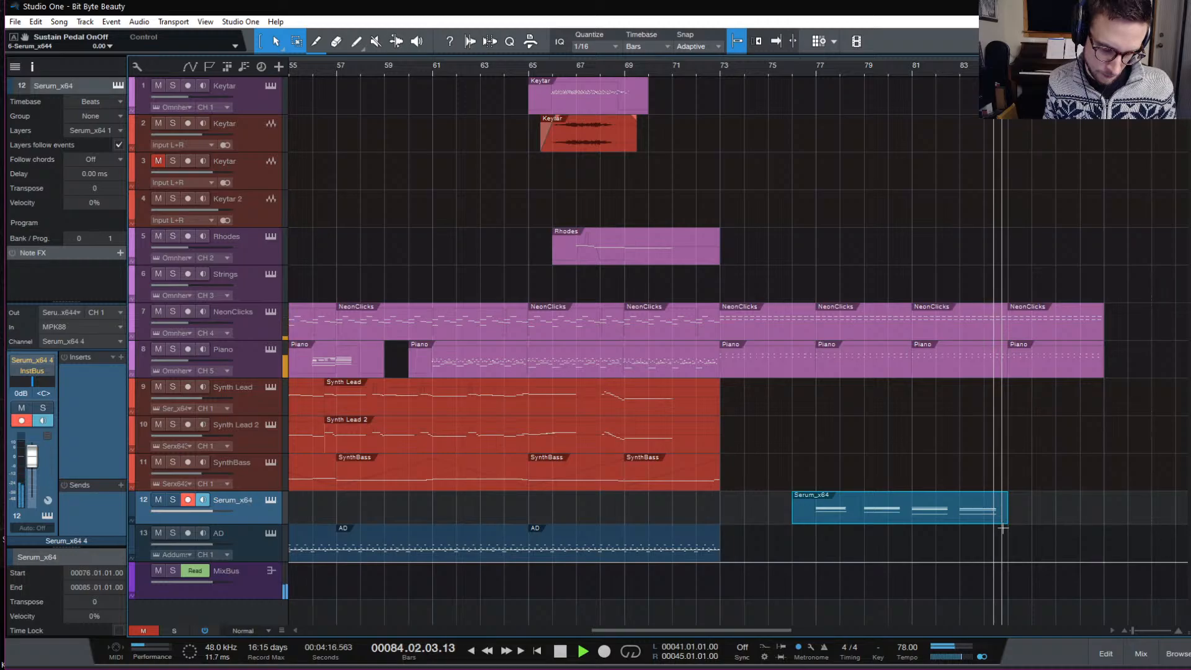
{"action": "key", "text": "space"}
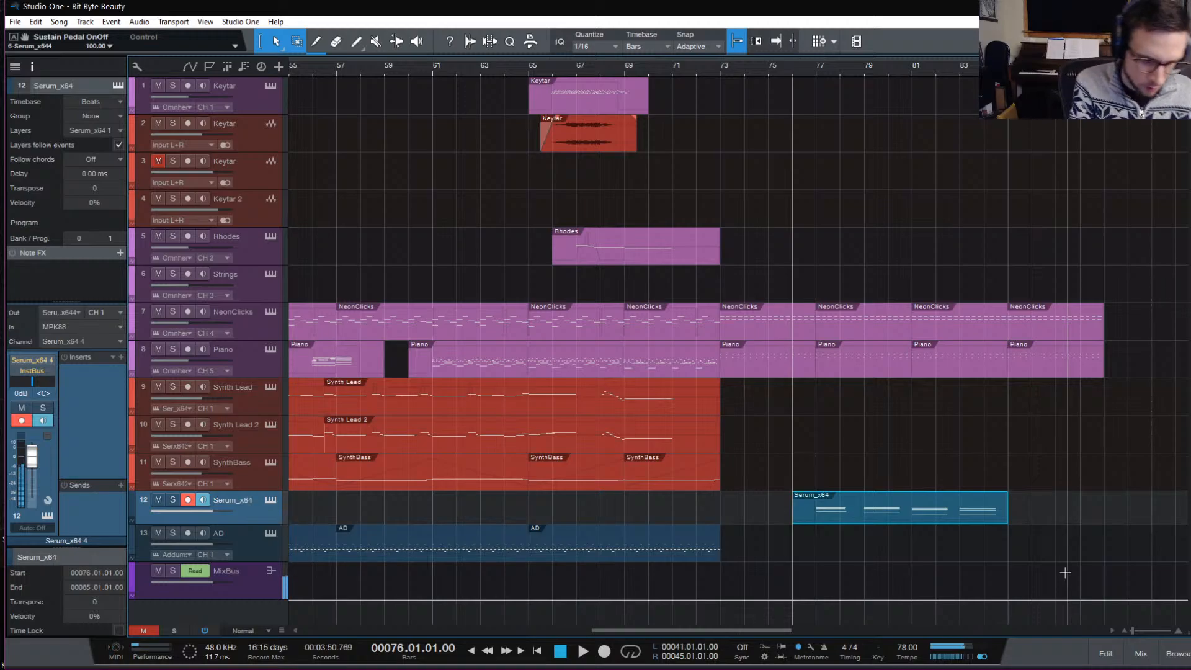
Rehearse from bar 81 and record two more Serum_x64 chords at bars 85 and 87.
{"action": "left_click", "coordinate": [914, 69]}
{"action": "key", "text": "space"}
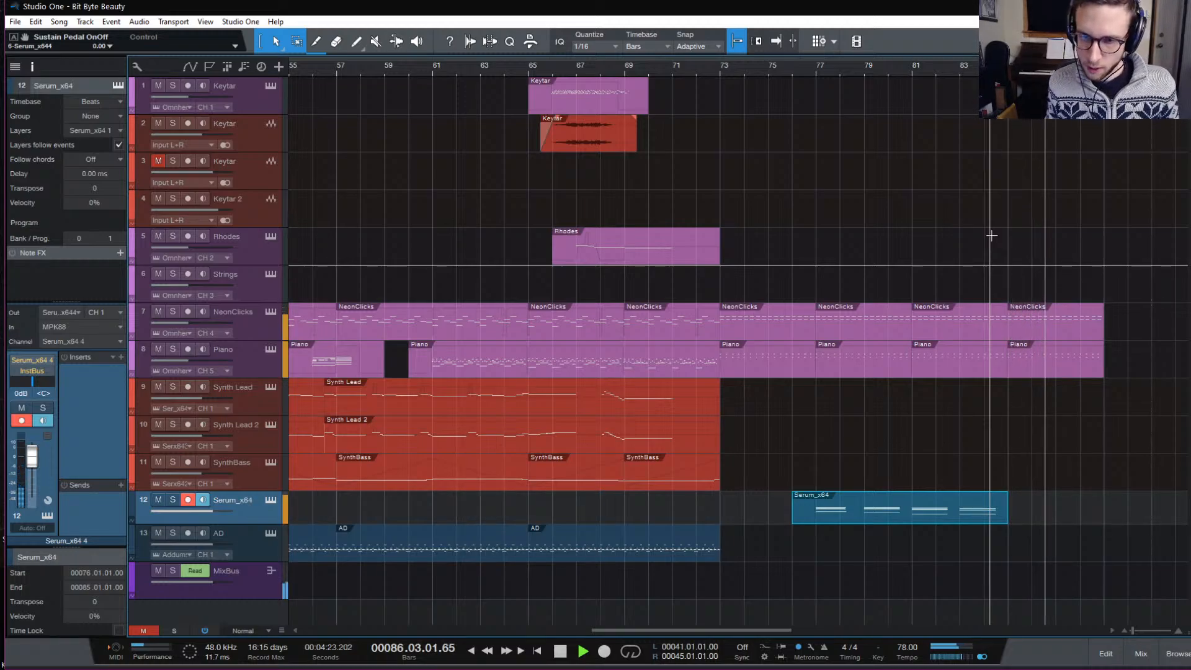
{"action": "key", "text": "space"}
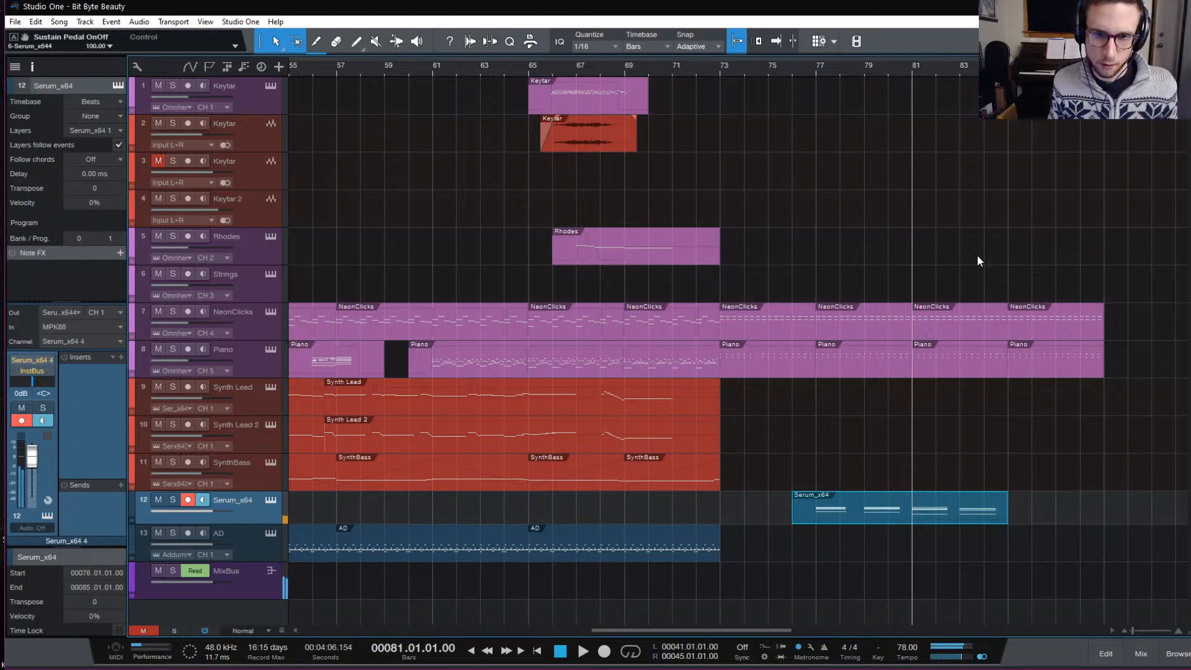
{"action": "key", "text": "space"}
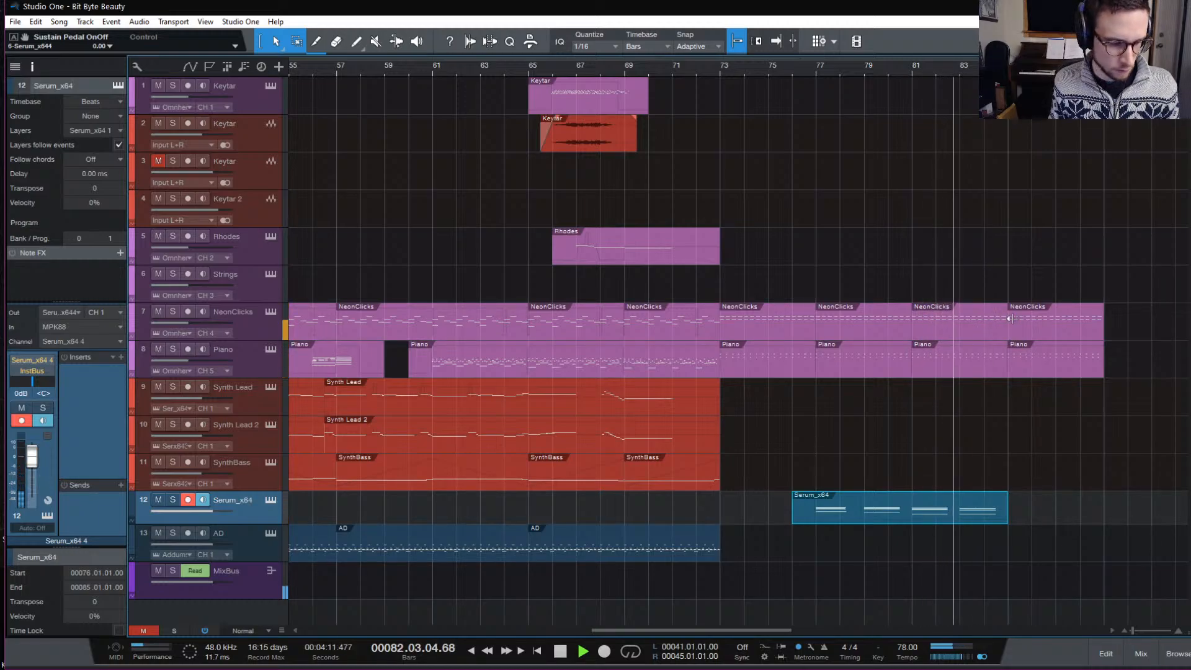
{"action": "key", "text": "KP_Multiply"}
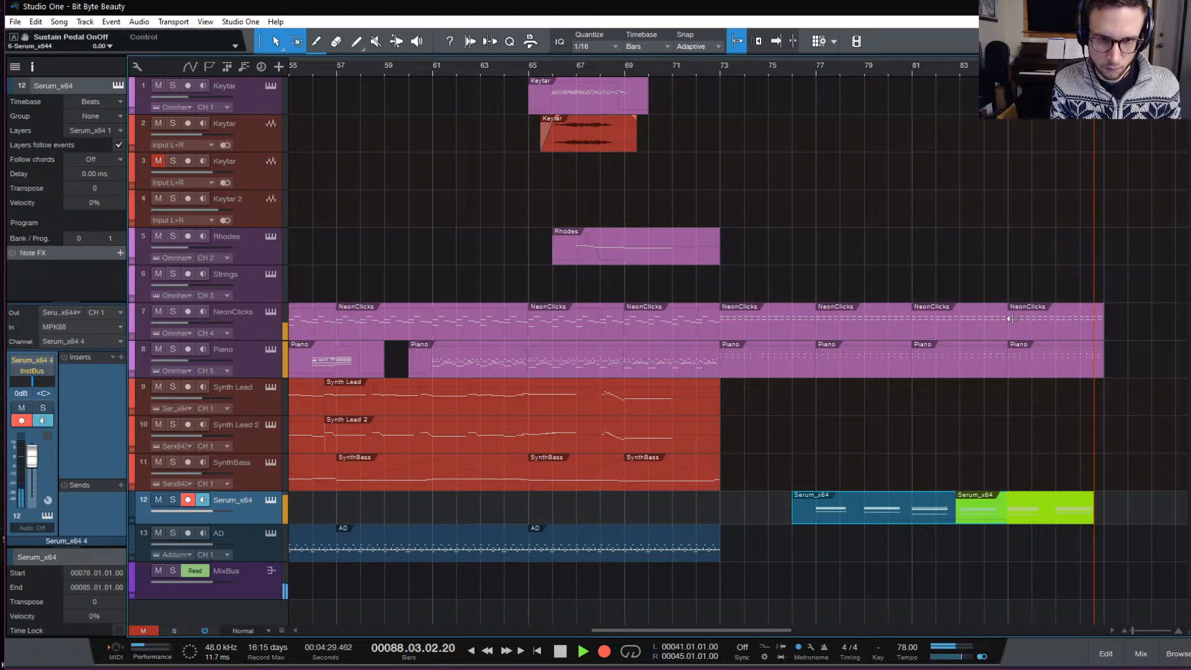
{"action": "key", "text": "space"}
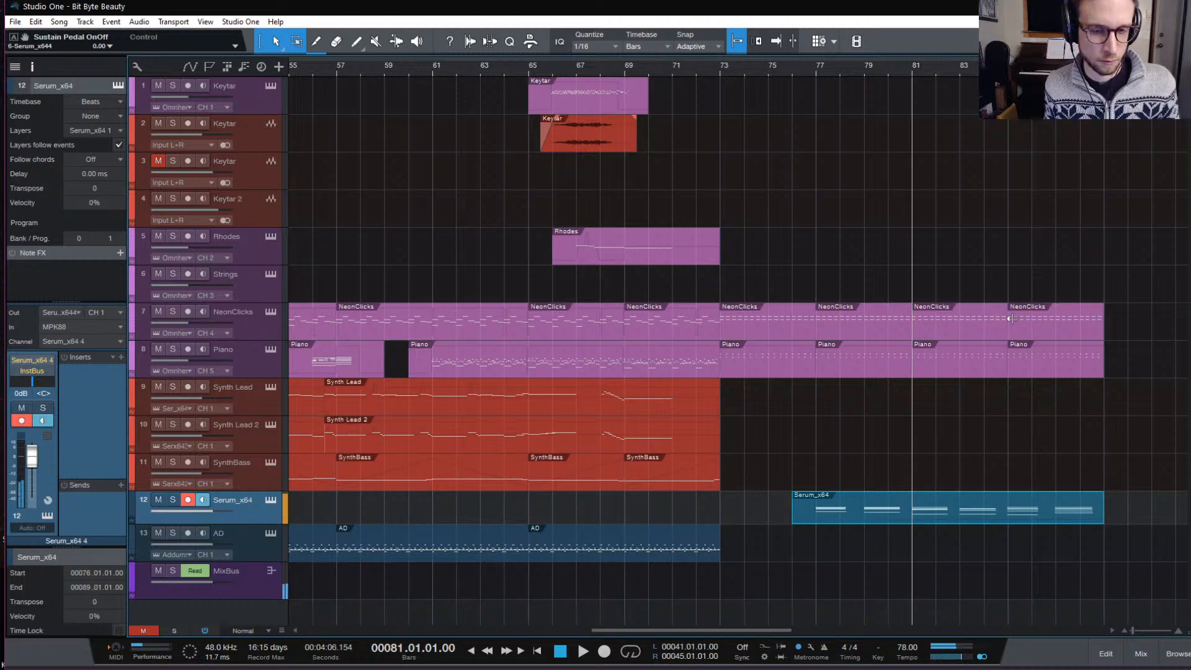
Open the Serum_x64 part in the note editor and align the two recorded chords to the starts of bars 85 and 87.
{"action": "left_click", "coordinate": [816, 65]}
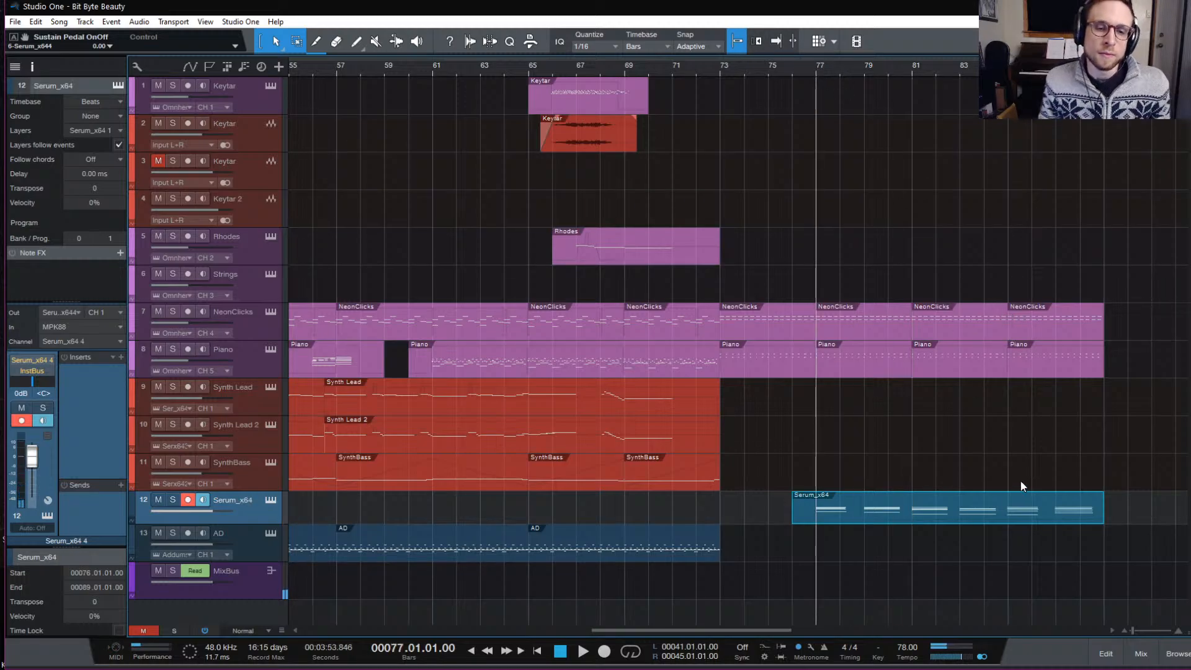
{"action": "double_click", "coordinate": [1002, 508]}
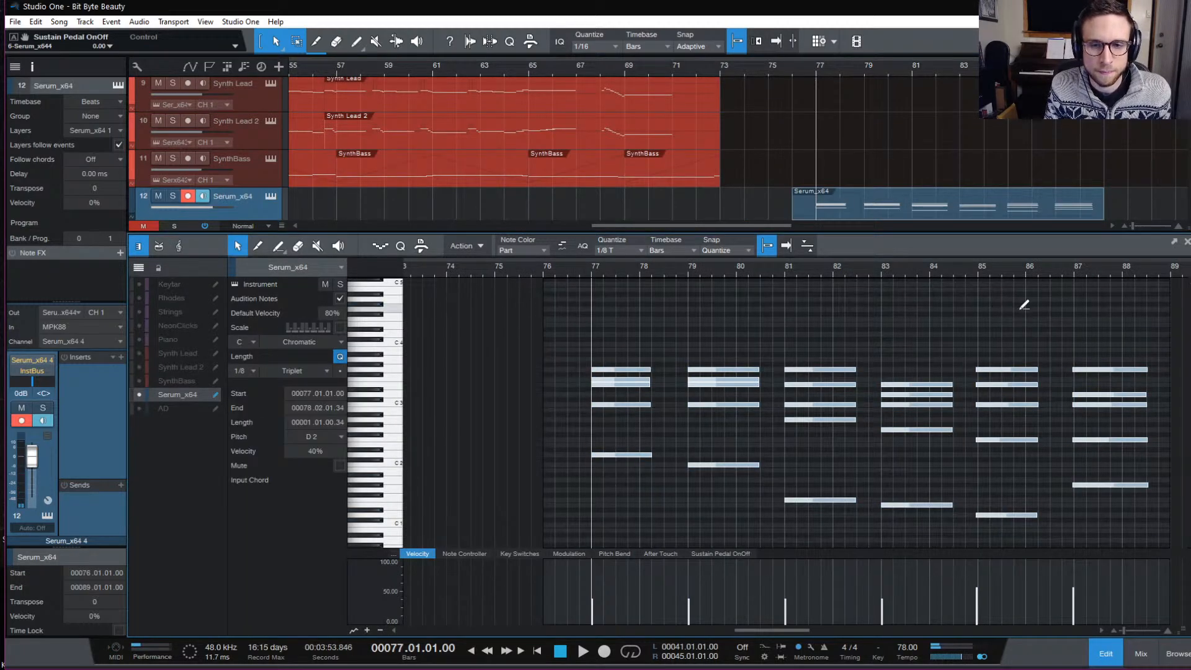
{"action": "left_click", "coordinate": [991, 493]}
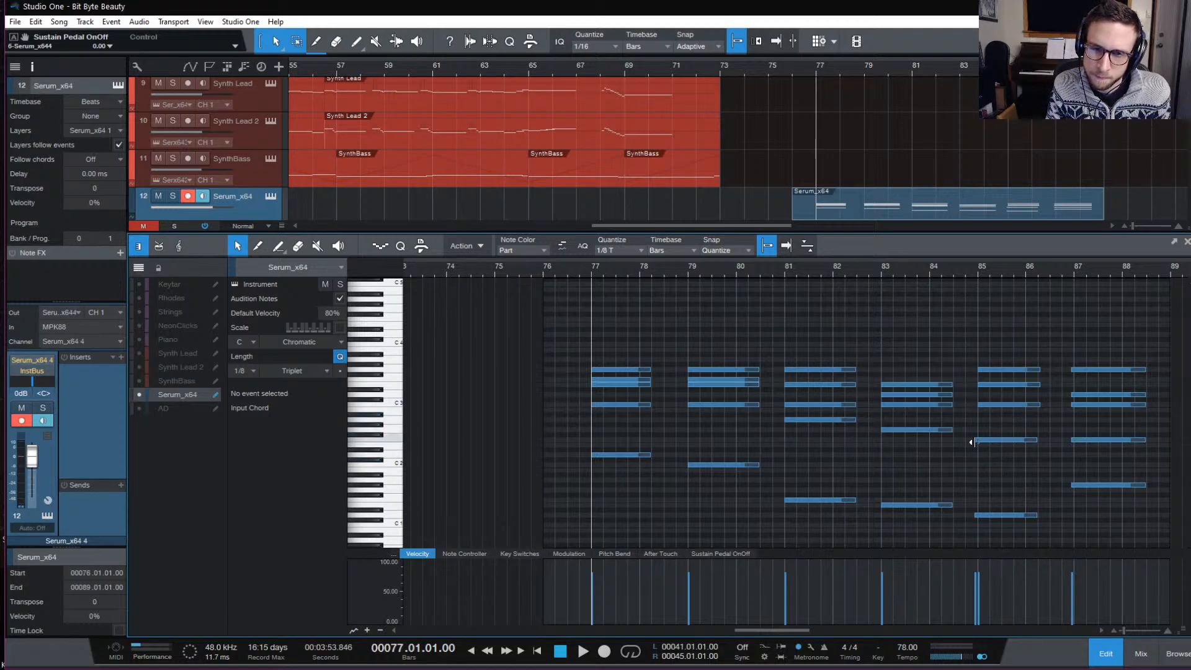
{"action": "mouse_move", "coordinate": [971, 442]}
{"action": "left_mouse_down"}
{"action": "mouse_move", "coordinate": [988, 445]}
{"action": "mouse_move", "coordinate": [975, 448]}
{"action": "left_mouse_up"}
{"action": "left_click_drag", "start_coordinate": [973, 498], "coordinate": [1017, 518]}
{"action": "left_click_drag", "start_coordinate": [976, 329], "coordinate": [1104, 500]}
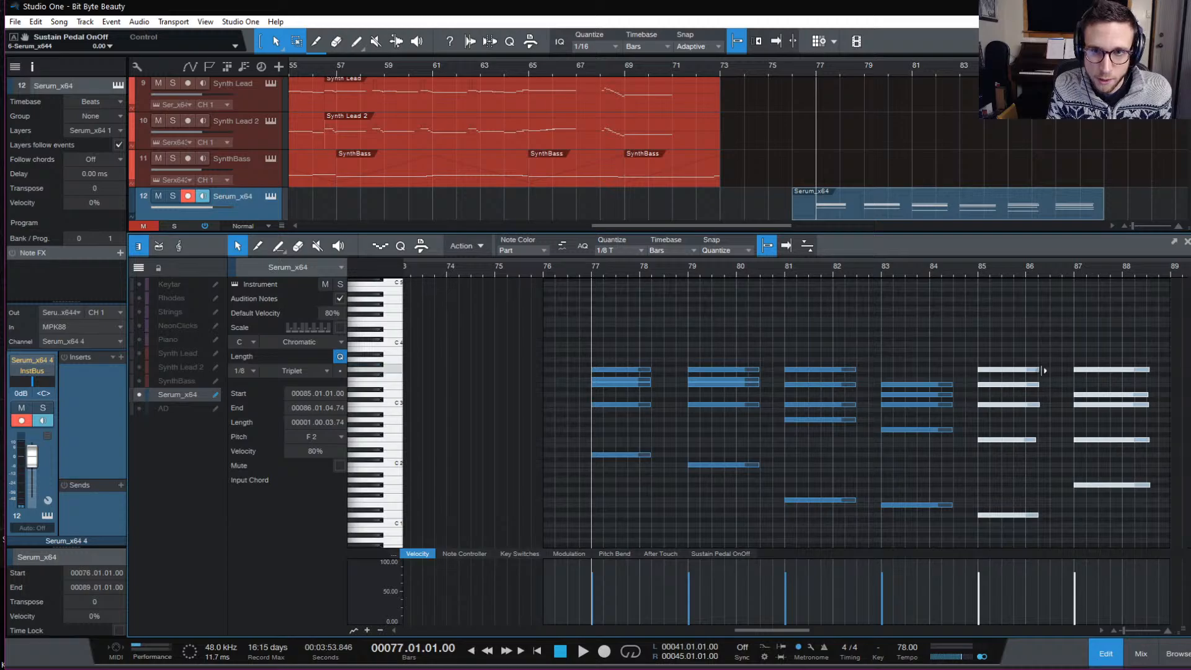
Give the chords at bars 85 and 87 an equal length of one and a half bars and set their velocity to 79%.
{"action": "left_click_drag", "start_coordinate": [1044, 370], "coordinate": [1042, 370]}
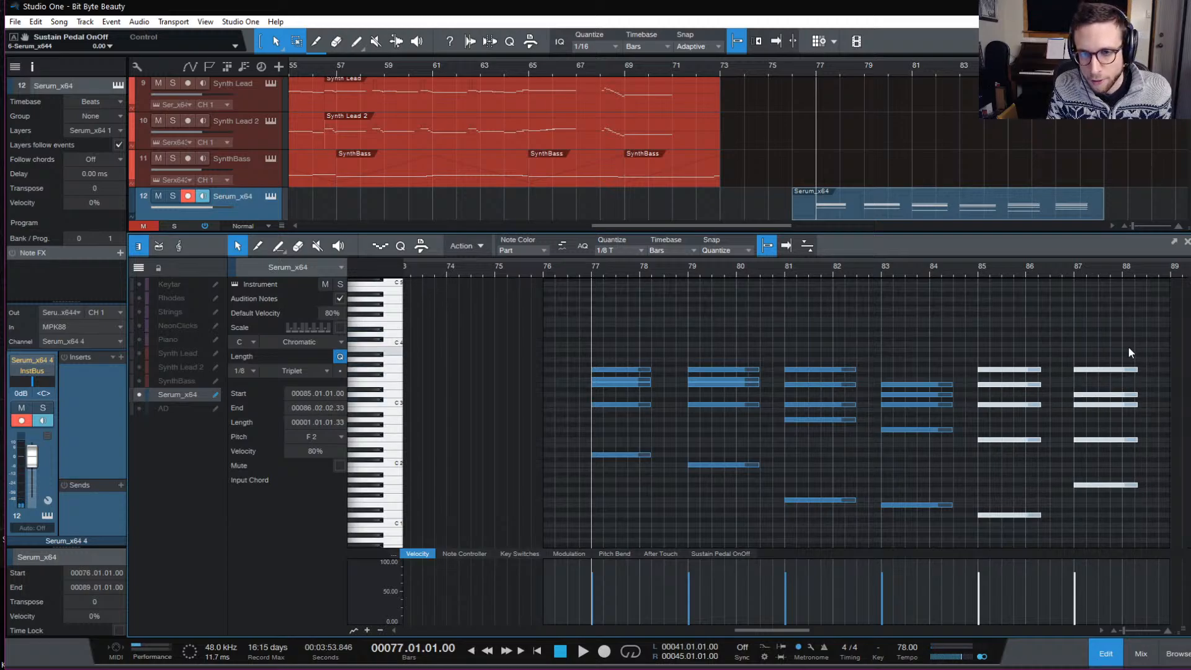
{"action": "left_click_drag", "start_coordinate": [1022, 321], "coordinate": [1166, 547]}
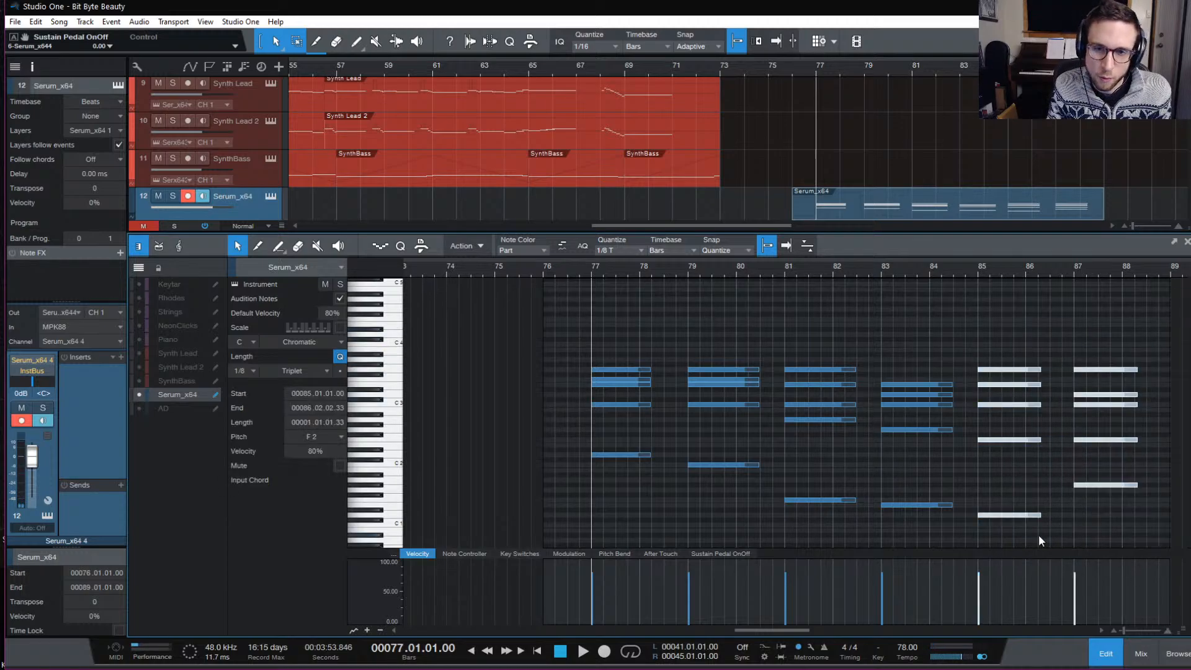
{"action": "left_click_drag", "start_coordinate": [1043, 515], "coordinate": [1048, 515]}
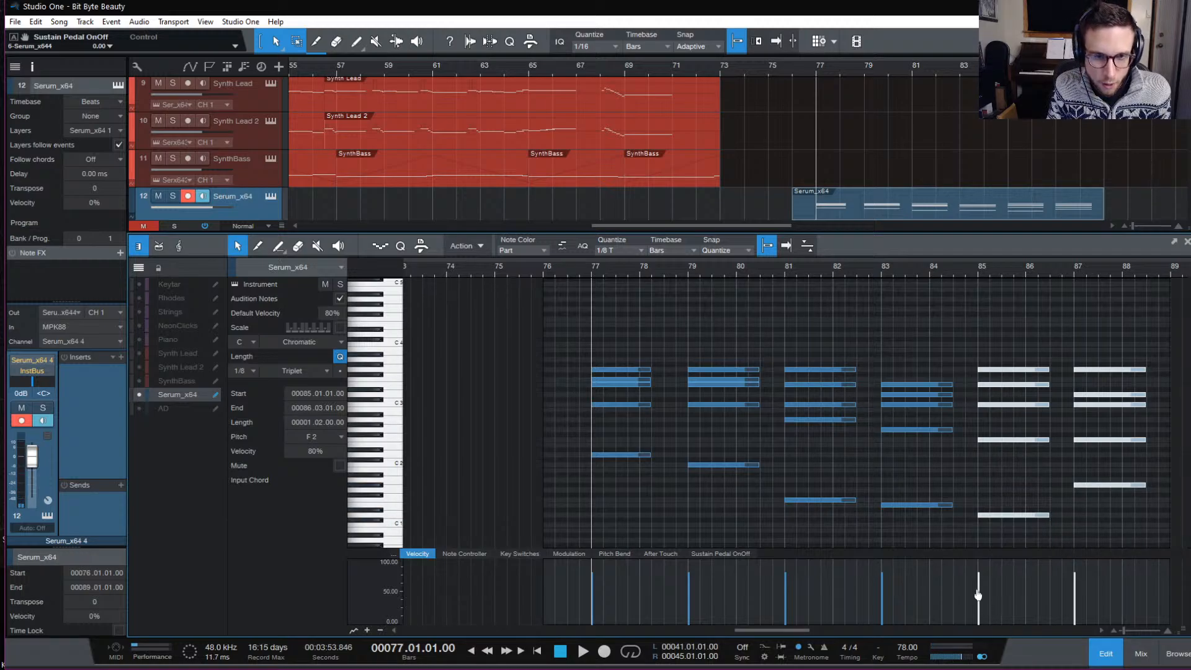
{"action": "left_click_drag", "start_coordinate": [977, 584], "coordinate": [980, 580]}
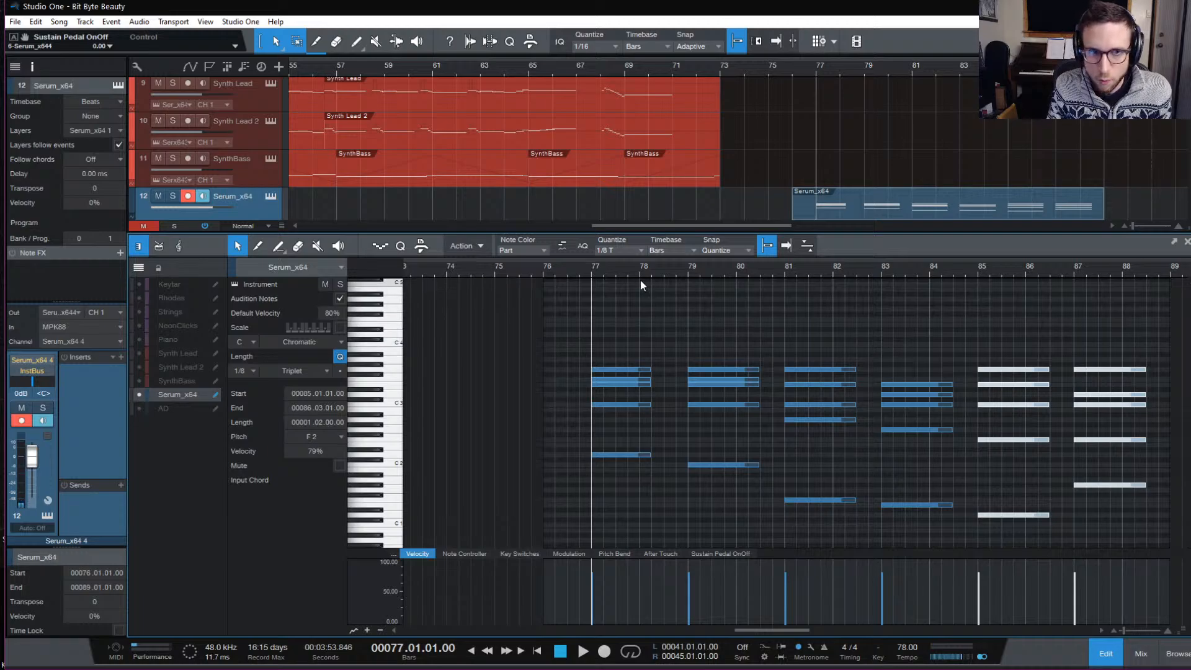
Play the Serum part from bar 76 and lengthen all its chords so each one sustains almost until the next.
{"action": "left_click", "coordinate": [544, 266]}
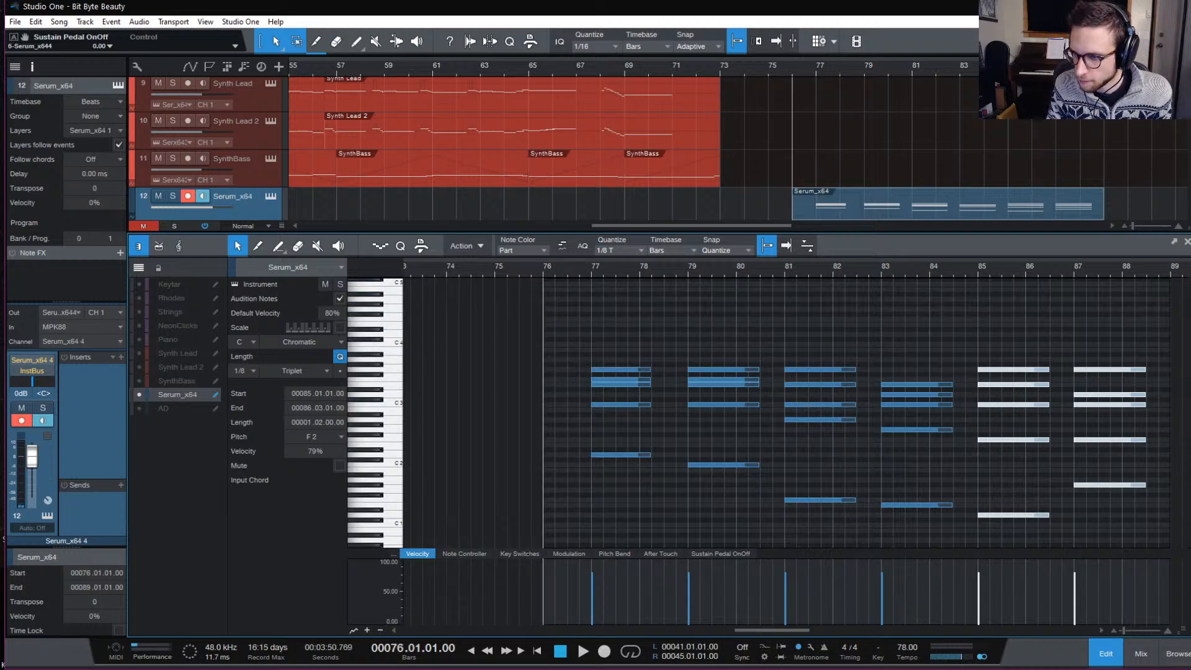
{"action": "key", "text": "space"}
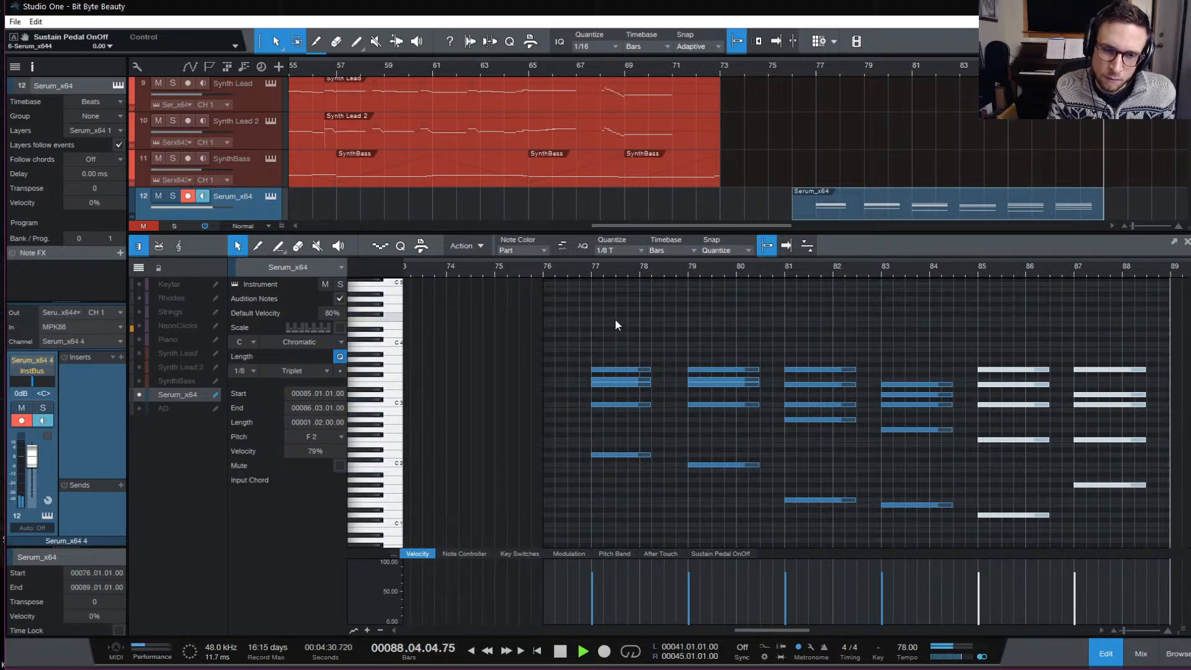
{"action": "left_click_drag", "start_coordinate": [615, 318], "coordinate": [1163, 534]}
{"action": "key", "text": "space"}
{"action": "left_click_drag", "start_coordinate": [1150, 487], "coordinate": [1169, 486]}
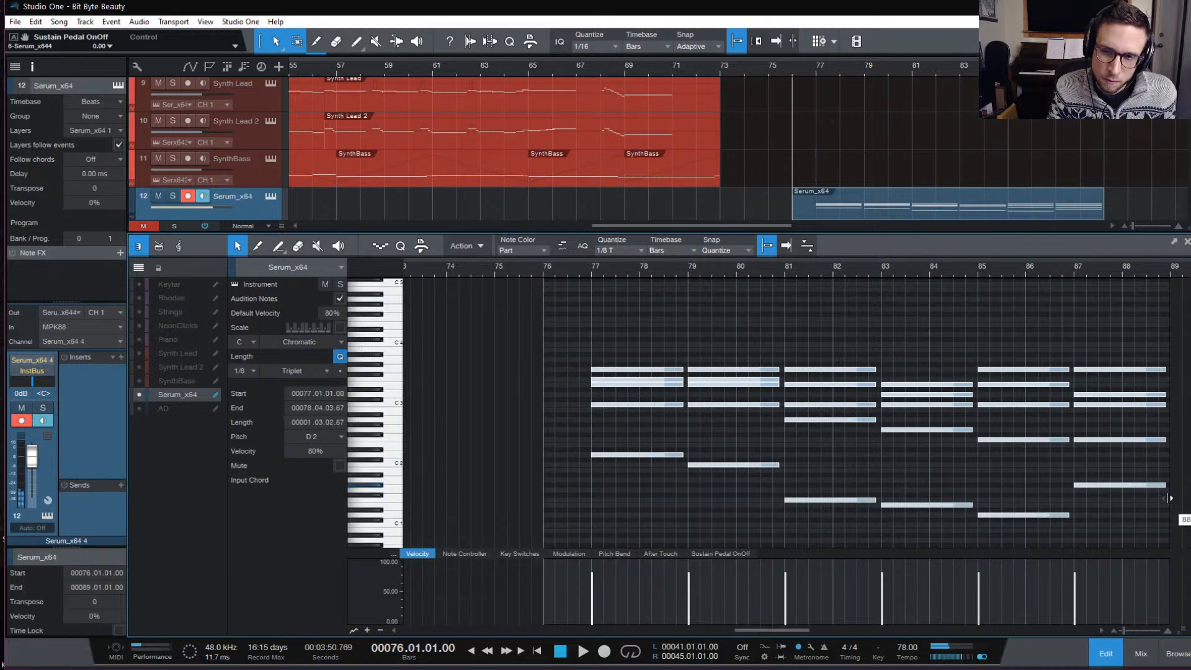
Play the Serum_x64 chord progression from about bar 79 past its last chord to check the sustained notes.
{"action": "left_click", "coordinate": [684, 267]}
{"action": "key", "text": "space"}
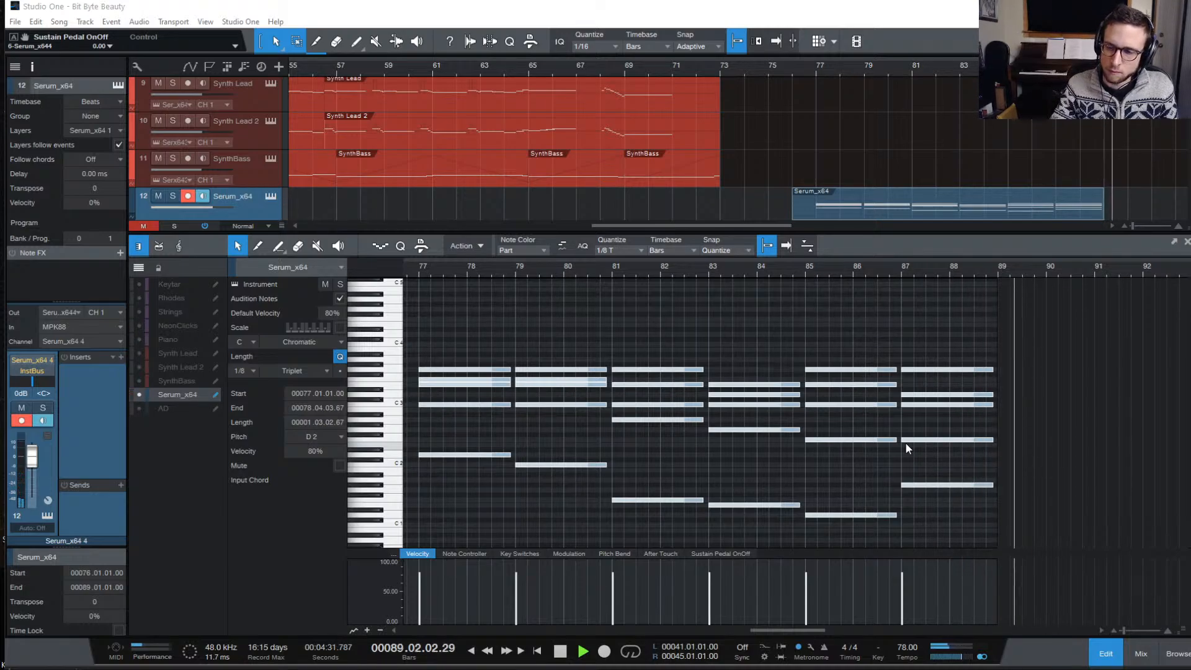
{"action": "left_click", "coordinate": [975, 310]}
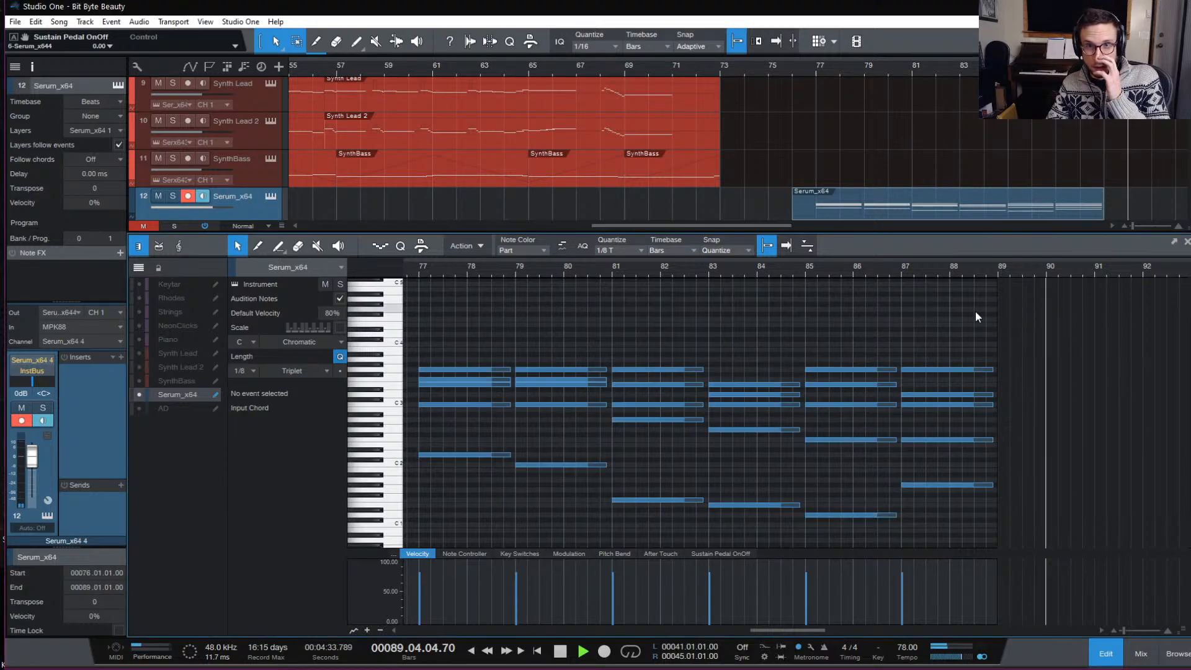
{"action": "key", "text": "space"}
Duplicate the five-note Serum chord at bar 87 so that a copy starts at bar 89.
{"action": "left_click", "coordinate": [898, 266]}
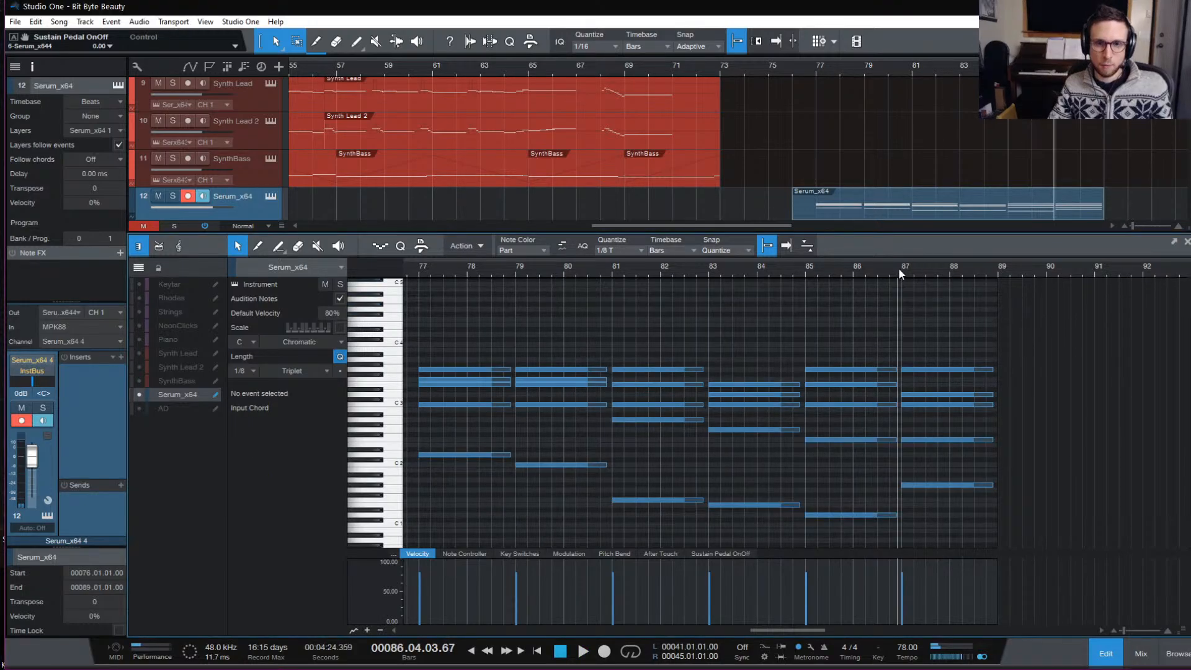
{"action": "left_click_drag", "start_coordinate": [930, 336], "coordinate": [1112, 628]}
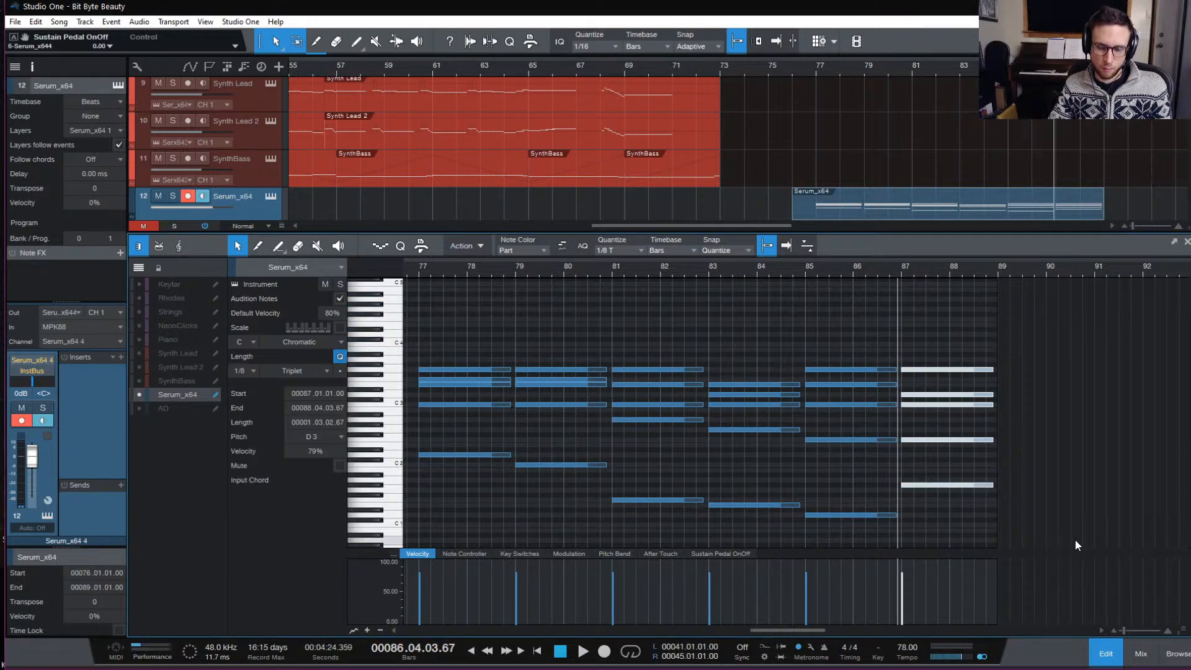
{"action": "key", "text": "d"}
{"action": "left_click", "coordinate": [901, 266]}
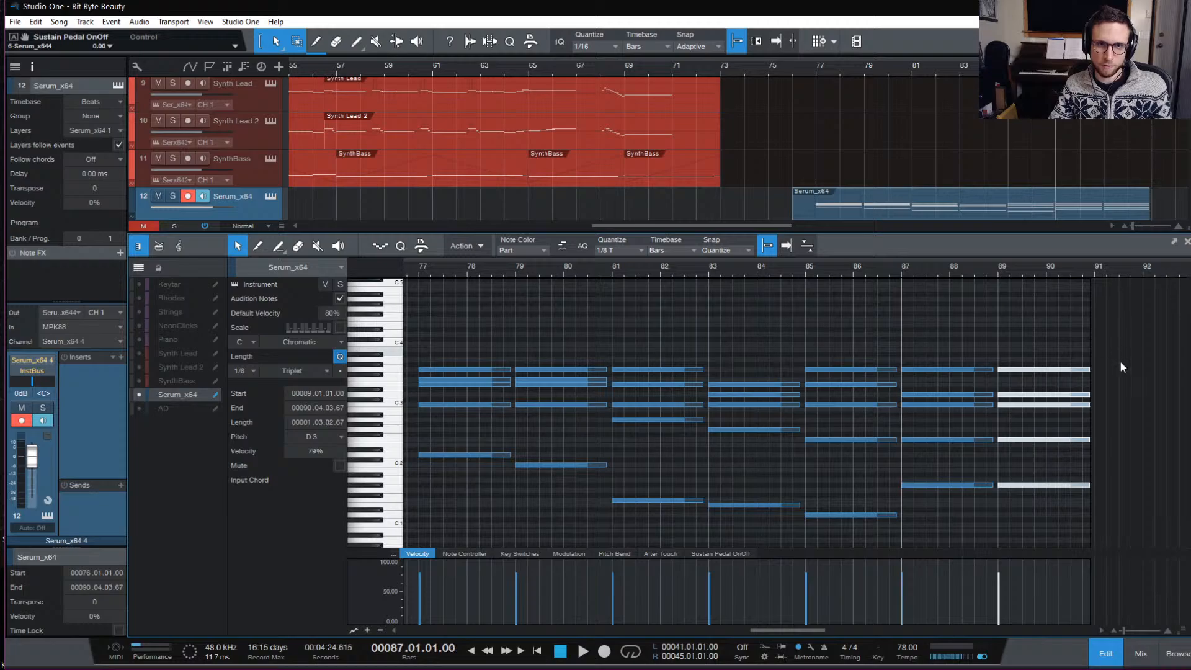
Revoice the chord at bar 89 by shifting its inner and bass notes in small steps, and audition it from bar 87.
{"action": "left_click", "coordinate": [1026, 502]}
{"action": "left_click_drag", "start_coordinate": [1022, 482], "coordinate": [1036, 404]}
{"action": "key", "text": "space"}
{"action": "left_click", "coordinate": [1025, 321]}
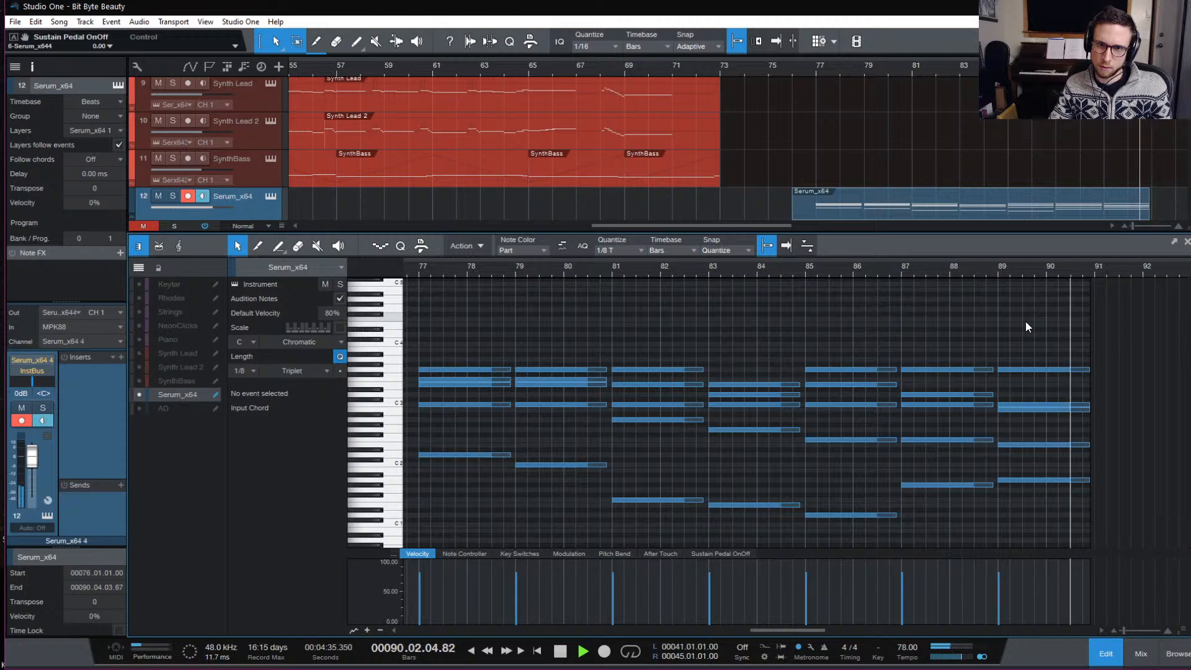
{"action": "key", "text": "space"}
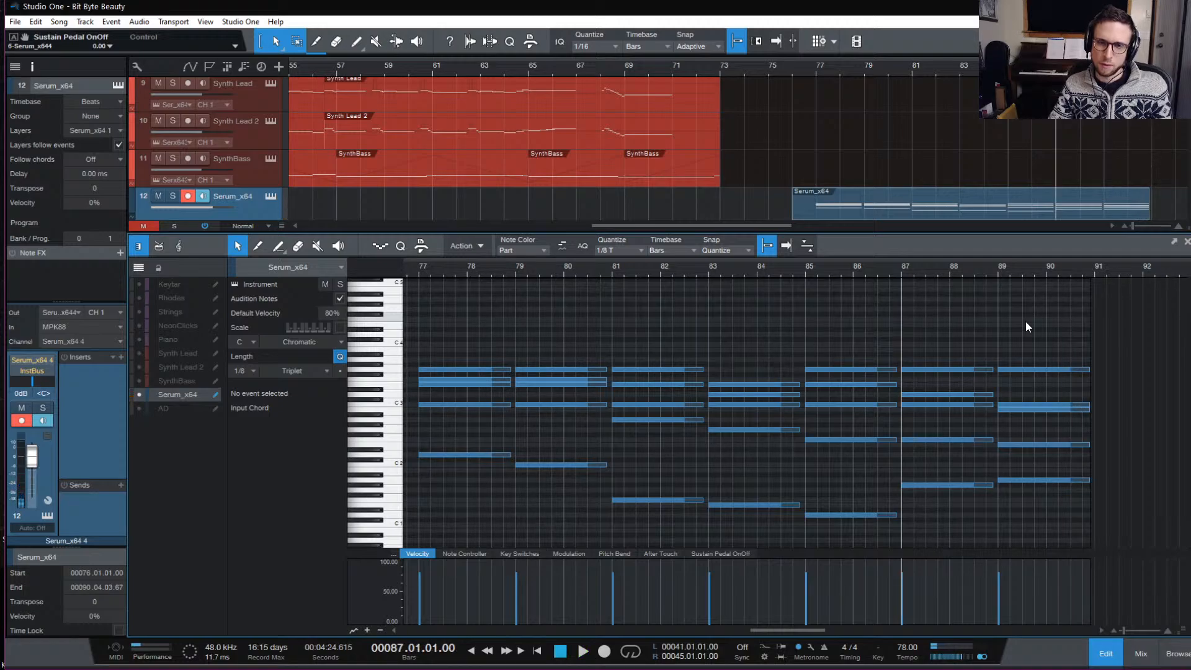
Close the note editor and duplicate the last NeonClicks and Piano parts to extend both tracks to bar 97.
{"action": "left_click", "coordinate": [1113, 656]}
{"action": "left_click_drag", "start_coordinate": [1110, 370], "coordinate": [924, 324]}
{"action": "key", "text": "ctrl+d"}
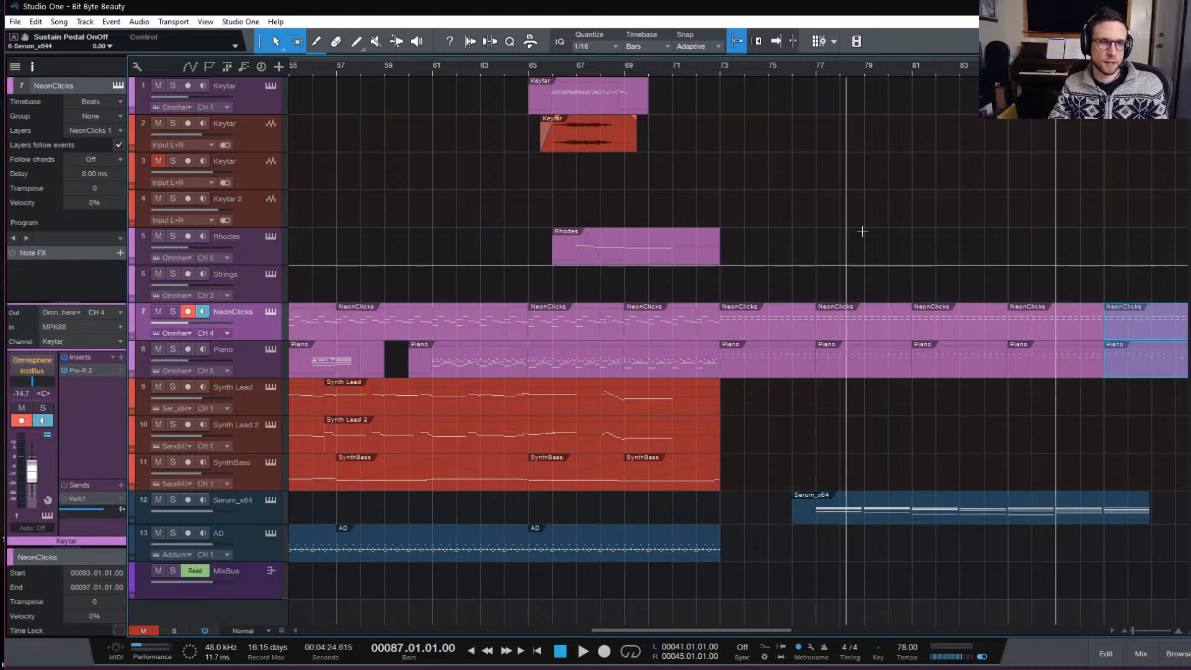
Show the whole song arrangement from bar 1 and select the Serum_x64 part that starts at bar 76.
{"action": "scroll", "coordinate": [793, 430], "scroll_direction": "left", "scroll_amount": 6}
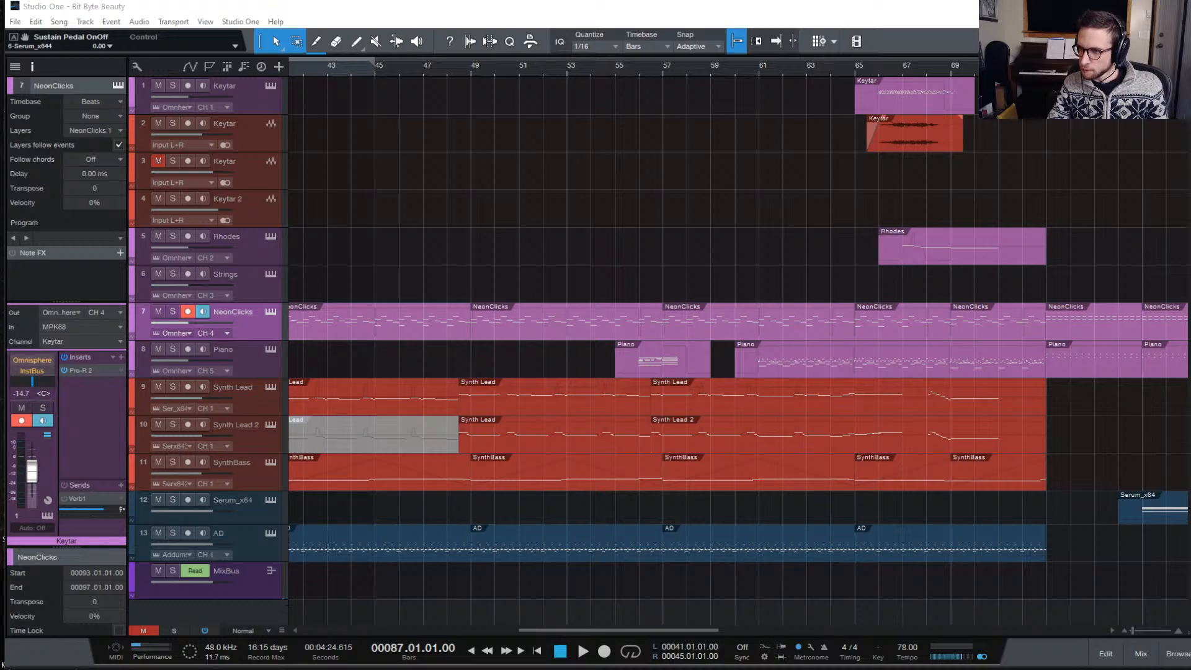
{"action": "scroll", "coordinate": [655, 249], "scroll_direction": "left", "scroll_amount": 9}
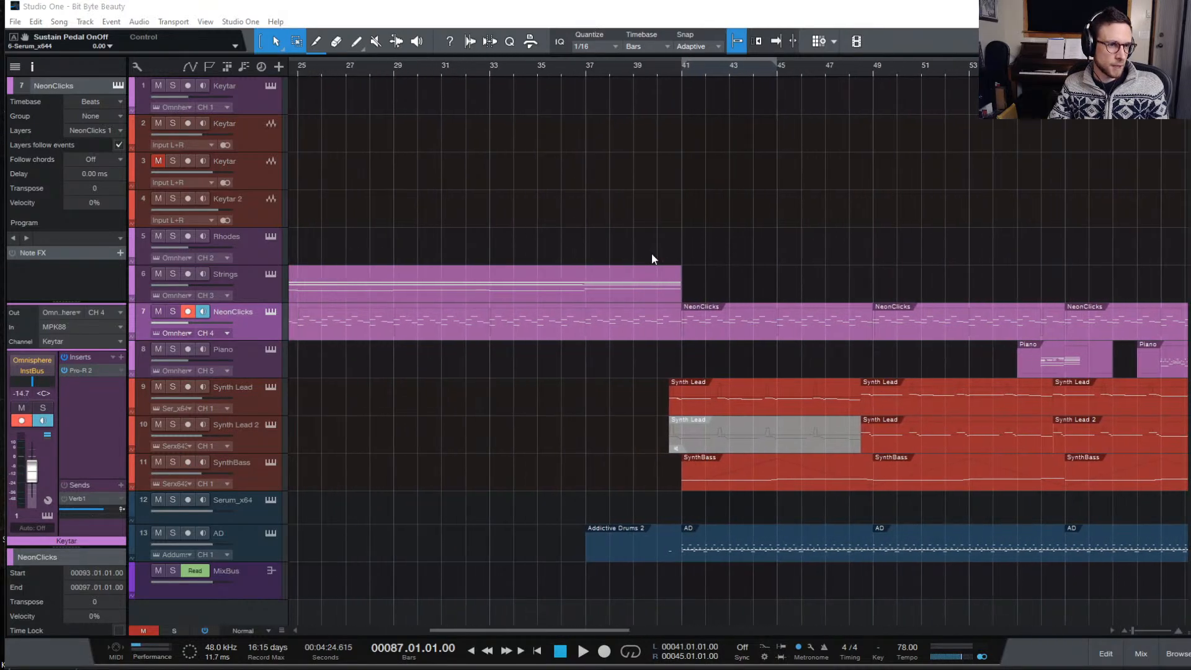
{"action": "scroll", "coordinate": [651, 254], "scroll_direction": "left", "scroll_amount": 6}
{"action": "left_click", "coordinate": [705, 253]}
{"action": "key", "text": "w"}
{"action": "key", "text": "w"}
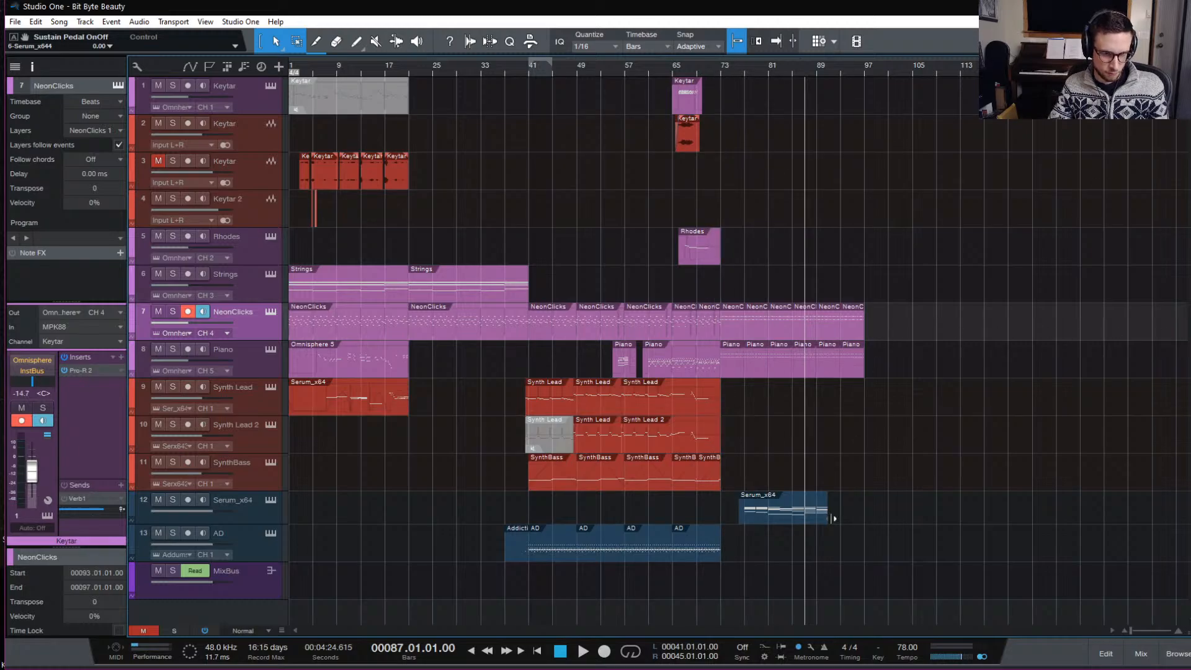
{"action": "left_click", "coordinate": [802, 518]}
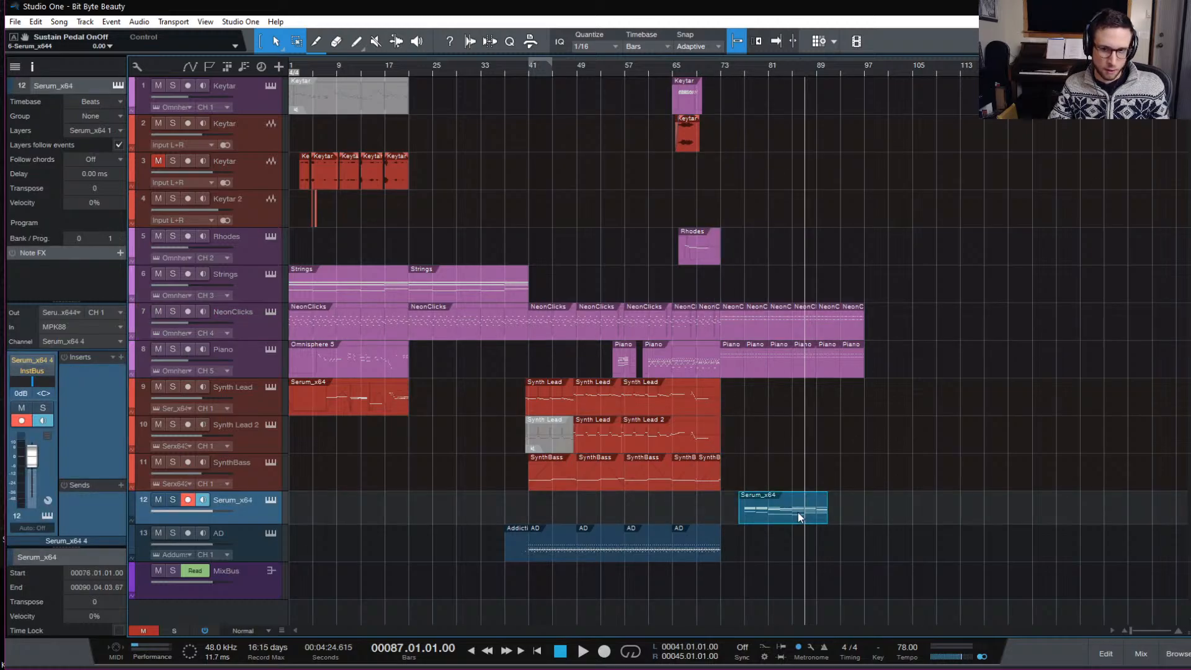